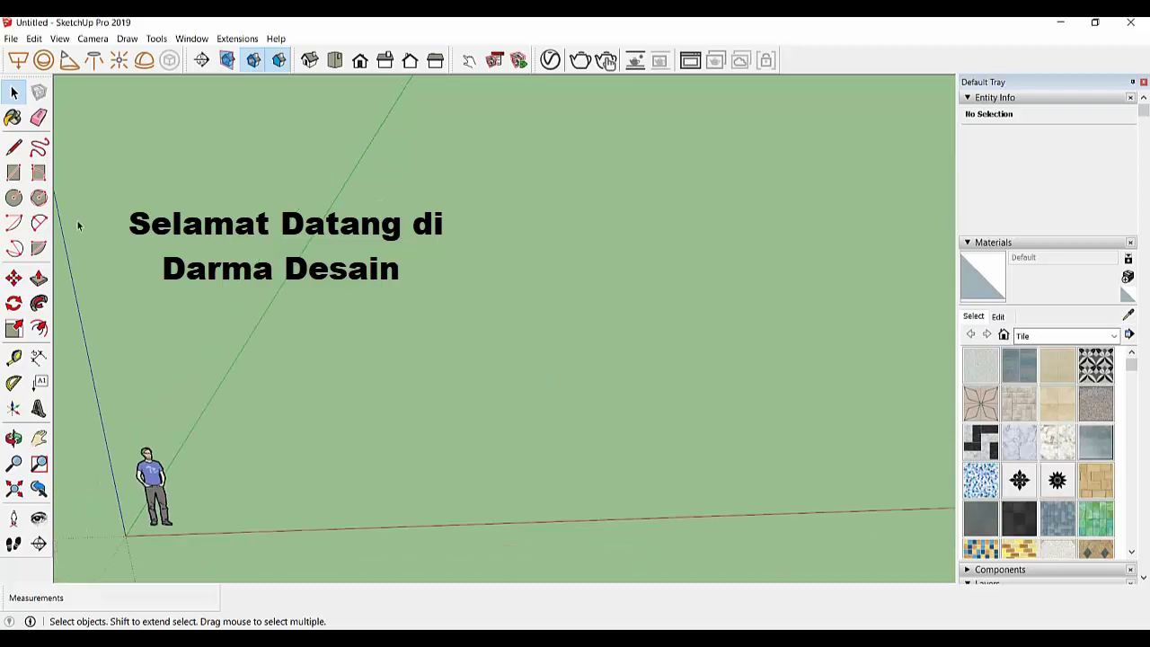
Draw a 6 m by 6 m rectangle on the ground plane as the floor face
{"action": "left_click", "coordinate": [14, 172]}
{"action": "left_click", "coordinate": [340, 339]}
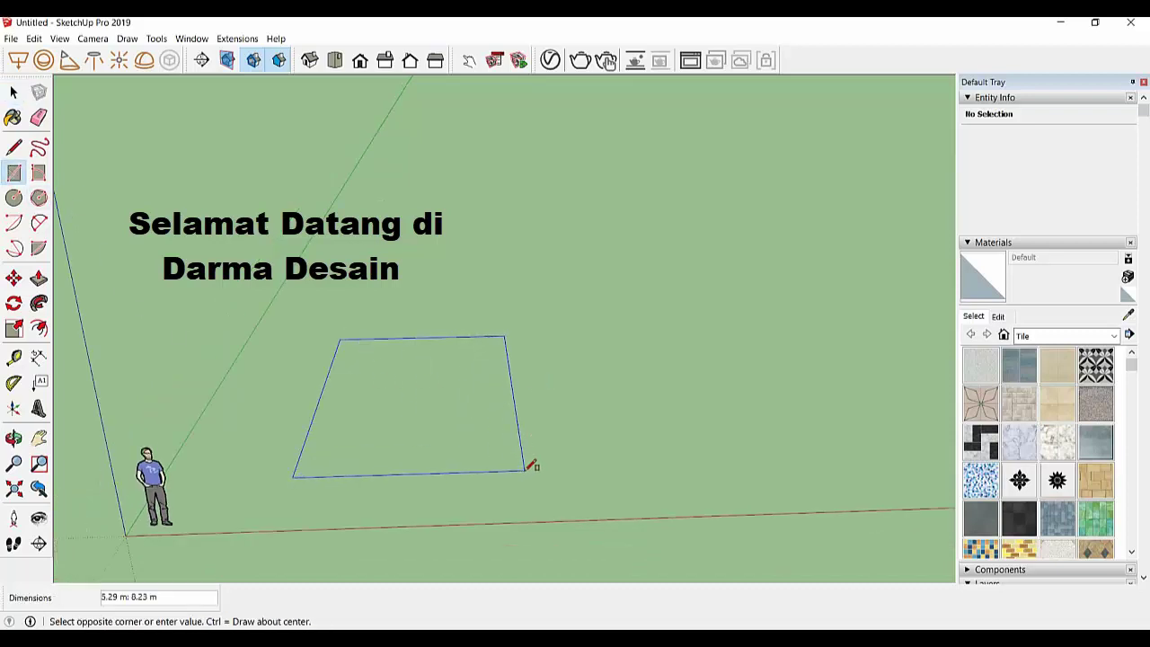
{"action": "type", "text": "4"}
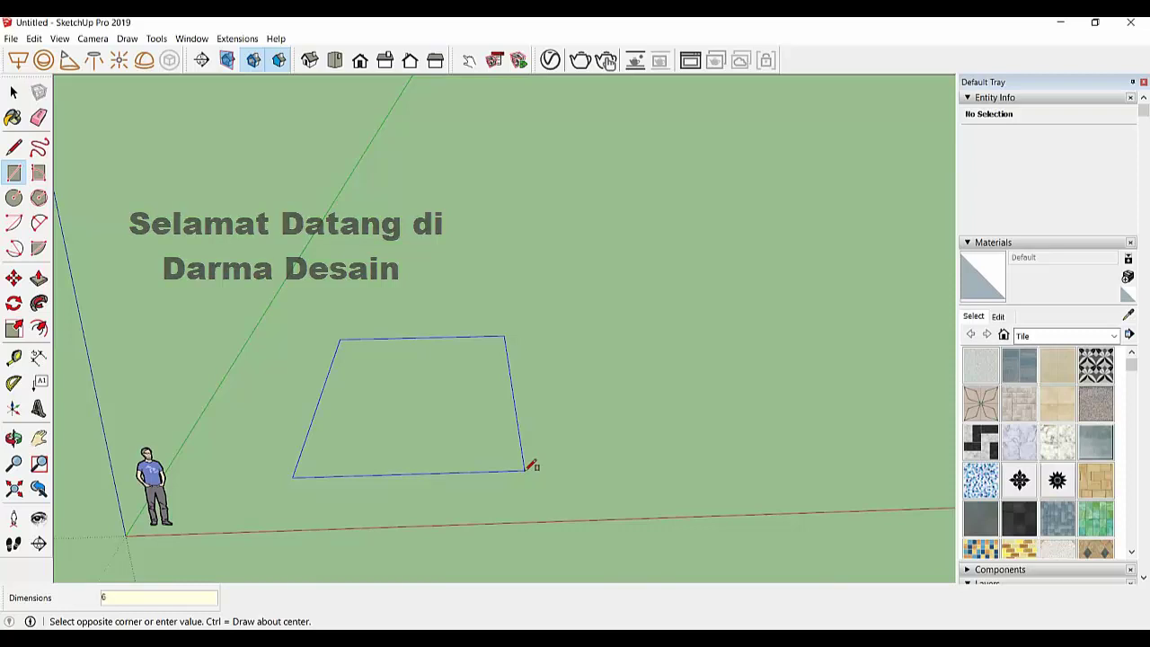
{"action": "type", "text": "6;6"}
{"action": "key", "text": "Return"}
Bring the square into a closer top-down view and pick its face for Push/Pull
{"action": "scroll", "coordinate": [456, 342], "scroll_direction": "up", "scroll_amount": 2}
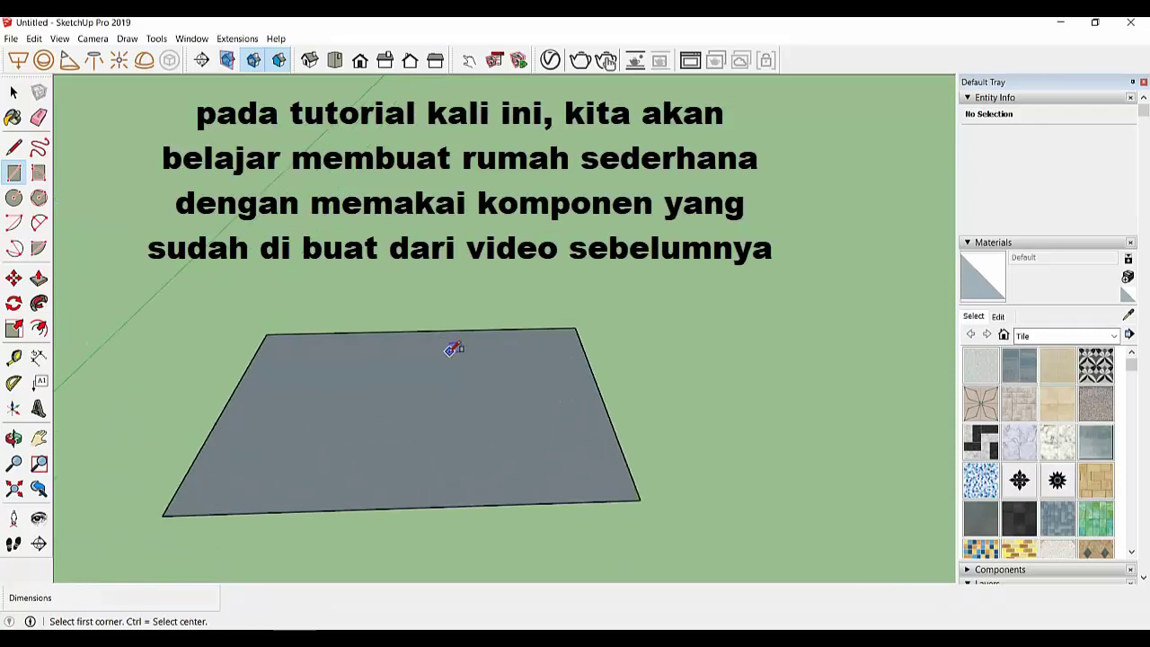
{"action": "middle_click_drag", "start_coordinate": [456, 345], "coordinate": [436, 470]}
{"action": "scroll", "coordinate": [423, 378], "scroll_direction": "down", "scroll_amount": 1}
{"action": "middle_click_drag", "start_coordinate": [409, 284], "coordinate": [375, 404]}
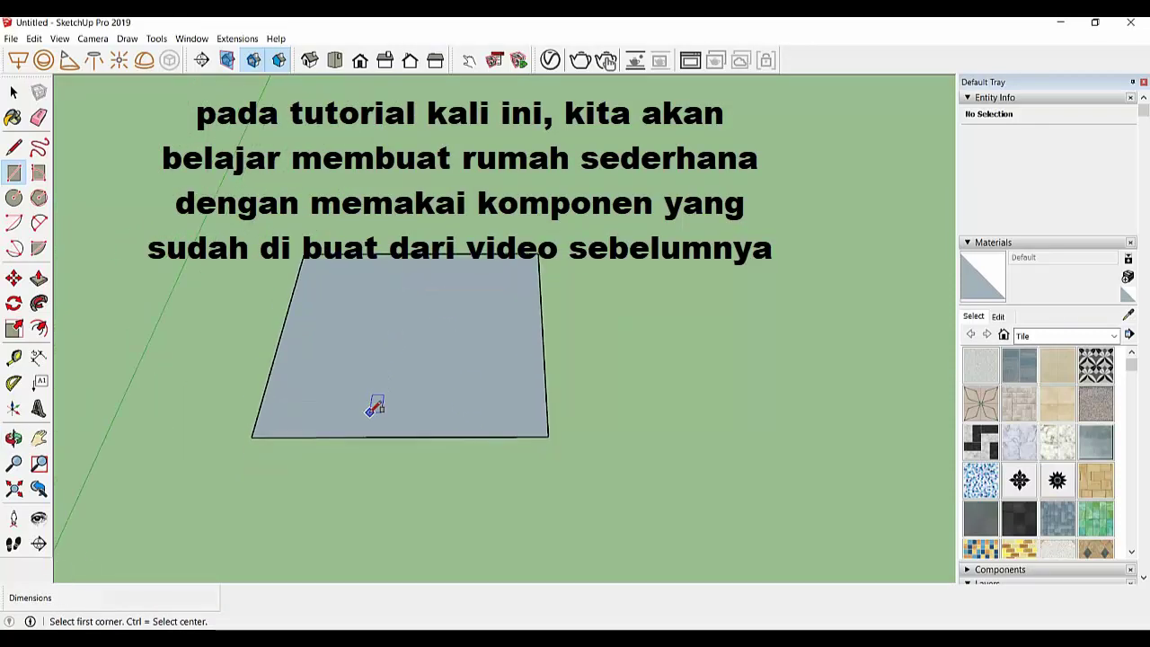
{"action": "scroll", "coordinate": [428, 383], "scroll_direction": "up", "scroll_amount": 1}
{"action": "left_click", "coordinate": [39, 279]}
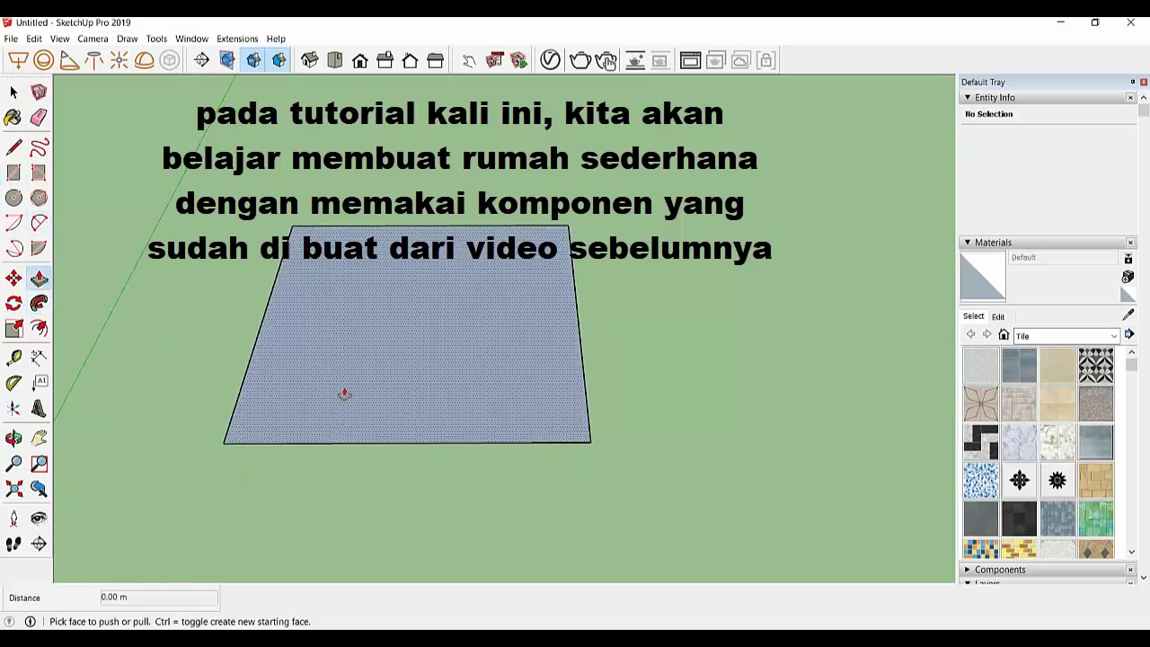
{"action": "left_click", "coordinate": [321, 393]}
{"action": "type", "text": "0."}
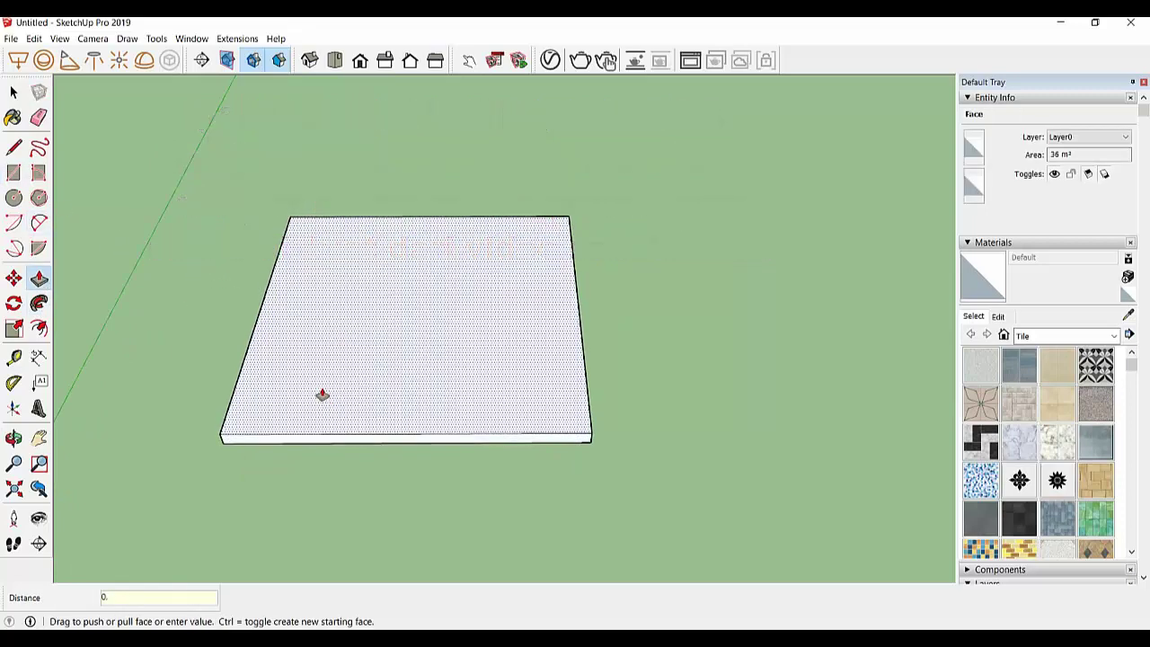
Extrude the square into a thin floor slab, entering 25 as the thickness
{"action": "type", "text": "25"}
{"action": "key", "text": "Return"}
{"action": "mouse_move", "coordinate": [321, 396]}
{"action": "middle_mouse_down"}
{"action": "mouse_move", "coordinate": [197, 322]}
{"action": "mouse_move", "coordinate": [413, 336]}
{"action": "middle_mouse_up"}
{"action": "mouse_move", "coordinate": [357, 403]}
{"action": "middle_mouse_down"}
{"action": "mouse_move", "coordinate": [282, 426]}
{"action": "mouse_move", "coordinate": [406, 379]}
{"action": "mouse_move", "coordinate": [134, 378]}
{"action": "middle_mouse_up"}
Offset the slab's top face outline 0.15 m inward to form a border
{"action": "left_click", "coordinate": [39, 328]}
{"action": "left_click", "coordinate": [201, 361]}
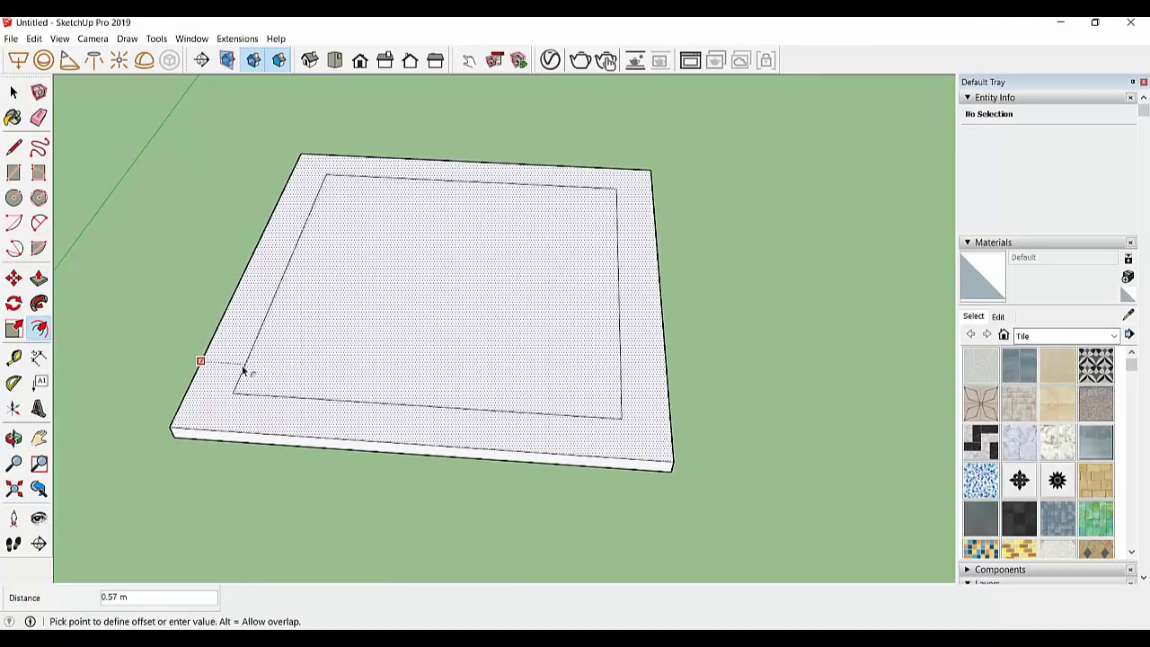
{"action": "type", "text": "15"}
{"action": "key", "text": "Return"}
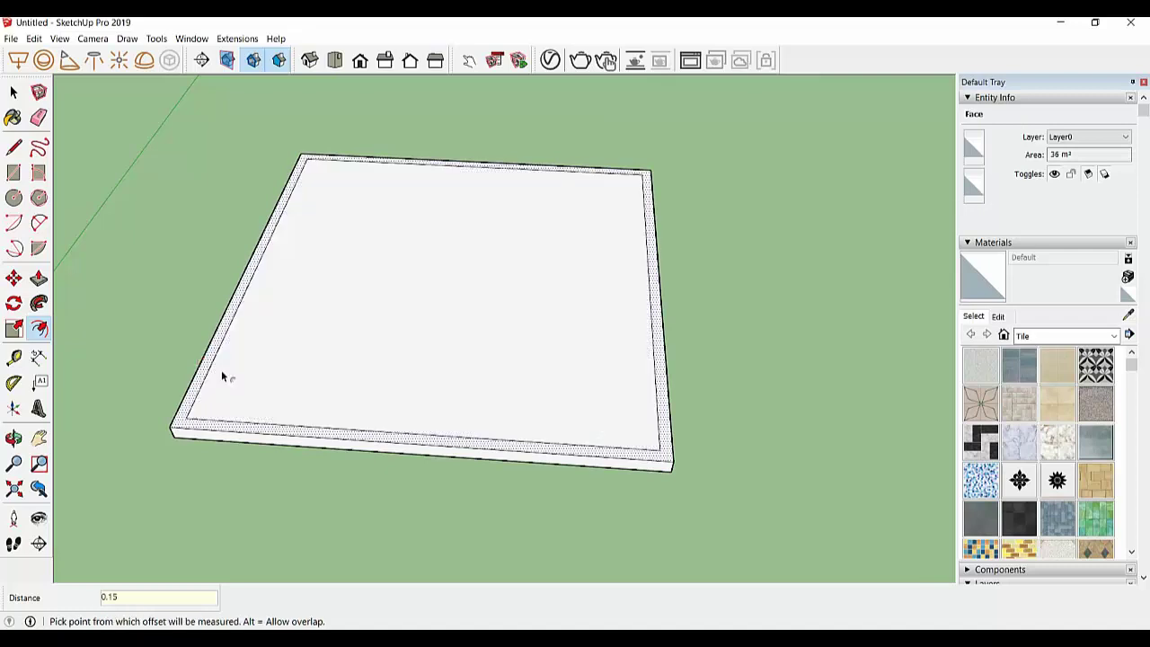
{"action": "middle_click_drag", "start_coordinate": [306, 380], "coordinate": [351, 431]}
{"action": "key", "text": "l"}
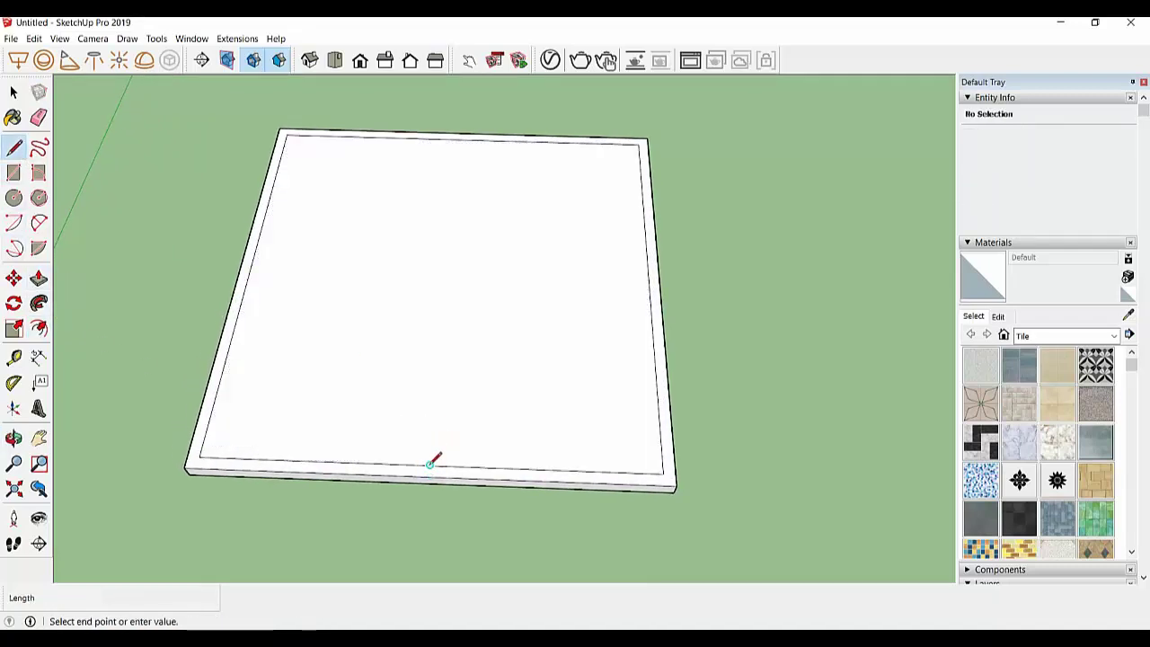
Draw a vertical divider across the inner floor and a crosswise line from the right inner edge to it
{"action": "left_click", "coordinate": [462, 137]}
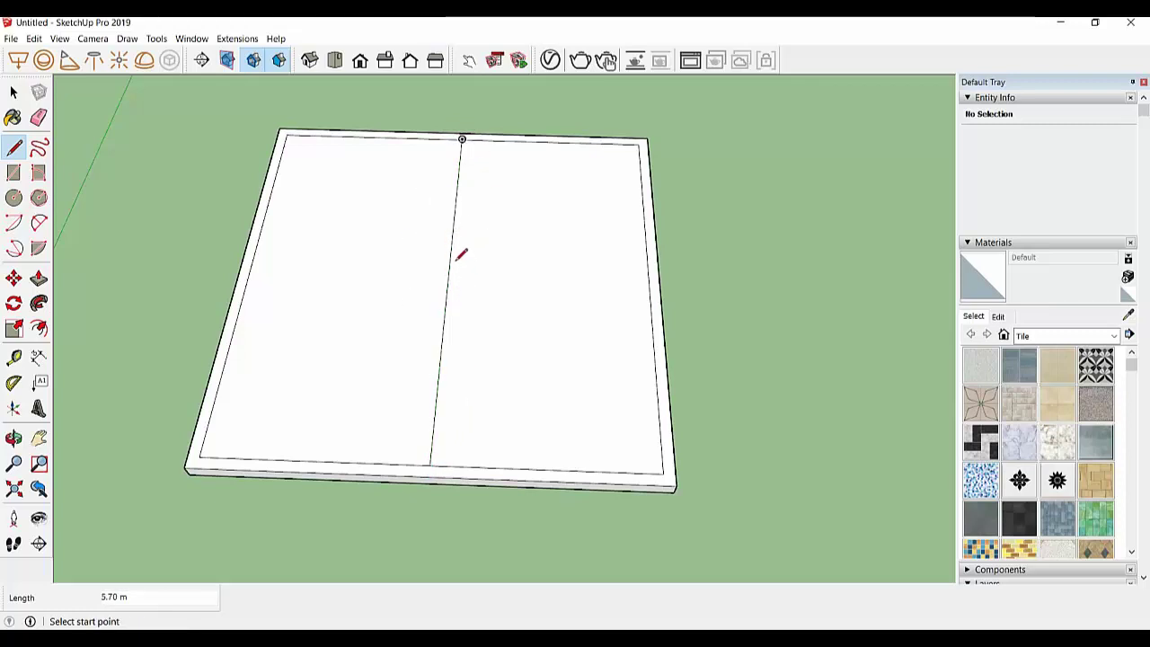
{"action": "left_click", "coordinate": [648, 285]}
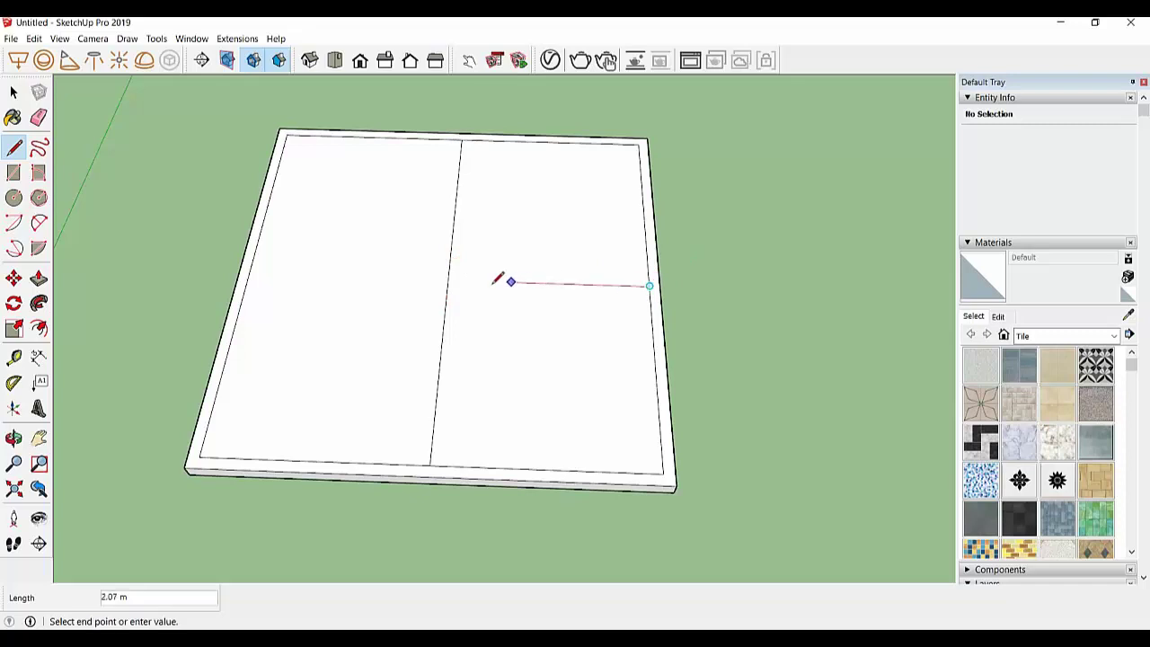
{"action": "left_click", "coordinate": [449, 279]}
{"action": "scroll", "coordinate": [610, 267], "scroll_direction": "up", "scroll_amount": 2}
{"action": "scroll", "coordinate": [603, 256], "scroll_direction": "up", "scroll_amount": 2}
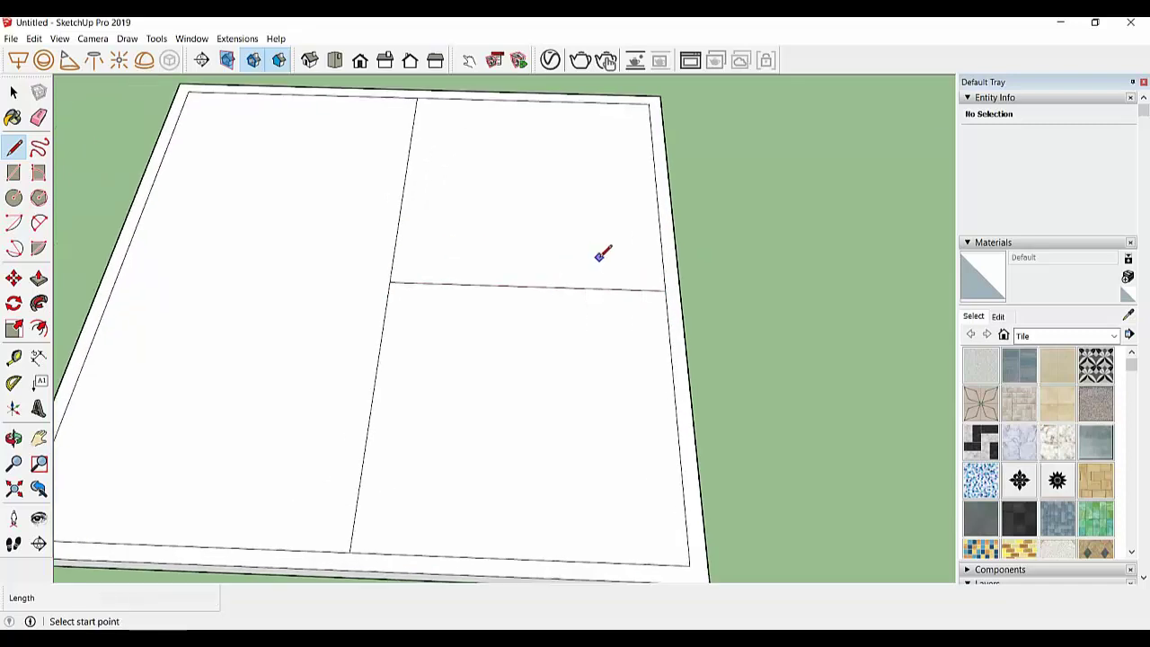
{"action": "scroll", "coordinate": [600, 258], "scroll_direction": "down", "scroll_amount": 1}
{"action": "scroll", "coordinate": [597, 259], "scroll_direction": "down", "scroll_amount": 1}
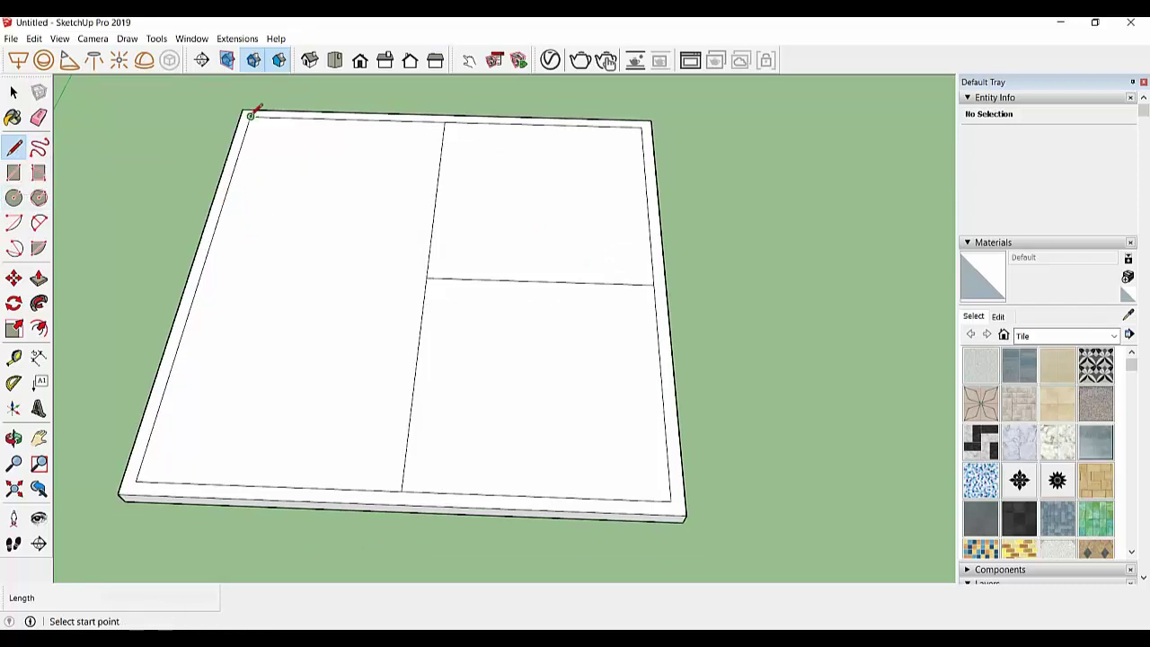
Place a guide 1.15 m below the top inner edge and draw a line along it across the left half
{"action": "left_click", "coordinate": [14, 356]}
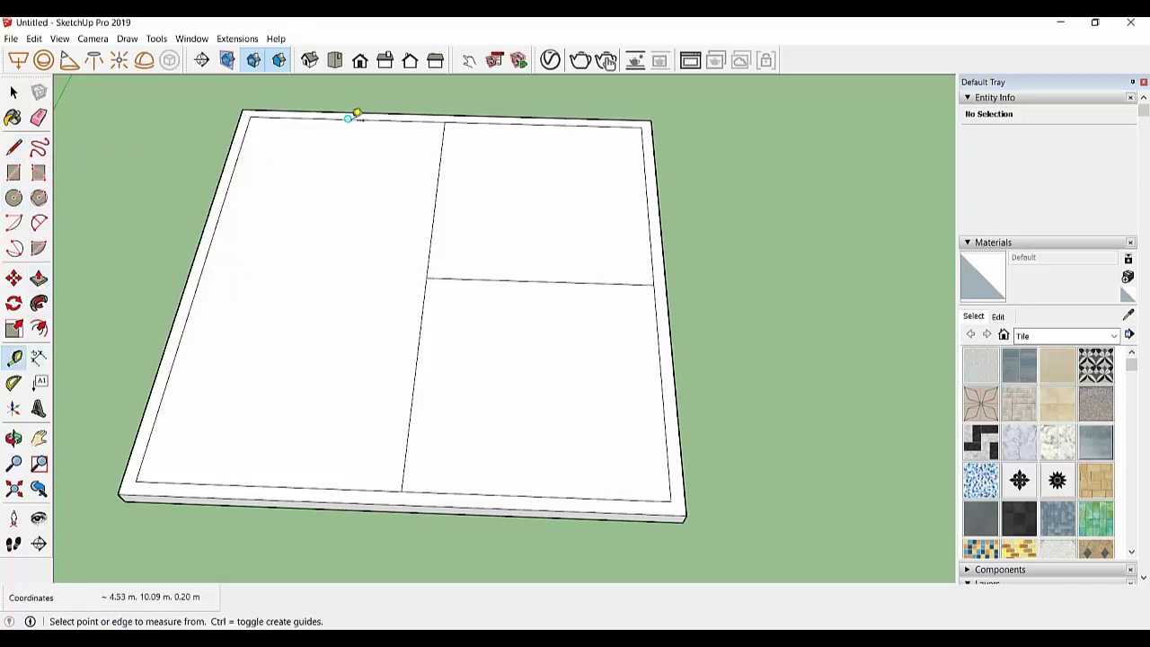
{"action": "left_click", "coordinate": [365, 113]}
{"action": "type", "text": "1.15"}
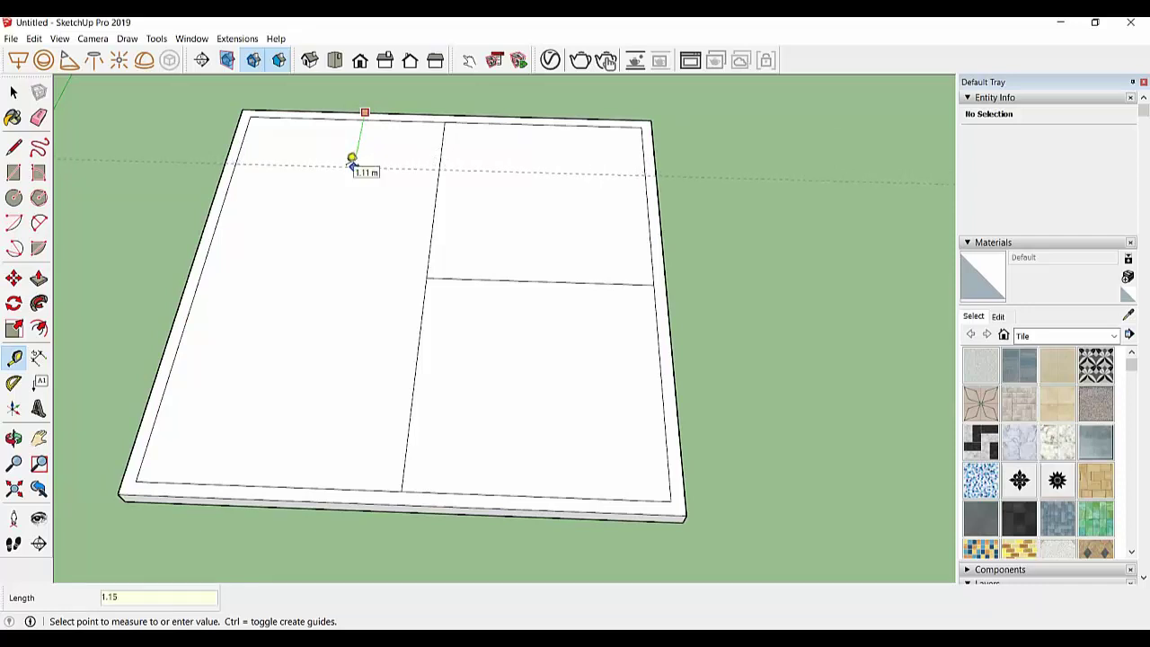
{"action": "key", "text": "Return"}
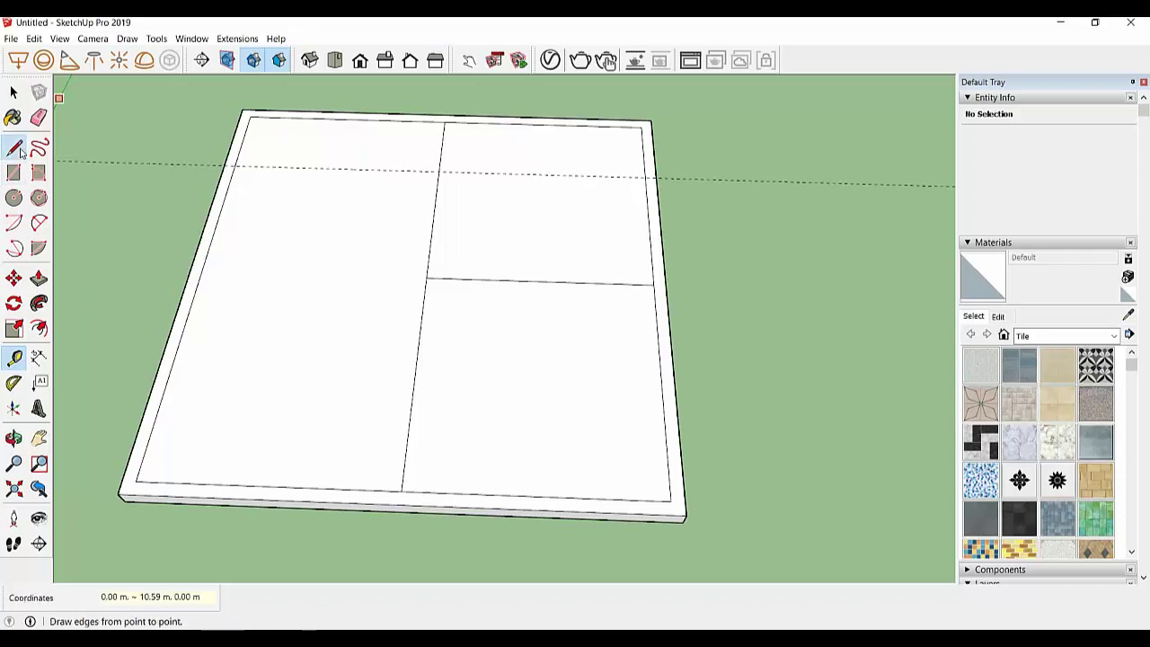
{"action": "left_click", "coordinate": [14, 146]}
{"action": "left_click", "coordinate": [440, 170]}
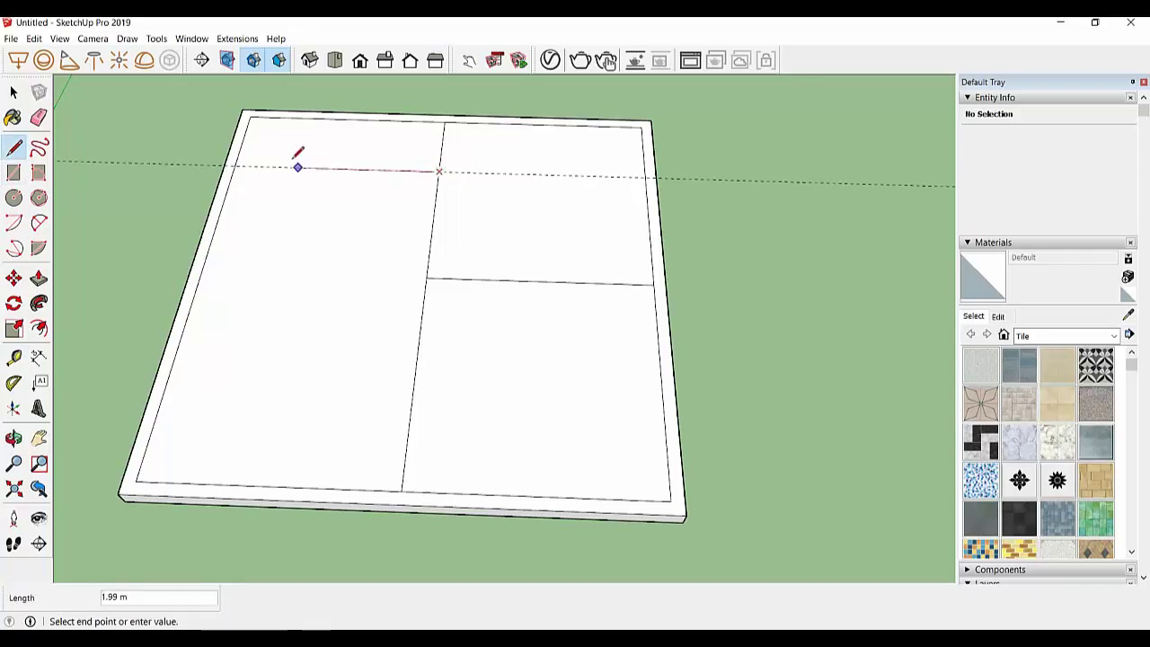
{"action": "left_click", "coordinate": [233, 167]}
{"action": "key", "text": "m"}
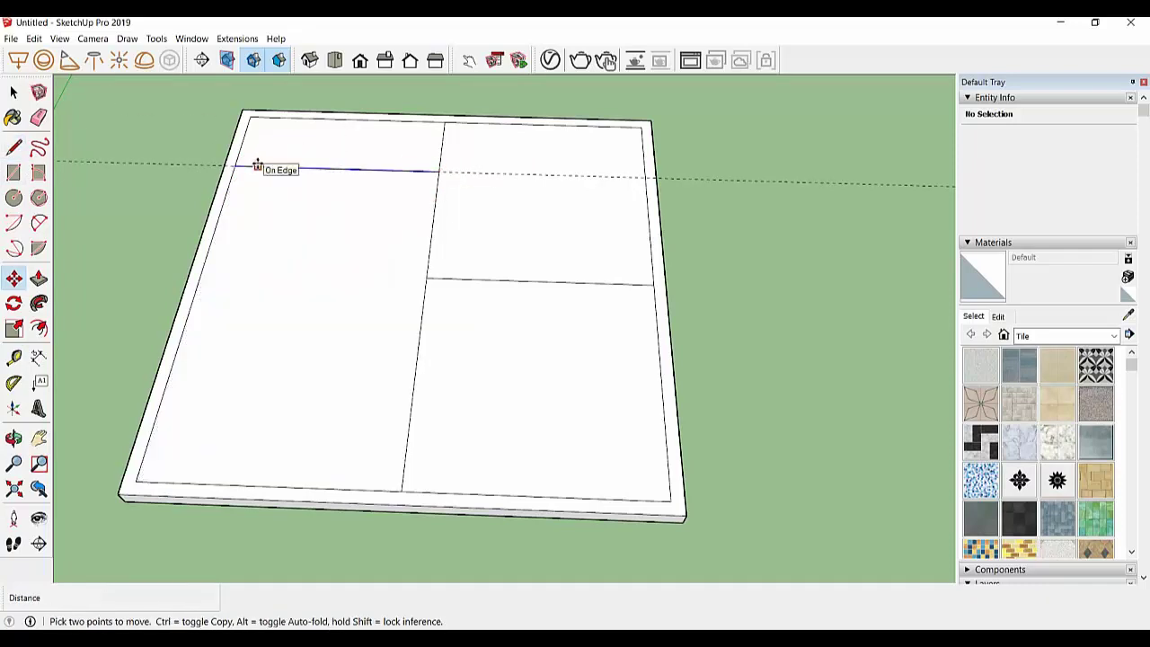
Copy the new line 0.15 m away to give that partition a wall thickness
{"action": "key", "text": "ctrl"}
{"action": "left_click", "coordinate": [259, 165]}
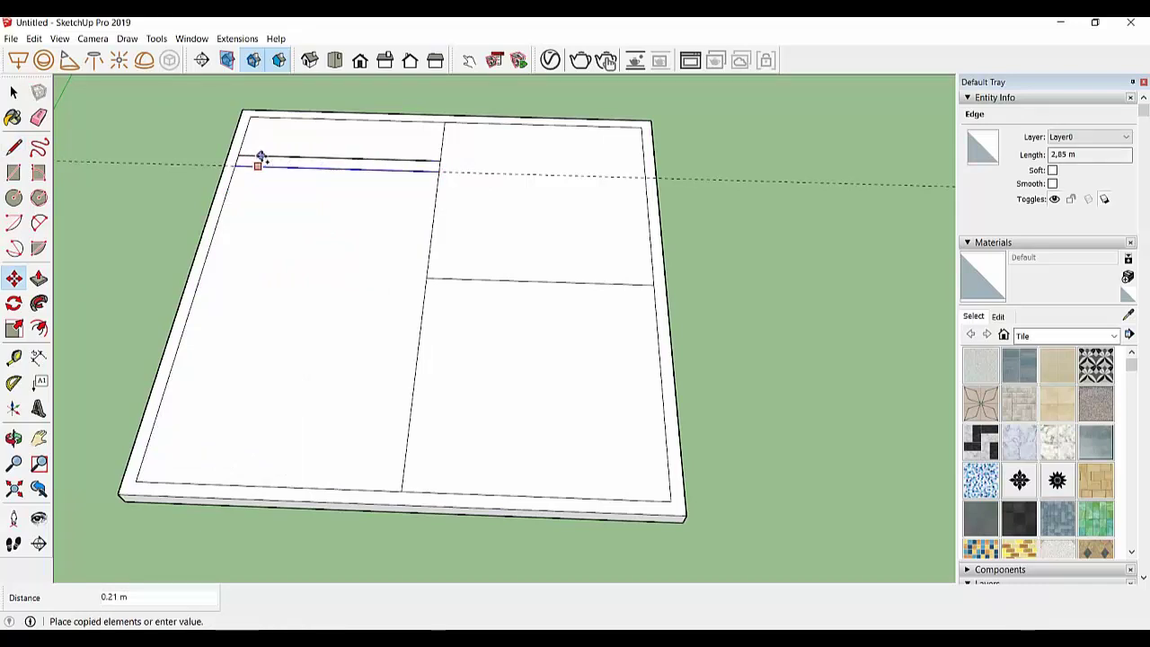
{"action": "scroll", "coordinate": [259, 164], "scroll_direction": "up", "scroll_amount": 2}
{"action": "scroll", "coordinate": [259, 165], "scroll_direction": "up", "scroll_amount": 2}
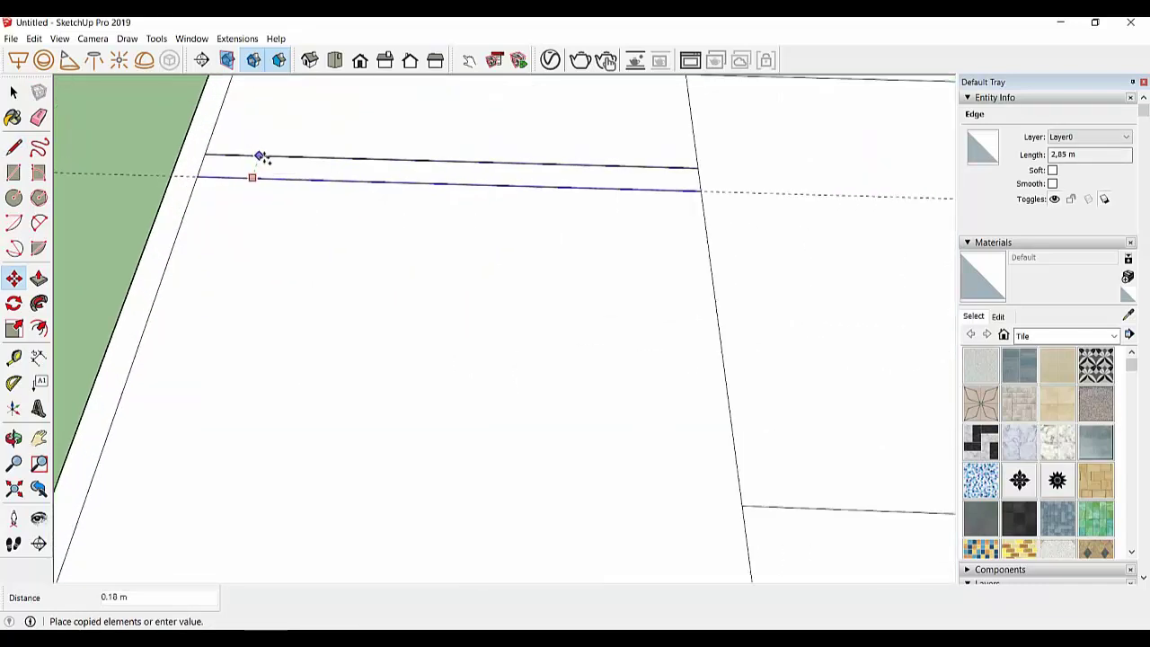
{"action": "left_click", "coordinate": [259, 162]}
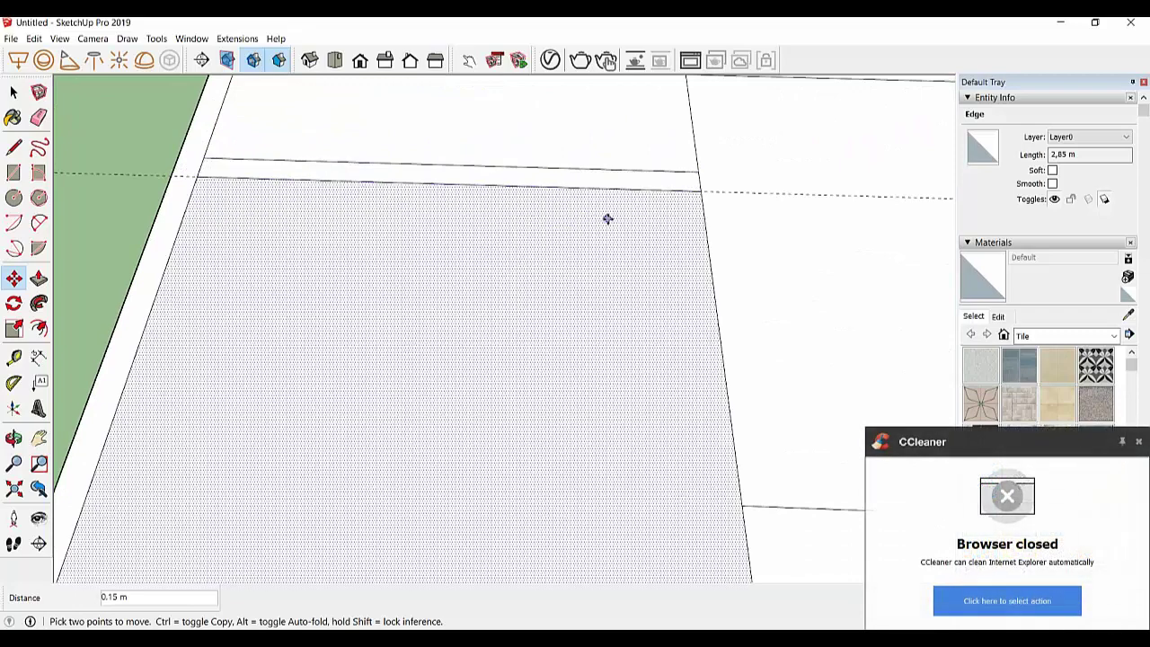
{"action": "scroll", "coordinate": [474, 243], "scroll_direction": "down", "scroll_amount": 3}
{"action": "scroll", "coordinate": [629, 252], "scroll_direction": "down", "scroll_amount": 2}
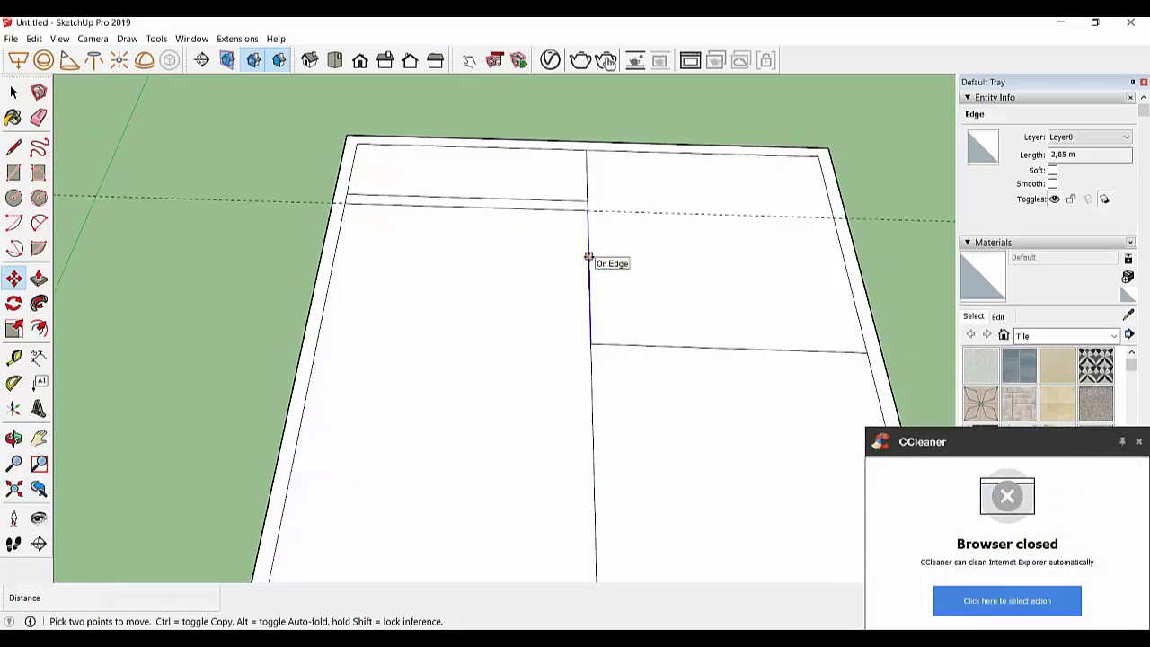
Try moving the vertical divider to a new position, then undo the move
{"action": "left_click", "coordinate": [590, 371]}
{"action": "left_click", "coordinate": [622, 299]}
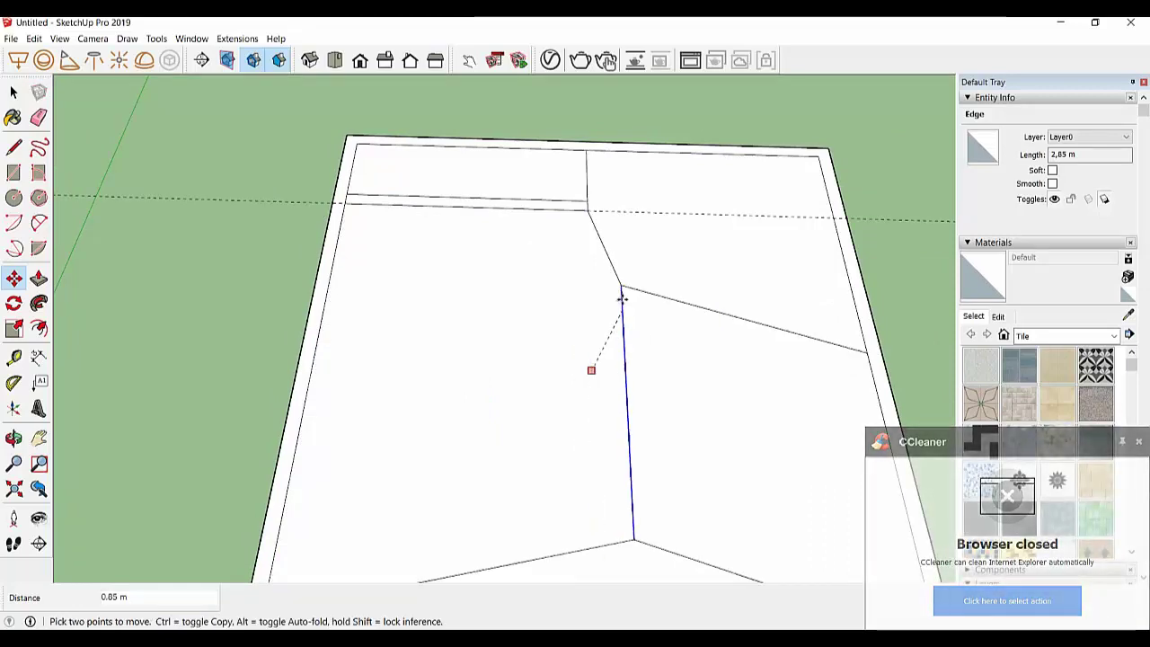
{"action": "key", "text": "ctrl+z"}
{"action": "scroll", "coordinate": [539, 240], "scroll_direction": "down", "scroll_amount": 3}
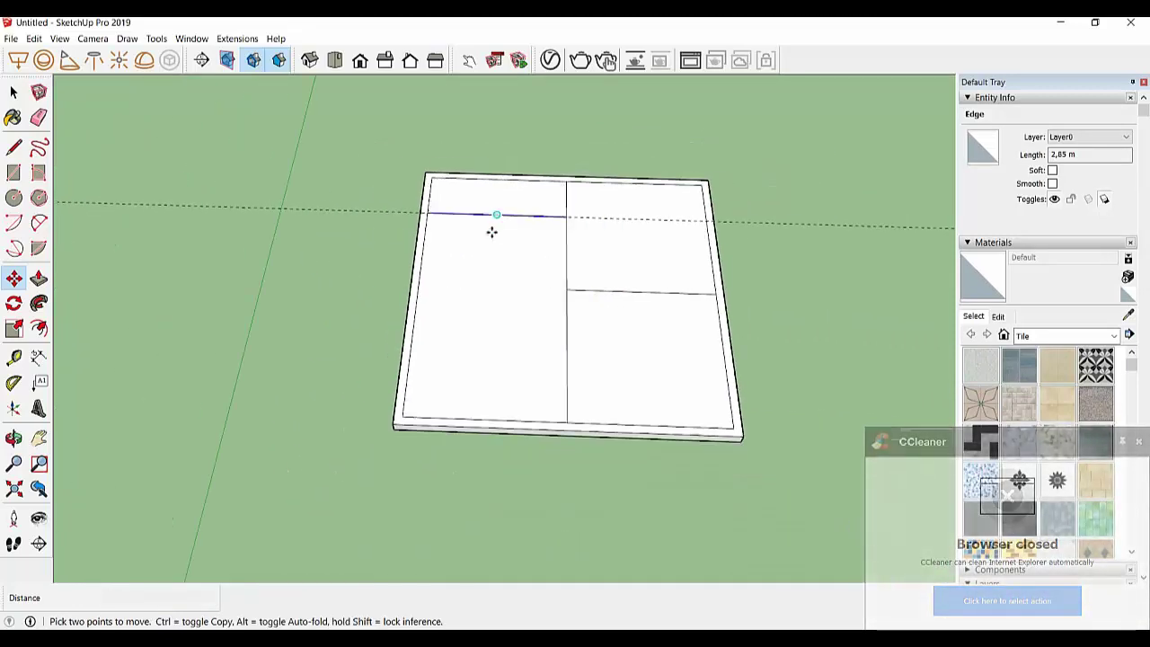
Inset the upper-right room by 0.15 m, then repeat that offset on the lower-right and left rooms
{"action": "left_click", "coordinate": [38, 328]}
{"action": "left_click", "coordinate": [624, 255]}
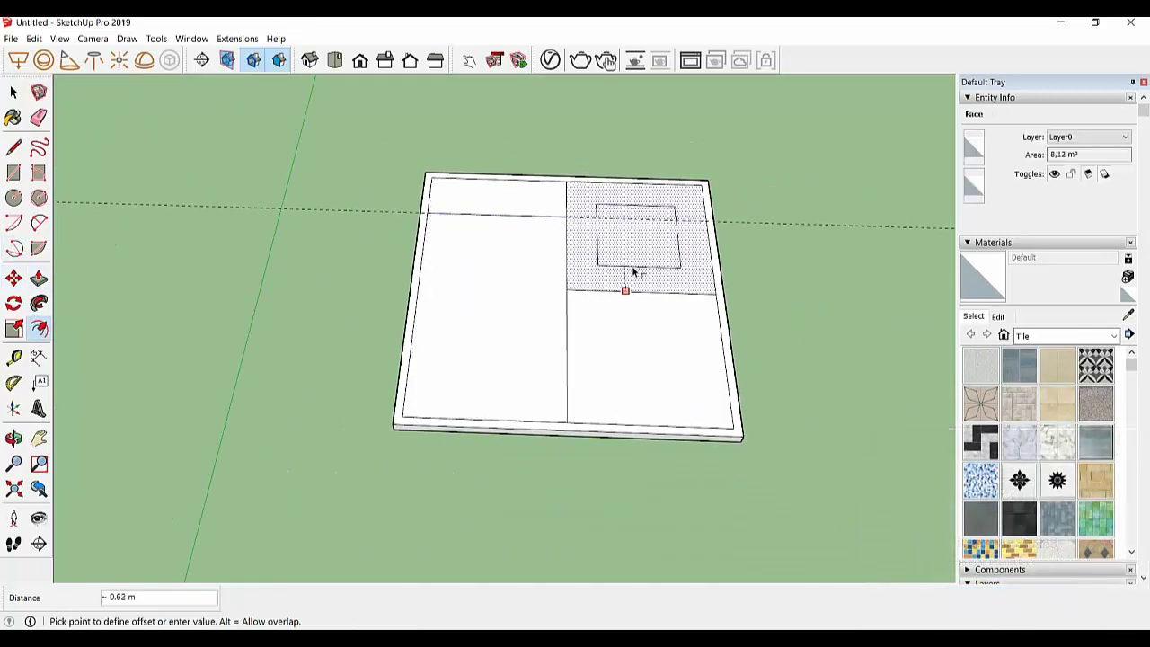
{"action": "type", "text": "0.15"}
{"action": "key", "text": "Return"}
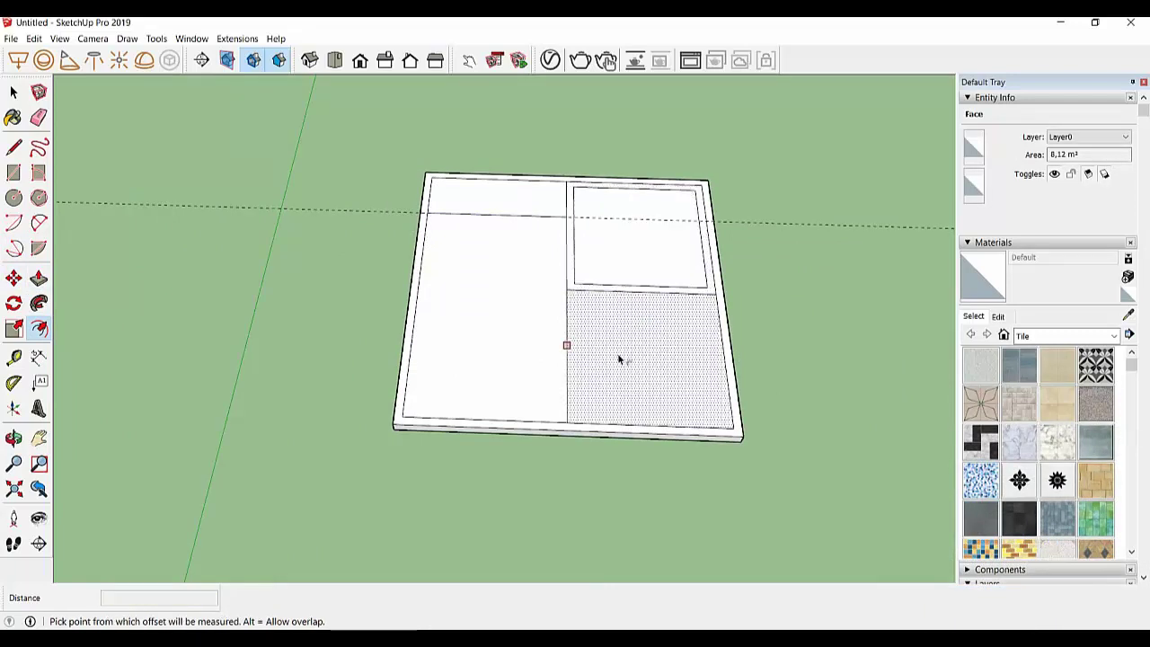
{"action": "double_click", "coordinate": [571, 346]}
{"action": "double_click", "coordinate": [479, 305]}
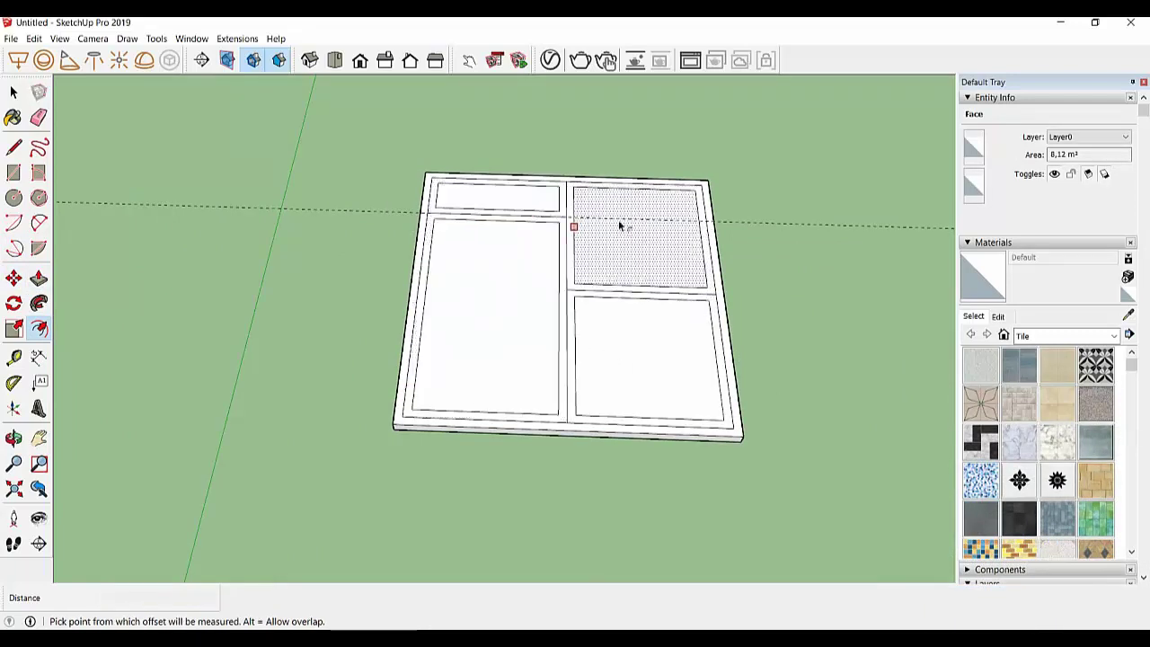
{"action": "scroll", "coordinate": [539, 193], "scroll_direction": "up", "scroll_amount": 2}
{"action": "scroll", "coordinate": [533, 213], "scroll_direction": "up", "scroll_amount": 1}
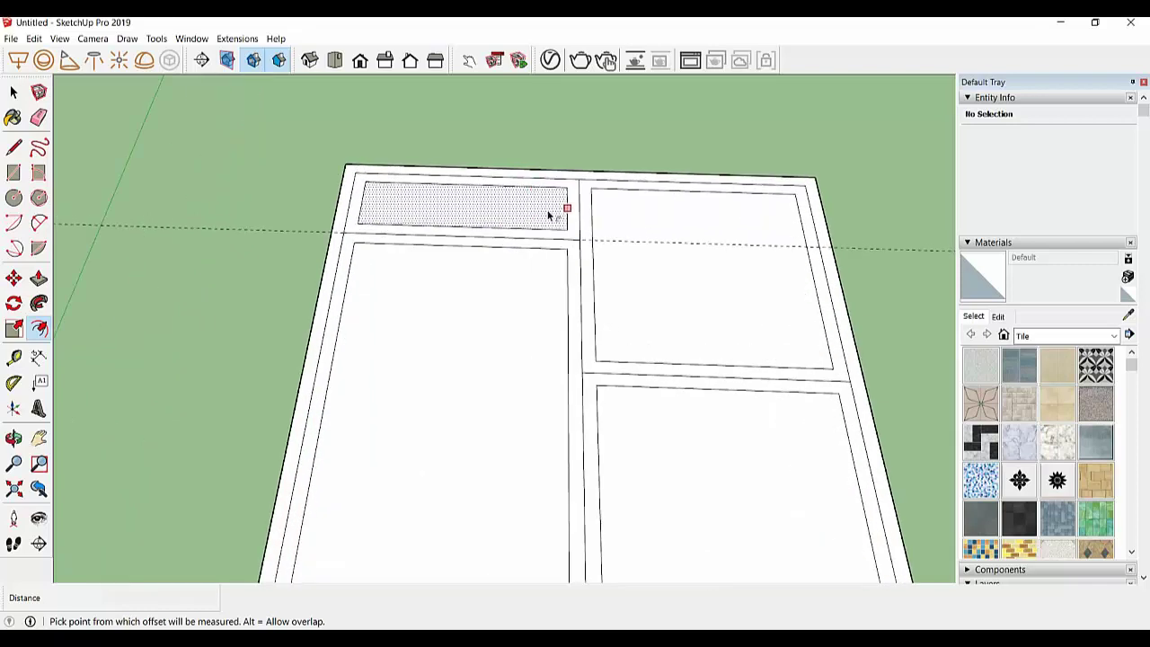
{"action": "scroll", "coordinate": [567, 208], "scroll_direction": "up", "scroll_amount": 1}
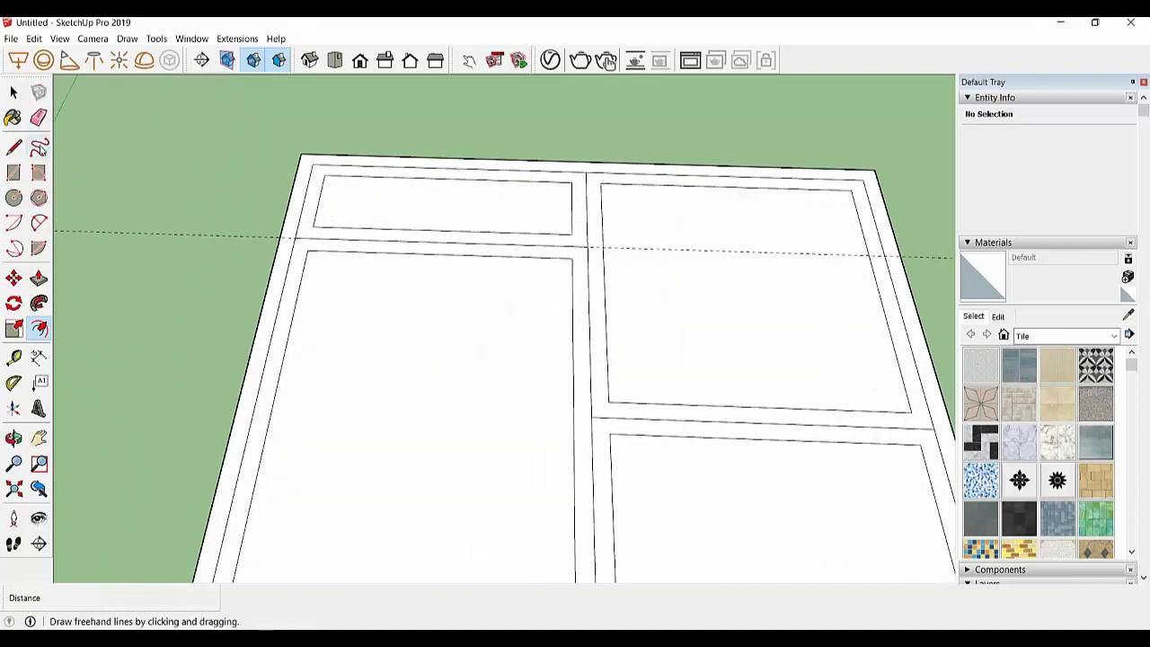
Draw short lines linking the inset corner to the adjacent edge and the slab's inner edge
{"action": "left_click", "coordinate": [14, 148]}
{"action": "left_click", "coordinate": [573, 233]}
{"action": "left_click", "coordinate": [587, 236]}
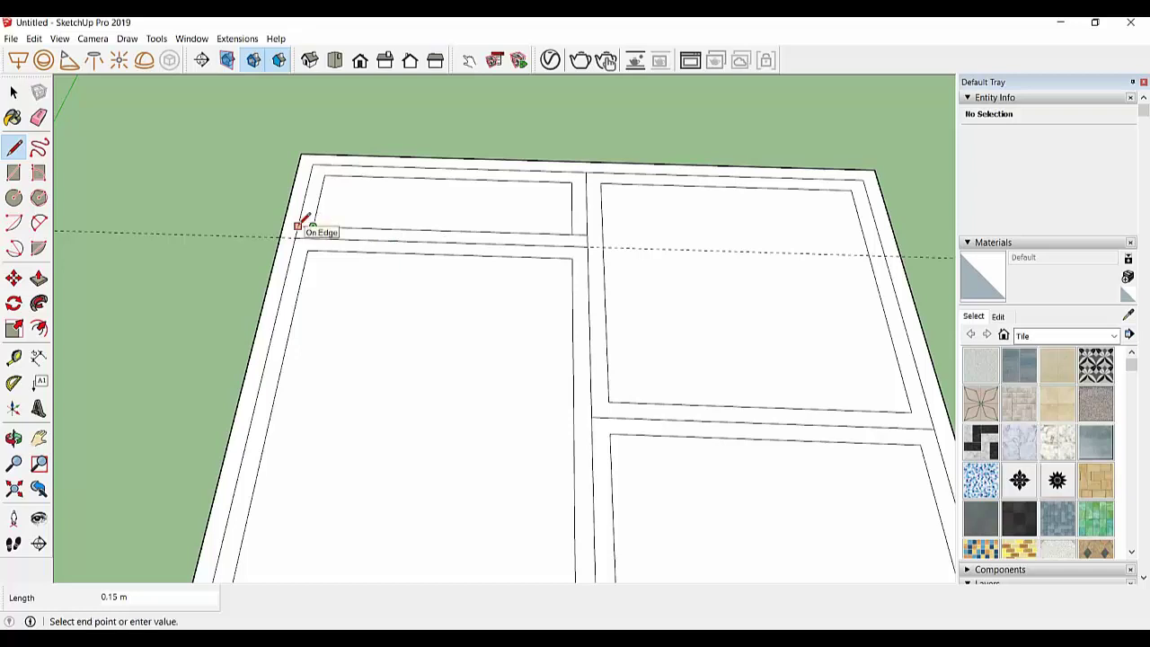
{"action": "left_click", "coordinate": [299, 225]}
Erase the small rectangle's top and left edges and the short vertical edge
{"action": "left_click", "coordinate": [38, 117]}
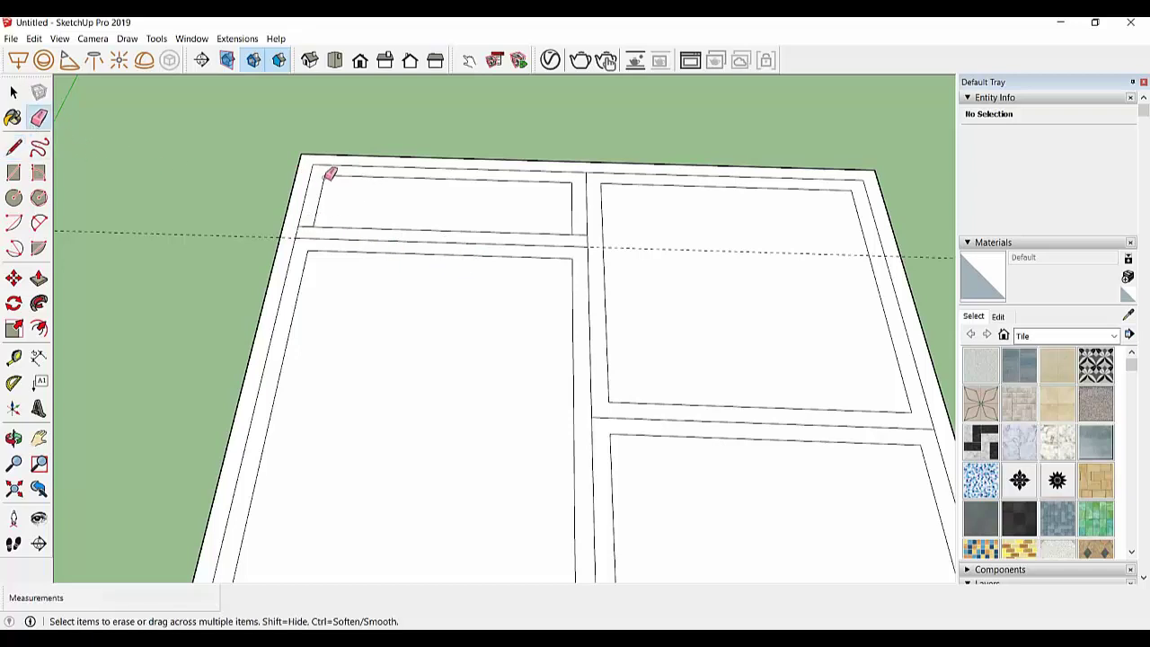
{"action": "left_click_drag", "start_coordinate": [330, 173], "coordinate": [329, 172]}
{"action": "left_click", "coordinate": [577, 221]}
{"action": "scroll", "coordinate": [513, 178], "scroll_direction": "down", "scroll_amount": 2}
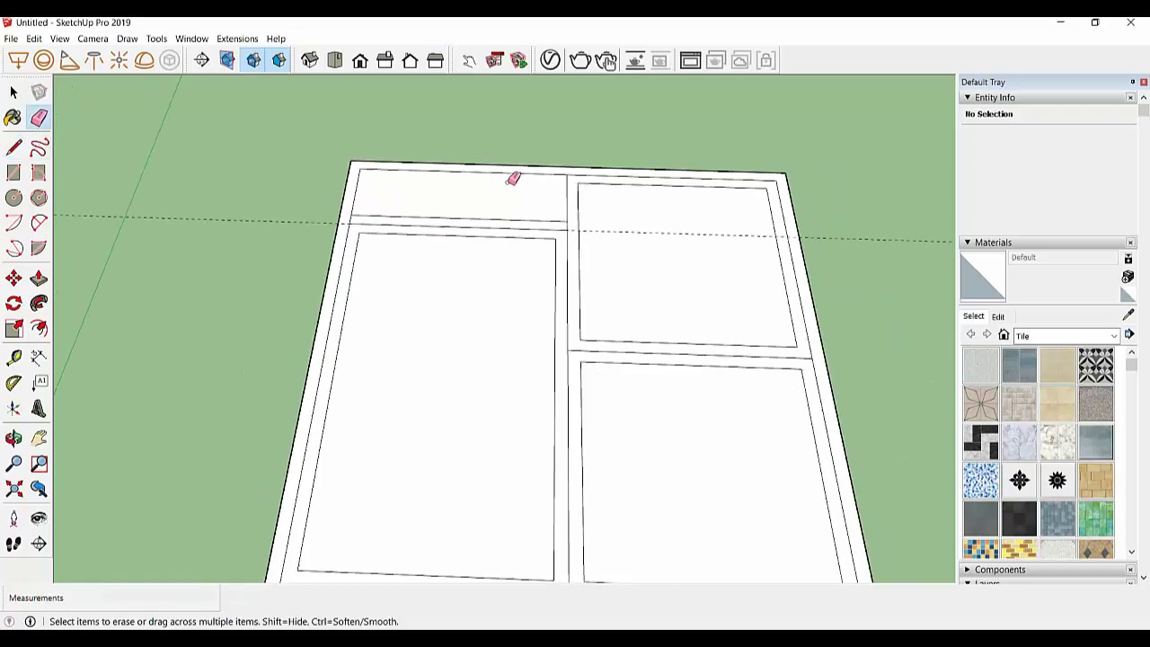
{"action": "scroll", "coordinate": [584, 323], "scroll_direction": "down", "scroll_amount": 1}
Draw a 0.15 m connecting line at the wall corner and start another at the wall endpoint
{"action": "left_click", "coordinate": [13, 147]}
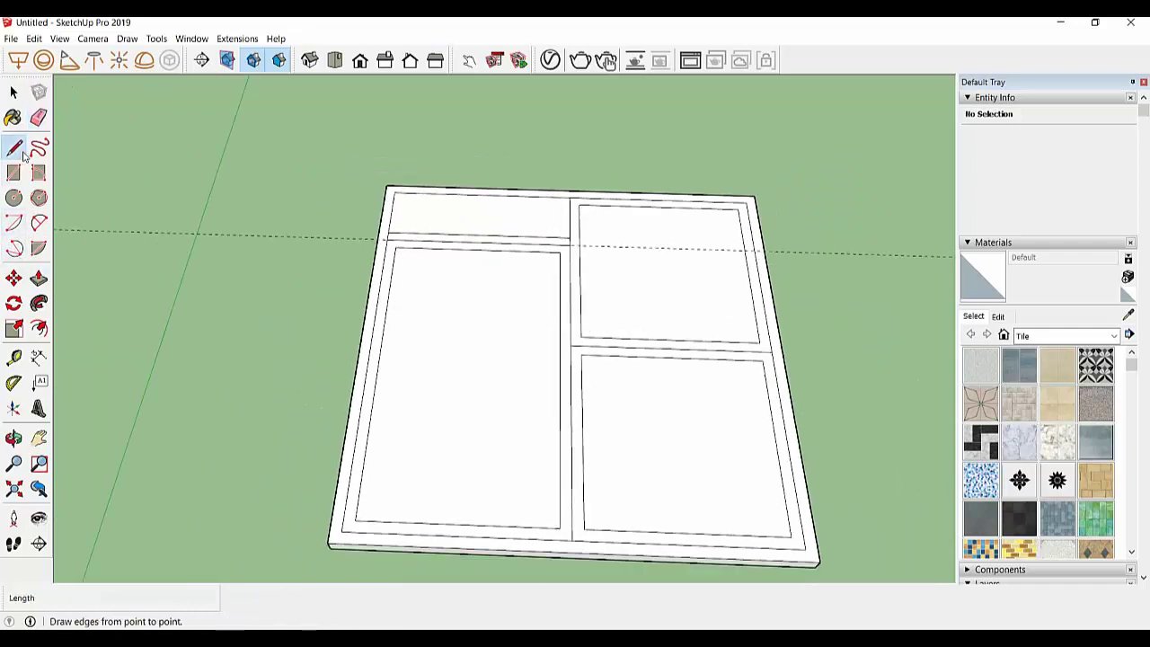
{"action": "left_click", "coordinate": [581, 354]}
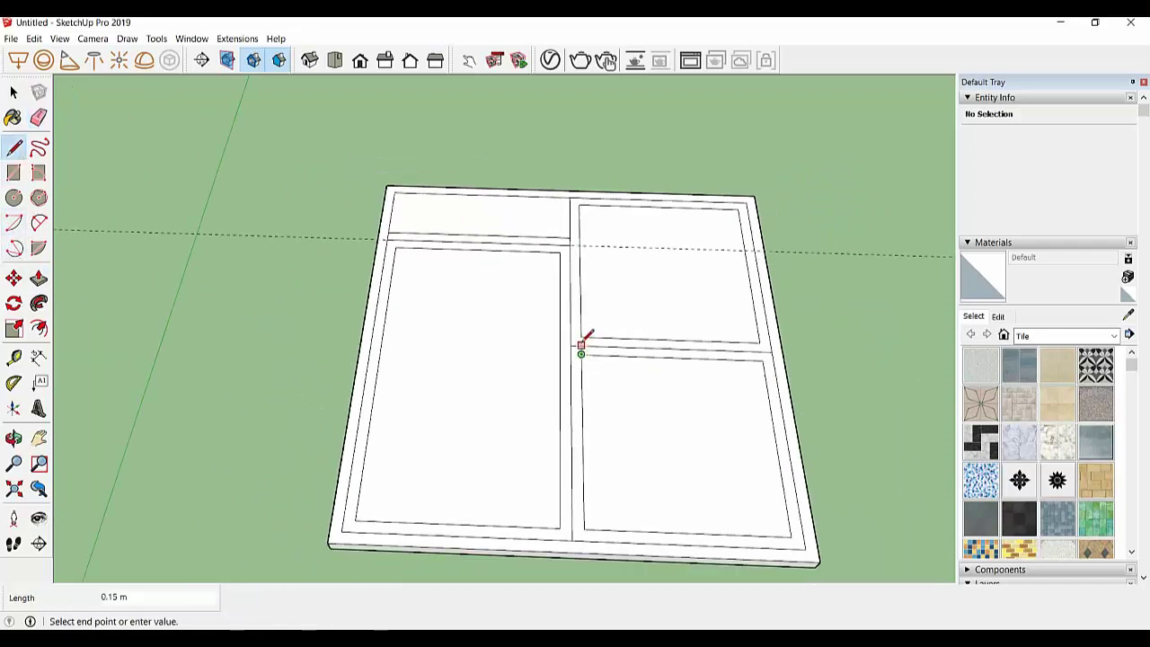
{"action": "left_click", "coordinate": [575, 345]}
{"action": "left_click", "coordinate": [762, 359]}
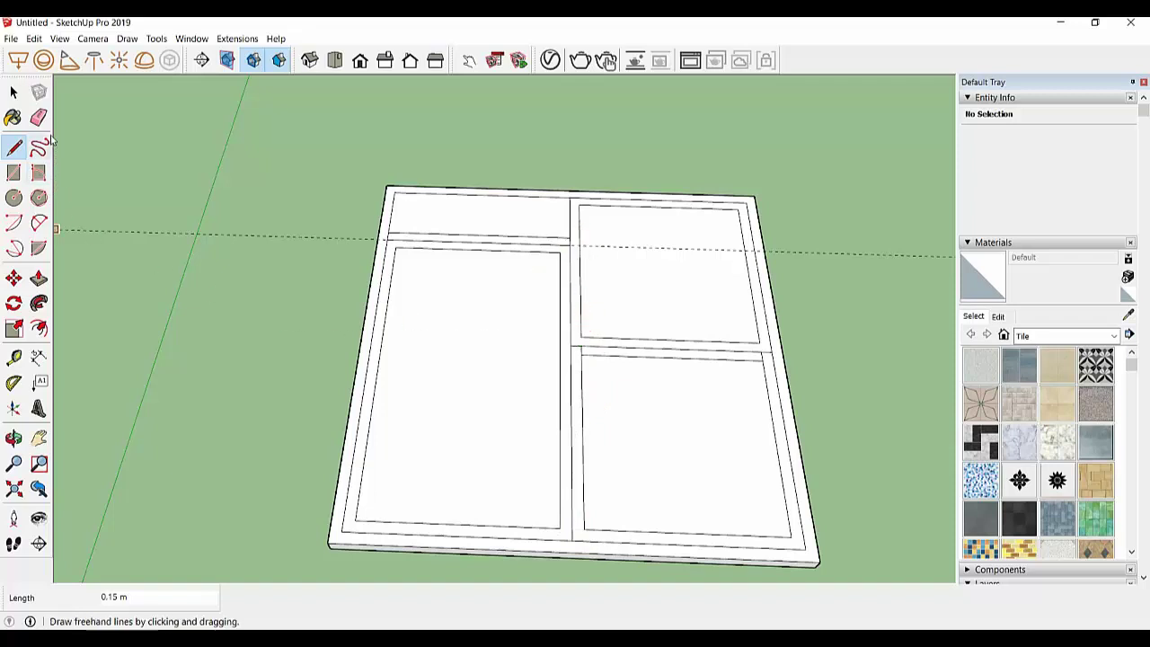
Erase the left room's inner edges and the stray horizontal edge between the right rooms
{"action": "left_click", "coordinate": [38, 118]}
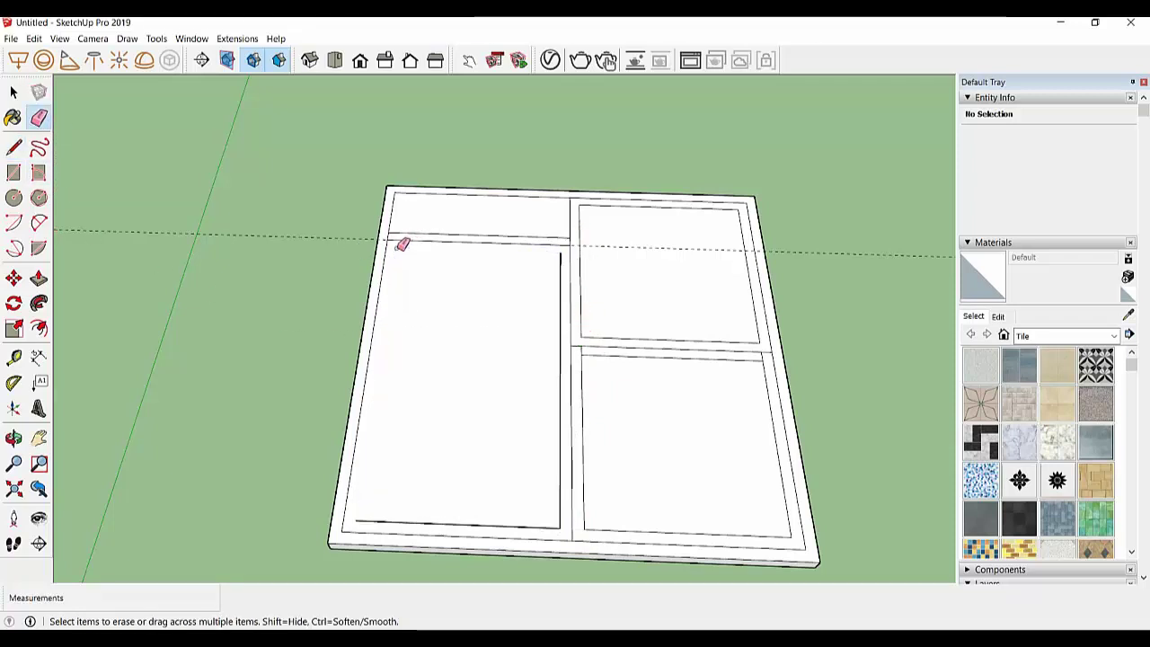
{"action": "left_click_drag", "start_coordinate": [403, 244], "coordinate": [504, 486]}
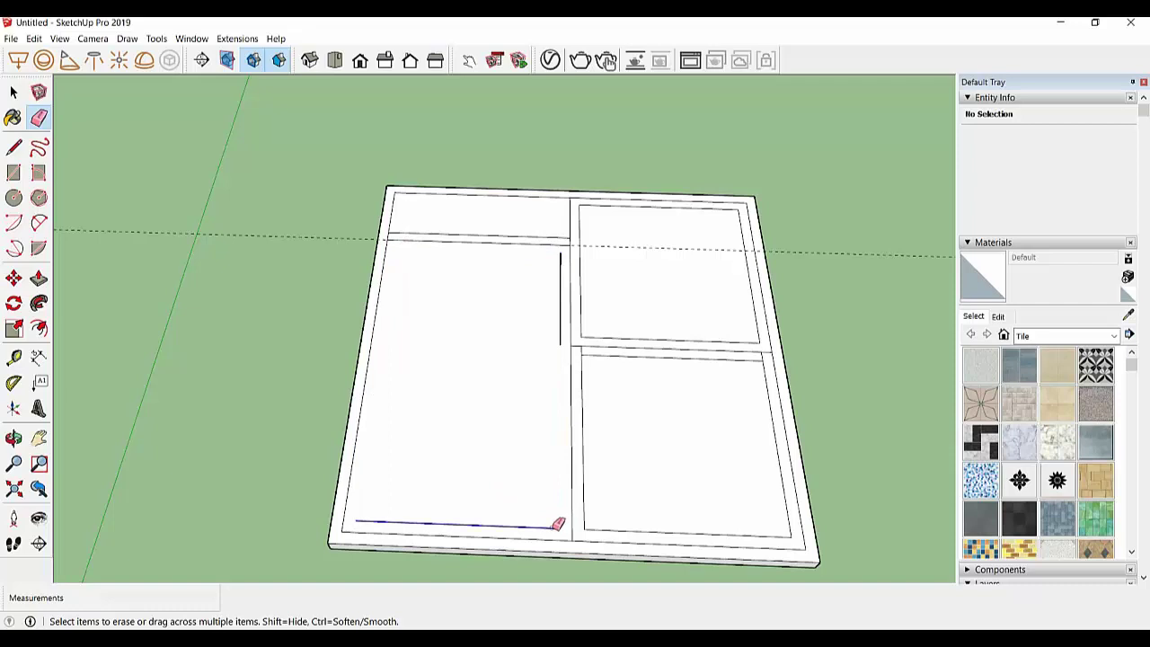
{"action": "left_click_drag", "start_coordinate": [555, 526], "coordinate": [559, 526]}
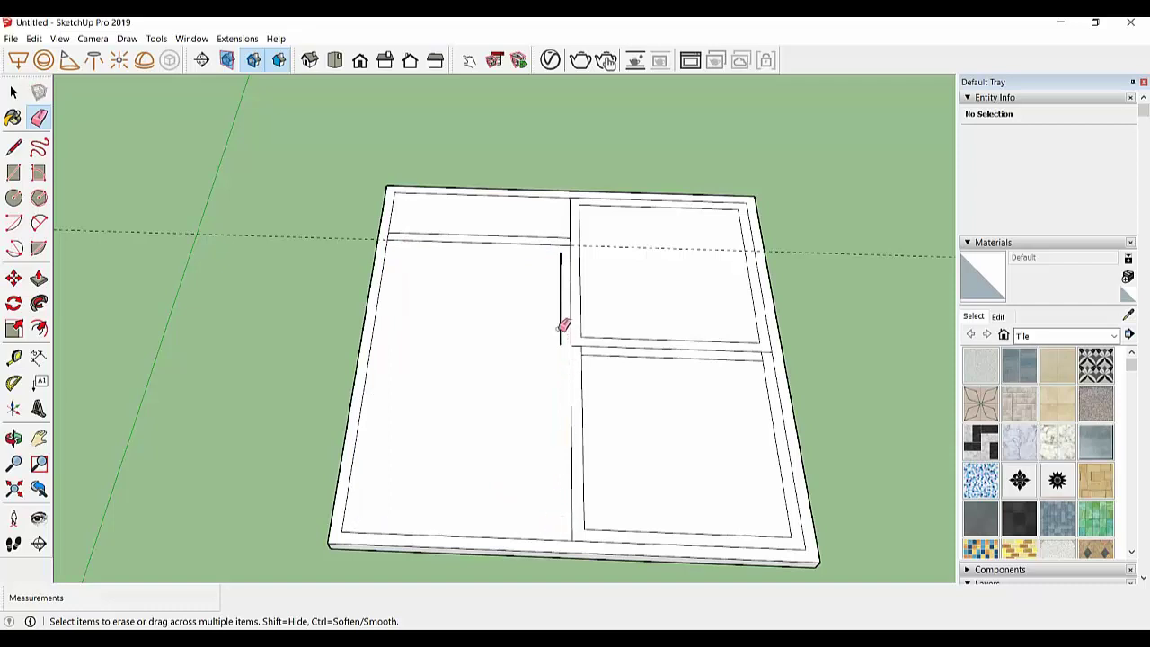
{"action": "left_click", "coordinate": [561, 327]}
{"action": "scroll", "coordinate": [611, 315], "scroll_direction": "up", "scroll_amount": 2}
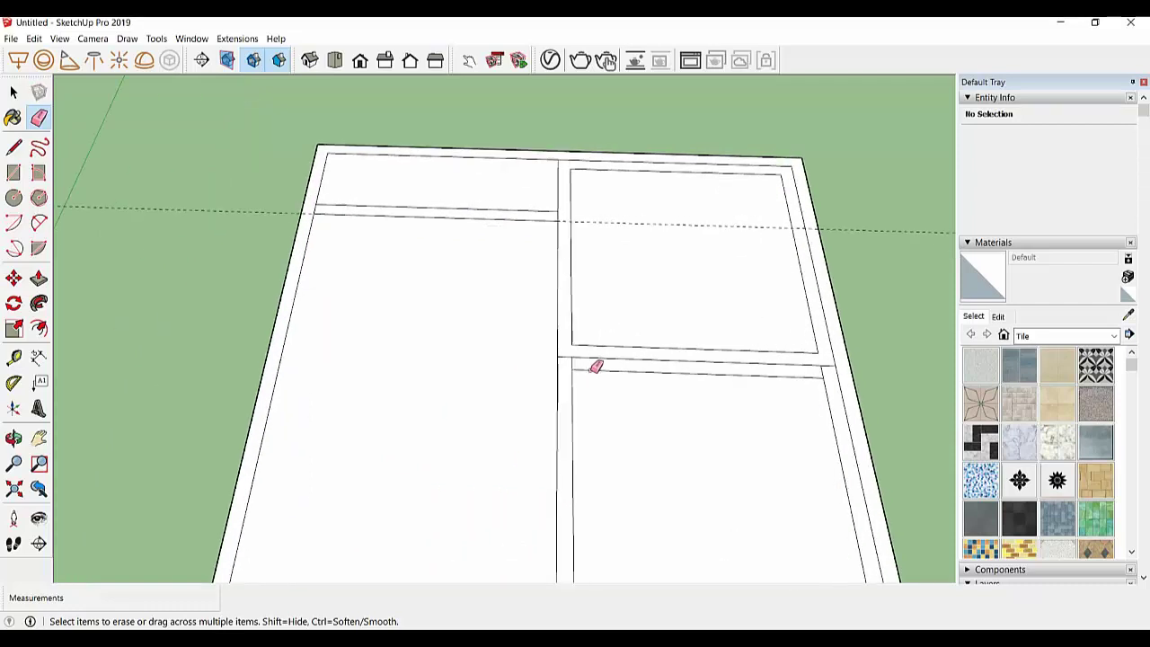
{"action": "left_click", "coordinate": [593, 369]}
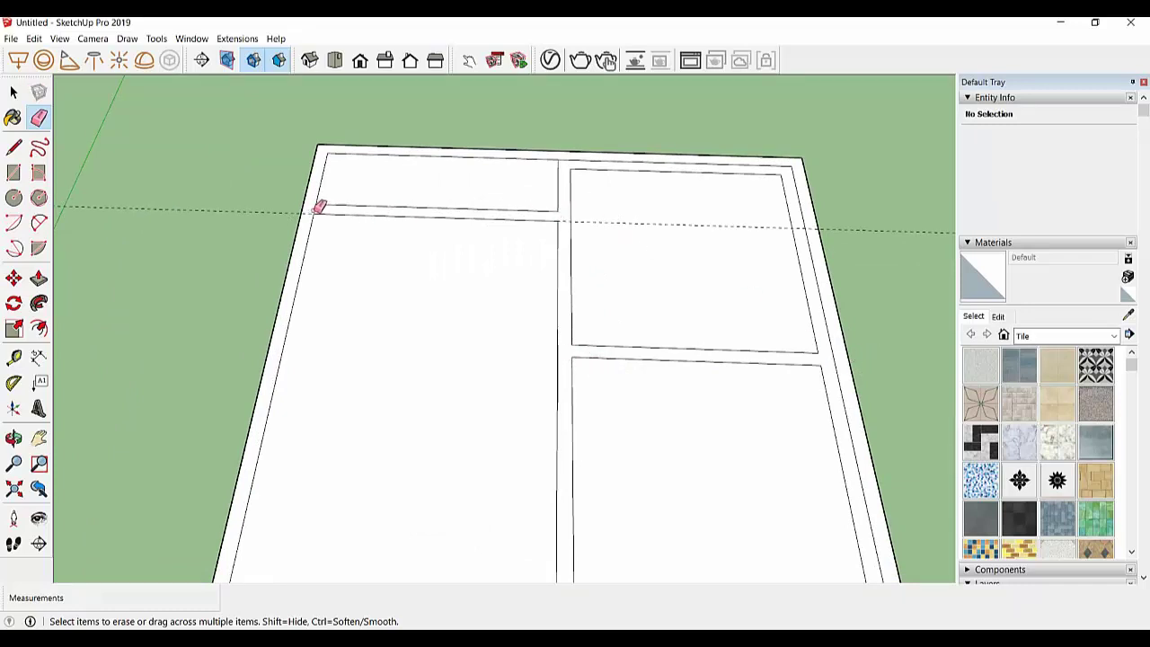
{"action": "scroll", "coordinate": [638, 137], "scroll_direction": "down", "scroll_amount": 1}
Draw short 0.15 m lines closing the wall at the top edge and at the partition's outer end
{"action": "left_click", "coordinate": [14, 146]}
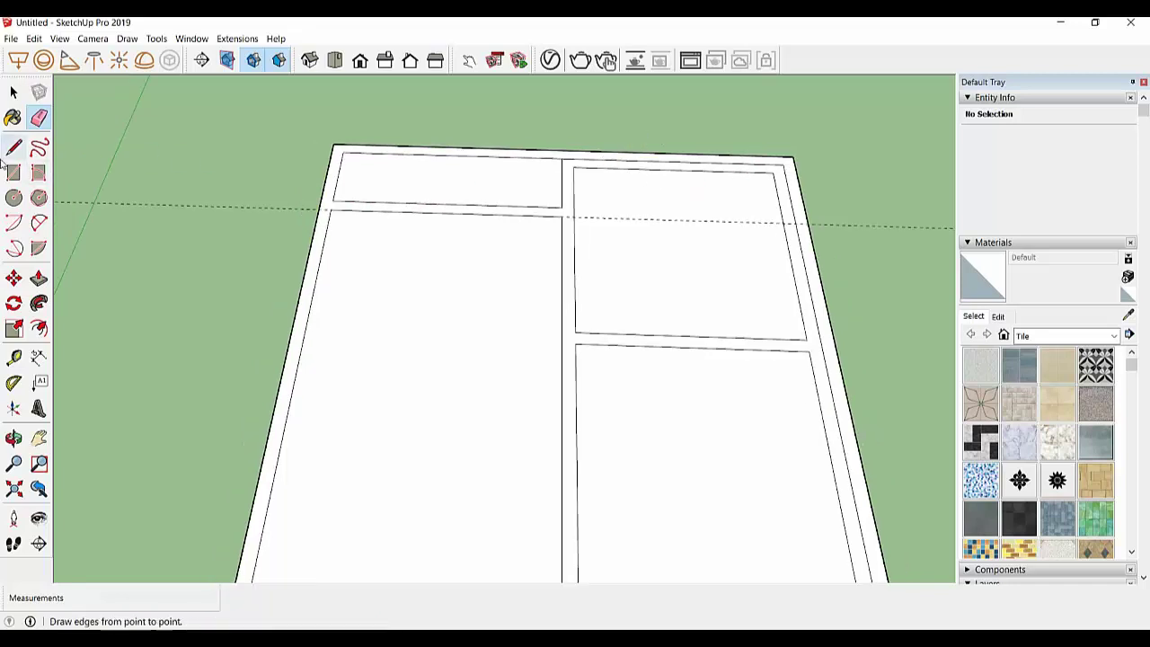
{"action": "left_click", "coordinate": [573, 166]}
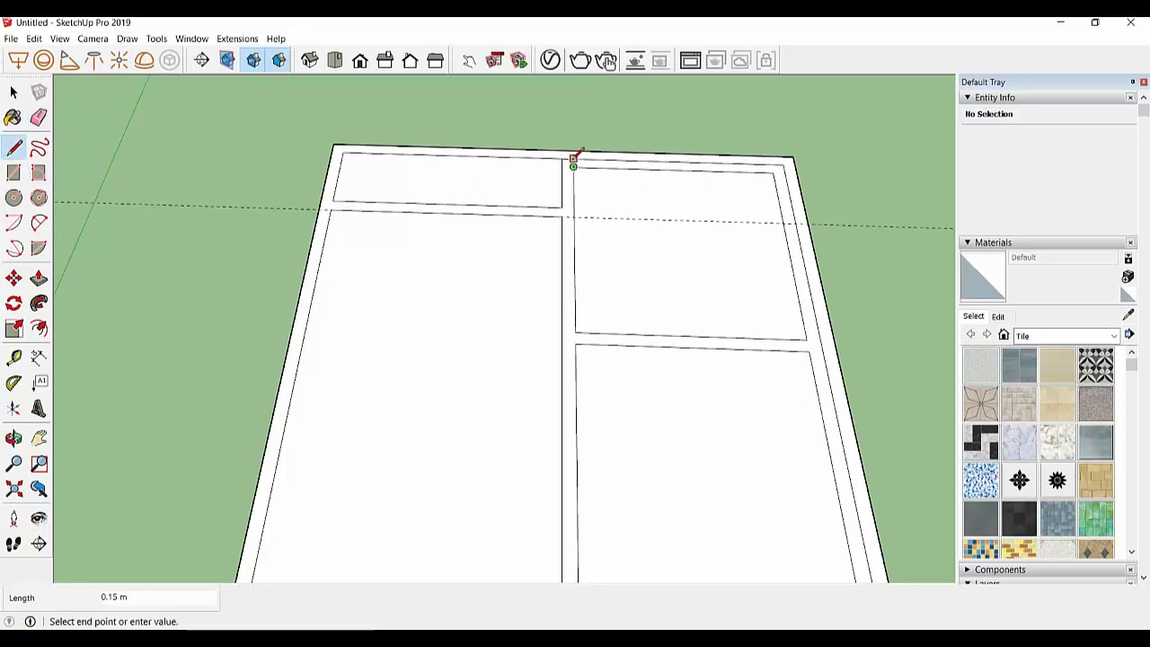
{"action": "left_click", "coordinate": [573, 159]}
{"action": "left_click", "coordinate": [807, 340]}
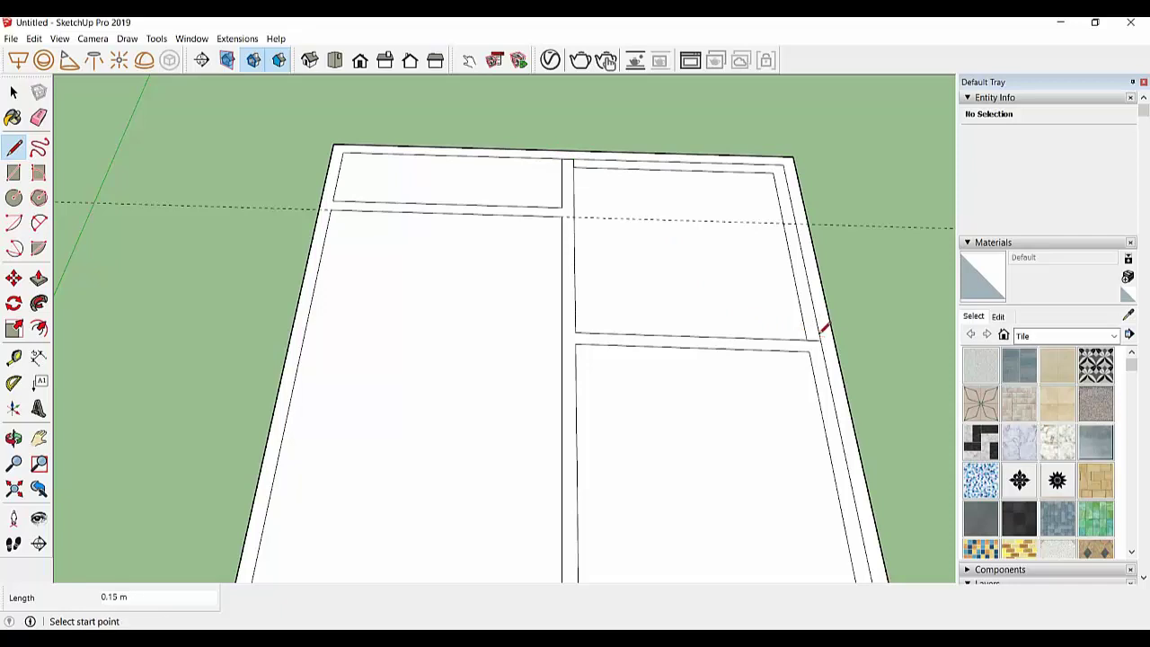
{"action": "scroll", "coordinate": [808, 328], "scroll_direction": "down", "scroll_amount": 1}
{"action": "scroll", "coordinate": [770, 327], "scroll_direction": "down", "scroll_amount": 1}
{"action": "scroll", "coordinate": [791, 338], "scroll_direction": "up", "scroll_amount": 2}
{"action": "left_click", "coordinate": [793, 343]}
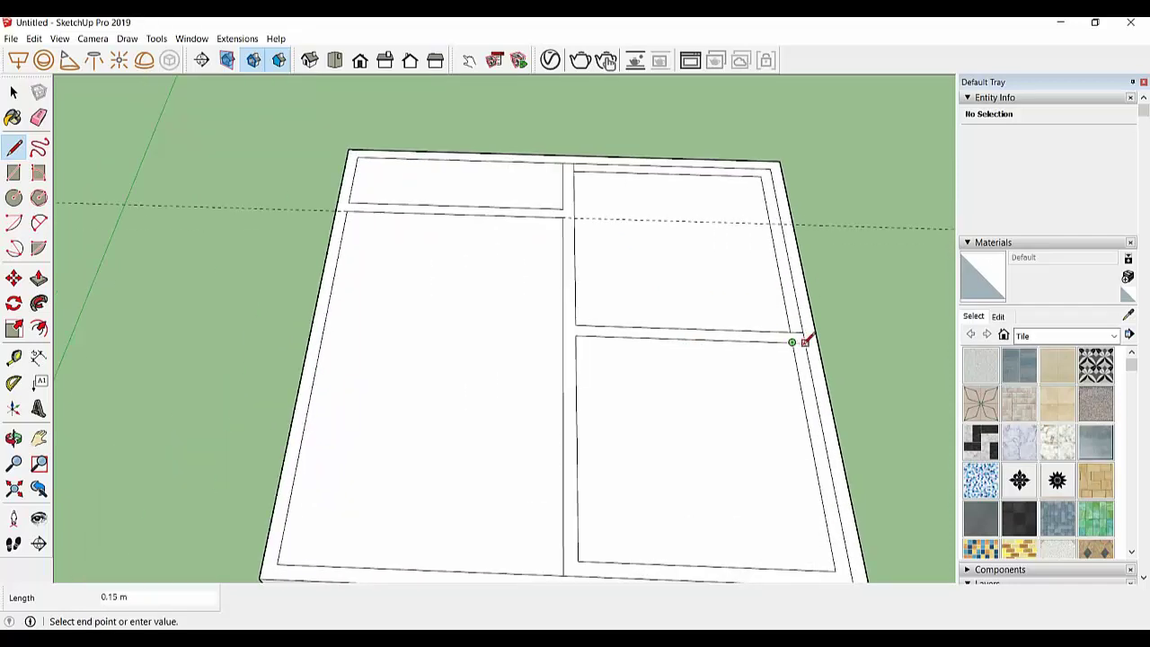
{"action": "left_click", "coordinate": [805, 342]}
Add a 0.15 m line from the bottom partition to the inner bottom edge
{"action": "key", "text": "r"}
{"action": "key", "text": "e"}
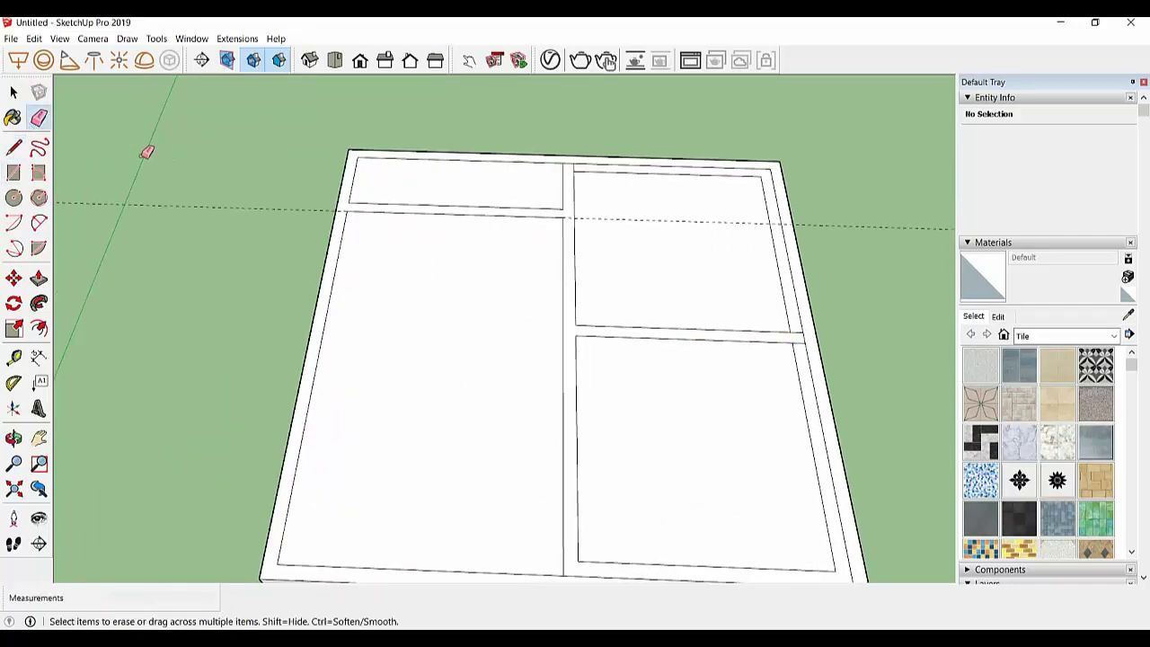
{"action": "key", "text": "l"}
{"action": "scroll", "coordinate": [485, 490], "scroll_direction": "down", "scroll_amount": 1}
{"action": "left_click", "coordinate": [559, 546]}
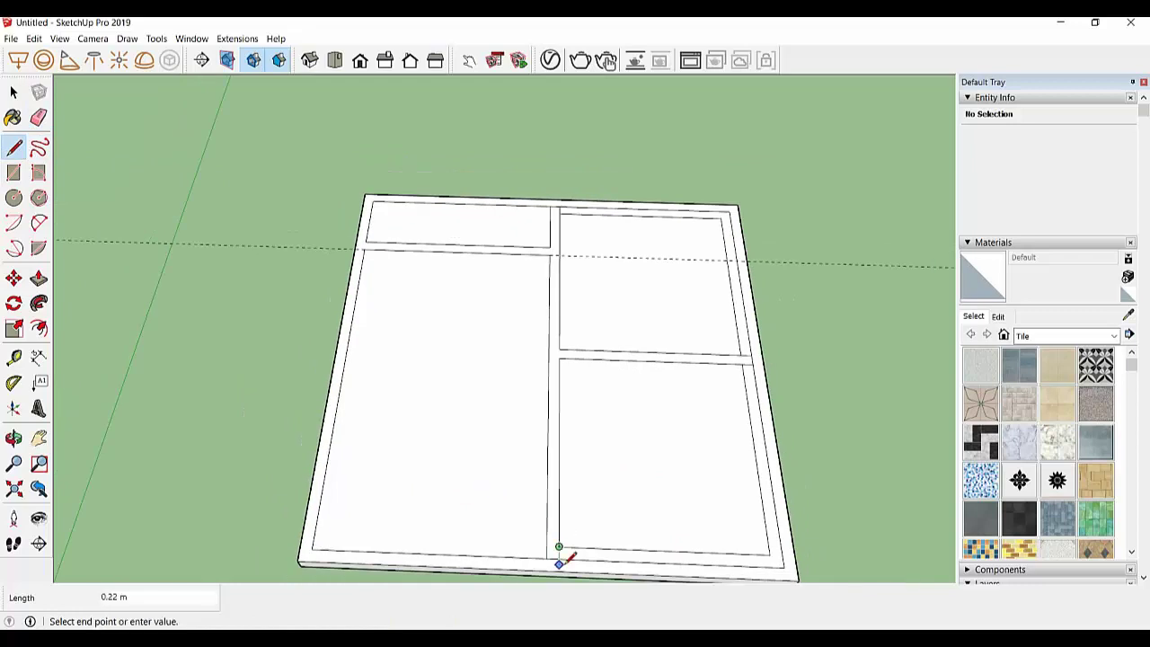
{"action": "left_click", "coordinate": [559, 558]}
Erase the leftover corner and inner right edges of both right-hand rooms
{"action": "left_click", "coordinate": [40, 121]}
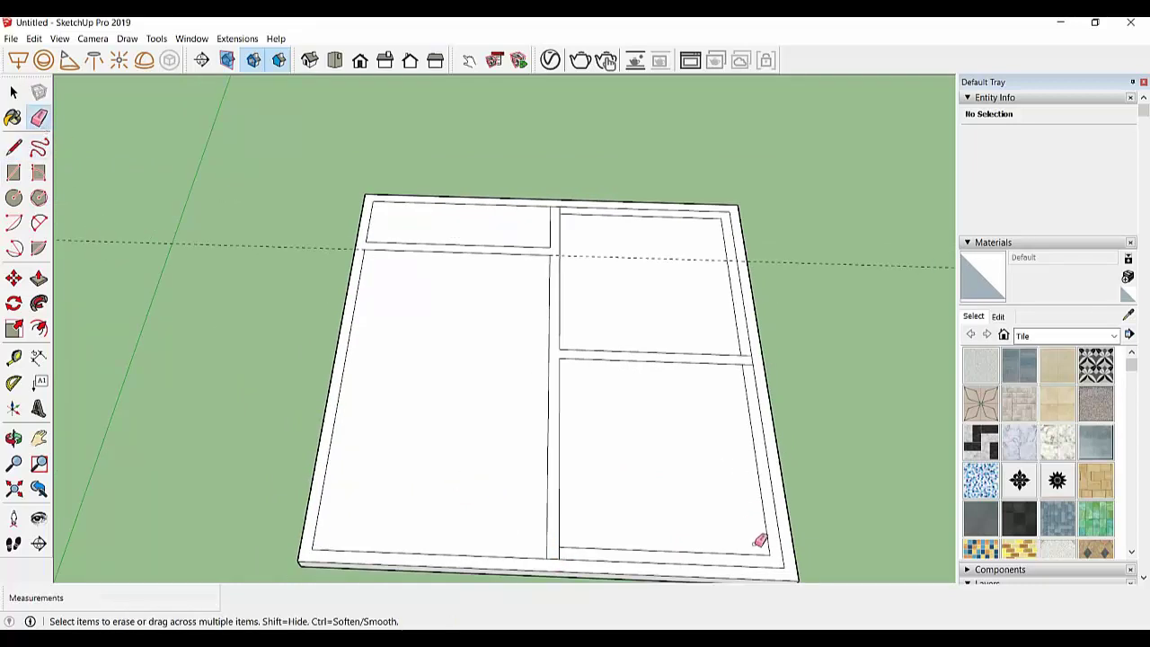
{"action": "left_click", "coordinate": [771, 550]}
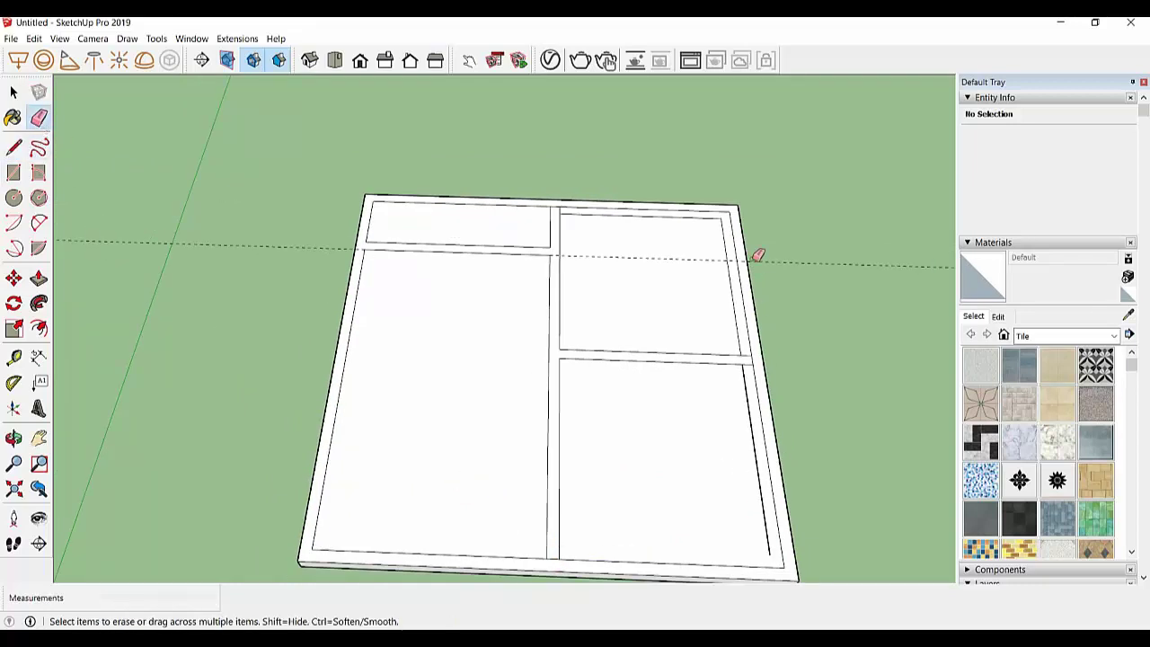
{"action": "left_click", "coordinate": [756, 433]}
{"action": "left_click", "coordinate": [726, 220]}
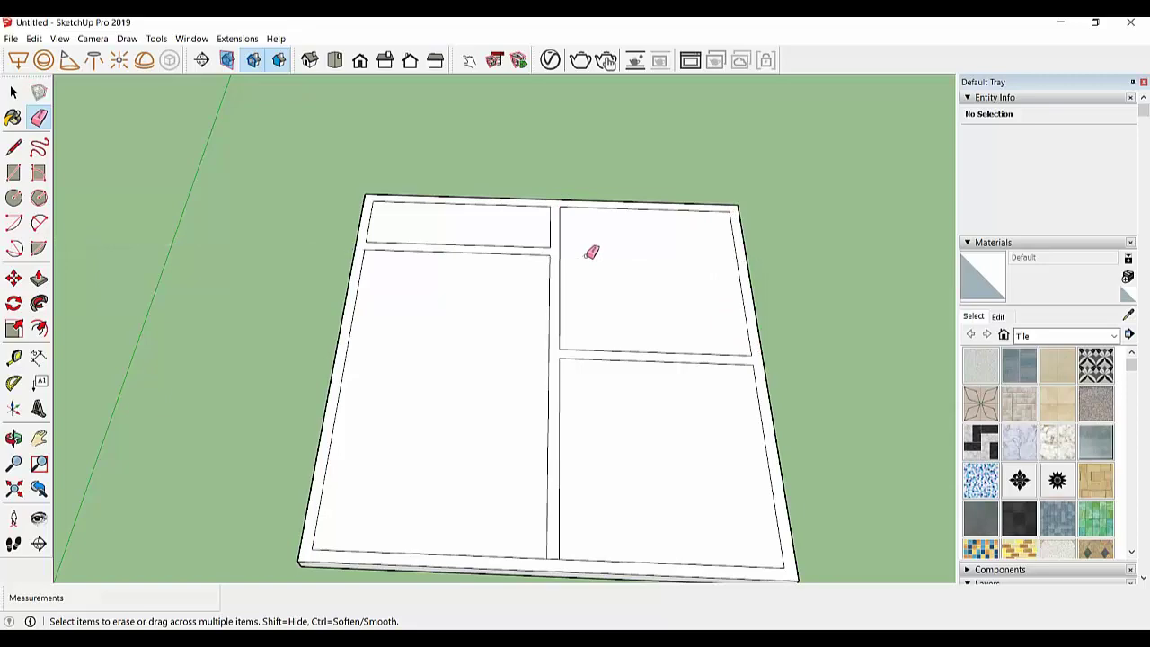
{"action": "scroll", "coordinate": [566, 252], "scroll_direction": "down", "scroll_amount": 1}
Orbit to a tilted view and trial-raise the wall strip, then undo the extrusion
{"action": "scroll", "coordinate": [539, 259], "scroll_direction": "down", "scroll_amount": 1}
{"action": "key", "text": "p"}
{"action": "scroll", "coordinate": [530, 243], "scroll_direction": "down", "scroll_amount": 2}
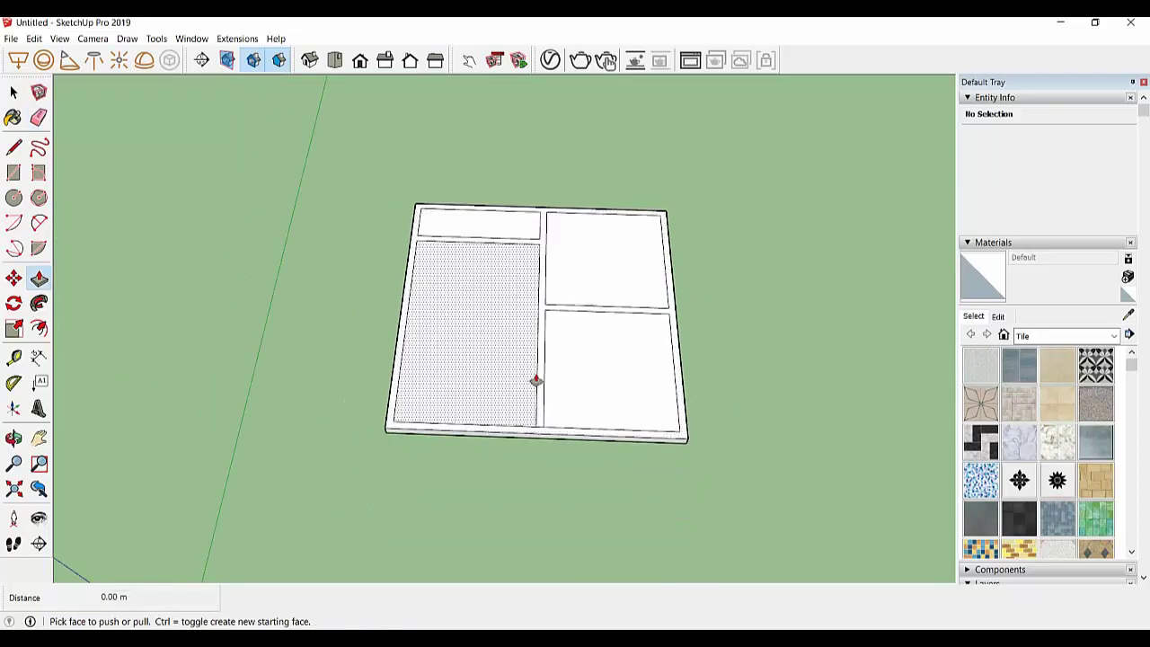
{"action": "mouse_move", "coordinate": [537, 423]}
{"action": "middle_mouse_down"}
{"action": "mouse_move", "coordinate": [610, 380]}
{"action": "mouse_move", "coordinate": [441, 318]}
{"action": "middle_mouse_up"}
{"action": "mouse_move", "coordinate": [526, 354]}
{"action": "middle_mouse_down"}
{"action": "mouse_move", "coordinate": [369, 347]}
{"action": "mouse_move", "coordinate": [407, 373]}
{"action": "mouse_move", "coordinate": [429, 349]}
{"action": "mouse_move", "coordinate": [428, 386]}
{"action": "middle_mouse_up"}
{"action": "mouse_move", "coordinate": [515, 411]}
{"action": "middle_mouse_down"}
{"action": "mouse_move", "coordinate": [345, 388]}
{"action": "mouse_move", "coordinate": [437, 368]}
{"action": "mouse_move", "coordinate": [570, 386]}
{"action": "middle_mouse_up"}
{"action": "mouse_move", "coordinate": [482, 387]}
{"action": "middle_mouse_down"}
{"action": "mouse_move", "coordinate": [508, 361]}
{"action": "mouse_move", "coordinate": [547, 390]}
{"action": "middle_mouse_up"}
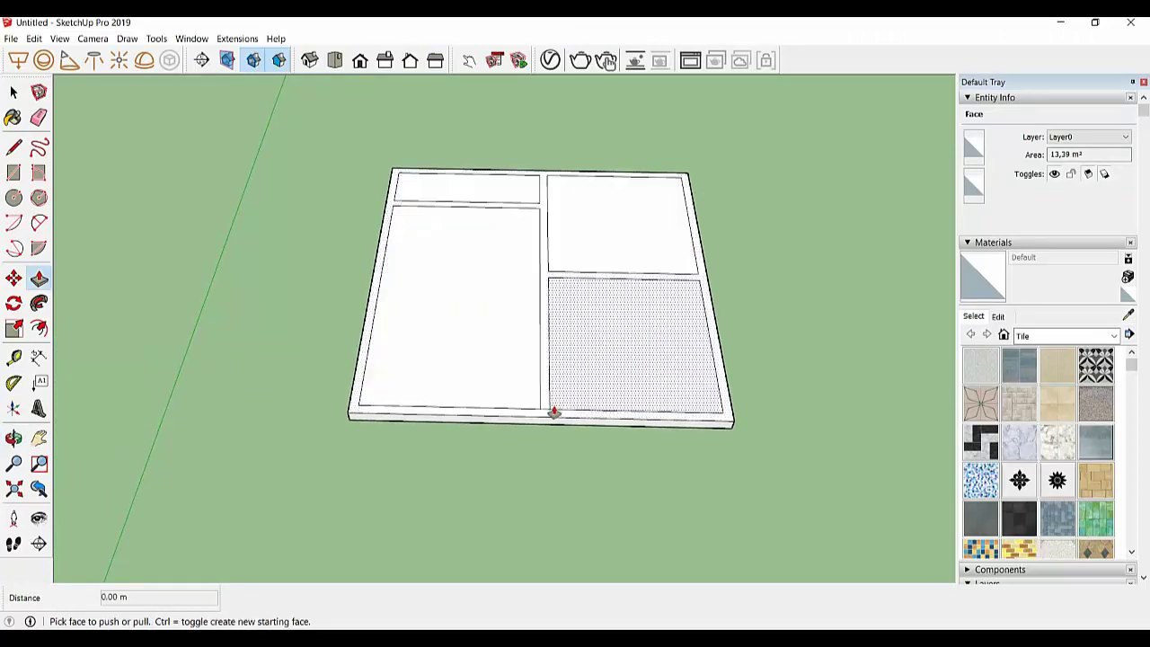
{"action": "left_click", "coordinate": [543, 416]}
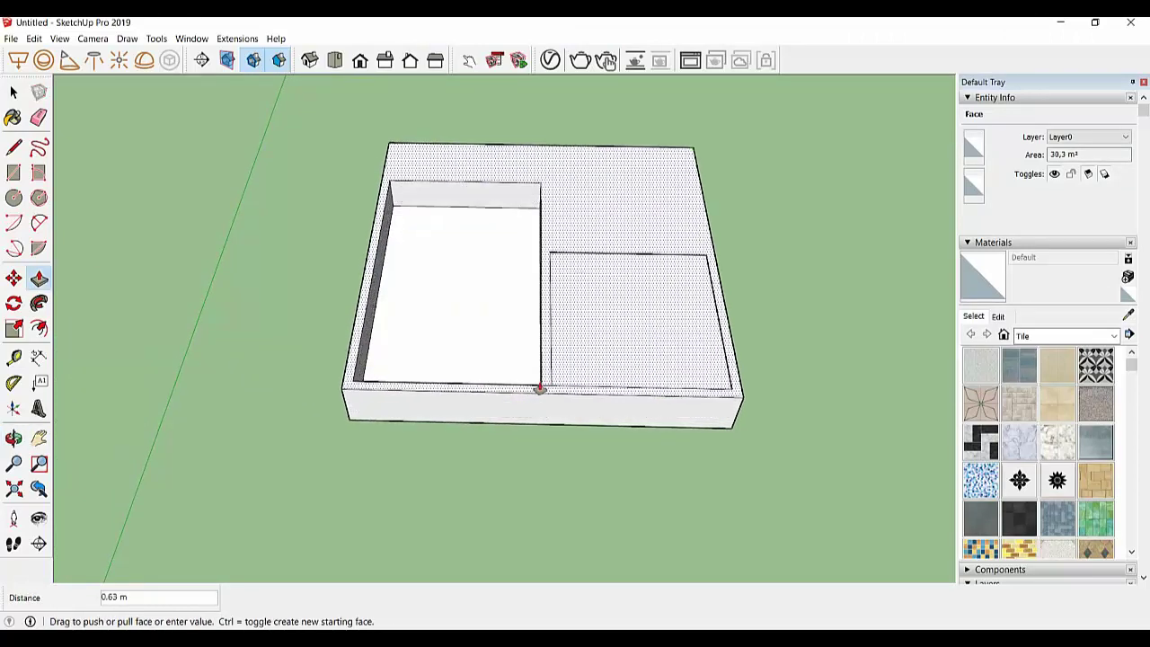
{"action": "left_click", "coordinate": [539, 380]}
{"action": "key", "text": "ctrl+z"}
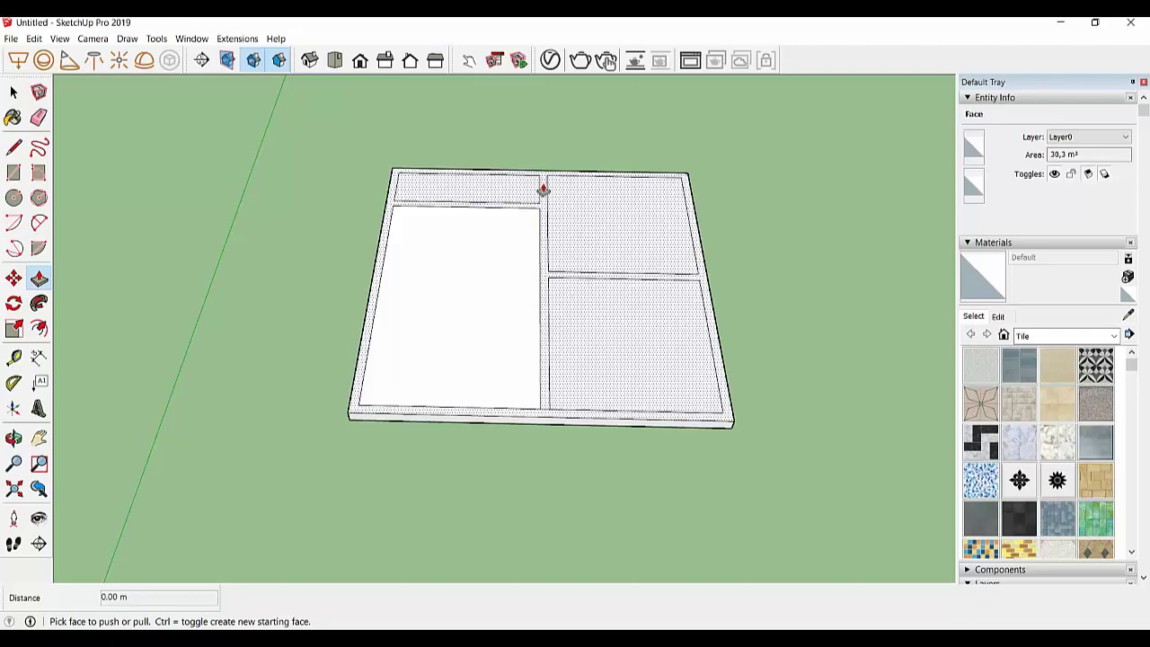
Draw 2.85 m and 2.70 m lines along the partitions to close the remaining gaps
{"action": "scroll", "coordinate": [546, 180], "scroll_direction": "up", "scroll_amount": 3}
{"action": "middle_click_drag", "start_coordinate": [547, 174], "coordinate": [544, 220]}
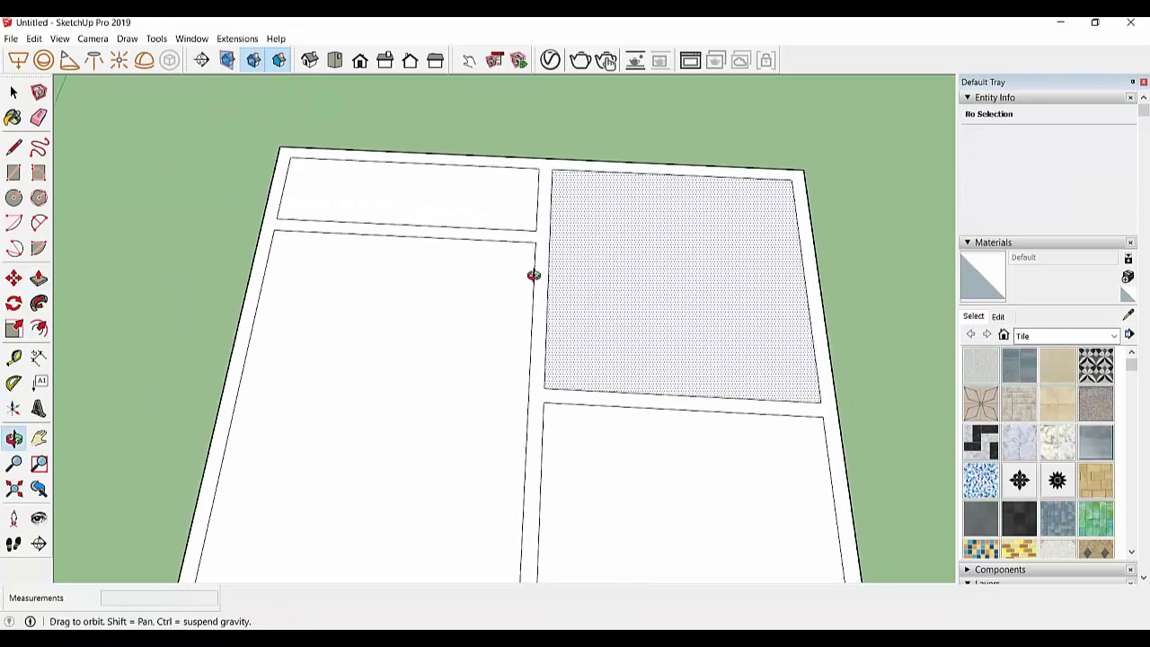
{"action": "key", "text": "l"}
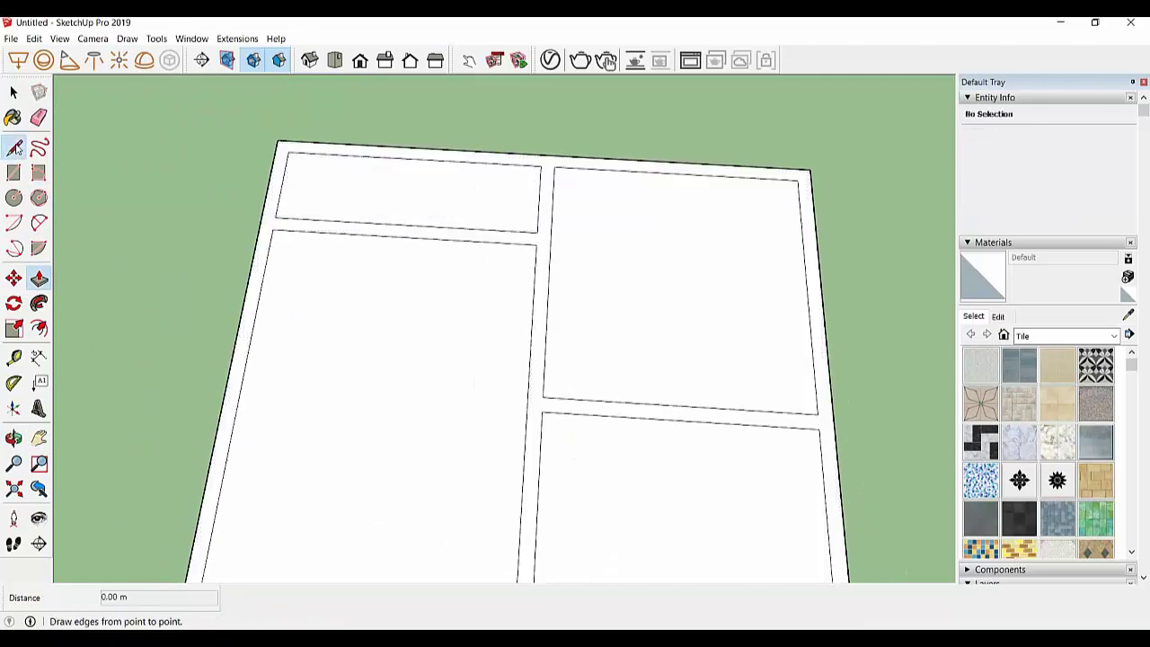
{"action": "left_click", "coordinate": [537, 232]}
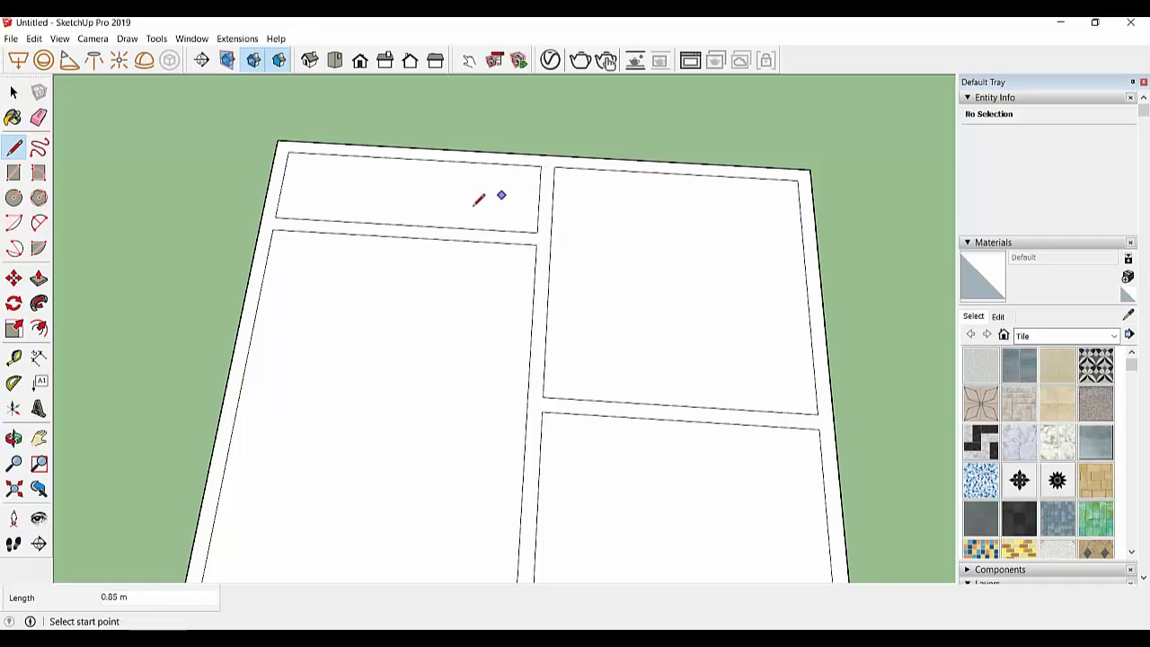
{"action": "left_click", "coordinate": [537, 231]}
{"action": "left_click", "coordinate": [542, 396]}
{"action": "left_click", "coordinate": [554, 166]}
Raise the connected wall strip about 0.65 m
{"action": "key", "text": "e"}
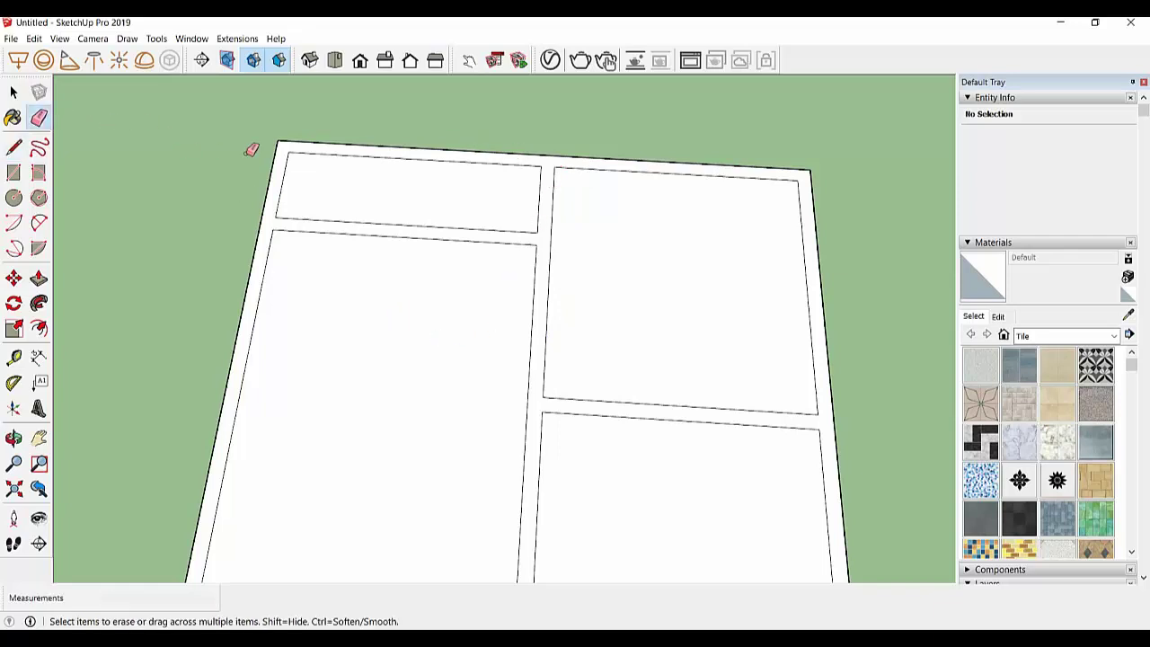
{"action": "left_click", "coordinate": [39, 277]}
{"action": "left_click", "coordinate": [541, 239]}
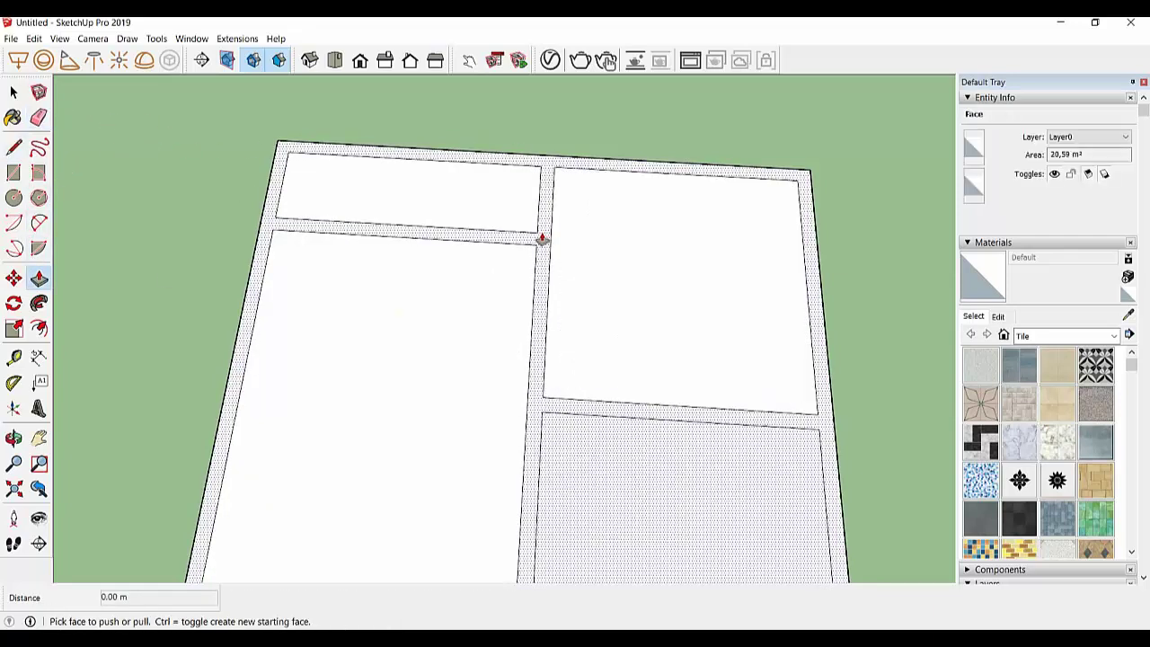
{"action": "left_click", "coordinate": [541, 239]}
{"action": "scroll", "coordinate": [549, 212], "scroll_direction": "down", "scroll_amount": 3}
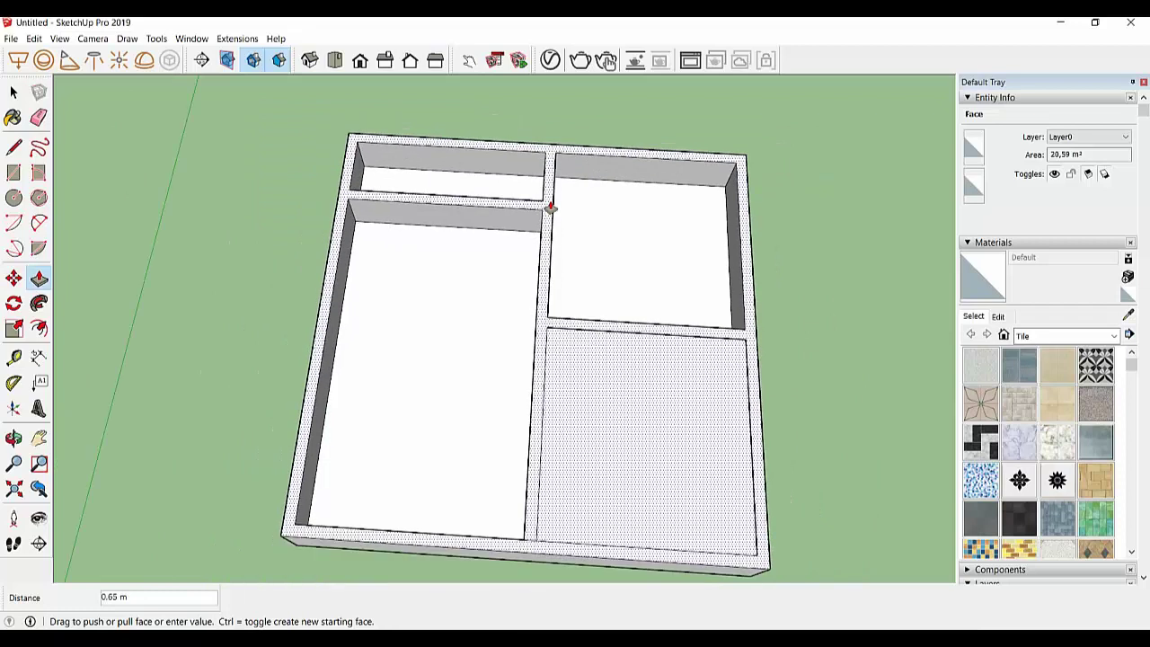
Cancel the partial extrusion and draw edges closing off the lower-right room's wall face
{"action": "key", "text": "Escape"}
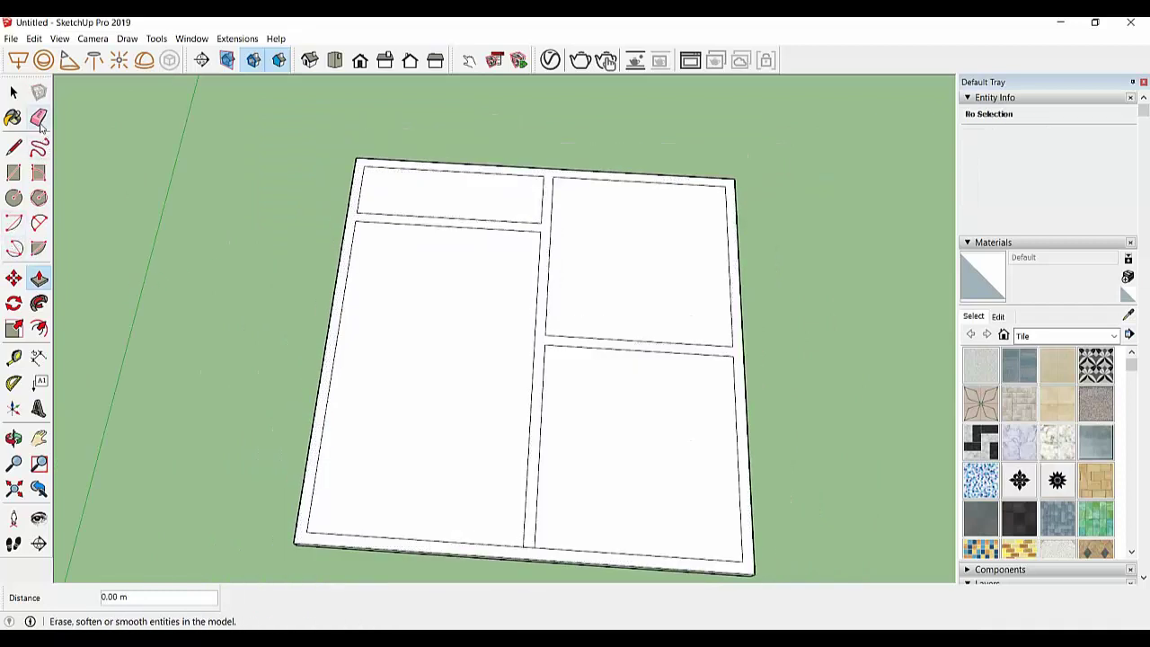
{"action": "left_click", "coordinate": [40, 124]}
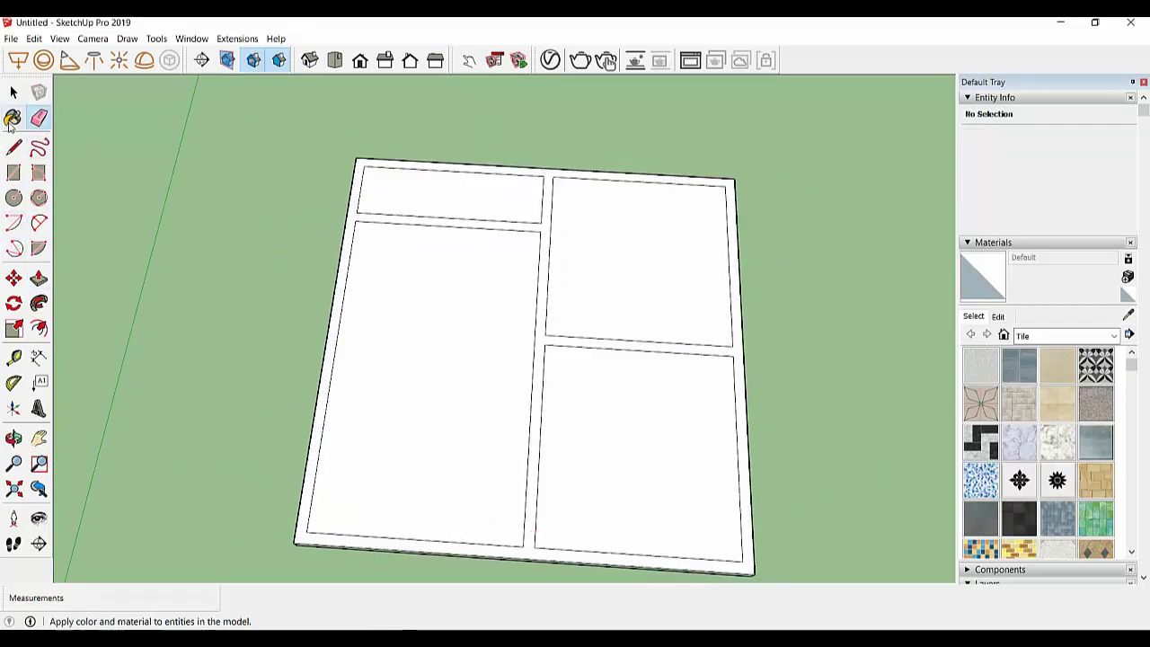
{"action": "left_click", "coordinate": [39, 279]}
{"action": "left_click", "coordinate": [536, 344]}
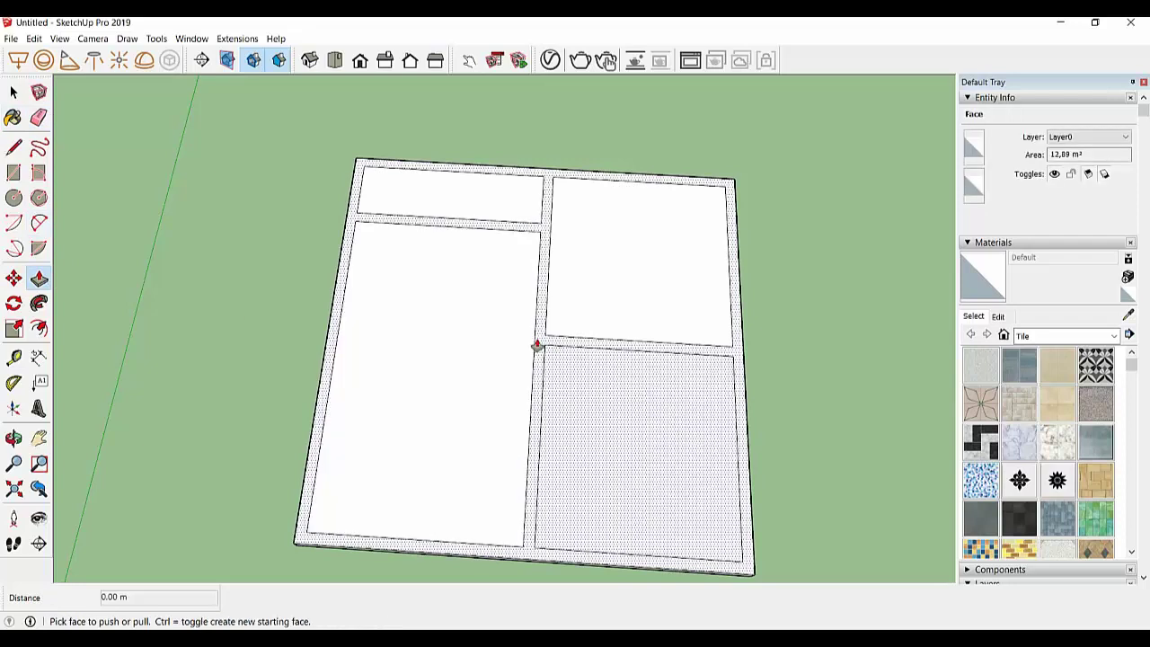
{"action": "left_click", "coordinate": [14, 146]}
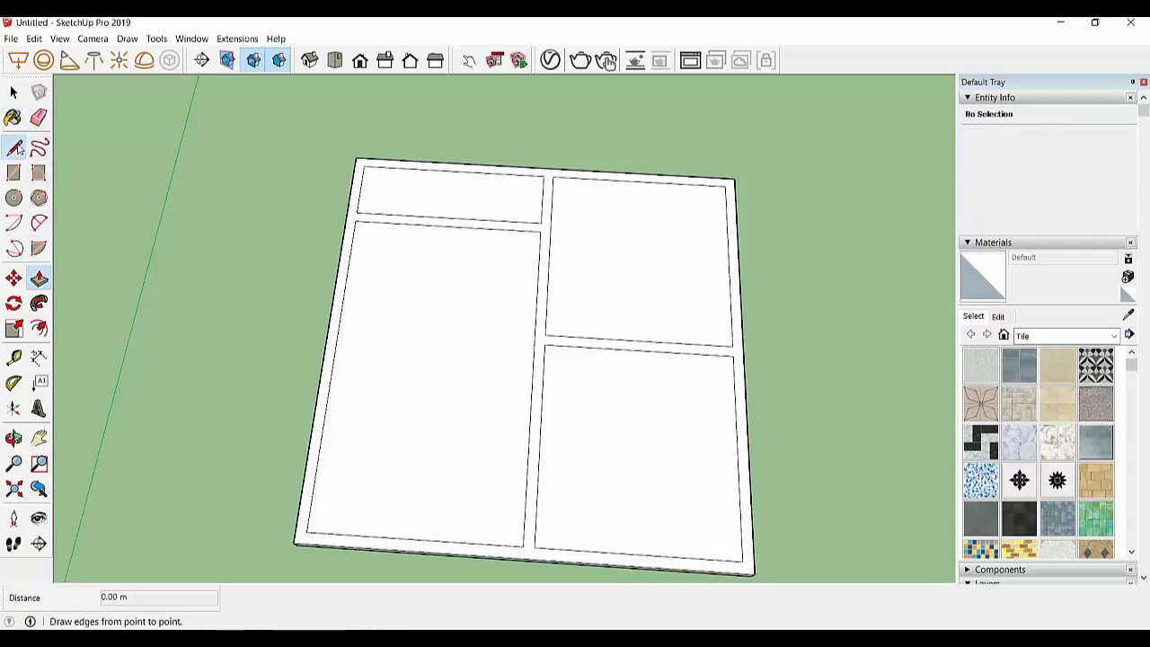
{"action": "left_click", "coordinate": [534, 546]}
{"action": "left_click", "coordinate": [545, 344]}
{"action": "left_click", "coordinate": [536, 547]}
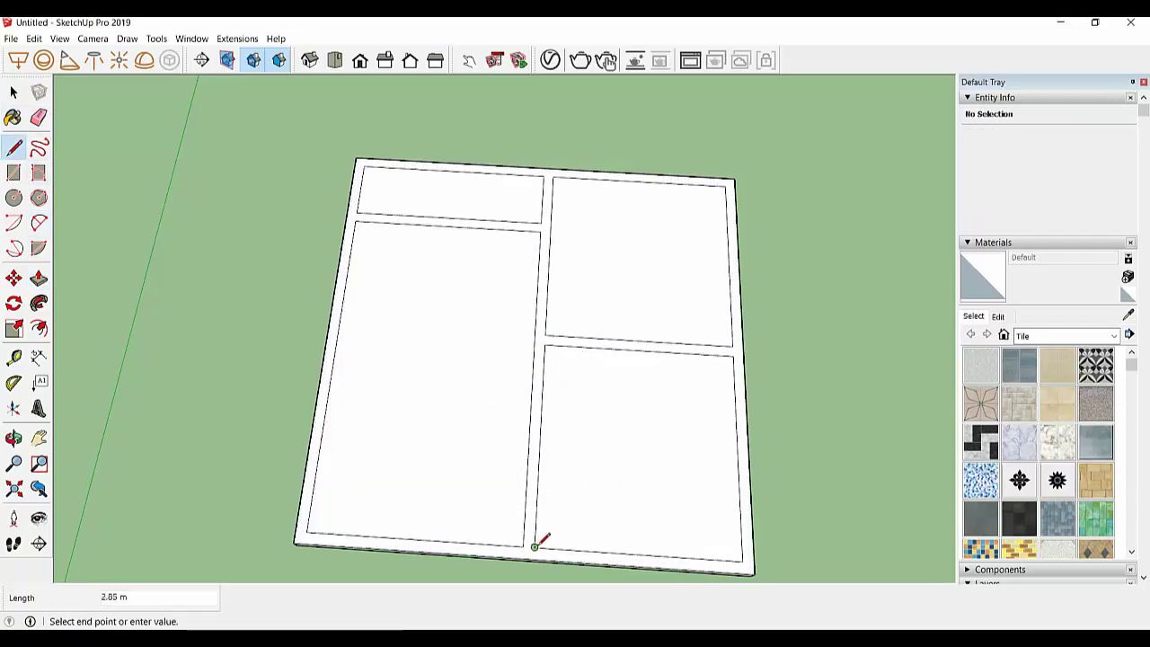
{"action": "left_click", "coordinate": [738, 559]}
Raise the wall strip 3 m into full-height walls and view them from a low side angle
{"action": "key", "text": "p"}
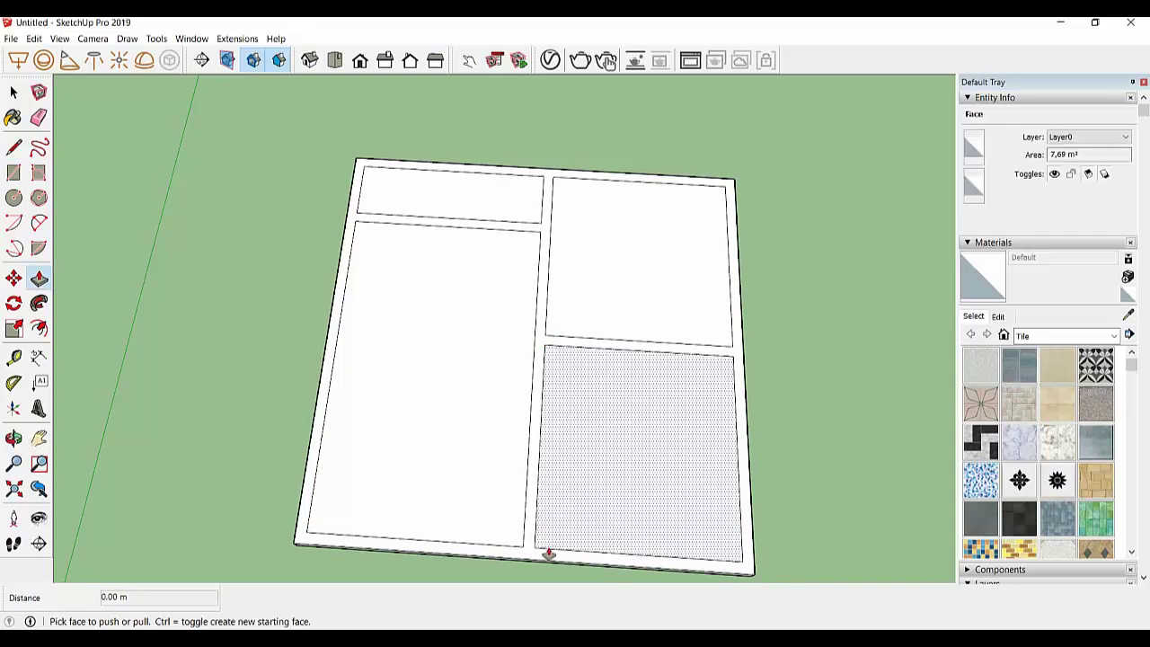
{"action": "left_click", "coordinate": [539, 555]}
{"action": "scroll", "coordinate": [552, 456], "scroll_direction": "down", "scroll_amount": 1}
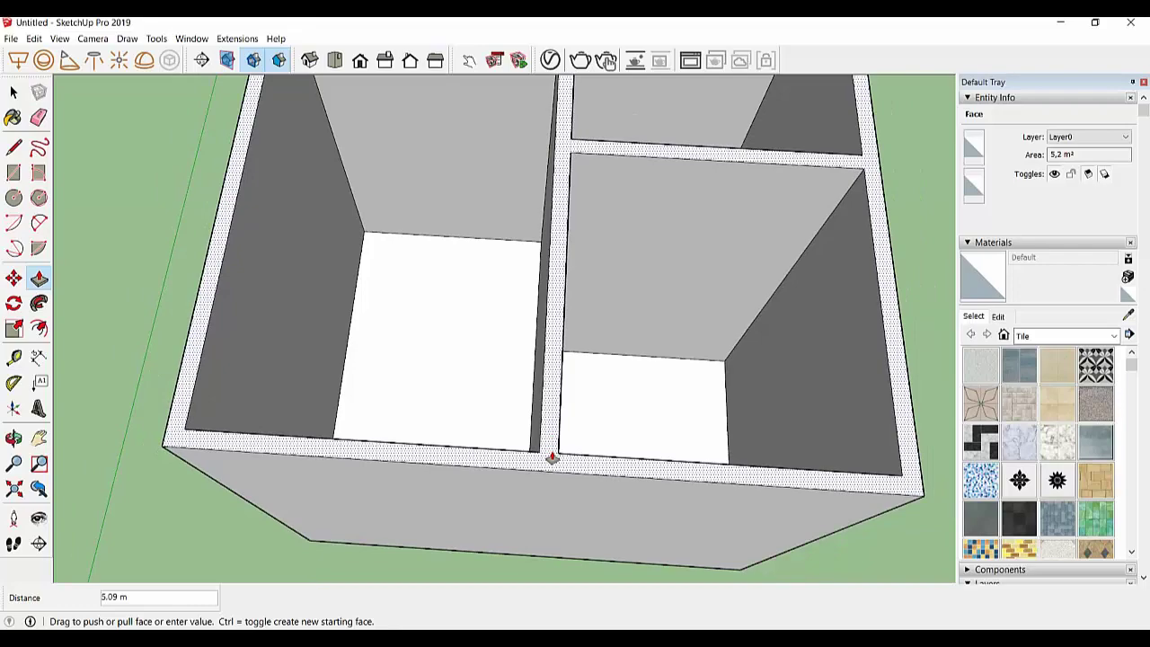
{"action": "key", "text": "Return"}
{"action": "mouse_move", "coordinate": [549, 459]}
{"action": "middle_mouse_down"}
{"action": "mouse_move", "coordinate": [539, 344]}
{"action": "mouse_move", "coordinate": [617, 170]}
{"action": "mouse_move", "coordinate": [663, 270]}
{"action": "mouse_move", "coordinate": [513, 364]}
{"action": "mouse_move", "coordinate": [544, 464]}
{"action": "mouse_move", "coordinate": [450, 477]}
{"action": "mouse_move", "coordinate": [584, 506]}
{"action": "mouse_move", "coordinate": [526, 301]}
{"action": "mouse_move", "coordinate": [431, 270]}
{"action": "middle_mouse_up"}
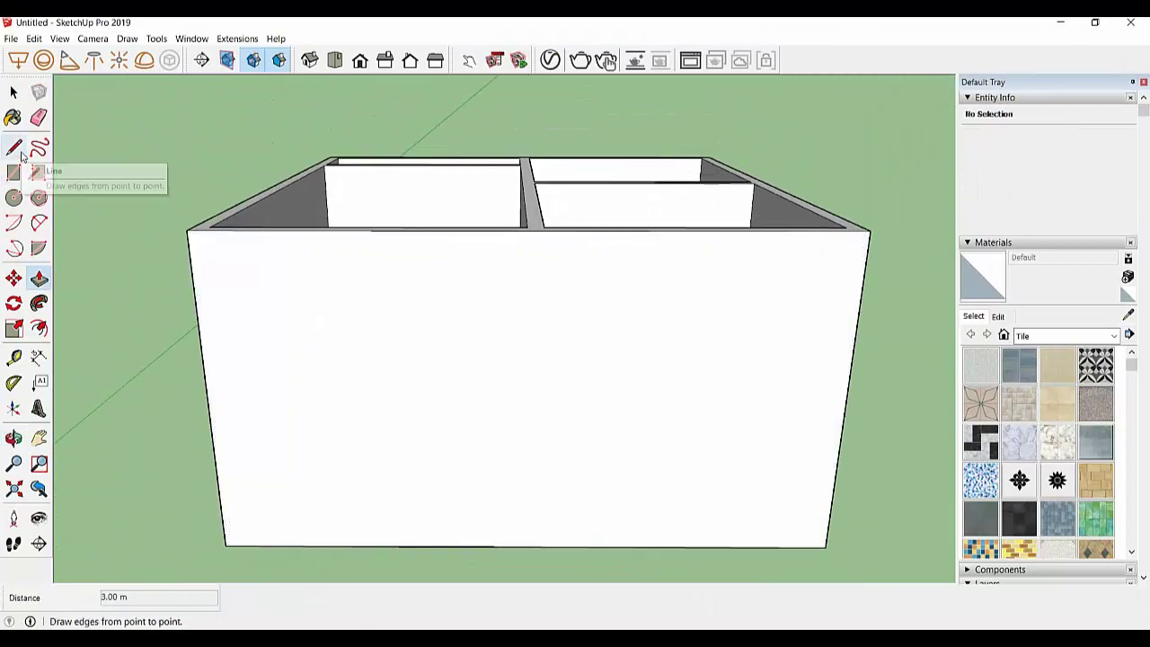
Mark a 0.2 m strip along the bottom of the front wall with a vertical and a horizontal line
{"action": "left_click", "coordinate": [341, 545]}
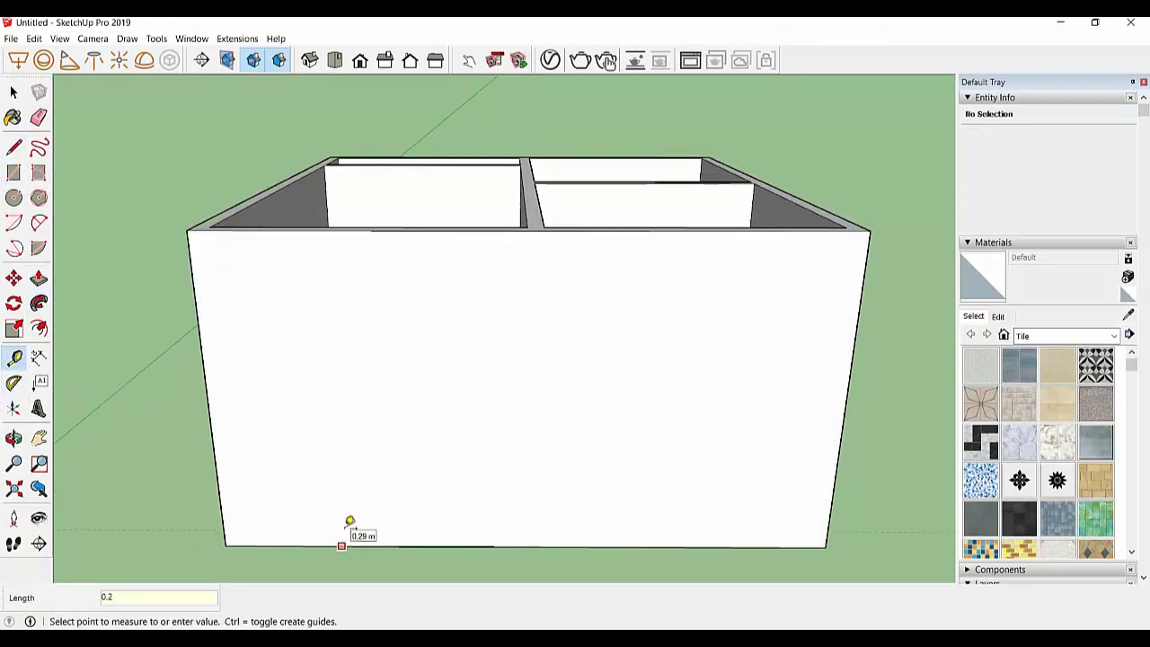
{"action": "middle_click_drag", "start_coordinate": [275, 533], "coordinate": [423, 513]}
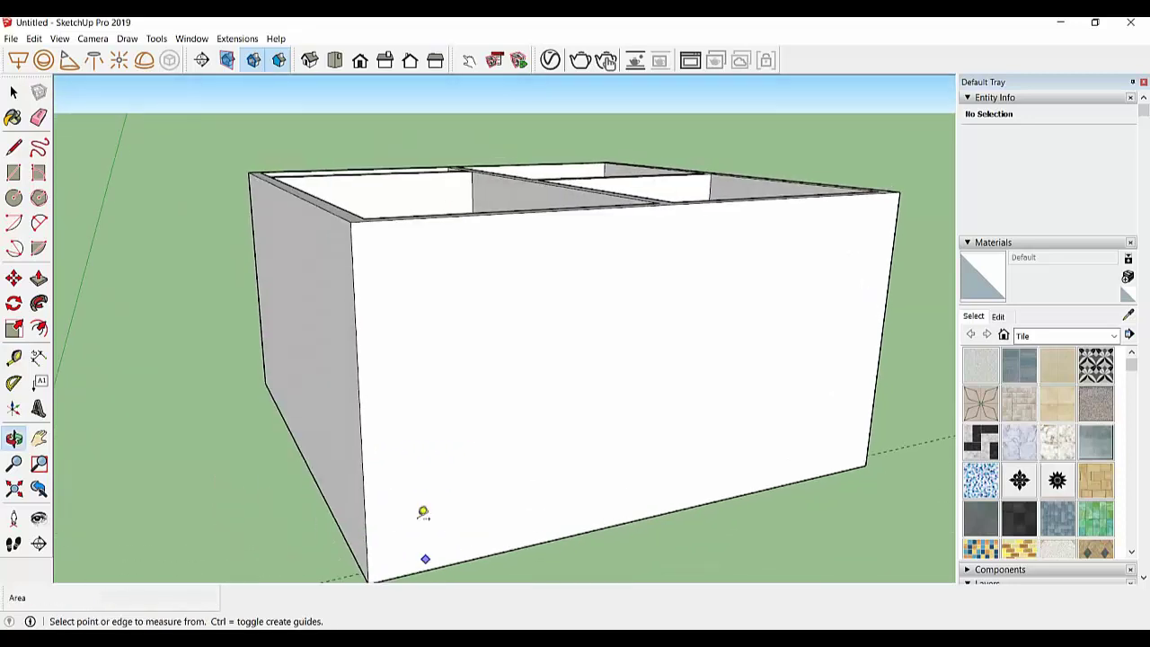
{"action": "left_click", "coordinate": [13, 146]}
{"action": "scroll", "coordinate": [398, 558], "scroll_direction": "down", "scroll_amount": 2}
{"action": "scroll", "coordinate": [351, 441], "scroll_direction": "up", "scroll_amount": 3}
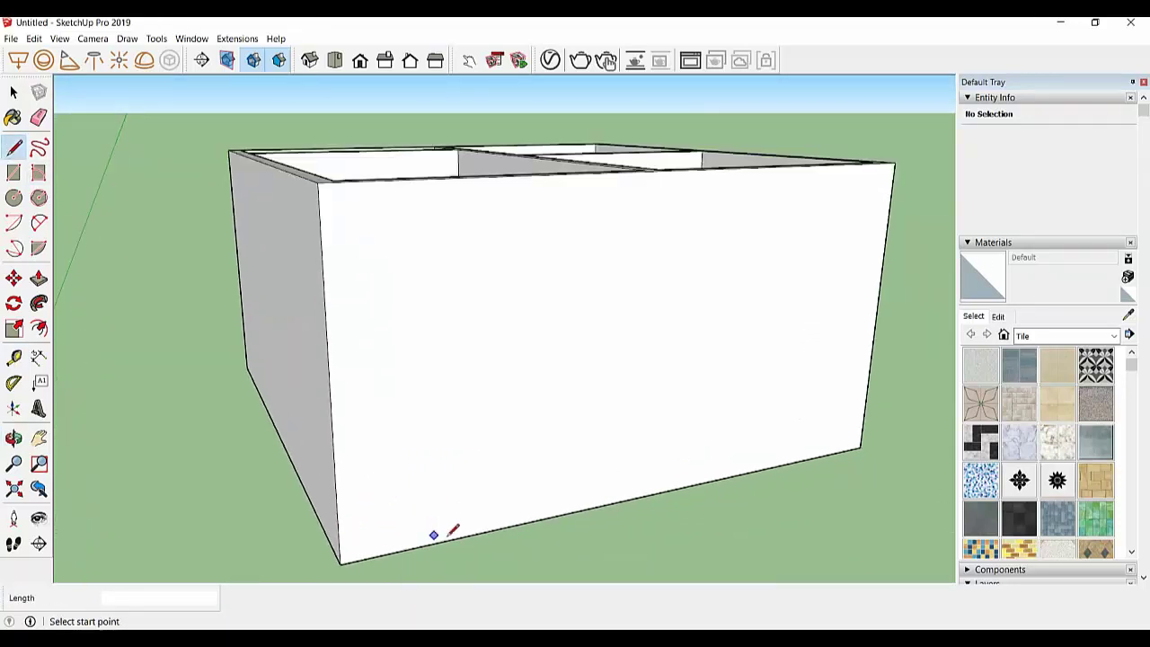
{"action": "mouse_move", "coordinate": [453, 530]}
{"action": "middle_mouse_down"}
{"action": "mouse_move", "coordinate": [359, 462]}
{"action": "mouse_move", "coordinate": [204, 446]}
{"action": "middle_mouse_up"}
{"action": "left_click", "coordinate": [209, 452]}
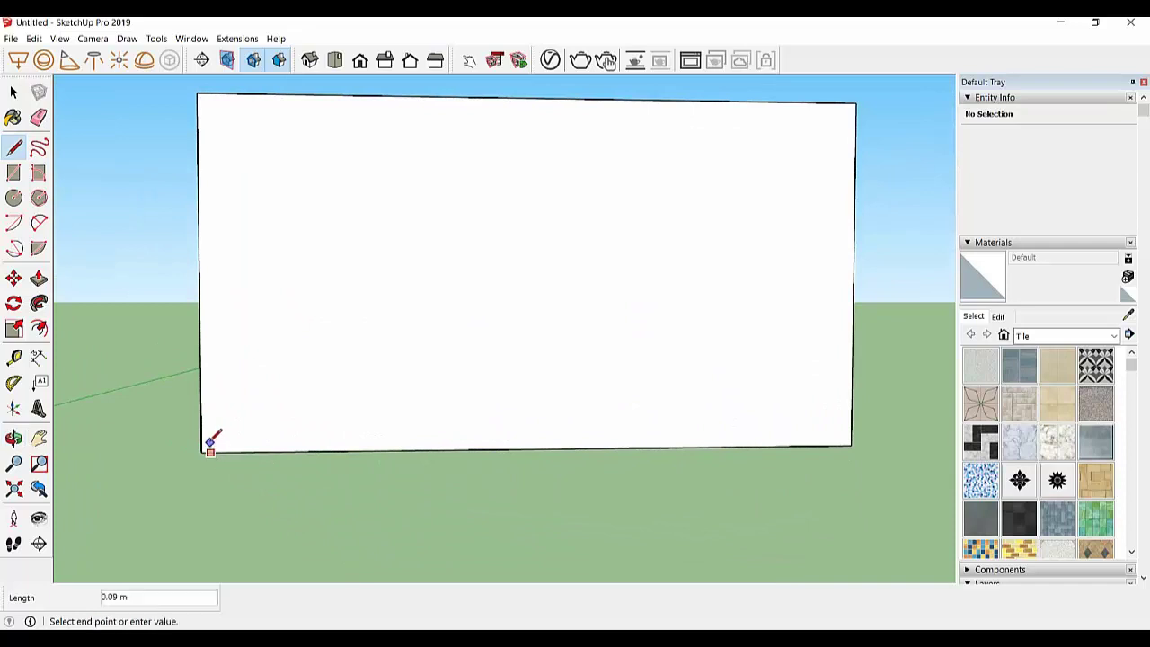
{"action": "type", "text": "0.2"}
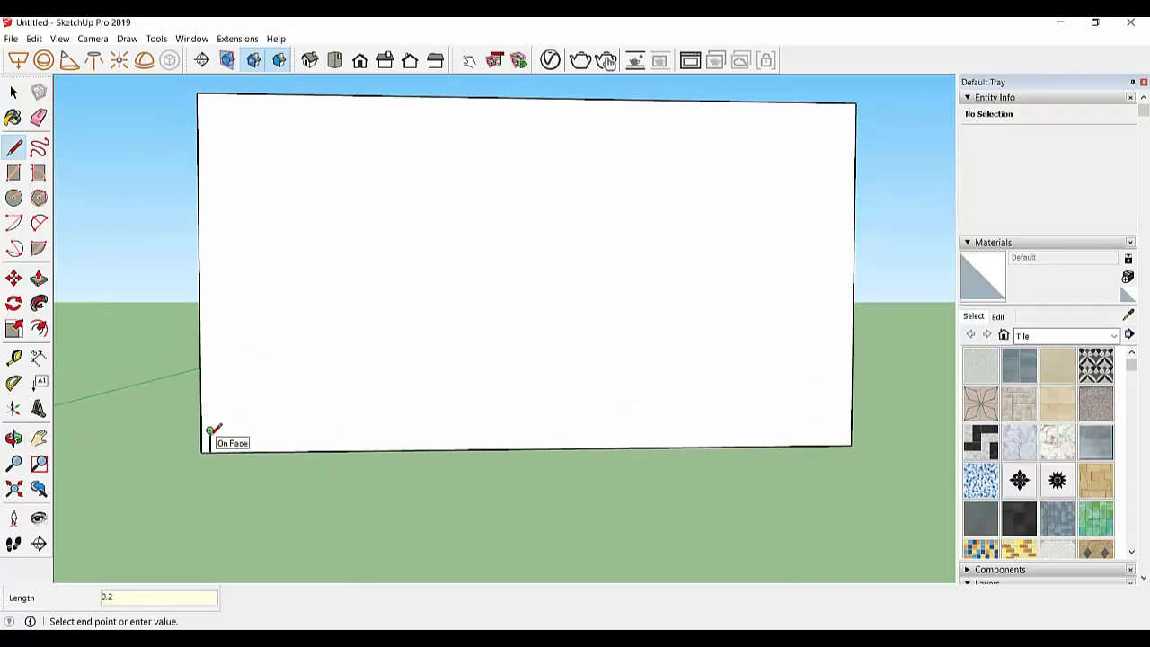
{"action": "key", "text": "Return"}
{"action": "left_click", "coordinate": [201, 430]}
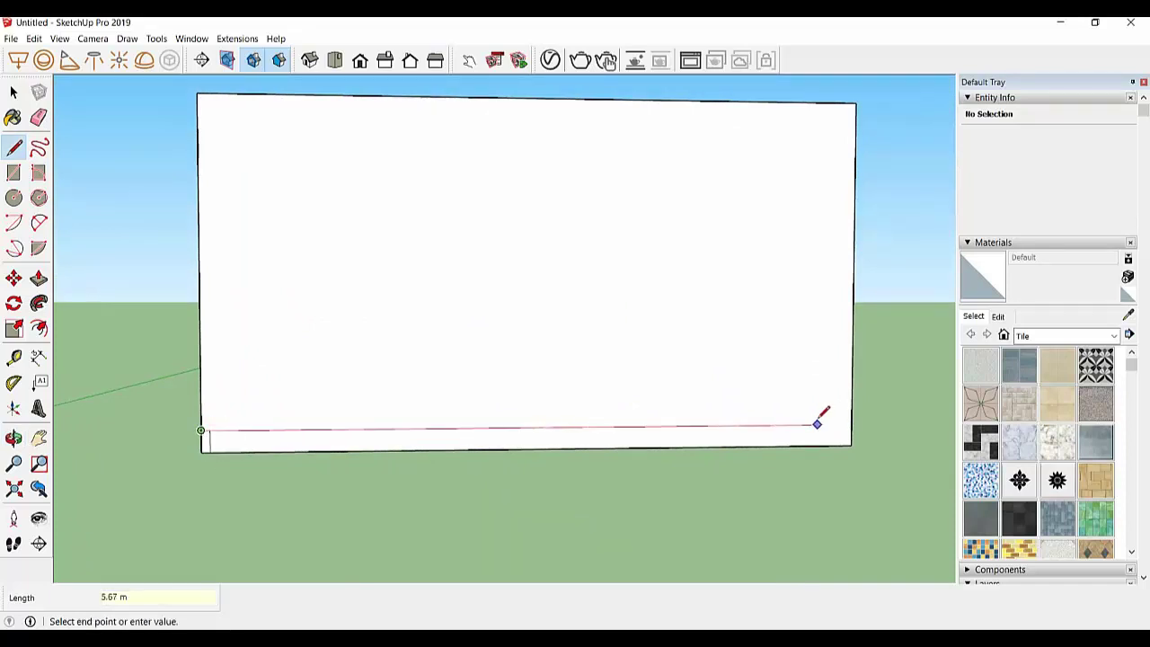
{"action": "left_click", "coordinate": [851, 424]}
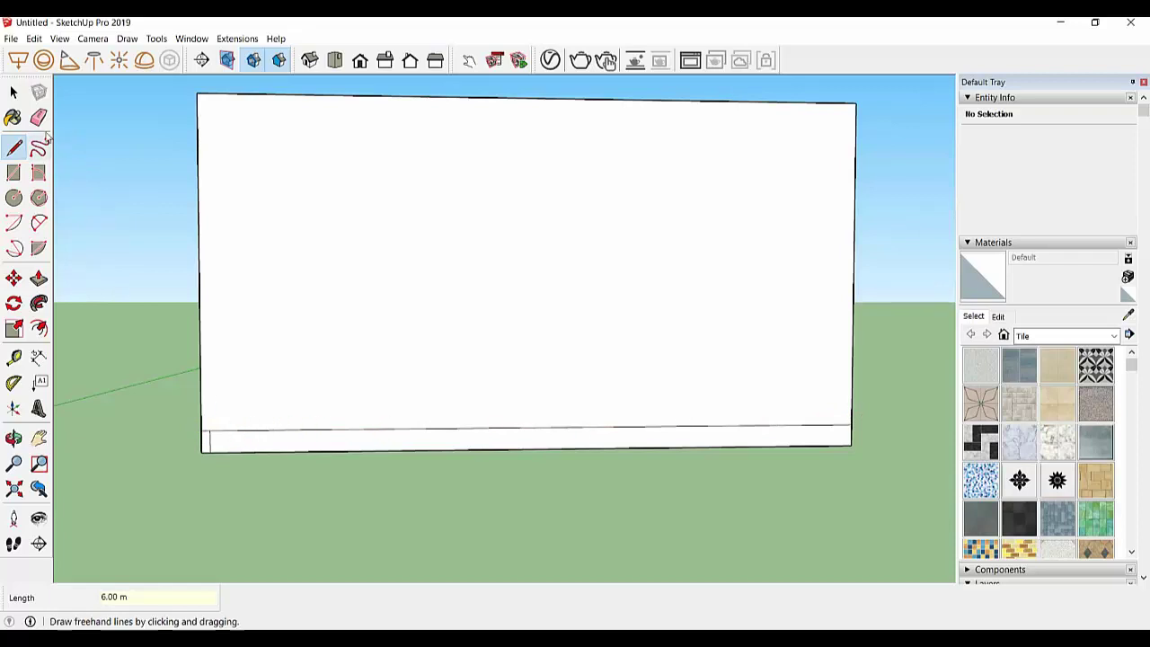
Pull the bottom strip out 0.5 m, then extend it to 1 m as a base slab
{"action": "left_click", "coordinate": [39, 117]}
{"action": "mouse_move", "coordinate": [214, 439]}
{"action": "middle_mouse_down"}
{"action": "mouse_move", "coordinate": [488, 398]}
{"action": "mouse_move", "coordinate": [503, 422]}
{"action": "middle_mouse_up"}
{"action": "key", "text": "p"}
{"action": "left_click_drag", "start_coordinate": [513, 525], "coordinate": [472, 580]}
{"action": "type", "text": "0.5"}
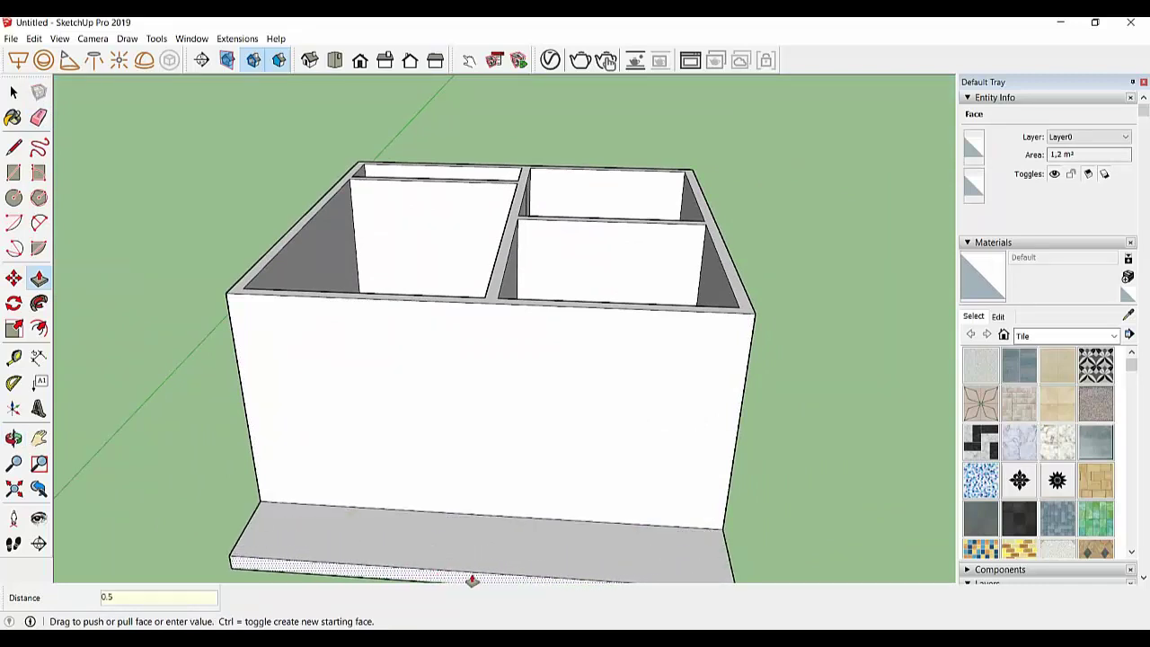
{"action": "key", "text": "Return"}
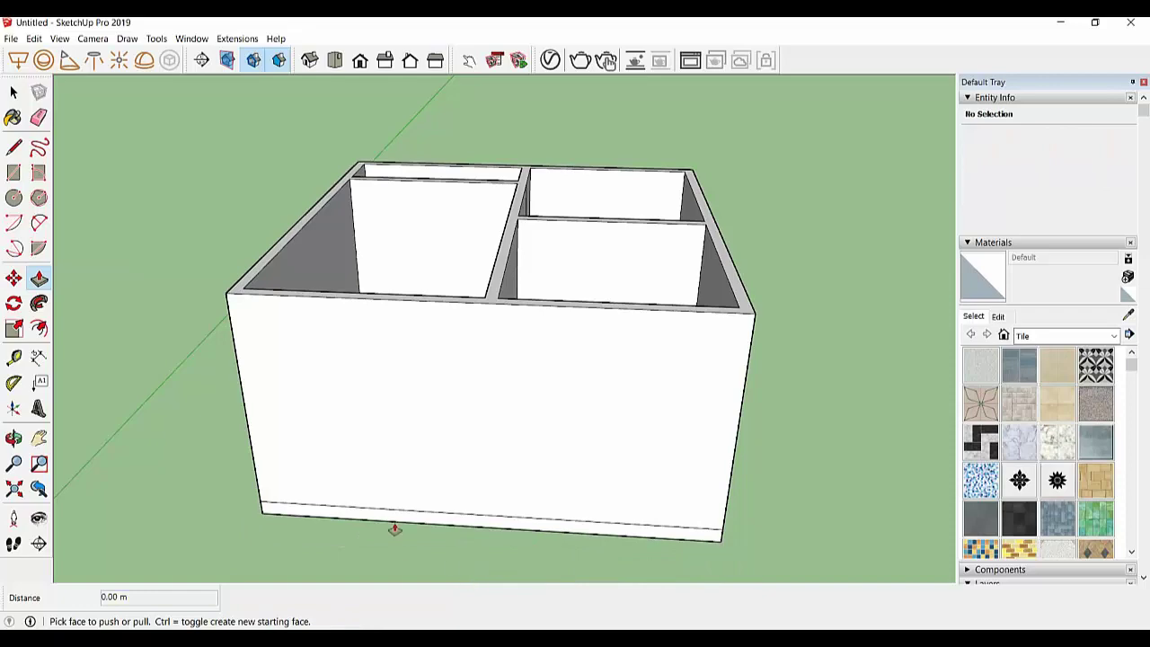
{"action": "left_click_drag", "start_coordinate": [394, 529], "coordinate": [374, 563]}
{"action": "key", "text": "Return"}
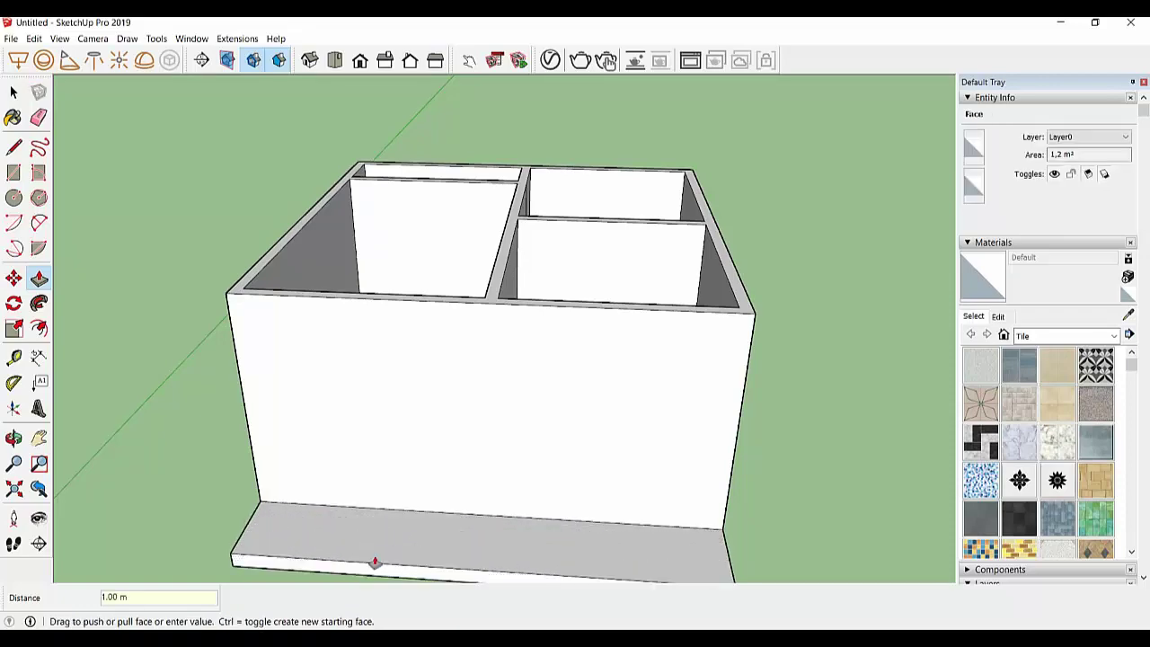
{"action": "mouse_move", "coordinate": [411, 500]}
{"action": "middle_mouse_down"}
{"action": "mouse_move", "coordinate": [546, 510]}
{"action": "mouse_move", "coordinate": [459, 441]}
{"action": "middle_mouse_up"}
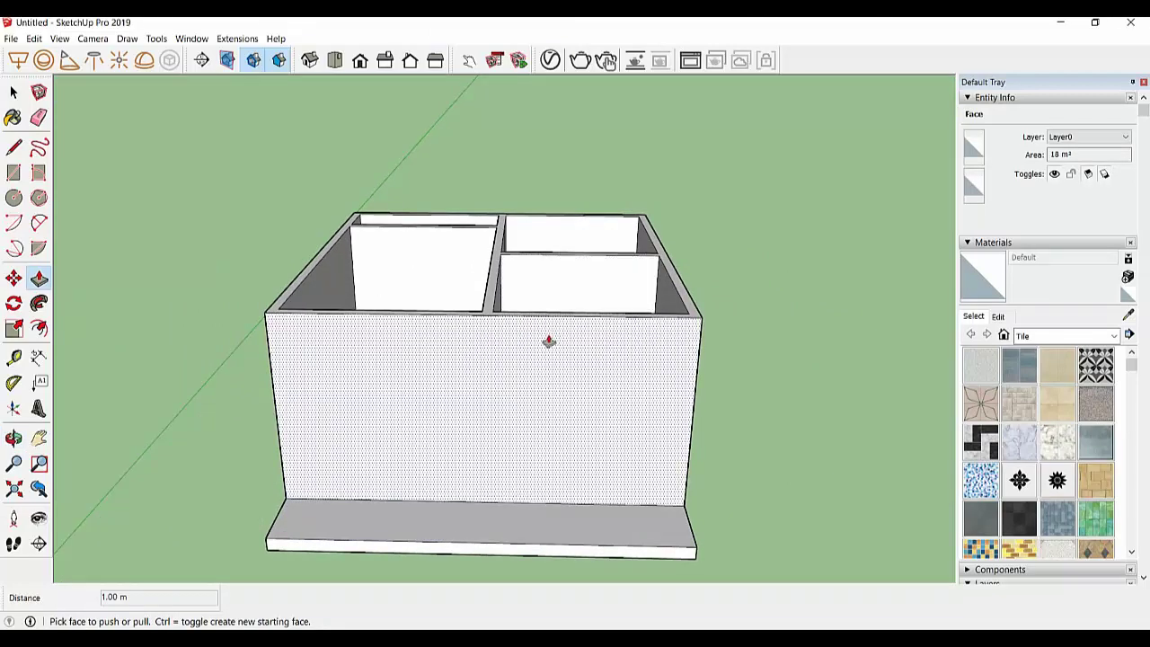
Draw a short edge at the front wall's left end and pull that narrow strip forward
{"action": "key", "text": "l"}
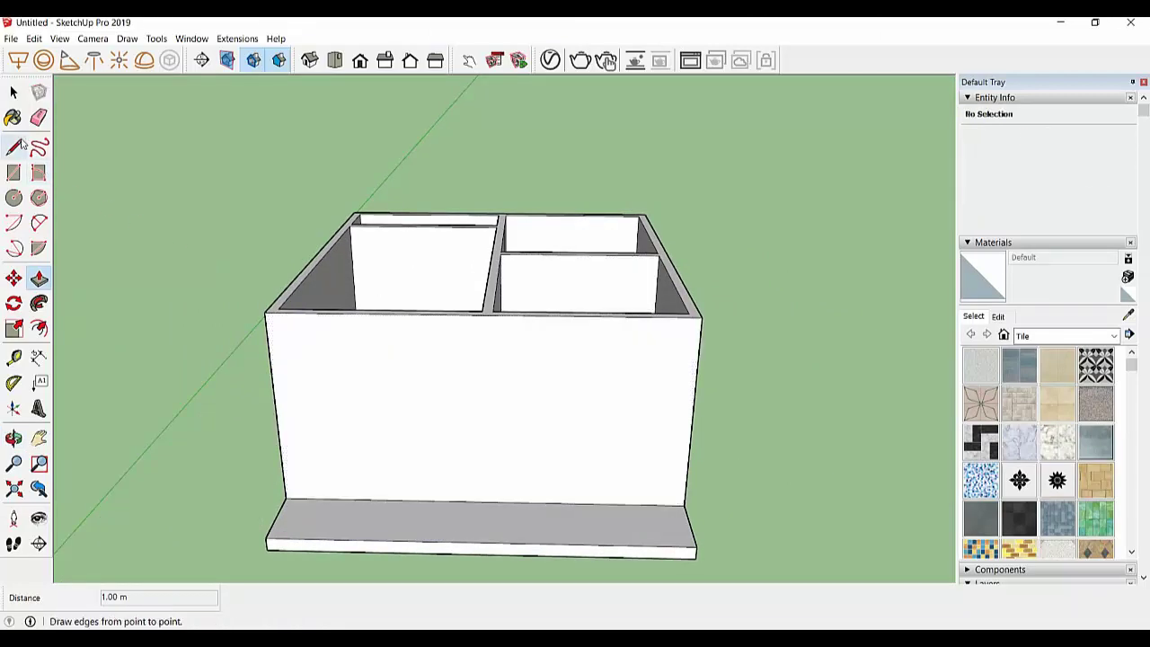
{"action": "left_click", "coordinate": [278, 309]}
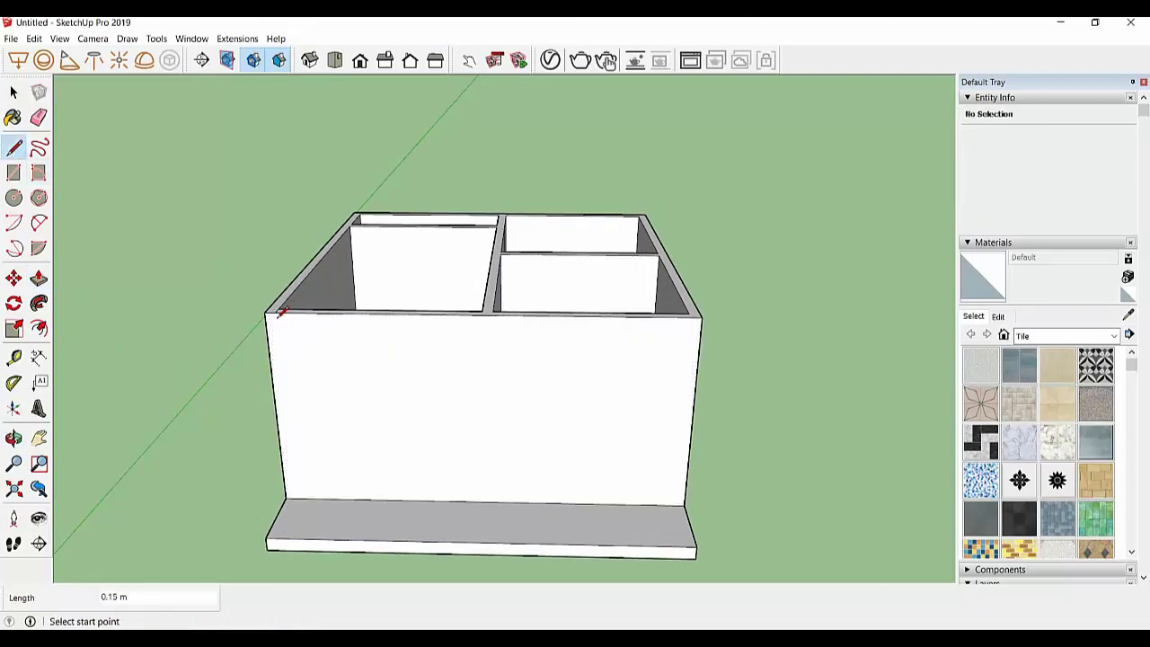
{"action": "left_click", "coordinate": [277, 311]}
{"action": "key", "text": "p"}
{"action": "left_click", "coordinate": [277, 395]}
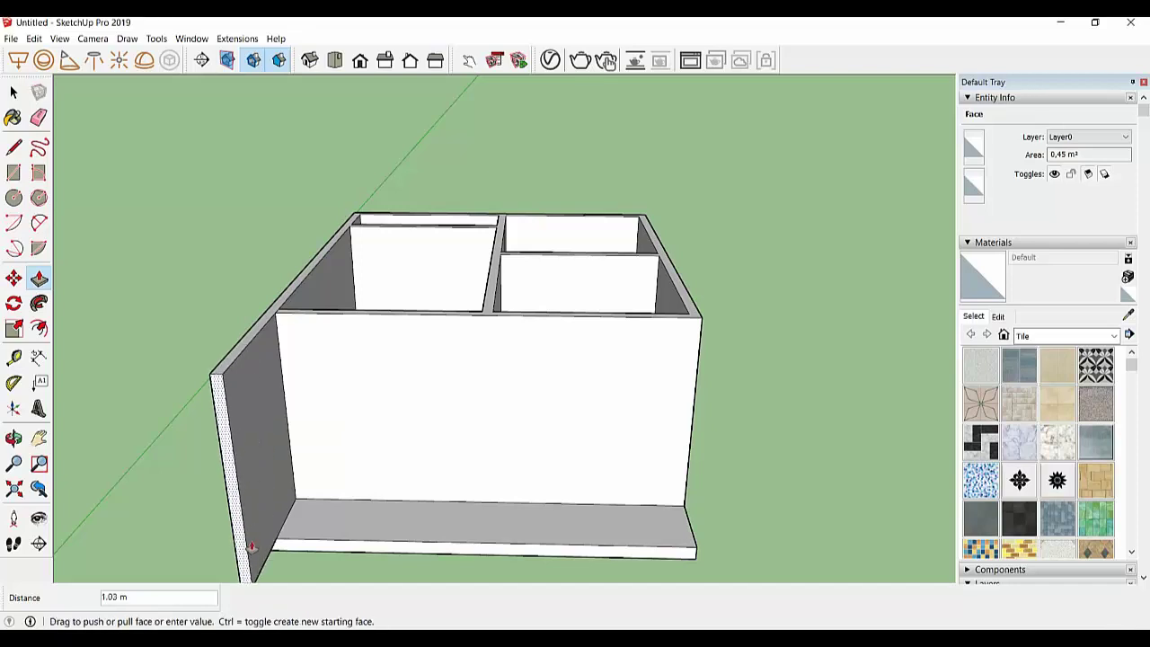
{"action": "left_click", "coordinate": [281, 523]}
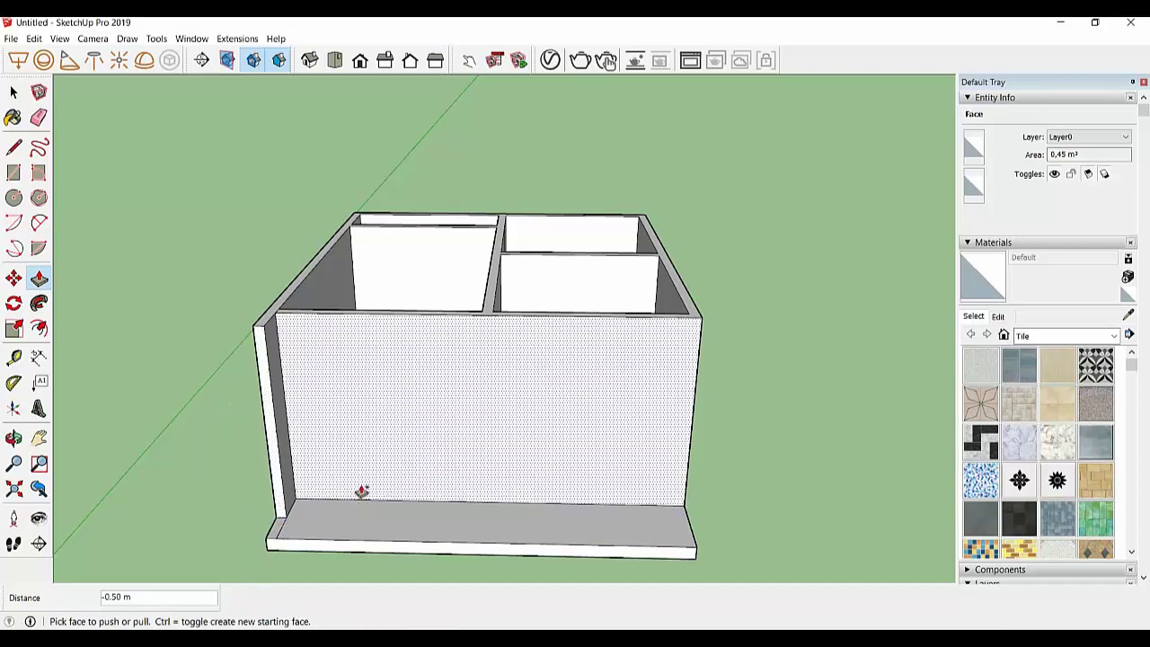
{"action": "mouse_move", "coordinate": [411, 413]}
{"action": "middle_mouse_down"}
{"action": "mouse_move", "coordinate": [149, 419]}
{"action": "mouse_move", "coordinate": [385, 395]}
{"action": "mouse_move", "coordinate": [441, 403]}
{"action": "middle_mouse_up"}
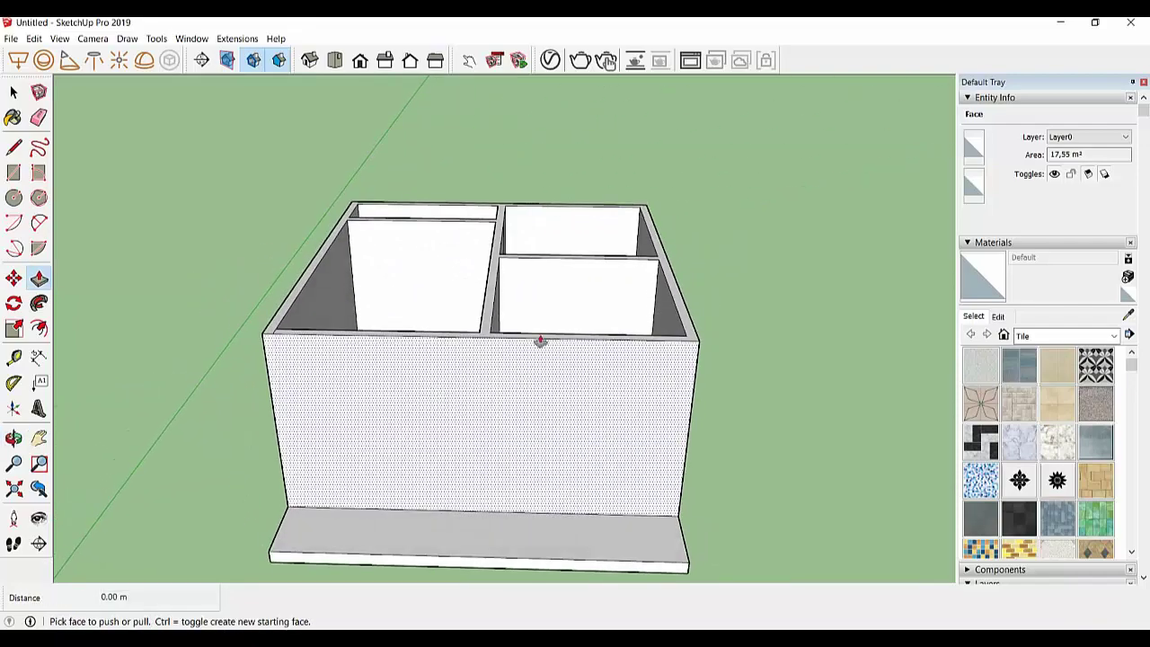
{"action": "mouse_move", "coordinate": [539, 339]}
{"action": "middle_mouse_down"}
{"action": "mouse_move", "coordinate": [533, 383]}
{"action": "mouse_move", "coordinate": [506, 298]}
{"action": "mouse_move", "coordinate": [398, 329]}
{"action": "mouse_move", "coordinate": [423, 269]}
{"action": "middle_mouse_up"}
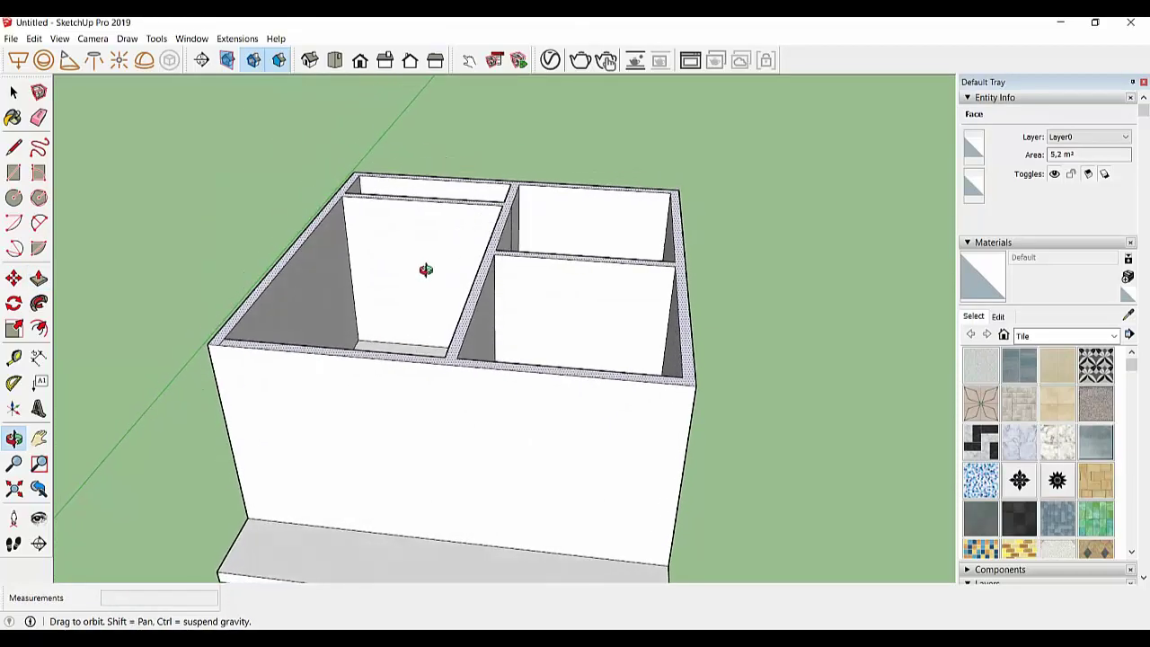
Draw an edge from the box's corner up to the wall's top corner
{"action": "left_click", "coordinate": [15, 147]}
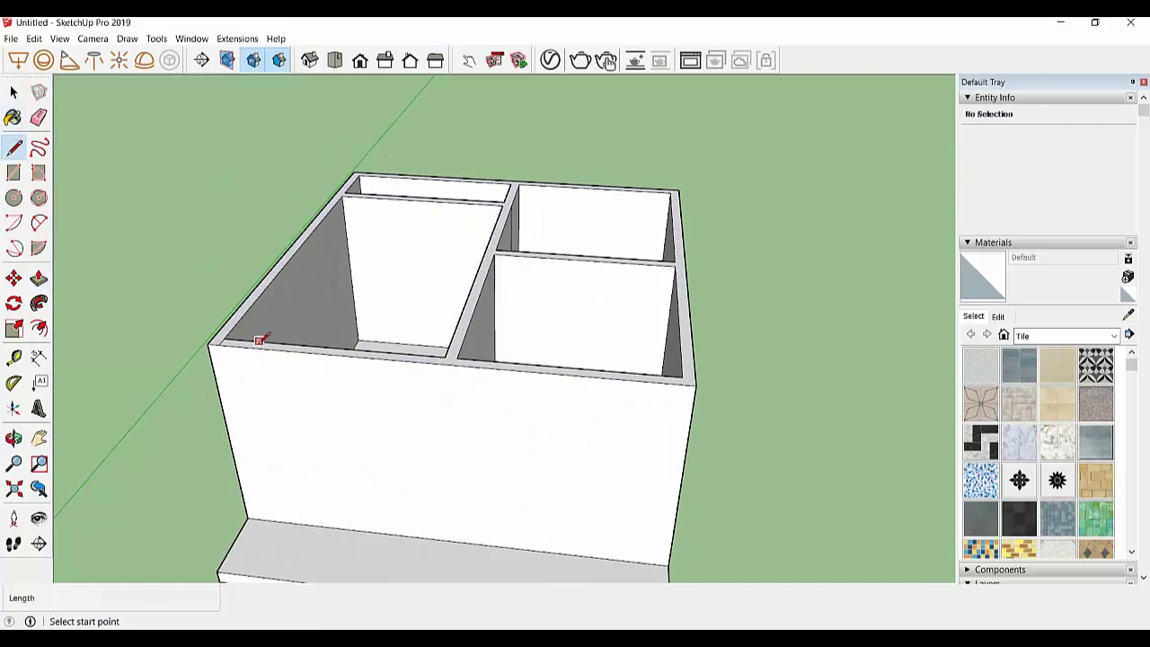
{"action": "mouse_move", "coordinate": [260, 340]}
{"action": "middle_mouse_down"}
{"action": "mouse_move", "coordinate": [437, 378]}
{"action": "mouse_move", "coordinate": [230, 342]}
{"action": "middle_mouse_up"}
{"action": "left_click", "coordinate": [39, 117]}
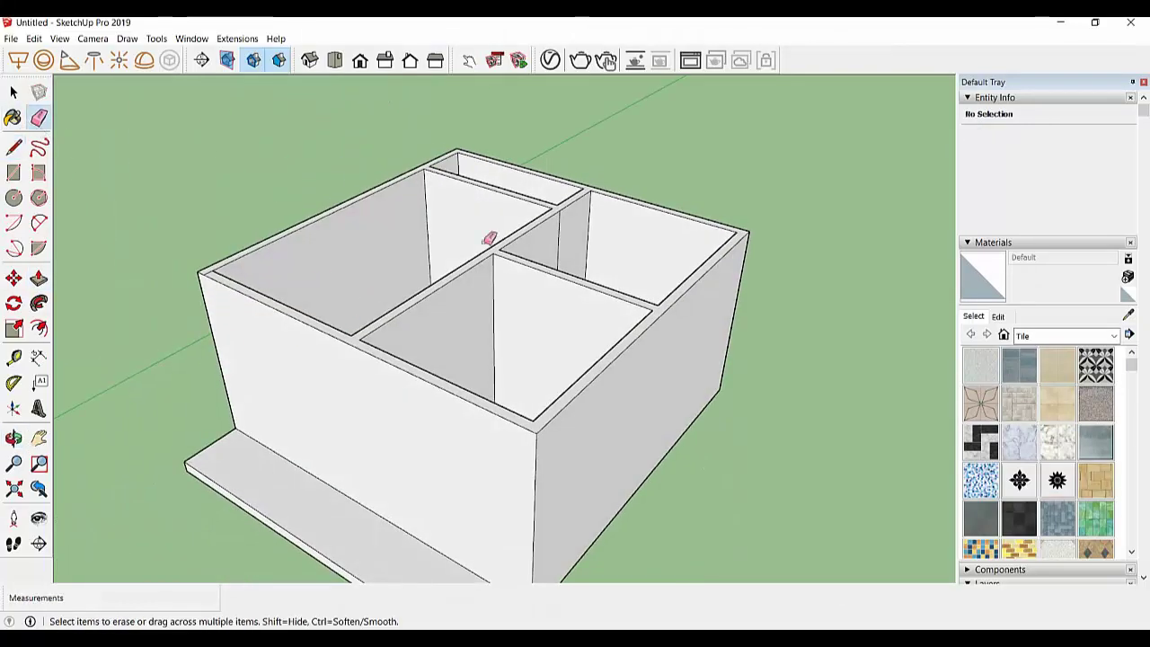
{"action": "middle_click_drag", "start_coordinate": [457, 329], "coordinate": [614, 356]}
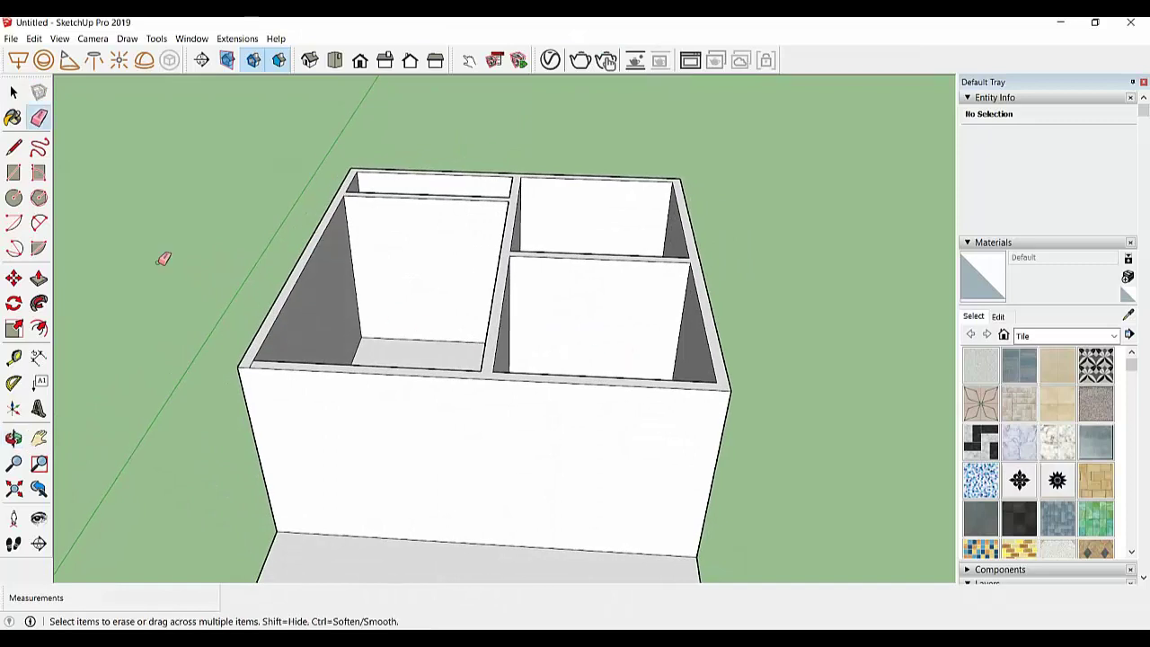
{"action": "left_click", "coordinate": [14, 146]}
{"action": "left_click", "coordinate": [357, 171]}
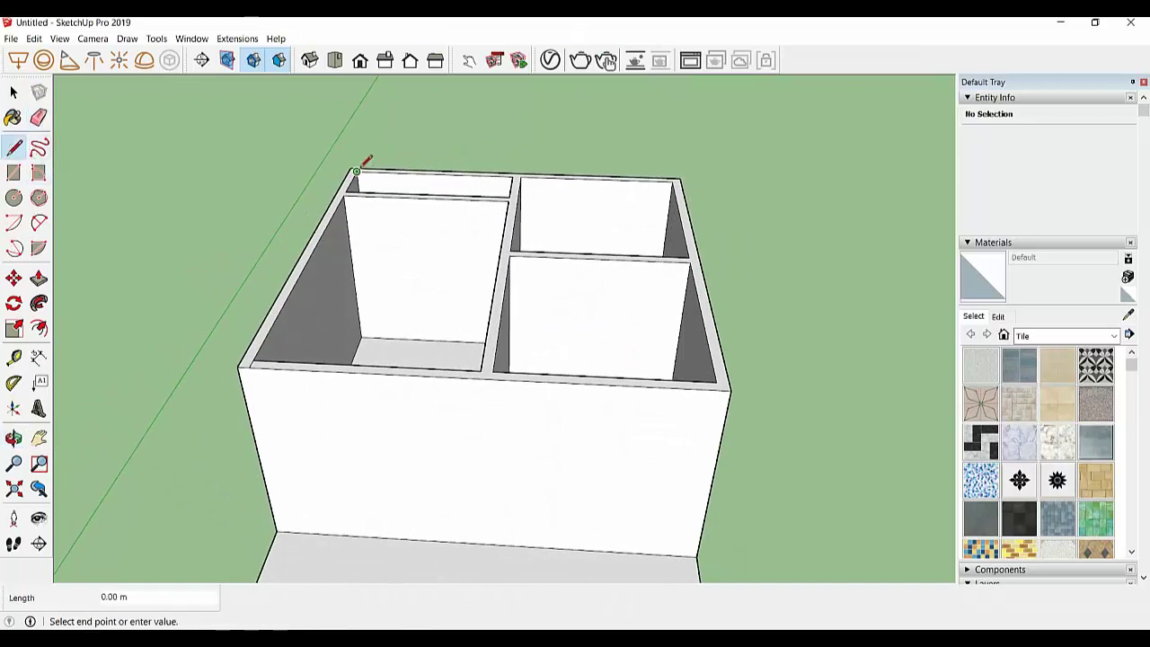
{"action": "middle_click_drag", "start_coordinate": [378, 185], "coordinate": [360, 185]}
{"action": "left_click", "coordinate": [352, 114]}
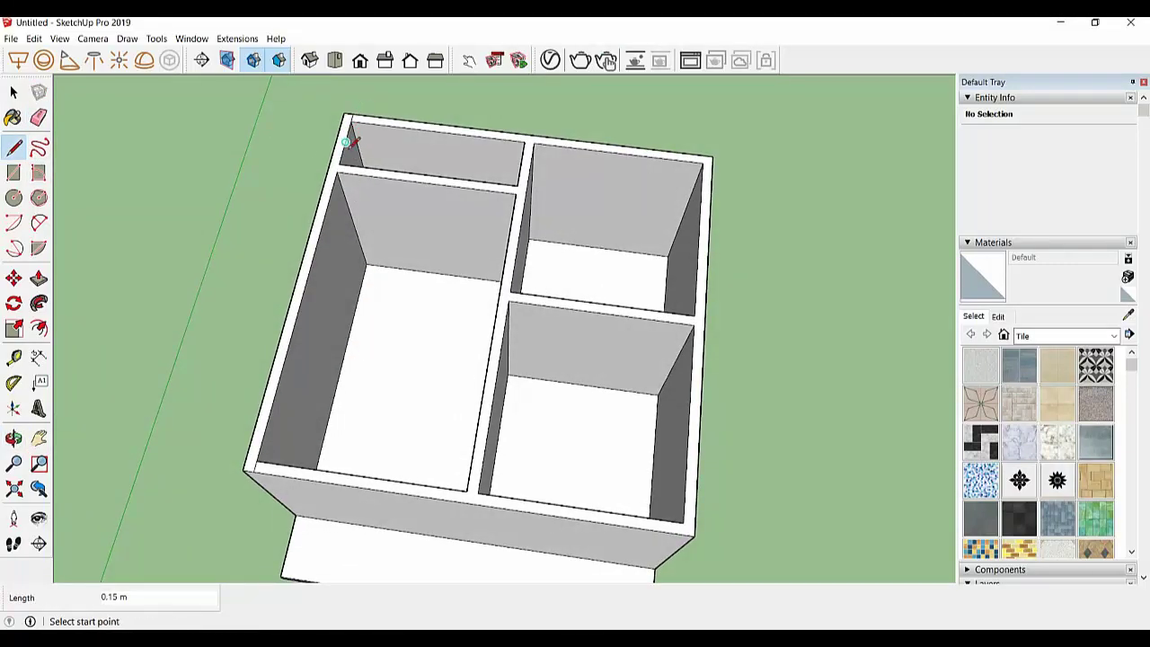
Split the front wall with a vertical edge and set the door's first corner at its base
{"action": "mouse_move", "coordinate": [445, 302]}
{"action": "middle_mouse_down"}
{"action": "mouse_move", "coordinate": [465, 192]}
{"action": "mouse_move", "coordinate": [416, 231]}
{"action": "middle_mouse_up"}
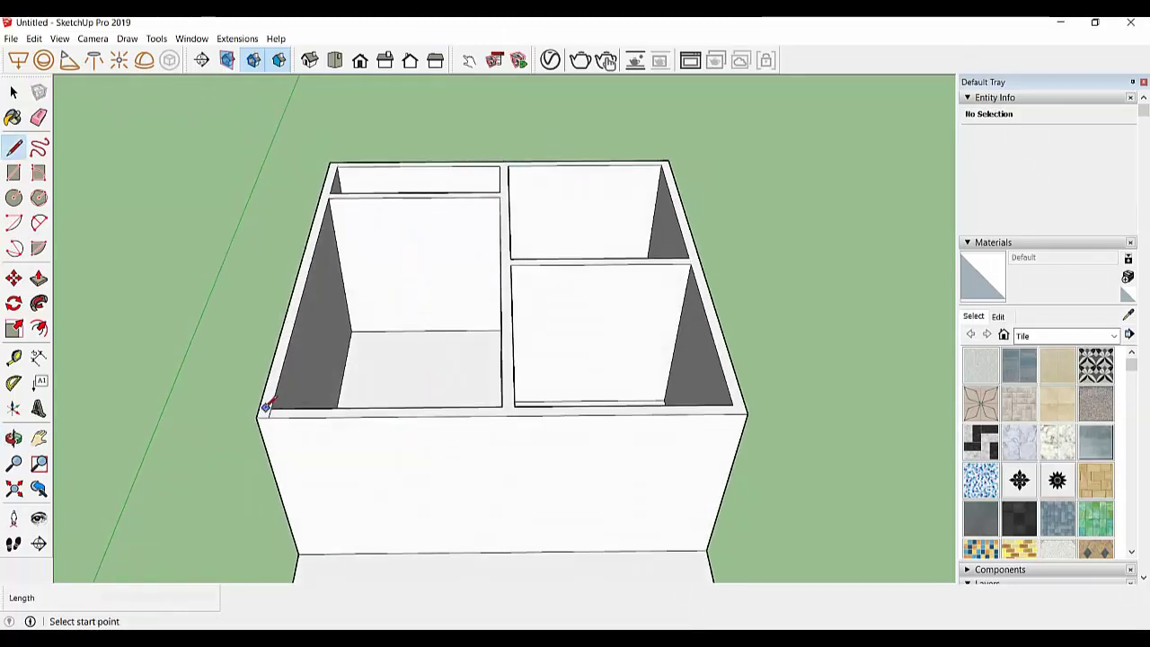
{"action": "left_click", "coordinate": [39, 118]}
{"action": "middle_click_drag", "start_coordinate": [473, 302], "coordinate": [380, 264]}
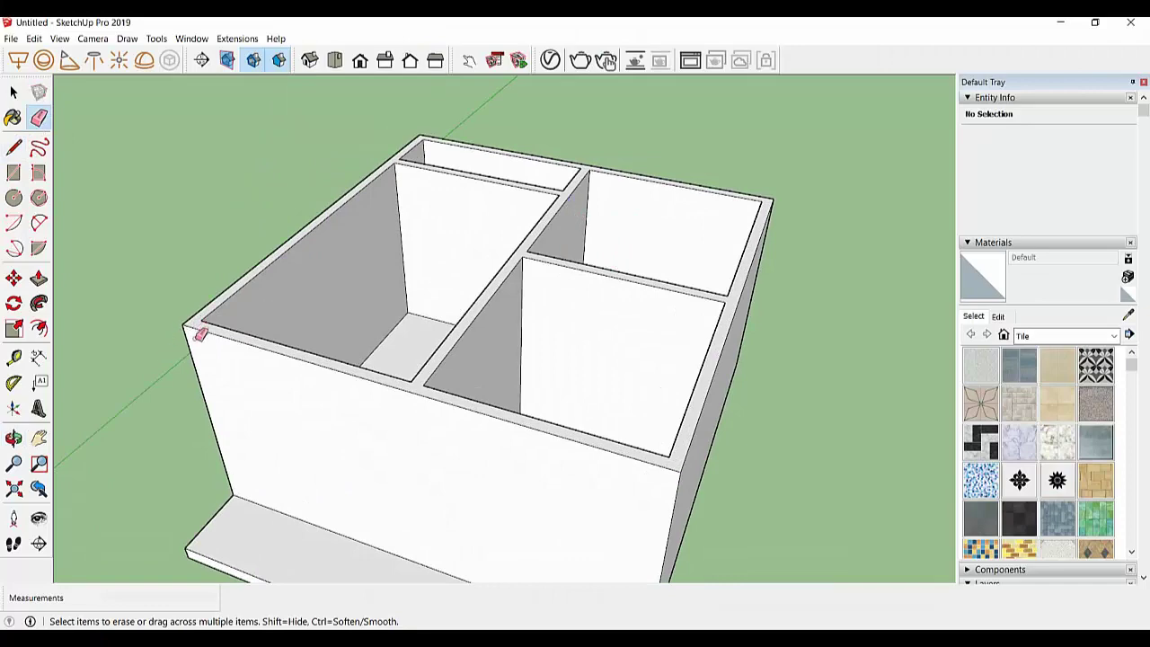
{"action": "middle_click_drag", "start_coordinate": [199, 334], "coordinate": [328, 314]}
{"action": "key", "text": "l"}
{"action": "mouse_move", "coordinate": [161, 224]}
{"action": "middle_mouse_down"}
{"action": "mouse_move", "coordinate": [557, 396]}
{"action": "mouse_move", "coordinate": [518, 280]}
{"action": "middle_mouse_up"}
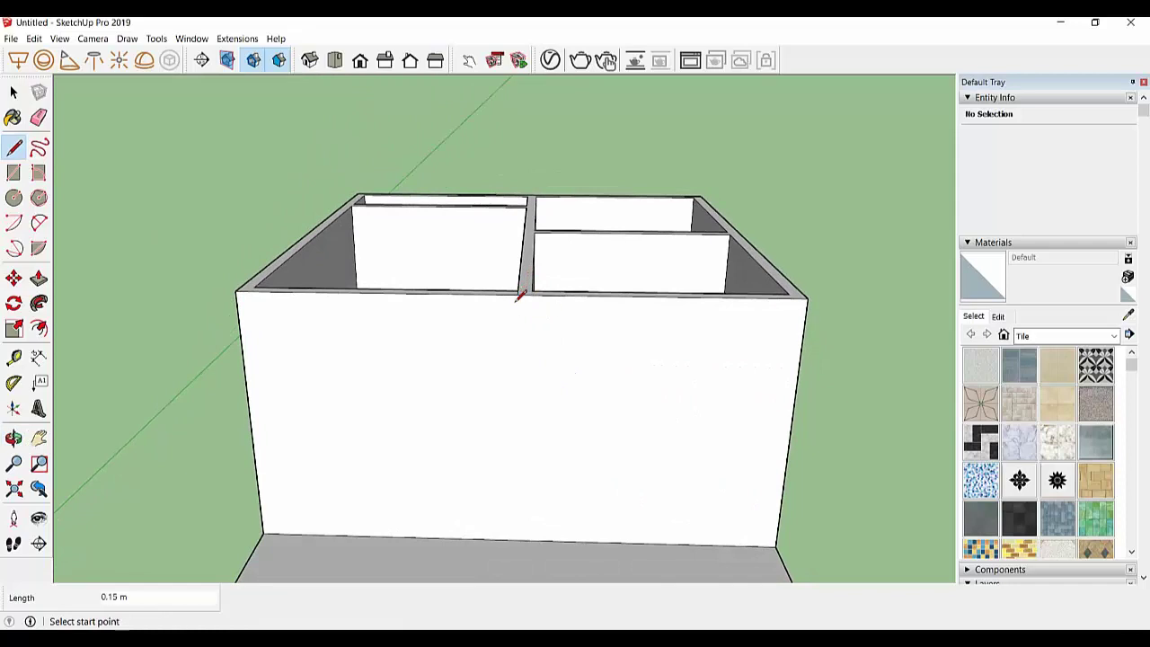
{"action": "left_click", "coordinate": [516, 539]}
{"action": "middle_click_drag", "start_coordinate": [501, 488], "coordinate": [512, 483]}
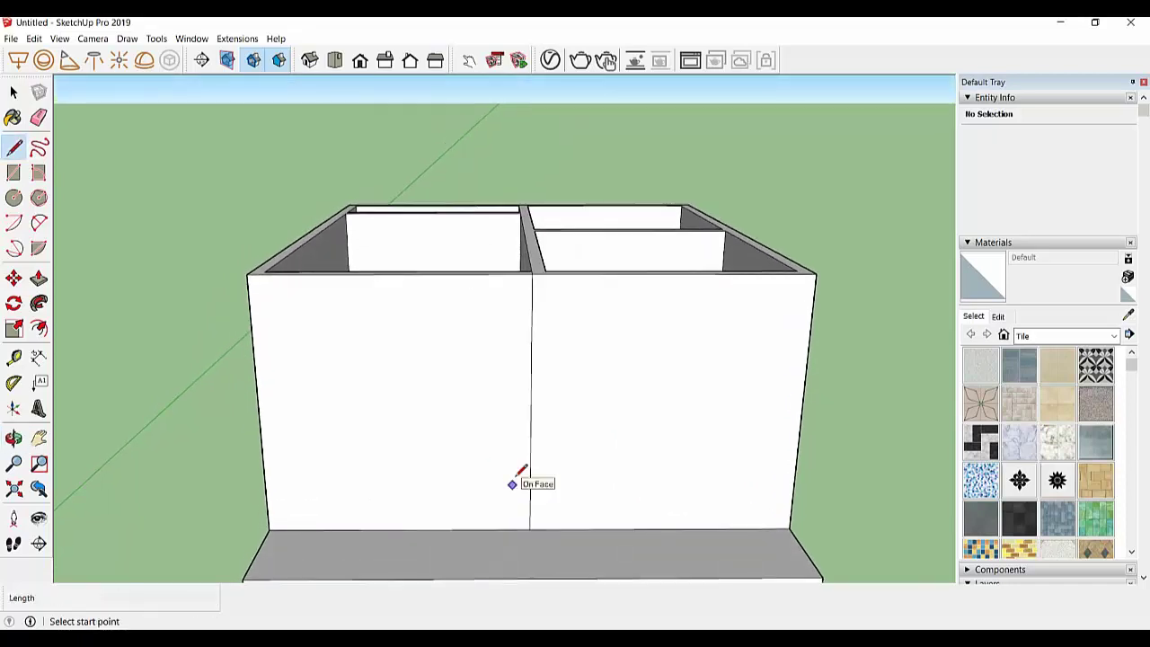
{"action": "left_click", "coordinate": [14, 172]}
{"action": "left_click", "coordinate": [530, 529]}
{"action": "type", "text": "2.6;1."}
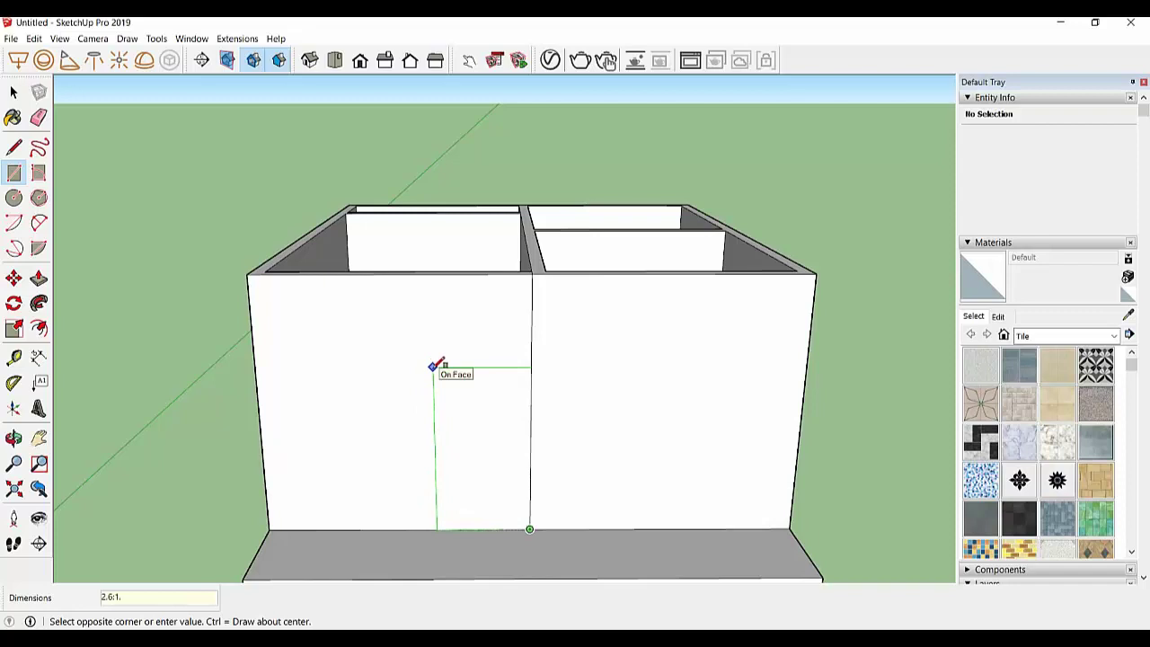
Draw the 2.6 × 1.2 m door rectangle, then a 1.7 × 1.2 m window on the left front wall
{"action": "type", "text": "2"}
{"action": "key", "text": "Return"}
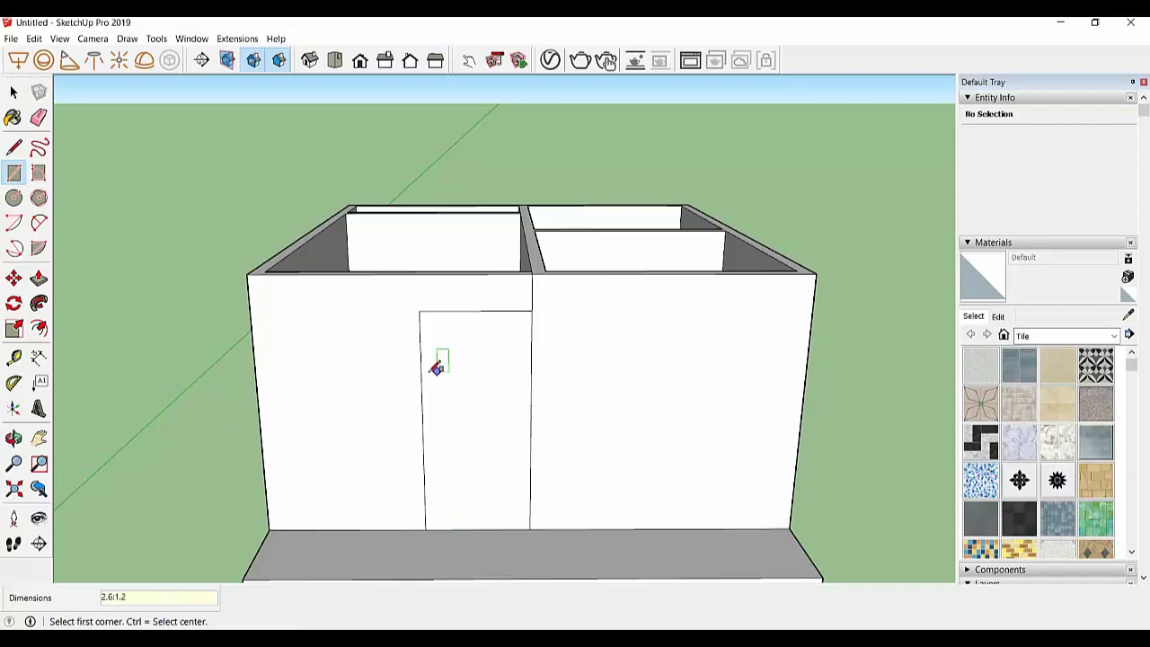
{"action": "mouse_move", "coordinate": [437, 365]}
{"action": "middle_mouse_down"}
{"action": "mouse_move", "coordinate": [544, 380]}
{"action": "mouse_move", "coordinate": [395, 383]}
{"action": "middle_mouse_up"}
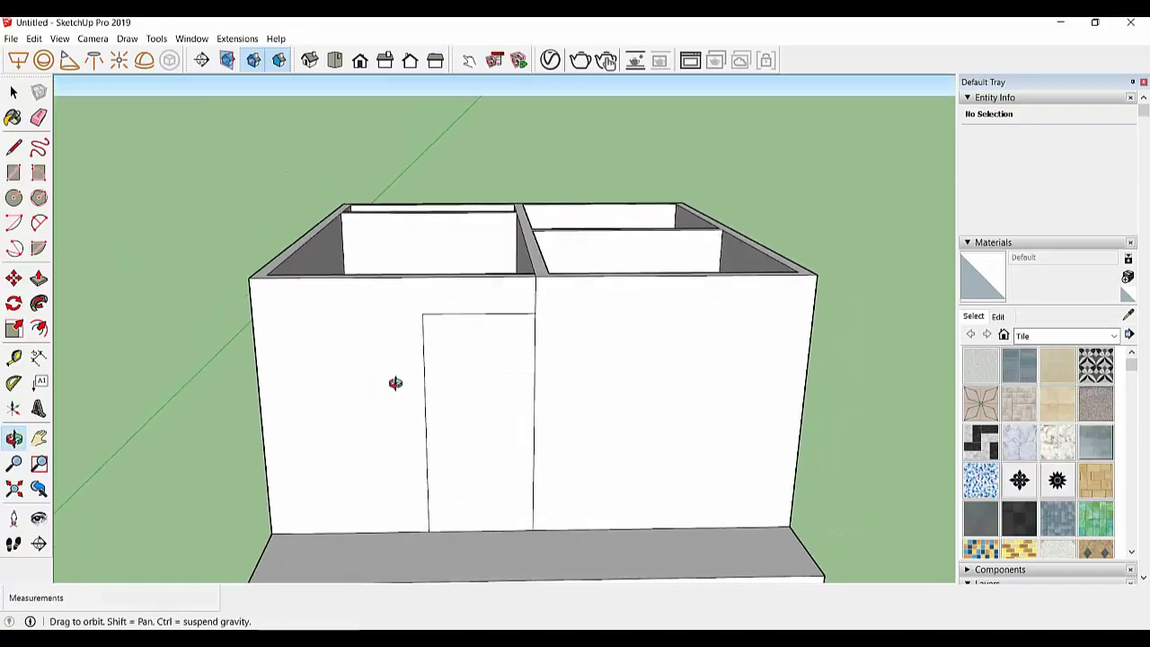
{"action": "left_click", "coordinate": [390, 314]}
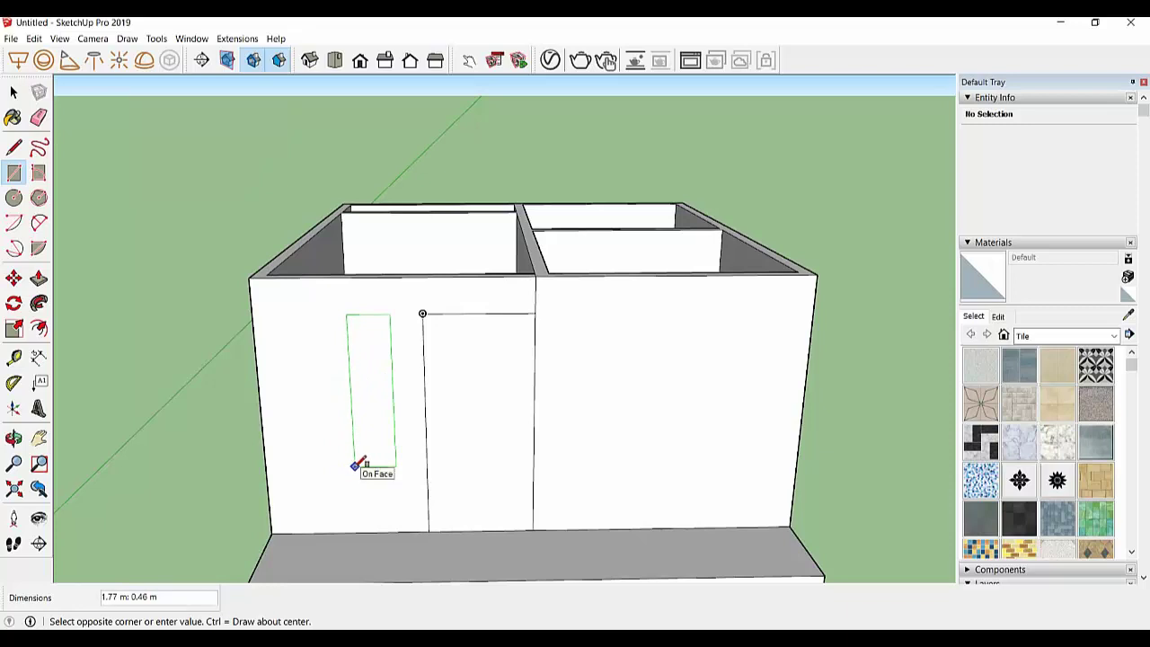
{"action": "type", "text": "1.7;1.2"}
{"action": "key", "text": "Return"}
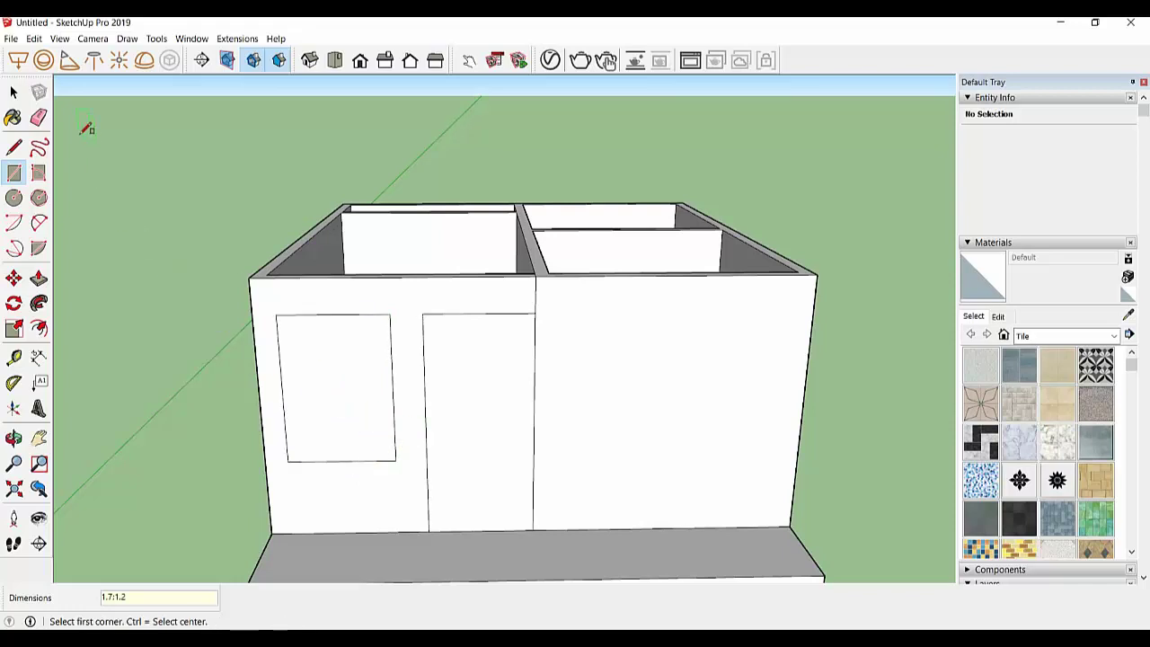
Copy the 1.7 × 1.2 m window outline to the right front wall, then slide it toward the partition
{"action": "left_click", "coordinate": [14, 93]}
{"action": "double_click", "coordinate": [342, 405]}
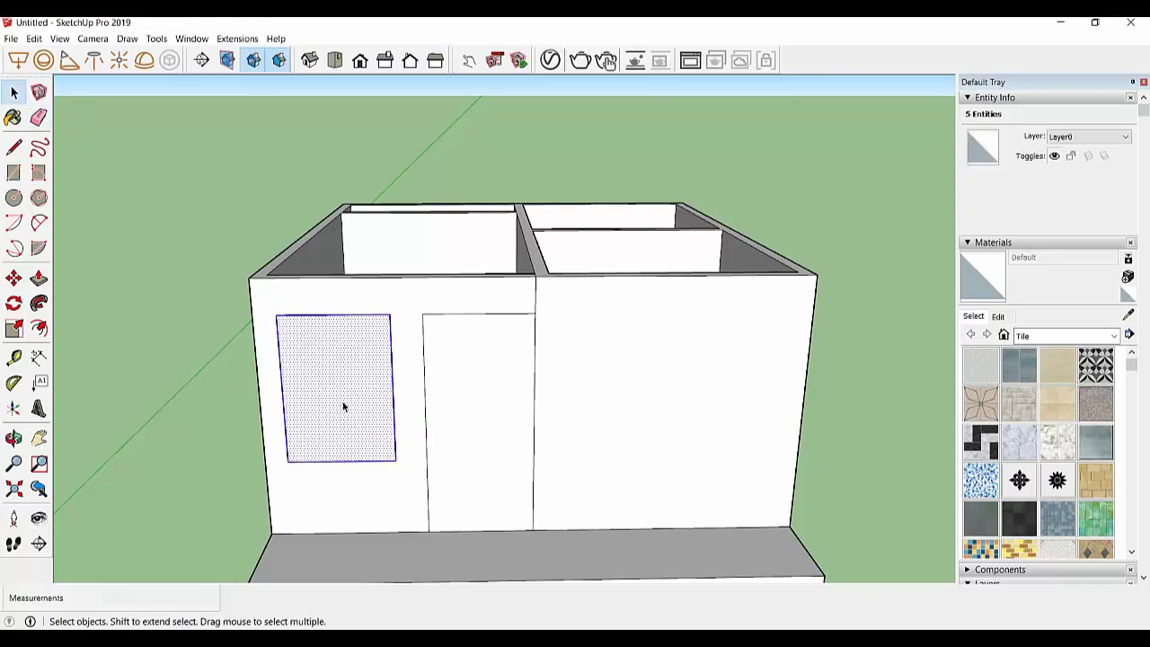
{"action": "key", "text": "m"}
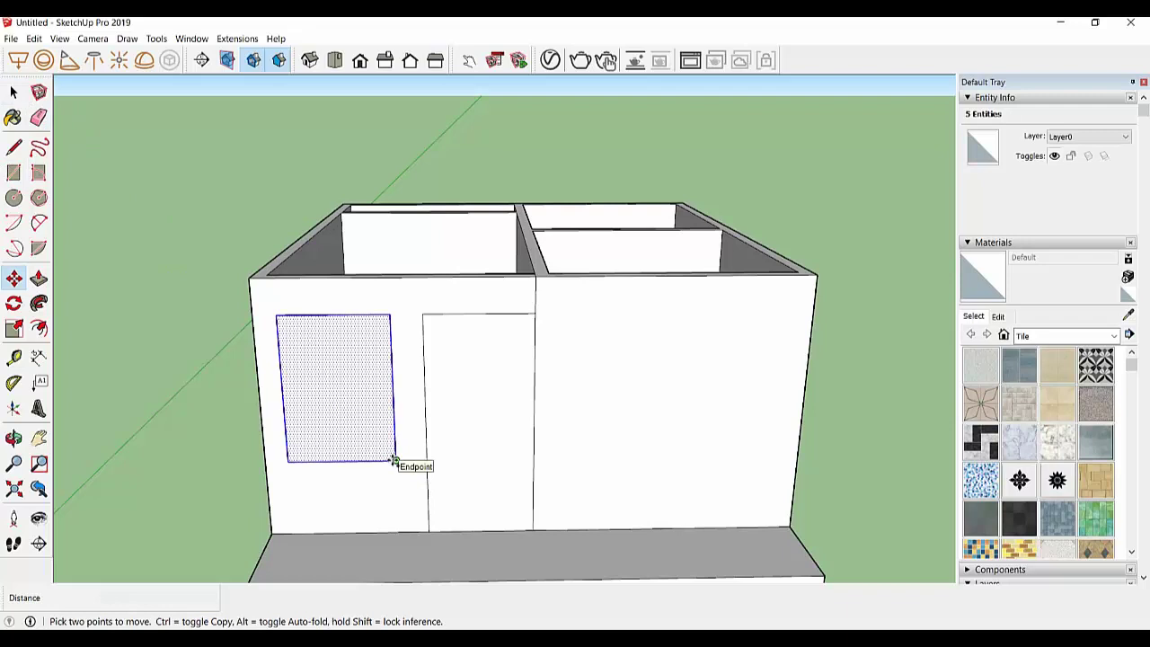
{"action": "left_click", "coordinate": [394, 461]}
{"action": "key", "text": "ctrl"}
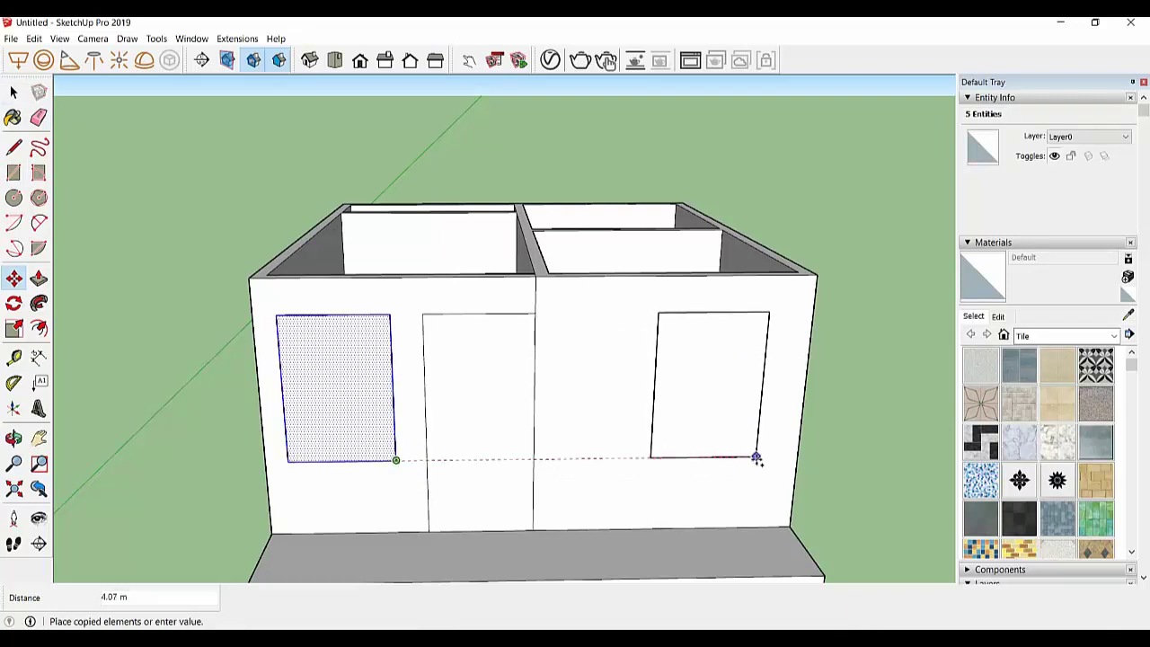
{"action": "left_click", "coordinate": [758, 459]}
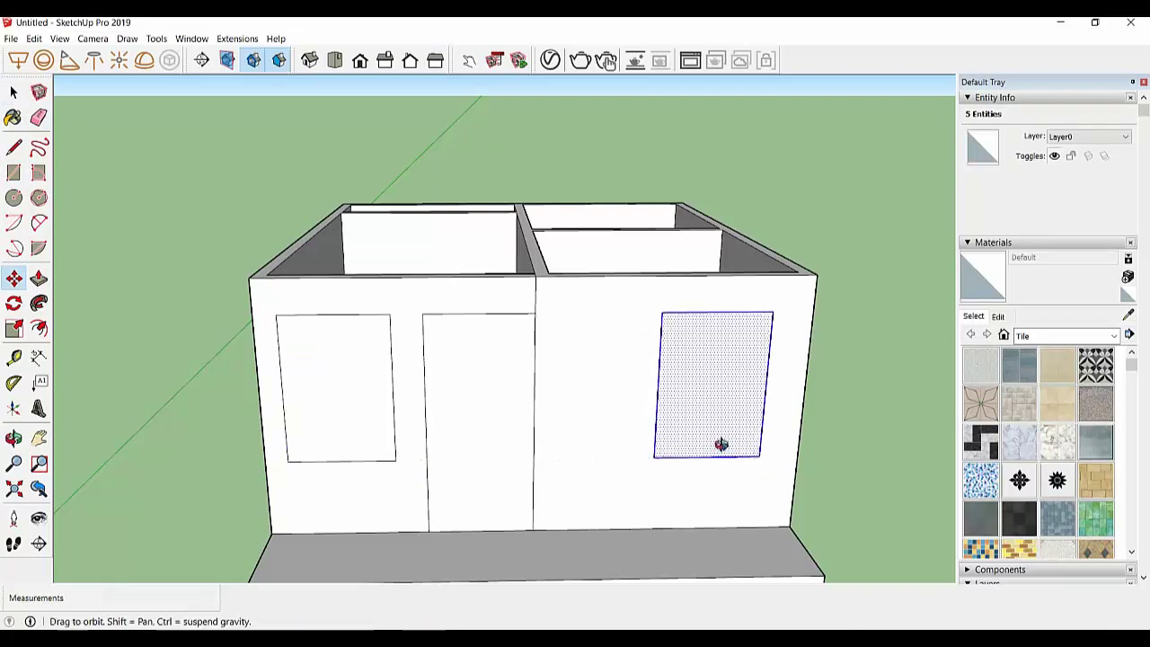
{"action": "mouse_move", "coordinate": [721, 443]}
{"action": "middle_mouse_down"}
{"action": "mouse_move", "coordinate": [614, 457]}
{"action": "mouse_move", "coordinate": [711, 480]}
{"action": "mouse_move", "coordinate": [667, 479]}
{"action": "middle_mouse_up"}
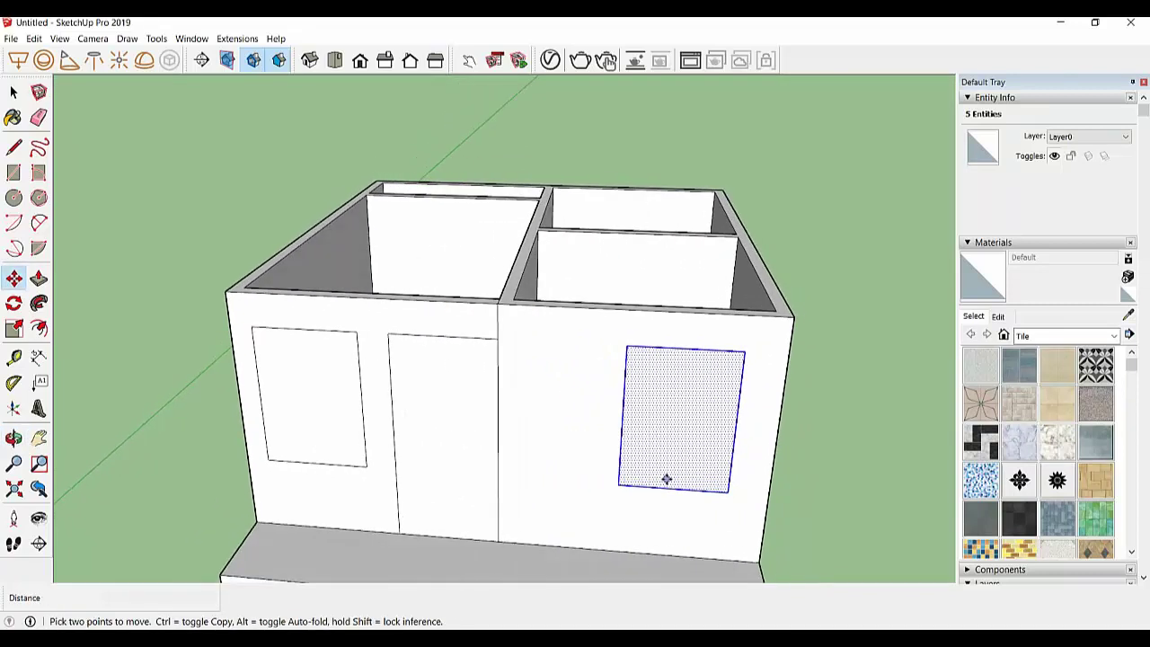
{"action": "left_click", "coordinate": [618, 485]}
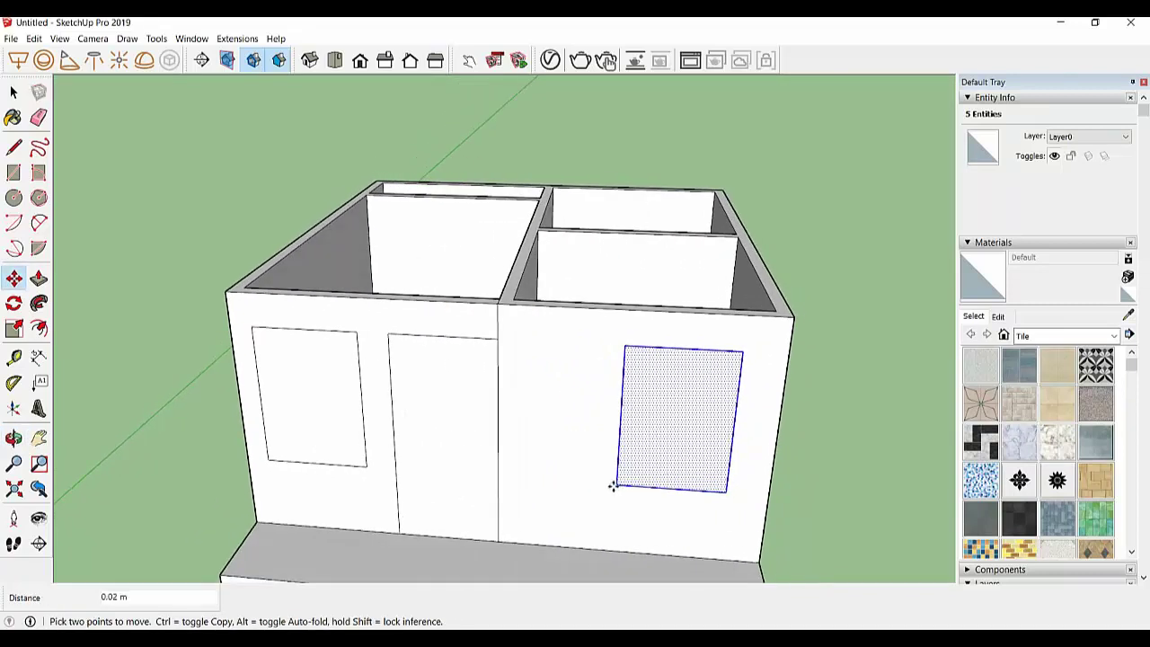
{"action": "left_click", "coordinate": [518, 470]}
{"action": "mouse_move", "coordinate": [548, 488]}
{"action": "middle_mouse_down"}
{"action": "mouse_move", "coordinate": [807, 480]}
{"action": "mouse_move", "coordinate": [683, 405]}
{"action": "mouse_move", "coordinate": [498, 365]}
{"action": "mouse_move", "coordinate": [542, 449]}
{"action": "mouse_move", "coordinate": [484, 452]}
{"action": "middle_mouse_up"}
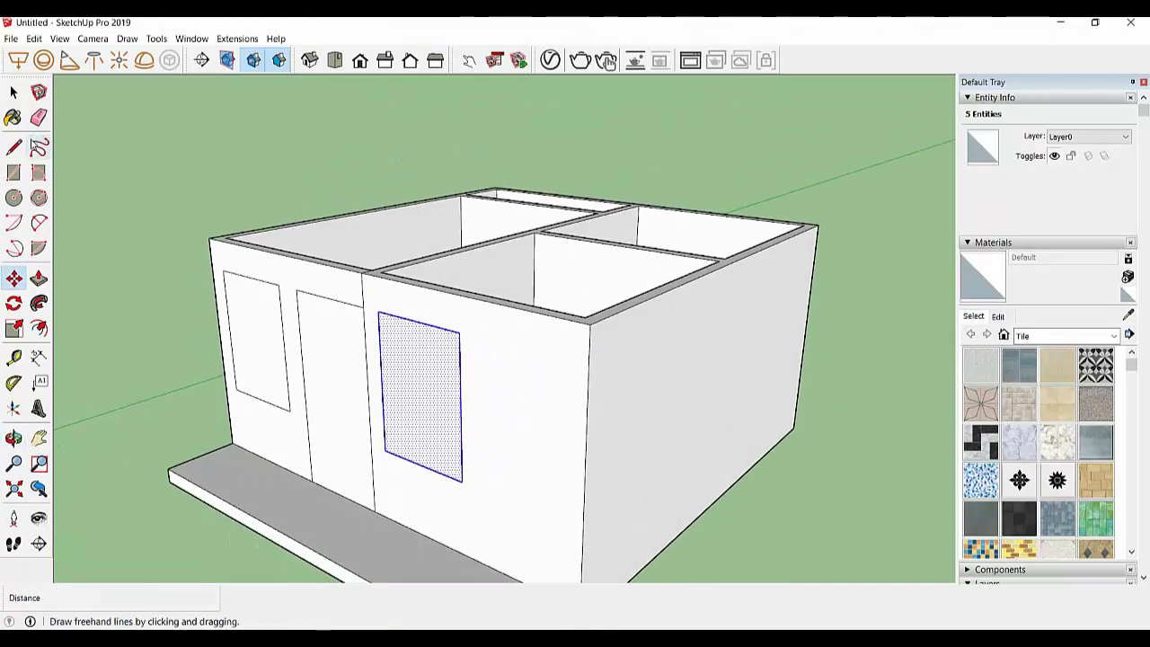
Extend the window-head line from the window's top corner around onto the side wall
{"action": "left_click", "coordinate": [14, 147]}
{"action": "left_click", "coordinate": [458, 331]}
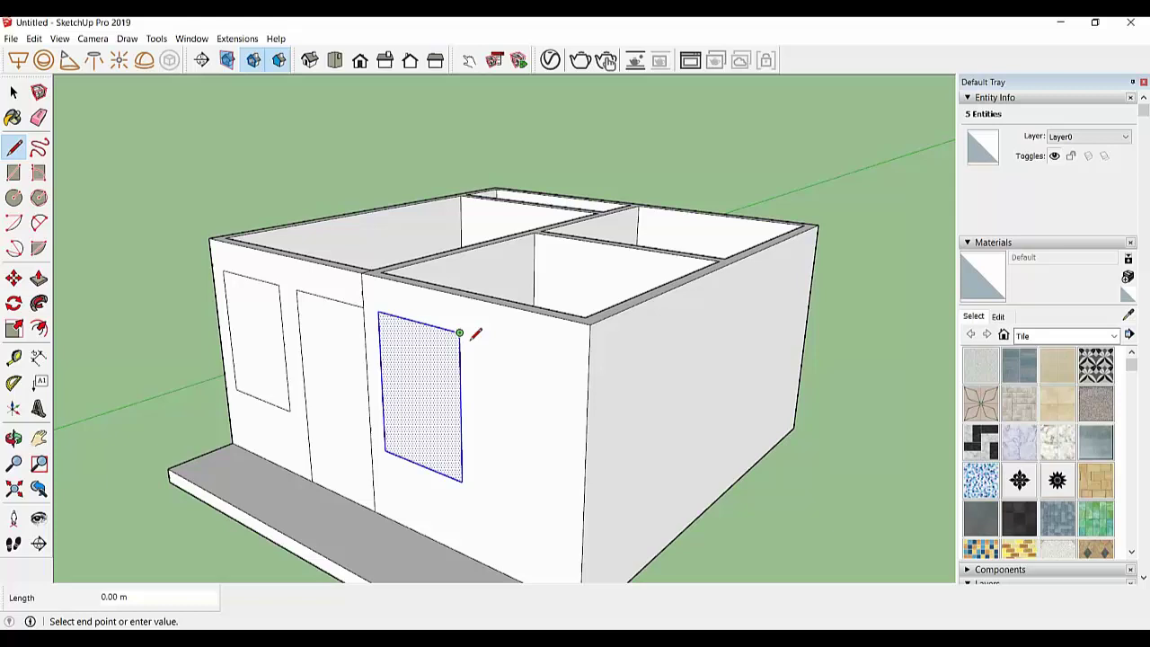
{"action": "left_click", "coordinate": [589, 366]}
{"action": "left_click", "coordinate": [588, 366]}
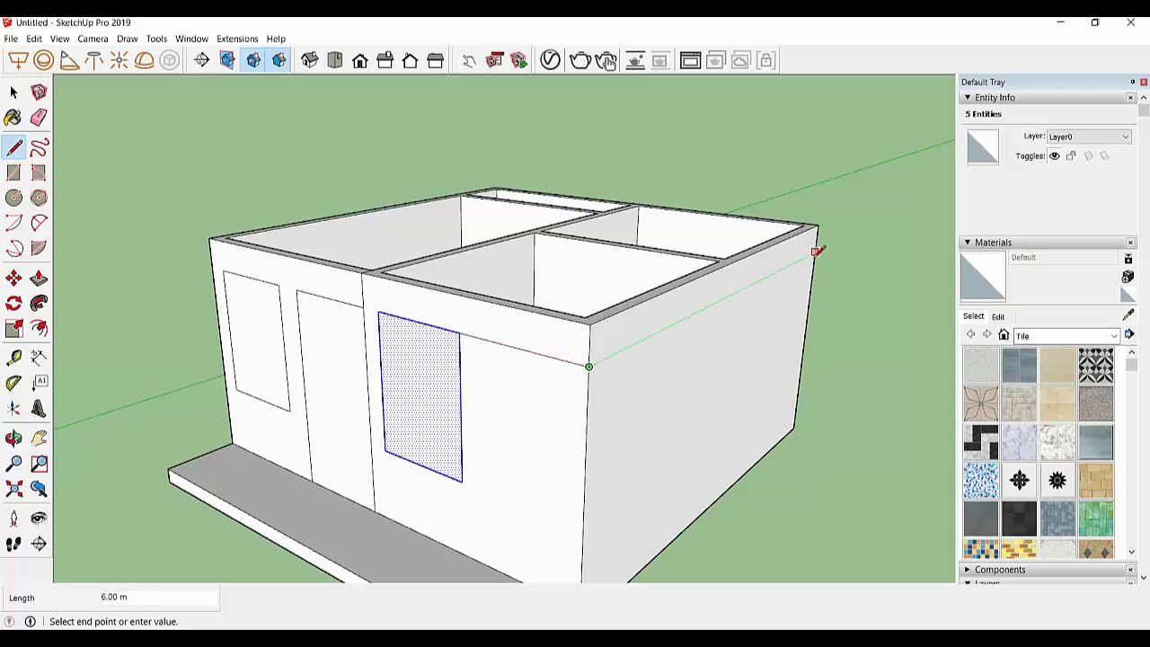
{"action": "left_click", "coordinate": [810, 282]}
{"action": "mouse_move", "coordinate": [813, 261]}
{"action": "middle_mouse_down"}
{"action": "mouse_move", "coordinate": [707, 255]}
{"action": "mouse_move", "coordinate": [657, 368]}
{"action": "middle_mouse_up"}
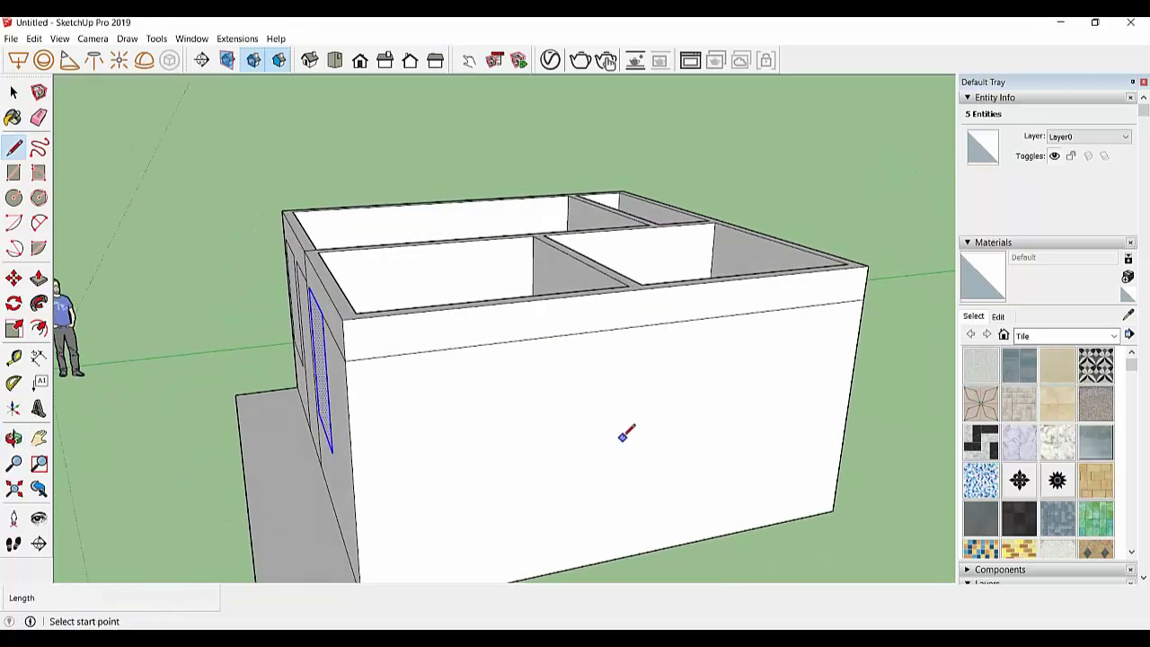
Draw a window rectangle below the side-wall head line and push it 0.15 m through the wall
{"action": "key", "text": "r"}
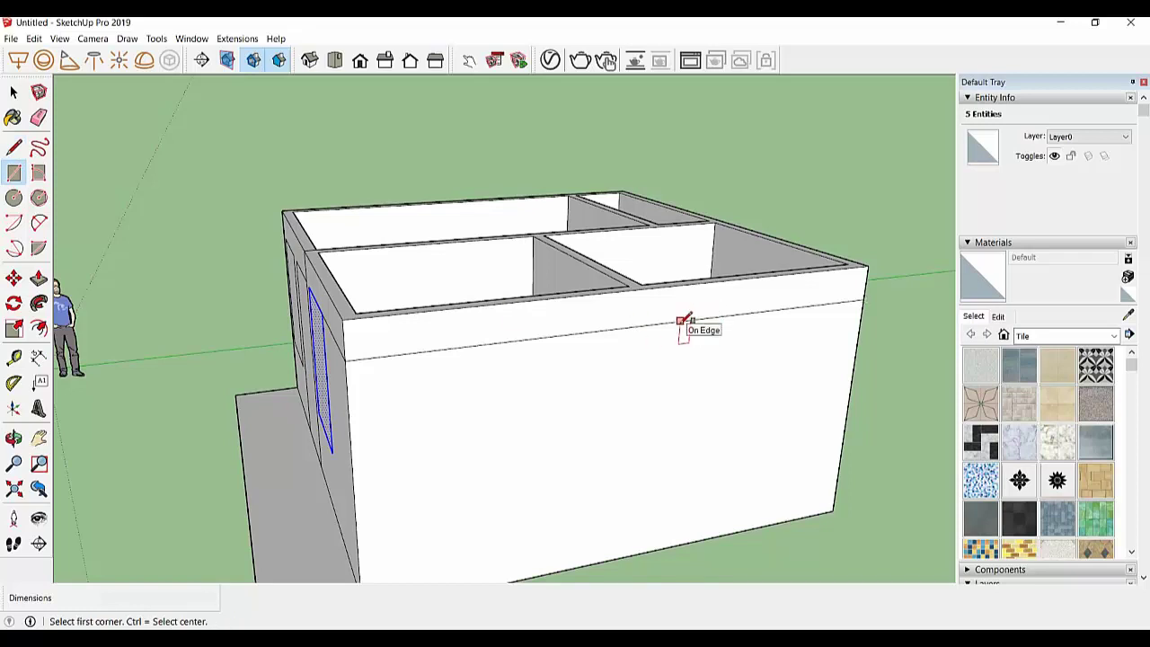
{"action": "left_click", "coordinate": [680, 320]}
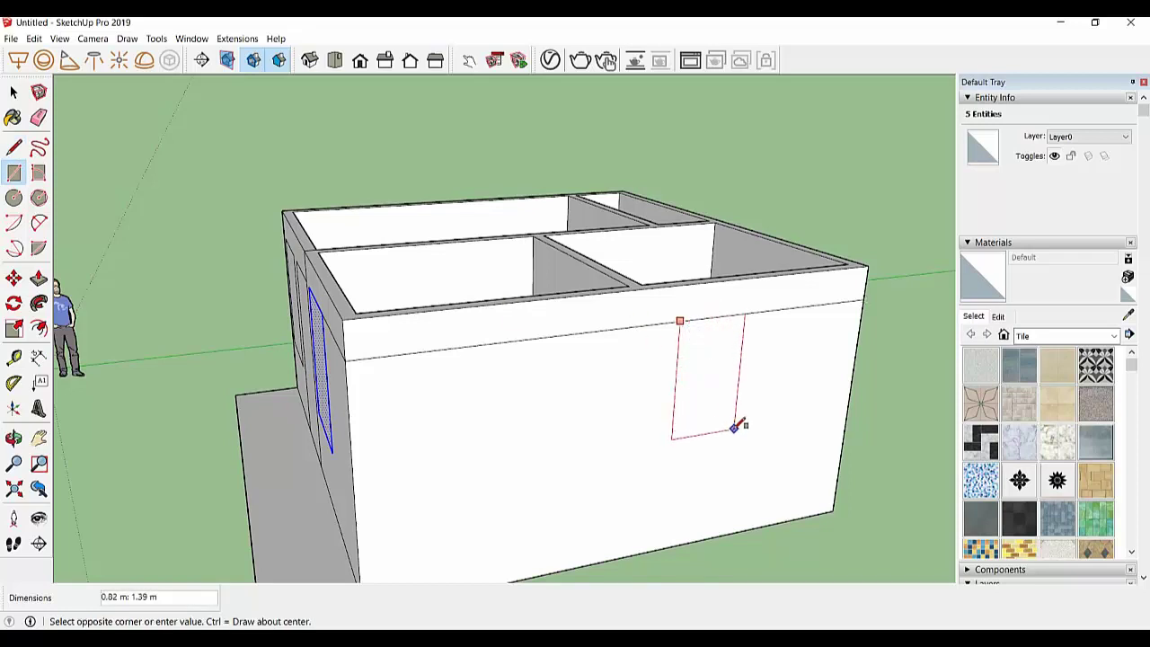
{"action": "type", "text": "1.2;1."}
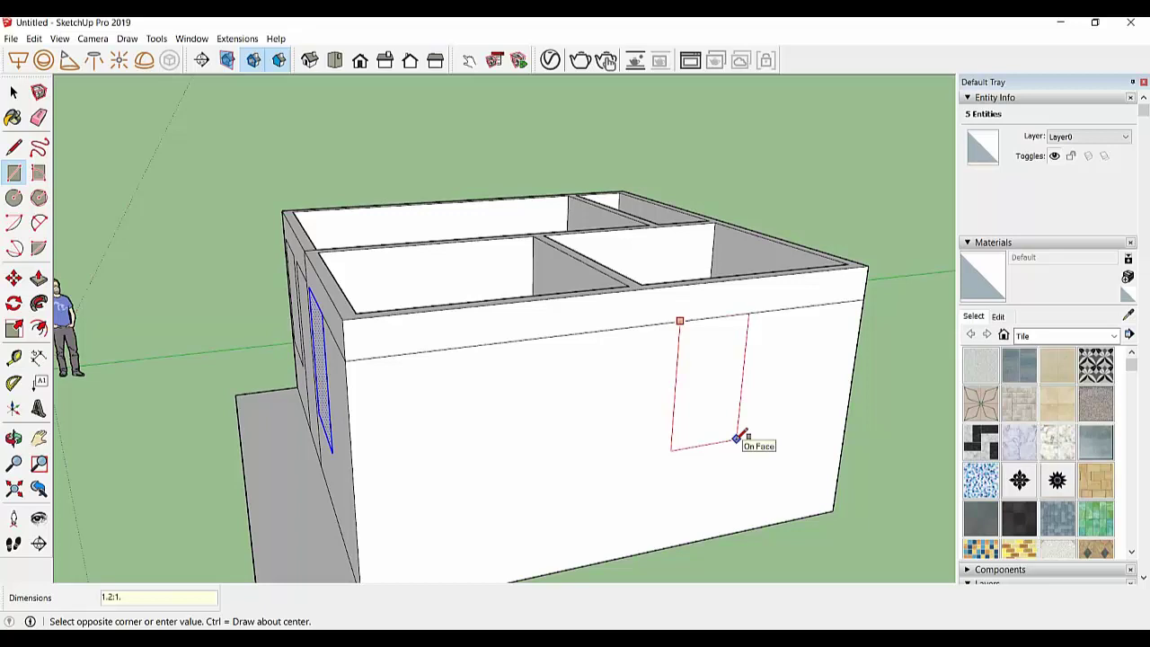
{"action": "key", "text": "Return"}
{"action": "mouse_move", "coordinate": [745, 441]}
{"action": "middle_mouse_down"}
{"action": "mouse_move", "coordinate": [731, 426]}
{"action": "mouse_move", "coordinate": [657, 432]}
{"action": "middle_mouse_up"}
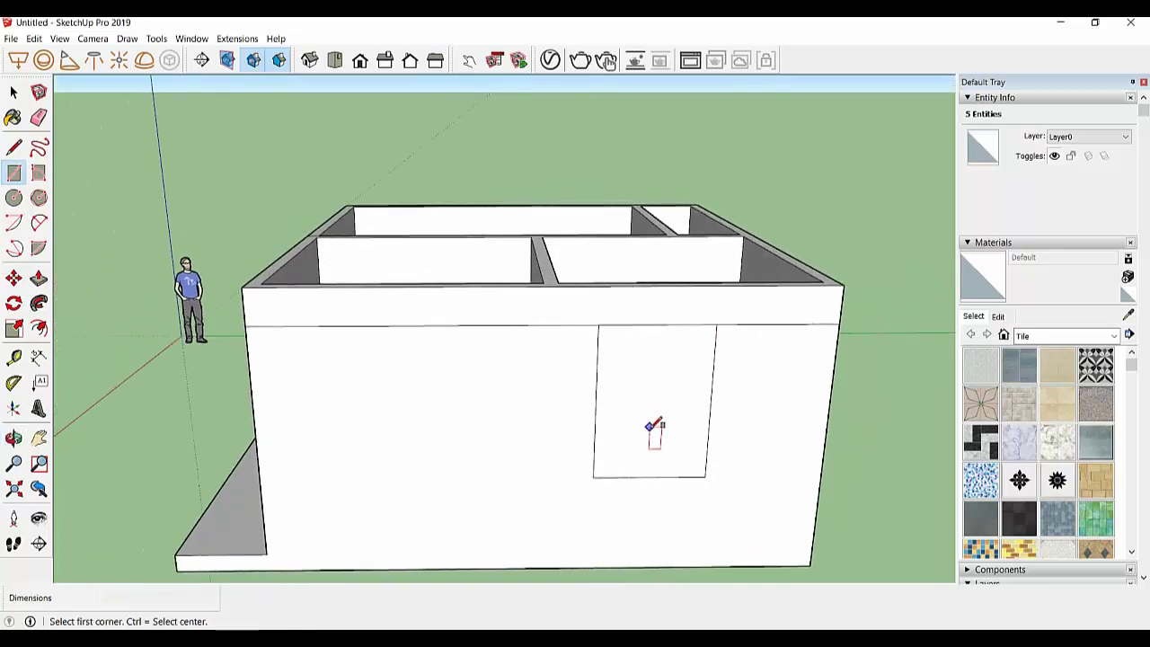
{"action": "key", "text": "p"}
{"action": "left_click", "coordinate": [13, 92]}
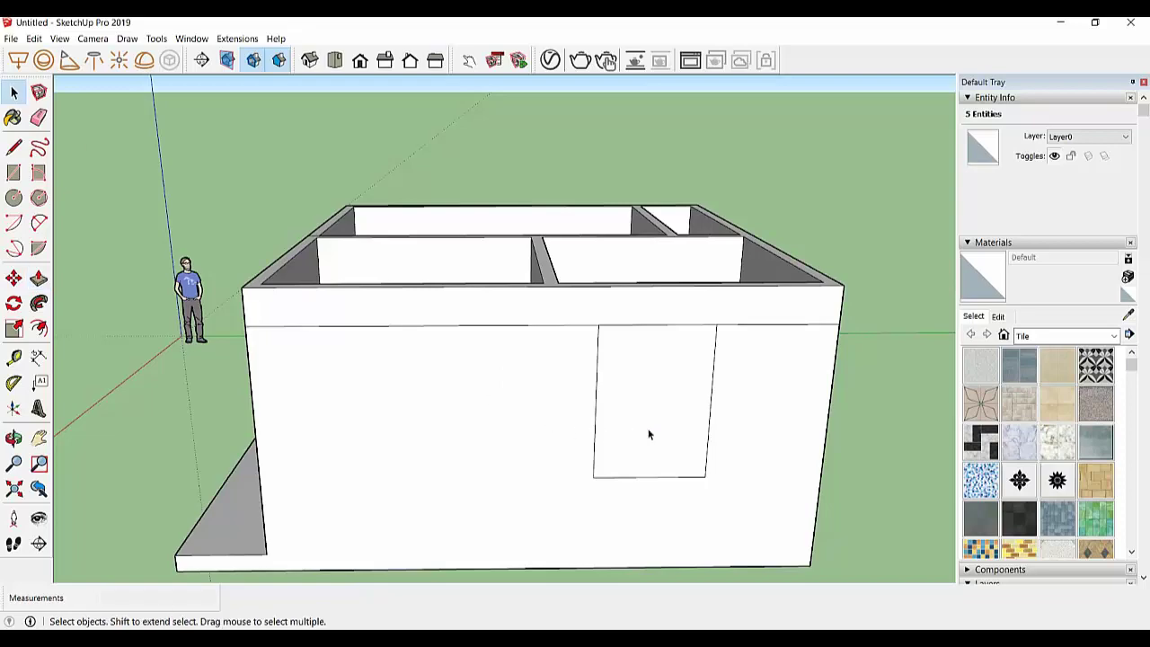
{"action": "left_click", "coordinate": [642, 439]}
{"action": "key", "text": "p"}
{"action": "left_click_drag", "start_coordinate": [634, 441], "coordinate": [629, 411]}
{"action": "middle_click_drag", "start_coordinate": [629, 410], "coordinate": [508, 410]}
Push the door and both front window faces through the front wall
{"action": "left_click", "coordinate": [507, 410]}
{"action": "left_click", "coordinate": [488, 386]}
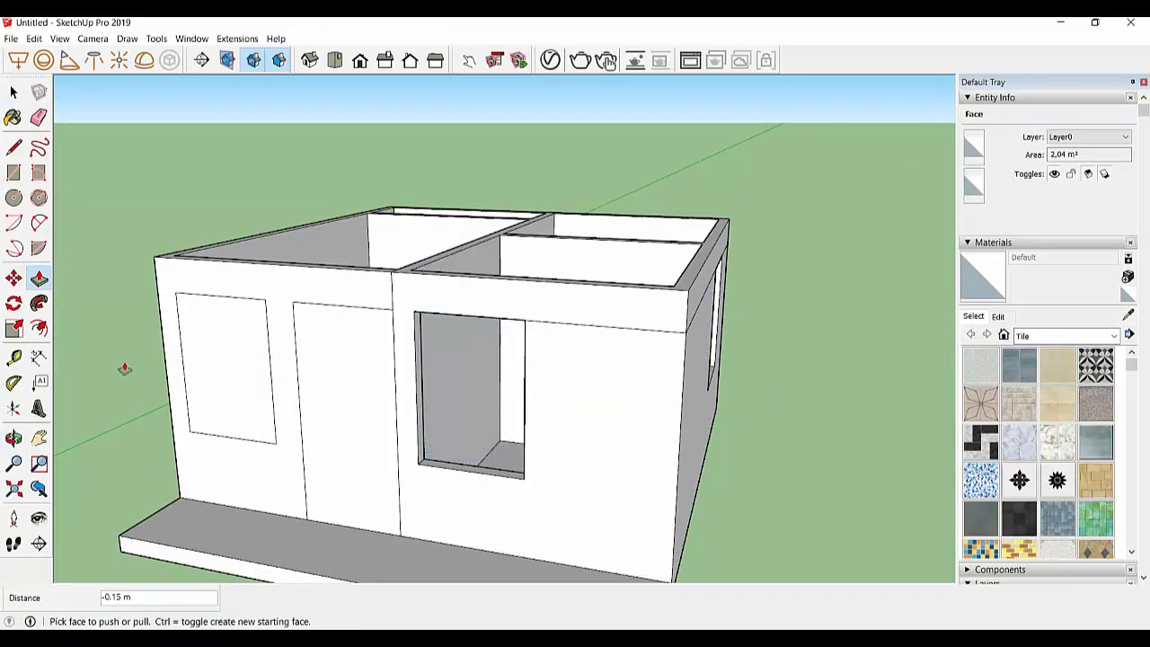
{"action": "left_click", "coordinate": [217, 371]}
{"action": "left_click", "coordinate": [225, 333]}
{"action": "left_click", "coordinate": [333, 423]}
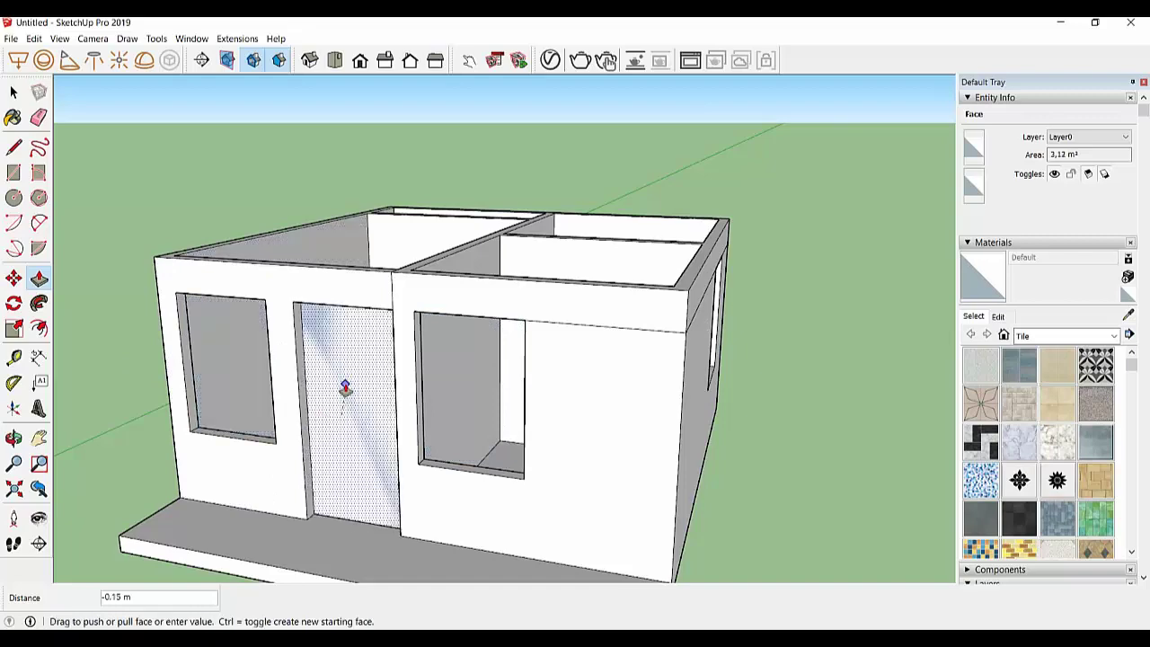
{"action": "left_click", "coordinate": [344, 390]}
{"action": "mouse_move", "coordinate": [344, 389]}
{"action": "middle_mouse_down"}
{"action": "mouse_move", "coordinate": [431, 395]}
{"action": "mouse_move", "coordinate": [527, 352]}
{"action": "middle_mouse_up"}
Erase the leftover horizontal lines beside the door and above the right window
{"action": "key", "text": "b"}
{"action": "key", "text": "e"}
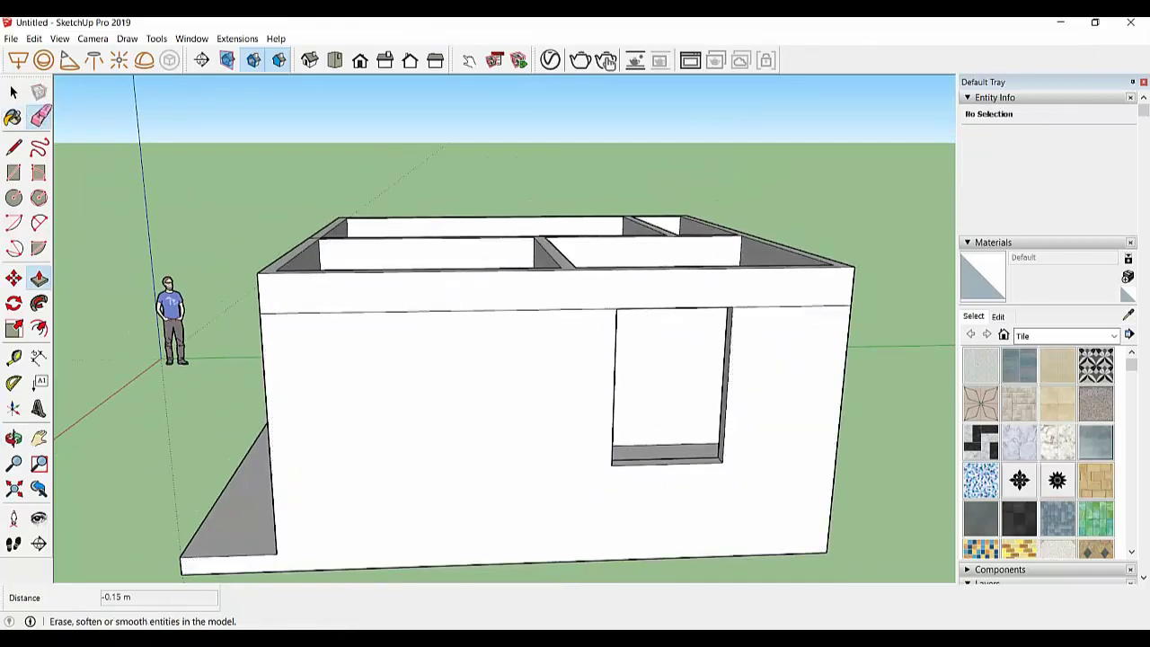
{"action": "left_click", "coordinate": [390, 314]}
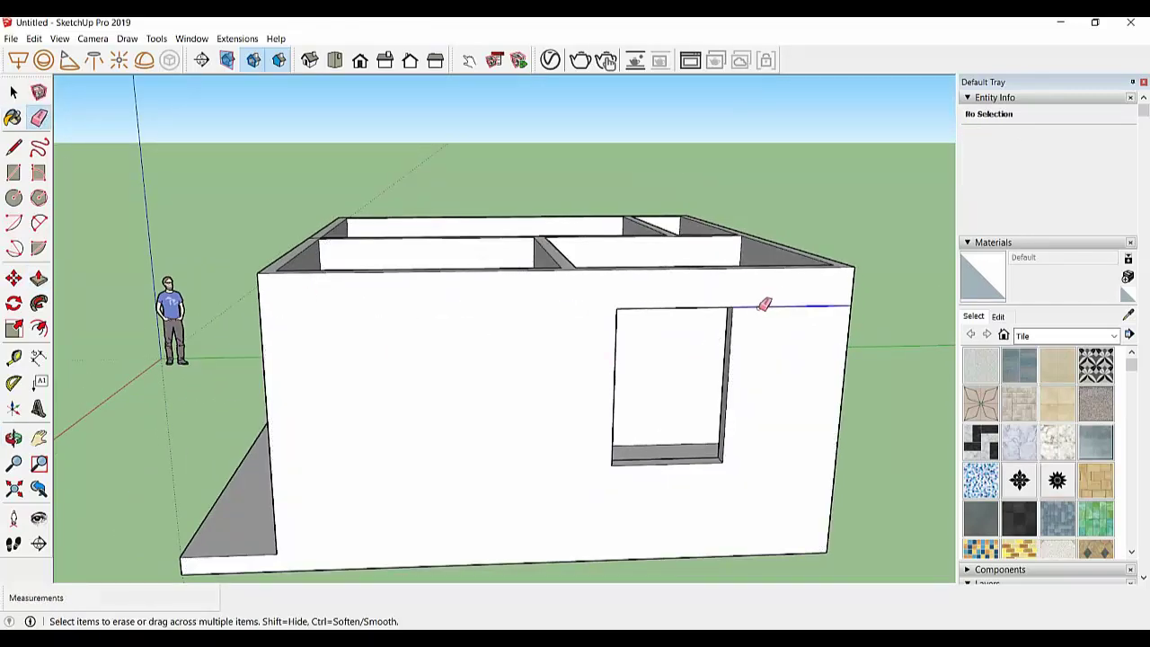
{"action": "left_click", "coordinate": [764, 305]}
{"action": "middle_click_drag", "start_coordinate": [395, 291], "coordinate": [757, 288]}
{"action": "left_click", "coordinate": [634, 302]}
{"action": "mouse_move", "coordinate": [634, 302]}
{"action": "middle_mouse_down"}
{"action": "mouse_move", "coordinate": [544, 351]}
{"action": "mouse_move", "coordinate": [539, 307]}
{"action": "mouse_move", "coordinate": [506, 405]}
{"action": "mouse_move", "coordinate": [465, 344]}
{"action": "mouse_move", "coordinate": [488, 293]}
{"action": "middle_mouse_up"}
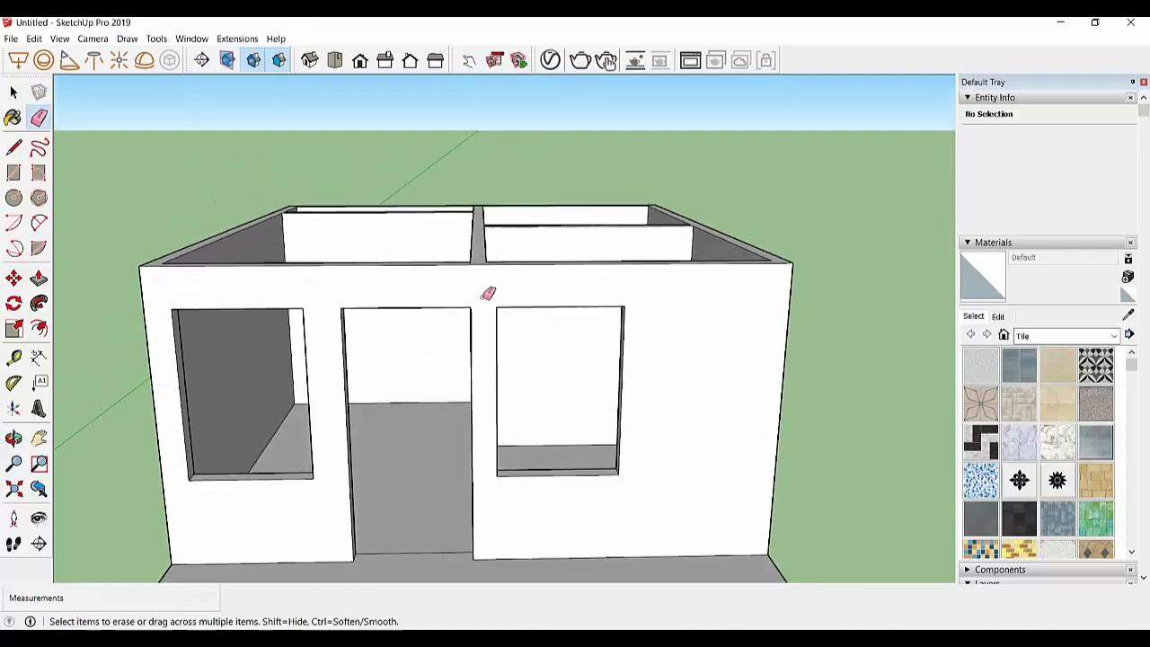
Draw a vertical edge from the partition's top corner down to the floor edge
{"action": "scroll", "coordinate": [509, 308], "scroll_direction": "down", "scroll_amount": 3}
{"action": "scroll", "coordinate": [487, 458], "scroll_direction": "up", "scroll_amount": 2}
{"action": "scroll", "coordinate": [490, 470], "scroll_direction": "up", "scroll_amount": 1}
{"action": "mouse_move", "coordinate": [491, 469]}
{"action": "middle_mouse_down"}
{"action": "mouse_move", "coordinate": [659, 542]}
{"action": "mouse_move", "coordinate": [589, 430]}
{"action": "mouse_move", "coordinate": [494, 396]}
{"action": "middle_mouse_up"}
{"action": "scroll", "coordinate": [494, 396], "scroll_direction": "up", "scroll_amount": 2}
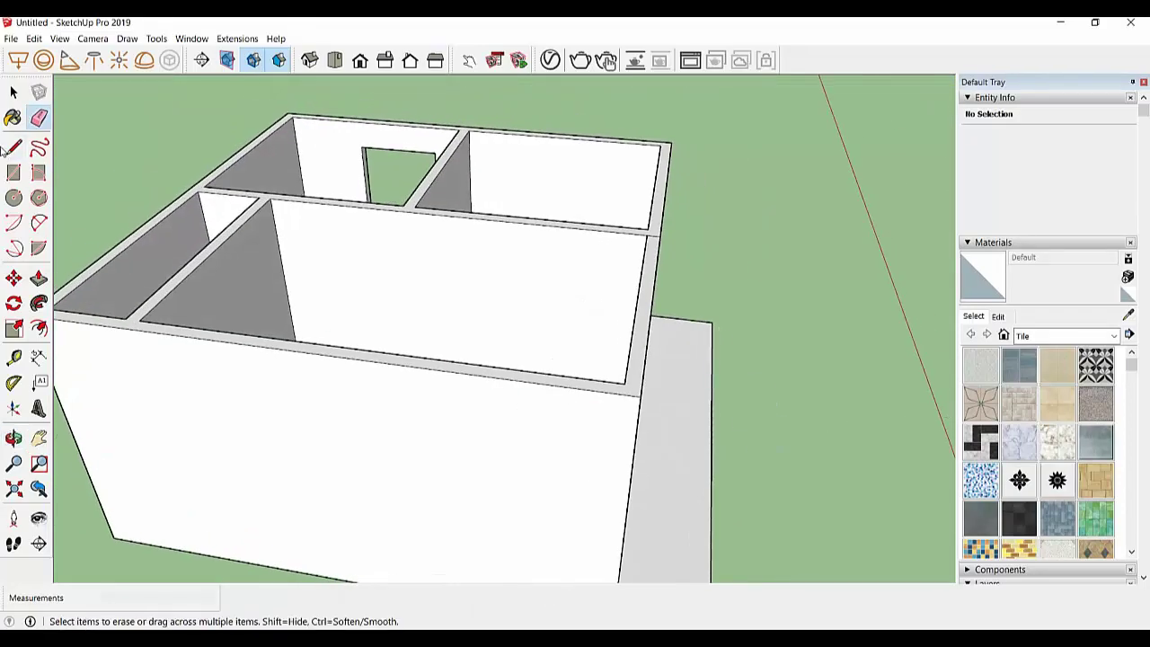
{"action": "left_click", "coordinate": [13, 147]}
{"action": "scroll", "coordinate": [415, 209], "scroll_direction": "up", "scroll_amount": 2}
{"action": "left_click", "coordinate": [412, 204]}
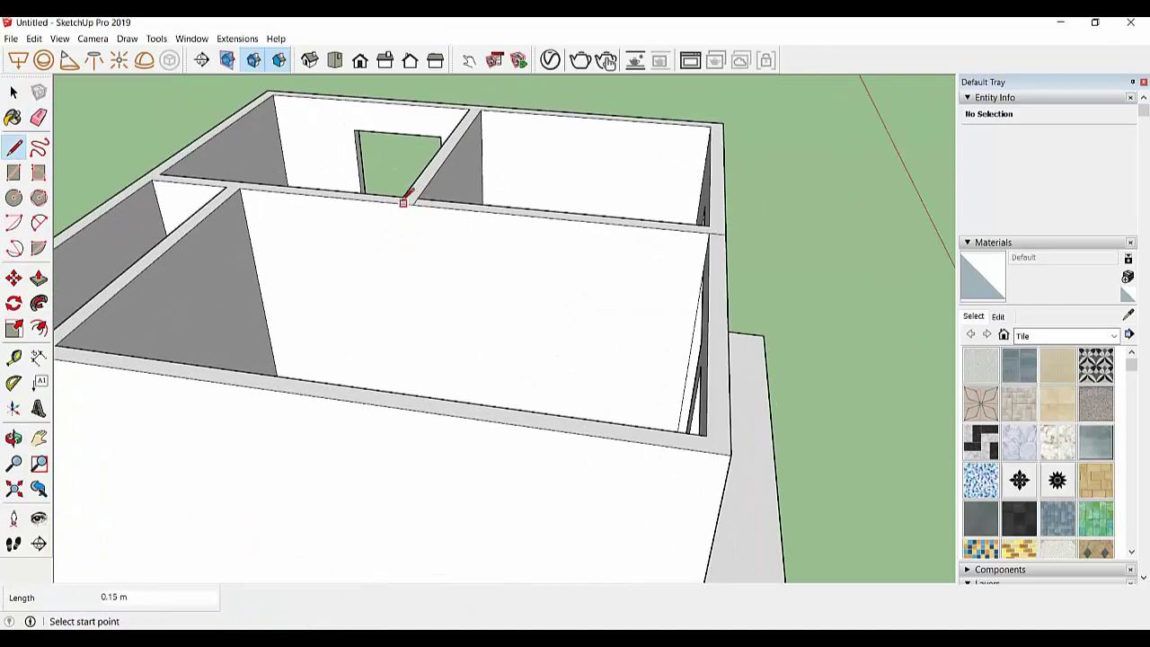
{"action": "left_click", "coordinate": [398, 202]}
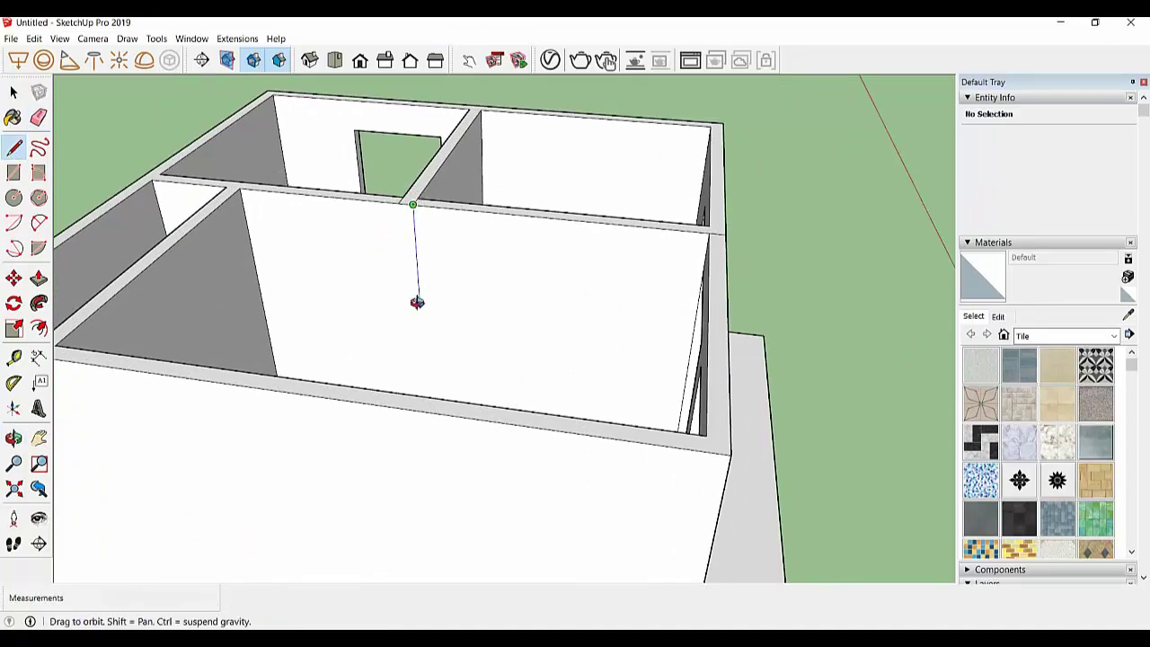
{"action": "middle_click_drag", "start_coordinate": [411, 303], "coordinate": [419, 426]}
{"action": "left_click", "coordinate": [420, 405]}
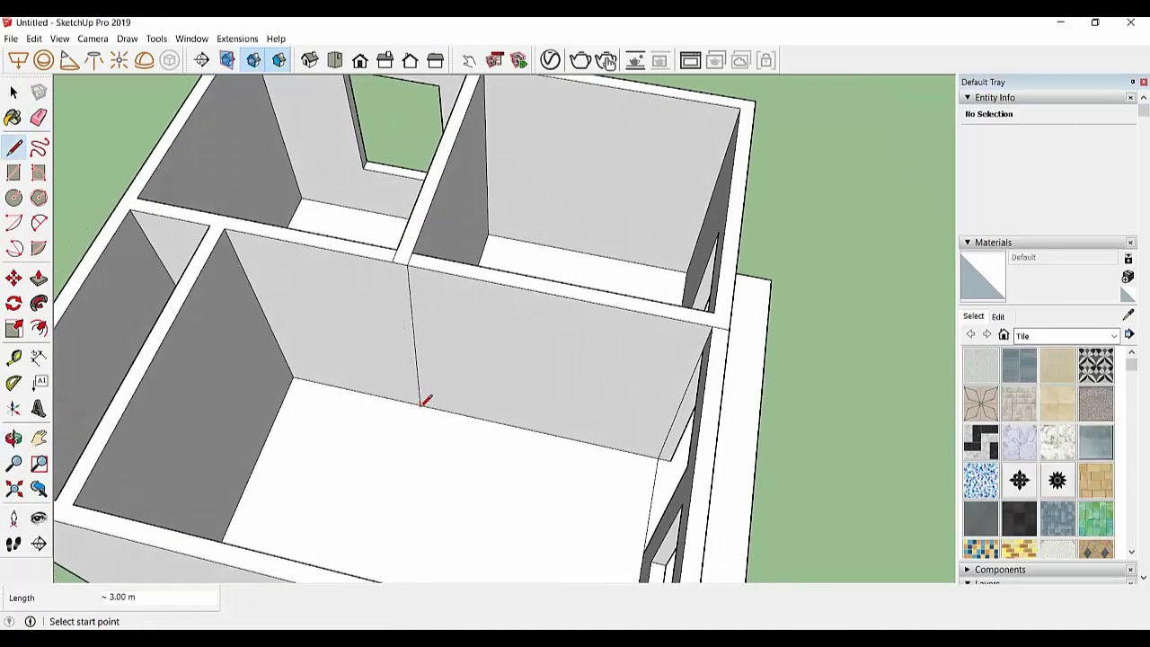
Redraw the wall-top-to-floor edges until the interior wall face splits in two
{"action": "left_click", "coordinate": [392, 260]}
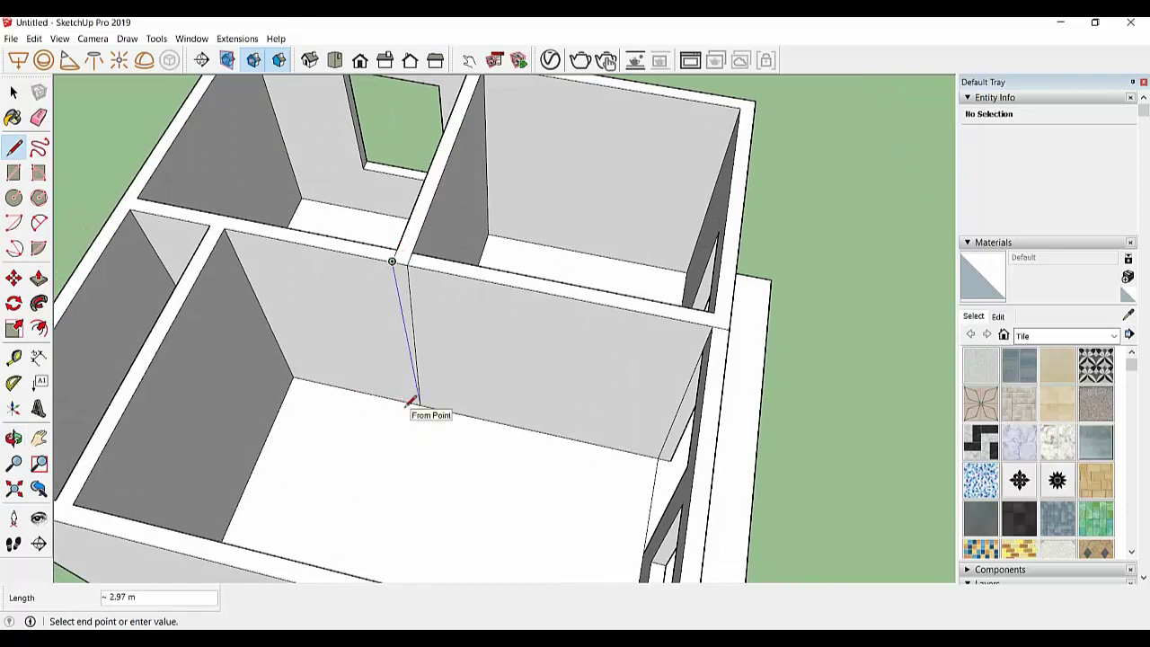
{"action": "mouse_move", "coordinate": [410, 404]}
{"action": "middle_mouse_down"}
{"action": "mouse_move", "coordinate": [482, 380]}
{"action": "mouse_move", "coordinate": [419, 403]}
{"action": "middle_mouse_up"}
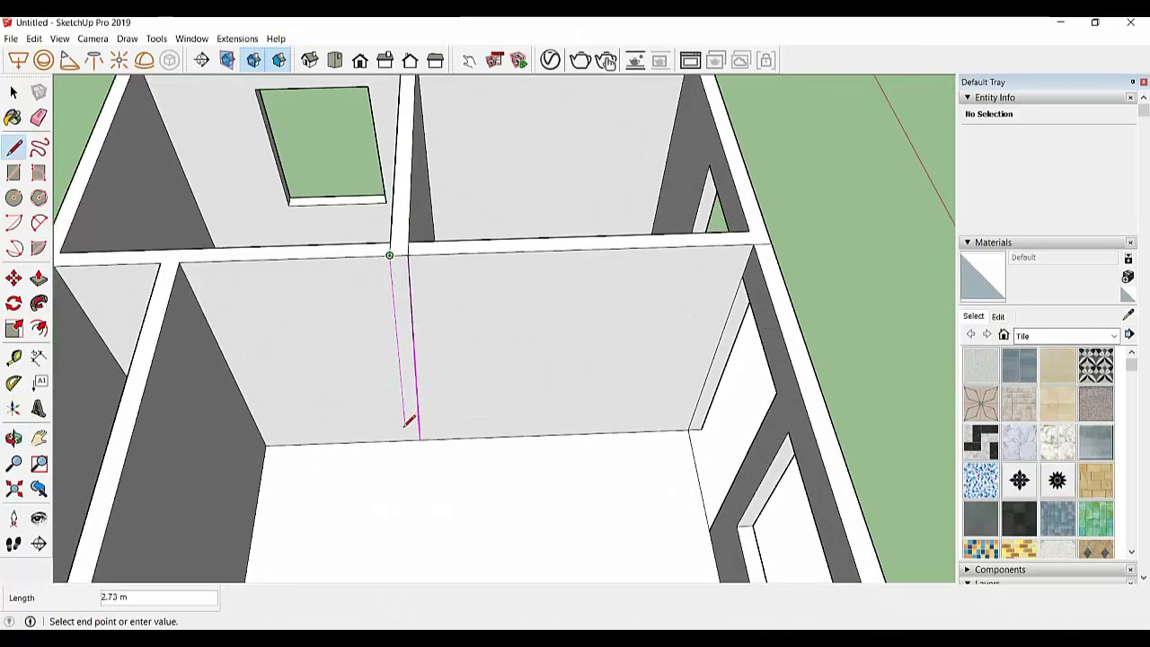
{"action": "left_click", "coordinate": [416, 396]}
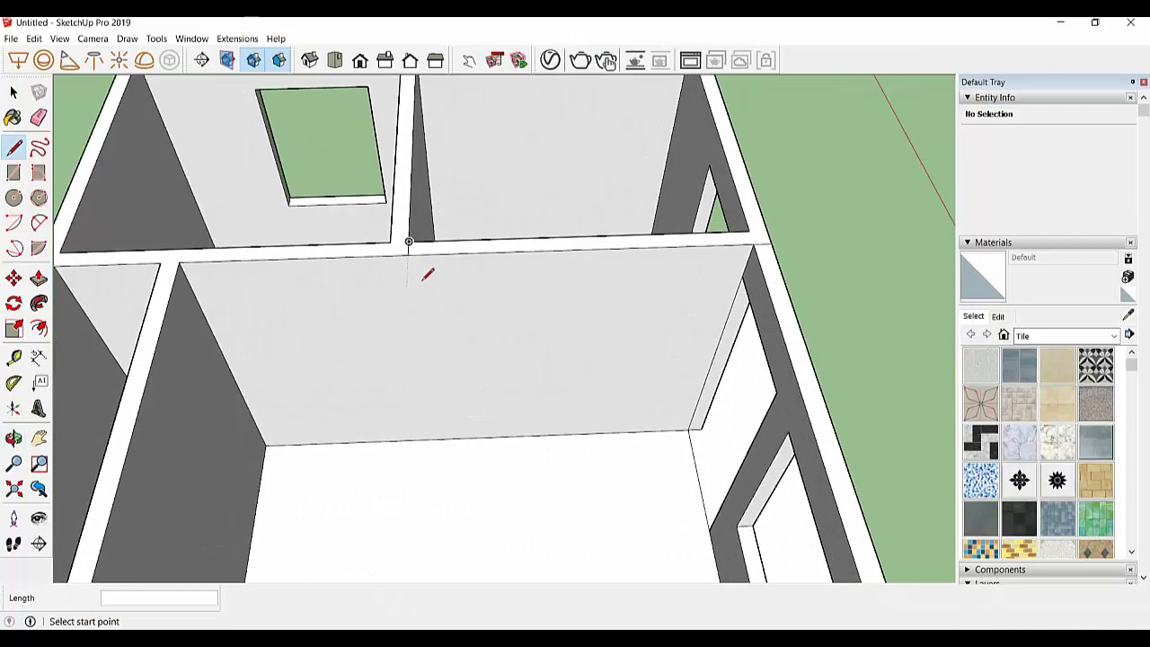
{"action": "left_click", "coordinate": [409, 254]}
{"action": "left_click", "coordinate": [431, 434]}
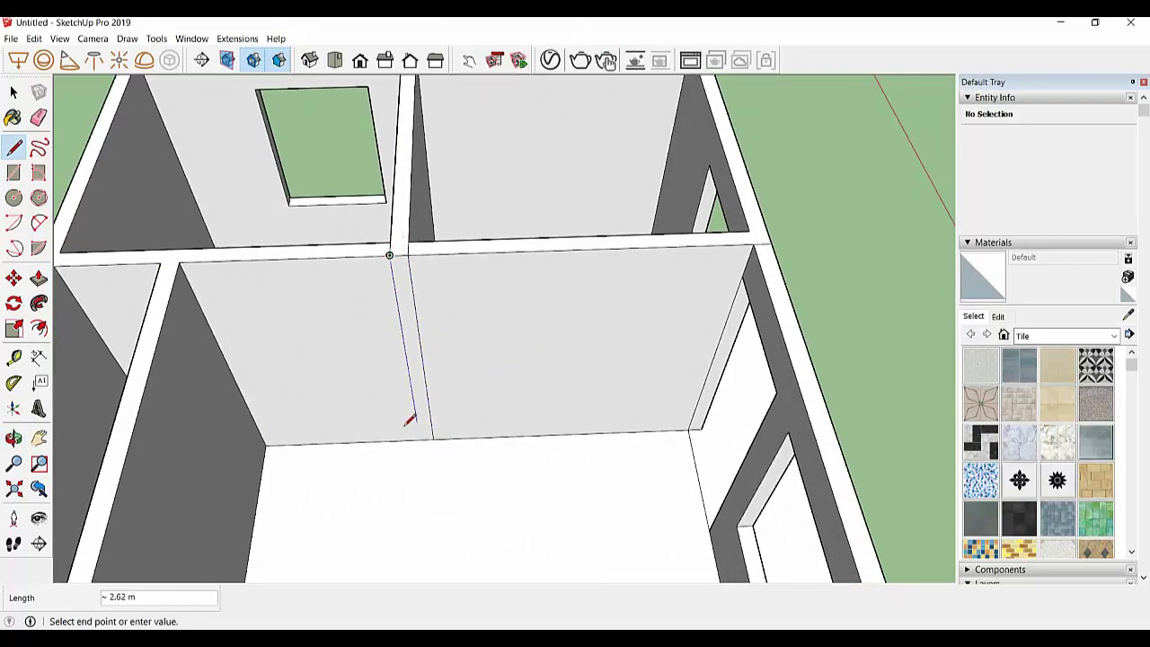
{"action": "left_click", "coordinate": [425, 437]}
{"action": "mouse_move", "coordinate": [230, 345]}
{"action": "middle_mouse_down"}
{"action": "mouse_move", "coordinate": [117, 398]}
{"action": "mouse_move", "coordinate": [328, 318]}
{"action": "middle_mouse_up"}
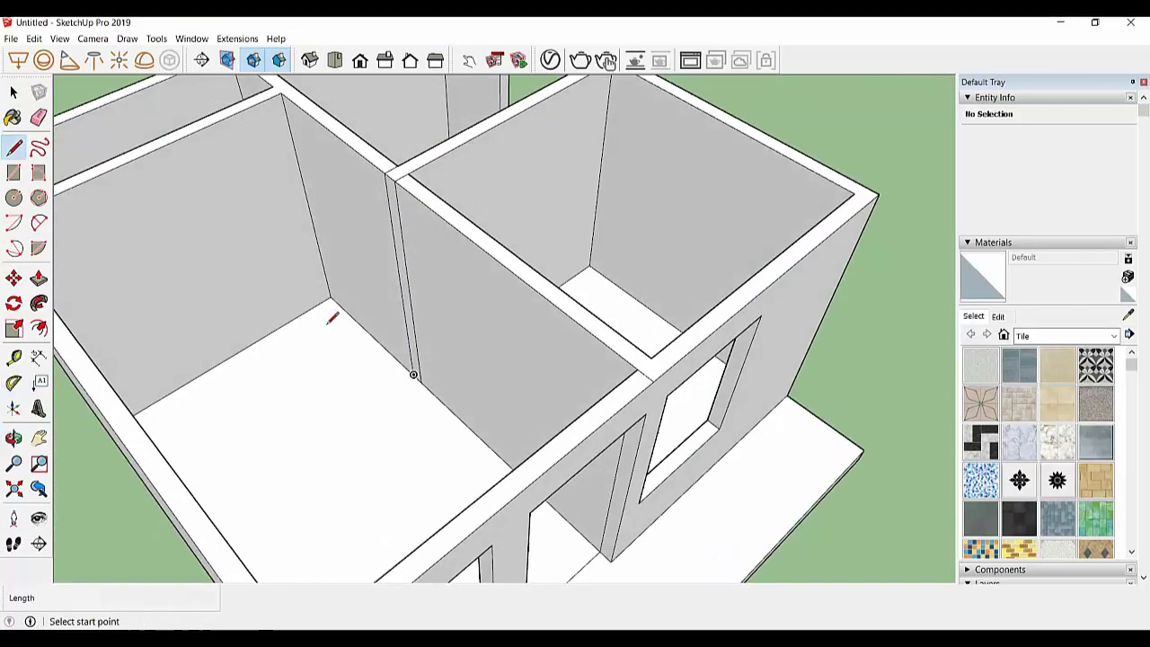
Draw a rectangle on the left room's interior wall and push it 0.15 m through as an opening
{"action": "left_click", "coordinate": [14, 172]}
{"action": "left_click", "coordinate": [330, 296]}
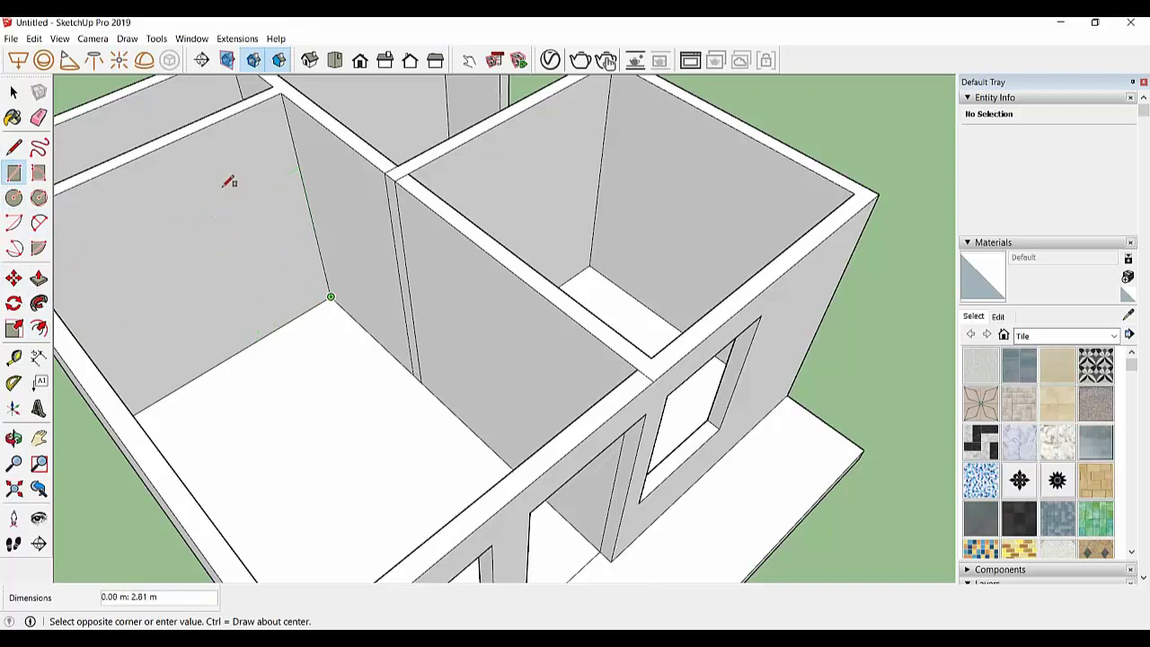
{"action": "middle_click_drag", "start_coordinate": [238, 188], "coordinate": [336, 134]}
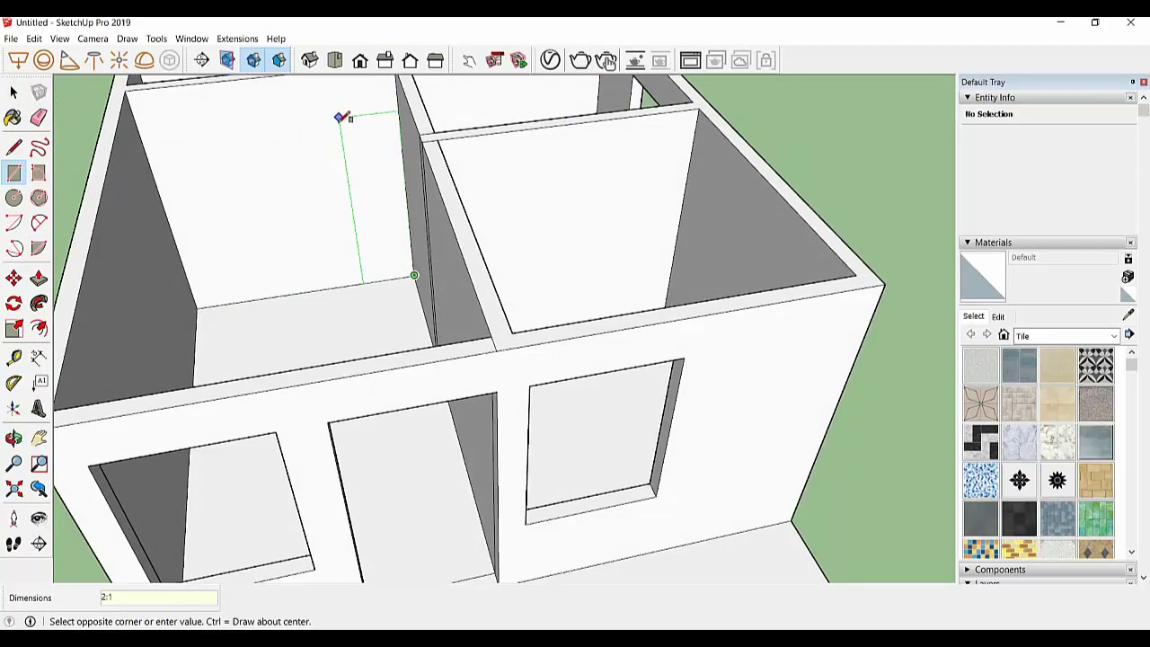
{"action": "left_click", "coordinate": [341, 117]}
{"action": "middle_click_drag", "start_coordinate": [308, 121], "coordinate": [115, 211]}
{"action": "key", "text": "p"}
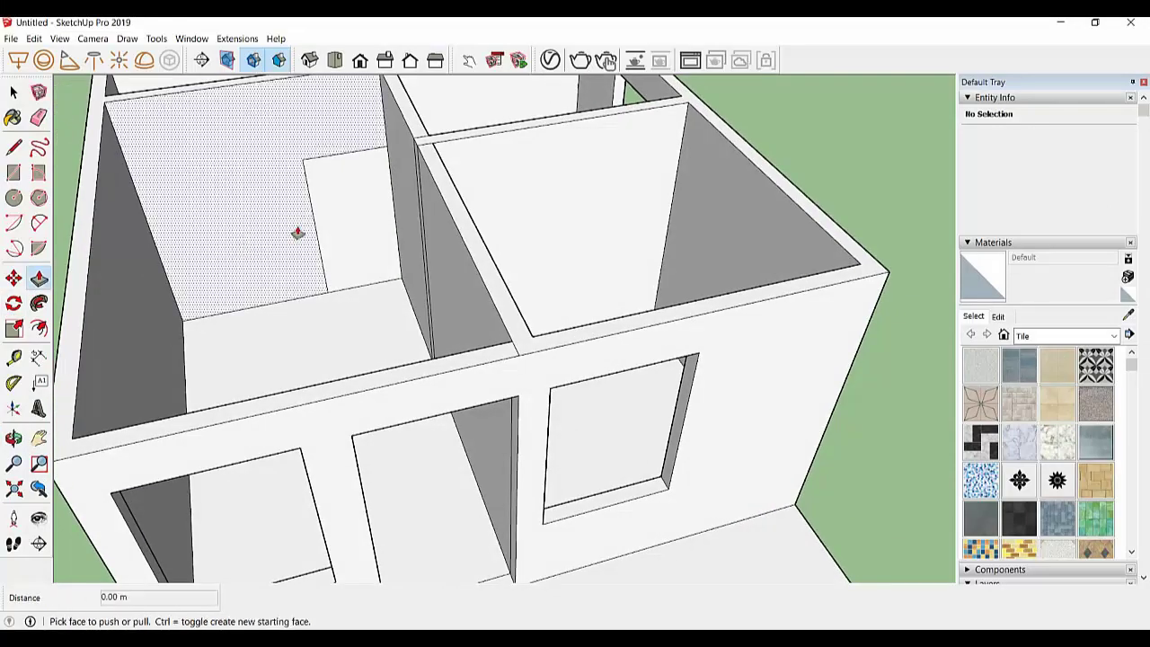
{"action": "left_click", "coordinate": [297, 233]}
{"action": "left_click", "coordinate": [326, 186]}
{"action": "mouse_move", "coordinate": [326, 186]}
{"action": "middle_mouse_down"}
{"action": "mouse_move", "coordinate": [410, 256]}
{"action": "mouse_move", "coordinate": [627, 314]}
{"action": "middle_mouse_up"}
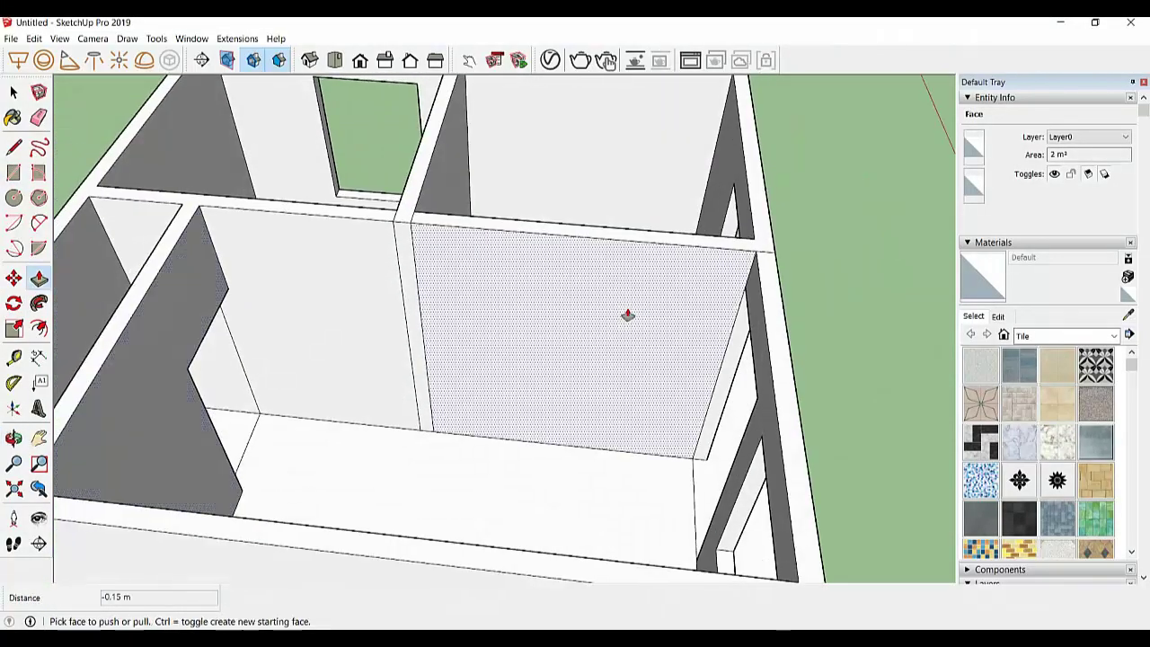
{"action": "left_click", "coordinate": [13, 171]}
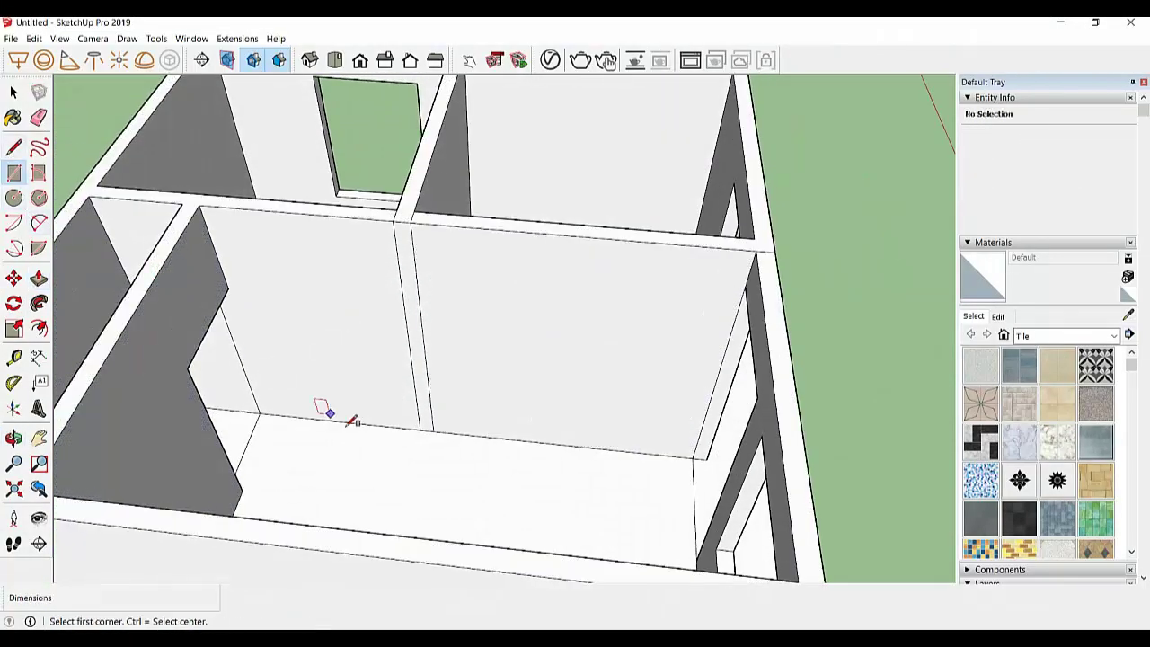
Draw two 2.6 by 1.2 m door rectangles on the wall either side of the partition
{"action": "left_click", "coordinate": [419, 429]}
{"action": "type", "text": "2.6;1."}
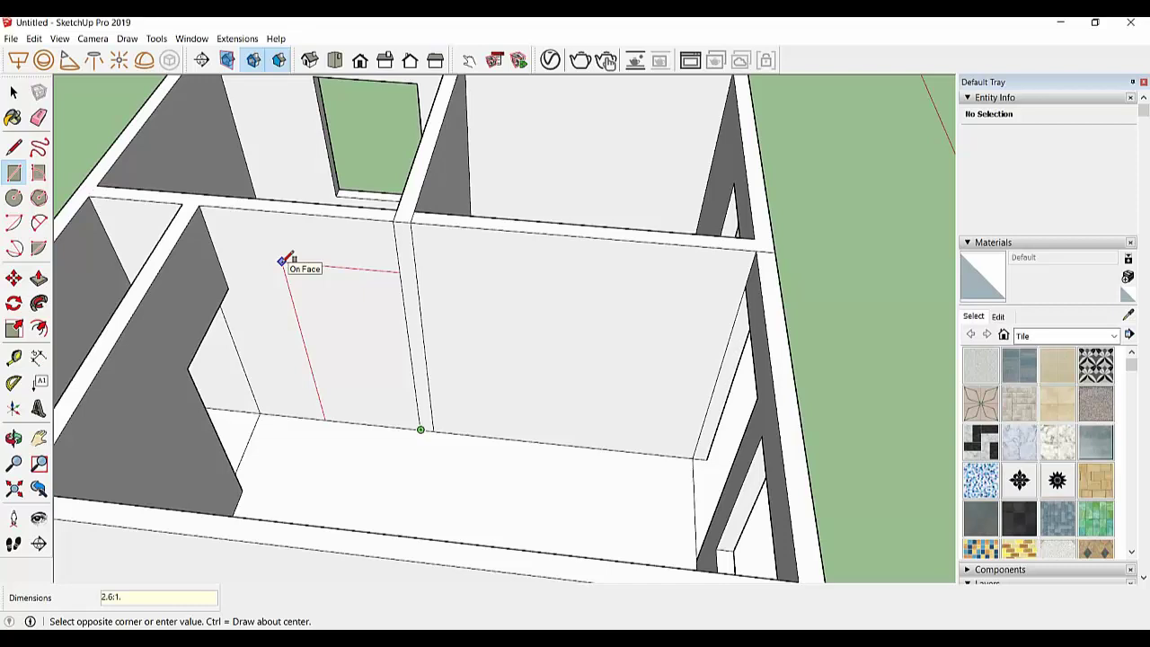
{"action": "type", "text": "2"}
{"action": "key", "text": "Return"}
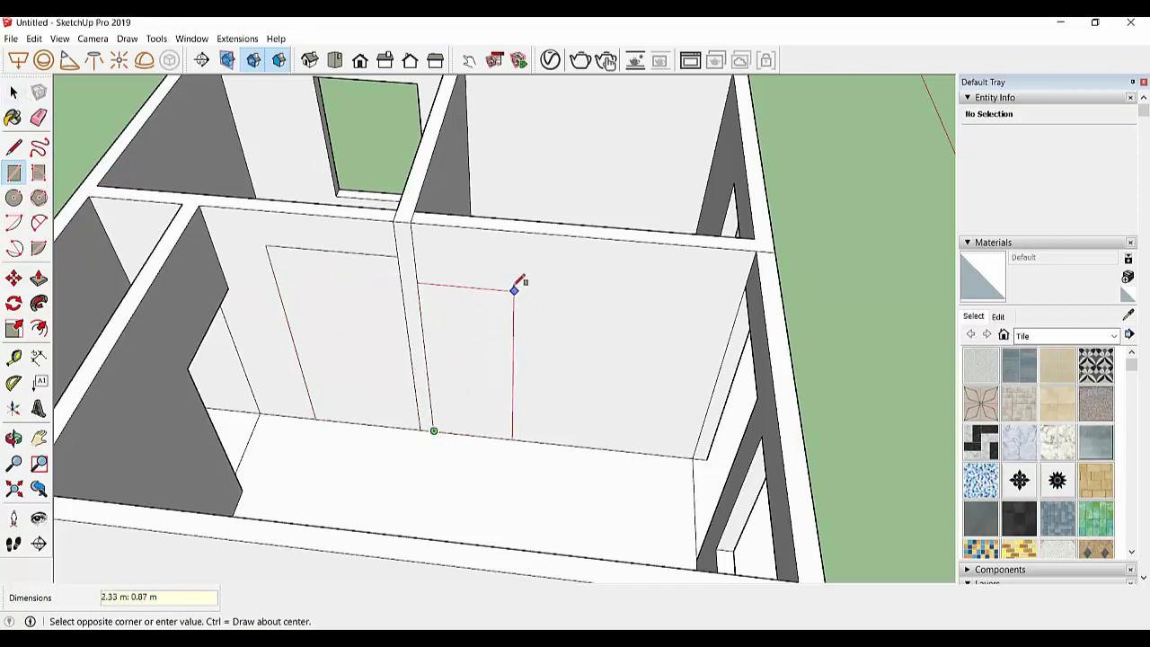
{"action": "type", "text": "2.6;1.2"}
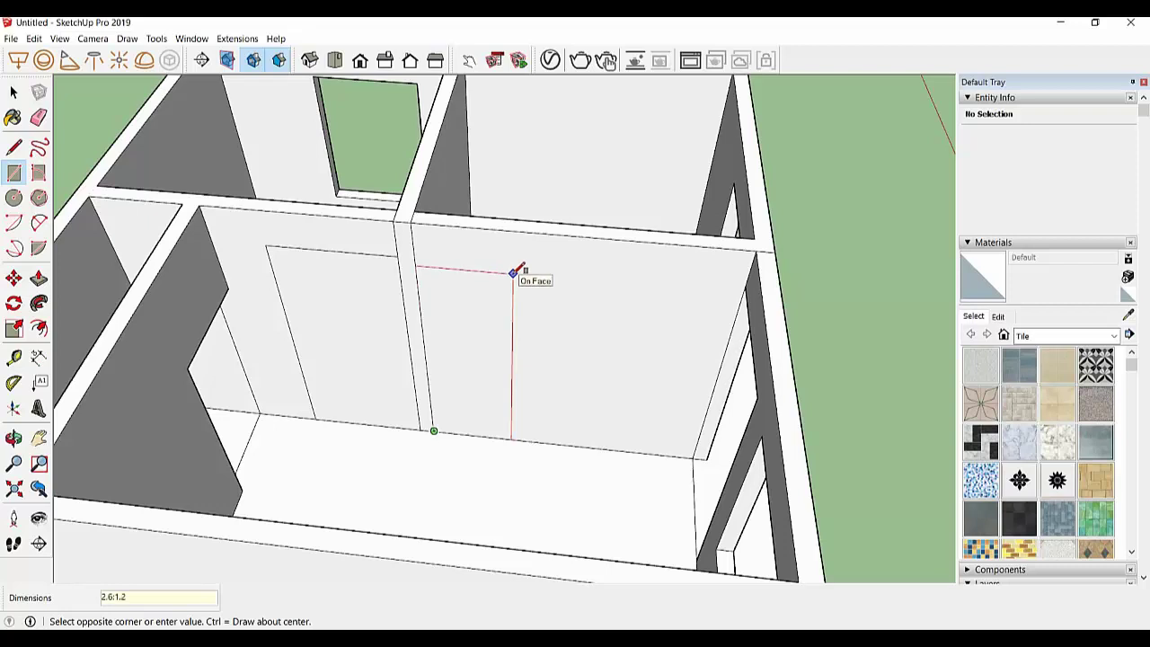
{"action": "key", "text": "Return"}
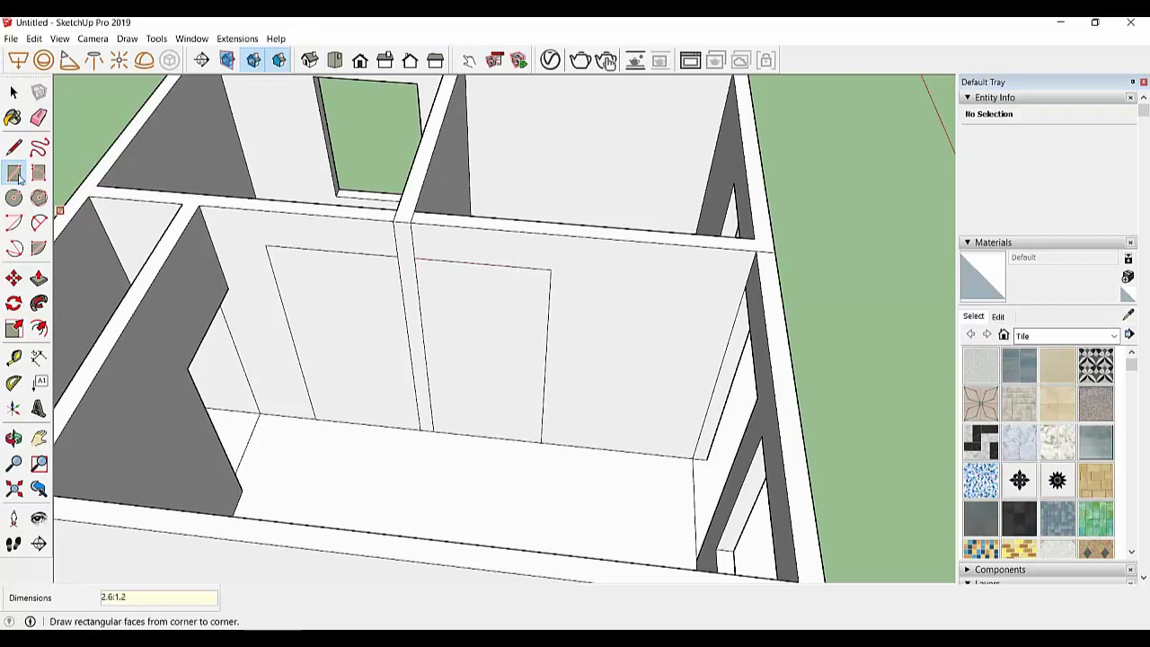
Push both door rectangles through the wall to open the doorways
{"action": "left_click", "coordinate": [39, 278]}
{"action": "left_click", "coordinate": [311, 336]}
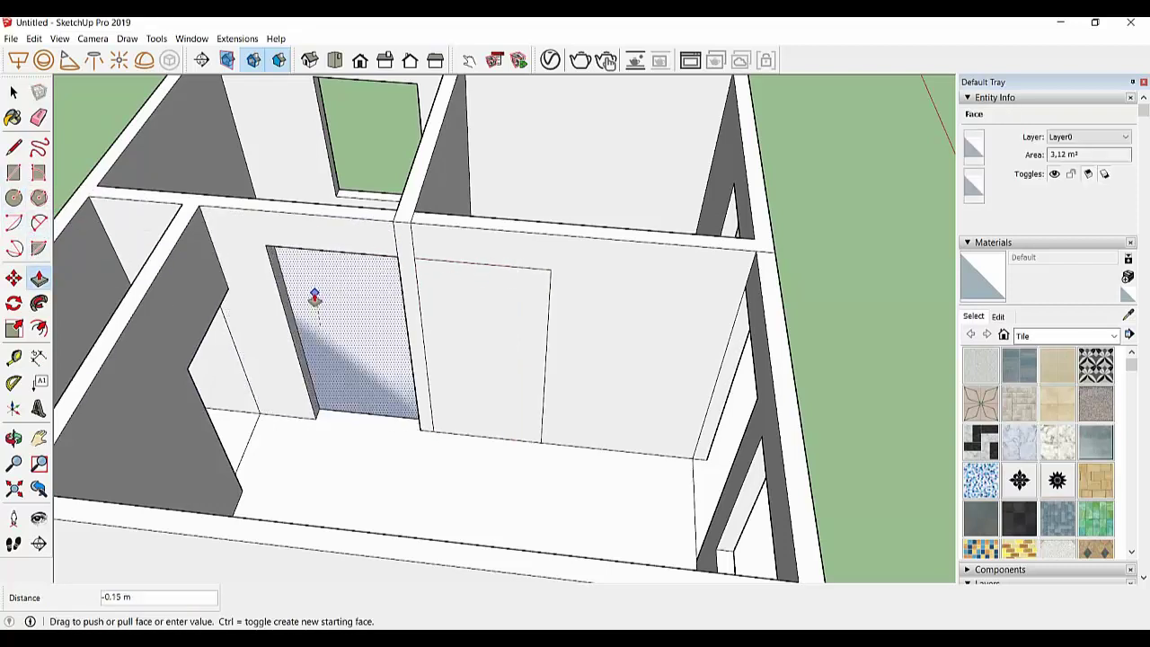
{"action": "left_click", "coordinate": [311, 300]}
{"action": "left_click", "coordinate": [467, 350]}
{"action": "left_click", "coordinate": [466, 303]}
{"action": "mouse_move", "coordinate": [466, 302]}
{"action": "middle_mouse_down"}
{"action": "mouse_move", "coordinate": [439, 313]}
{"action": "mouse_move", "coordinate": [542, 387]}
{"action": "mouse_move", "coordinate": [206, 398]}
{"action": "mouse_move", "coordinate": [440, 391]}
{"action": "mouse_move", "coordinate": [386, 350]}
{"action": "middle_mouse_up"}
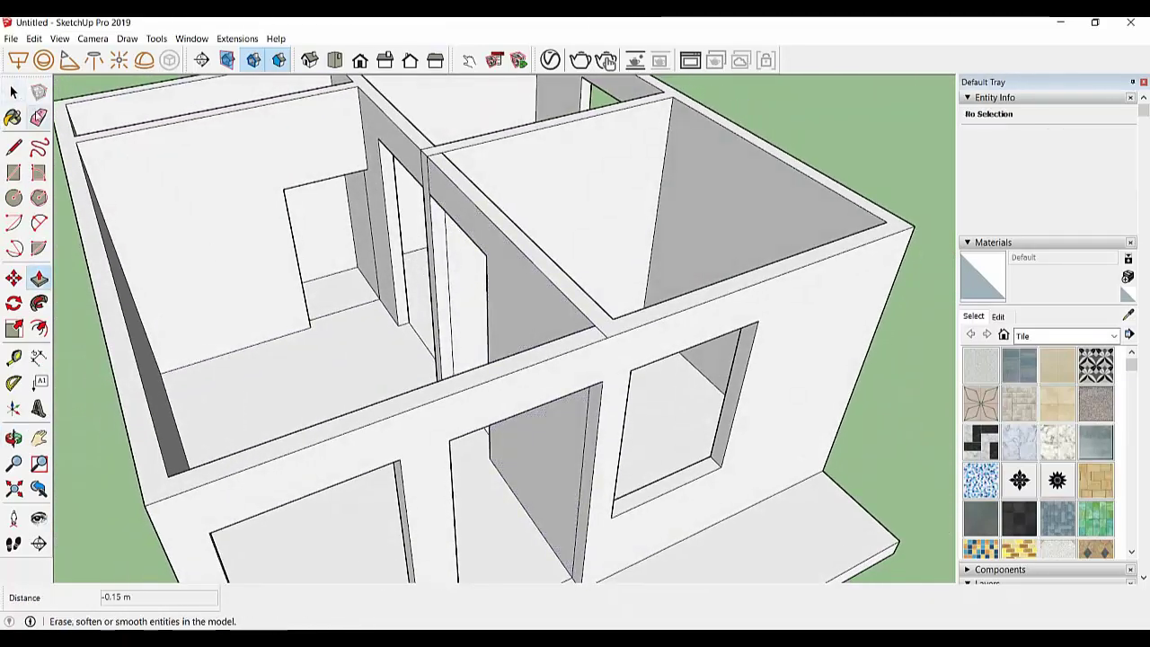
Erase the leftover edge at the interior doorway
{"action": "left_click", "coordinate": [39, 117]}
{"action": "left_click", "coordinate": [372, 213]}
{"action": "mouse_move", "coordinate": [373, 213]}
{"action": "middle_mouse_down"}
{"action": "mouse_move", "coordinate": [444, 269]}
{"action": "mouse_move", "coordinate": [567, 271]}
{"action": "middle_mouse_up"}
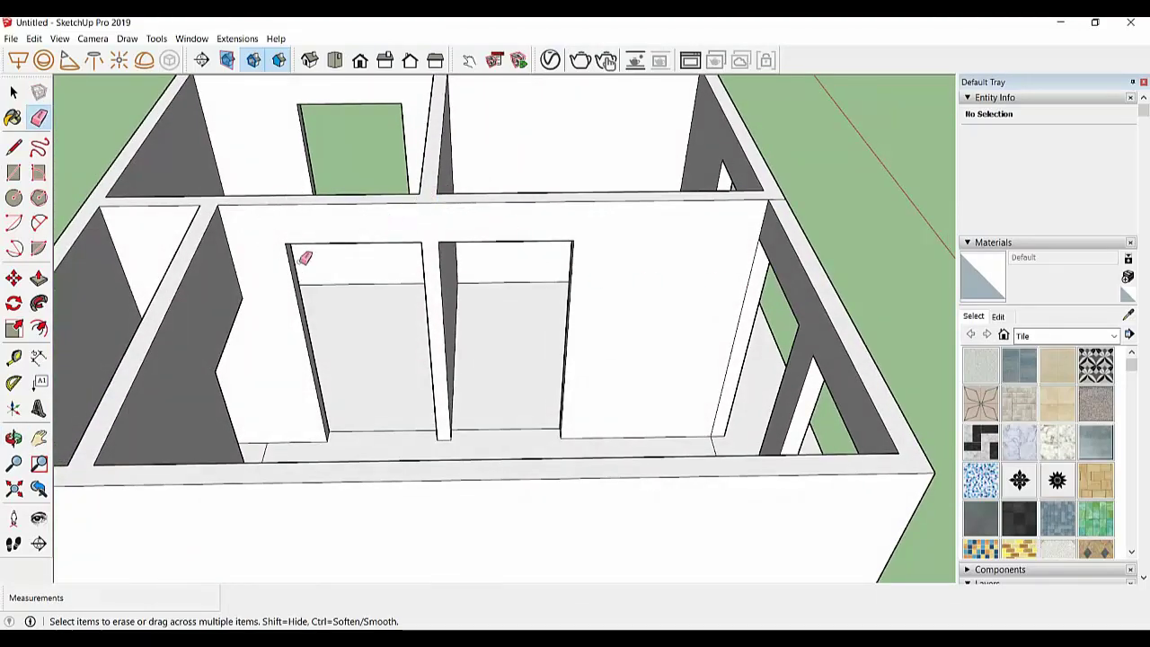
{"action": "middle_click_drag", "start_coordinate": [303, 257], "coordinate": [529, 201]}
{"action": "middle_click_drag", "start_coordinate": [662, 270], "coordinate": [685, 230]}
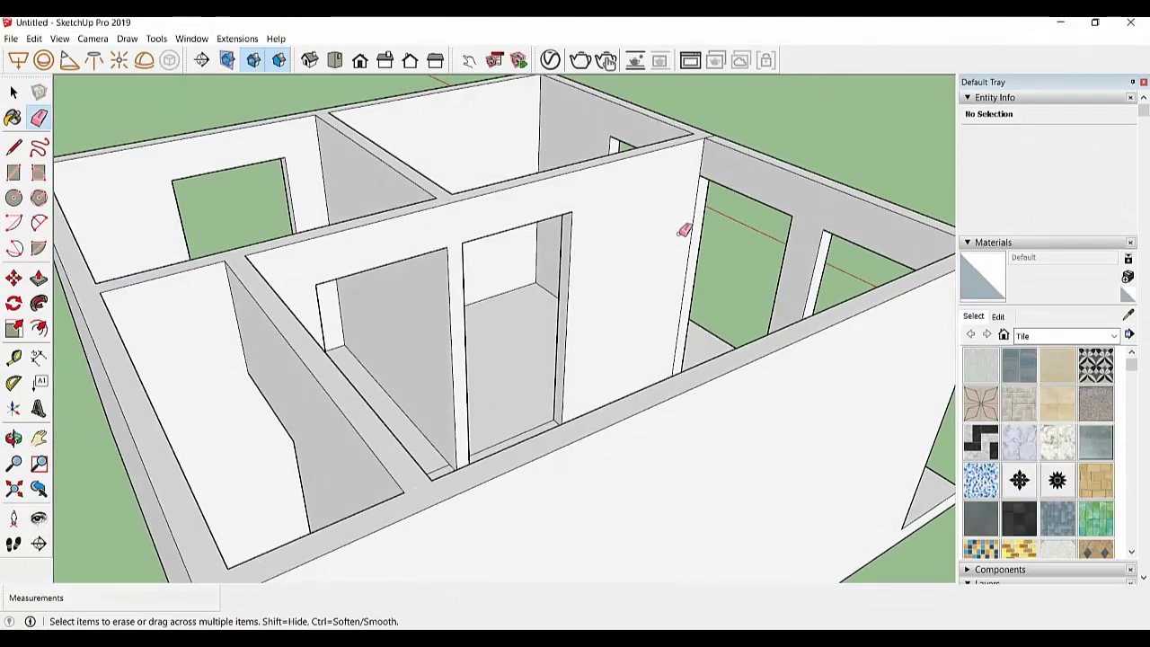
Orbit around the house to inspect the rooms and door openings from above
{"action": "mouse_move", "coordinate": [710, 169]}
{"action": "middle_mouse_down"}
{"action": "mouse_move", "coordinate": [159, 249]}
{"action": "mouse_move", "coordinate": [282, 500]}
{"action": "mouse_move", "coordinate": [269, 462]}
{"action": "mouse_move", "coordinate": [198, 434]}
{"action": "mouse_move", "coordinate": [375, 400]}
{"action": "mouse_move", "coordinate": [380, 441]}
{"action": "middle_mouse_up"}
{"action": "scroll", "coordinate": [375, 401], "scroll_direction": "down", "scroll_amount": 5}
{"action": "scroll", "coordinate": [399, 305], "scroll_direction": "up", "scroll_amount": 3}
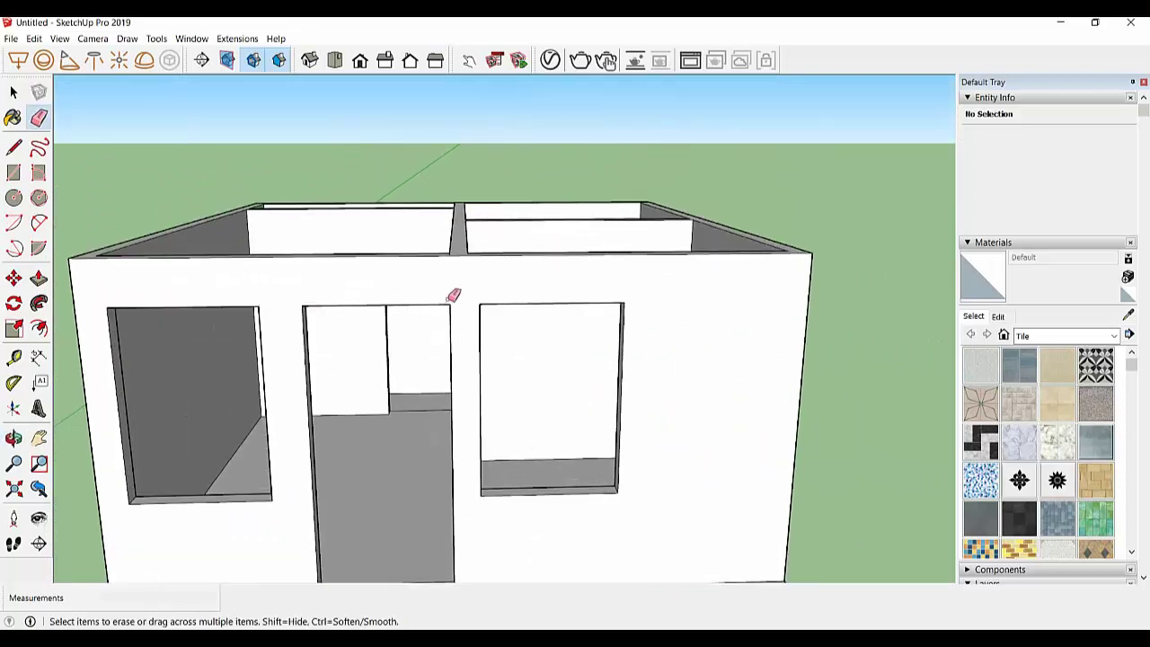
{"action": "mouse_move", "coordinate": [452, 297]}
{"action": "middle_mouse_down"}
{"action": "mouse_move", "coordinate": [471, 342]}
{"action": "mouse_move", "coordinate": [327, 333]}
{"action": "middle_mouse_up"}
{"action": "scroll", "coordinate": [467, 259], "scroll_direction": "down", "scroll_amount": 3}
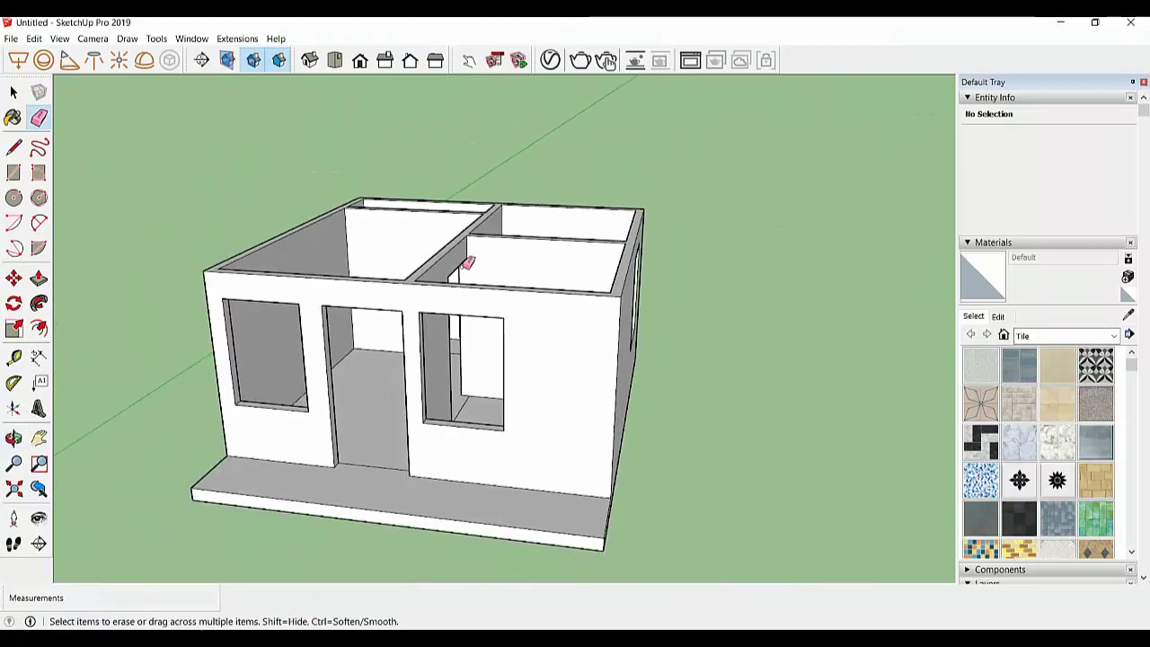
{"action": "scroll", "coordinate": [437, 378], "scroll_direction": "up", "scroll_amount": 1}
{"action": "mouse_move", "coordinate": [437, 377]}
{"action": "middle_mouse_down"}
{"action": "mouse_move", "coordinate": [441, 341]}
{"action": "mouse_move", "coordinate": [482, 385]}
{"action": "middle_mouse_up"}
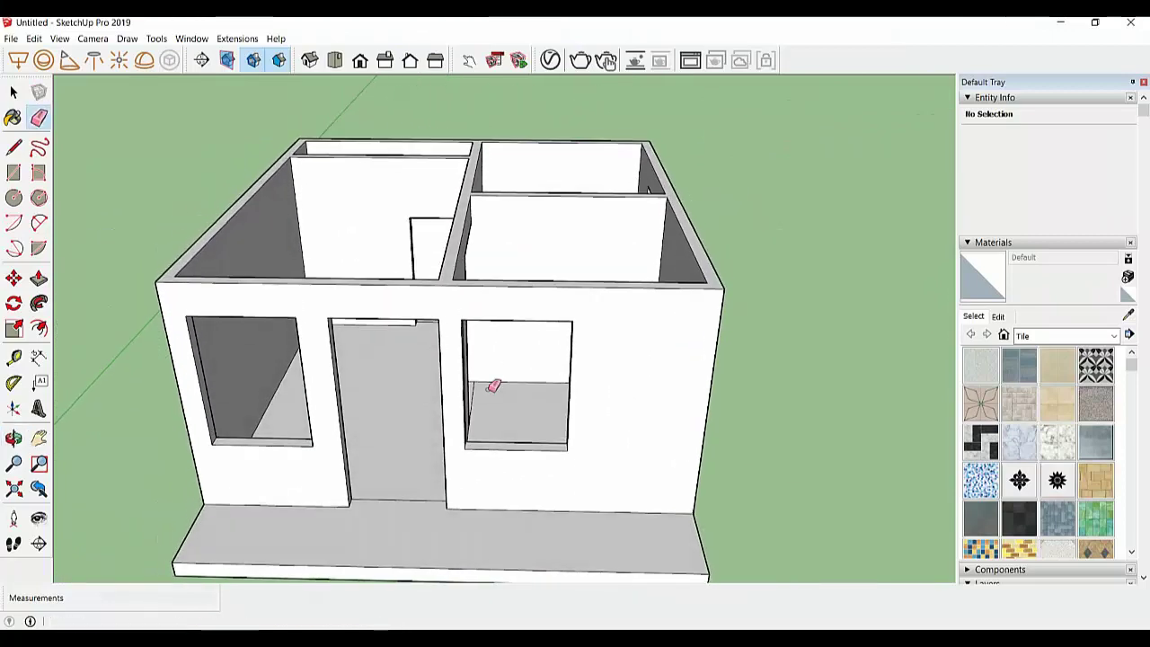
{"action": "mouse_move", "coordinate": [446, 239]}
{"action": "middle_mouse_down"}
{"action": "mouse_move", "coordinate": [450, 267]}
{"action": "mouse_move", "coordinate": [441, 237]}
{"action": "middle_mouse_up"}
{"action": "scroll", "coordinate": [441, 232], "scroll_direction": "down", "scroll_amount": 2}
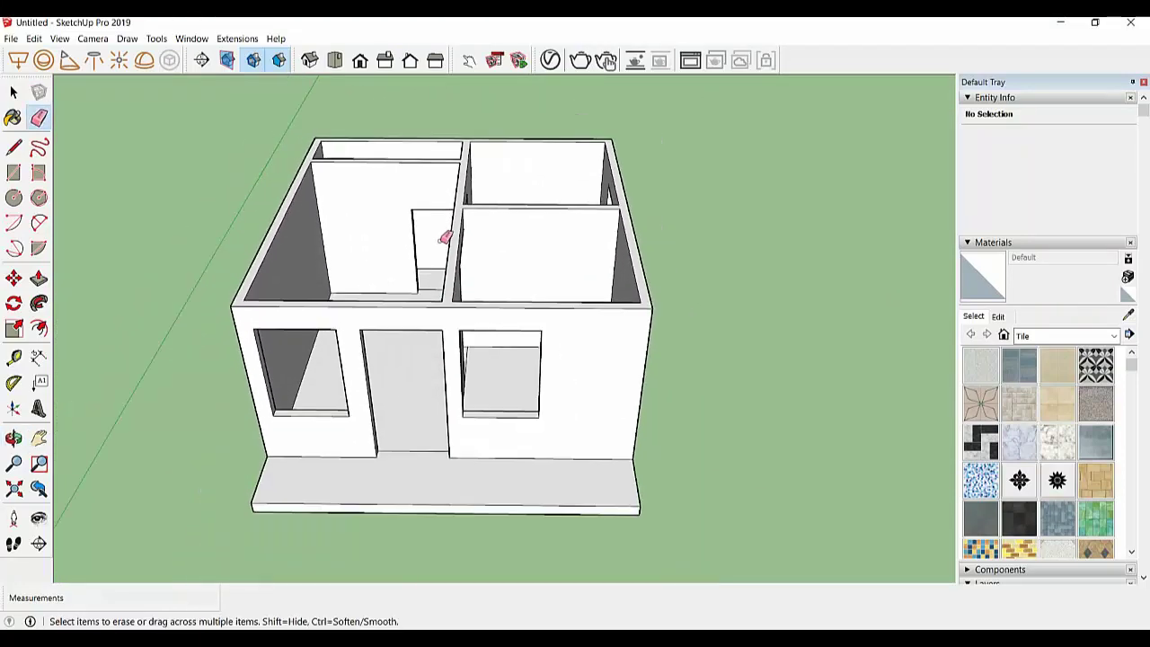
{"action": "scroll", "coordinate": [467, 181], "scroll_direction": "up", "scroll_amount": 3}
{"action": "middle_click_drag", "start_coordinate": [467, 181], "coordinate": [446, 218]}
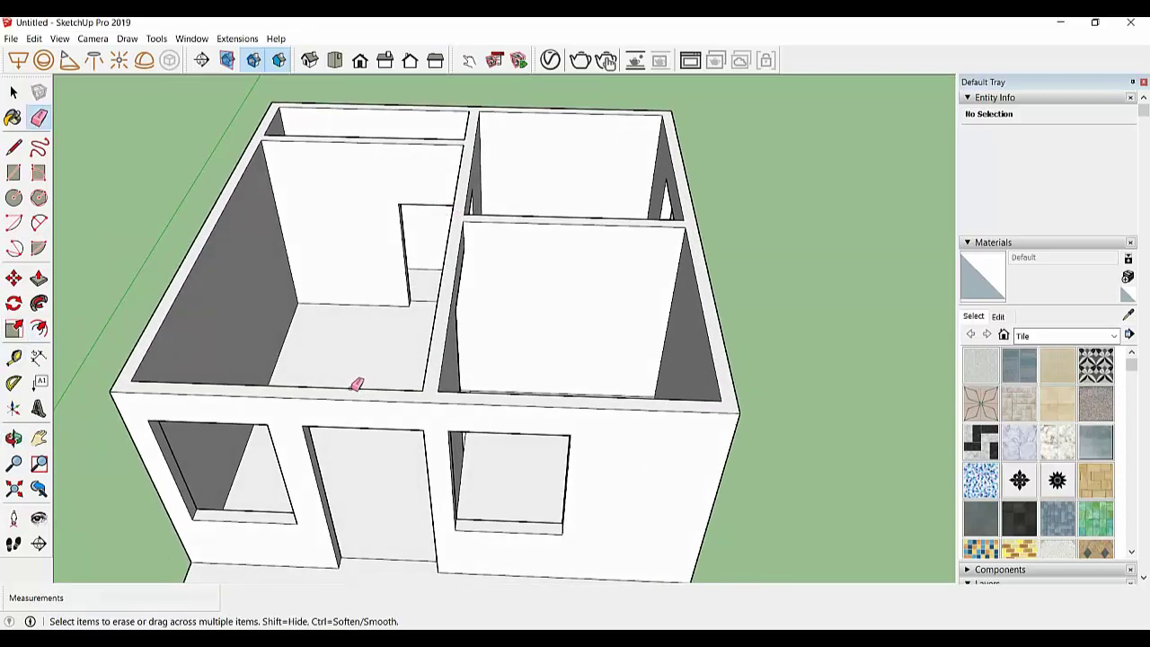
Group all the connected house geometry into one group
{"action": "left_click", "coordinate": [13, 92]}
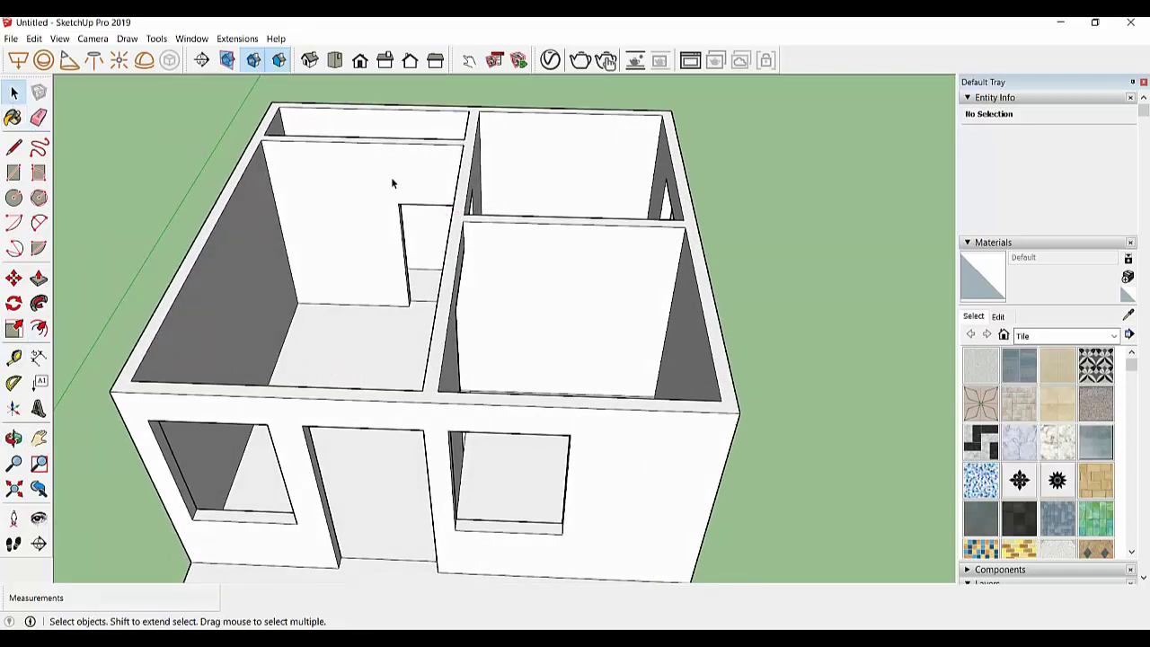
{"action": "middle_click_drag", "start_coordinate": [391, 177], "coordinate": [441, 164]}
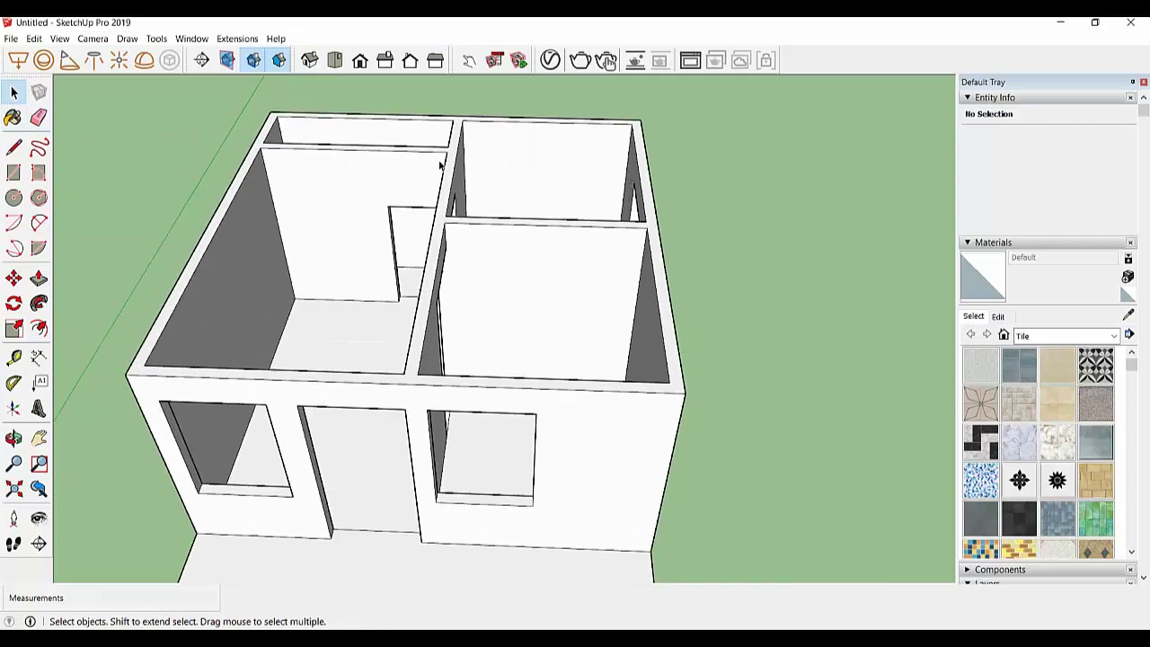
{"action": "triple_click", "coordinate": [325, 228]}
{"action": "right_click", "coordinate": [325, 228]}
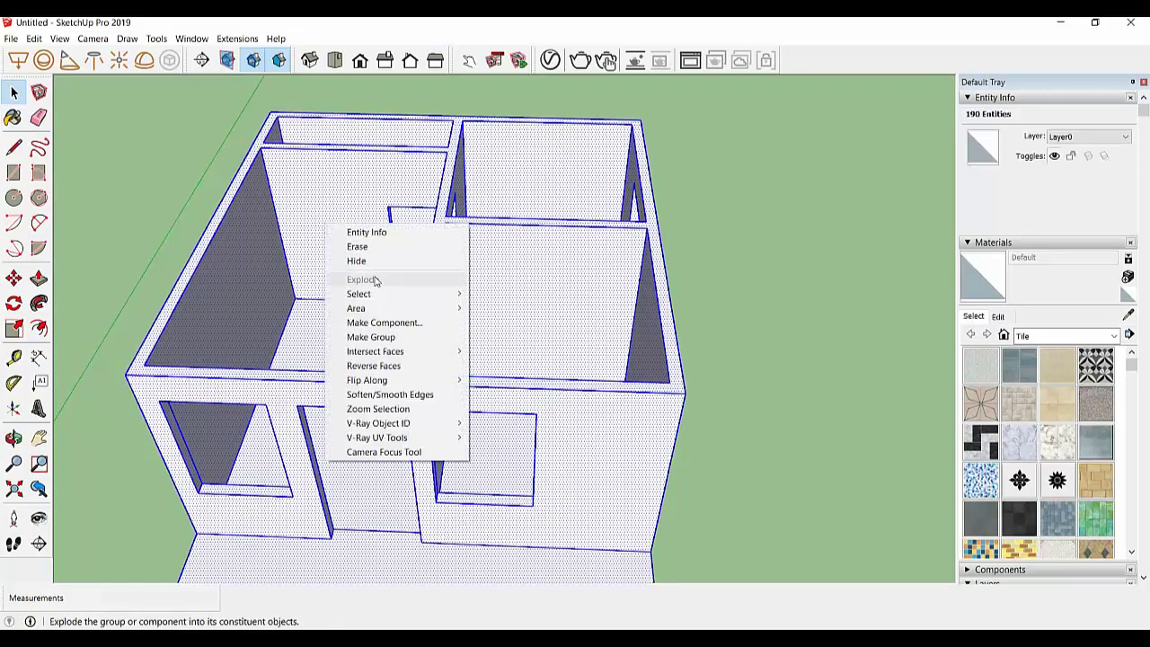
{"action": "left_click", "coordinate": [379, 339]}
{"action": "left_click", "coordinate": [107, 326]}
Raise the wall-top face 1.00 m with Push/Pull
{"action": "key", "text": "o"}
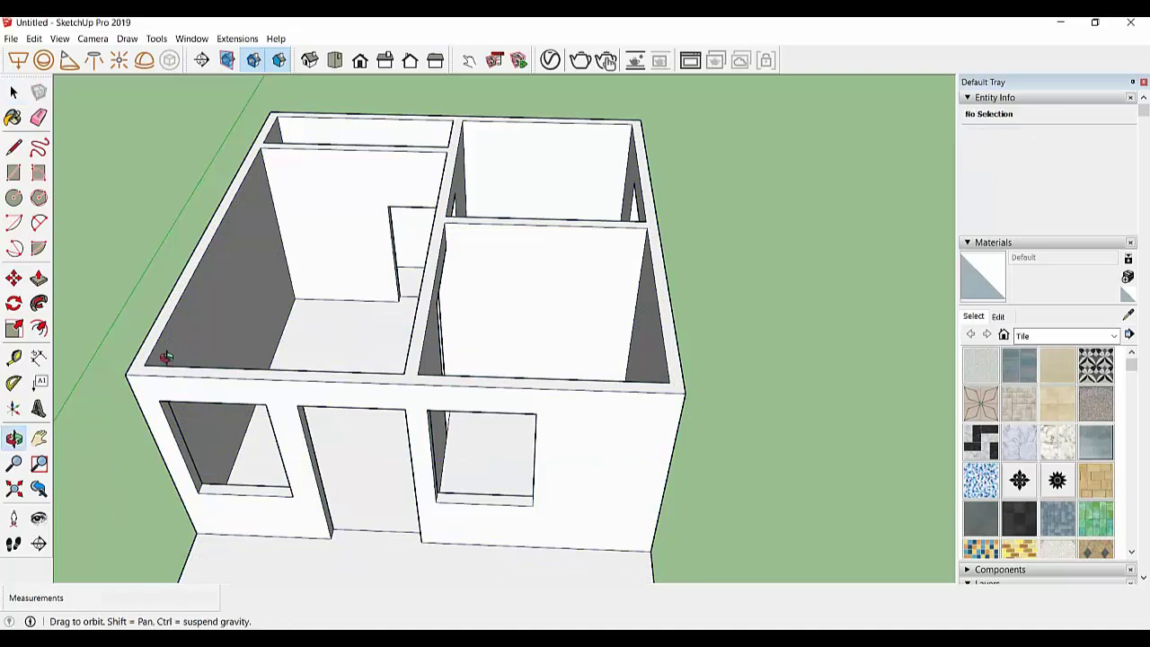
{"action": "mouse_move", "coordinate": [167, 357]}
{"action": "left_mouse_down"}
{"action": "mouse_move", "coordinate": [180, 392]}
{"action": "mouse_move", "coordinate": [159, 380]}
{"action": "left_mouse_up"}
{"action": "key", "text": "space"}
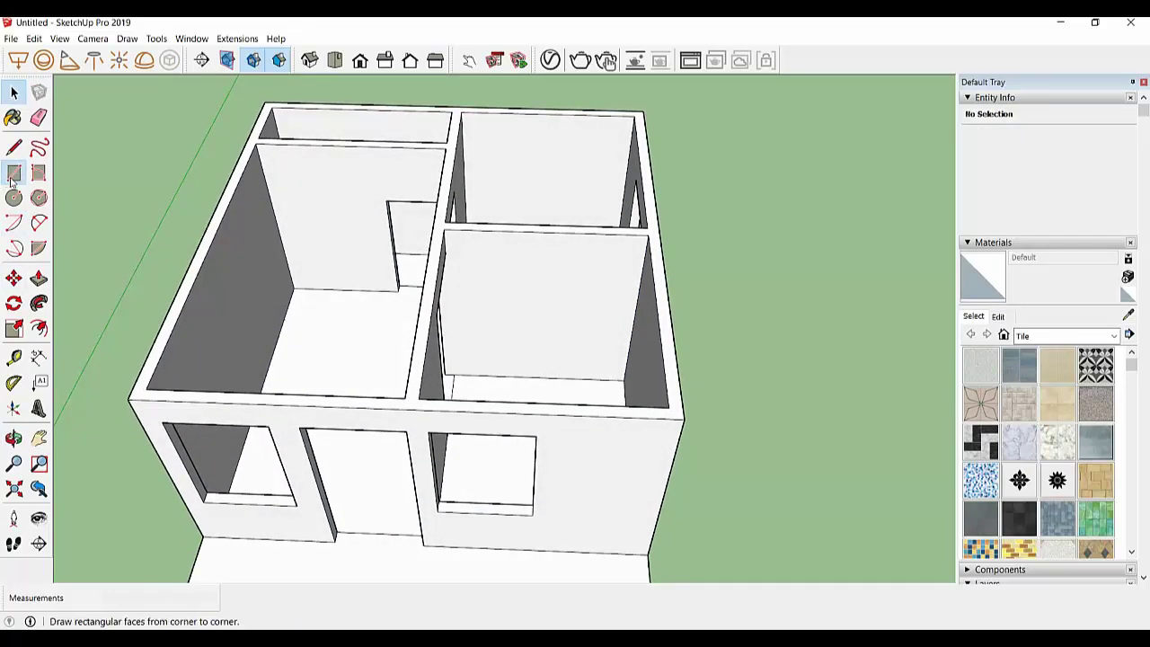
{"action": "left_click", "coordinate": [12, 173]}
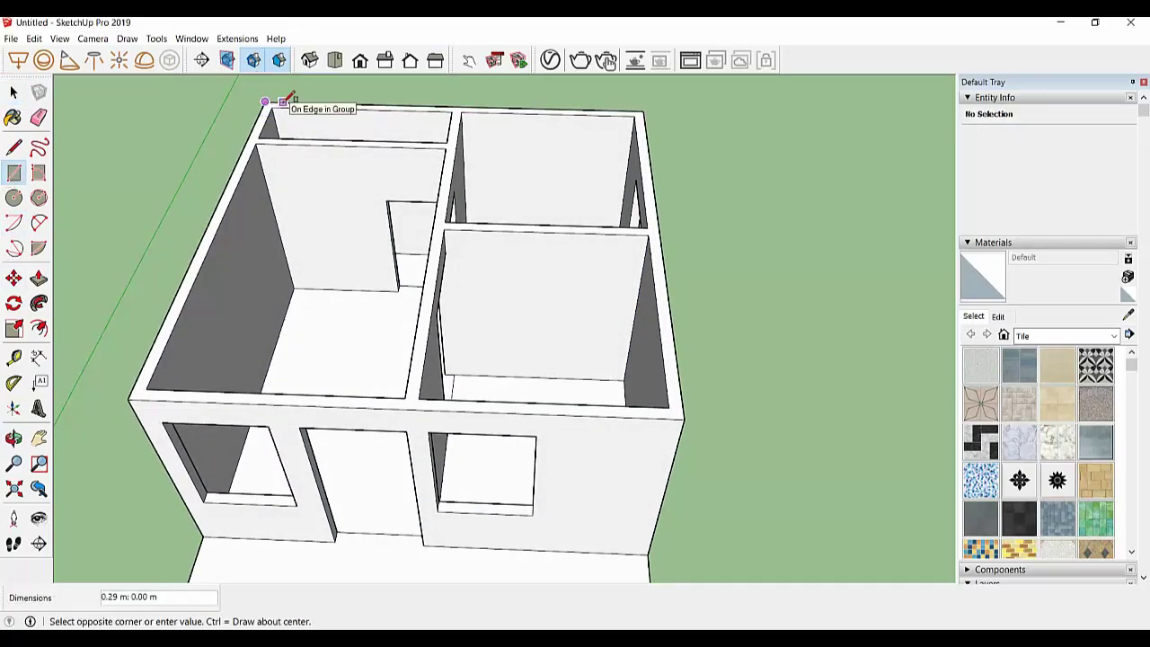
{"action": "key", "text": "space"}
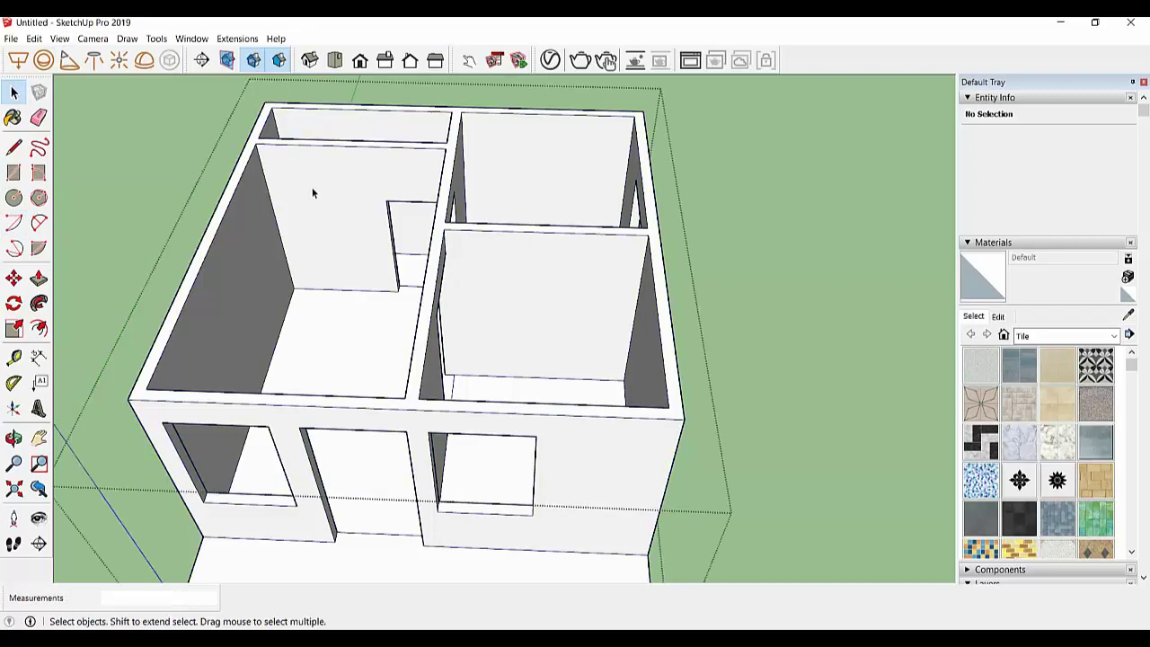
{"action": "mouse_move", "coordinate": [312, 192]}
{"action": "middle_mouse_down"}
{"action": "mouse_move", "coordinate": [321, 189]}
{"action": "mouse_move", "coordinate": [316, 204]}
{"action": "middle_mouse_up"}
{"action": "key", "text": "p"}
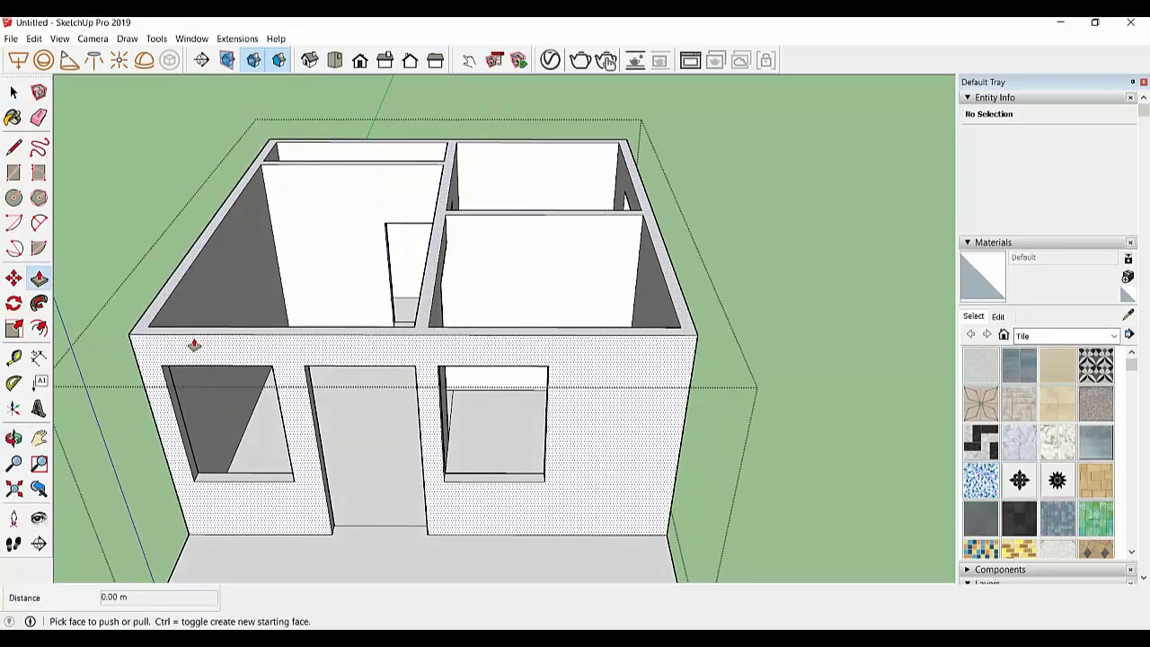
{"action": "left_click", "coordinate": [149, 332]}
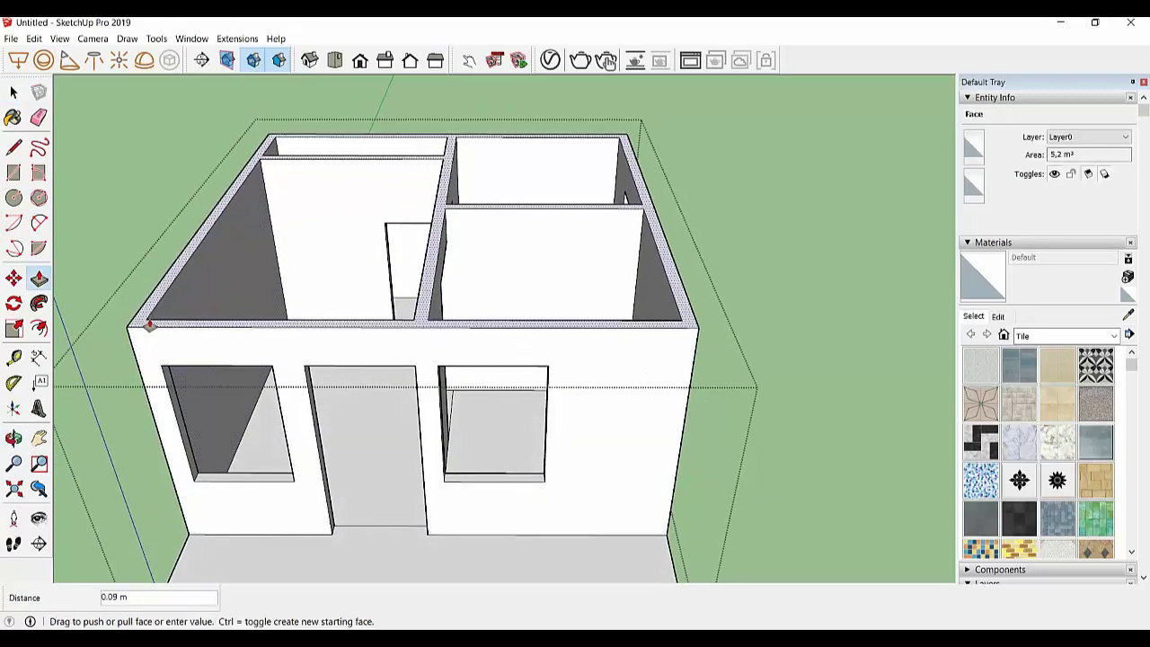
{"action": "key", "text": "Return"}
{"action": "mouse_move", "coordinate": [167, 326]}
{"action": "middle_mouse_down"}
{"action": "mouse_move", "coordinate": [398, 260]}
{"action": "mouse_move", "coordinate": [229, 260]}
{"action": "mouse_move", "coordinate": [313, 243]}
{"action": "mouse_move", "coordinate": [351, 260]}
{"action": "mouse_move", "coordinate": [255, 285]}
{"action": "mouse_move", "coordinate": [323, 329]}
{"action": "middle_mouse_up"}
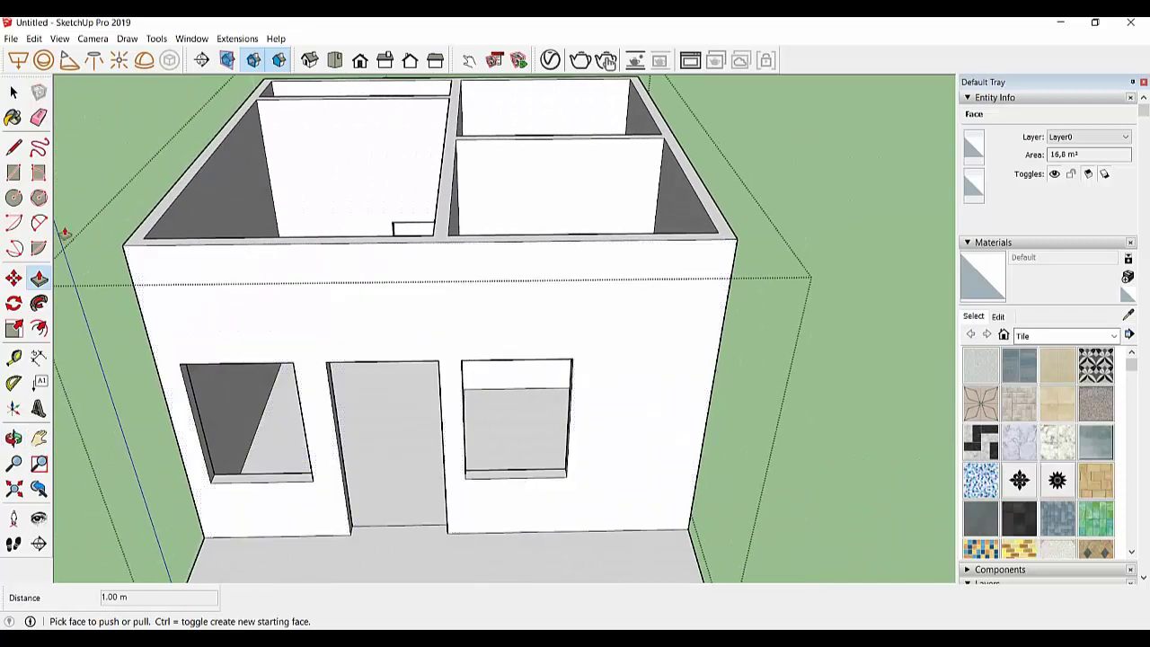
{"action": "left_click", "coordinate": [14, 151]}
{"action": "left_click", "coordinate": [13, 93]}
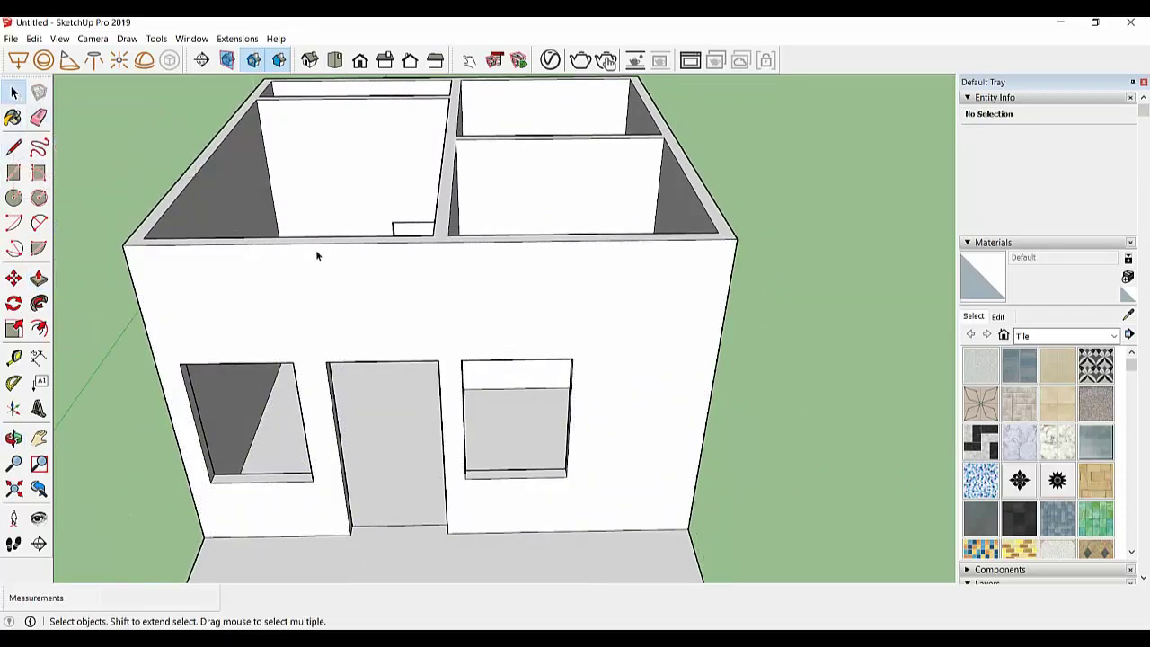
Draw a 6 m by 6 m rectangle across the wall tops
{"action": "middle_click_drag", "start_coordinate": [316, 256], "coordinate": [318, 293]}
{"action": "left_click", "coordinate": [14, 173]}
{"action": "scroll", "coordinate": [407, 375], "scroll_direction": "down", "scroll_amount": 2}
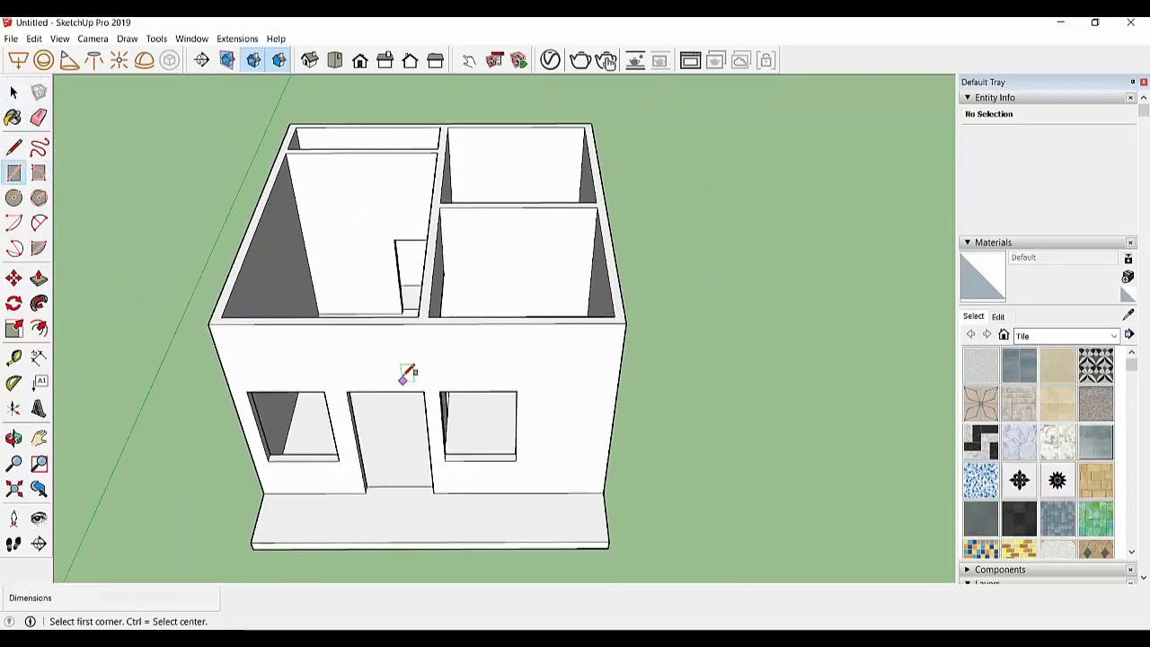
{"action": "left_click", "coordinate": [291, 123]}
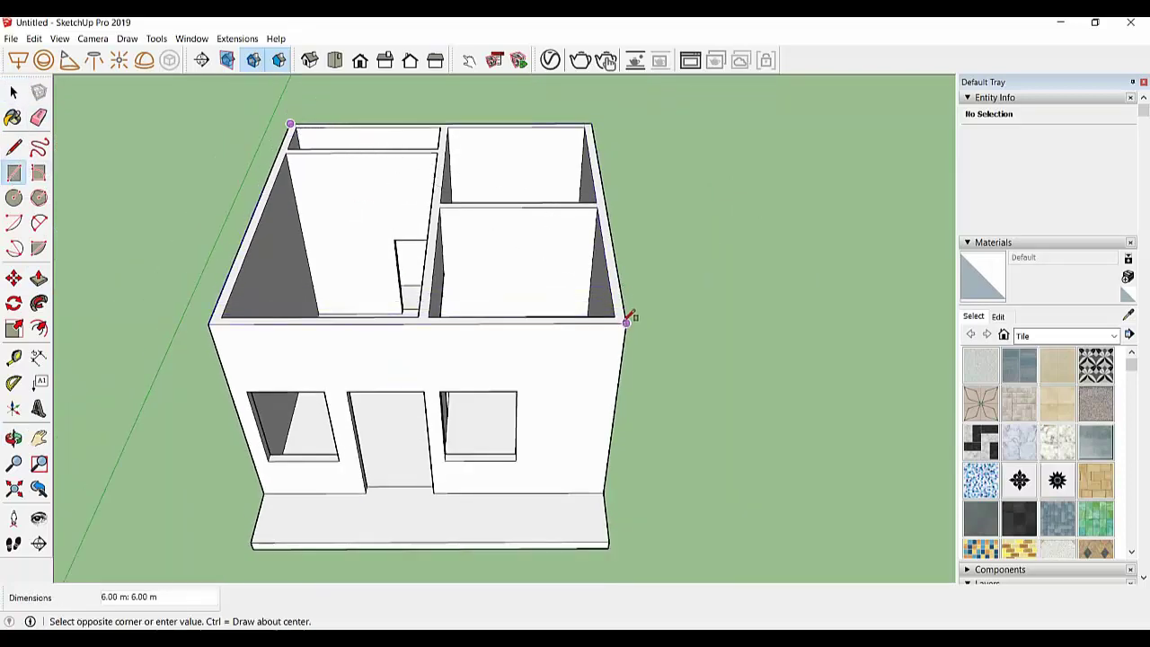
{"action": "left_click", "coordinate": [628, 315]}
{"action": "mouse_move", "coordinate": [623, 318]}
{"action": "middle_mouse_down"}
{"action": "mouse_move", "coordinate": [552, 341]}
{"action": "mouse_move", "coordinate": [195, 366]}
{"action": "middle_mouse_up"}
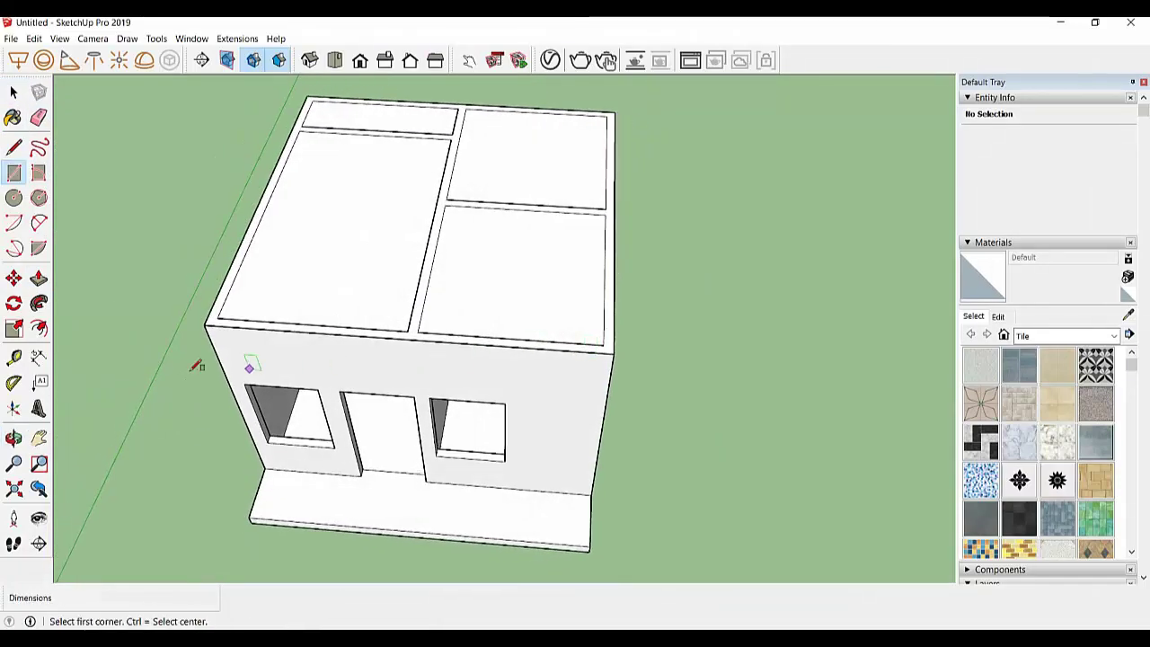
Offset the roof outline 0.15 m inward and select the inner roof face
{"action": "left_click", "coordinate": [39, 330]}
{"action": "left_click", "coordinate": [358, 279]}
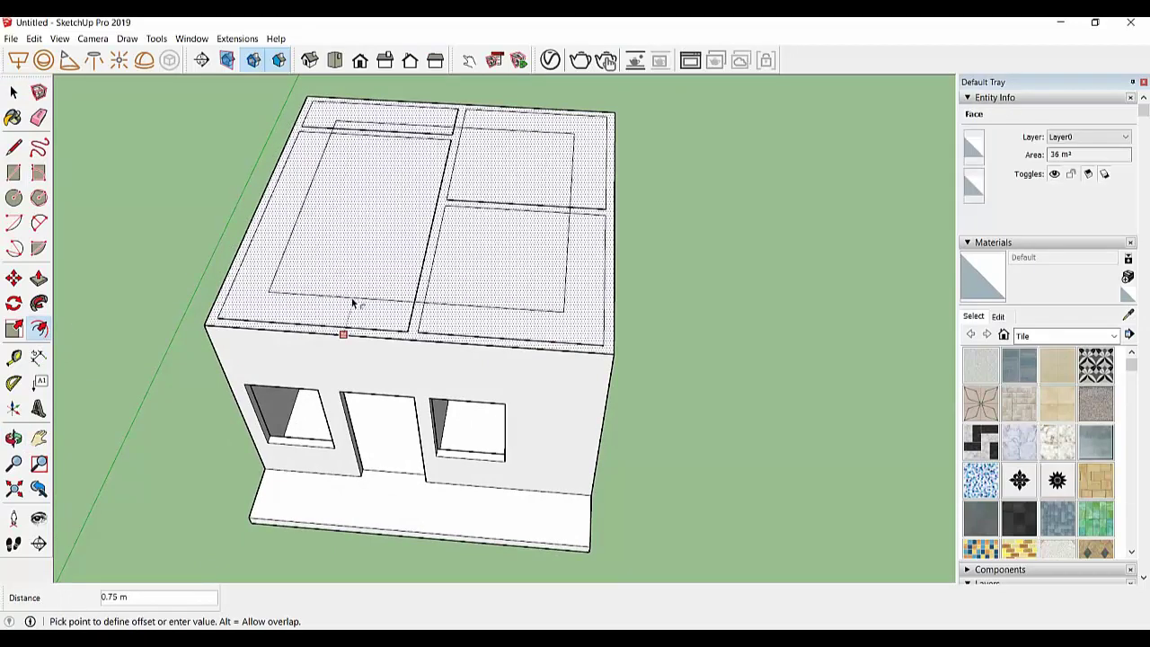
{"action": "key", "text": "Return"}
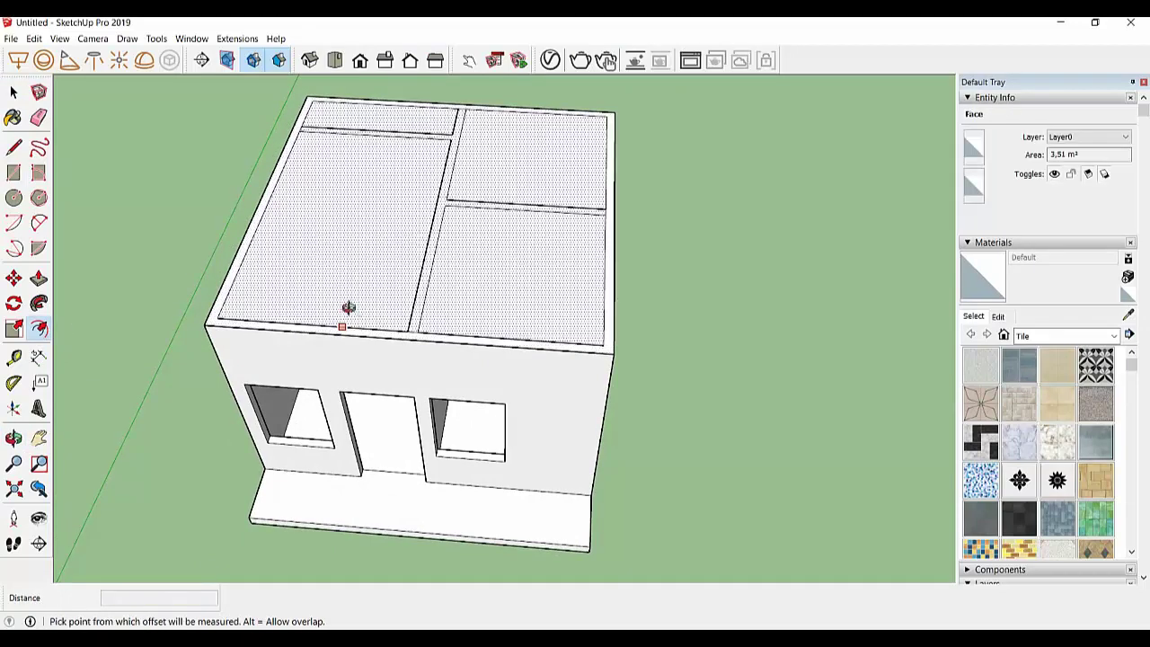
{"action": "middle_click_drag", "start_coordinate": [349, 308], "coordinate": [90, 167]}
{"action": "key", "text": "space"}
{"action": "left_click", "coordinate": [335, 250]}
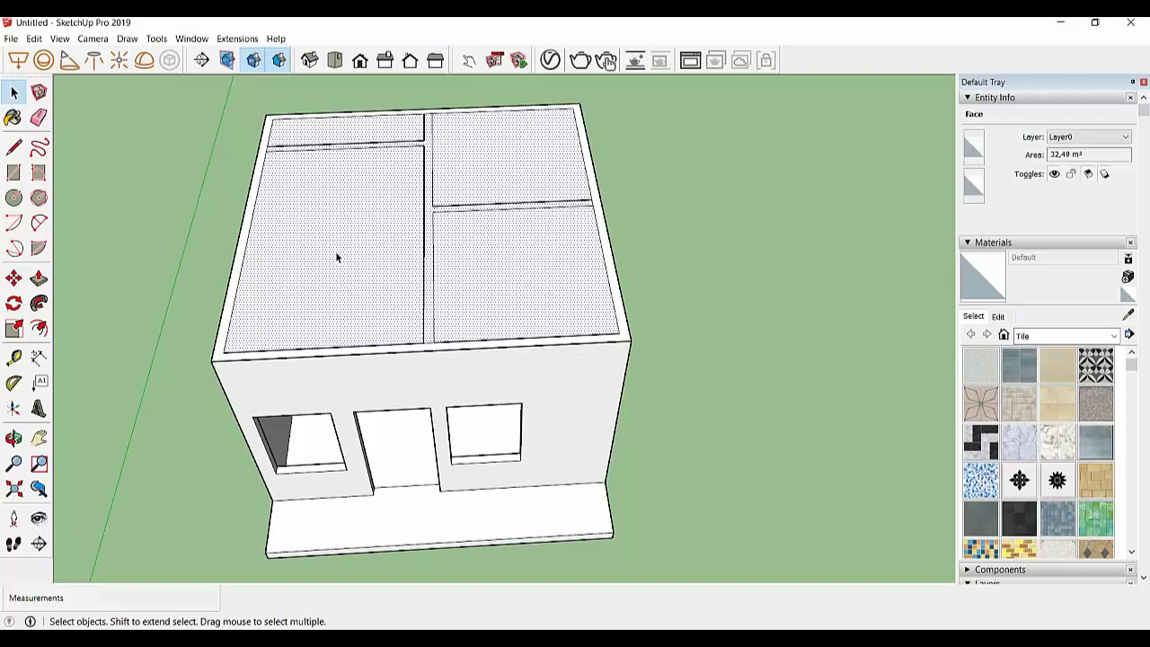
{"action": "mouse_move", "coordinate": [352, 262]}
{"action": "middle_mouse_down"}
{"action": "mouse_move", "coordinate": [309, 281]}
{"action": "mouse_move", "coordinate": [541, 210]}
{"action": "mouse_move", "coordinate": [541, 282]}
{"action": "middle_mouse_up"}
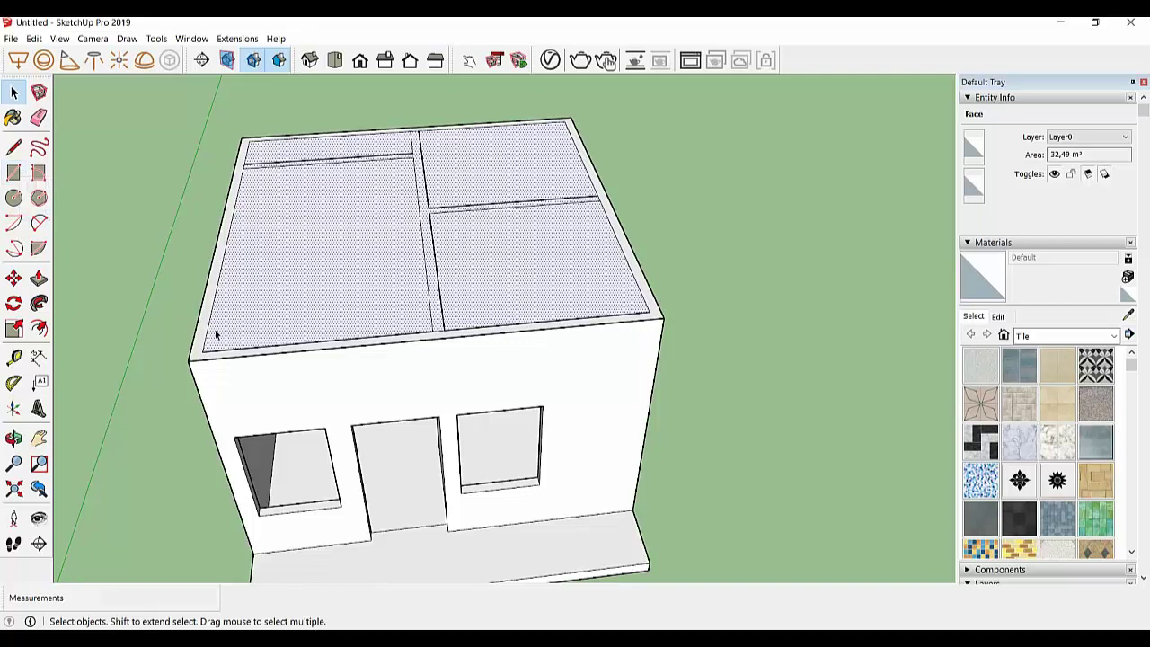
{"action": "mouse_move", "coordinate": [215, 334]}
{"action": "middle_mouse_down"}
{"action": "mouse_move", "coordinate": [300, 314]}
{"action": "mouse_move", "coordinate": [300, 288]}
{"action": "mouse_move", "coordinate": [193, 296]}
{"action": "middle_mouse_up"}
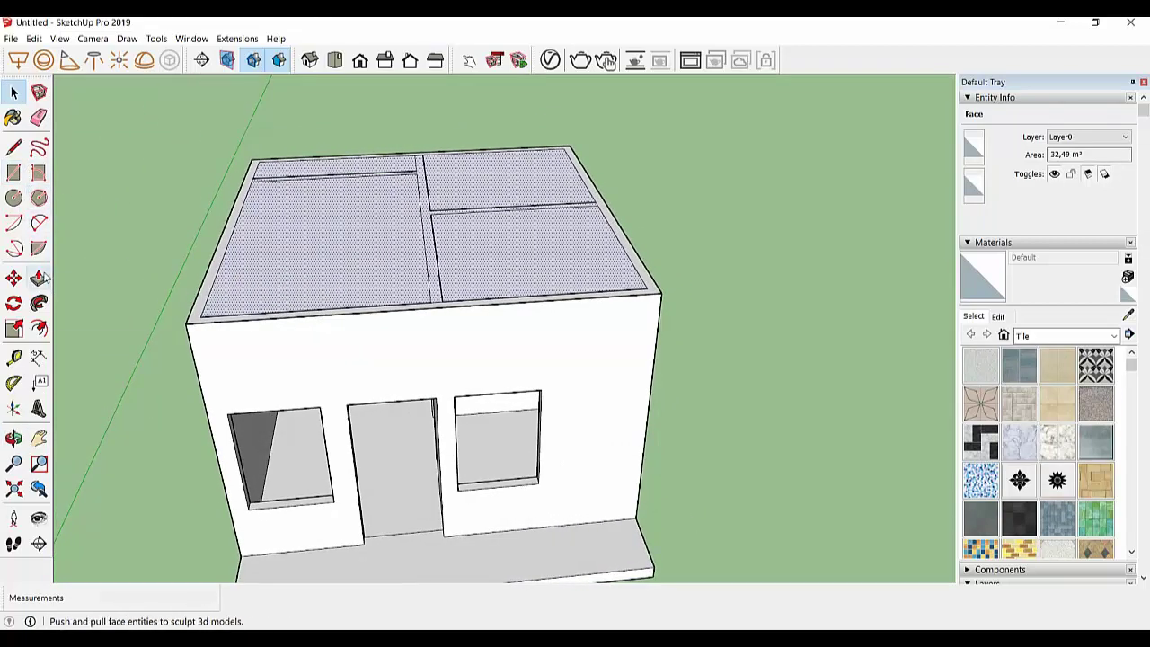
Push the roof face up 0.20 m into a slab
{"action": "left_click", "coordinate": [41, 277]}
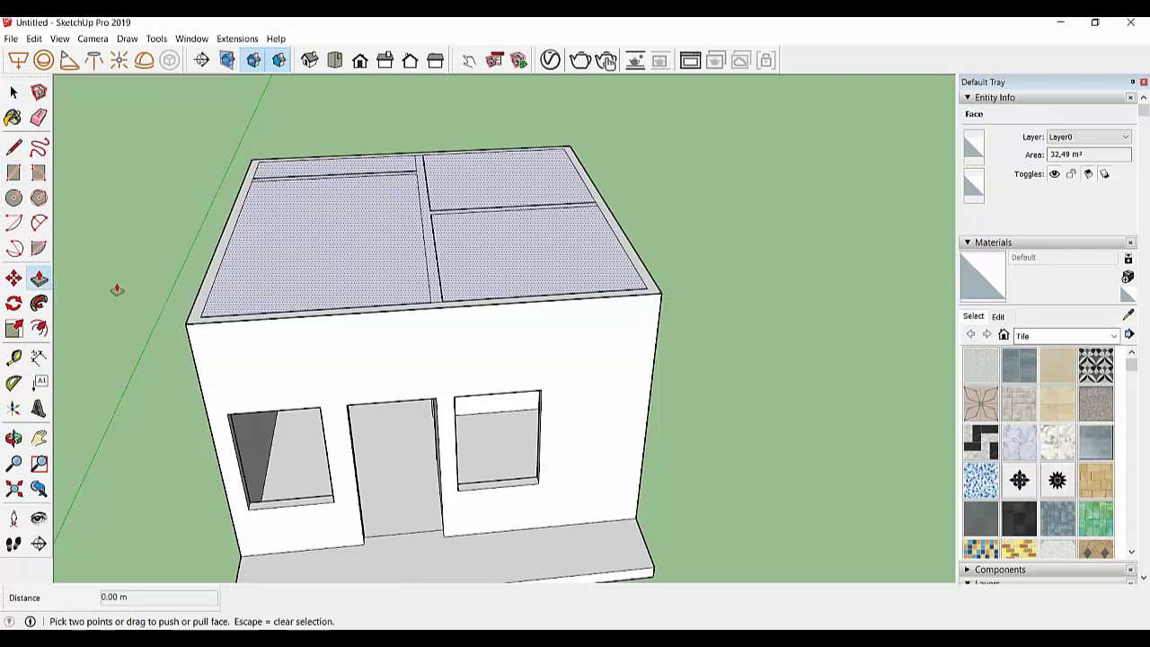
{"action": "key", "text": "Escape"}
{"action": "left_click", "coordinate": [220, 305]}
{"action": "type", "text": "0.2"}
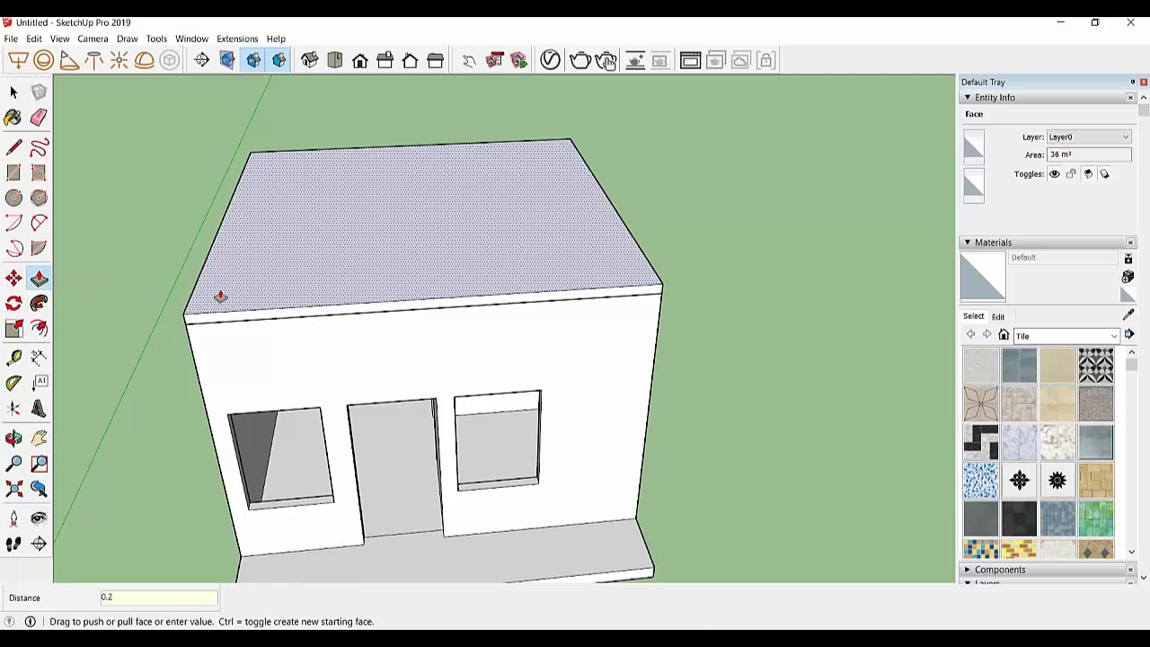
{"action": "key", "text": "Return"}
{"action": "mouse_move", "coordinate": [221, 295]}
{"action": "middle_mouse_down"}
{"action": "mouse_move", "coordinate": [254, 314]}
{"action": "mouse_move", "coordinate": [77, 225]}
{"action": "middle_mouse_up"}
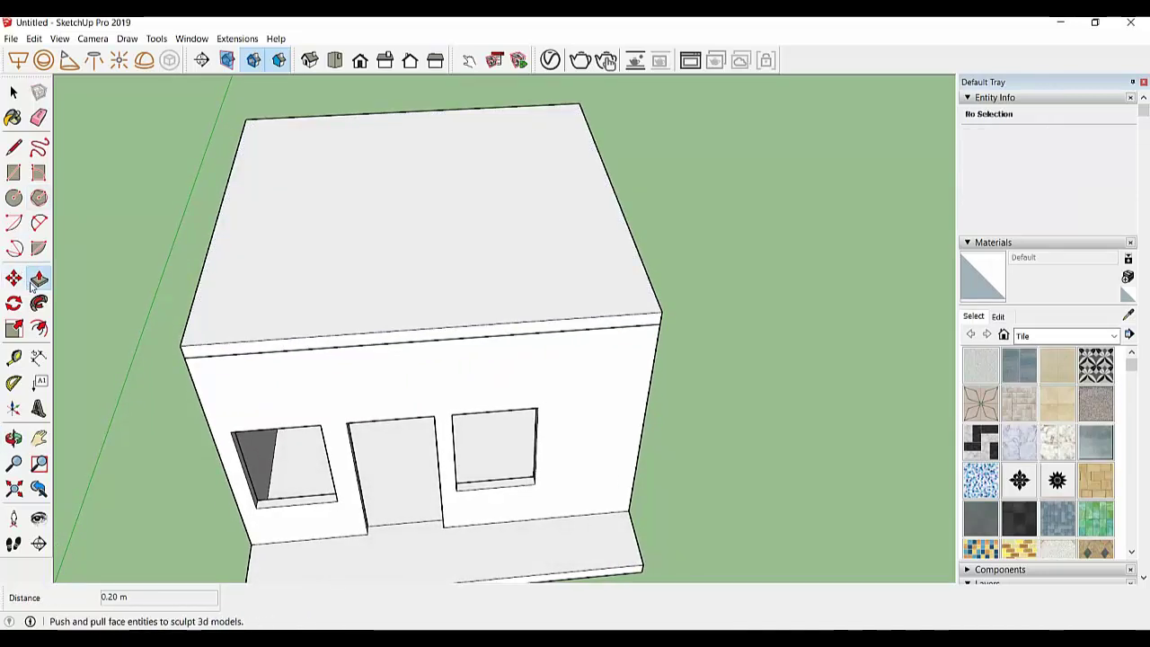
Offset a thin inward border ring on the roof's top face
{"action": "left_click", "coordinate": [39, 329]}
{"action": "left_click", "coordinate": [275, 339]}
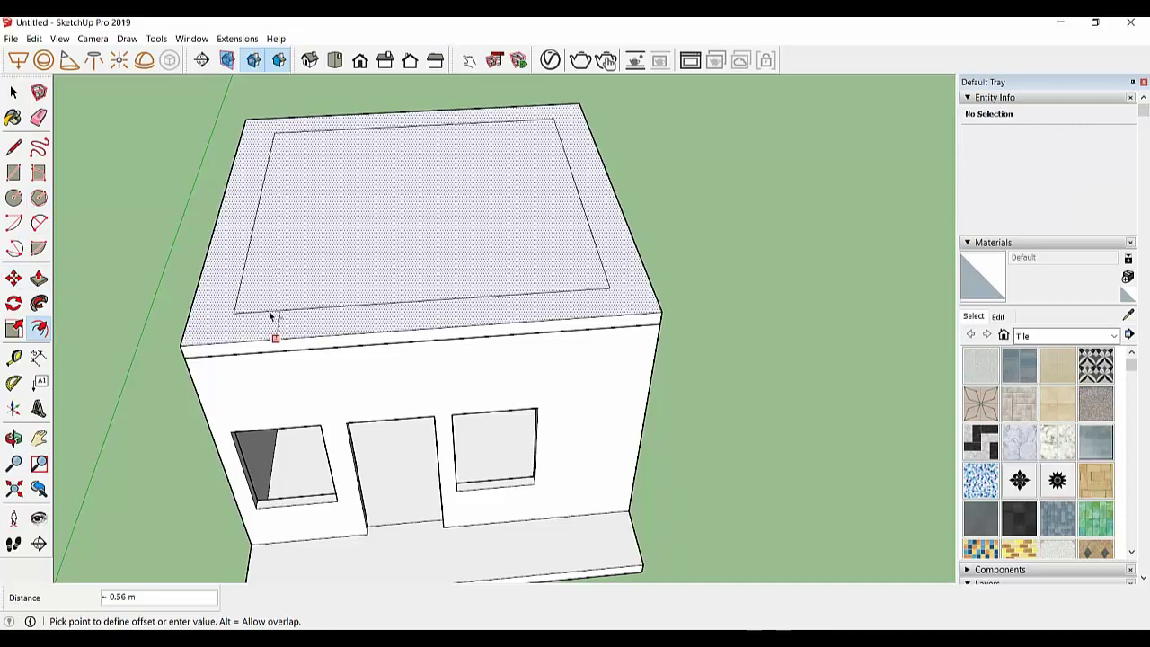
{"action": "left_click", "coordinate": [220, 338]}
{"action": "mouse_move", "coordinate": [233, 336]}
{"action": "middle_mouse_down"}
{"action": "mouse_move", "coordinate": [282, 237]}
{"action": "mouse_move", "coordinate": [416, 162]}
{"action": "mouse_move", "coordinate": [344, 191]}
{"action": "mouse_move", "coordinate": [316, 249]}
{"action": "middle_mouse_up"}
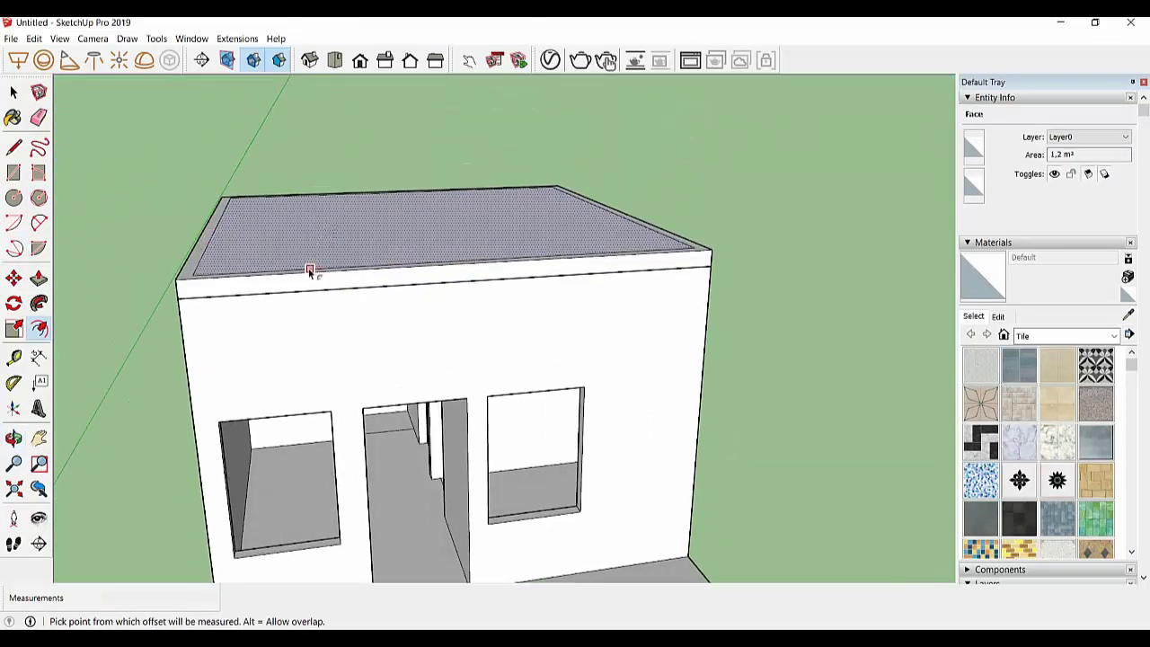
{"action": "key", "text": "Escape"}
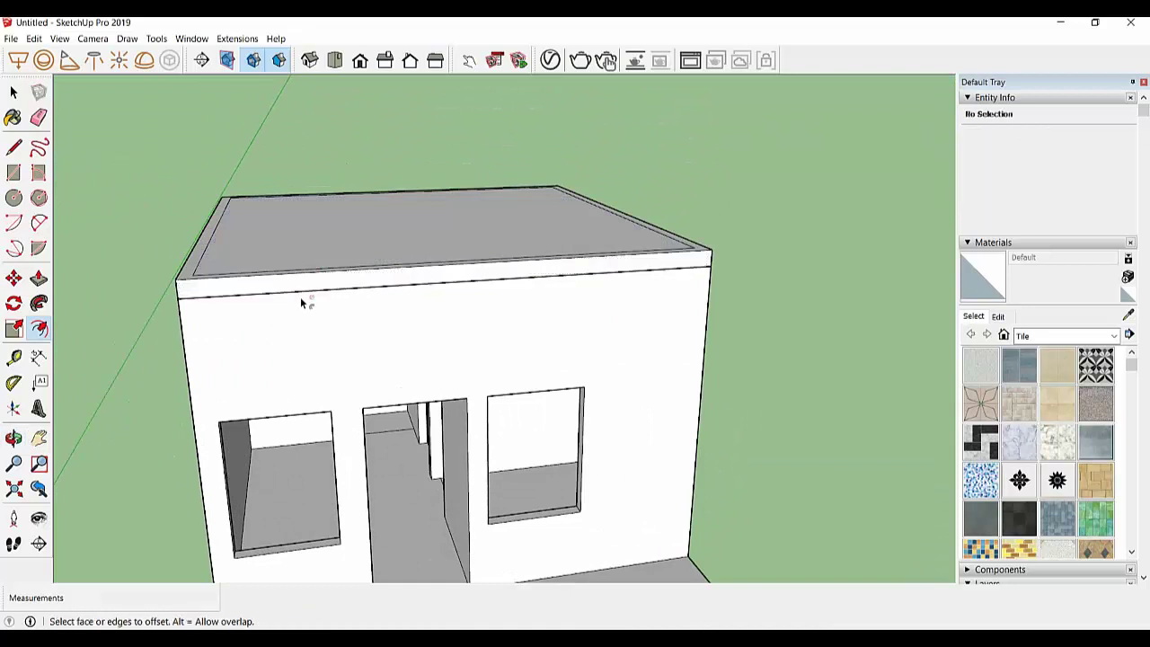
{"action": "mouse_move", "coordinate": [301, 301]}
{"action": "middle_mouse_down"}
{"action": "mouse_move", "coordinate": [267, 300]}
{"action": "mouse_move", "coordinate": [267, 347]}
{"action": "mouse_move", "coordinate": [226, 321]}
{"action": "middle_mouse_up"}
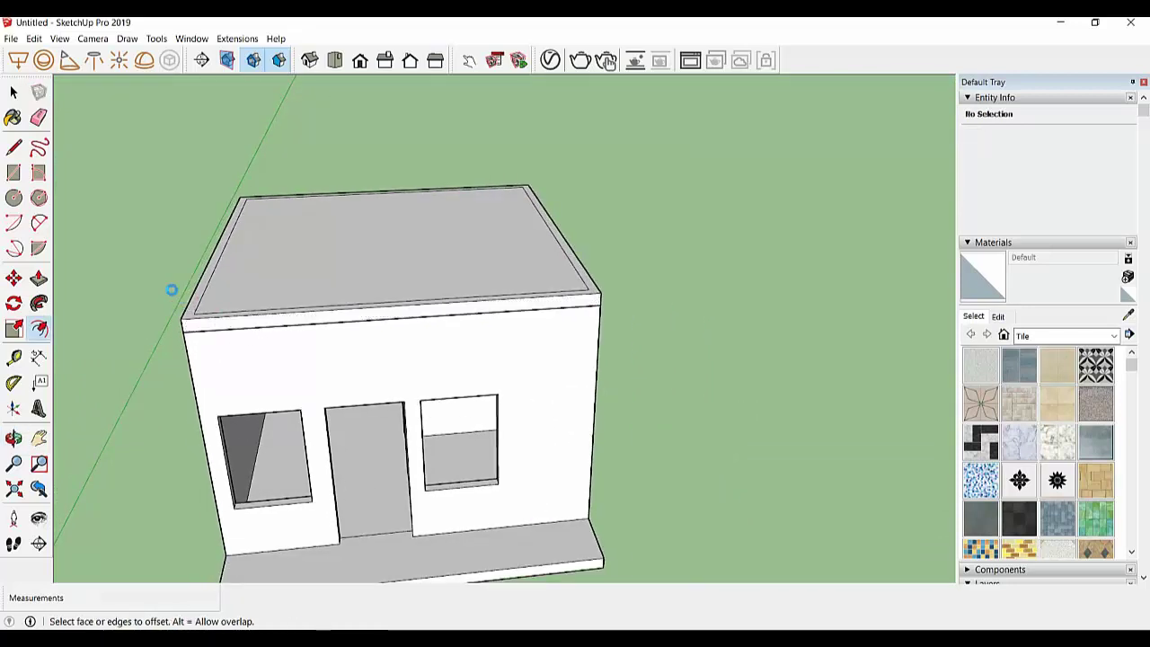
{"action": "mouse_move", "coordinate": [164, 269]}
{"action": "middle_mouse_down"}
{"action": "mouse_move", "coordinate": [221, 303]}
{"action": "mouse_move", "coordinate": [108, 351]}
{"action": "middle_mouse_up"}
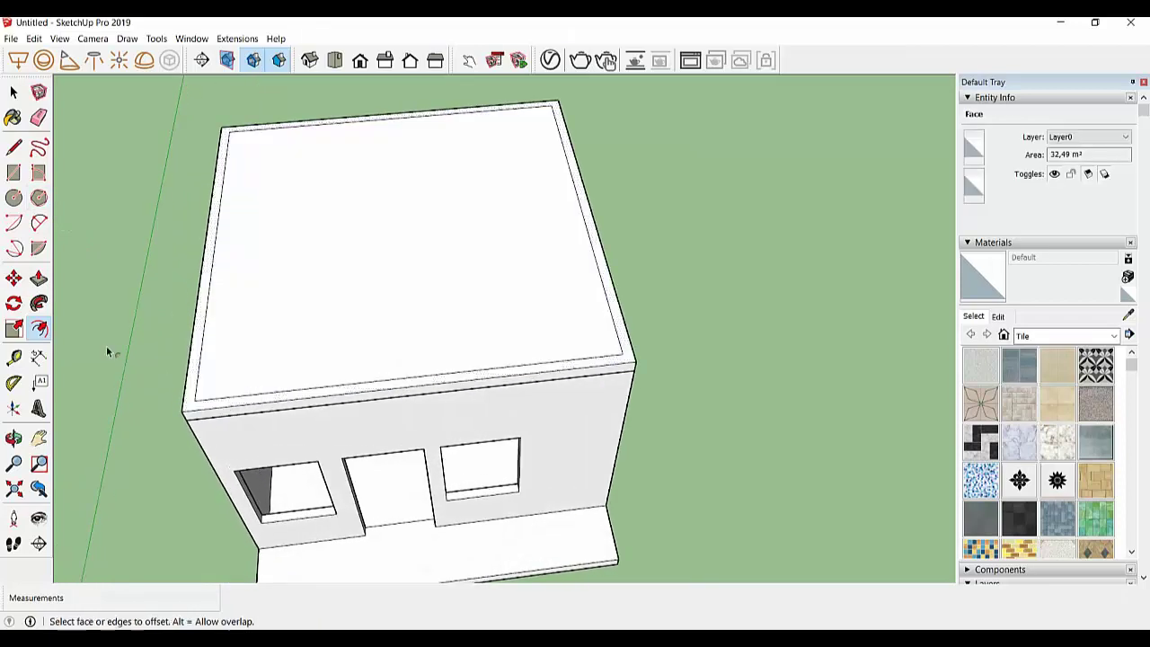
Draw a line from one roof side's midpoint to the opposite side, halving the inner face
{"action": "left_click", "coordinate": [13, 146]}
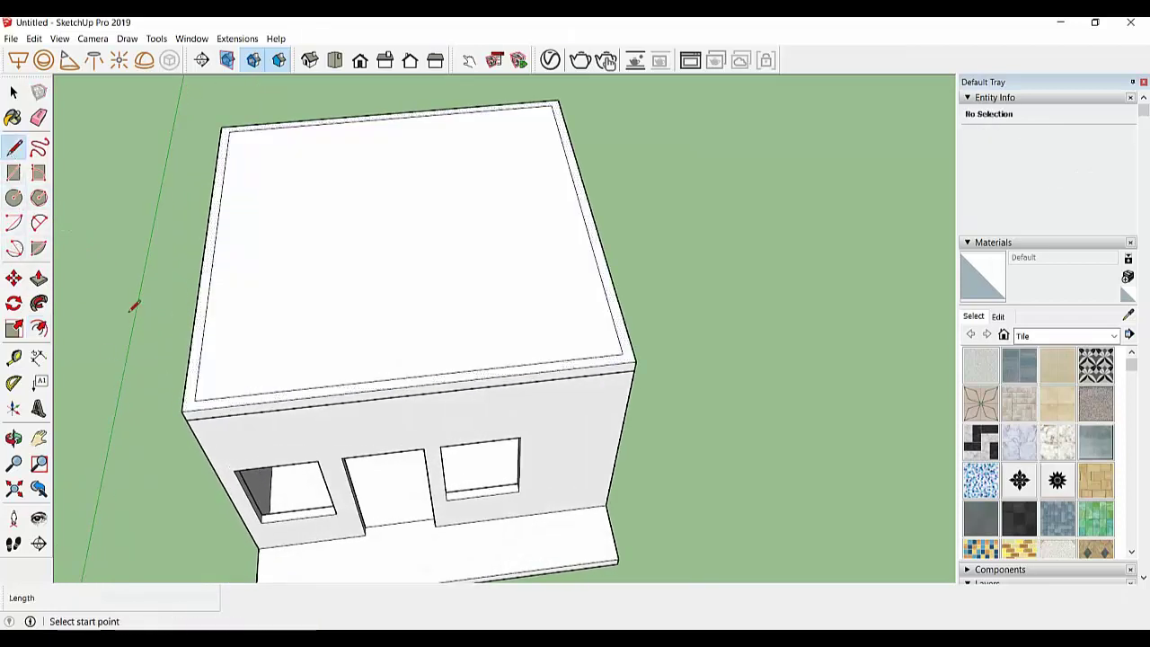
{"action": "left_click", "coordinate": [194, 400]}
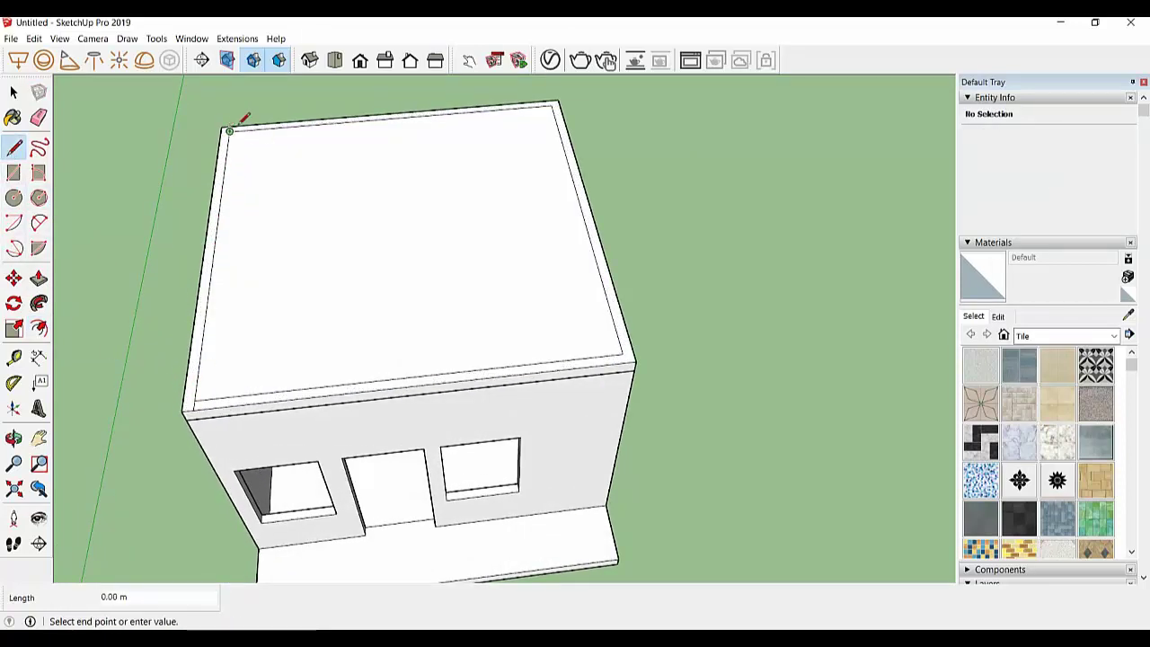
{"action": "scroll", "coordinate": [233, 117], "scroll_direction": "up", "scroll_amount": 3}
{"action": "scroll", "coordinate": [236, 119], "scroll_direction": "down", "scroll_amount": 3}
{"action": "scroll", "coordinate": [233, 107], "scroll_direction": "up", "scroll_amount": 1}
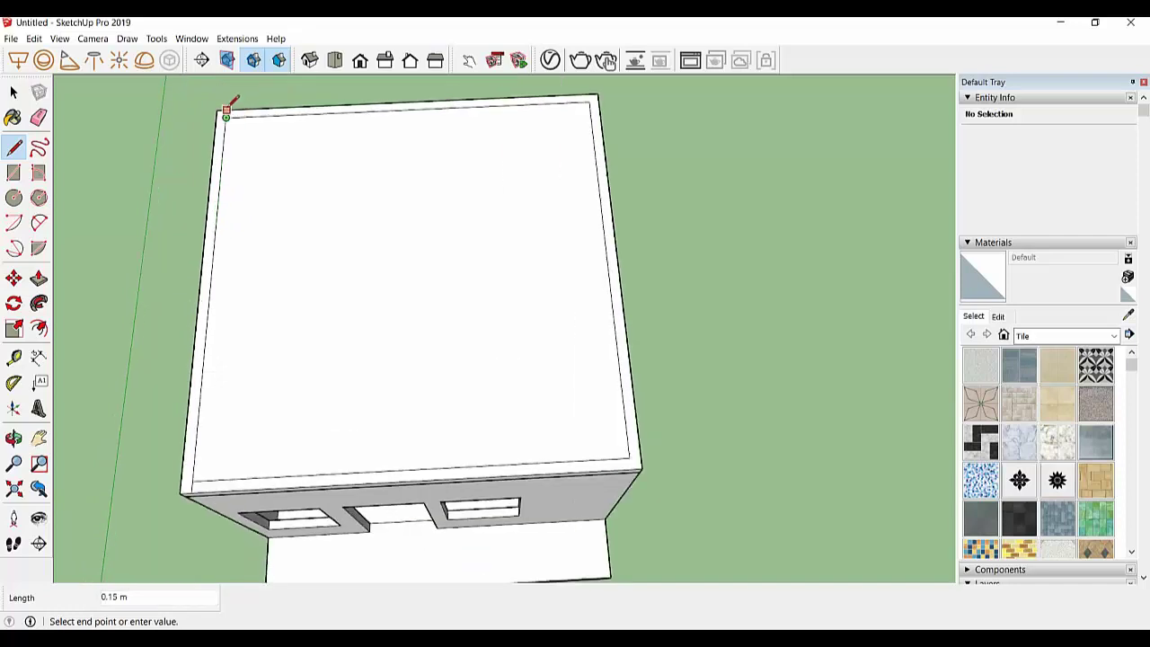
{"action": "left_click", "coordinate": [590, 101]}
{"action": "key", "text": "Escape"}
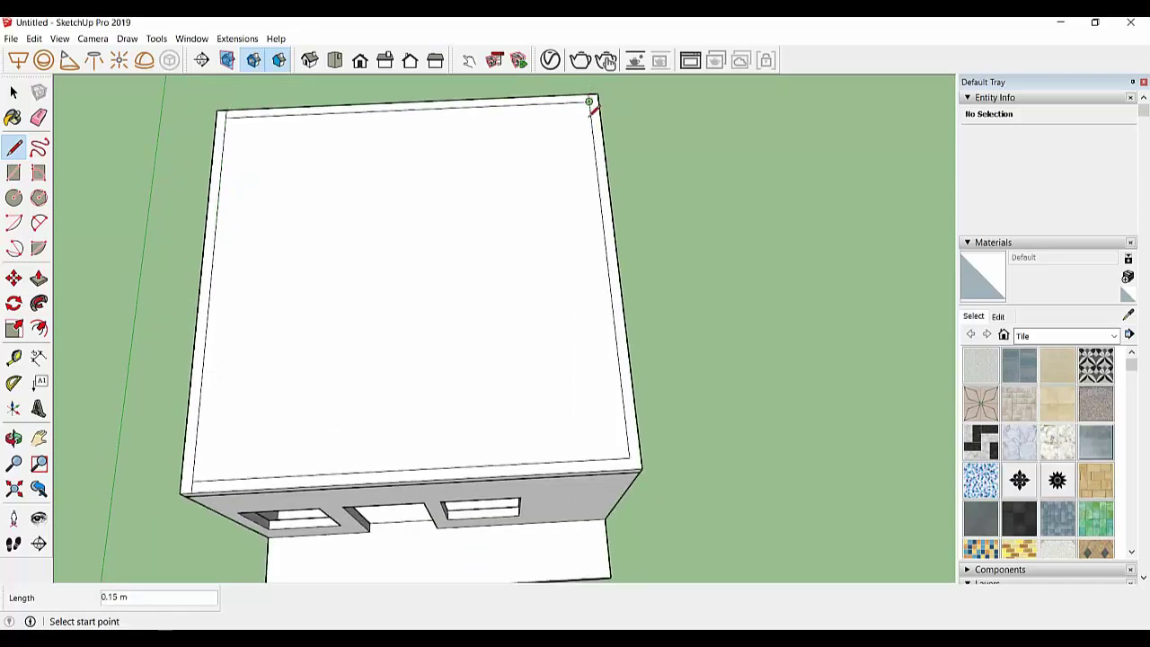
{"action": "middle_click_drag", "start_coordinate": [638, 463], "coordinate": [530, 364]}
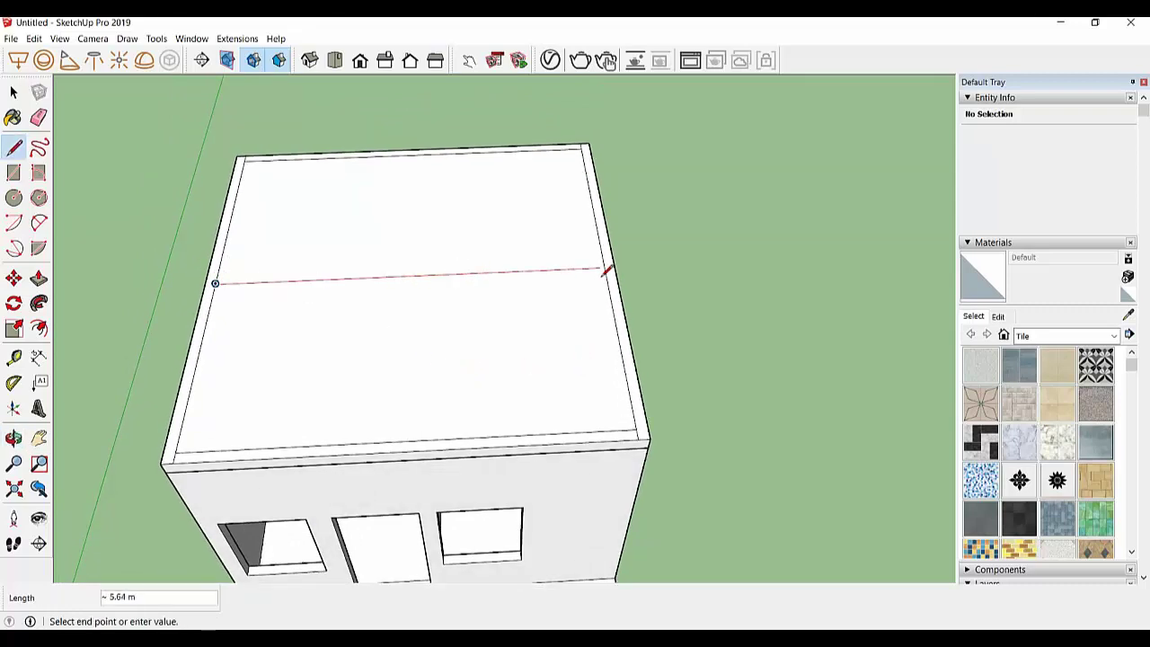
{"action": "left_click", "coordinate": [485, 255]}
{"action": "middle_click_drag", "start_coordinate": [485, 255], "coordinate": [275, 180]}
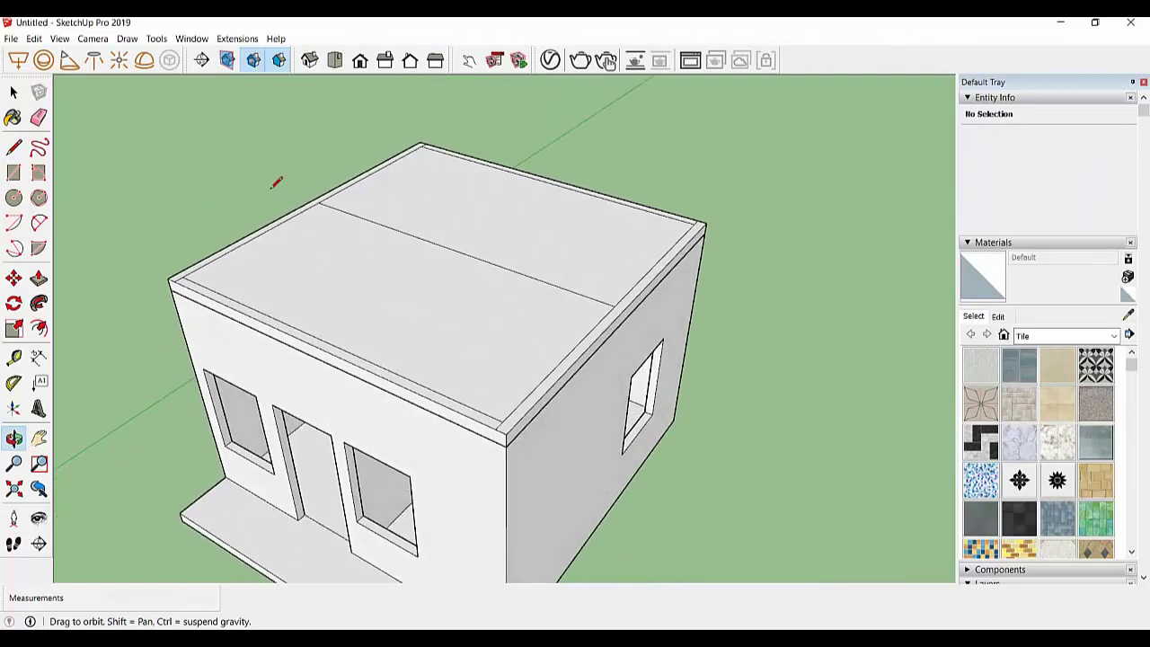
{"action": "middle_click_drag", "start_coordinate": [395, 224], "coordinate": [565, 187]}
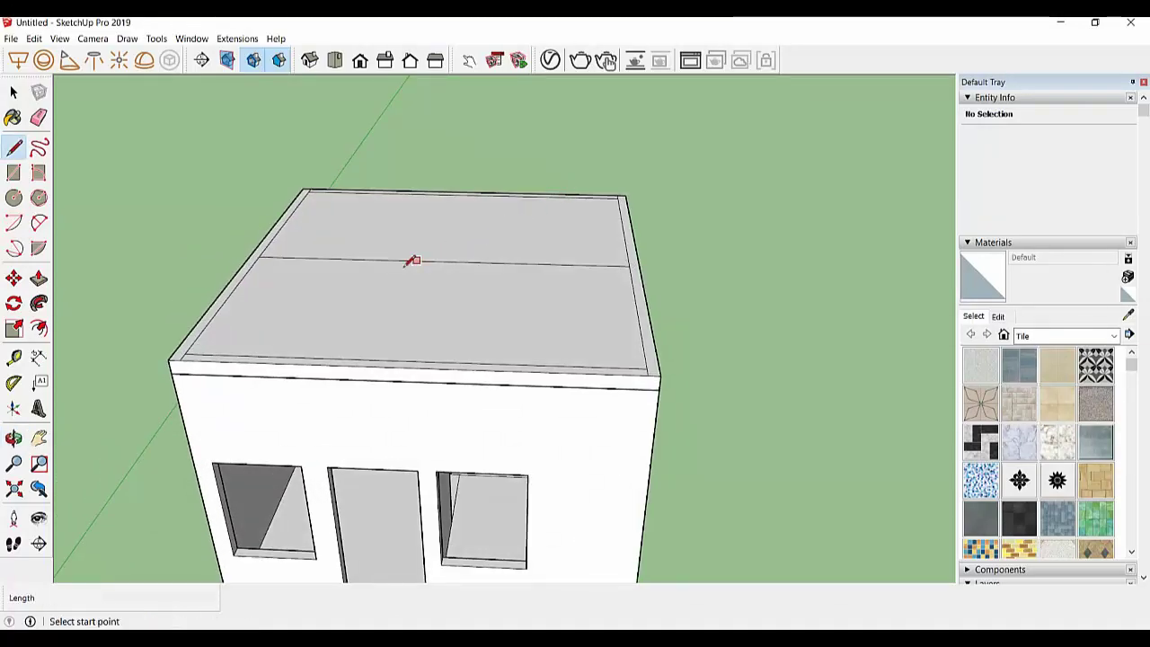
{"action": "mouse_move", "coordinate": [294, 307]}
{"action": "middle_mouse_down"}
{"action": "mouse_move", "coordinate": [236, 318]}
{"action": "mouse_move", "coordinate": [247, 323]}
{"action": "middle_mouse_up"}
Raise the left and front roof-border faces 2 m into parapet walls
{"action": "key", "text": "p"}
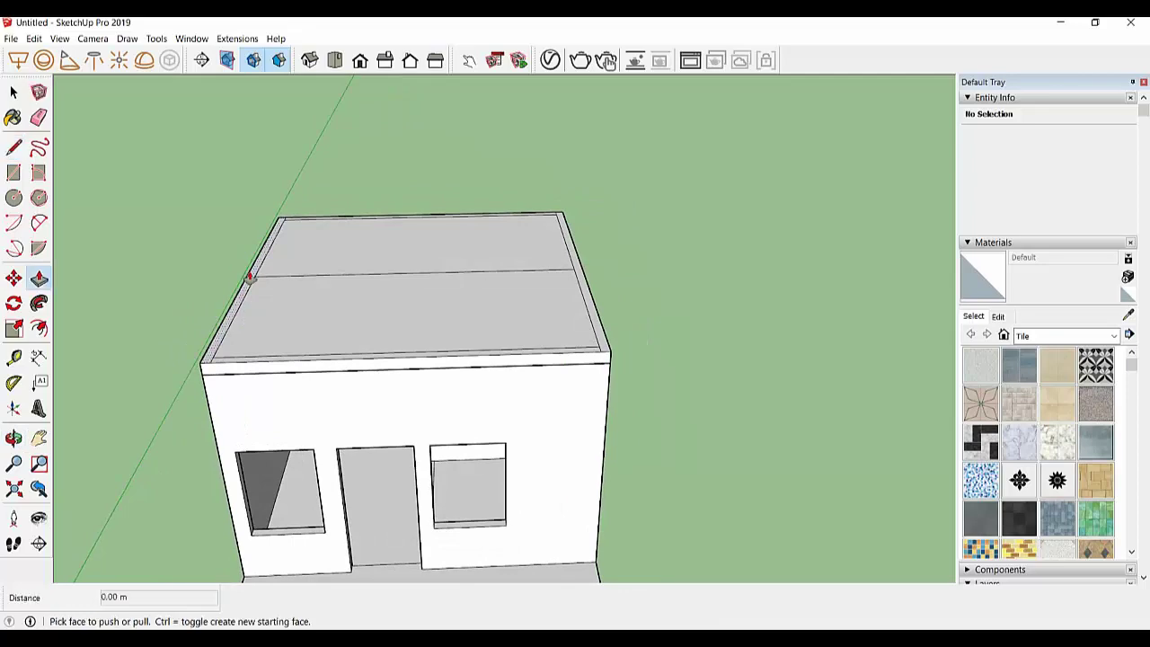
{"action": "left_click", "coordinate": [251, 279]}
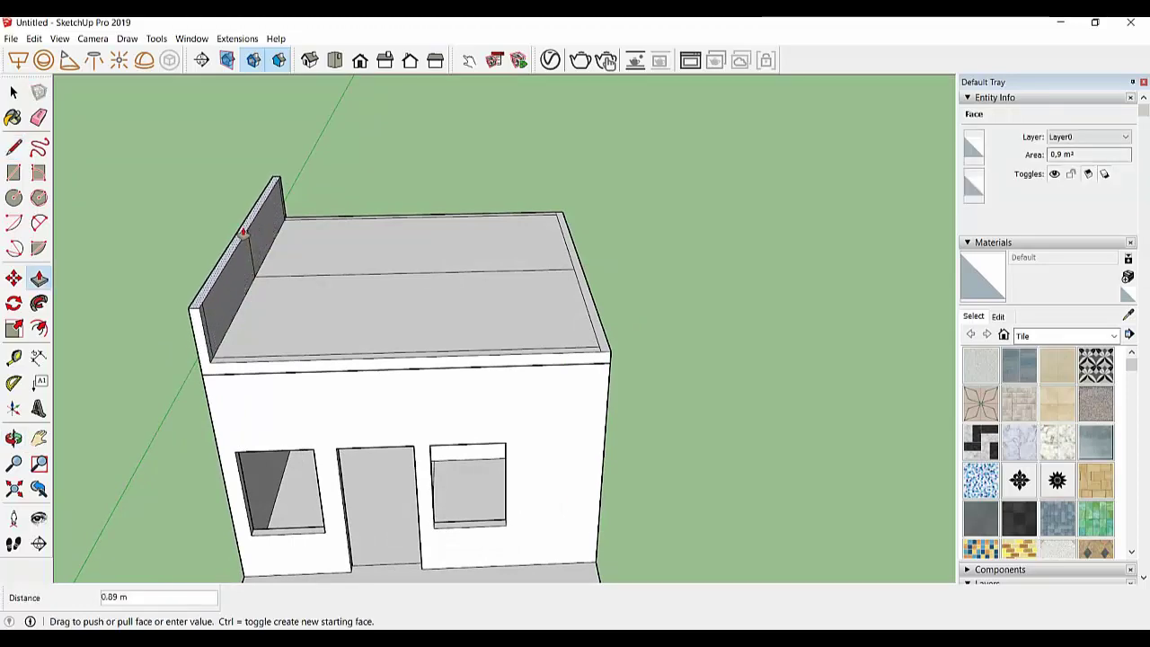
{"action": "key", "text": "Return"}
{"action": "mouse_move", "coordinate": [441, 275]}
{"action": "middle_mouse_down"}
{"action": "mouse_move", "coordinate": [190, 225]}
{"action": "mouse_move", "coordinate": [555, 305]}
{"action": "middle_mouse_up"}
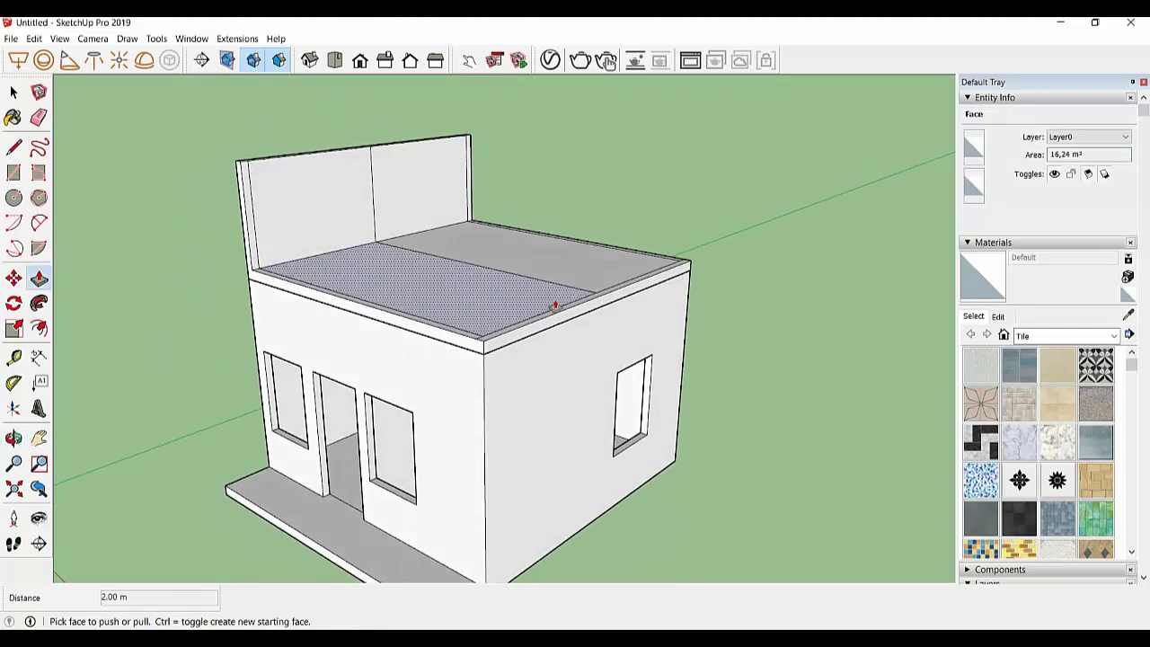
{"action": "left_click", "coordinate": [550, 312]}
{"action": "type", "text": "2"}
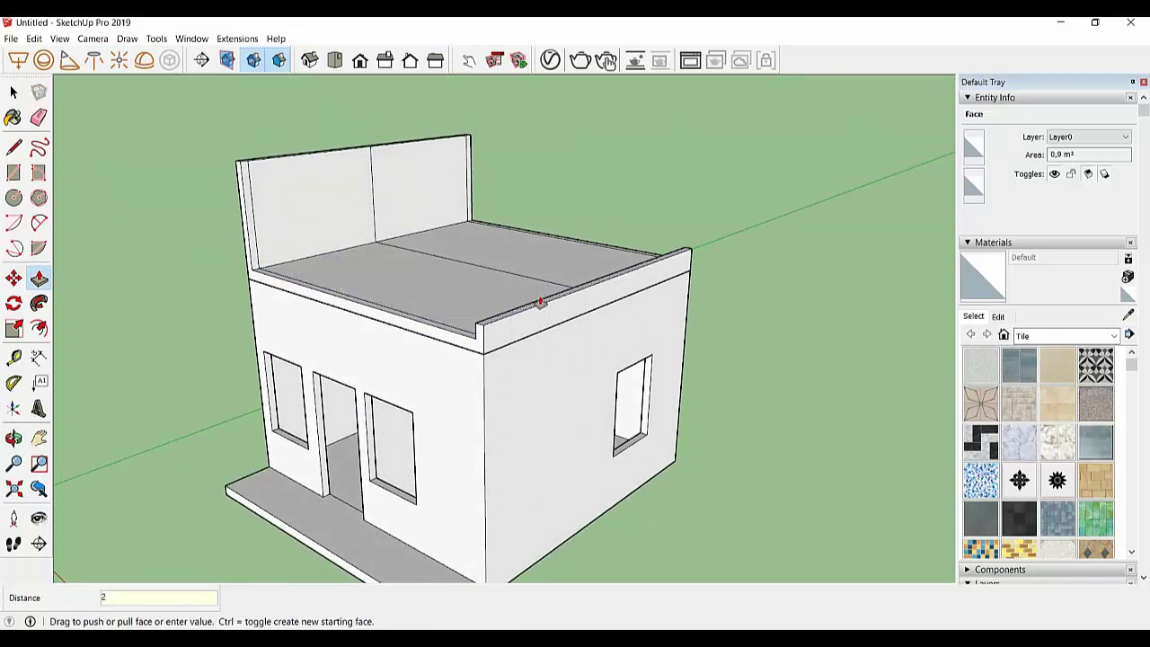
{"action": "key", "text": "Return"}
{"action": "mouse_move", "coordinate": [494, 290]}
{"action": "middle_mouse_down"}
{"action": "mouse_move", "coordinate": [854, 287]}
{"action": "mouse_move", "coordinate": [692, 282]}
{"action": "mouse_move", "coordinate": [564, 316]}
{"action": "middle_mouse_up"}
Draw sloping lines from an end wall's top-edge midpoint to its corners
{"action": "left_click", "coordinate": [14, 146]}
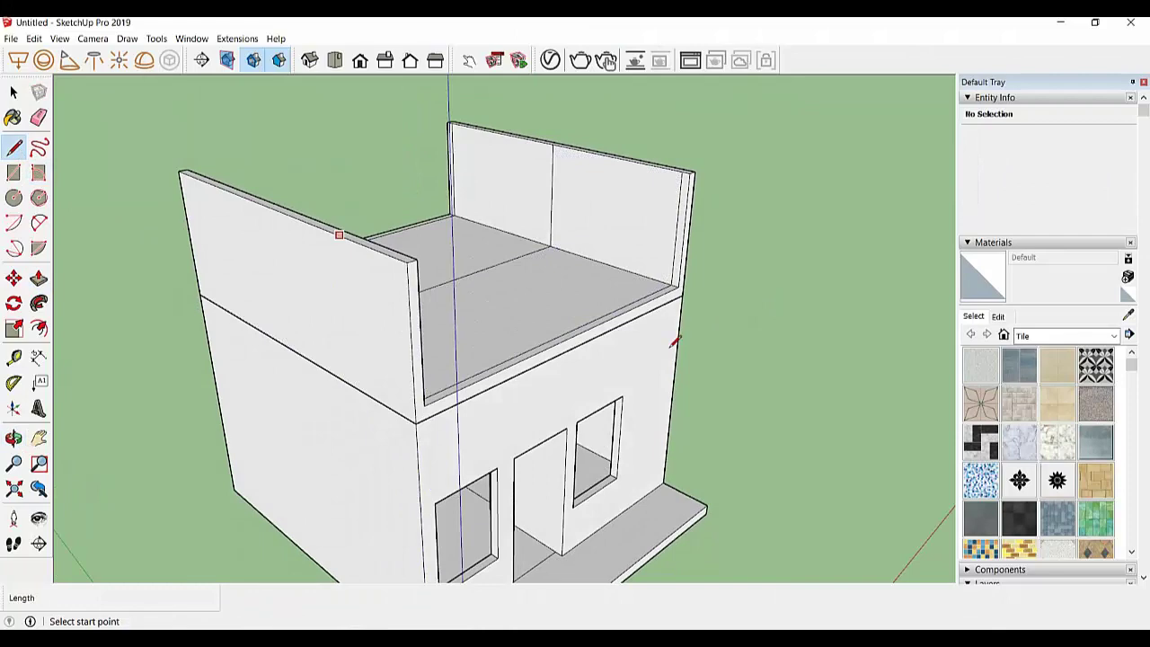
{"action": "left_click", "coordinate": [679, 287]}
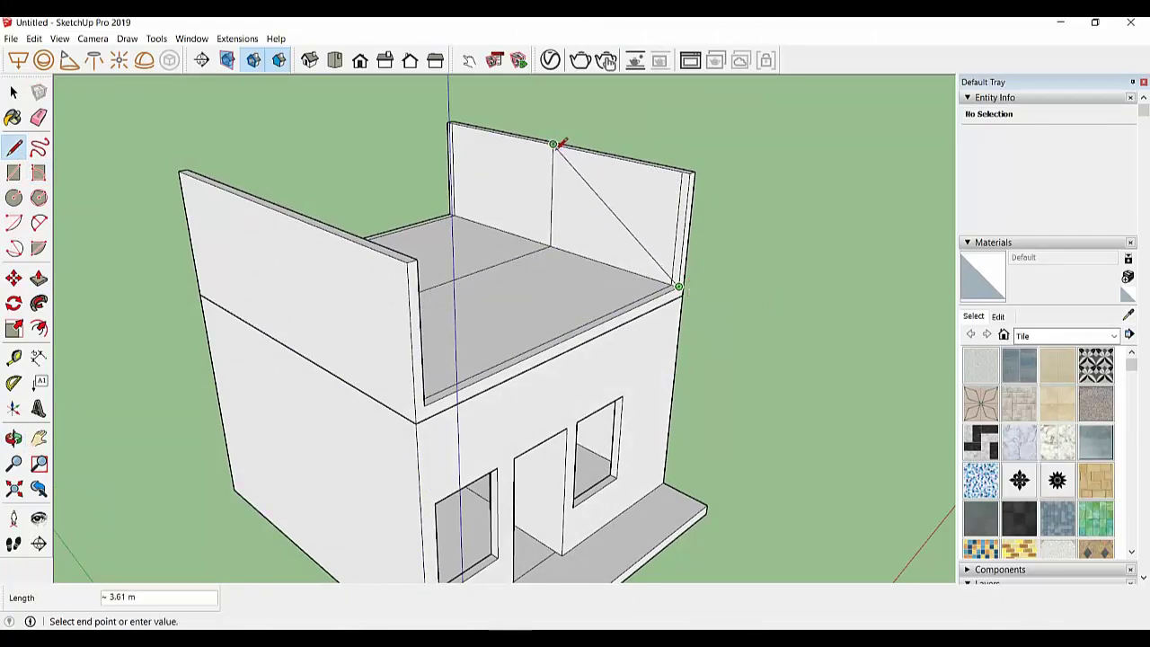
{"action": "mouse_move", "coordinate": [520, 174]}
{"action": "middle_mouse_down"}
{"action": "mouse_move", "coordinate": [932, 213]}
{"action": "mouse_move", "coordinate": [367, 150]}
{"action": "middle_mouse_up"}
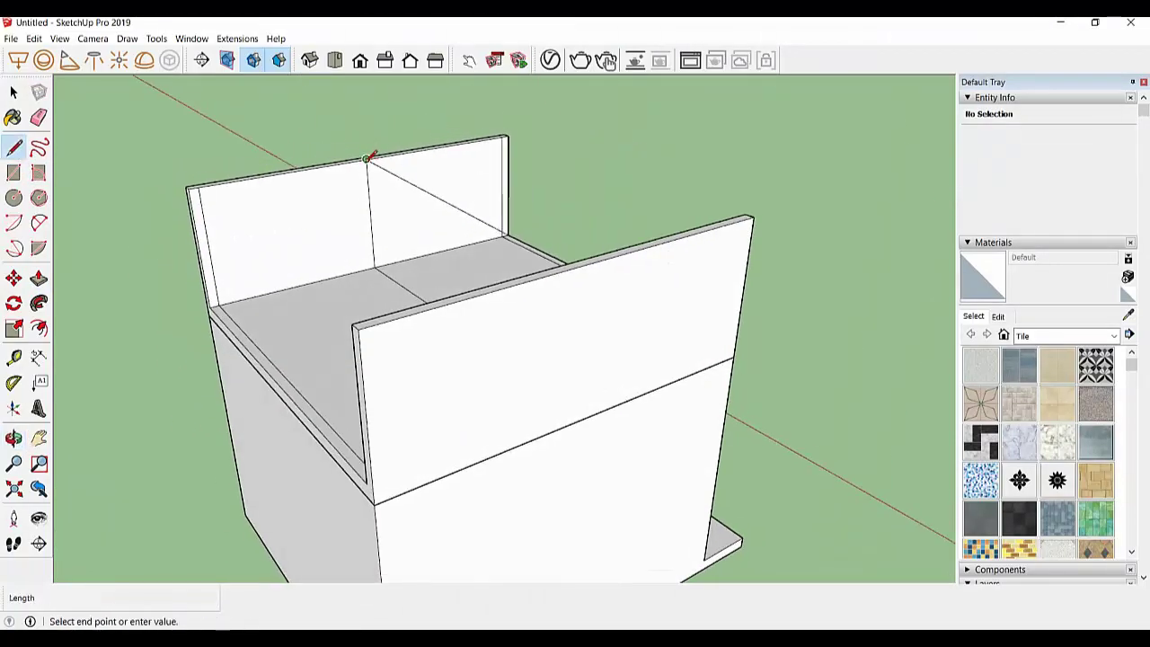
{"action": "mouse_move", "coordinate": [216, 307]}
{"action": "middle_mouse_down"}
{"action": "mouse_move", "coordinate": [585, 351]}
{"action": "mouse_move", "coordinate": [660, 194]}
{"action": "middle_mouse_up"}
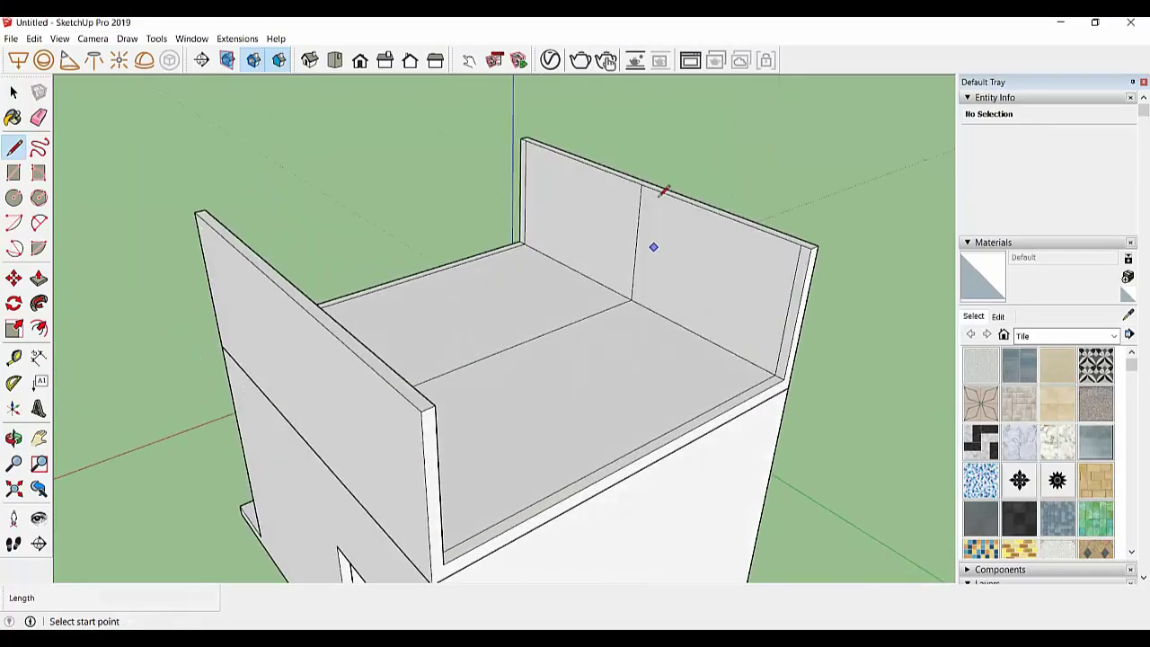
{"action": "left_click", "coordinate": [641, 183]}
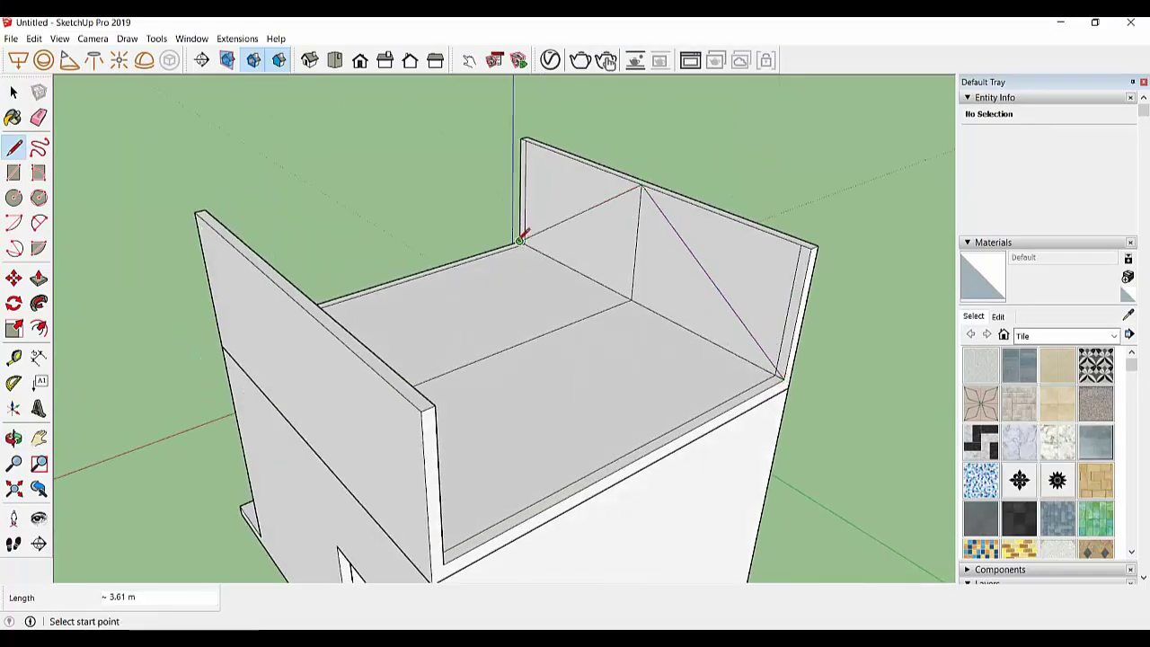
Push away the triangular corner pieces outside the slope lines on the right end wall
{"action": "mouse_move", "coordinate": [522, 235]}
{"action": "middle_mouse_down"}
{"action": "mouse_move", "coordinate": [796, 223]}
{"action": "mouse_move", "coordinate": [462, 249]}
{"action": "mouse_move", "coordinate": [198, 195]}
{"action": "middle_mouse_up"}
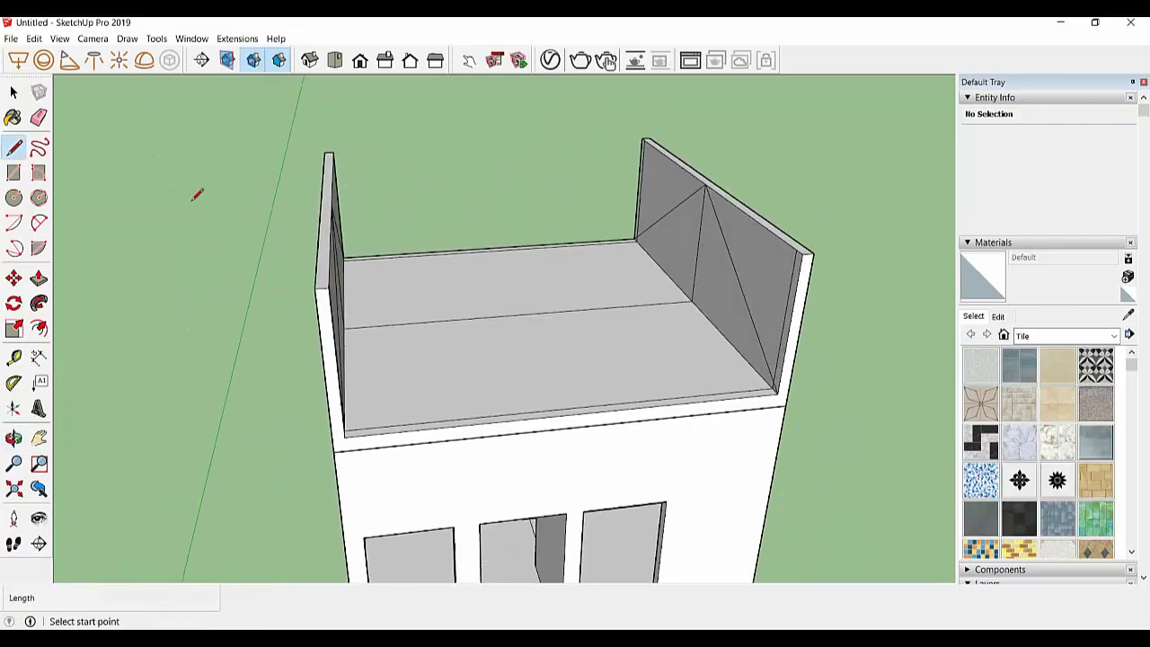
{"action": "left_click", "coordinate": [38, 278]}
{"action": "left_click", "coordinate": [787, 270]}
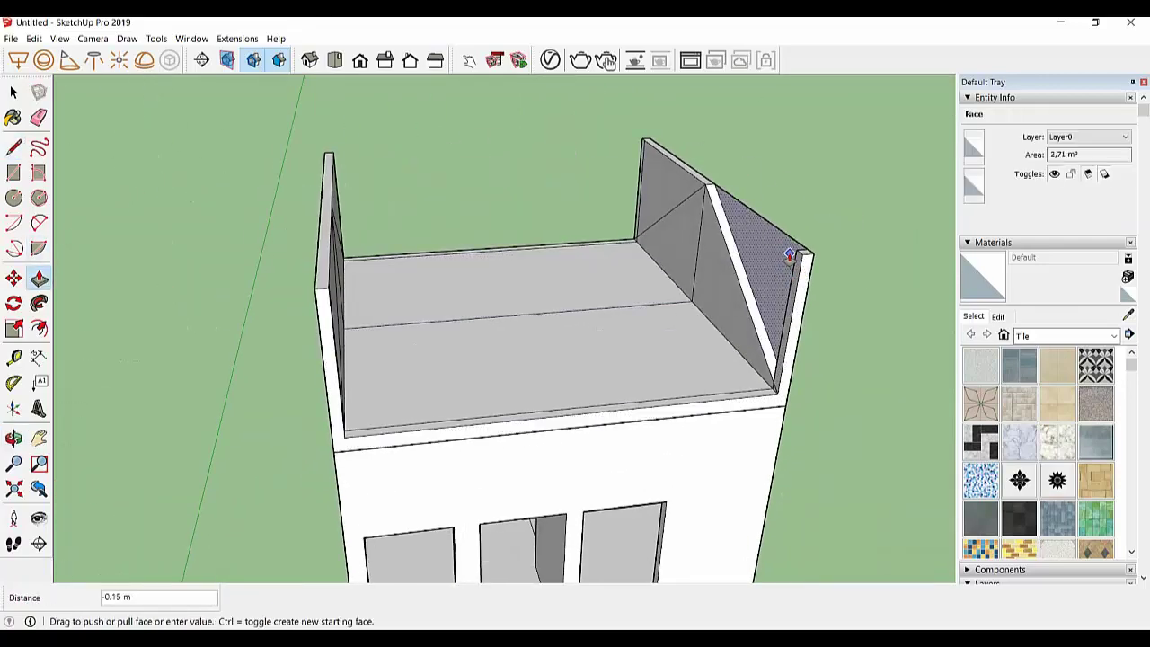
{"action": "left_click", "coordinate": [789, 256]}
{"action": "left_click", "coordinate": [802, 294]}
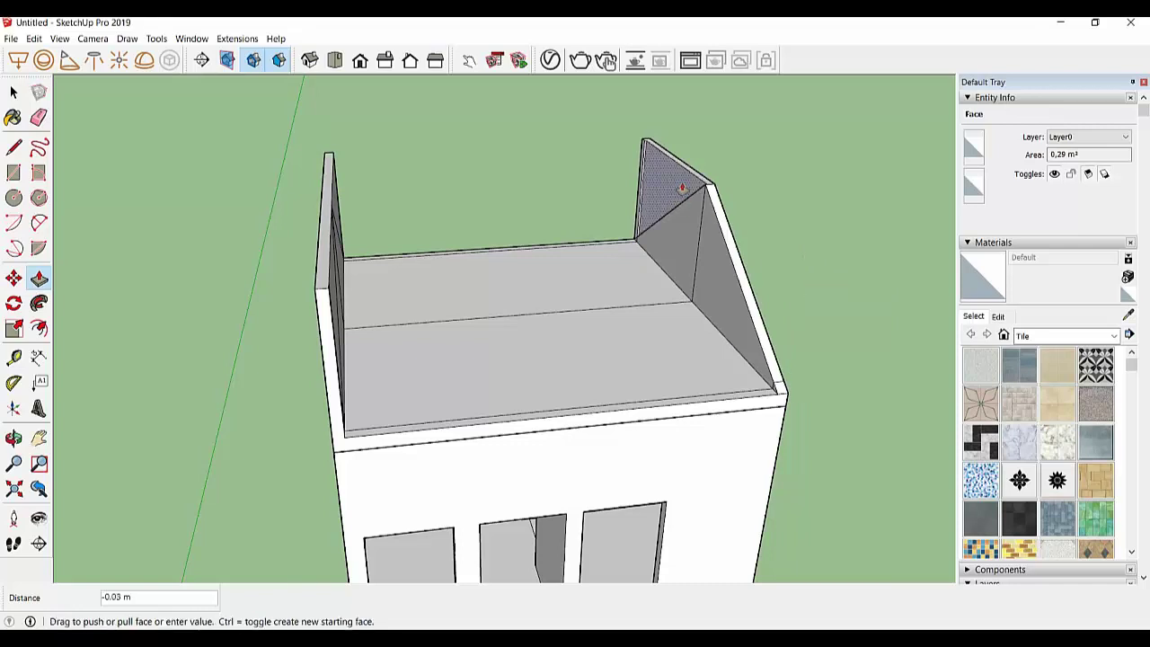
{"action": "left_click", "coordinate": [653, 174]}
{"action": "scroll", "coordinate": [641, 171], "scroll_direction": "up", "scroll_amount": 4}
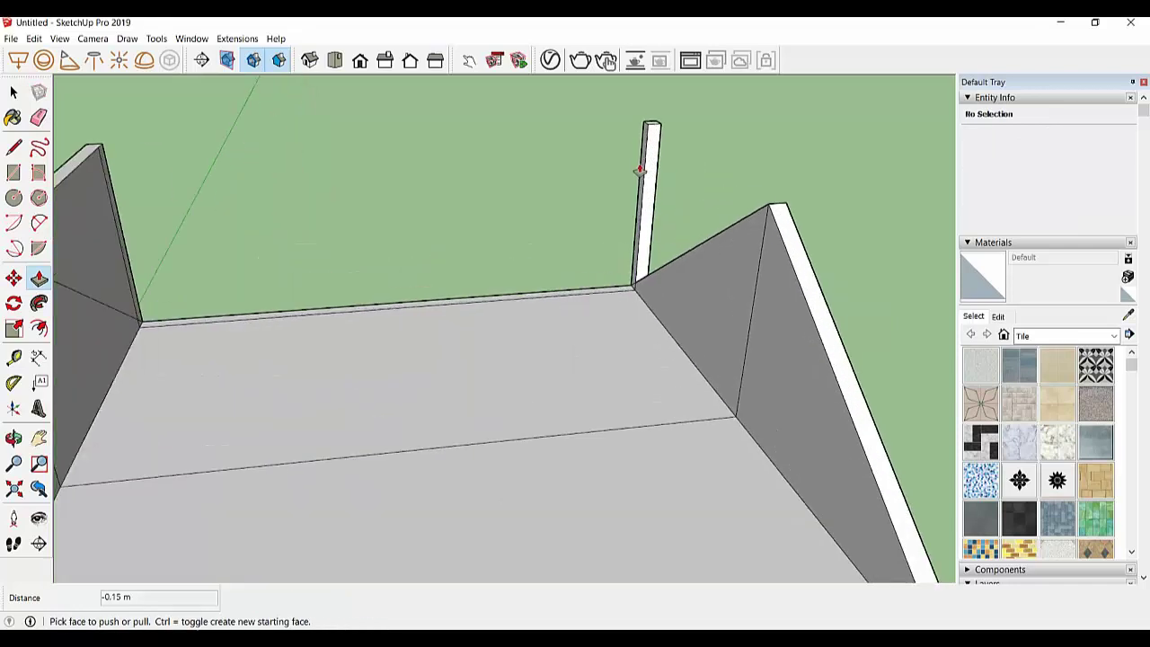
Push away the thin leftover pillar beside the right gable
{"action": "left_click", "coordinate": [608, 190]}
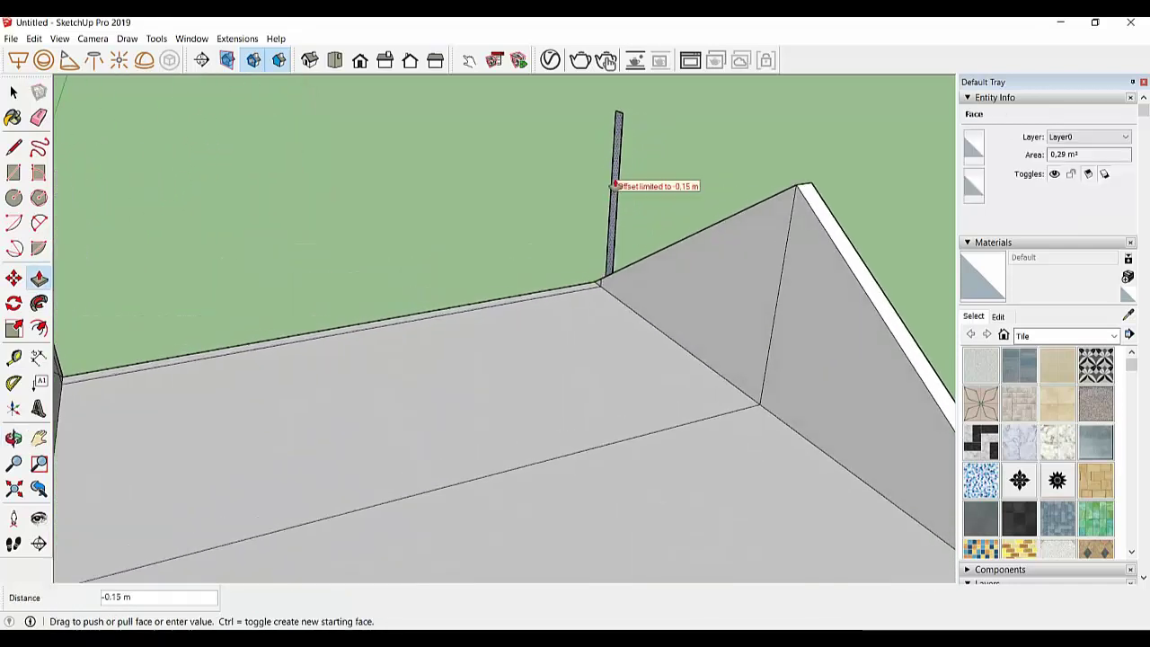
{"action": "mouse_move", "coordinate": [615, 185]}
{"action": "middle_mouse_down"}
{"action": "mouse_move", "coordinate": [539, 243]}
{"action": "mouse_move", "coordinate": [283, 195]}
{"action": "middle_mouse_up"}
{"action": "left_click", "coordinate": [283, 195]}
{"action": "left_click", "coordinate": [252, 128]}
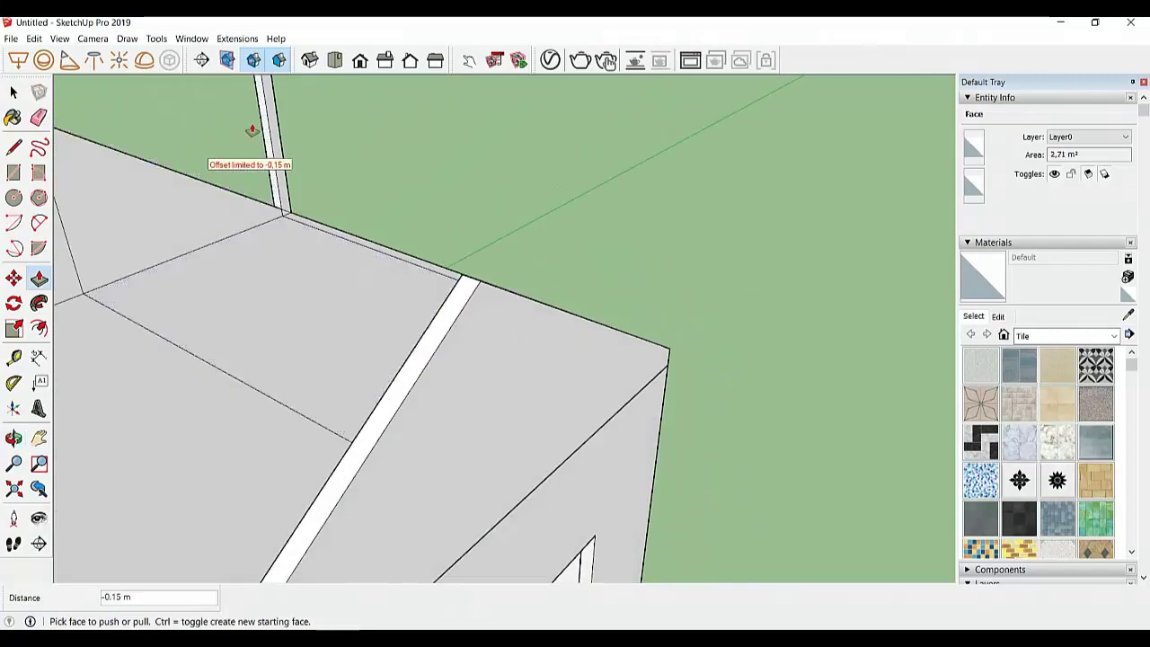
{"action": "left_click", "coordinate": [269, 134]}
{"action": "left_click", "coordinate": [262, 130]}
{"action": "scroll", "coordinate": [263, 130], "scroll_direction": "down", "scroll_amount": 5}
Push away the left gable's corner piece and its thin leftover pillar
{"action": "left_click", "coordinate": [144, 200]}
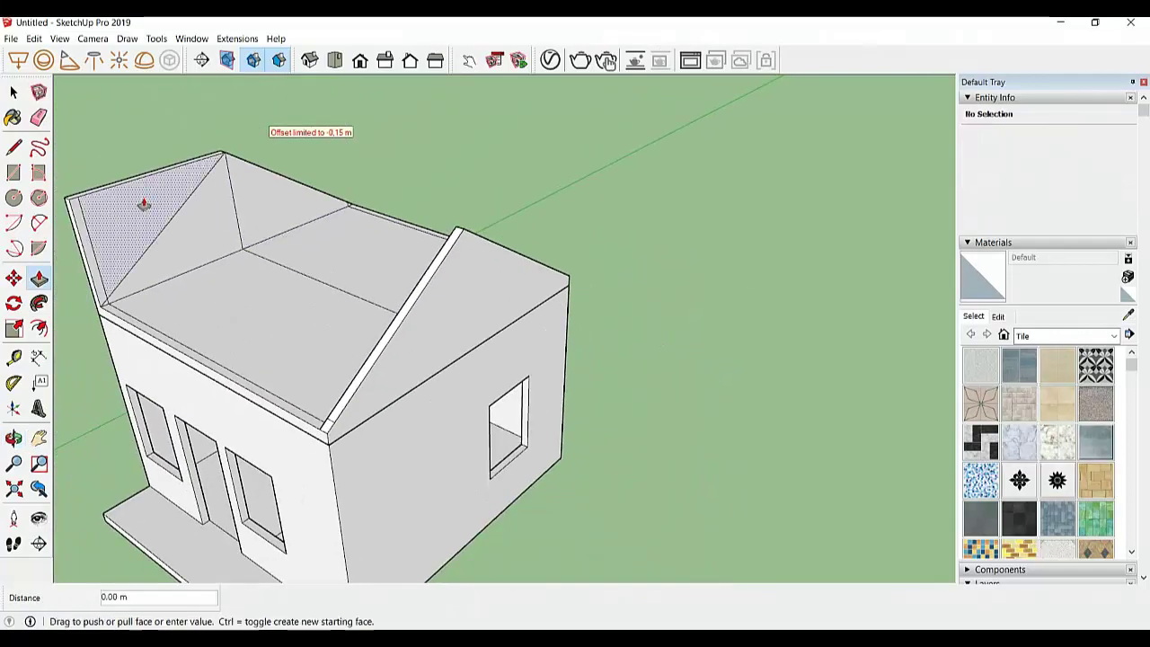
{"action": "left_click", "coordinate": [95, 235]}
{"action": "left_click", "coordinate": [86, 240]}
{"action": "left_click", "coordinate": [111, 275]}
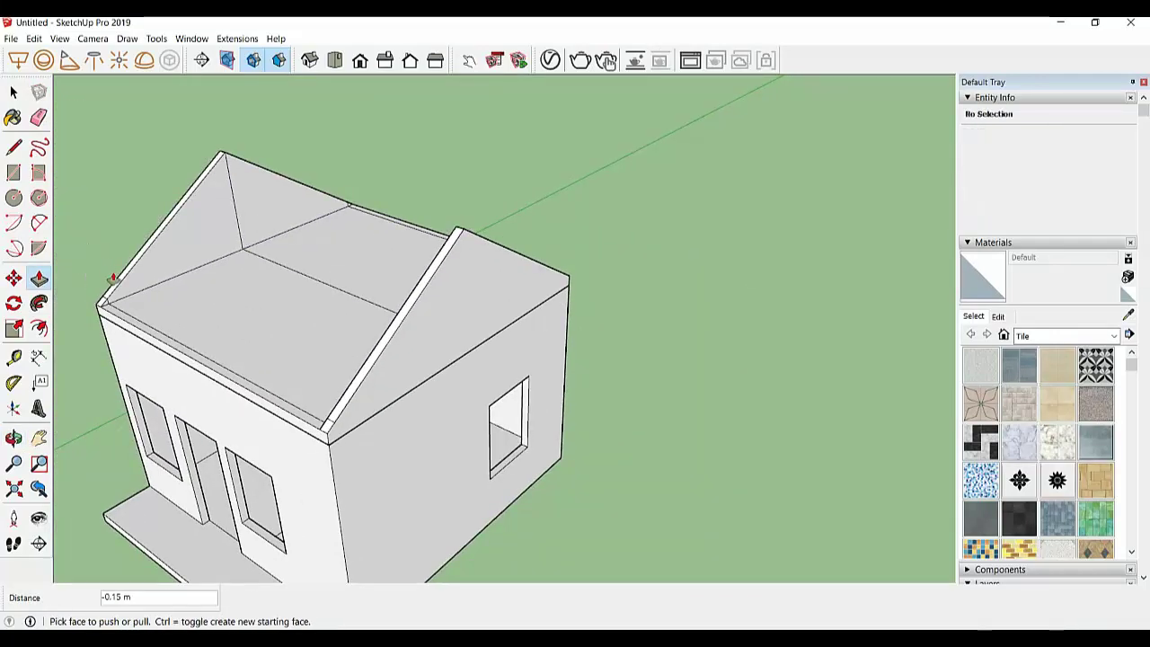
{"action": "mouse_move", "coordinate": [111, 275]}
{"action": "middle_mouse_down"}
{"action": "mouse_move", "coordinate": [231, 293]}
{"action": "mouse_move", "coordinate": [295, 319]}
{"action": "middle_mouse_up"}
{"action": "mouse_move", "coordinate": [301, 364]}
{"action": "middle_mouse_down"}
{"action": "mouse_move", "coordinate": [305, 390]}
{"action": "mouse_move", "coordinate": [146, 413]}
{"action": "middle_mouse_up"}
Erase the thin leftover strip along the gable's sloping roof edge
{"action": "left_click", "coordinate": [39, 117]}
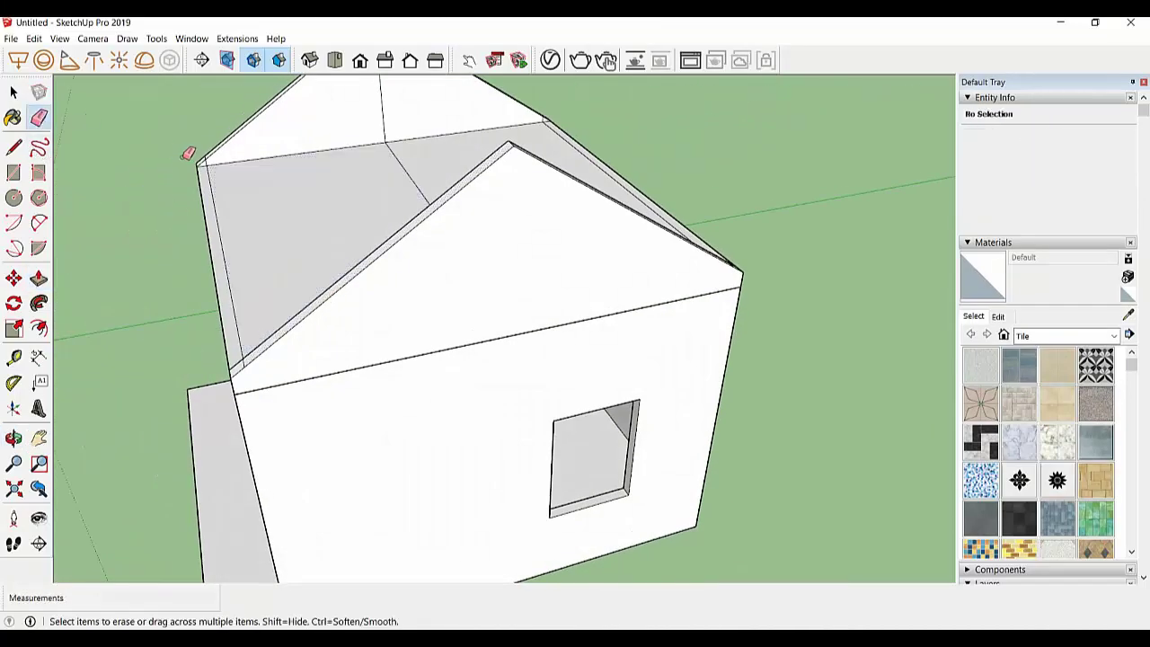
{"action": "scroll", "coordinate": [207, 160], "scroll_direction": "up", "scroll_amount": 3}
{"action": "mouse_move", "coordinate": [271, 494]}
{"action": "middle_mouse_down"}
{"action": "mouse_move", "coordinate": [547, 458]}
{"action": "mouse_move", "coordinate": [760, 457]}
{"action": "mouse_move", "coordinate": [828, 421]}
{"action": "mouse_move", "coordinate": [215, 531]}
{"action": "mouse_move", "coordinate": [385, 438]}
{"action": "middle_mouse_up"}
{"action": "scroll", "coordinate": [814, 406], "scroll_direction": "down", "scroll_amount": 3}
{"action": "scroll", "coordinate": [384, 439], "scroll_direction": "up", "scroll_amount": 3}
{"action": "scroll", "coordinate": [336, 260], "scroll_direction": "up", "scroll_amount": 2}
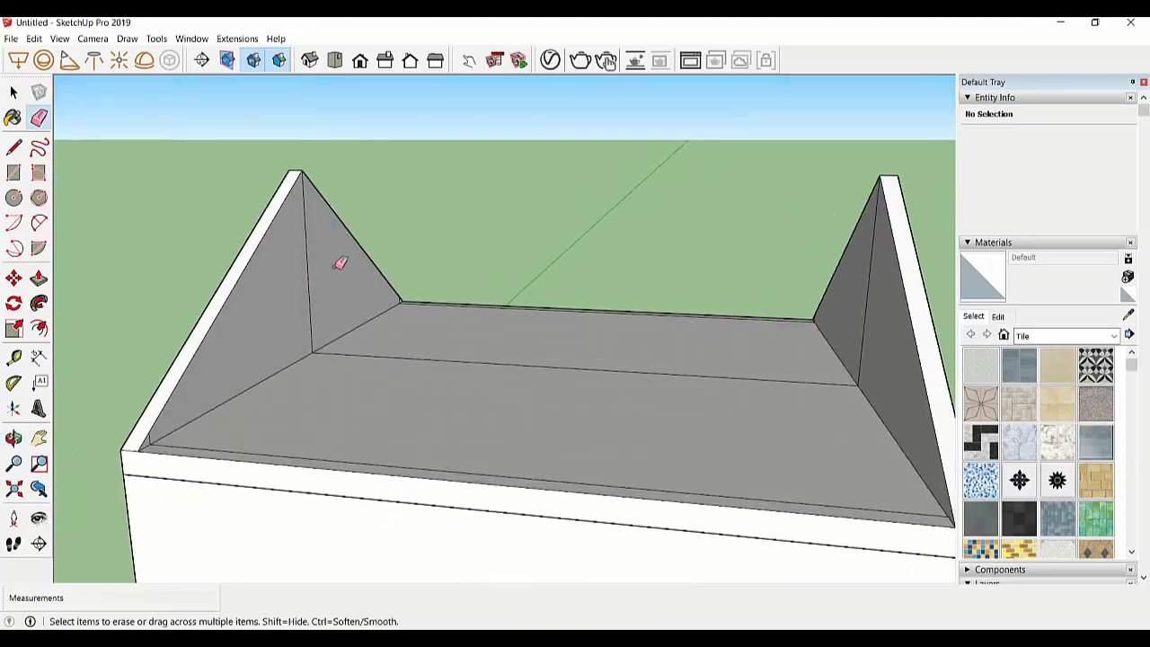
{"action": "scroll", "coordinate": [336, 259], "scroll_direction": "up", "scroll_amount": 2}
{"action": "scroll", "coordinate": [144, 457], "scroll_direction": "down", "scroll_amount": 3}
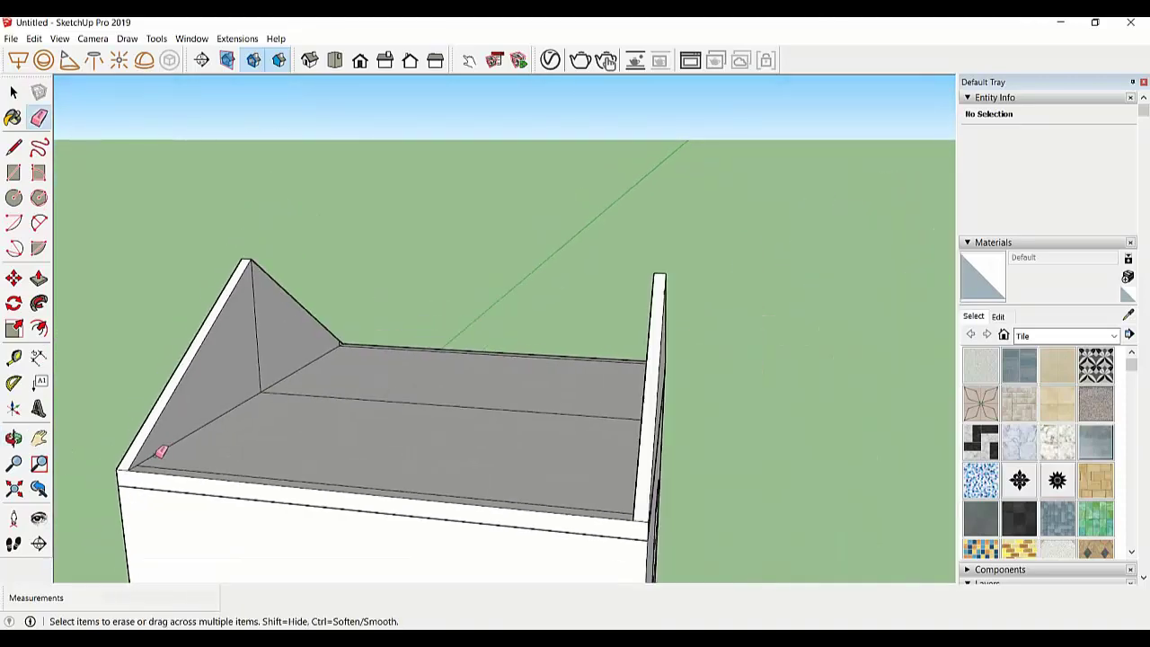
{"action": "mouse_move", "coordinate": [629, 424]}
{"action": "middle_mouse_down"}
{"action": "mouse_move", "coordinate": [557, 467]}
{"action": "mouse_move", "coordinate": [276, 516]}
{"action": "middle_mouse_up"}
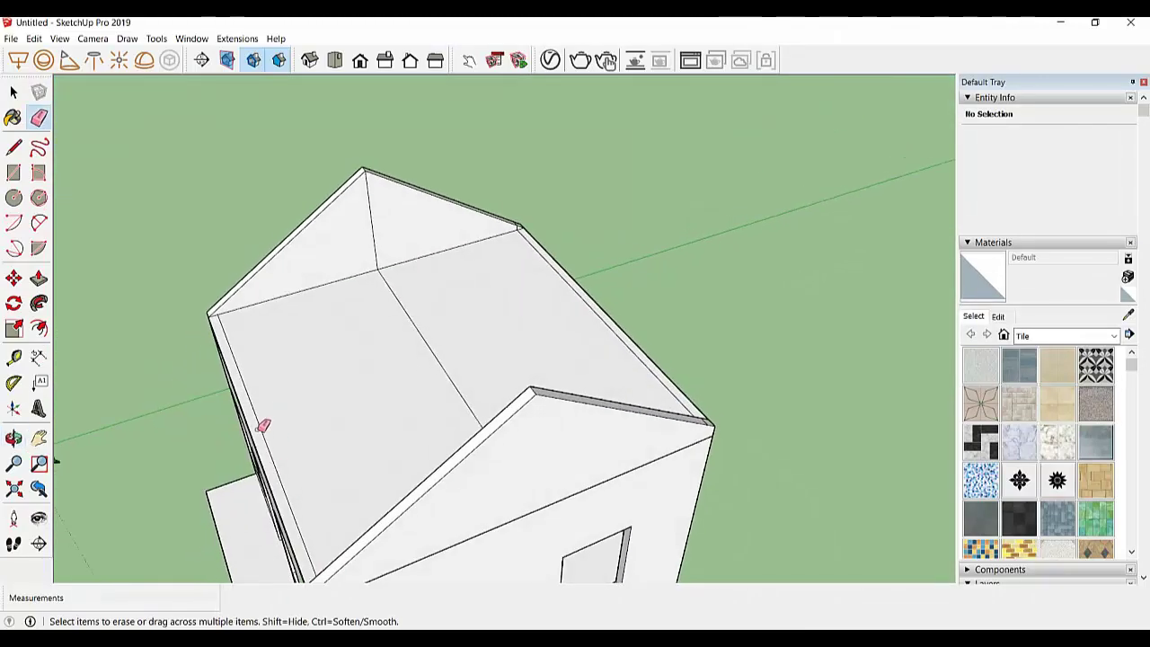
{"action": "middle_click_drag", "start_coordinate": [267, 429], "coordinate": [341, 480]}
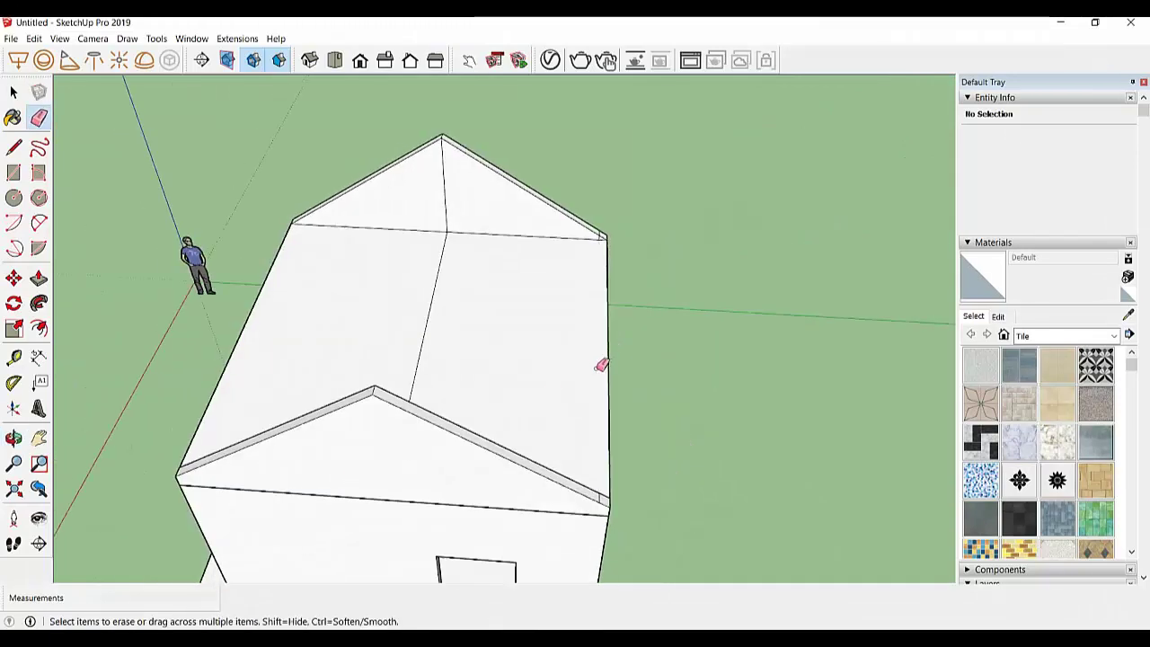
{"action": "scroll", "coordinate": [602, 492], "scroll_direction": "up", "scroll_amount": 2}
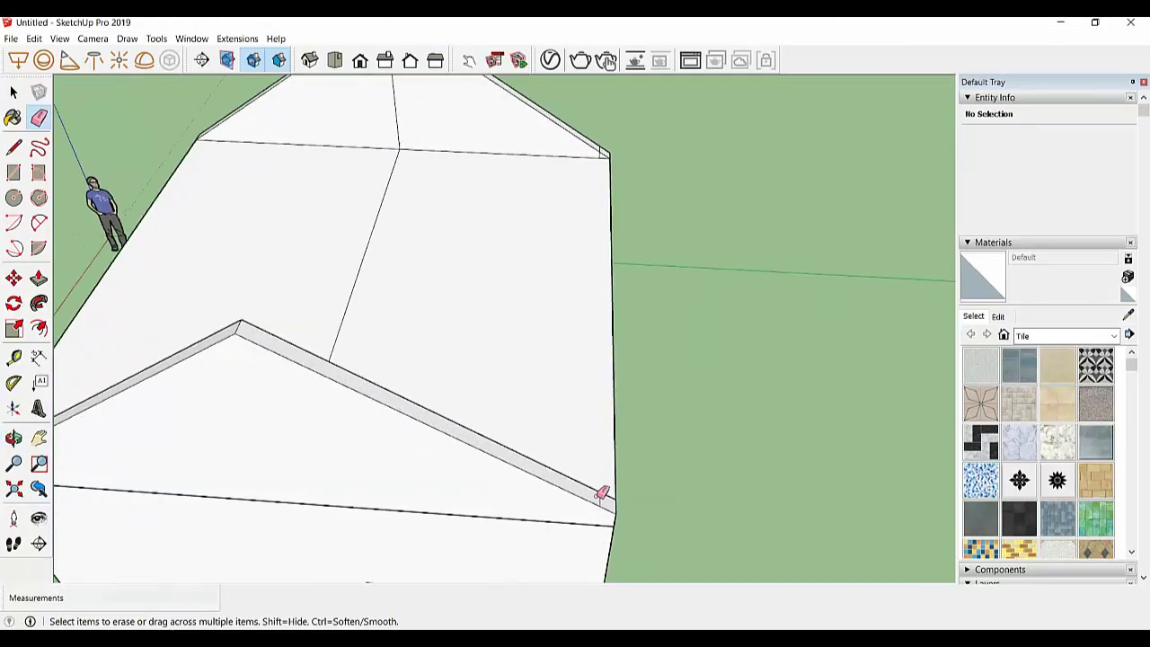
{"action": "scroll", "coordinate": [611, 150], "scroll_direction": "up", "scroll_amount": 2}
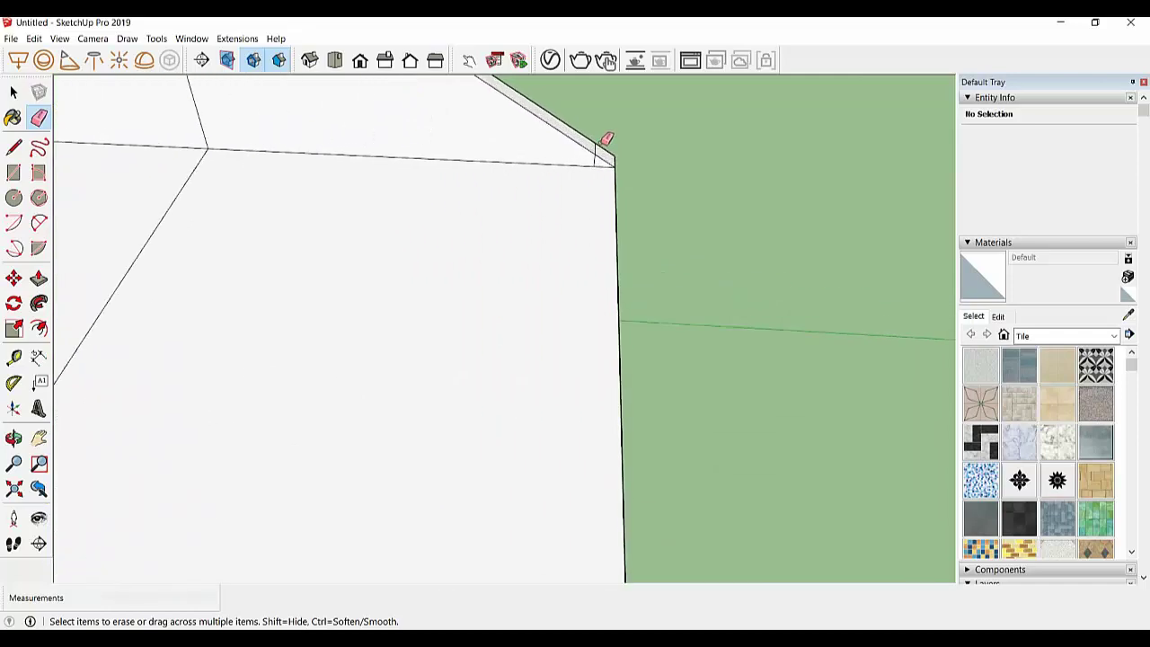
{"action": "left_click", "coordinate": [597, 159]}
Orbit around the whole model to check the cleaned gable walls
{"action": "scroll", "coordinate": [620, 157], "scroll_direction": "down", "scroll_amount": 5}
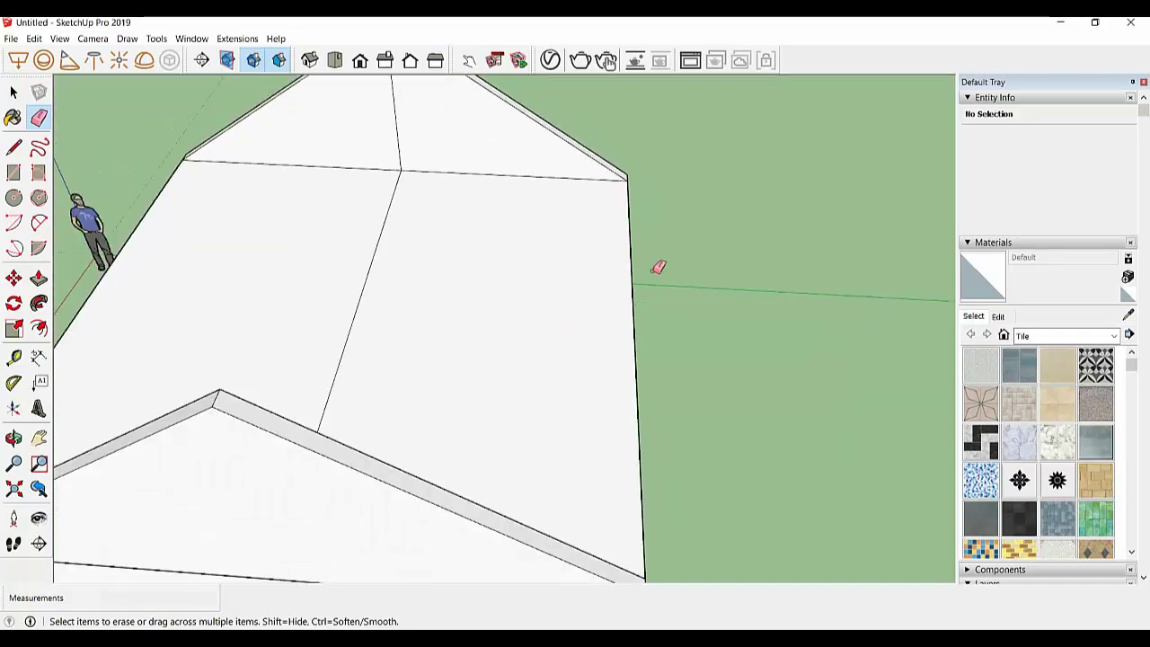
{"action": "middle_click_drag", "start_coordinate": [657, 265], "coordinate": [98, 359]}
{"action": "scroll", "coordinate": [152, 317], "scroll_direction": "up", "scroll_amount": 3}
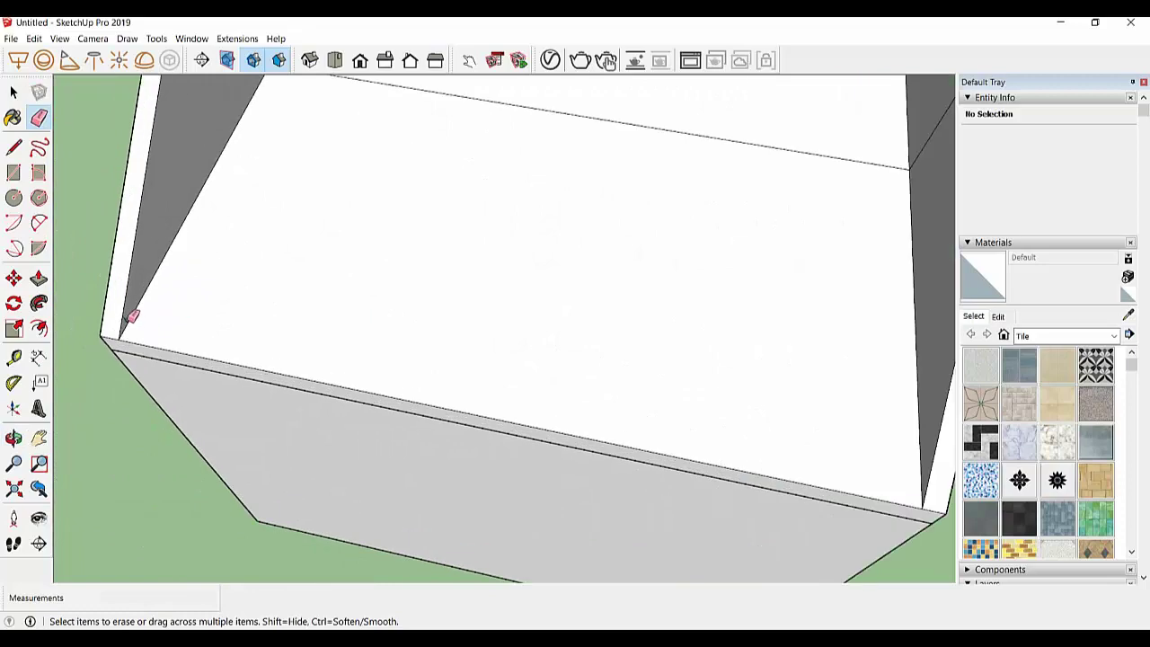
{"action": "scroll", "coordinate": [212, 331], "scroll_direction": "down", "scroll_amount": 2}
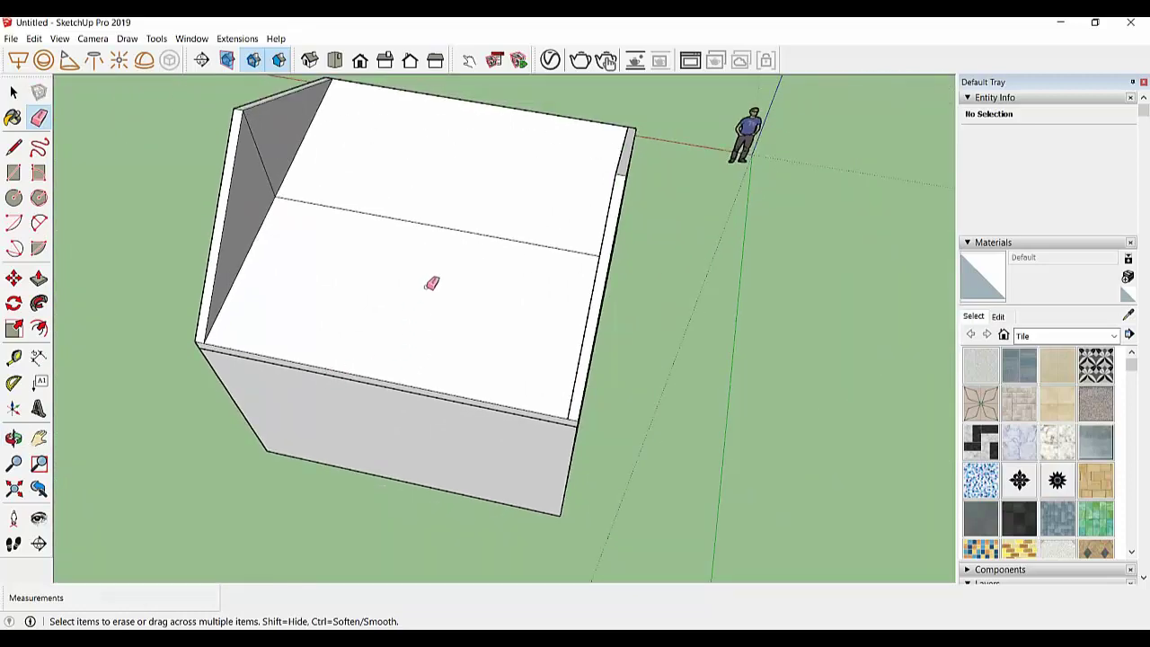
{"action": "middle_click_drag", "start_coordinate": [441, 294], "coordinate": [321, 191]}
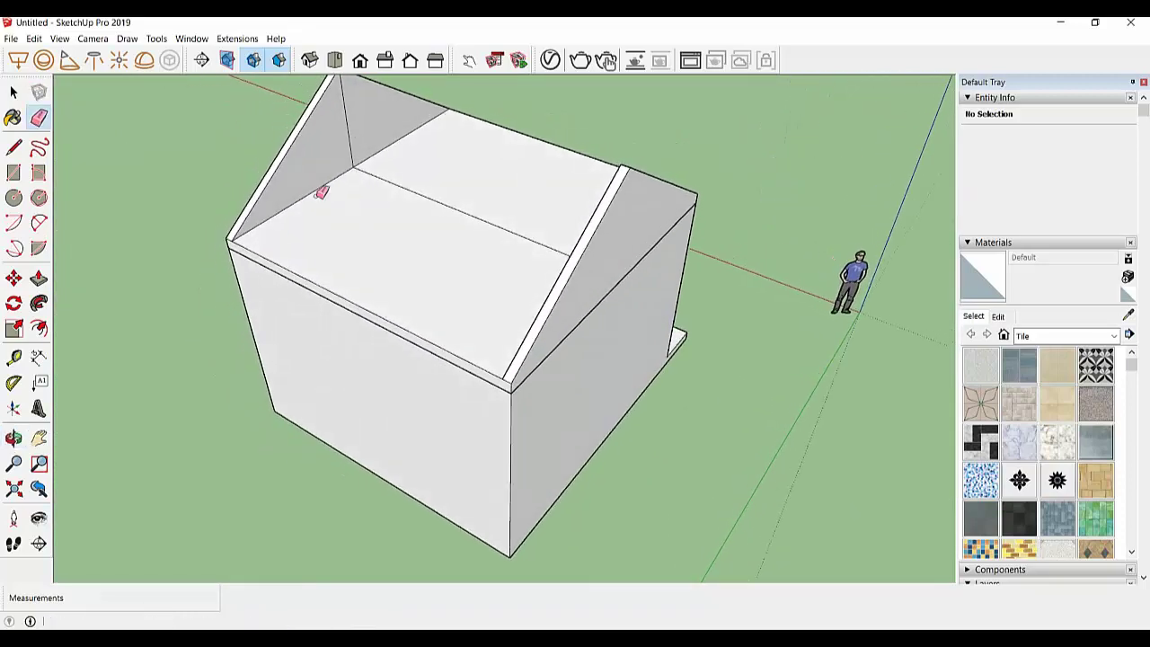
Pull the right gable's thin top face upward 0.2 m
{"action": "mouse_move", "coordinate": [398, 213]}
{"action": "middle_mouse_down"}
{"action": "mouse_move", "coordinate": [495, 197]}
{"action": "mouse_move", "coordinate": [595, 255]}
{"action": "middle_mouse_up"}
{"action": "key", "text": "p"}
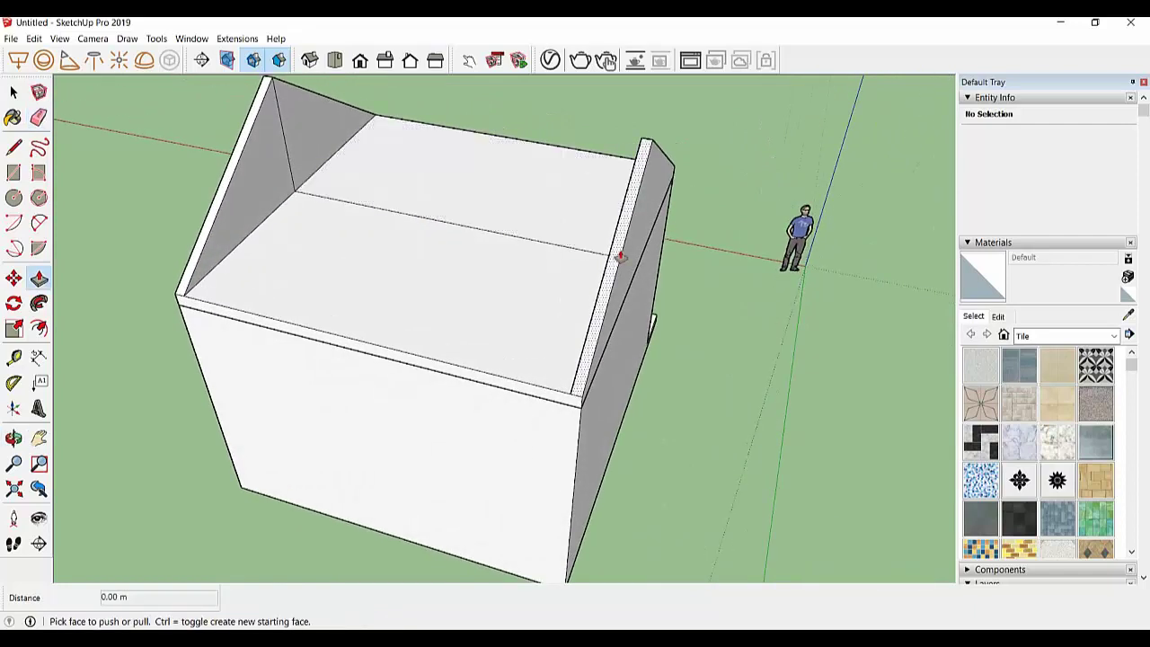
{"action": "left_click_drag", "start_coordinate": [619, 256], "coordinate": [617, 253]}
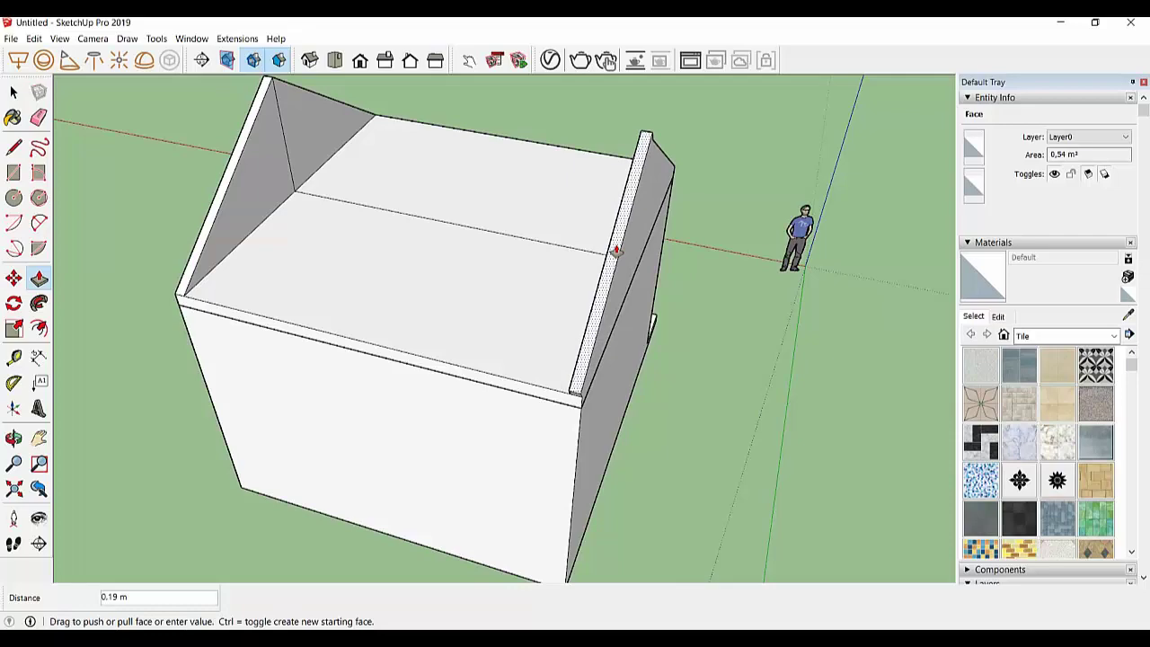
{"action": "key", "text": "Return"}
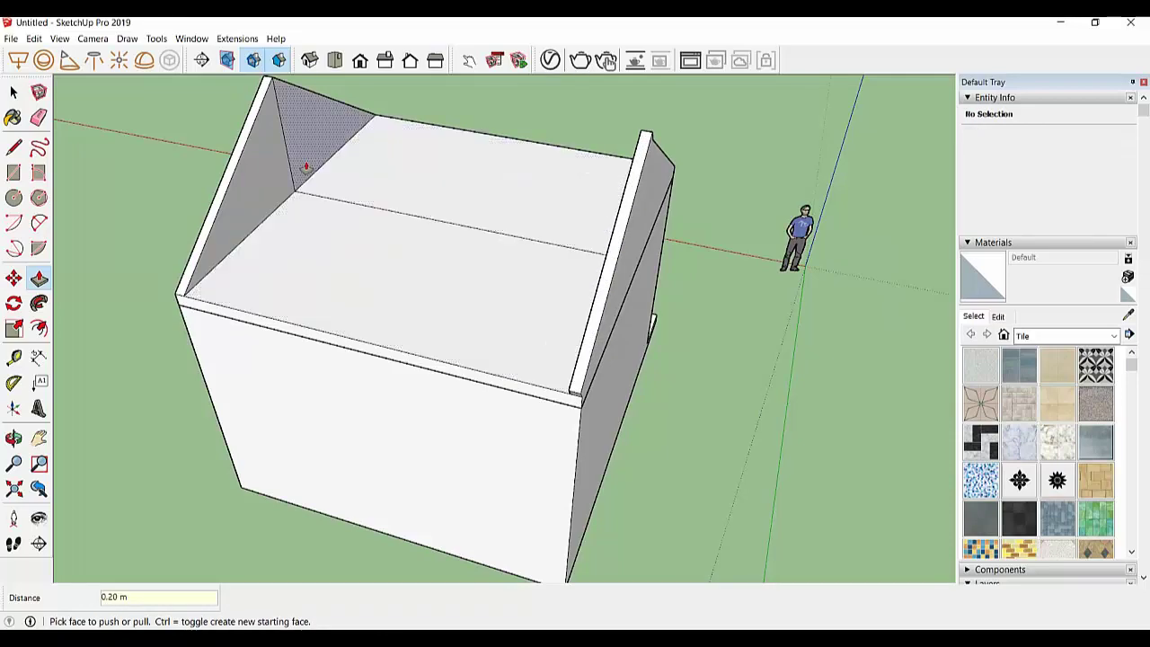
Push both gables' triangular faces out a small step
{"action": "mouse_move", "coordinate": [247, 136]}
{"action": "middle_mouse_down"}
{"action": "mouse_move", "coordinate": [634, 248]}
{"action": "mouse_move", "coordinate": [462, 257]}
{"action": "mouse_move", "coordinate": [660, 147]}
{"action": "mouse_move", "coordinate": [503, 169]}
{"action": "mouse_move", "coordinate": [618, 178]}
{"action": "middle_mouse_up"}
{"action": "left_click", "coordinate": [633, 244]}
{"action": "left_click", "coordinate": [628, 240]}
{"action": "left_click", "coordinate": [568, 162]}
{"action": "left_click", "coordinate": [571, 162]}
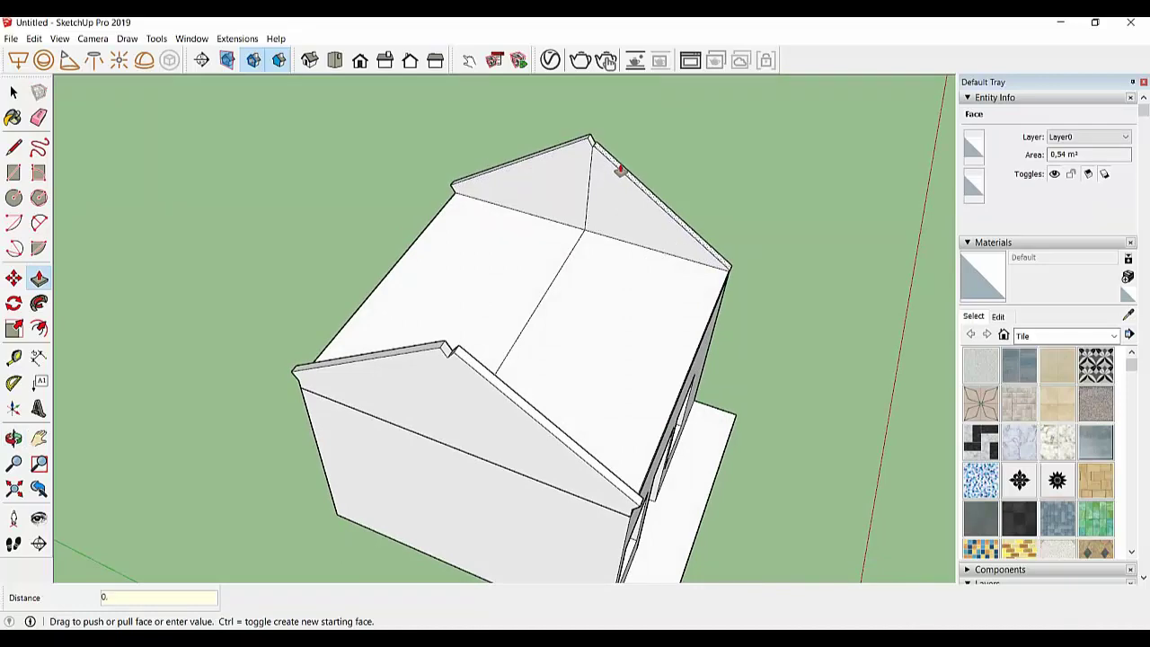
Extend both gable trim end faces 0.40 m past the house walls as eave overhangs
{"action": "mouse_move", "coordinate": [620, 171]}
{"action": "middle_mouse_down"}
{"action": "mouse_move", "coordinate": [698, 180]}
{"action": "mouse_move", "coordinate": [336, 405]}
{"action": "mouse_move", "coordinate": [451, 416]}
{"action": "mouse_move", "coordinate": [398, 478]}
{"action": "mouse_move", "coordinate": [462, 326]}
{"action": "middle_mouse_up"}
{"action": "left_click", "coordinate": [498, 280]}
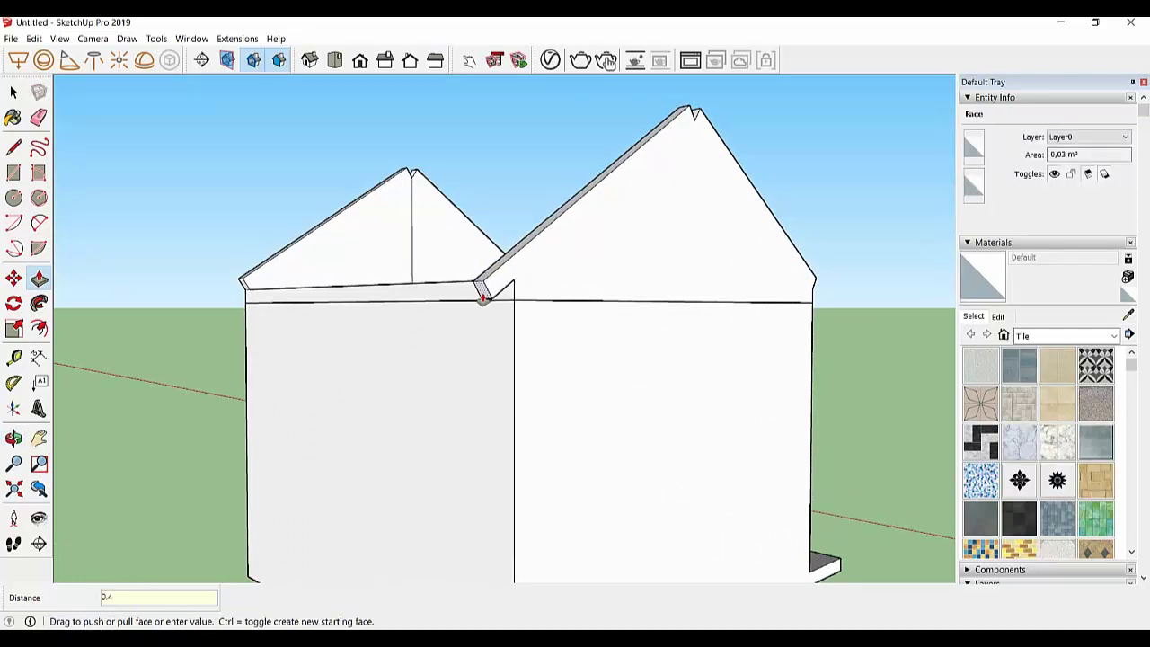
{"action": "mouse_move", "coordinate": [479, 296]}
{"action": "middle_mouse_down"}
{"action": "mouse_move", "coordinate": [668, 300]}
{"action": "mouse_move", "coordinate": [418, 362]}
{"action": "middle_mouse_up"}
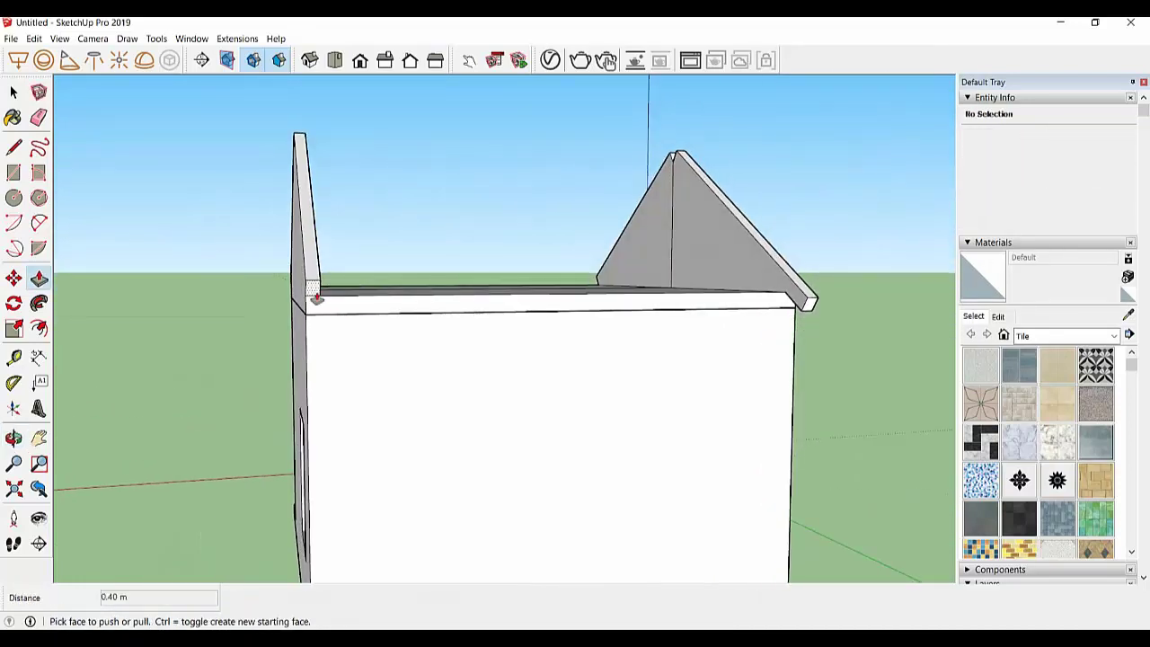
{"action": "left_click", "coordinate": [317, 299]}
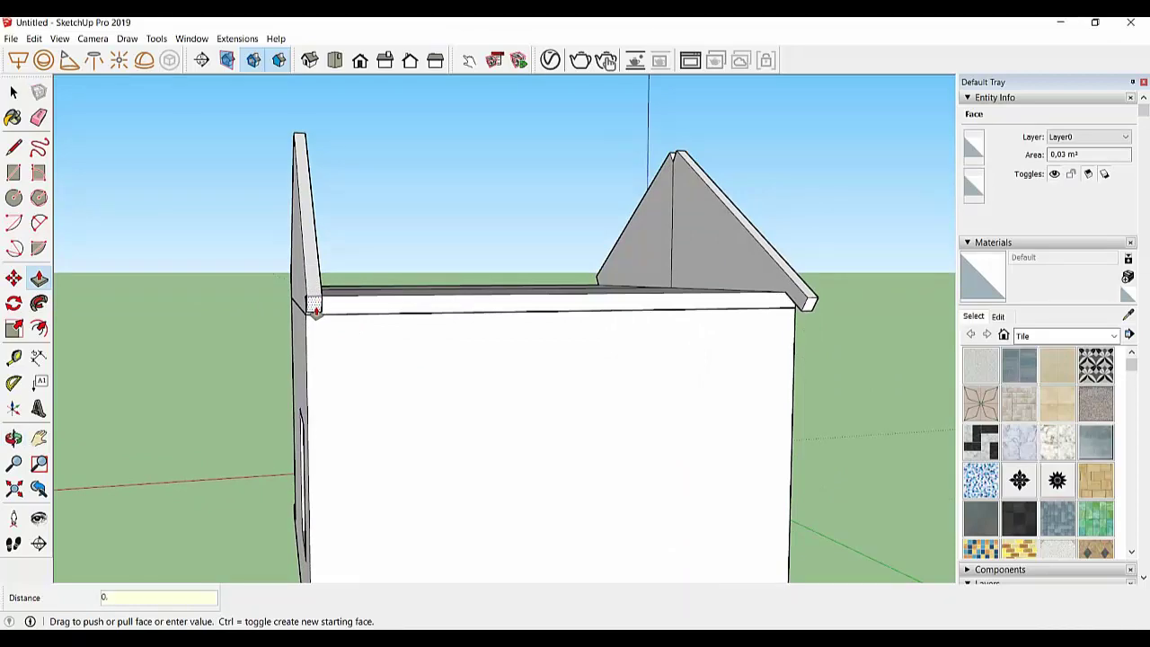
{"action": "left_click", "coordinate": [315, 311]}
{"action": "mouse_move", "coordinate": [314, 312]}
{"action": "middle_mouse_down"}
{"action": "mouse_move", "coordinate": [578, 330]}
{"action": "mouse_move", "coordinate": [521, 332]}
{"action": "middle_mouse_up"}
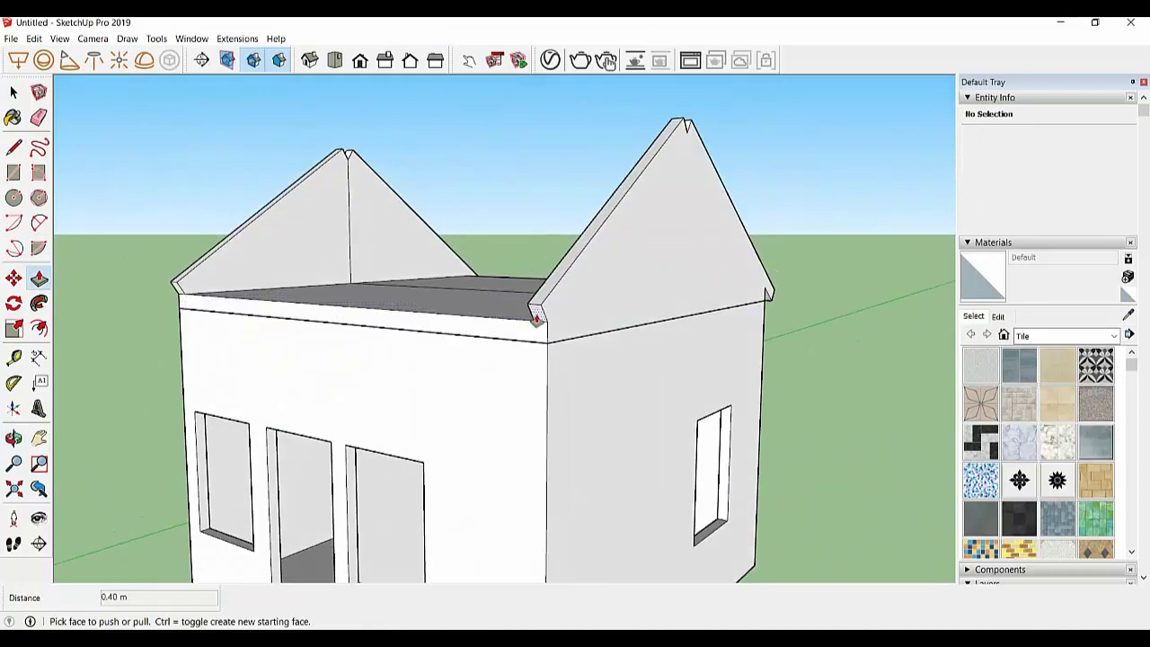
{"action": "double_click", "coordinate": [269, 312]}
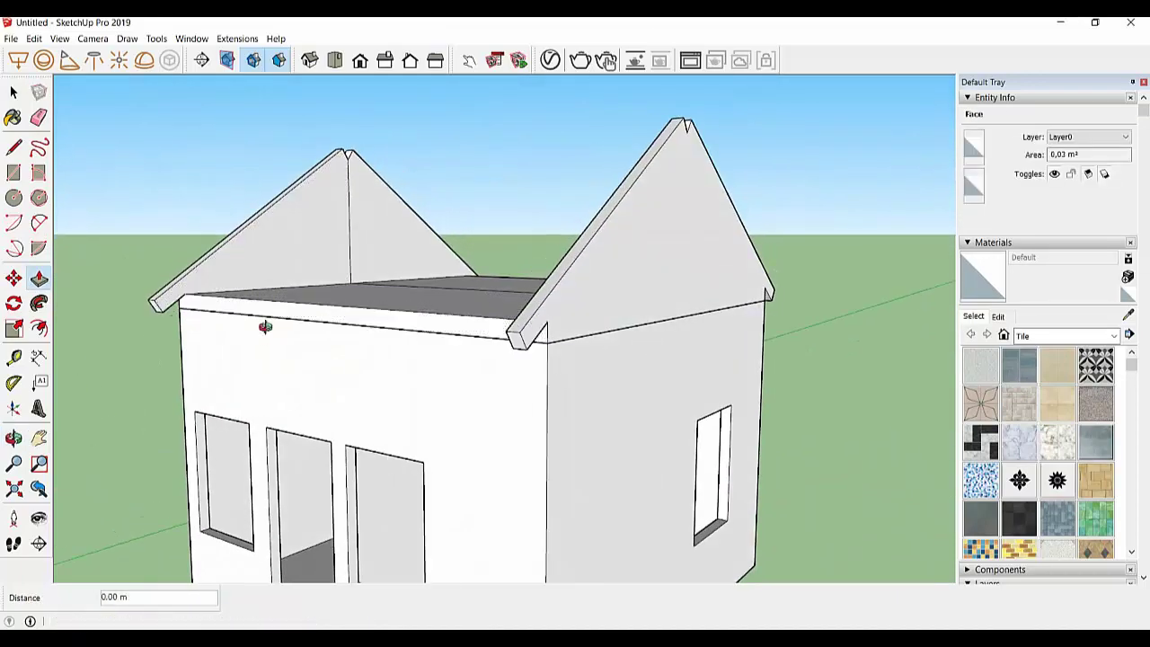
{"action": "mouse_move", "coordinate": [264, 326]}
{"action": "middle_mouse_down"}
{"action": "mouse_move", "coordinate": [72, 365]}
{"action": "mouse_move", "coordinate": [578, 430]}
{"action": "middle_mouse_up"}
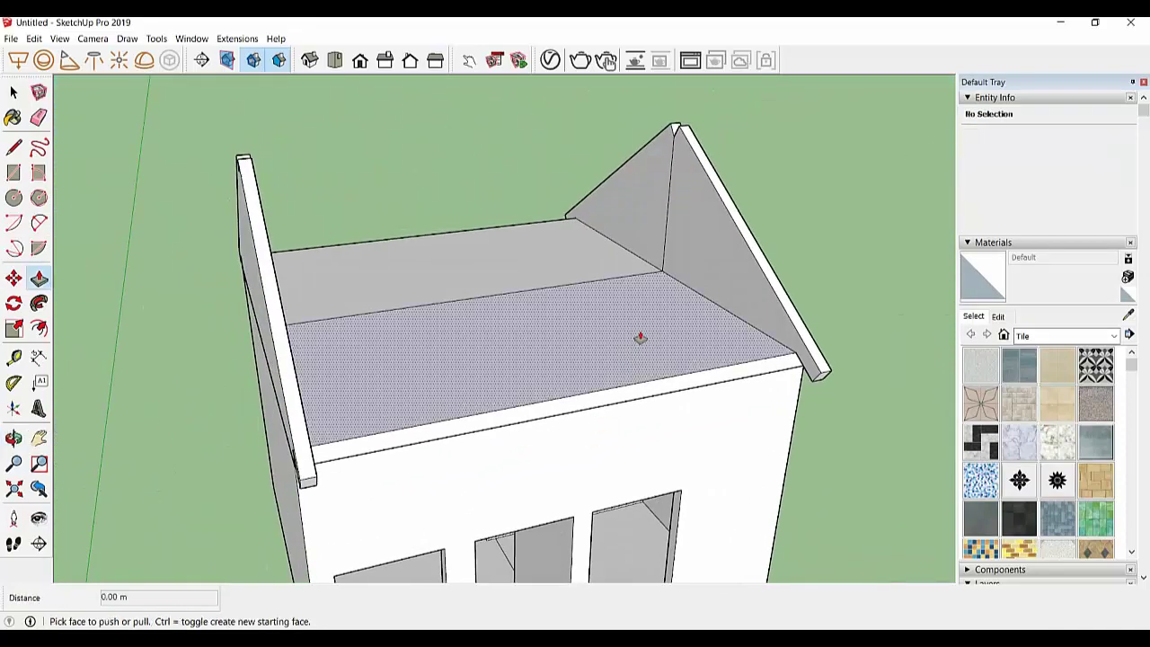
Erase the stray peak edge and draw a 2 Point half-circle arc over the gable's ridge peak
{"action": "mouse_move", "coordinate": [728, 269]}
{"action": "middle_mouse_down"}
{"action": "mouse_move", "coordinate": [671, 303]}
{"action": "mouse_move", "coordinate": [664, 330]}
{"action": "mouse_move", "coordinate": [4, 259]}
{"action": "middle_mouse_up"}
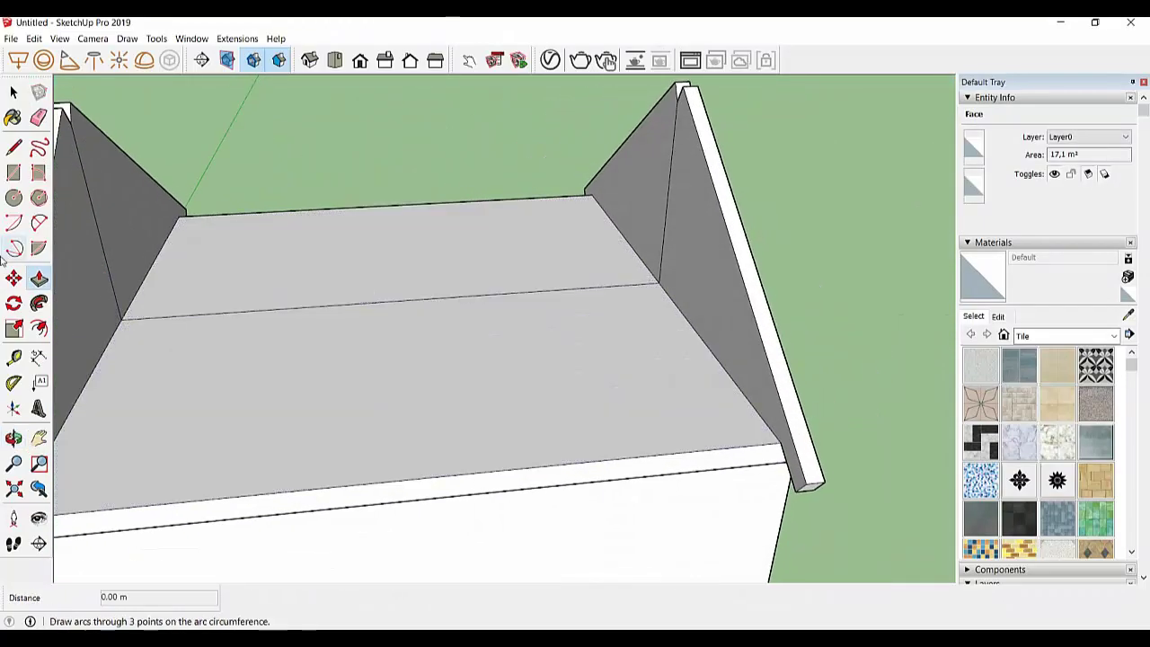
{"action": "key", "text": "e"}
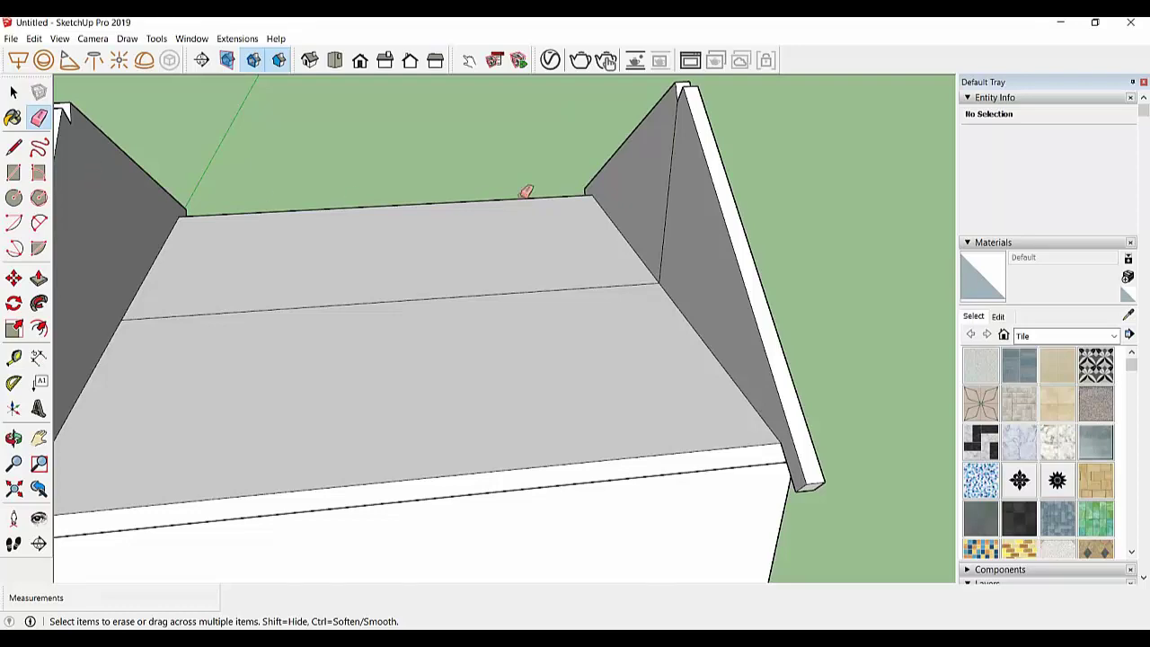
{"action": "mouse_move", "coordinate": [678, 153]}
{"action": "middle_mouse_down"}
{"action": "mouse_move", "coordinate": [827, 221]}
{"action": "mouse_move", "coordinate": [249, 297]}
{"action": "mouse_move", "coordinate": [454, 237]}
{"action": "middle_mouse_up"}
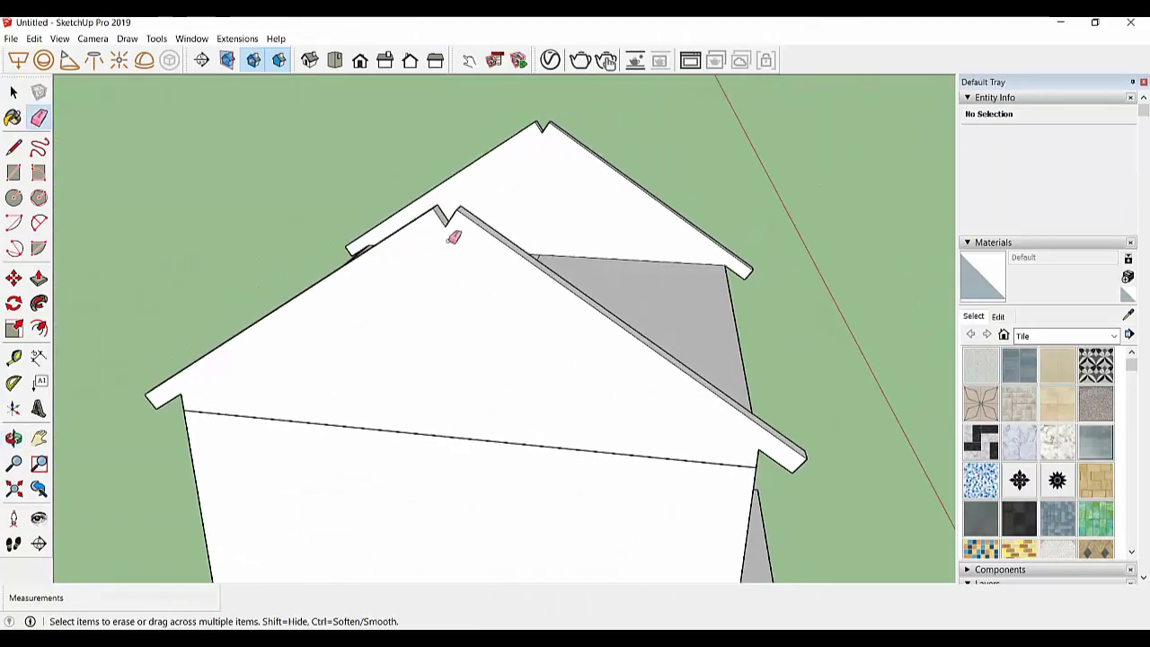
{"action": "left_click", "coordinate": [38, 223]}
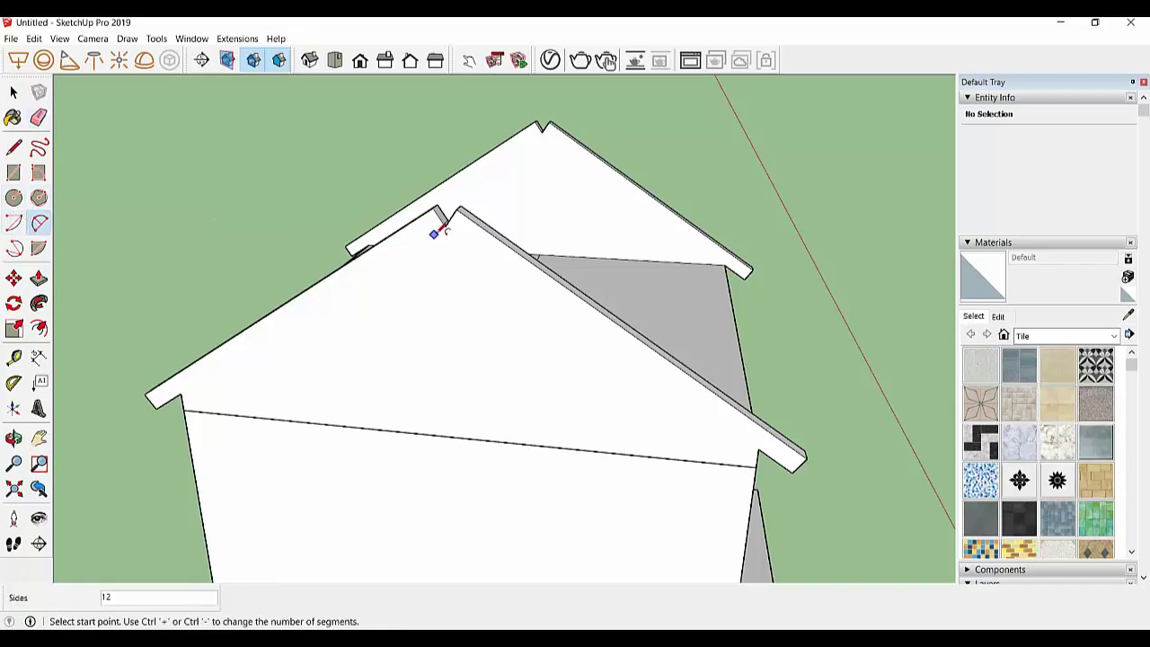
{"action": "left_click", "coordinate": [434, 209]}
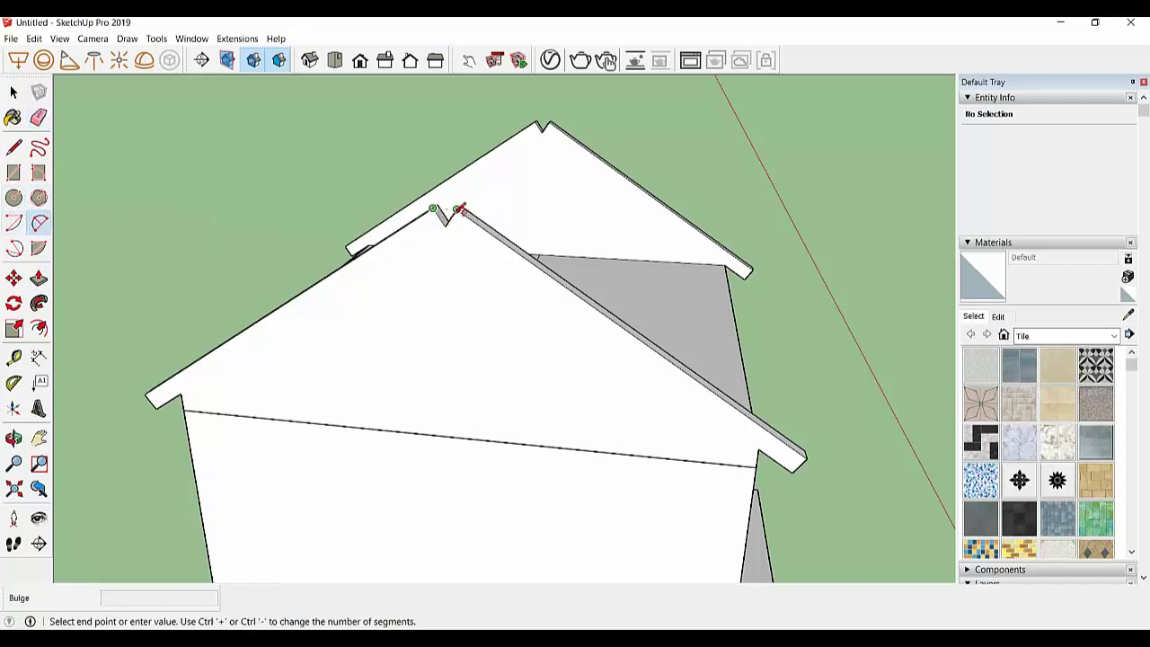
{"action": "middle_click_drag", "start_coordinate": [457, 197], "coordinate": [479, 142]}
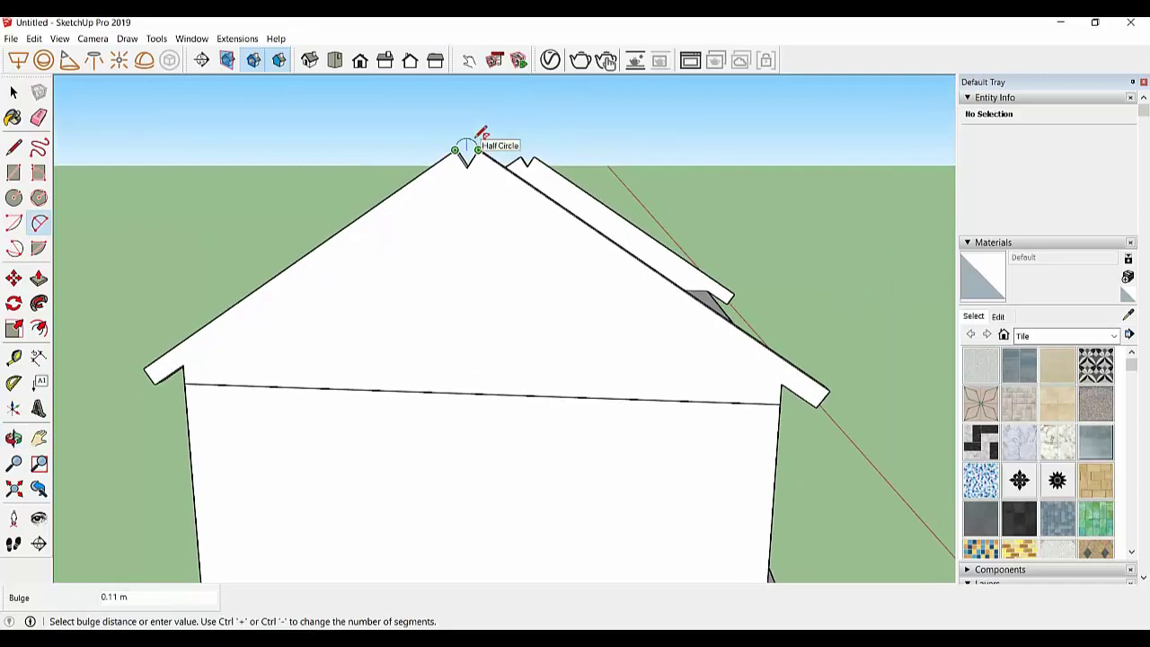
{"action": "left_click", "coordinate": [479, 131]}
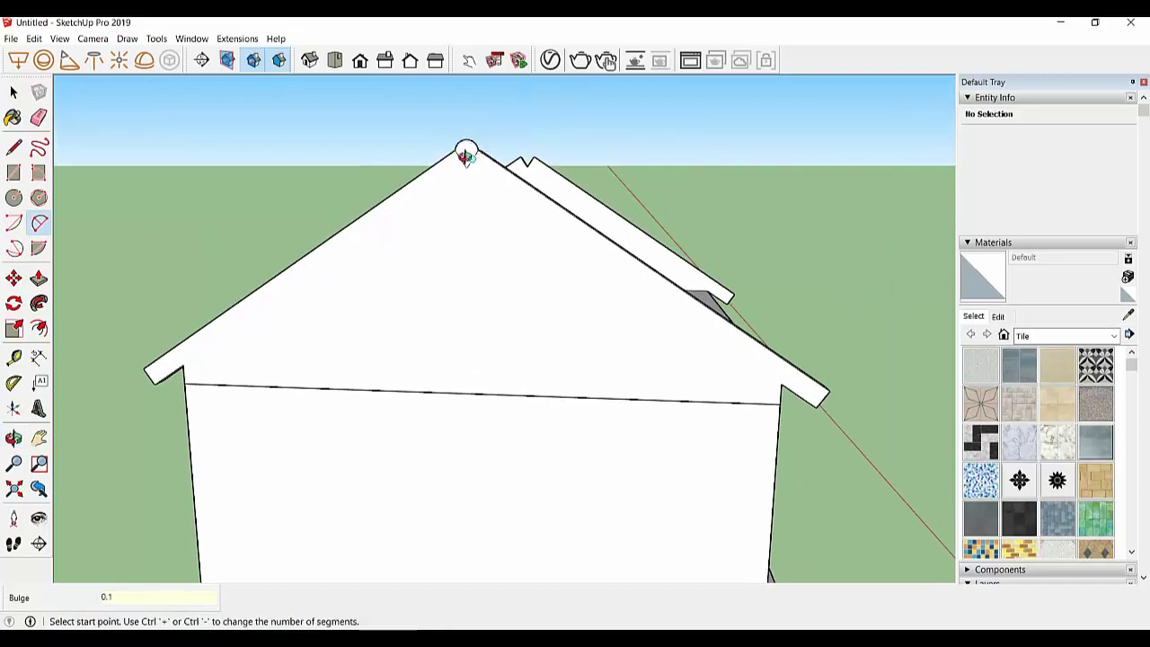
{"action": "middle_click_drag", "start_coordinate": [465, 154], "coordinate": [288, 277]}
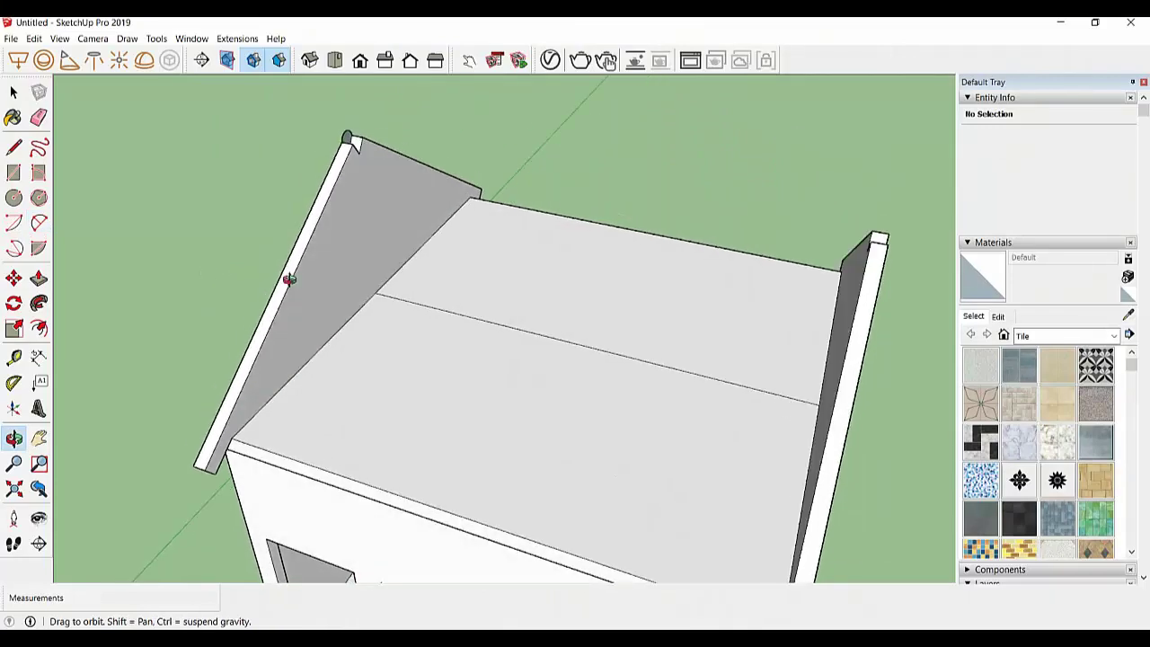
Draw a line along the roof ridge and sweep the arc profile along it with Follow Me
{"action": "left_click", "coordinate": [18, 151]}
{"action": "scroll", "coordinate": [291, 174], "scroll_direction": "up", "scroll_amount": 4}
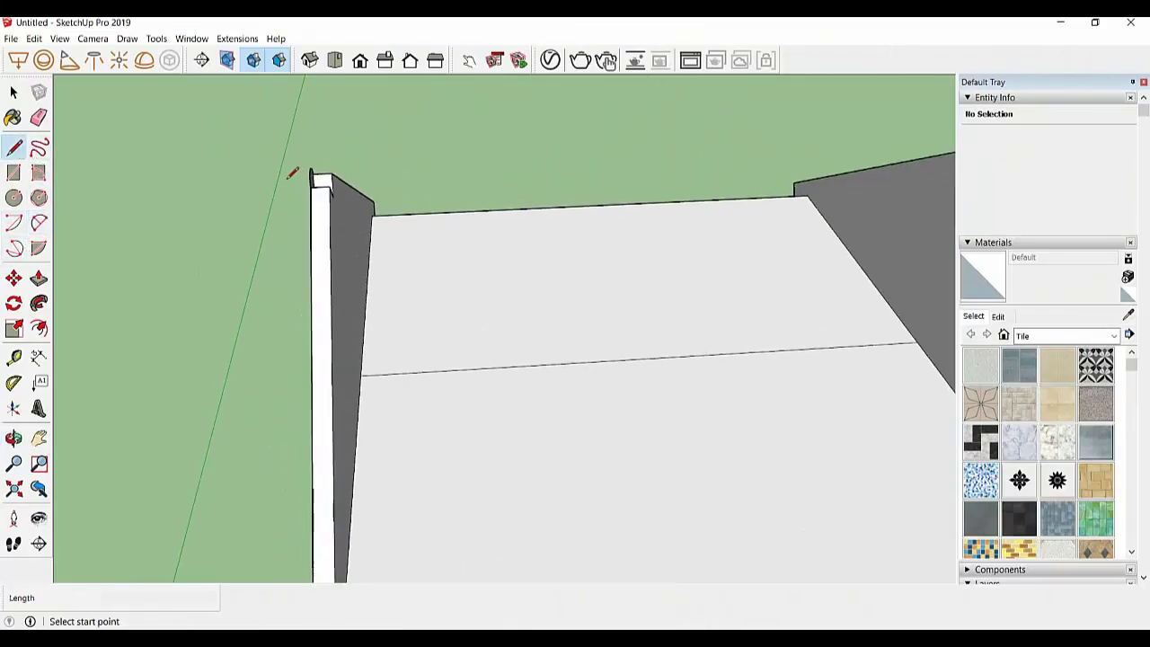
{"action": "middle_click_drag", "start_coordinate": [291, 174], "coordinate": [307, 286]}
{"action": "left_click", "coordinate": [297, 283]}
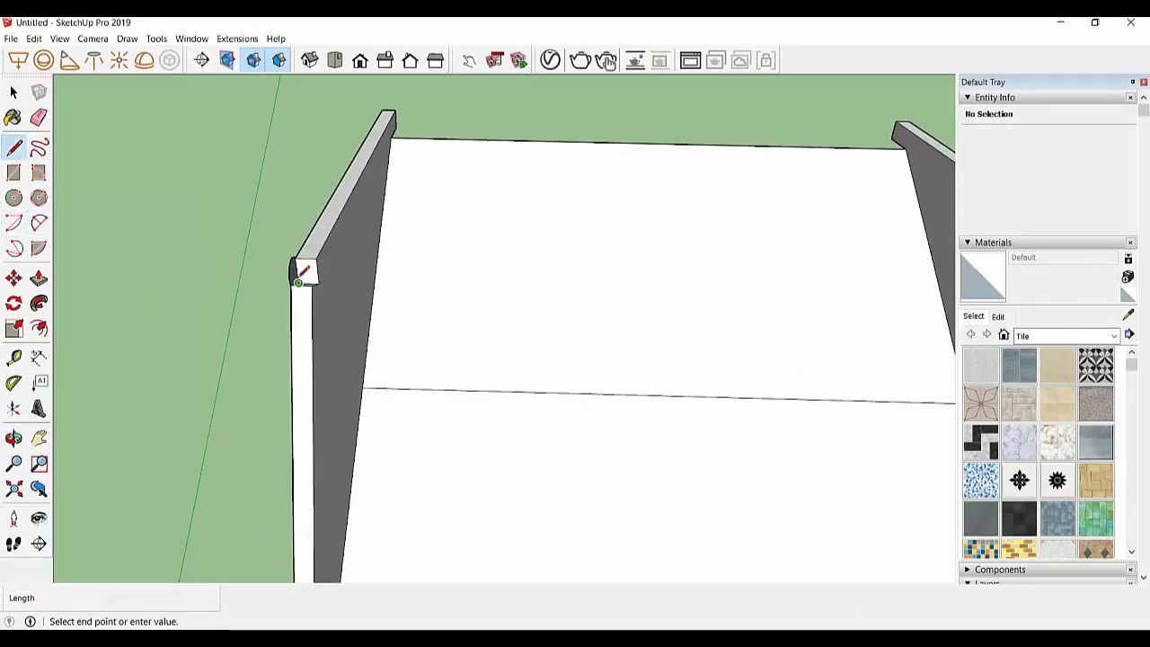
{"action": "scroll", "coordinate": [275, 285], "scroll_direction": "down", "scroll_amount": 3}
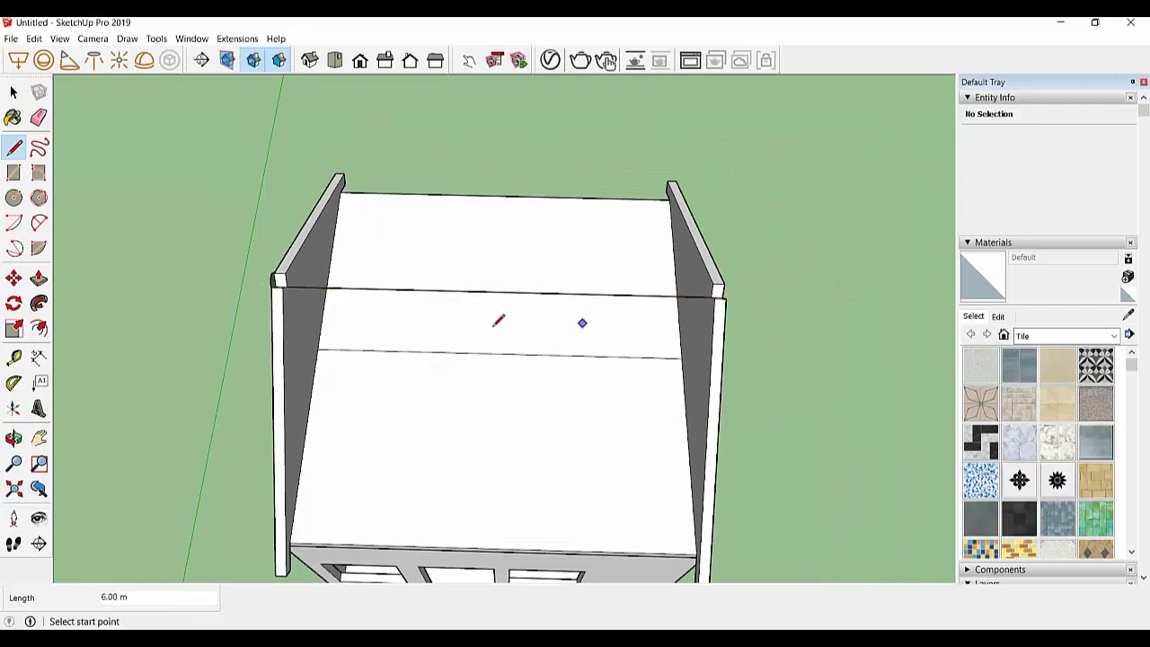
{"action": "mouse_move", "coordinate": [499, 322]}
{"action": "middle_mouse_down"}
{"action": "mouse_move", "coordinate": [395, 277]}
{"action": "mouse_move", "coordinate": [334, 377]}
{"action": "middle_mouse_up"}
{"action": "key", "text": "space"}
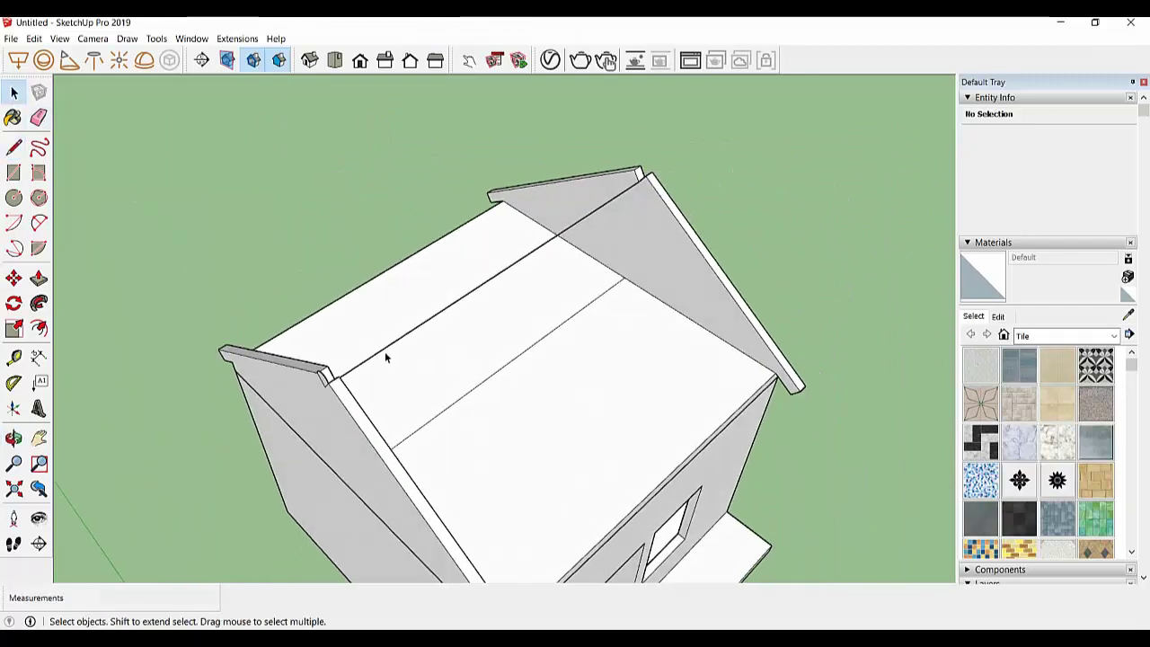
{"action": "scroll", "coordinate": [324, 395], "scroll_direction": "up", "scroll_amount": 3}
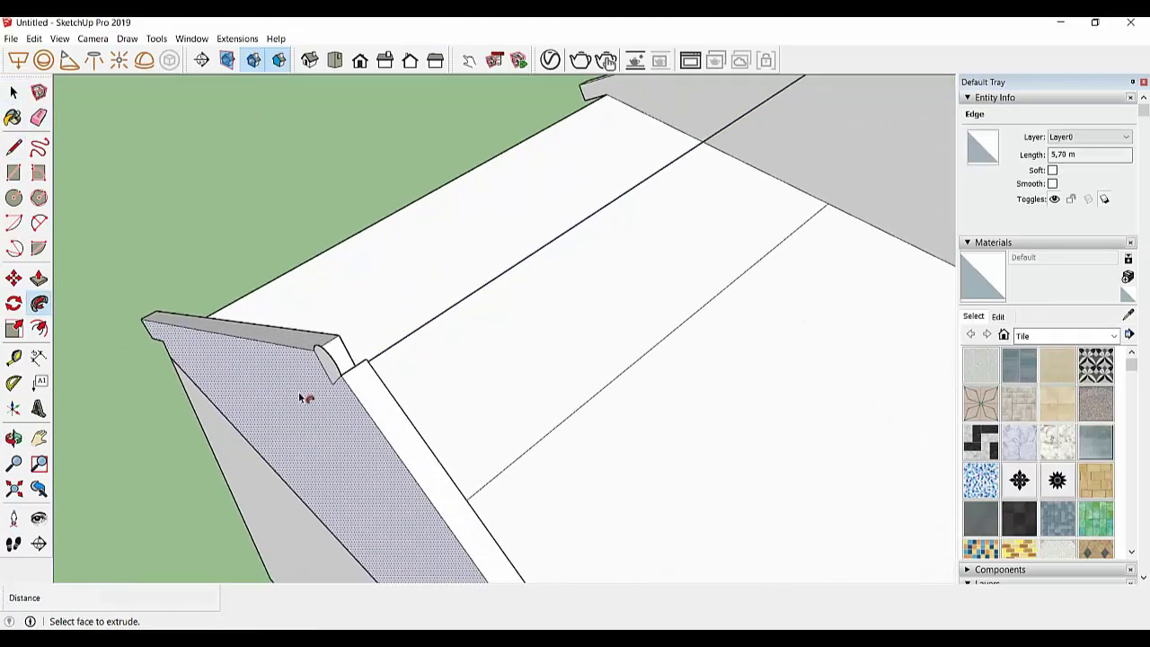
{"action": "scroll", "coordinate": [305, 395], "scroll_direction": "up", "scroll_amount": 3}
{"action": "left_click", "coordinate": [395, 341]}
Pull the ridge cap's end faces outward past the gables
{"action": "mouse_move", "coordinate": [391, 364]}
{"action": "middle_mouse_down"}
{"action": "mouse_move", "coordinate": [282, 403]}
{"action": "mouse_move", "coordinate": [637, 251]}
{"action": "mouse_move", "coordinate": [441, 231]}
{"action": "mouse_move", "coordinate": [722, 260]}
{"action": "mouse_move", "coordinate": [521, 284]}
{"action": "middle_mouse_up"}
{"action": "key", "text": "p"}
{"action": "left_click", "coordinate": [375, 320]}
{"action": "left_click", "coordinate": [380, 359]}
{"action": "scroll", "coordinate": [723, 270], "scroll_direction": "up", "scroll_amount": 2}
{"action": "scroll", "coordinate": [468, 283], "scroll_direction": "up", "scroll_amount": 2}
{"action": "left_click", "coordinate": [468, 282]}
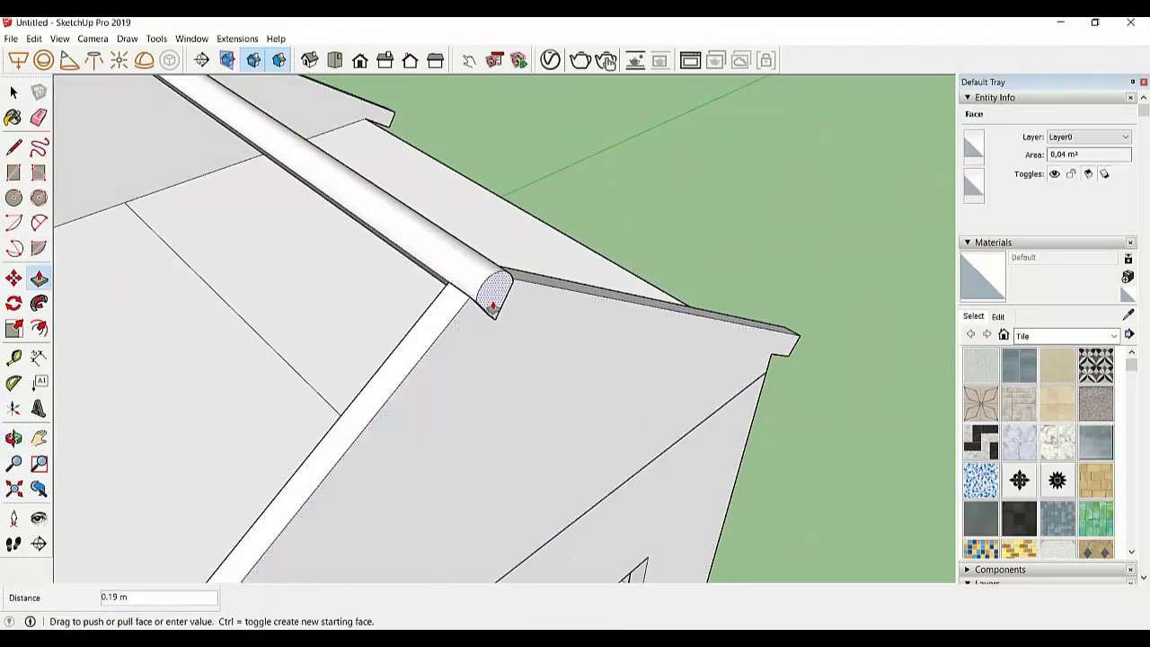
{"action": "left_click", "coordinate": [477, 318]}
{"action": "scroll", "coordinate": [482, 407], "scroll_direction": "down", "scroll_amount": 3}
{"action": "scroll", "coordinate": [482, 407], "scroll_direction": "up", "scroll_amount": 3}
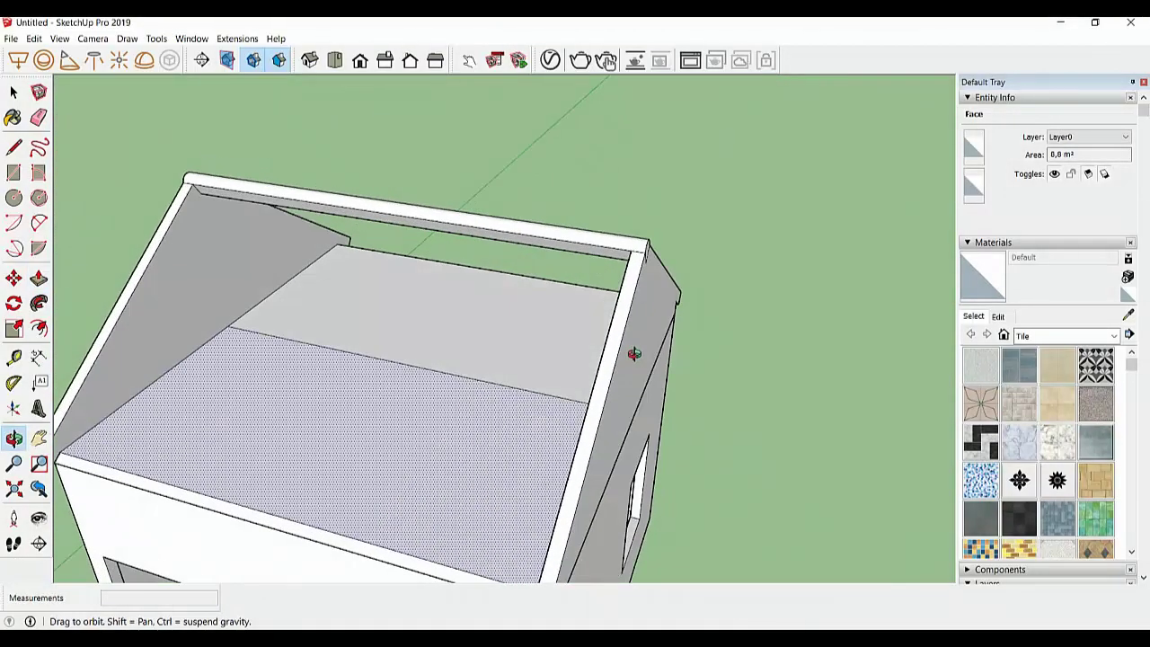
{"action": "mouse_move", "coordinate": [636, 352]}
{"action": "middle_mouse_down"}
{"action": "mouse_move", "coordinate": [725, 300]}
{"action": "mouse_move", "coordinate": [881, 277]}
{"action": "mouse_move", "coordinate": [778, 329]}
{"action": "middle_mouse_up"}
{"action": "scroll", "coordinate": [778, 329], "scroll_direction": "up", "scroll_amount": 1}
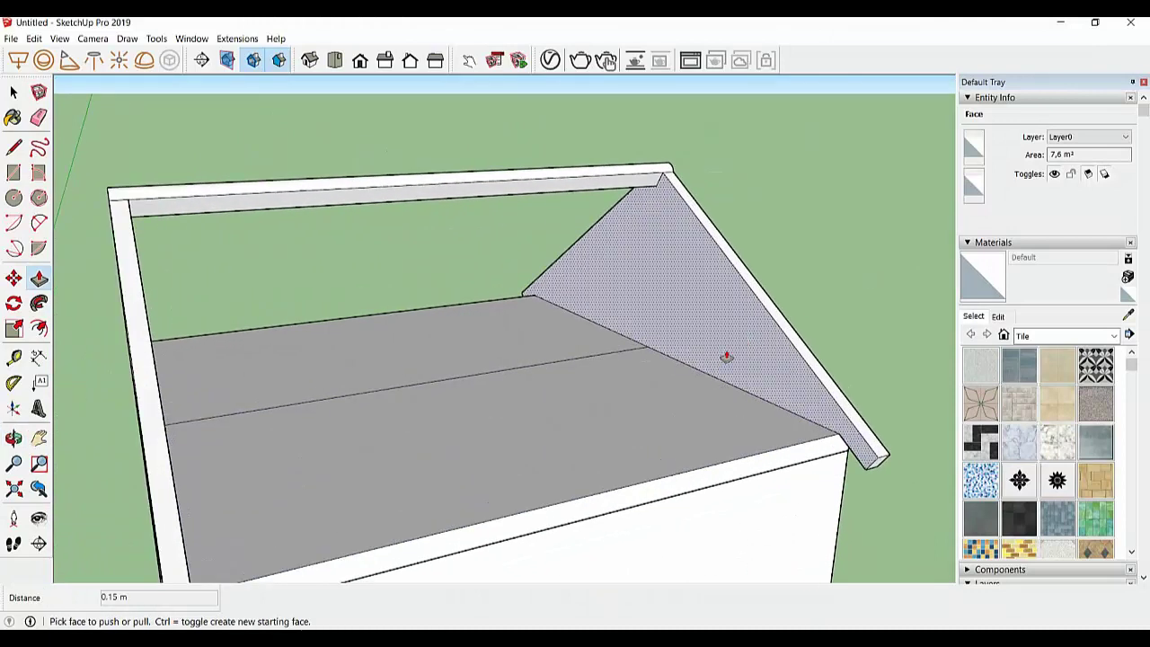
{"action": "key", "text": "l"}
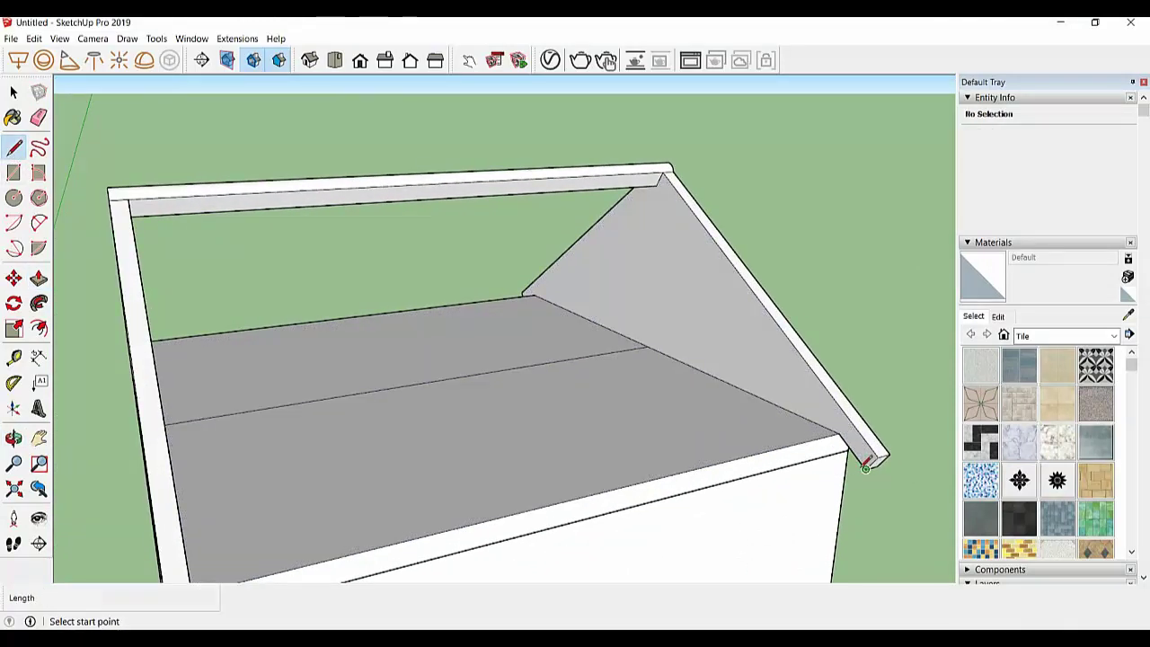
{"action": "scroll", "coordinate": [867, 466], "scroll_direction": "up", "scroll_amount": 1}
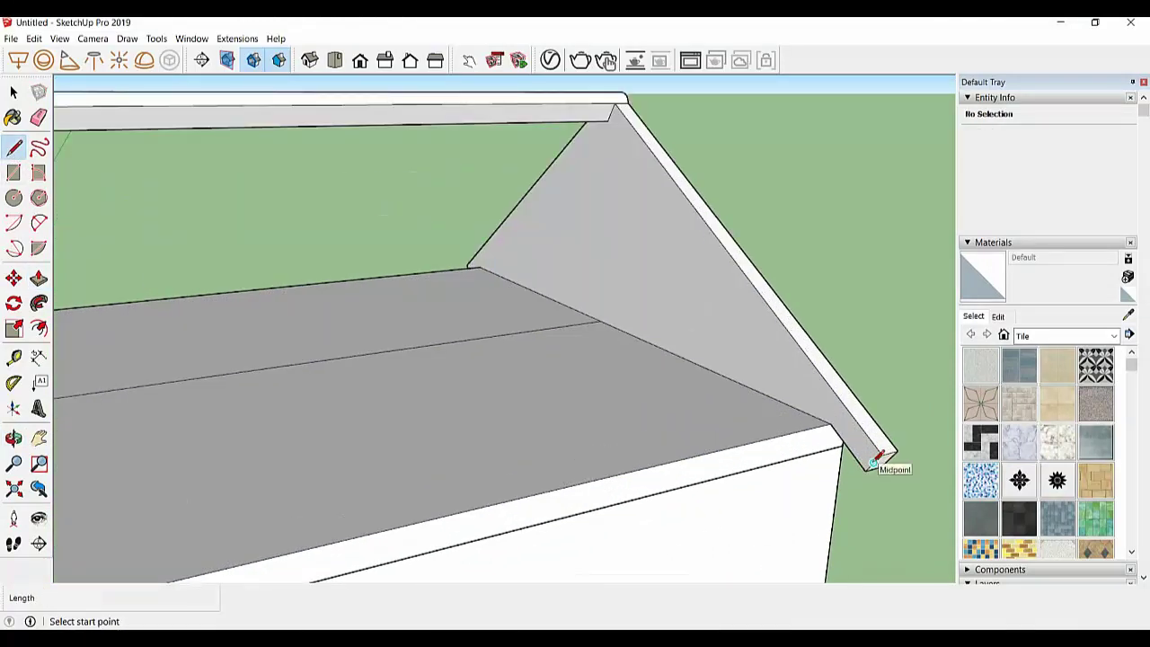
Copy the verge edge onto the gable face with Move
{"action": "key", "text": "m"}
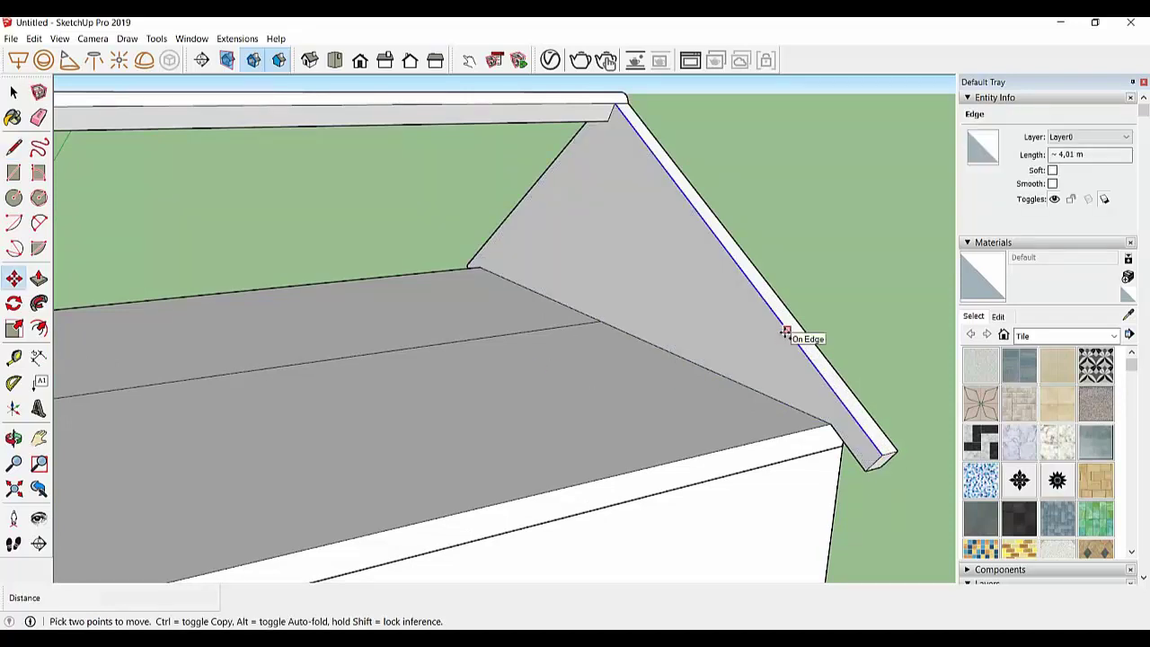
{"action": "scroll", "coordinate": [784, 332], "scroll_direction": "up", "scroll_amount": 1}
{"action": "left_click", "coordinate": [784, 331], "text": "ctrl"}
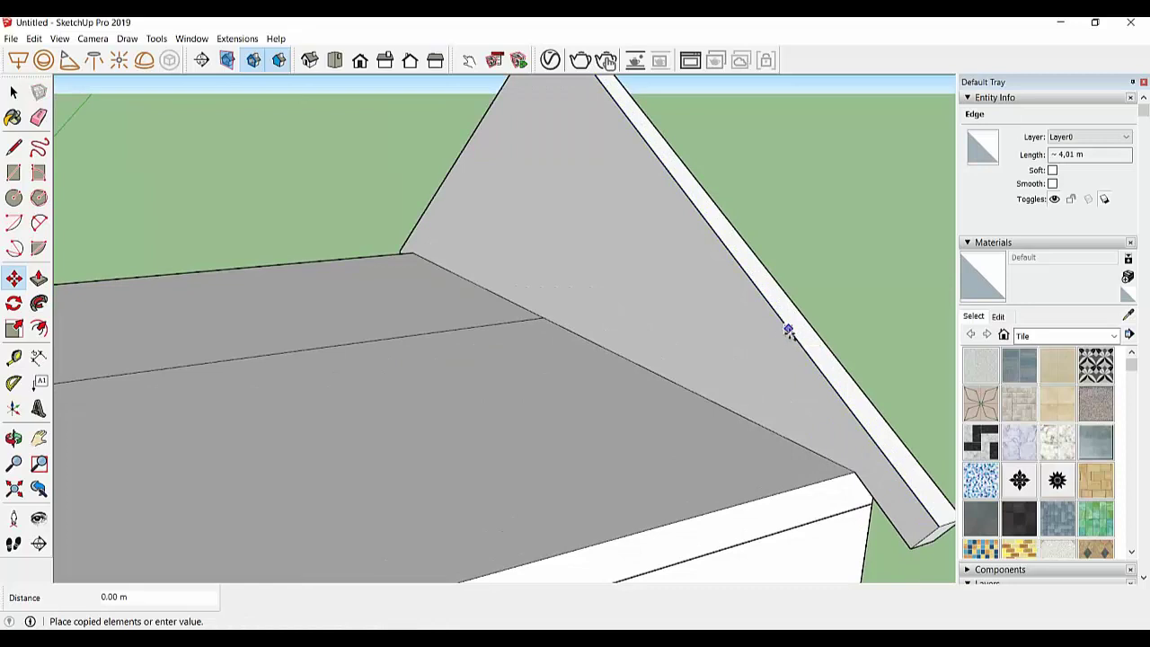
{"action": "key", "text": "Escape"}
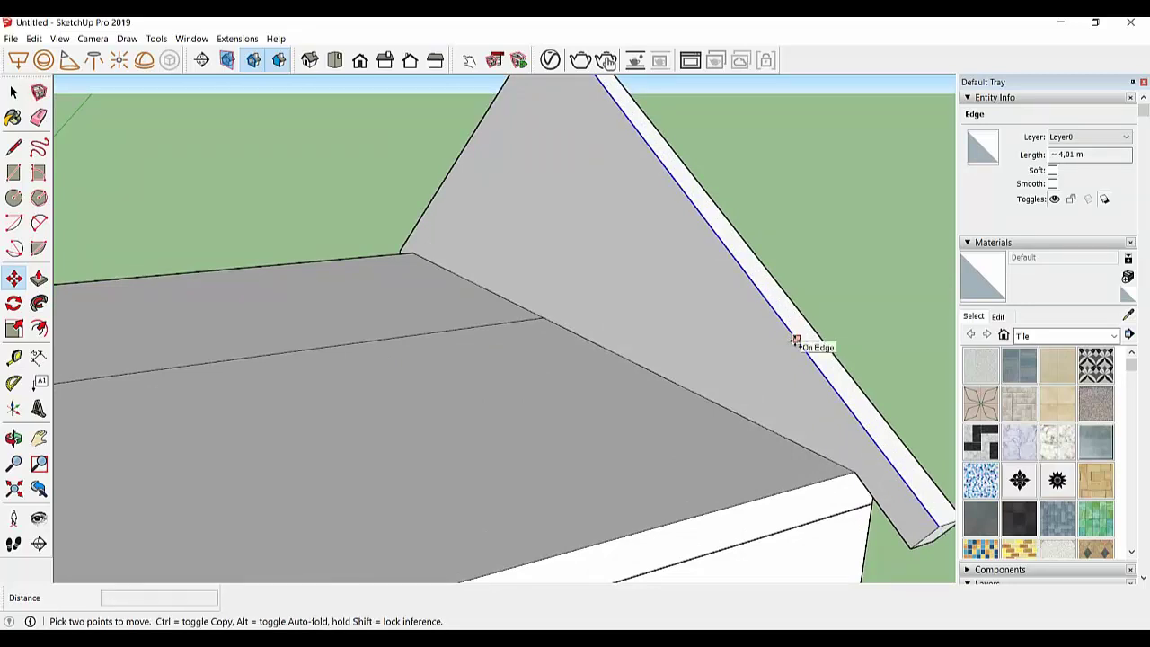
{"action": "left_click", "coordinate": [795, 339], "text": "ctrl"}
{"action": "type", "text": "0.05"}
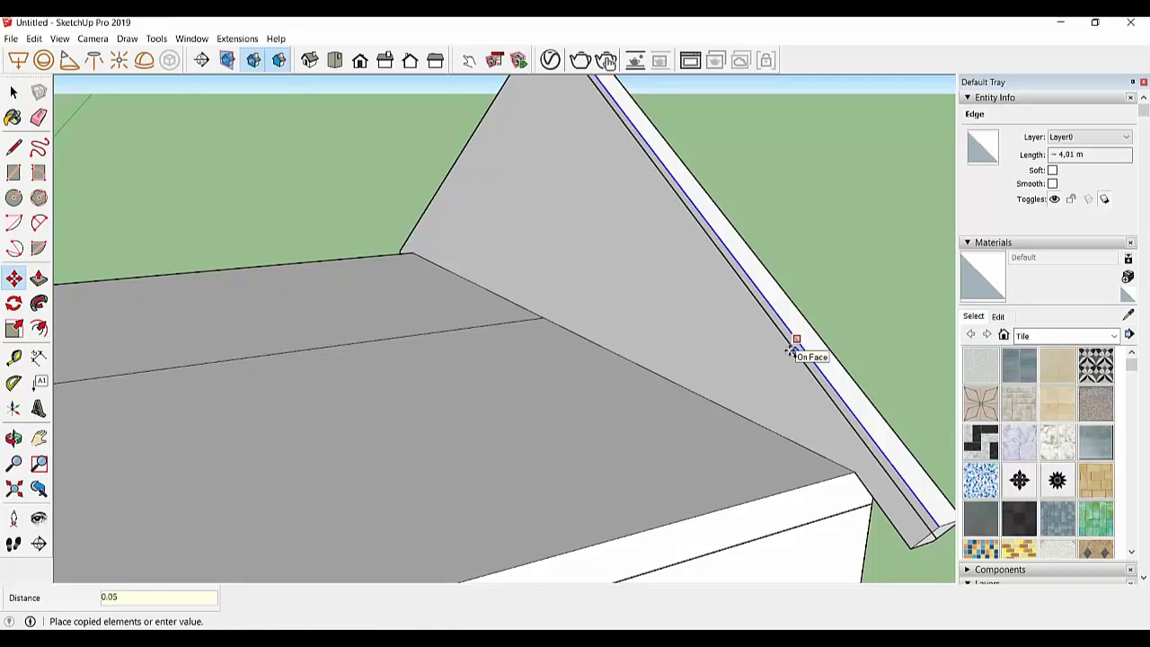
{"action": "left_click", "coordinate": [794, 350]}
{"action": "mouse_move", "coordinate": [782, 378]}
{"action": "middle_mouse_down"}
{"action": "mouse_move", "coordinate": [871, 399]}
{"action": "mouse_move", "coordinate": [873, 441]}
{"action": "middle_mouse_up"}
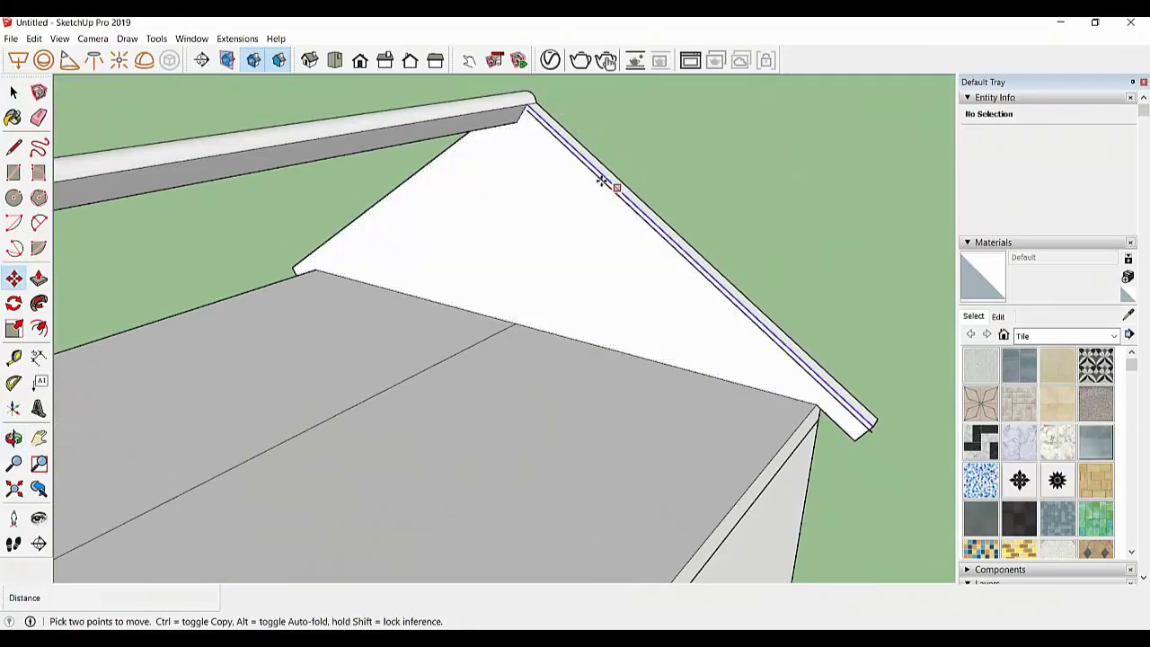
{"action": "middle_click_drag", "start_coordinate": [778, 333], "coordinate": [707, 267]}
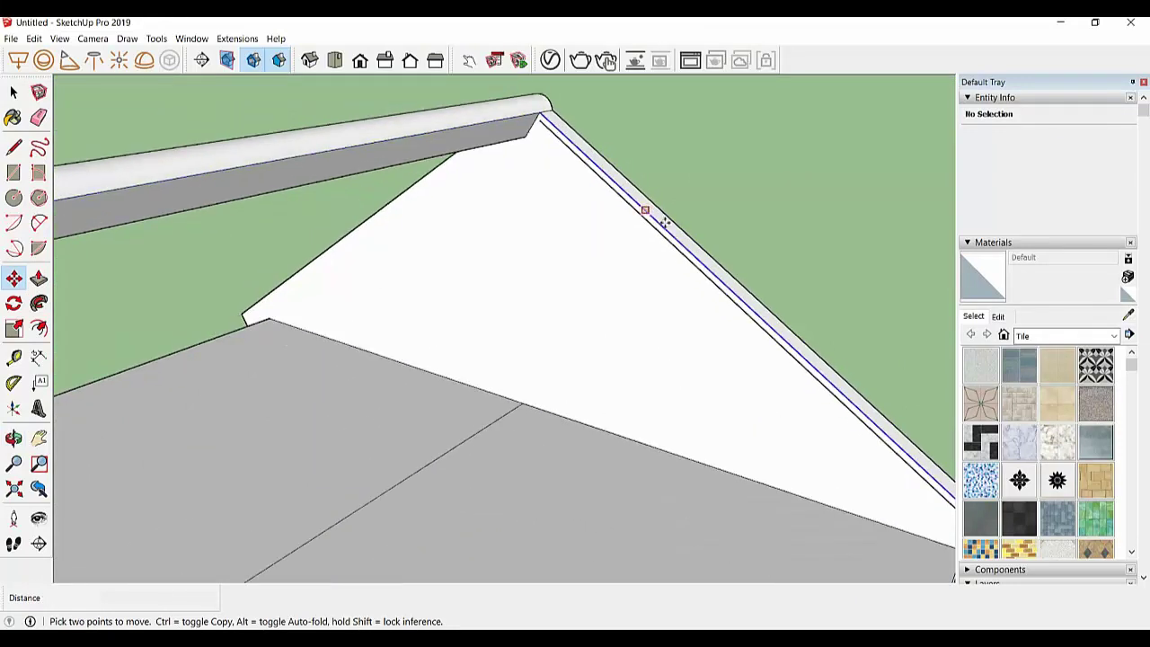
Copy one sloping gable edge 0.05 m down from the ridge
{"action": "left_click", "coordinate": [549, 123]}
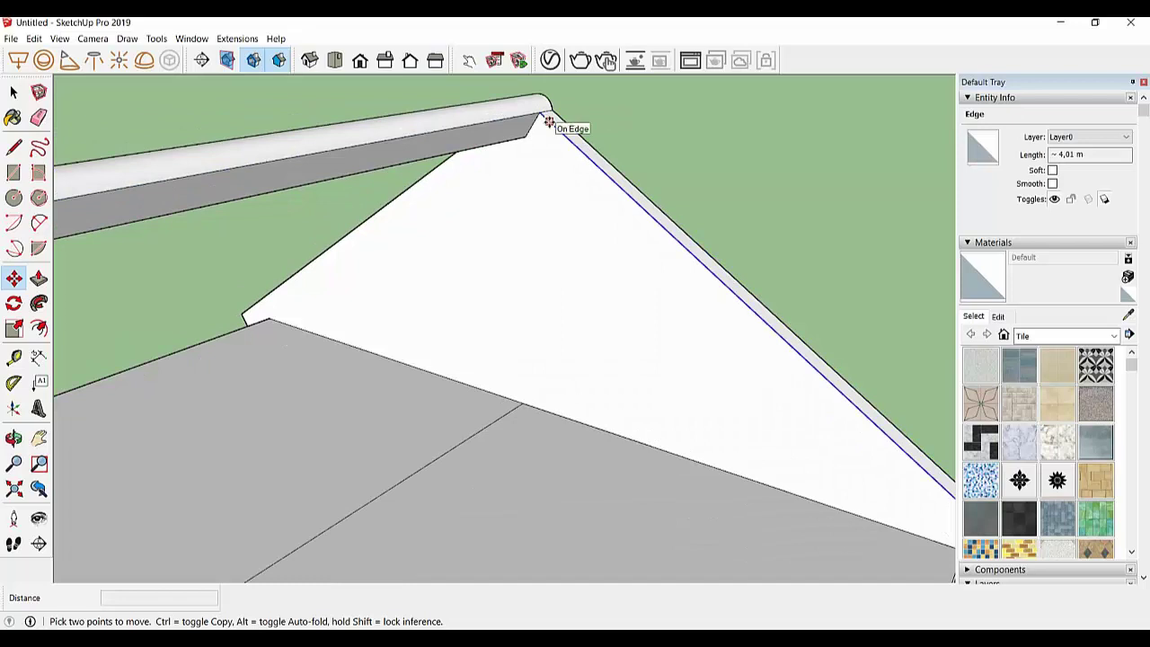
{"action": "key", "text": "ctrl"}
{"action": "left_click", "coordinate": [548, 123]}
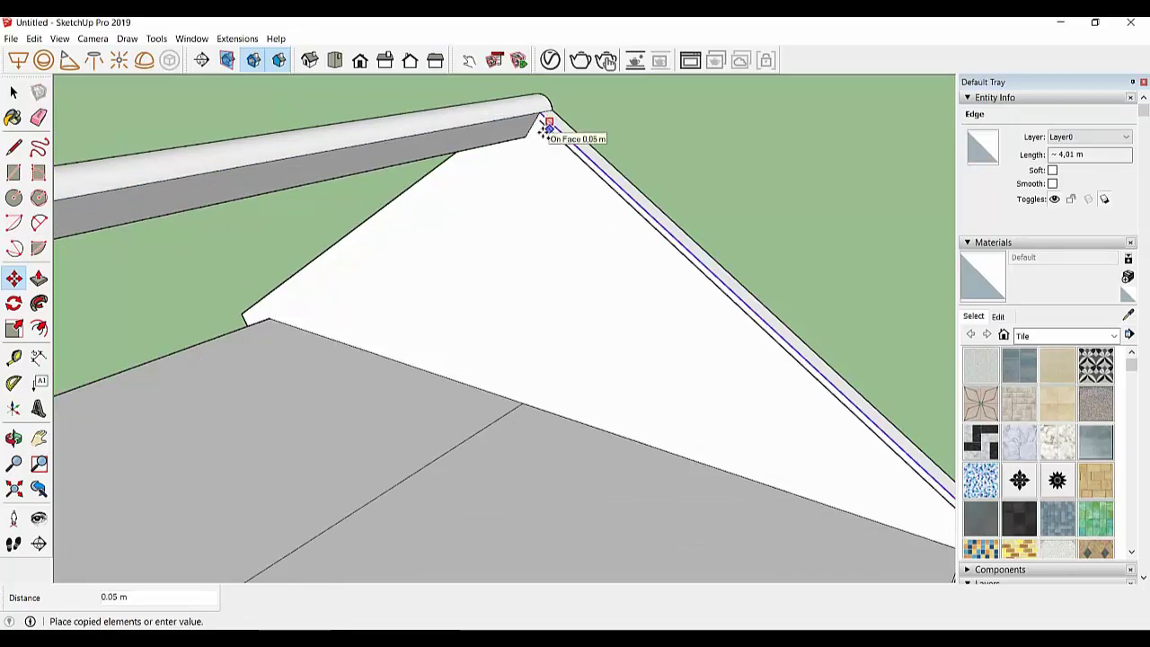
{"action": "scroll", "coordinate": [544, 131], "scroll_direction": "up", "scroll_amount": 2}
{"action": "left_click", "coordinate": [543, 131]}
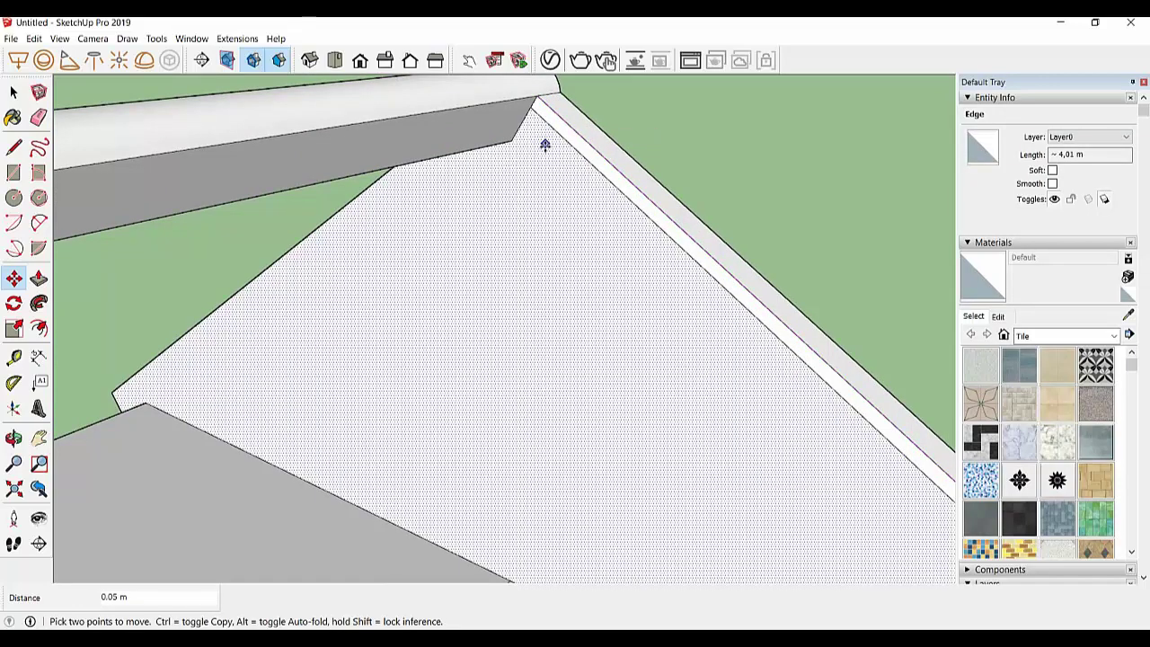
{"action": "mouse_move", "coordinate": [545, 141]}
{"action": "middle_mouse_down"}
{"action": "mouse_move", "coordinate": [731, 188]}
{"action": "mouse_move", "coordinate": [571, 123]}
{"action": "middle_mouse_up"}
Copy the other sloping gable edge 0.05 m inside the roof edge
{"action": "left_click", "coordinate": [575, 141]}
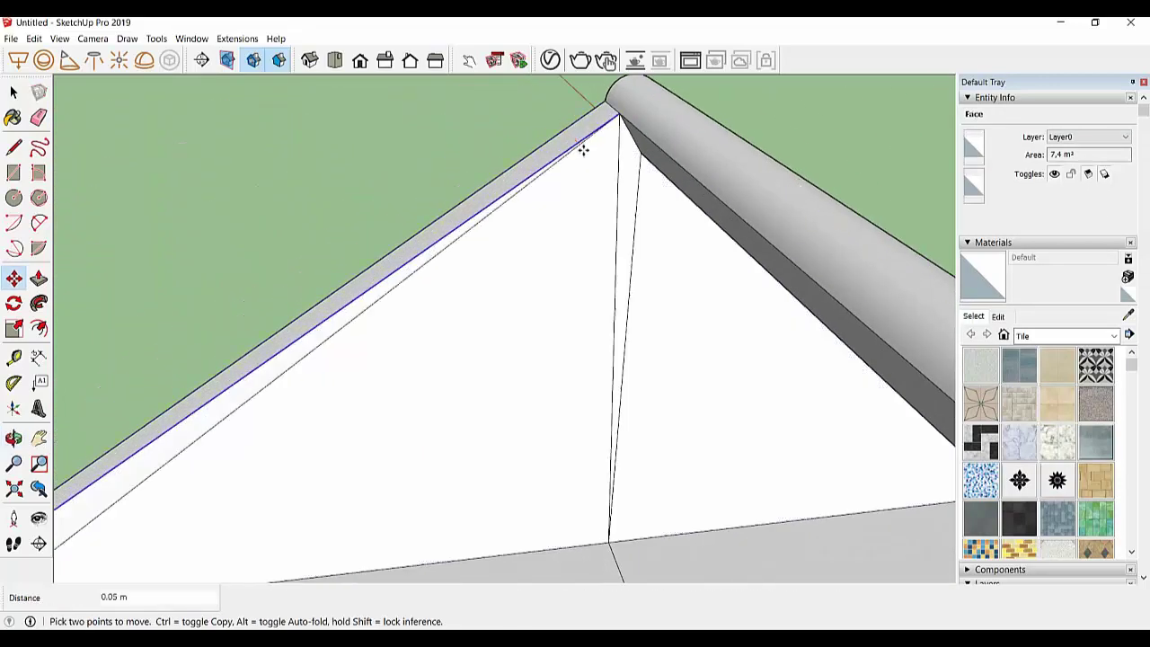
{"action": "key", "text": "Escape"}
{"action": "left_click", "coordinate": [576, 144]}
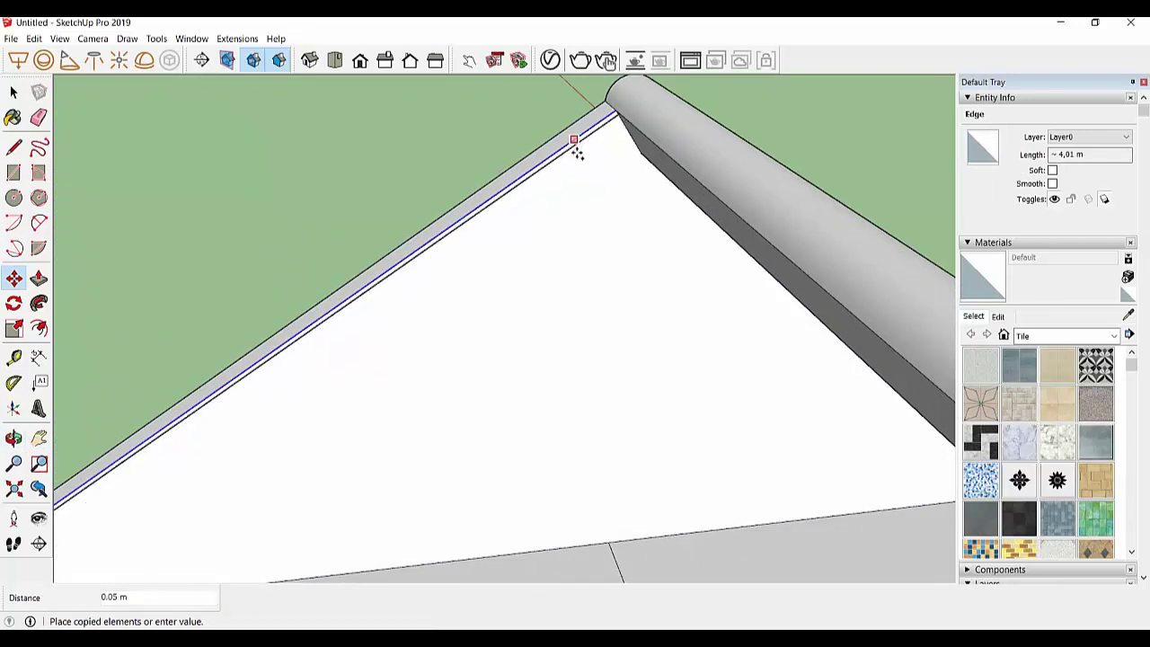
{"action": "scroll", "coordinate": [580, 155], "scroll_direction": "up", "scroll_amount": 2}
{"action": "scroll", "coordinate": [578, 155], "scroll_direction": "up", "scroll_amount": 2}
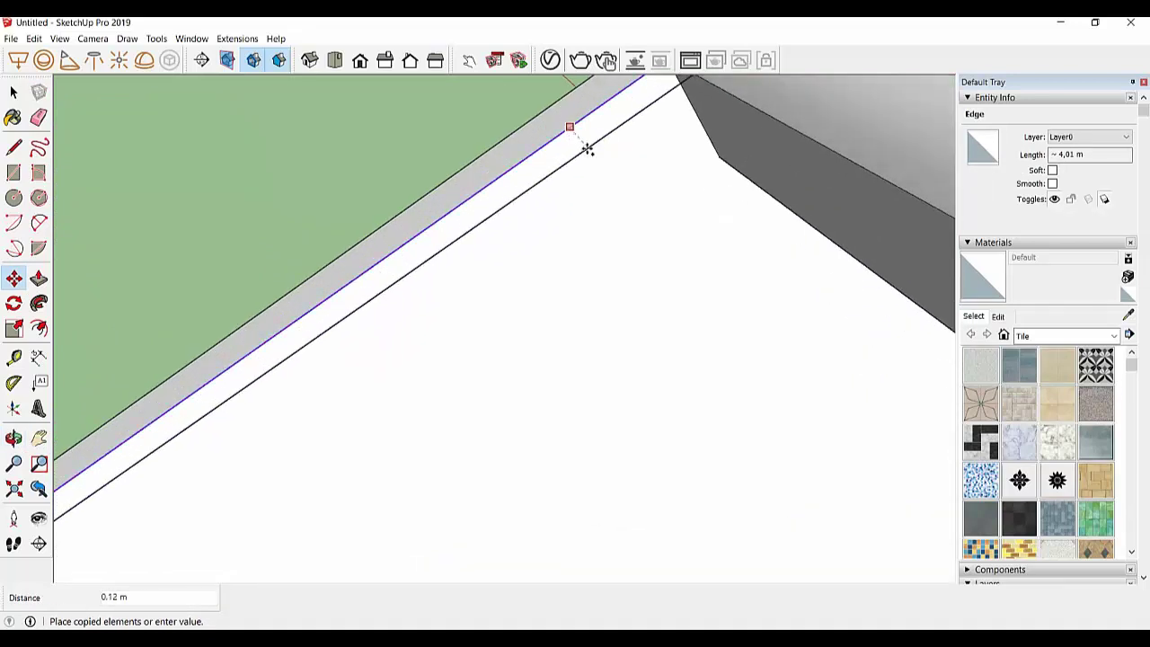
{"action": "type", "text": "0.05"}
{"action": "key", "text": "Return"}
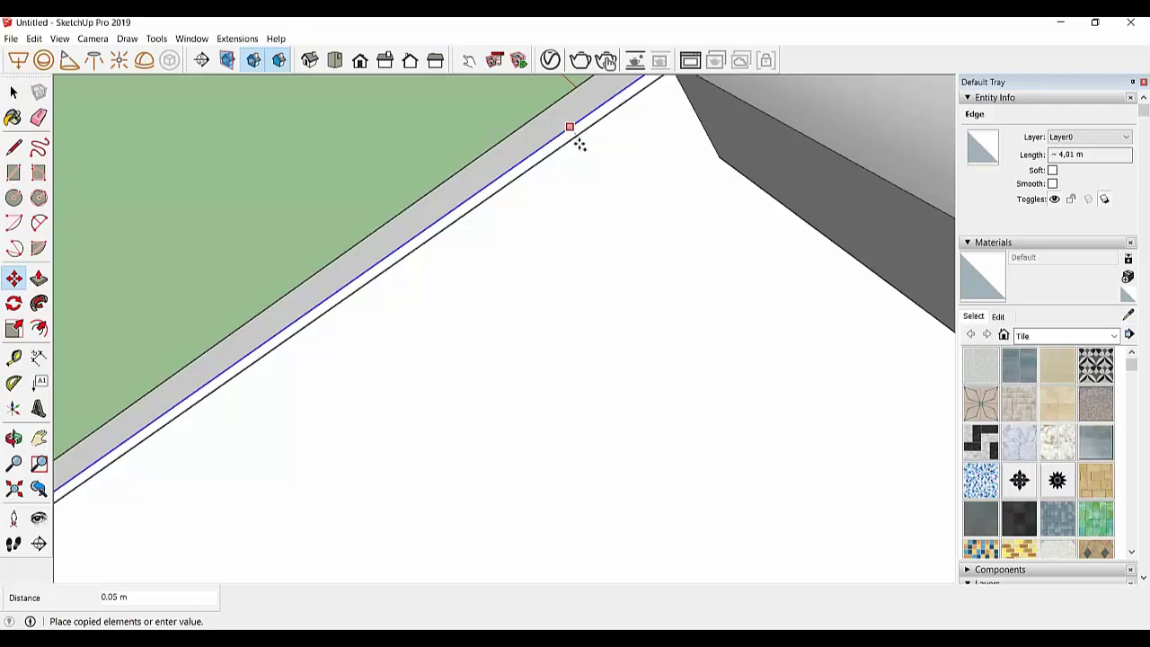
{"action": "scroll", "coordinate": [571, 155], "scroll_direction": "up", "scroll_amount": 1}
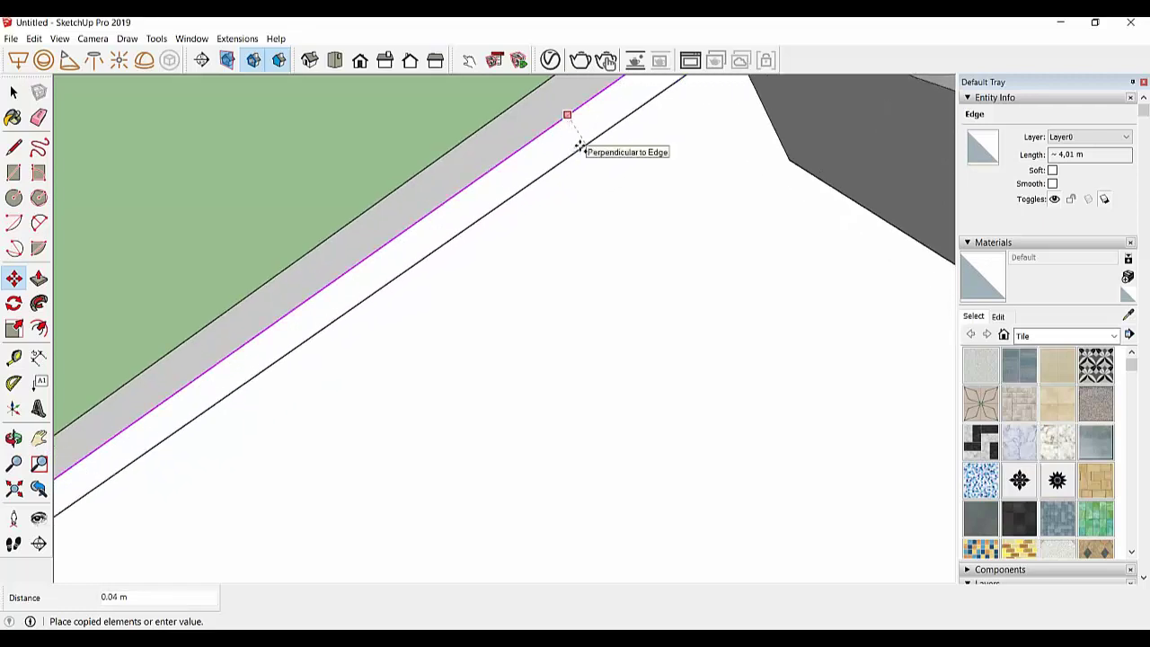
{"action": "type", "text": "0.05"}
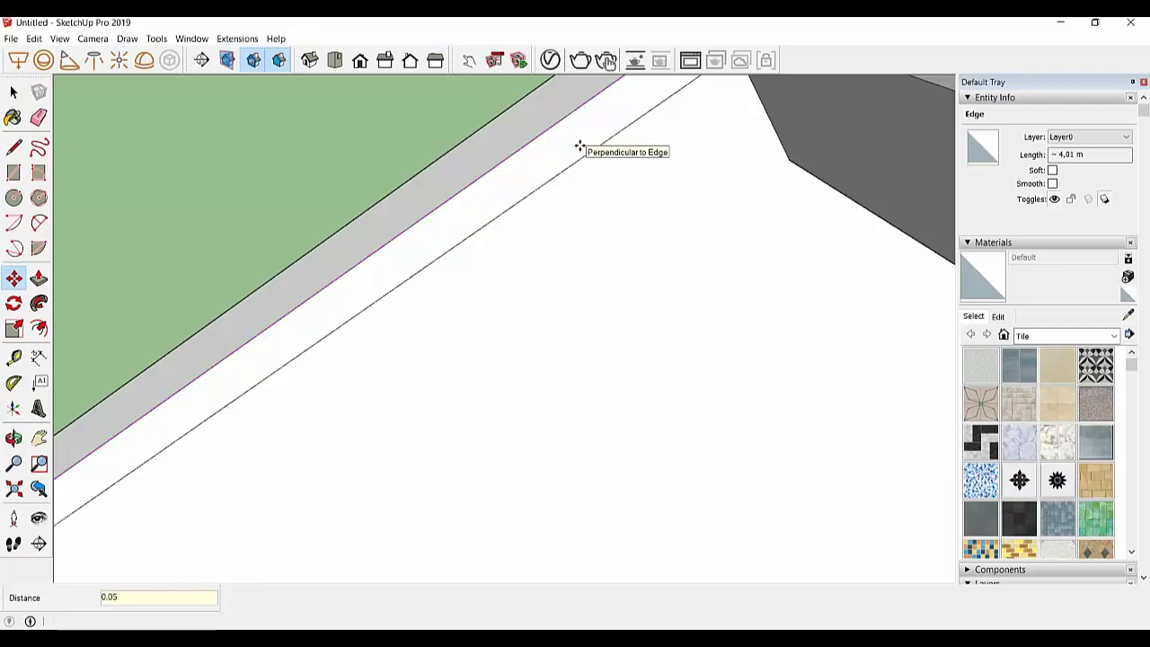
{"action": "key", "text": "Return"}
{"action": "scroll", "coordinate": [580, 174], "scroll_direction": "down", "scroll_amount": 3}
{"action": "scroll", "coordinate": [577, 198], "scroll_direction": "down", "scroll_amount": 2}
{"action": "scroll", "coordinate": [663, 213], "scroll_direction": "down", "scroll_amount": 2}
{"action": "scroll", "coordinate": [539, 296], "scroll_direction": "down", "scroll_amount": 2}
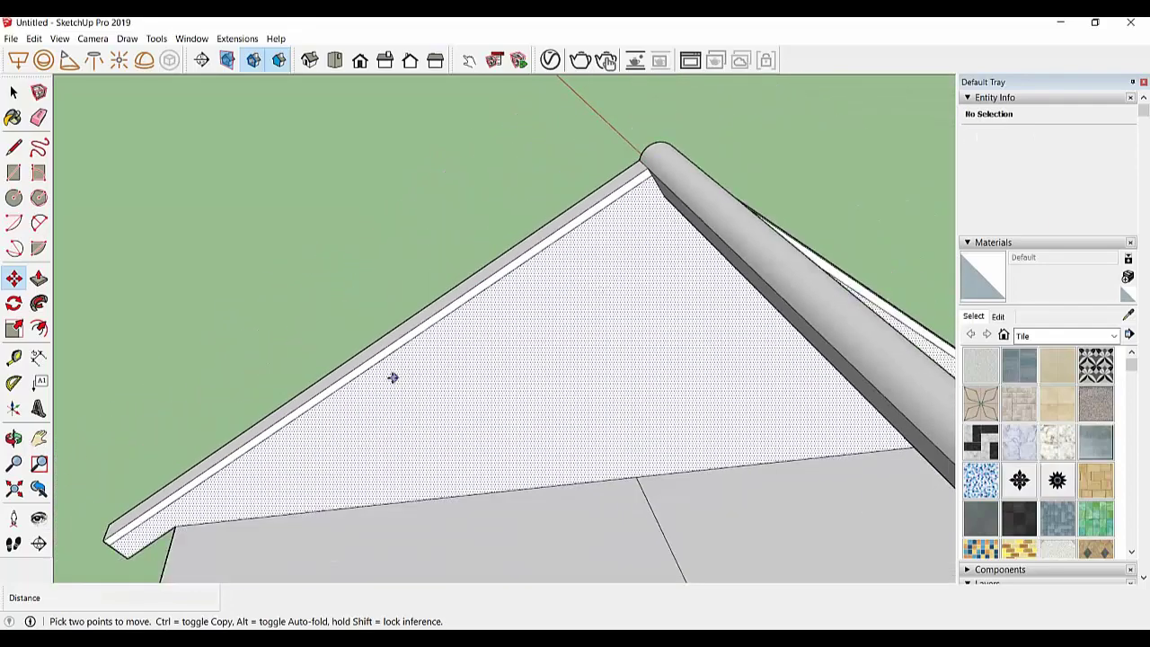
{"action": "mouse_move", "coordinate": [392, 378]}
{"action": "middle_mouse_down"}
{"action": "mouse_move", "coordinate": [565, 398]}
{"action": "mouse_move", "coordinate": [315, 313]}
{"action": "middle_mouse_up"}
{"action": "scroll", "coordinate": [581, 307], "scroll_direction": "up", "scroll_amount": 1}
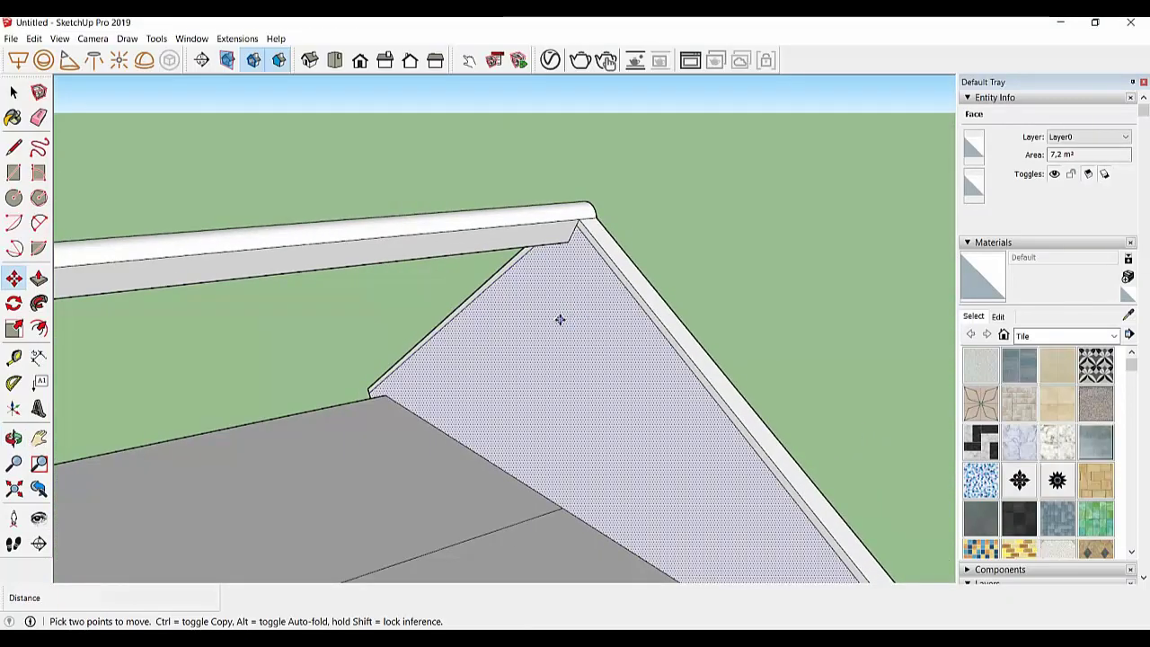
Push/Pull the thin gable strip along the roof to the far gable as a raised verge trim
{"action": "key", "text": "p"}
{"action": "left_click", "coordinate": [572, 336]}
{"action": "left_click", "coordinate": [483, 372]}
{"action": "middle_click_drag", "start_coordinate": [482, 372], "coordinate": [622, 334]}
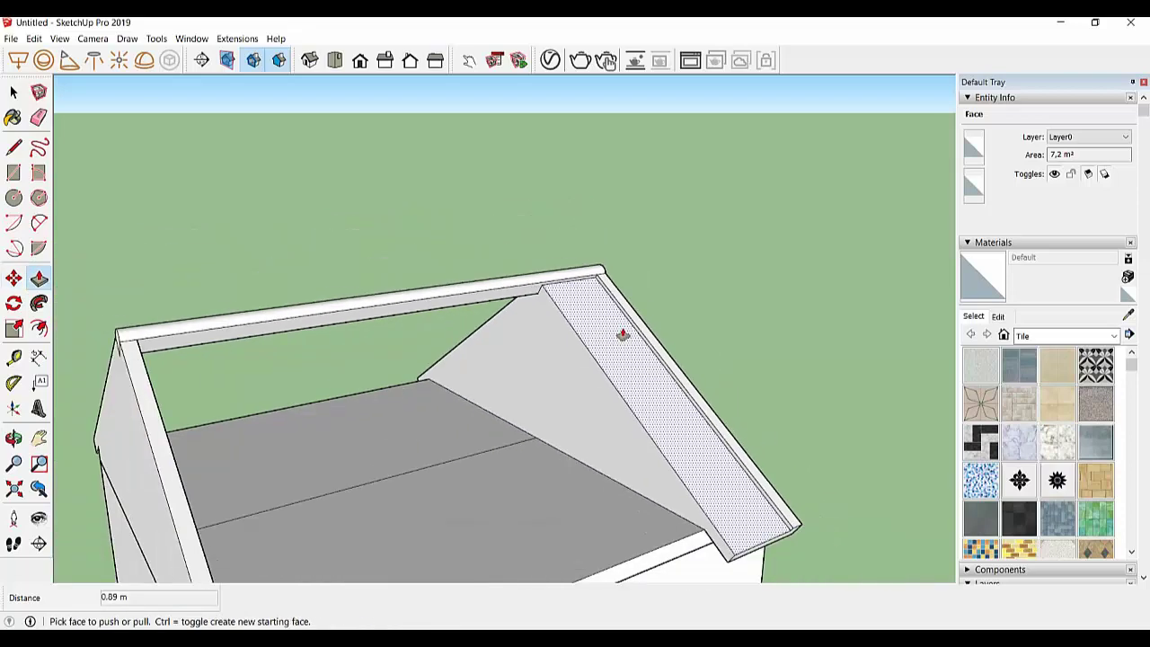
{"action": "left_click", "coordinate": [588, 404]}
{"action": "left_click", "coordinate": [183, 495]}
{"action": "key", "text": "o"}
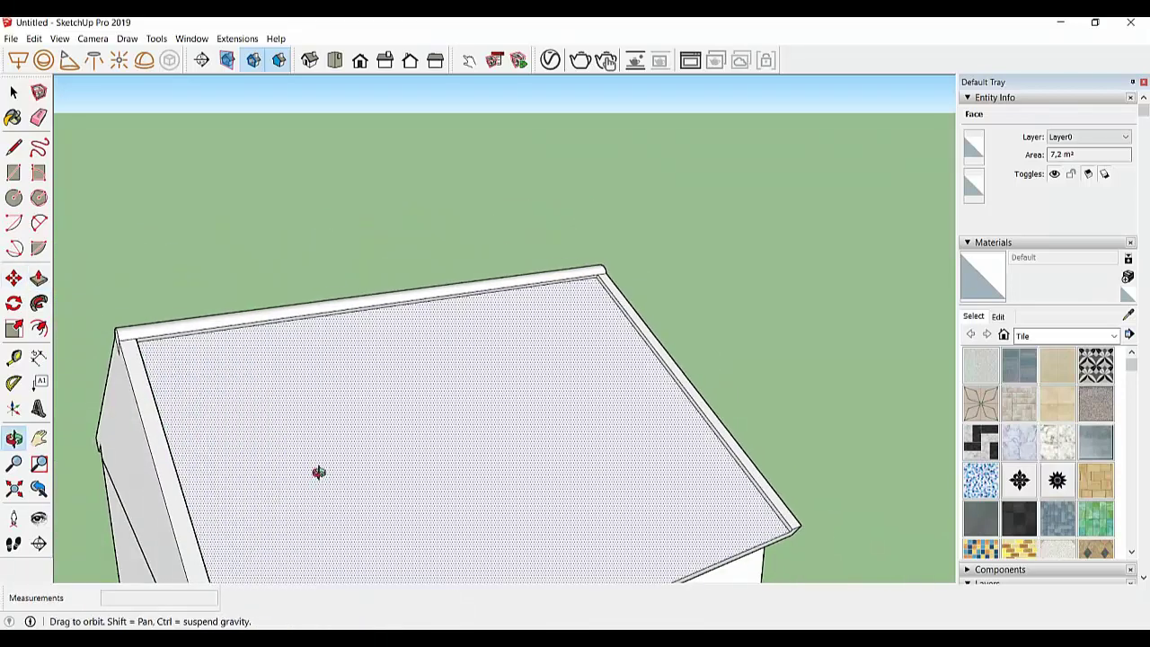
{"action": "mouse_move", "coordinate": [319, 471]}
{"action": "middle_mouse_down"}
{"action": "mouse_move", "coordinate": [218, 428]}
{"action": "mouse_move", "coordinate": [386, 296]}
{"action": "mouse_move", "coordinate": [386, 405]}
{"action": "mouse_move", "coordinate": [506, 384]}
{"action": "mouse_move", "coordinate": [780, 416]}
{"action": "mouse_move", "coordinate": [608, 333]}
{"action": "mouse_move", "coordinate": [695, 285]}
{"action": "mouse_move", "coordinate": [595, 291]}
{"action": "mouse_move", "coordinate": [670, 313]}
{"action": "middle_mouse_up"}
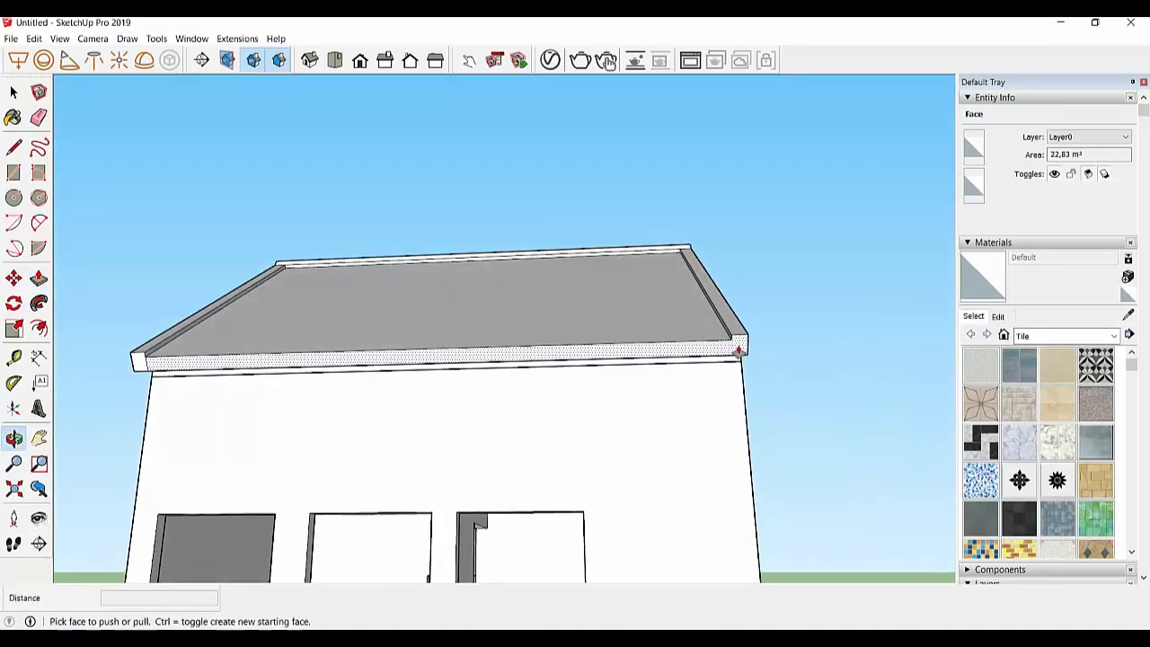
{"action": "scroll", "coordinate": [738, 351], "scroll_direction": "up", "scroll_amount": 2}
{"action": "scroll", "coordinate": [737, 354], "scroll_direction": "up", "scroll_amount": 1}
{"action": "mouse_move", "coordinate": [737, 356]}
{"action": "middle_mouse_down"}
{"action": "mouse_move", "coordinate": [593, 318]}
{"action": "mouse_move", "coordinate": [719, 356]}
{"action": "middle_mouse_up"}
{"action": "left_click", "coordinate": [14, 146]}
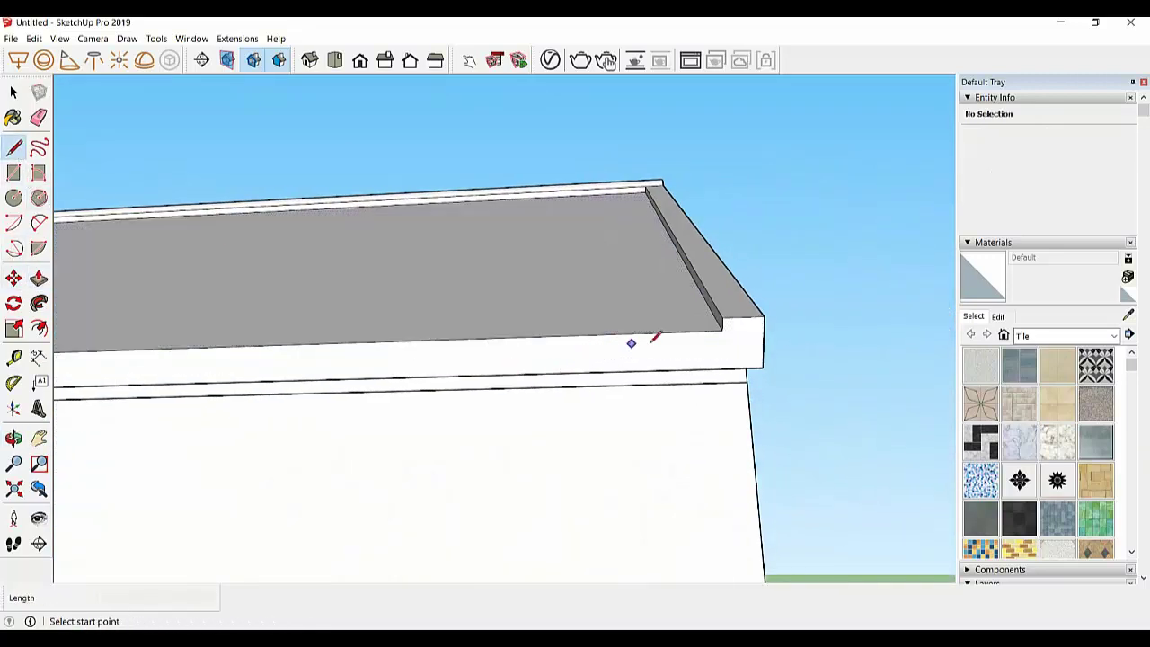
Draw a 5.70 m line across the eave front, 0.15 m below the roof, marking the fascia band
{"action": "left_click", "coordinate": [722, 330]}
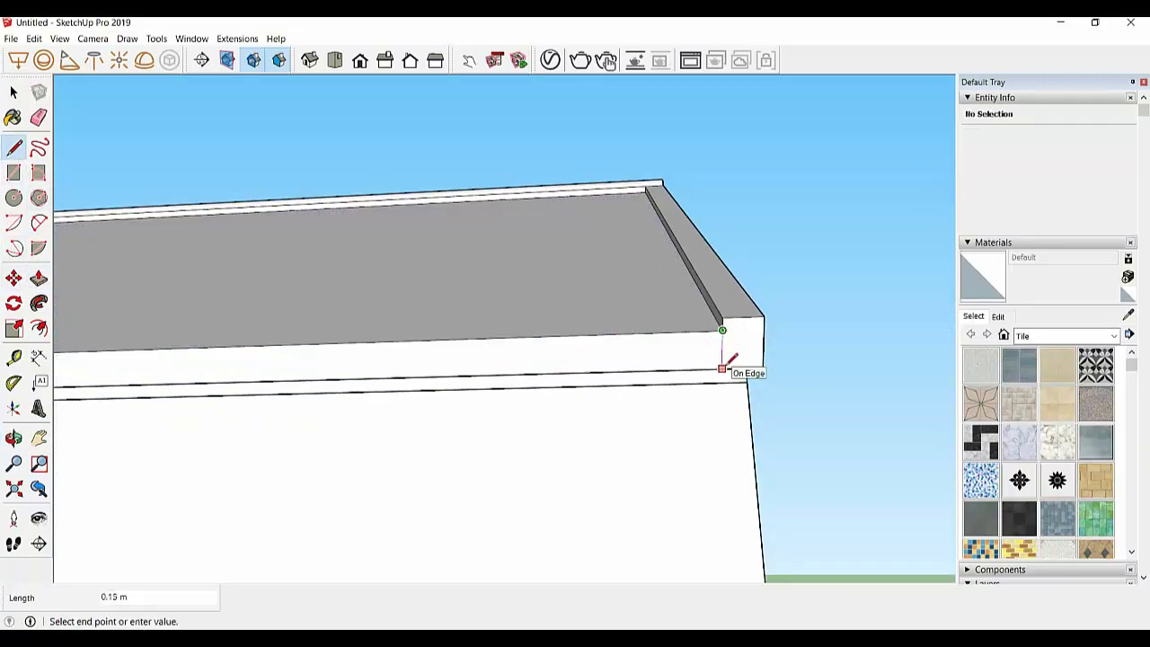
{"action": "mouse_move", "coordinate": [730, 361]}
{"action": "middle_mouse_down"}
{"action": "mouse_move", "coordinate": [206, 333]}
{"action": "mouse_move", "coordinate": [297, 359]}
{"action": "mouse_move", "coordinate": [405, 248]}
{"action": "mouse_move", "coordinate": [727, 372]}
{"action": "mouse_move", "coordinate": [495, 372]}
{"action": "mouse_move", "coordinate": [503, 288]}
{"action": "mouse_move", "coordinate": [396, 191]}
{"action": "mouse_move", "coordinate": [420, 258]}
{"action": "middle_mouse_up"}
{"action": "left_click", "coordinate": [420, 258]}
{"action": "scroll", "coordinate": [309, 278], "scroll_direction": "down", "scroll_amount": 2}
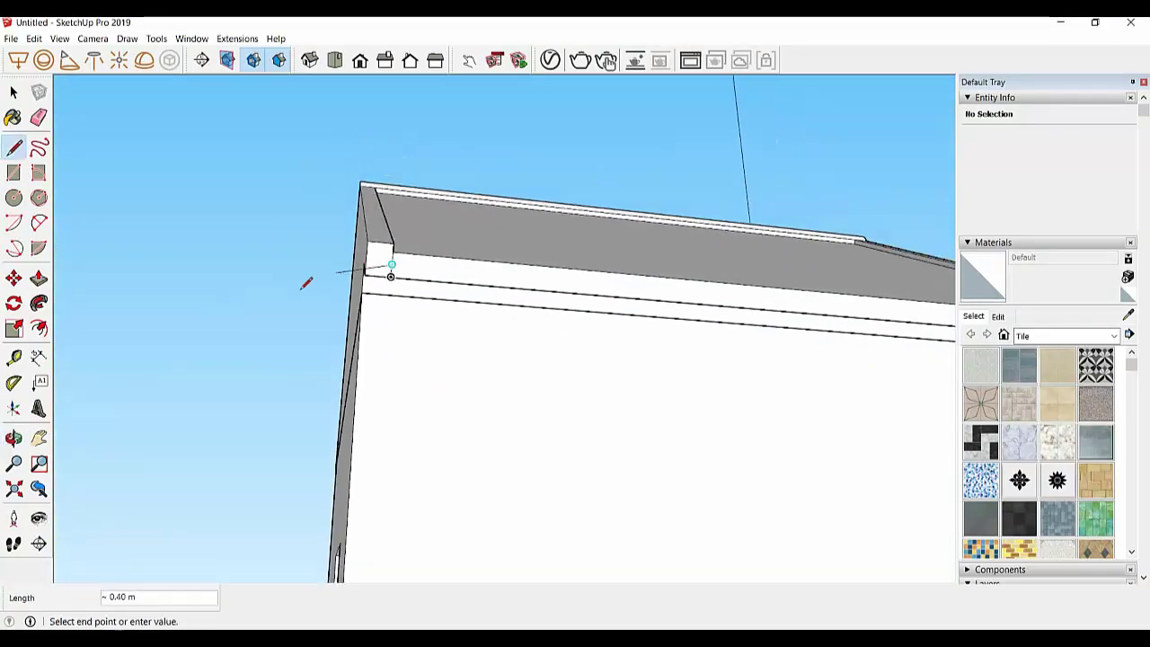
{"action": "scroll", "coordinate": [218, 309], "scroll_direction": "down", "scroll_amount": 3}
{"action": "scroll", "coordinate": [732, 315], "scroll_direction": "up", "scroll_amount": 5}
{"action": "scroll", "coordinate": [732, 314], "scroll_direction": "up", "scroll_amount": 1}
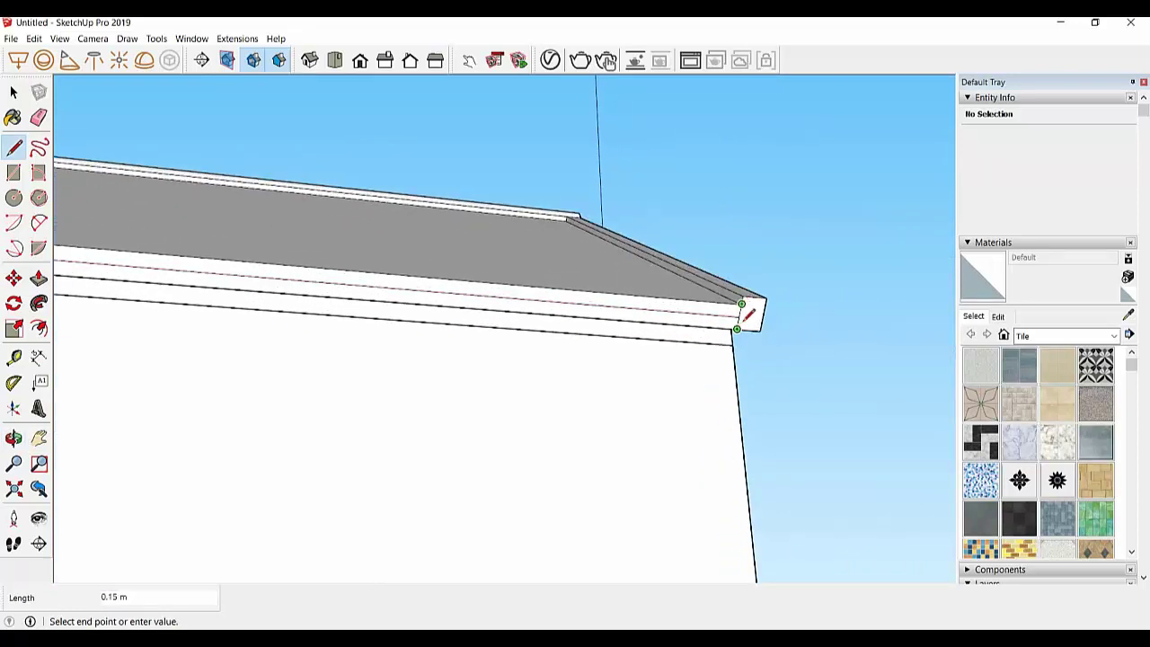
{"action": "middle_click_drag", "start_coordinate": [738, 315], "coordinate": [683, 345]}
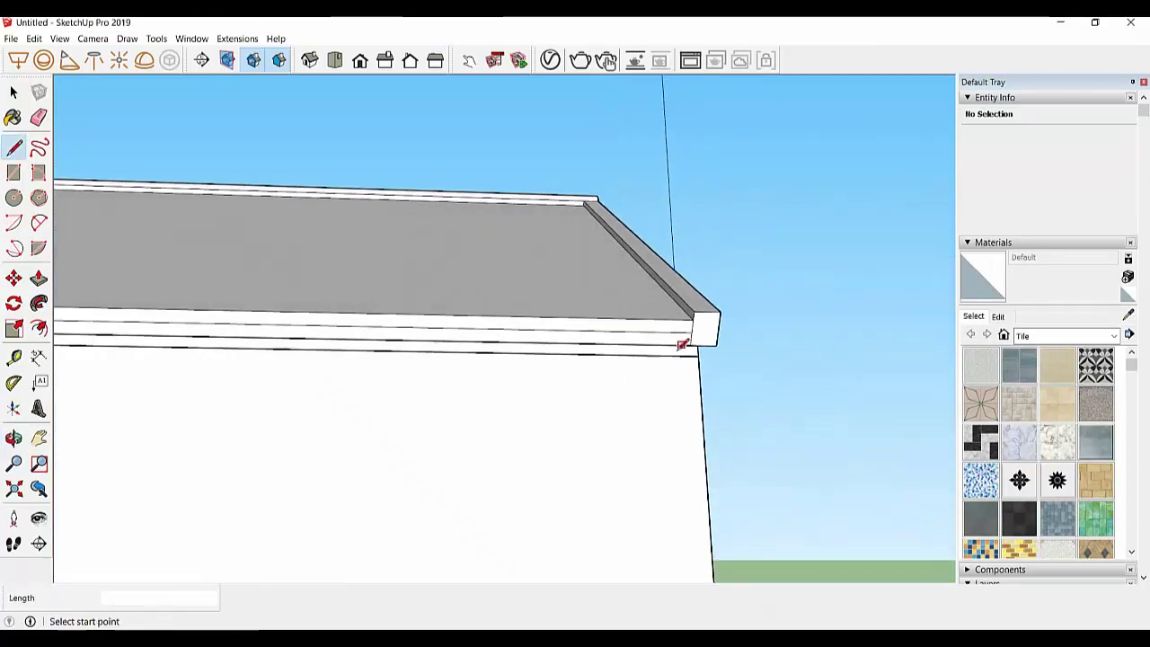
{"action": "scroll", "coordinate": [684, 355], "scroll_direction": "up", "scroll_amount": 1}
{"action": "scroll", "coordinate": [665, 338], "scroll_direction": "up", "scroll_amount": 1}
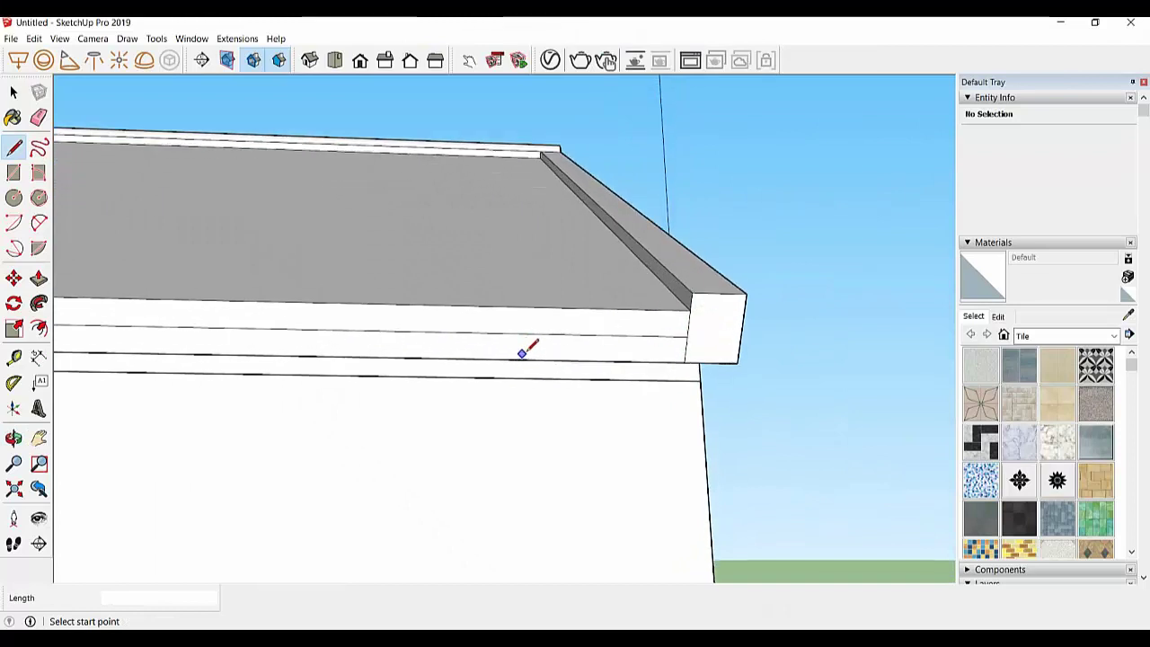
{"action": "key", "text": "m"}
{"action": "left_click", "coordinate": [543, 332]}
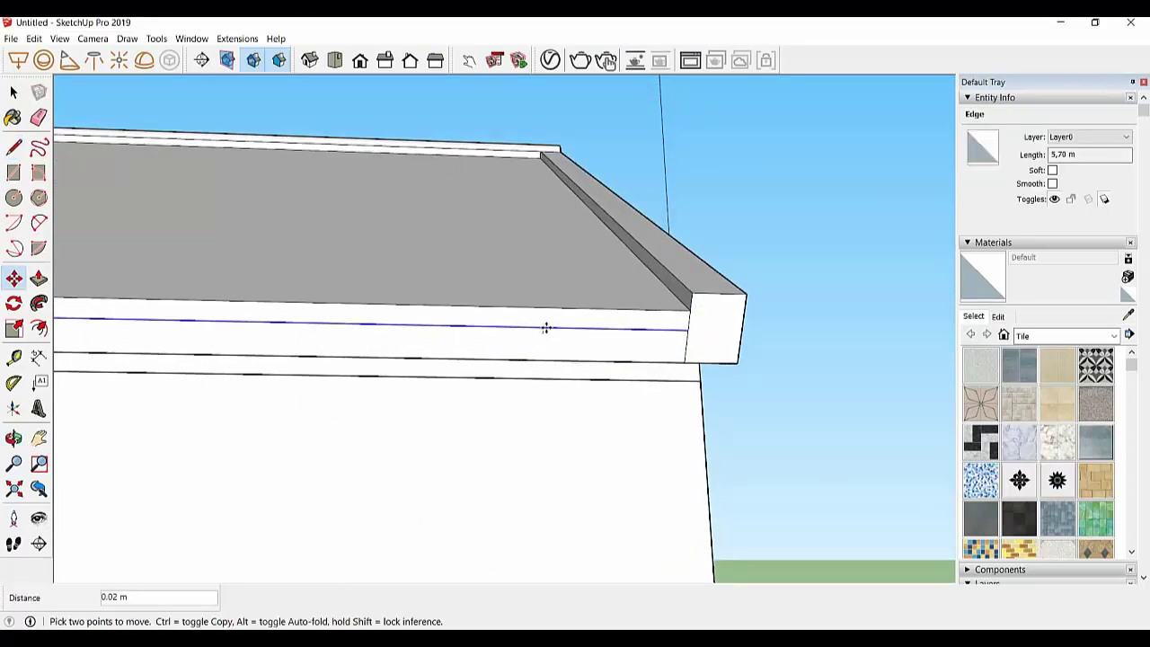
Shift the fascia line 0.02 m and push the lower fascia band inward
{"action": "left_click", "coordinate": [545, 327]}
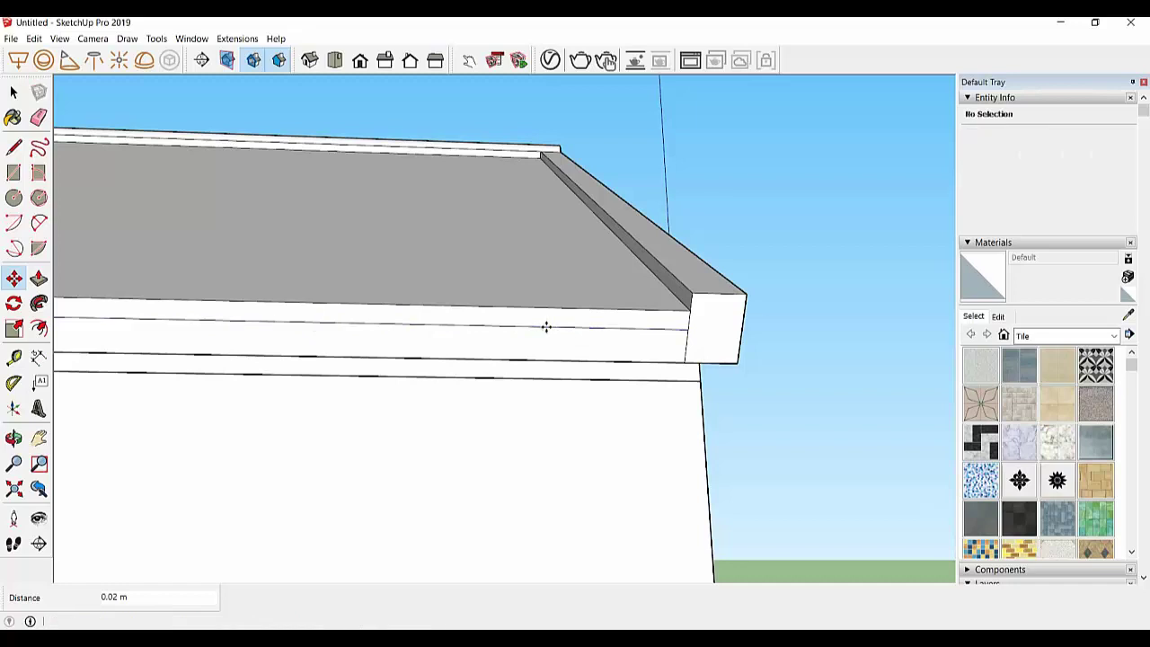
{"action": "key", "text": "p"}
{"action": "left_click", "coordinate": [640, 354]}
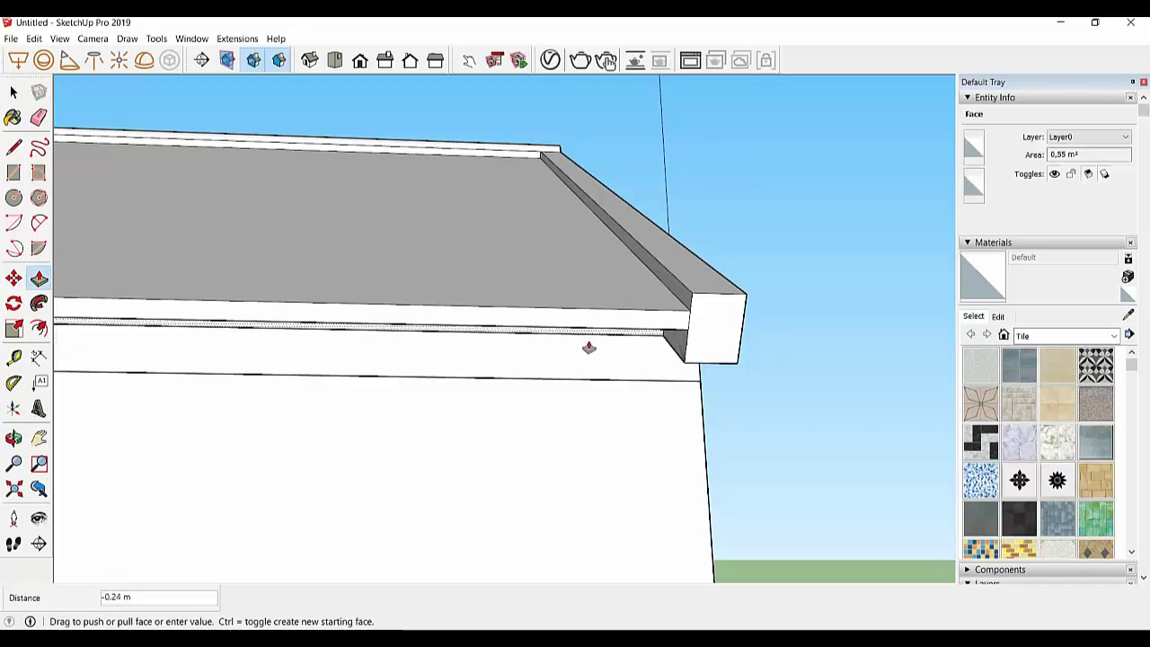
{"action": "left_click", "coordinate": [590, 348]}
{"action": "mouse_move", "coordinate": [593, 349]}
{"action": "middle_mouse_down"}
{"action": "mouse_move", "coordinate": [726, 241]}
{"action": "mouse_move", "coordinate": [578, 380]}
{"action": "middle_mouse_up"}
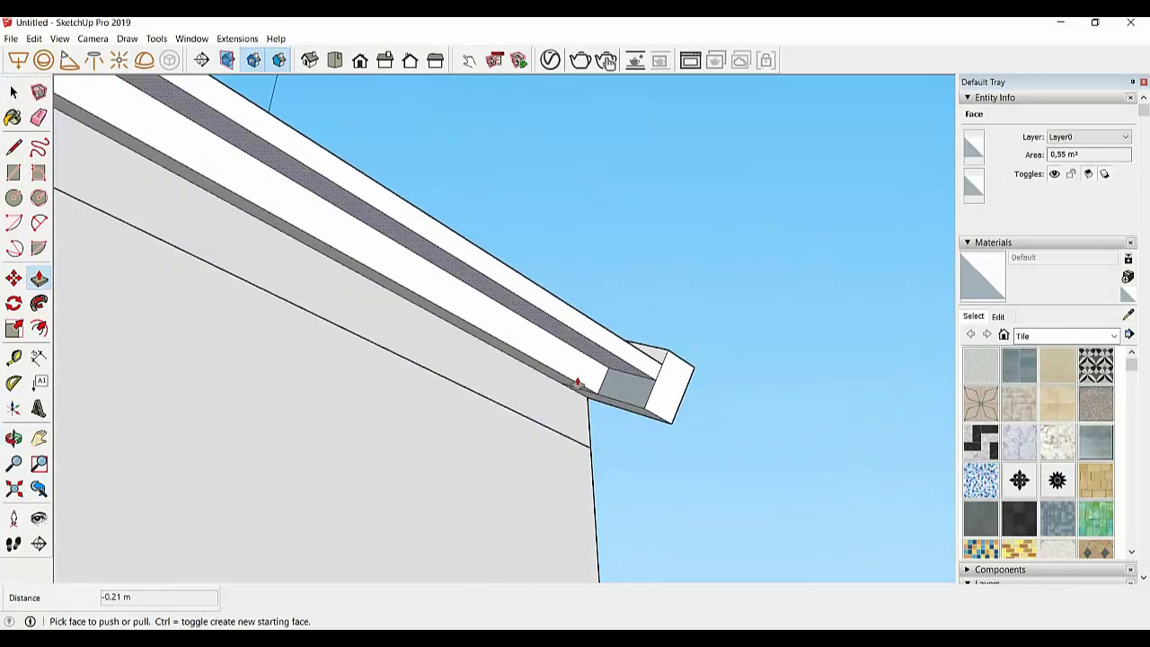
Push the face under the roof overhang back 0.19 m
{"action": "left_click", "coordinate": [534, 365]}
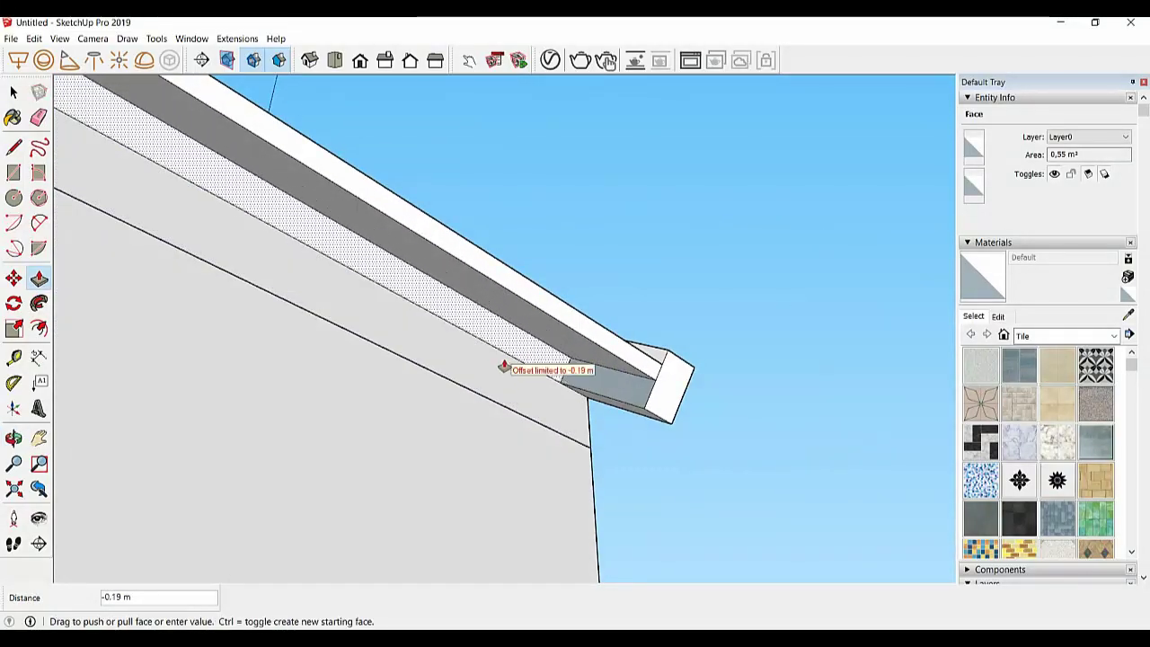
{"action": "left_click", "coordinate": [504, 357]}
{"action": "mouse_move", "coordinate": [629, 429]}
{"action": "middle_mouse_down"}
{"action": "mouse_move", "coordinate": [765, 483]}
{"action": "mouse_move", "coordinate": [378, 355]}
{"action": "mouse_move", "coordinate": [318, 265]}
{"action": "mouse_move", "coordinate": [875, 333]}
{"action": "middle_mouse_up"}
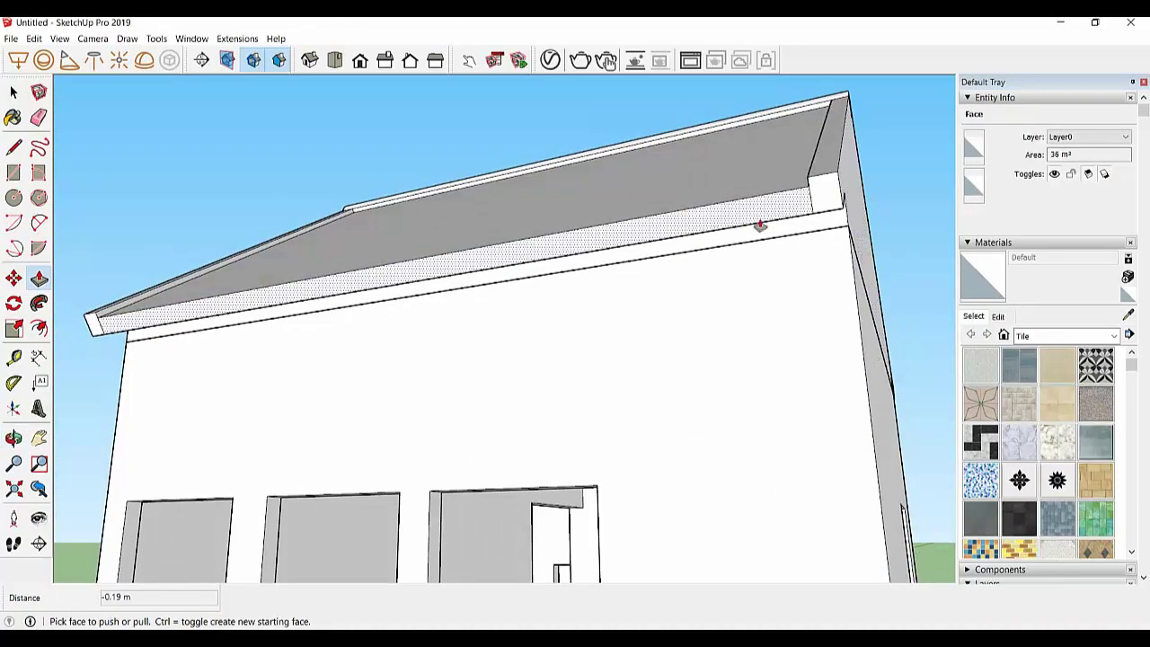
{"action": "mouse_move", "coordinate": [760, 225]}
{"action": "middle_mouse_down"}
{"action": "mouse_move", "coordinate": [585, 216]}
{"action": "mouse_move", "coordinate": [701, 257]}
{"action": "mouse_move", "coordinate": [673, 279]}
{"action": "middle_mouse_up"}
Copy the 5.70 m lower eave edge about 0.03 m up onto the fascia
{"action": "key", "text": "m"}
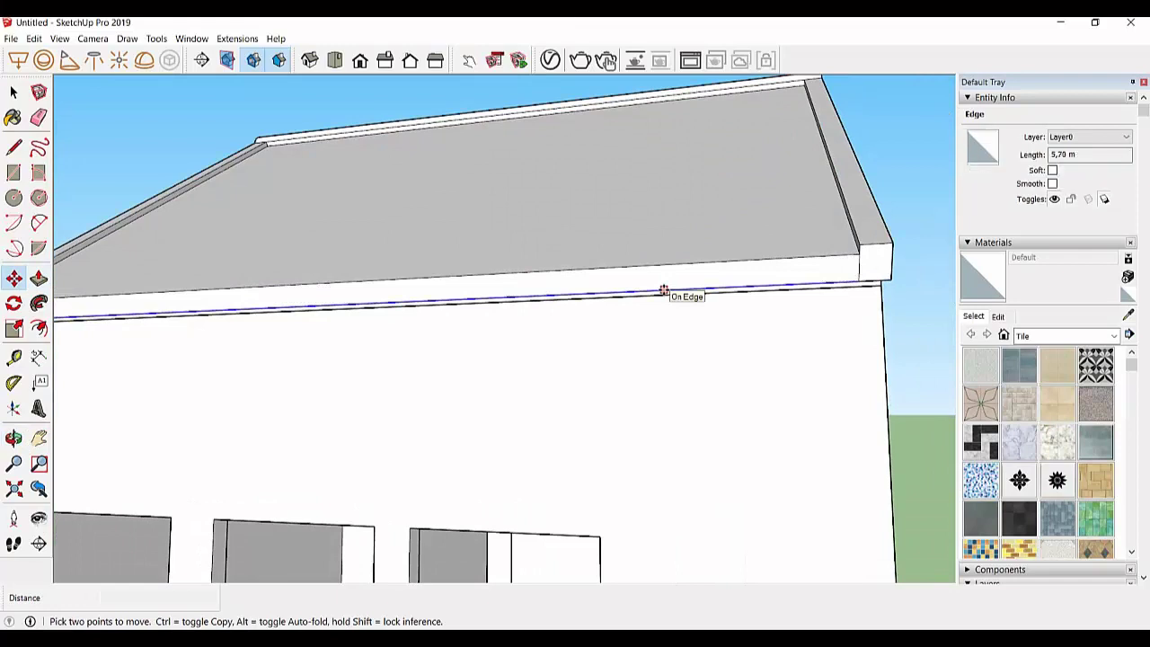
{"action": "key", "text": "ctrl"}
{"action": "left_click", "coordinate": [663, 289]}
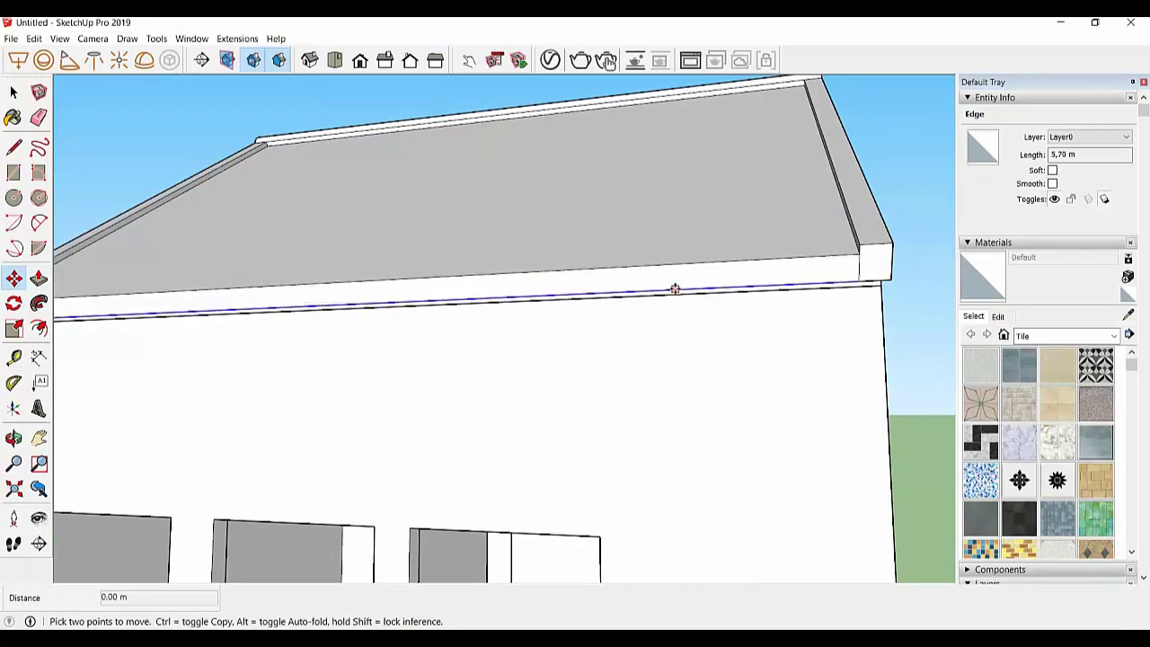
{"action": "left_click", "coordinate": [672, 289]}
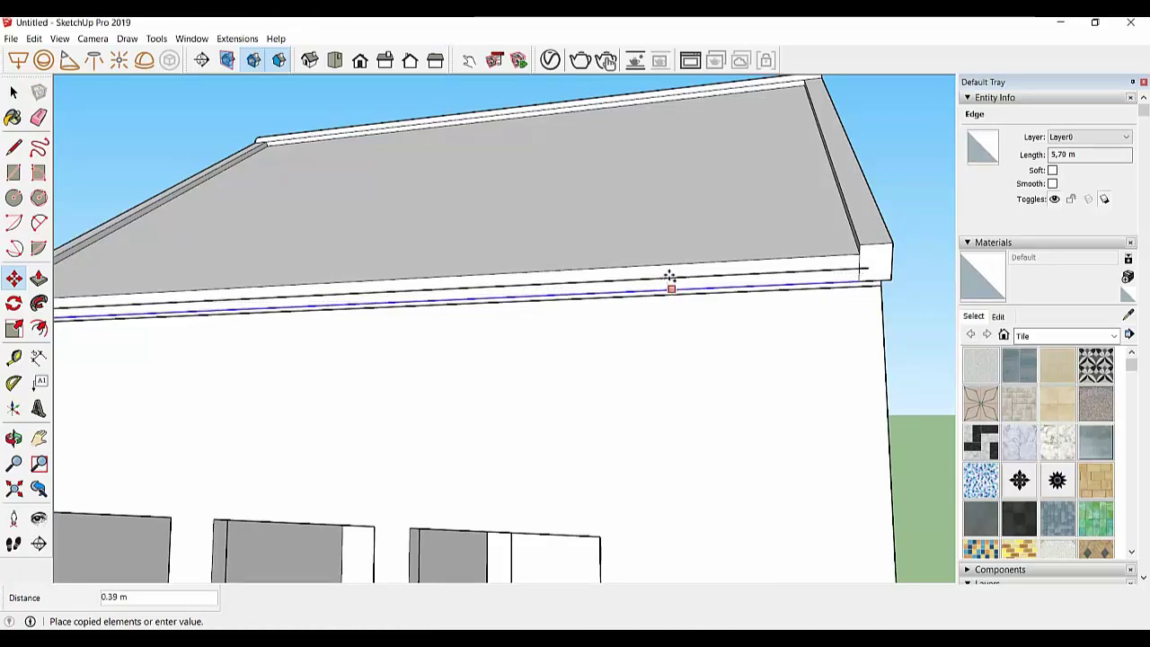
{"action": "scroll", "coordinate": [694, 275], "scroll_direction": "up", "scroll_amount": 3}
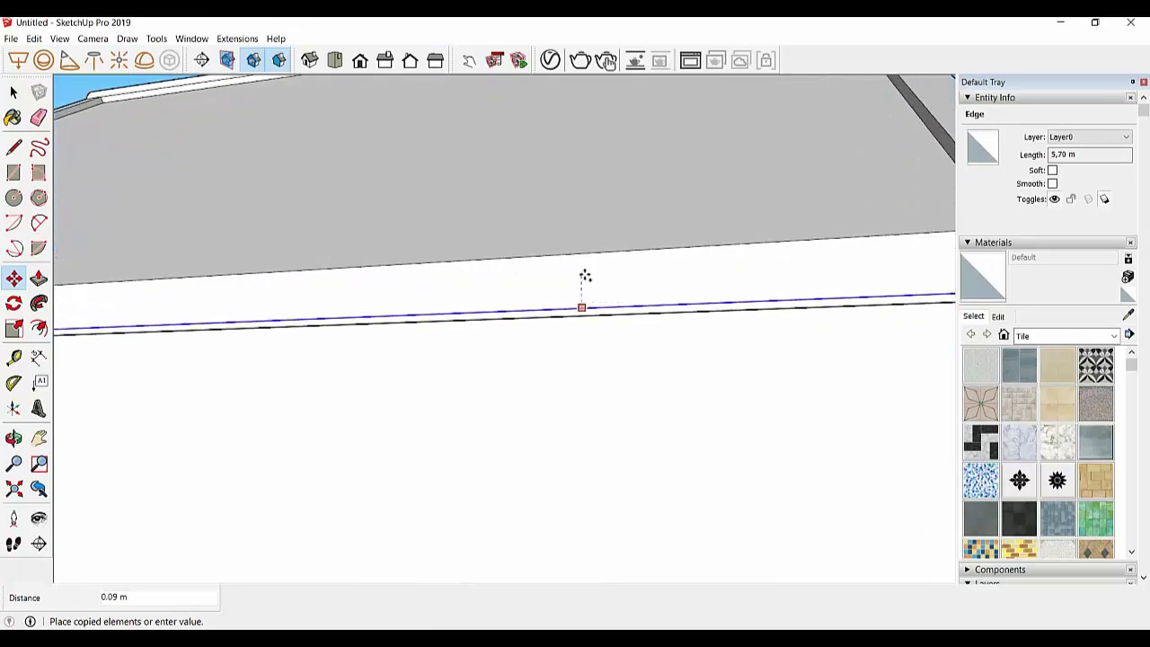
{"action": "left_click", "coordinate": [513, 291]}
{"action": "middle_click_drag", "start_coordinate": [488, 303], "coordinate": [599, 326]}
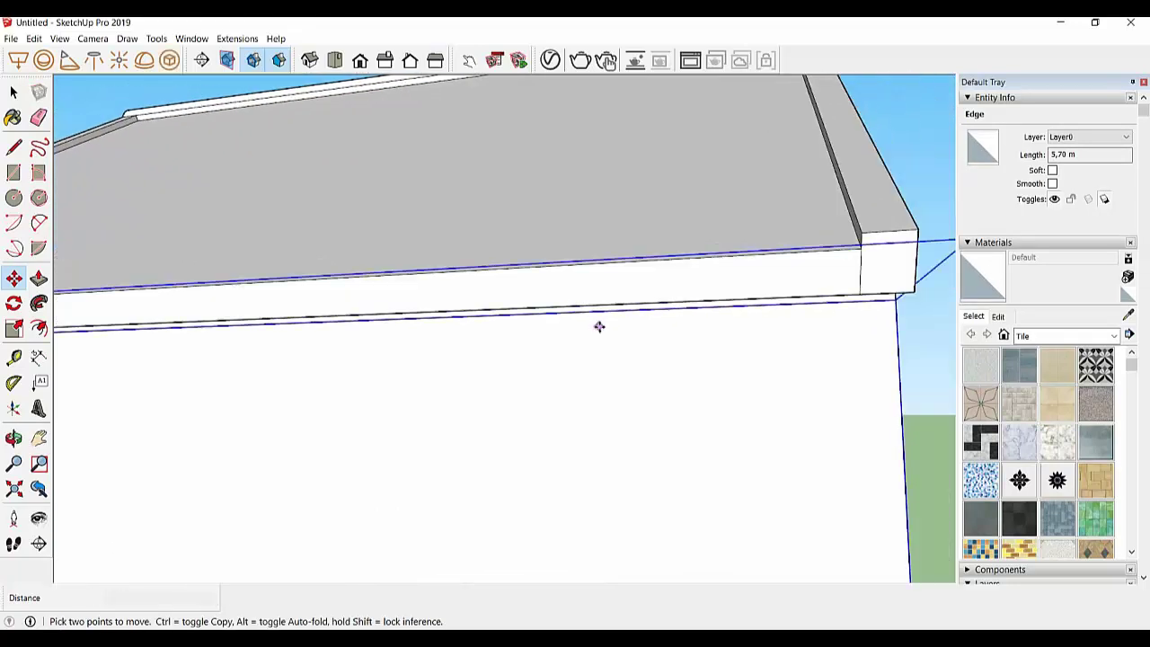
{"action": "key", "text": "l"}
{"action": "scroll", "coordinate": [862, 268], "scroll_direction": "down", "scroll_amount": 4}
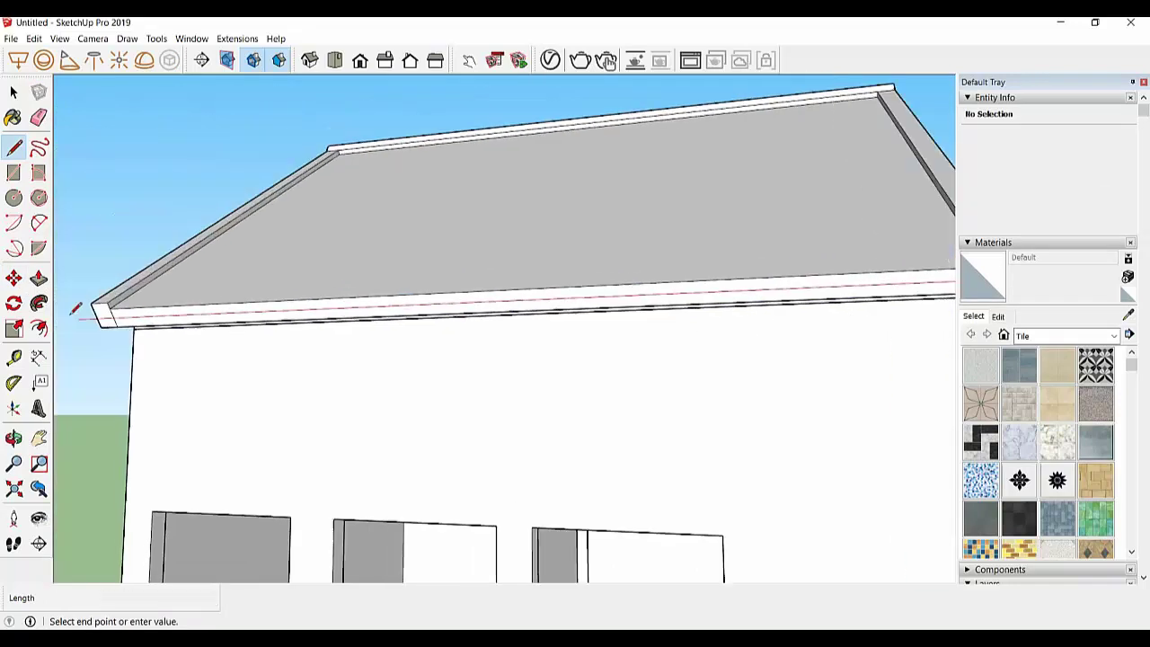
{"action": "scroll", "coordinate": [158, 316], "scroll_direction": "up", "scroll_amount": 4}
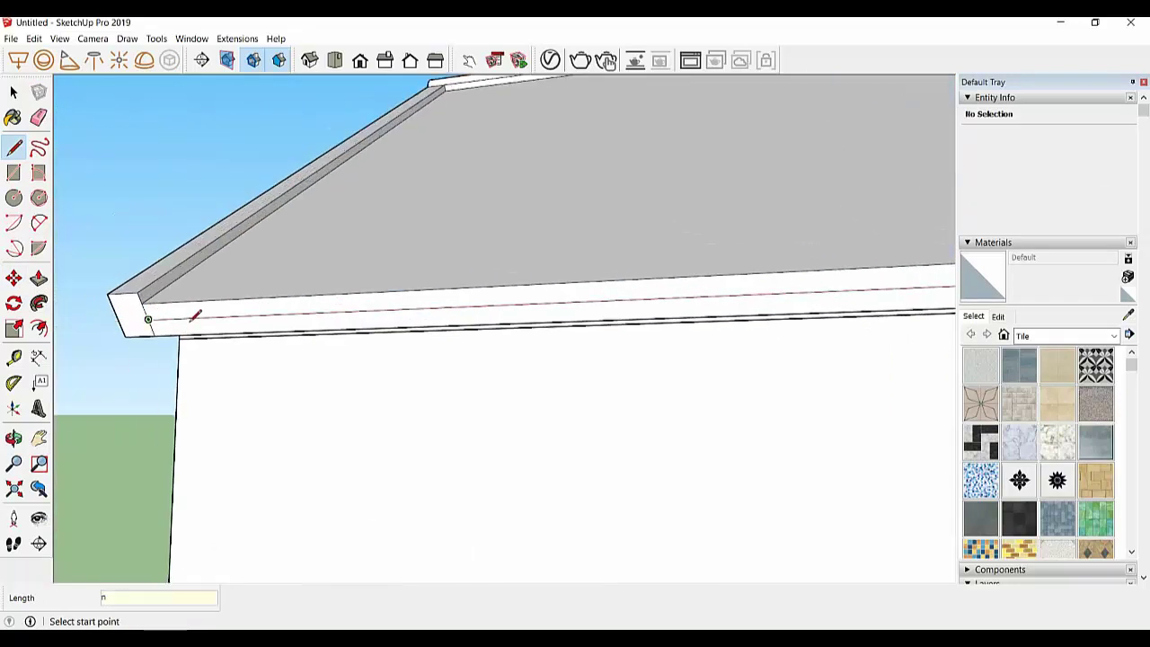
Start another copy of the eave edge near the wall corner
{"action": "key", "text": "m"}
{"action": "left_click", "coordinate": [185, 320]}
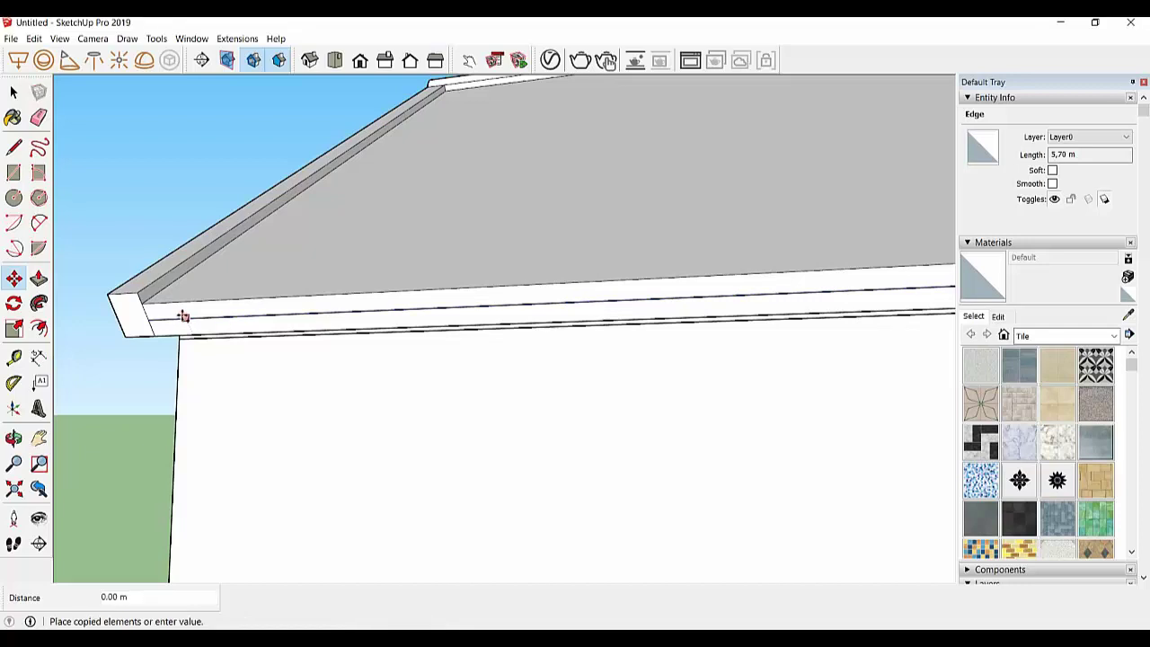
{"action": "scroll", "coordinate": [195, 311], "scroll_direction": "up", "scroll_amount": 1}
{"action": "scroll", "coordinate": [195, 311], "scroll_direction": "up", "scroll_amount": 2}
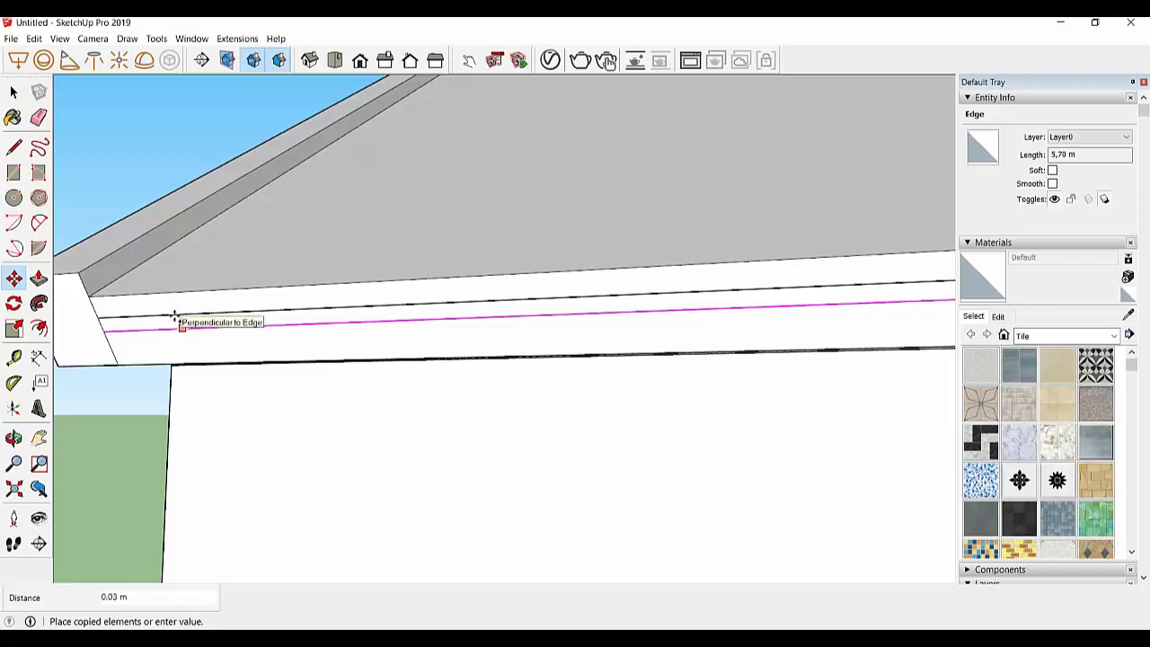
{"action": "middle_click_drag", "start_coordinate": [177, 319], "coordinate": [170, 313]}
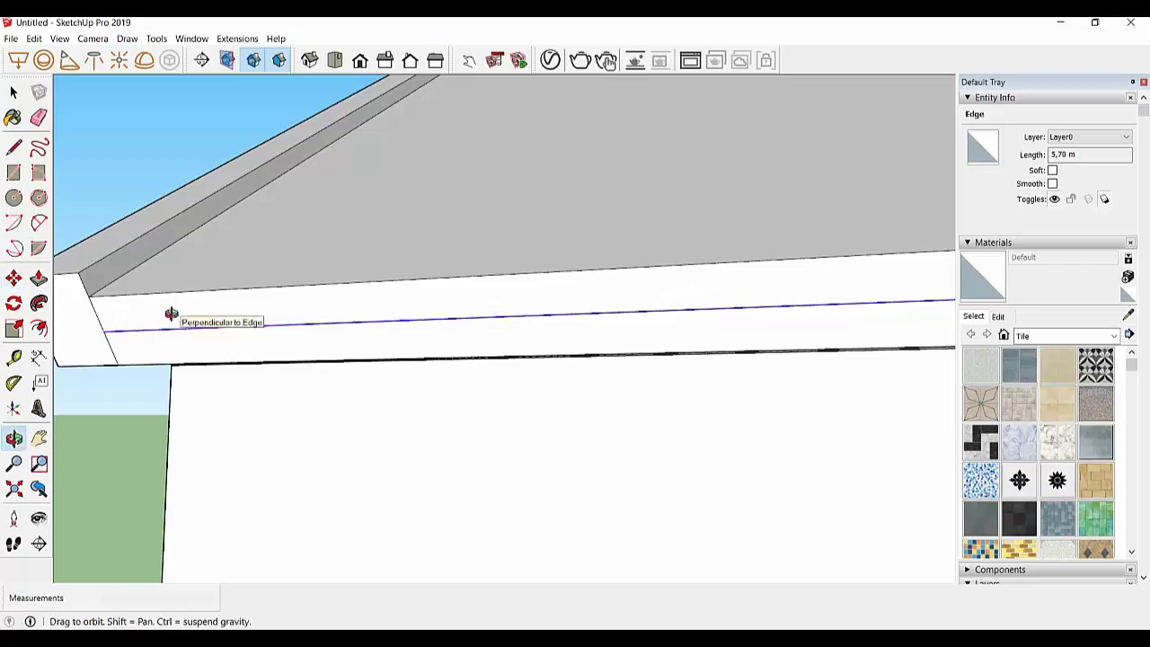
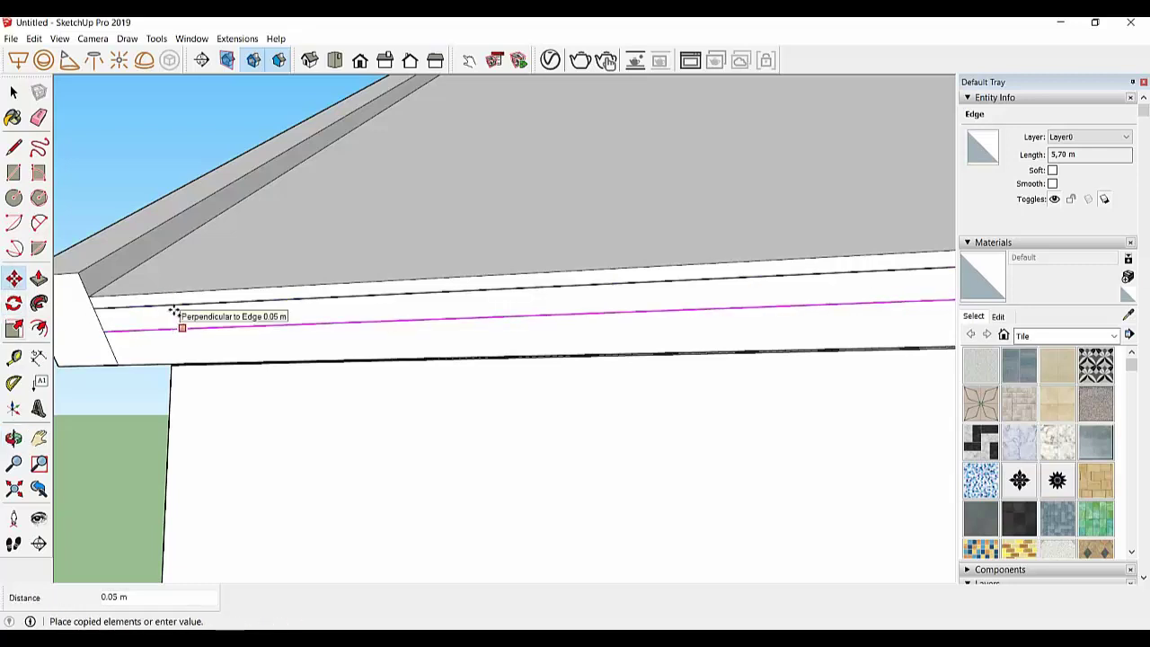
Copy the eave fascia edge 0.05 m to add a parallel line
{"action": "type", "text": "0."}
{"action": "type", "text": "5"}
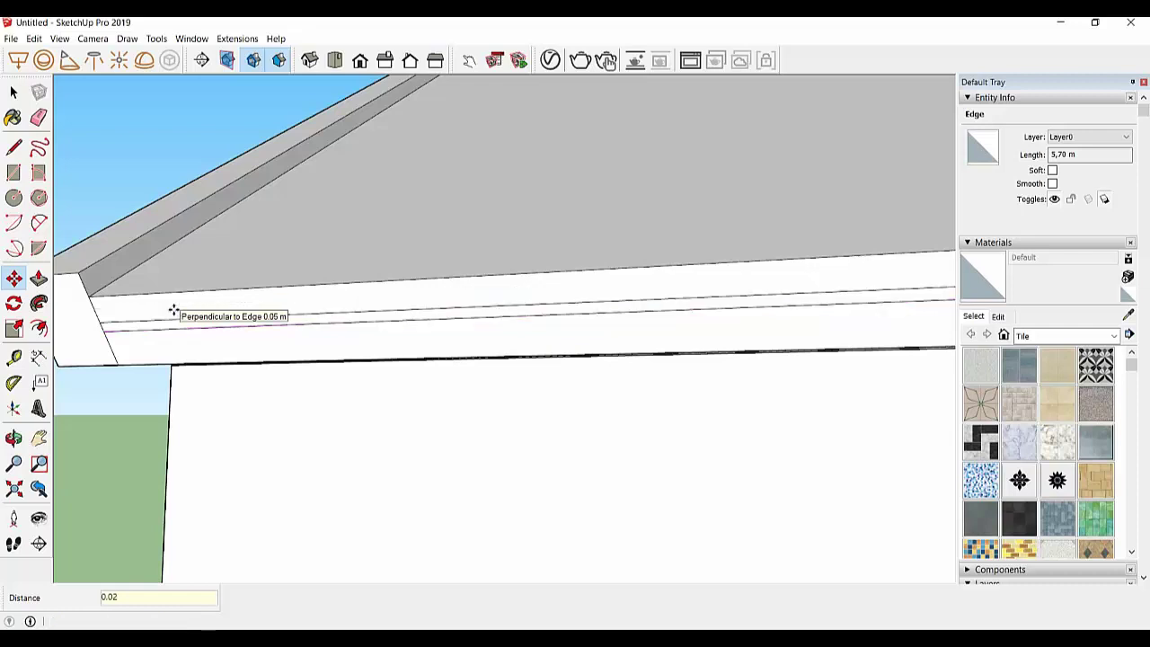
{"action": "key", "text": "Return"}
{"action": "middle_click_drag", "start_coordinate": [165, 326], "coordinate": [153, 332]}
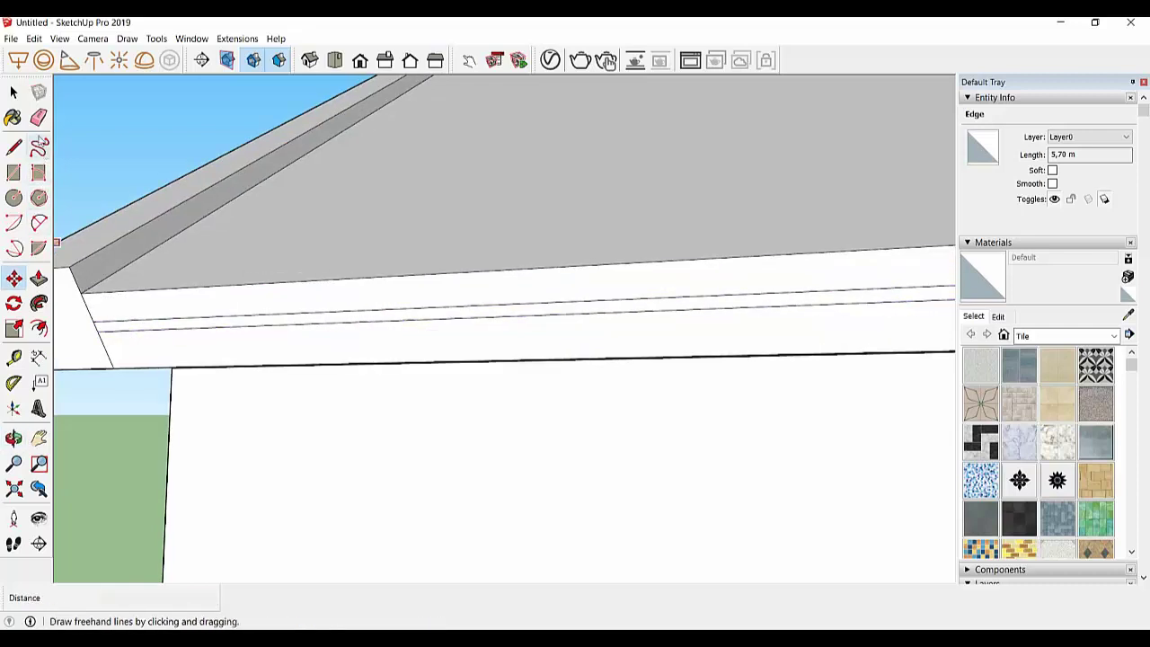
Recess the strip below the new line by 0.20 m to form a soffit
{"action": "key", "text": "e"}
{"action": "key", "text": "p"}
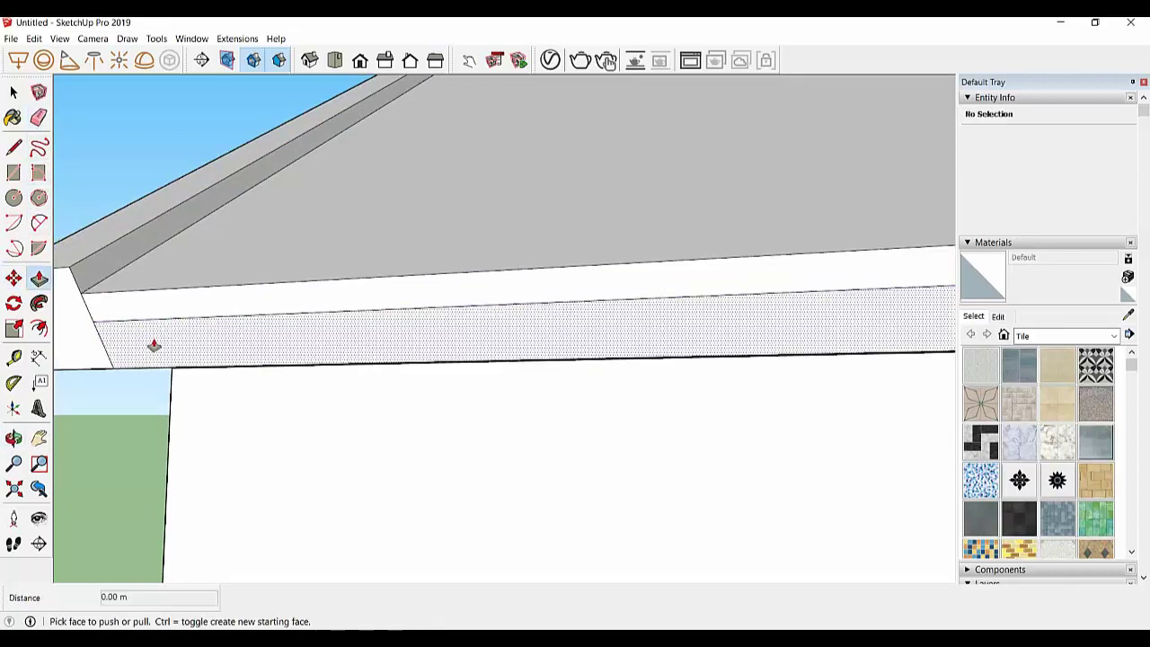
{"action": "left_click", "coordinate": [154, 340]}
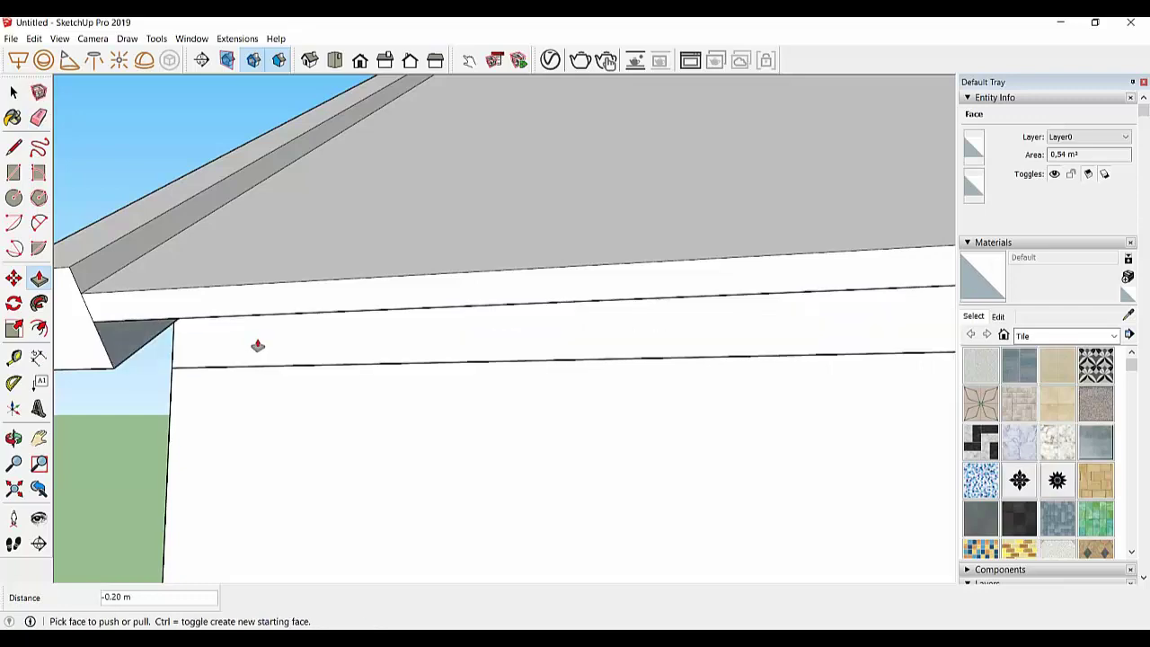
{"action": "mouse_move", "coordinate": [257, 346]}
{"action": "middle_mouse_down"}
{"action": "mouse_move", "coordinate": [237, 270]}
{"action": "mouse_move", "coordinate": [221, 300]}
{"action": "middle_mouse_up"}
{"action": "left_click", "coordinate": [279, 329]}
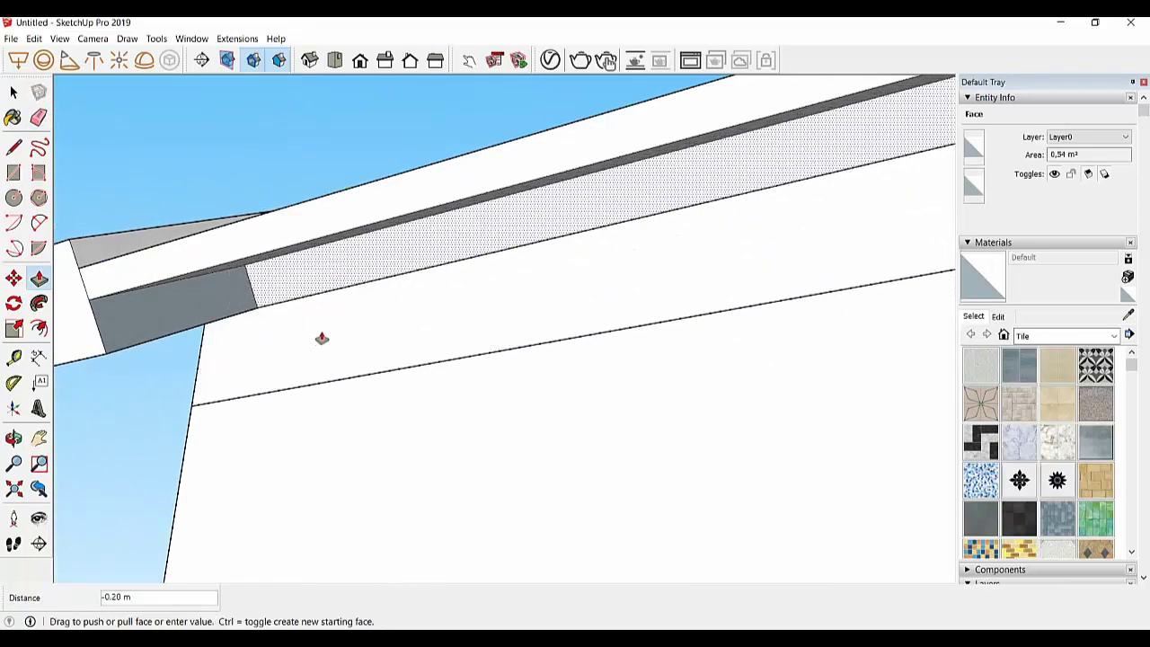
{"action": "left_click", "coordinate": [357, 309]}
{"action": "mouse_move", "coordinate": [357, 309]}
{"action": "middle_mouse_down"}
{"action": "mouse_move", "coordinate": [354, 332]}
{"action": "mouse_move", "coordinate": [264, 370]}
{"action": "mouse_move", "coordinate": [302, 464]}
{"action": "mouse_move", "coordinate": [345, 486]}
{"action": "mouse_move", "coordinate": [323, 493]}
{"action": "mouse_move", "coordinate": [485, 477]}
{"action": "mouse_move", "coordinate": [87, 470]}
{"action": "mouse_move", "coordinate": [279, 425]}
{"action": "middle_mouse_up"}
{"action": "scroll", "coordinate": [419, 416], "scroll_direction": "up", "scroll_amount": 3}
{"action": "scroll", "coordinate": [368, 418], "scroll_direction": "up", "scroll_amount": 3}
{"action": "scroll", "coordinate": [362, 416], "scroll_direction": "up", "scroll_amount": 3}
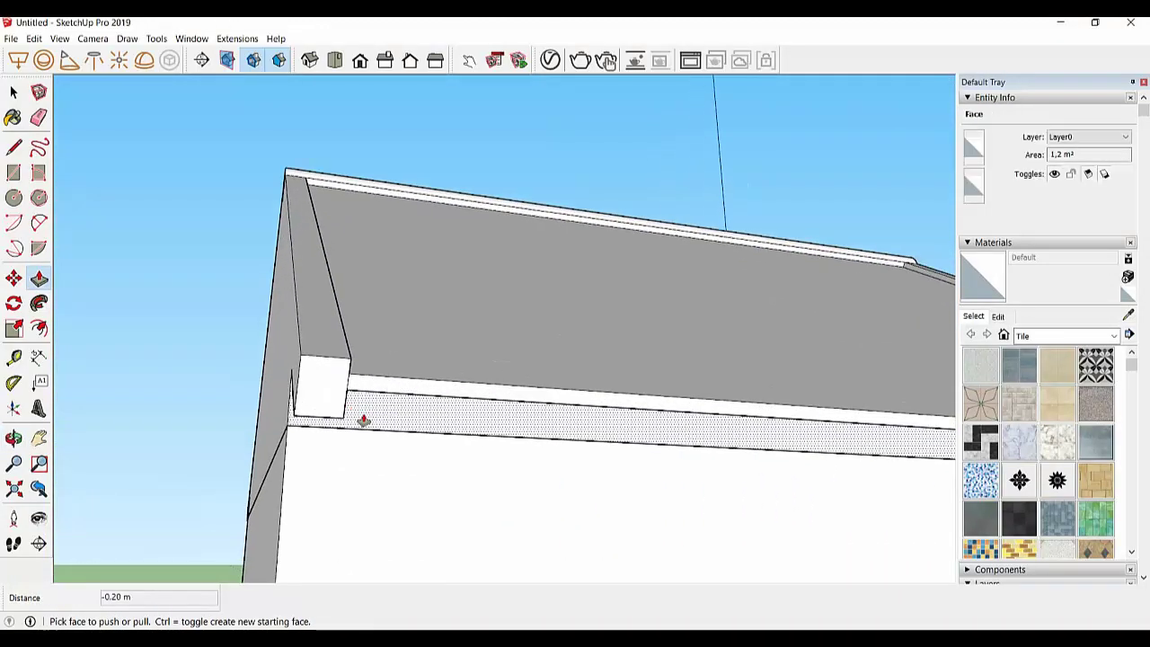
Draw a line across the fascia end from the roof corner to the eave endpoint
{"action": "key", "text": "l"}
{"action": "left_click", "coordinate": [349, 372]}
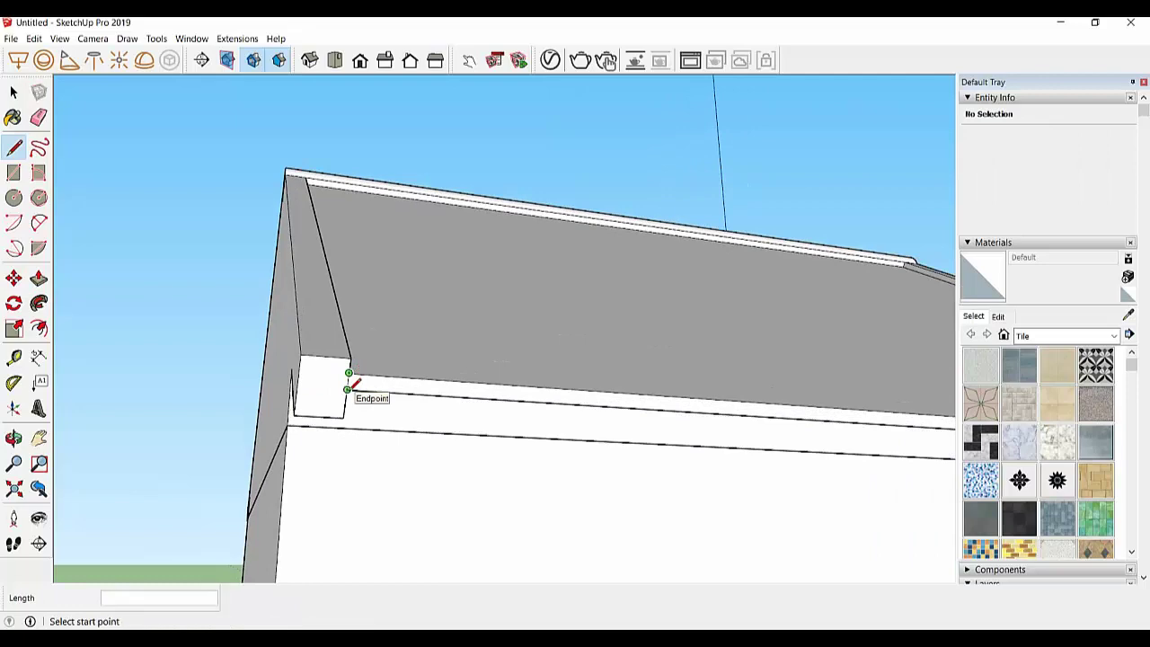
{"action": "mouse_move", "coordinate": [348, 388]}
{"action": "middle_mouse_down"}
{"action": "mouse_move", "coordinate": [444, 380]}
{"action": "mouse_move", "coordinate": [282, 405]}
{"action": "mouse_move", "coordinate": [770, 416]}
{"action": "mouse_move", "coordinate": [567, 486]}
{"action": "middle_mouse_up"}
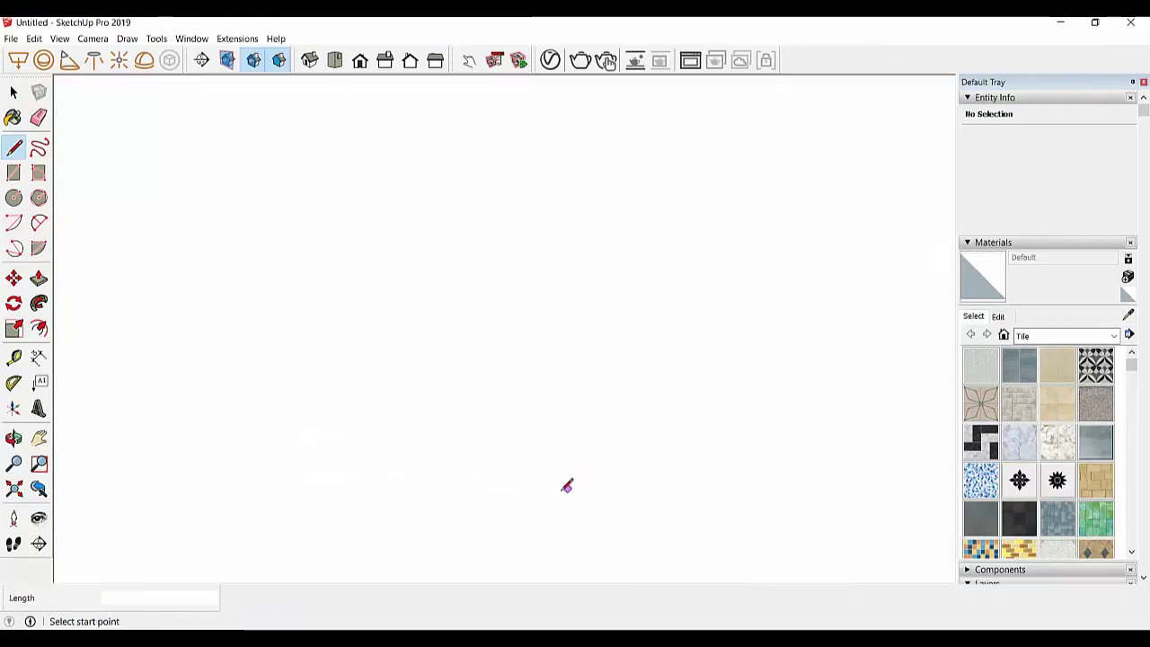
{"action": "left_click", "coordinate": [338, 66]}
{"action": "mouse_move", "coordinate": [405, 221]}
{"action": "middle_mouse_down"}
{"action": "mouse_move", "coordinate": [508, 405]}
{"action": "mouse_move", "coordinate": [257, 282]}
{"action": "mouse_move", "coordinate": [362, 451]}
{"action": "mouse_move", "coordinate": [185, 306]}
{"action": "mouse_move", "coordinate": [421, 255]}
{"action": "mouse_move", "coordinate": [300, 393]}
{"action": "mouse_move", "coordinate": [365, 384]}
{"action": "mouse_move", "coordinate": [309, 439]}
{"action": "mouse_move", "coordinate": [159, 403]}
{"action": "mouse_move", "coordinate": [228, 404]}
{"action": "mouse_move", "coordinate": [405, 345]}
{"action": "middle_mouse_up"}
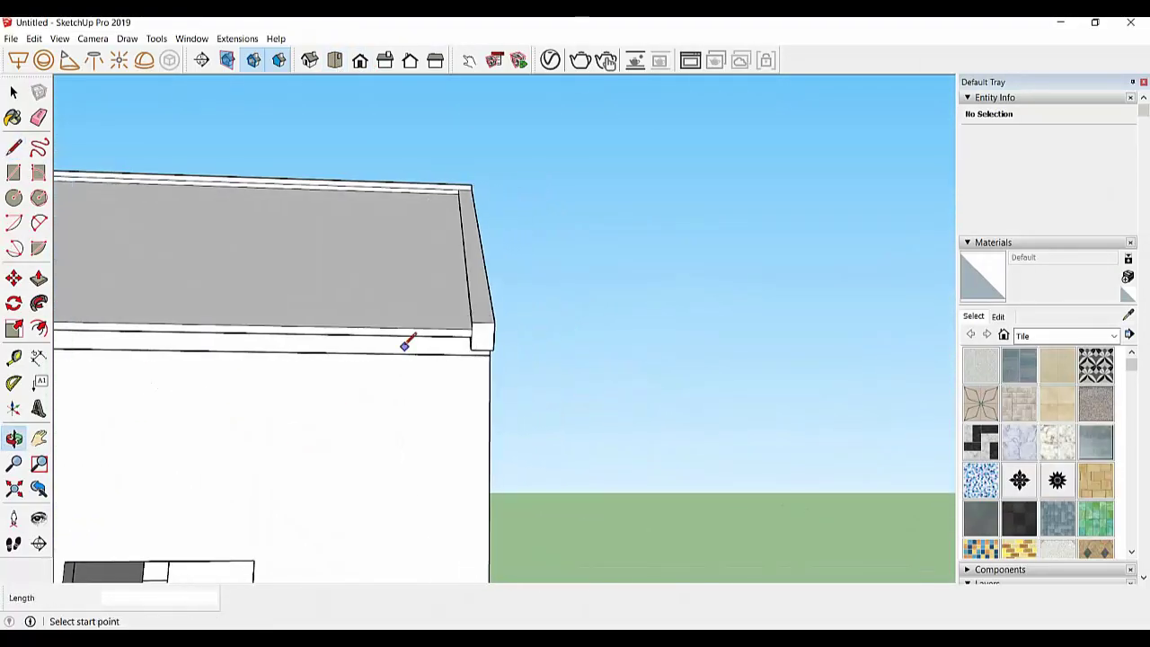
{"action": "scroll", "coordinate": [406, 345], "scroll_direction": "up", "scroll_amount": 1}
{"action": "scroll", "coordinate": [403, 342], "scroll_direction": "up", "scroll_amount": 1}
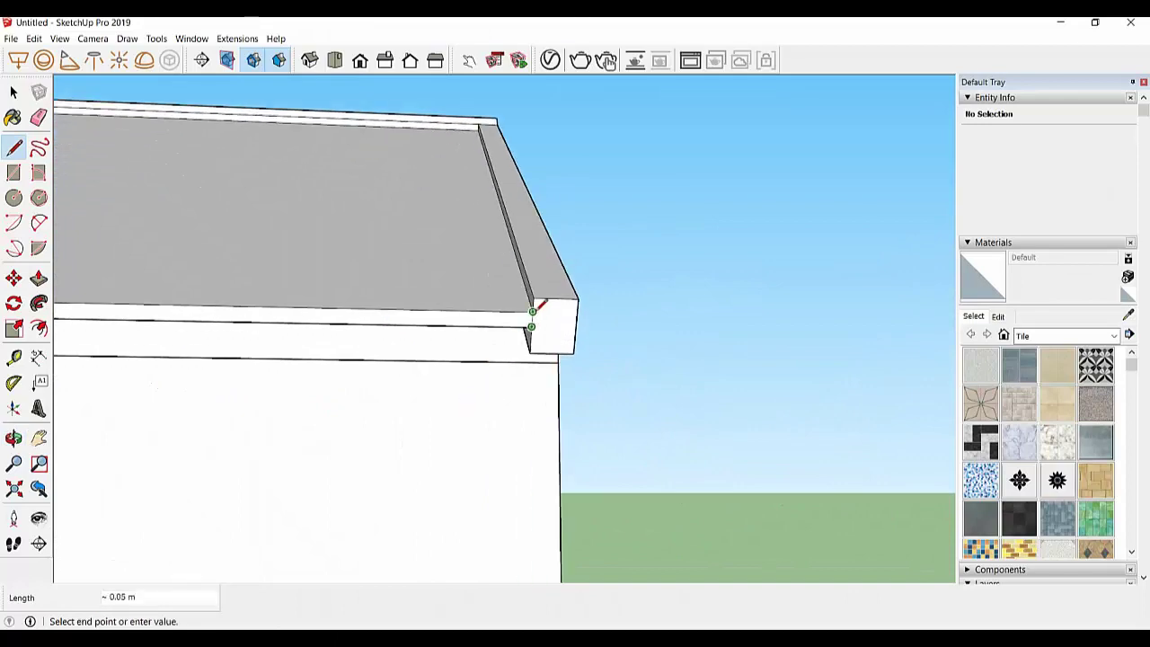
{"action": "left_click", "coordinate": [533, 311]}
Begin pulling the fascia end face outward 0.50 m past the gable corner
{"action": "mouse_move", "coordinate": [533, 311]}
{"action": "middle_mouse_down"}
{"action": "mouse_move", "coordinate": [275, 298]}
{"action": "mouse_move", "coordinate": [305, 365]}
{"action": "mouse_move", "coordinate": [560, 424]}
{"action": "mouse_move", "coordinate": [387, 411]}
{"action": "mouse_move", "coordinate": [621, 429]}
{"action": "mouse_move", "coordinate": [631, 439]}
{"action": "mouse_move", "coordinate": [800, 386]}
{"action": "mouse_move", "coordinate": [862, 411]}
{"action": "mouse_move", "coordinate": [517, 334]}
{"action": "mouse_move", "coordinate": [483, 339]}
{"action": "mouse_move", "coordinate": [514, 508]}
{"action": "mouse_move", "coordinate": [231, 518]}
{"action": "mouse_move", "coordinate": [452, 441]}
{"action": "mouse_move", "coordinate": [403, 431]}
{"action": "mouse_move", "coordinate": [422, 435]}
{"action": "middle_mouse_up"}
{"action": "scroll", "coordinate": [422, 435], "scroll_direction": "up", "scroll_amount": 2}
{"action": "key", "text": "p"}
{"action": "left_click", "coordinate": [488, 373]}
{"action": "type", "text": "0."}
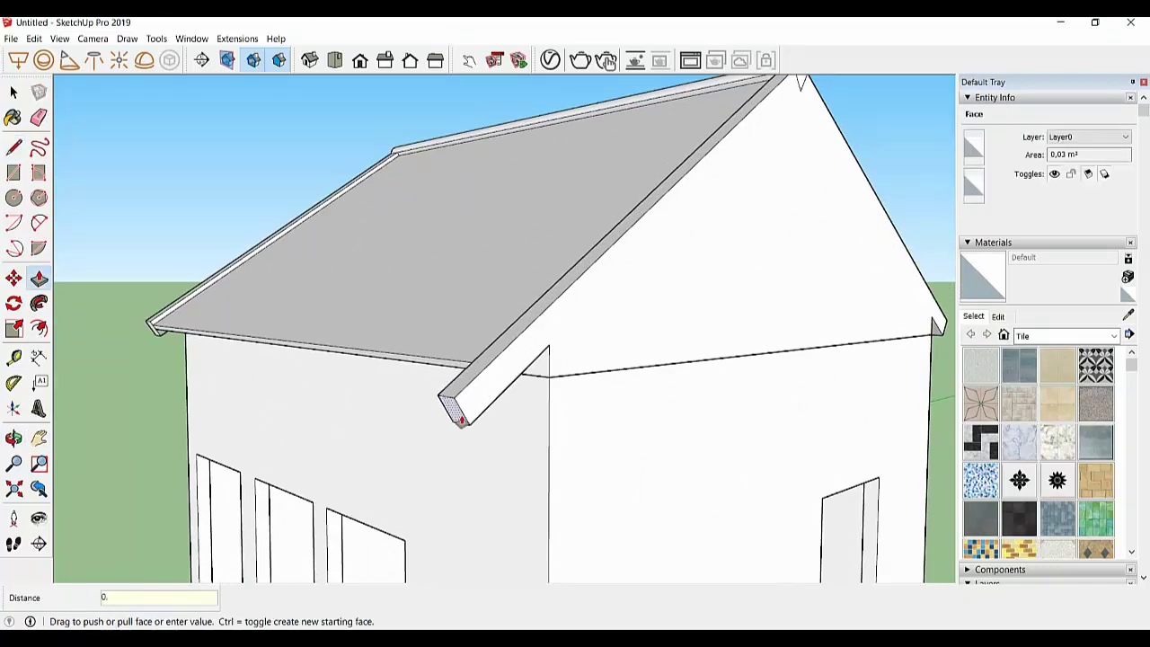
{"action": "type", "text": "5"}
{"action": "key", "text": "Return"}
{"action": "middle_click_drag", "start_coordinate": [166, 361], "coordinate": [225, 372]}
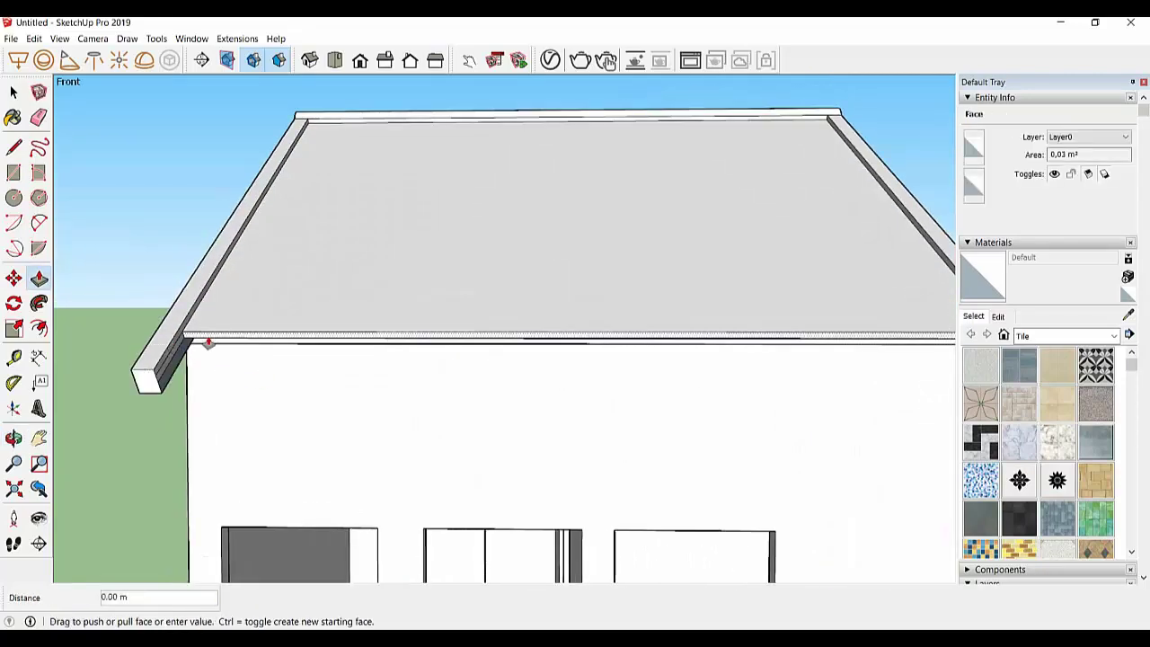
{"action": "mouse_move", "coordinate": [210, 365]}
{"action": "middle_mouse_down"}
{"action": "mouse_move", "coordinate": [192, 372]}
{"action": "mouse_move", "coordinate": [372, 385]}
{"action": "mouse_move", "coordinate": [546, 426]}
{"action": "mouse_move", "coordinate": [330, 425]}
{"action": "middle_mouse_up"}
{"action": "scroll", "coordinate": [336, 392], "scroll_direction": "down", "scroll_amount": 3}
{"action": "scroll", "coordinate": [334, 392], "scroll_direction": "down", "scroll_amount": 3}
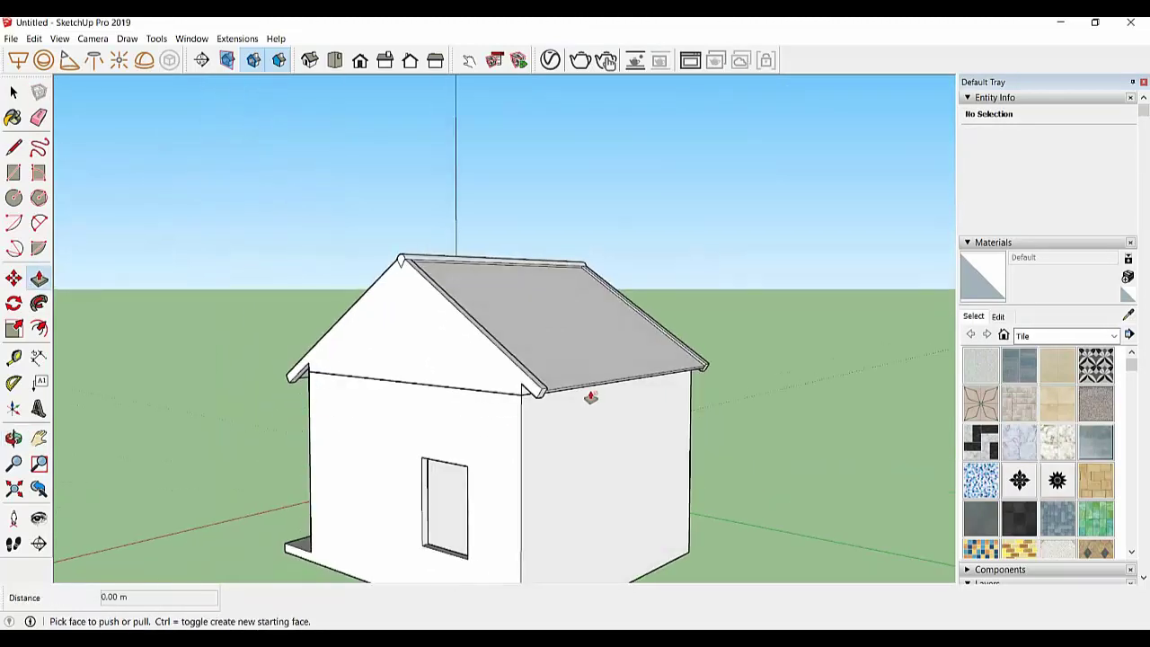
{"action": "scroll", "coordinate": [551, 400], "scroll_direction": "up", "scroll_amount": 3}
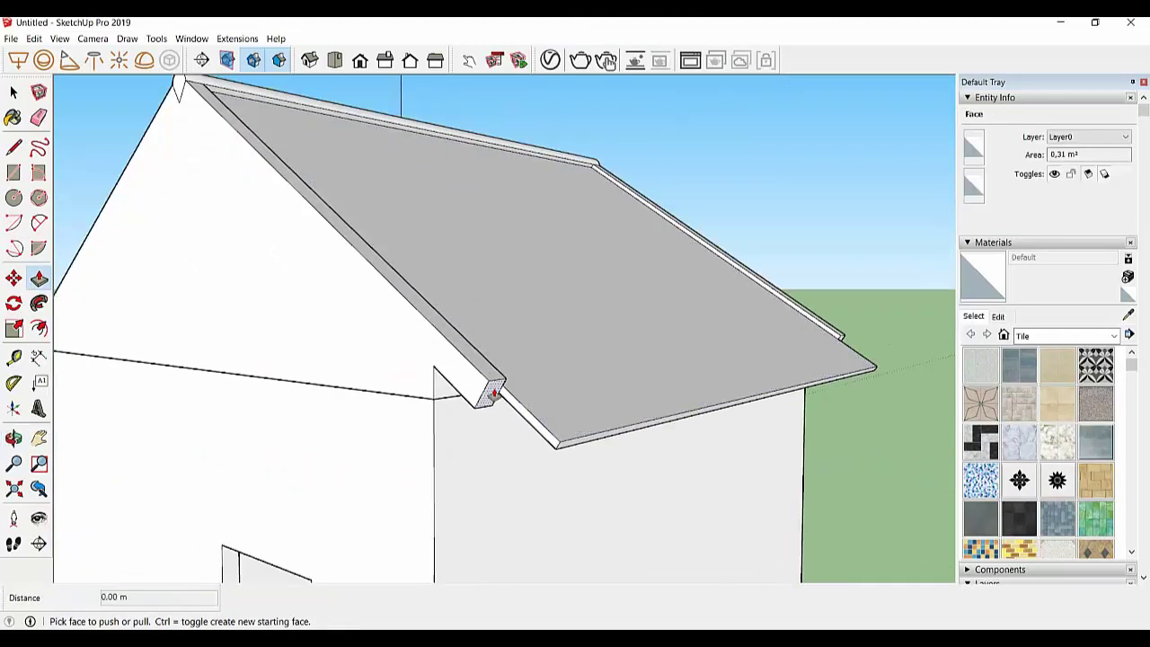
{"action": "middle_click_drag", "start_coordinate": [654, 405], "coordinate": [902, 431]}
{"action": "scroll", "coordinate": [495, 376], "scroll_direction": "down", "scroll_amount": 2}
{"action": "middle_click_drag", "start_coordinate": [495, 375], "coordinate": [760, 385]}
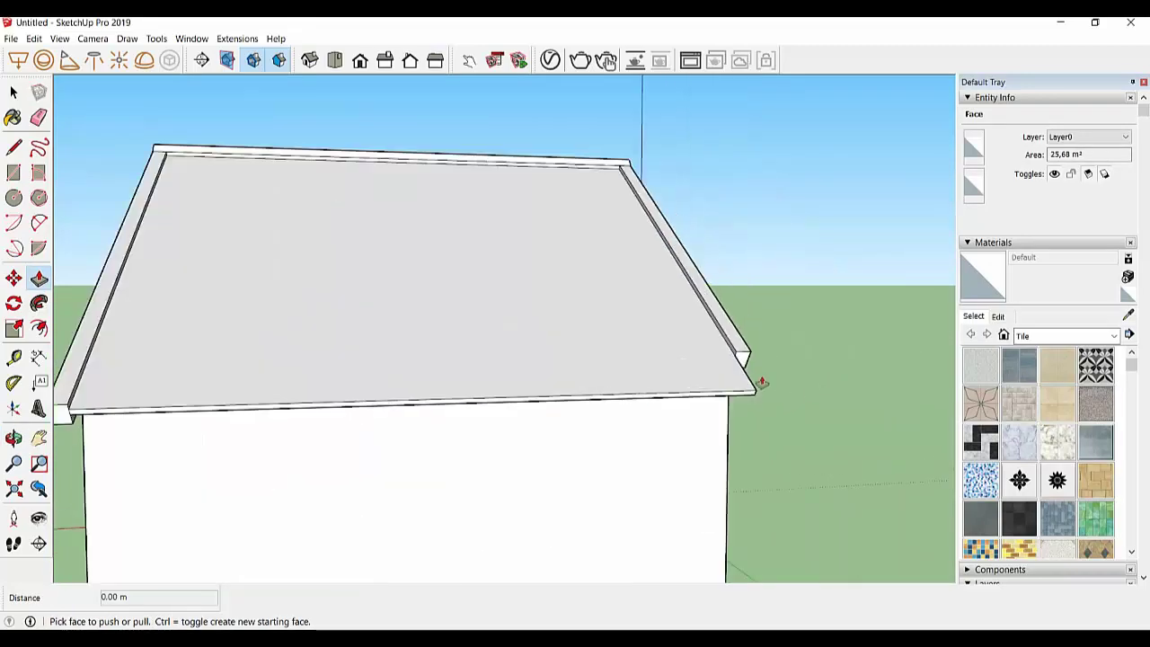
{"action": "scroll", "coordinate": [745, 359], "scroll_direction": "up", "scroll_amount": 2}
{"action": "middle_click_drag", "start_coordinate": [521, 369], "coordinate": [830, 389]}
{"action": "scroll", "coordinate": [830, 389], "scroll_direction": "down", "scroll_amount": 5}
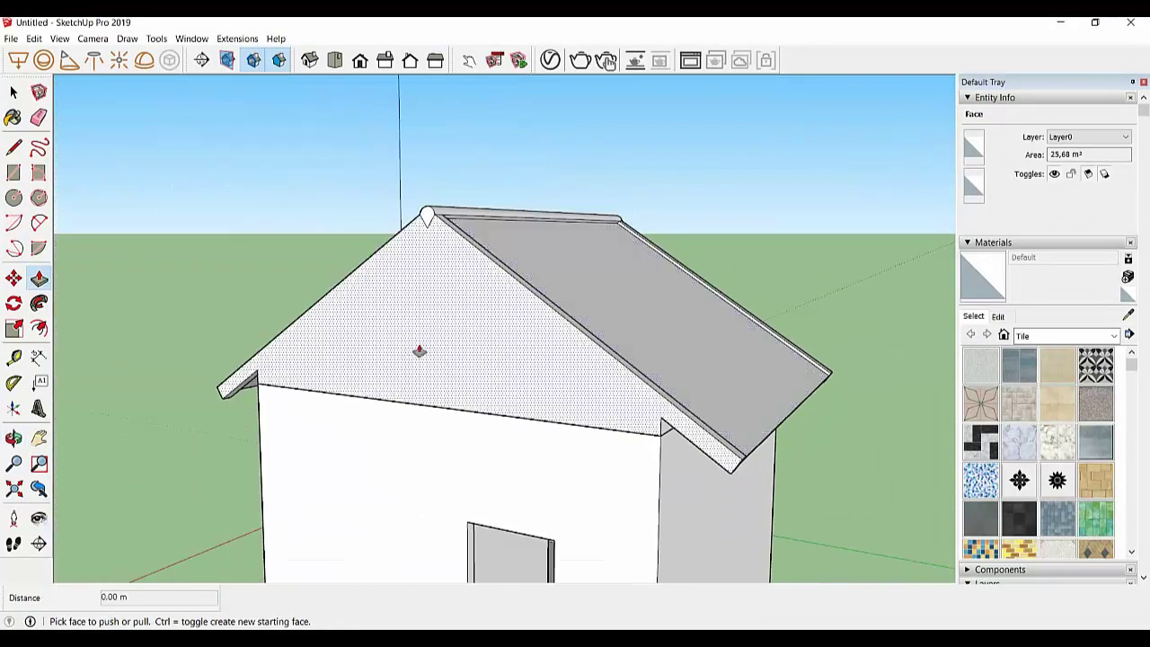
{"action": "mouse_move", "coordinate": [419, 349]}
{"action": "middle_mouse_down"}
{"action": "mouse_move", "coordinate": [736, 329]}
{"action": "mouse_move", "coordinate": [575, 375]}
{"action": "middle_mouse_up"}
{"action": "scroll", "coordinate": [485, 440], "scroll_direction": "down", "scroll_amount": 1}
{"action": "scroll", "coordinate": [486, 440], "scroll_direction": "down", "scroll_amount": 2}
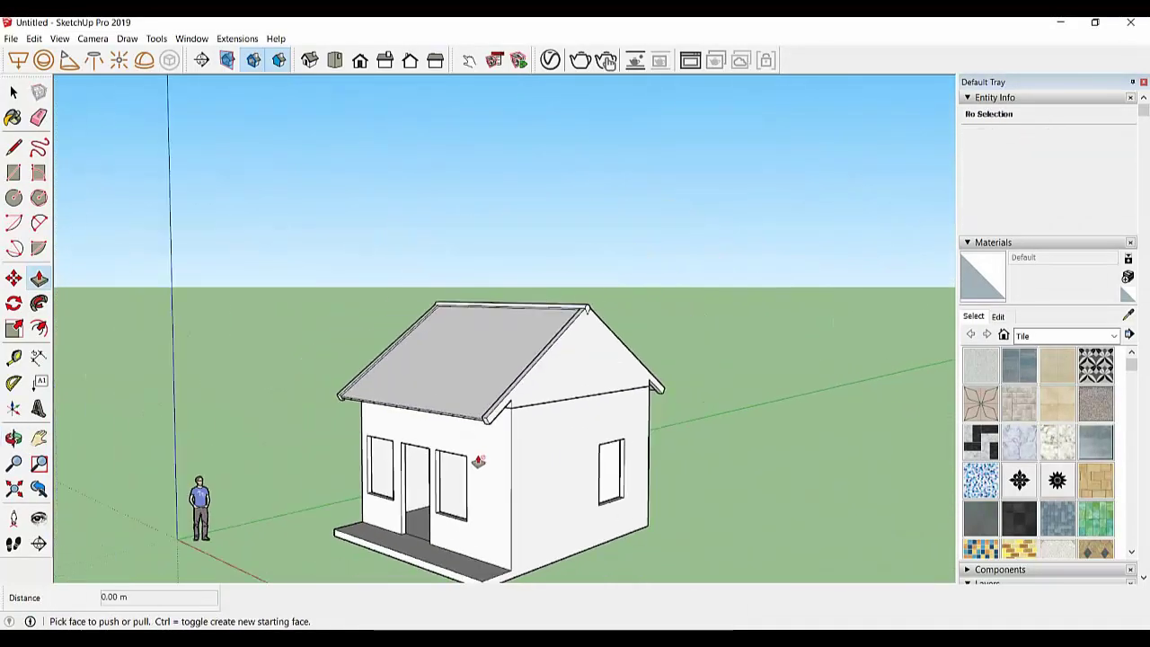
{"action": "scroll", "coordinate": [479, 430], "scroll_direction": "up", "scroll_amount": 2}
{"action": "mouse_move", "coordinate": [411, 431]}
{"action": "middle_mouse_down"}
{"action": "mouse_move", "coordinate": [254, 357]}
{"action": "mouse_move", "coordinate": [390, 401]}
{"action": "mouse_move", "coordinate": [360, 390]}
{"action": "mouse_move", "coordinate": [444, 370]}
{"action": "mouse_move", "coordinate": [419, 387]}
{"action": "mouse_move", "coordinate": [306, 334]}
{"action": "middle_mouse_up"}
{"action": "scroll", "coordinate": [350, 386], "scroll_direction": "up", "scroll_amount": 3}
{"action": "scroll", "coordinate": [363, 383], "scroll_direction": "up", "scroll_amount": 2}
{"action": "scroll", "coordinate": [362, 401], "scroll_direction": "down", "scroll_amount": 2}
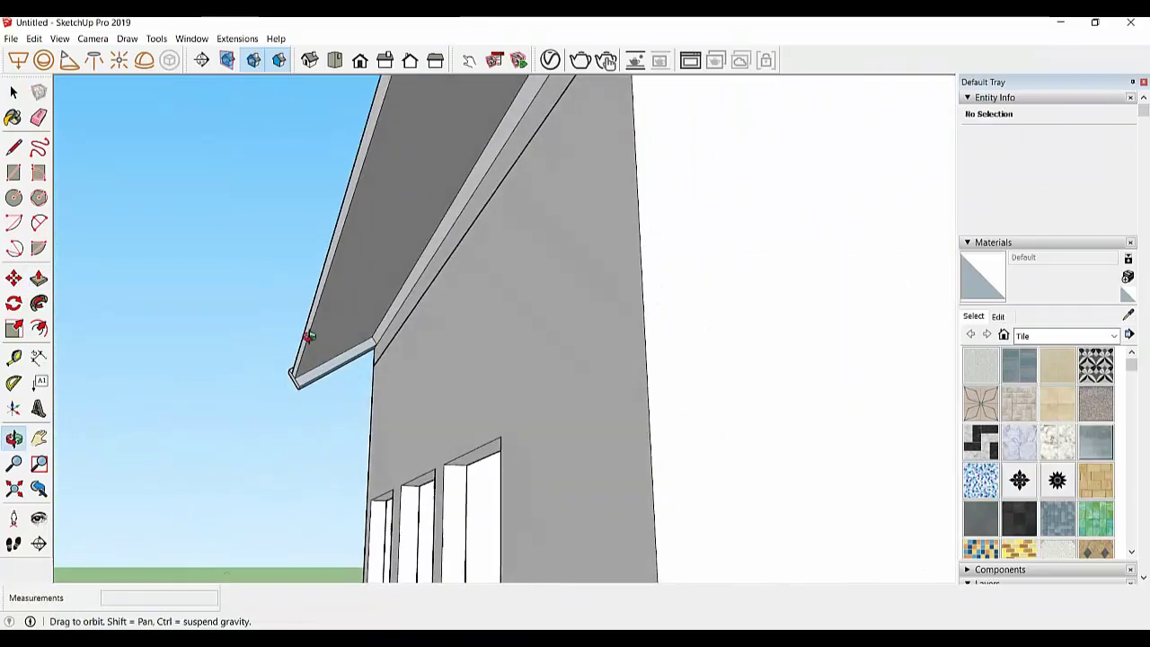
Push the strip under the gable roof edge out 0.60 m
{"action": "key", "text": "p"}
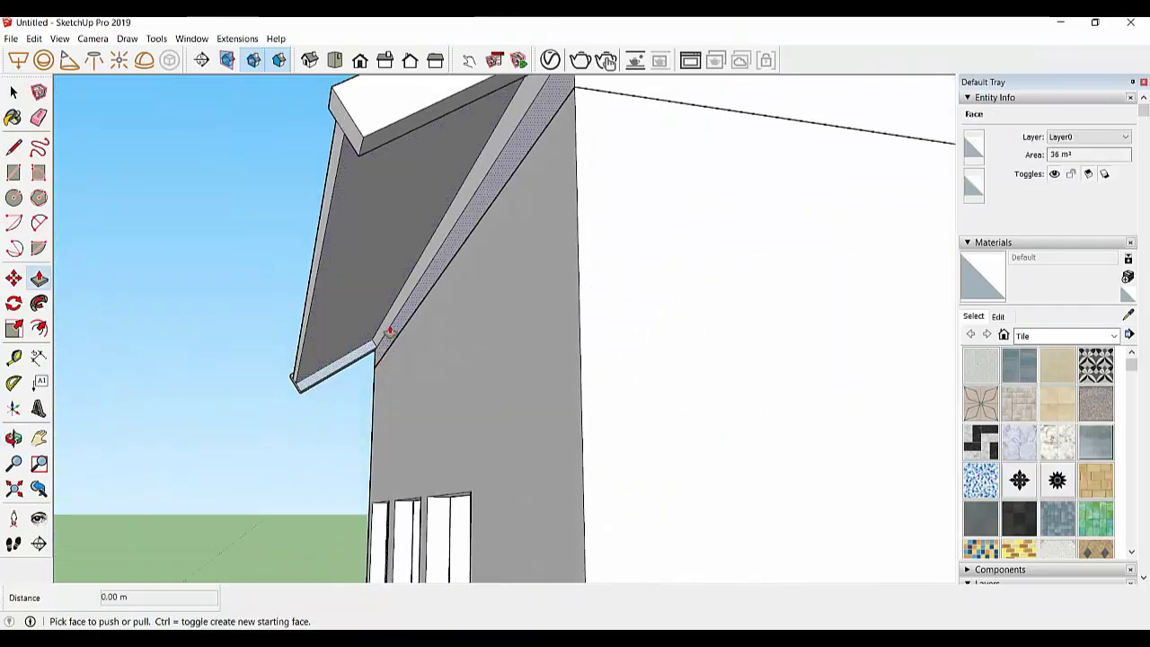
{"action": "left_click_drag", "start_coordinate": [385, 363], "coordinate": [339, 365]}
{"action": "type", "text": "0.6"}
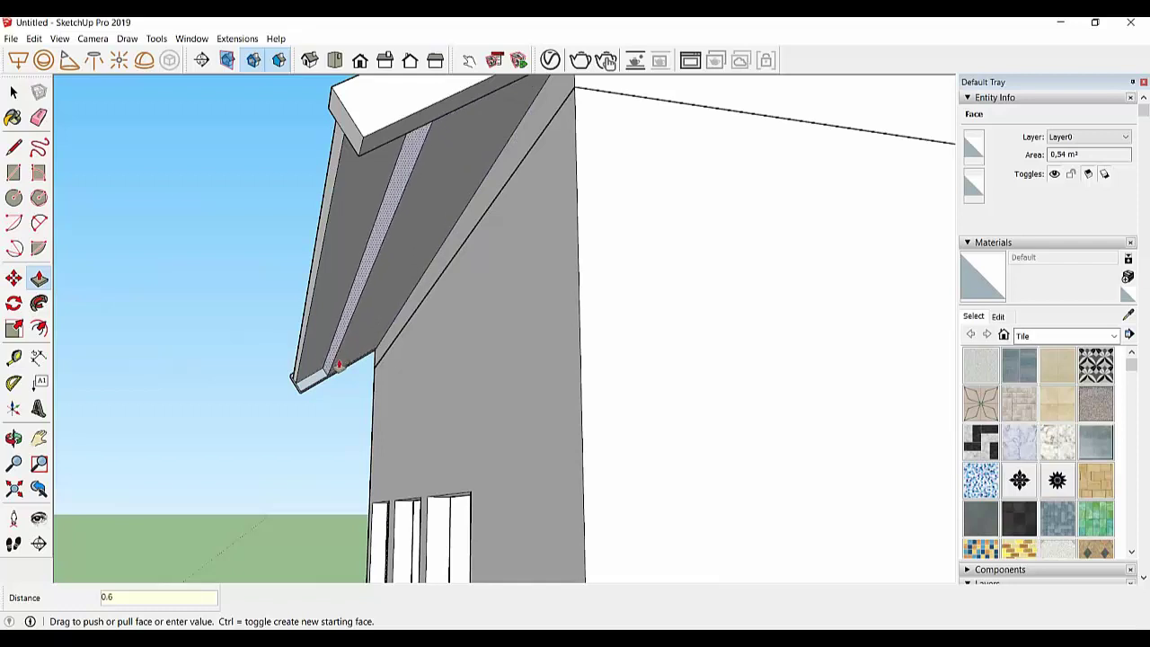
{"action": "key", "text": "Return"}
Push the roof-edge face a further 0.15 m to form a recessed band
{"action": "left_click_drag", "start_coordinate": [330, 365], "coordinate": [316, 372]}
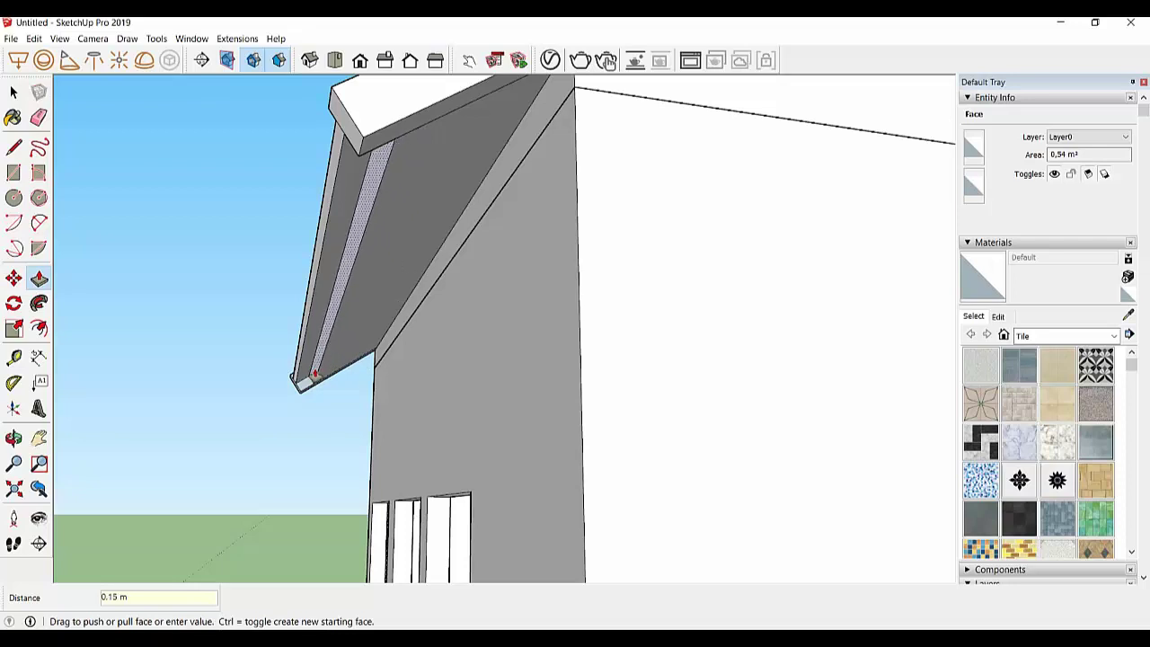
{"action": "left_click", "coordinate": [316, 374]}
{"action": "middle_click_drag", "start_coordinate": [297, 382], "coordinate": [303, 387]}
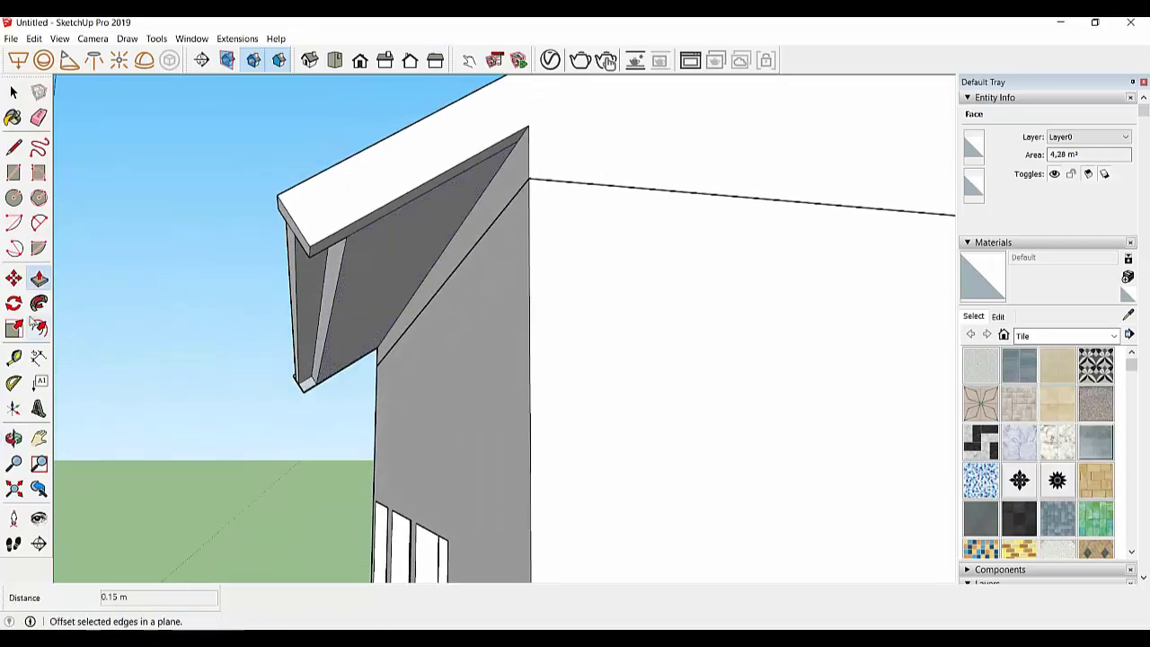
Start a line at the wall corner under the overhang, then cancel it and look around
{"action": "left_click", "coordinate": [12, 151]}
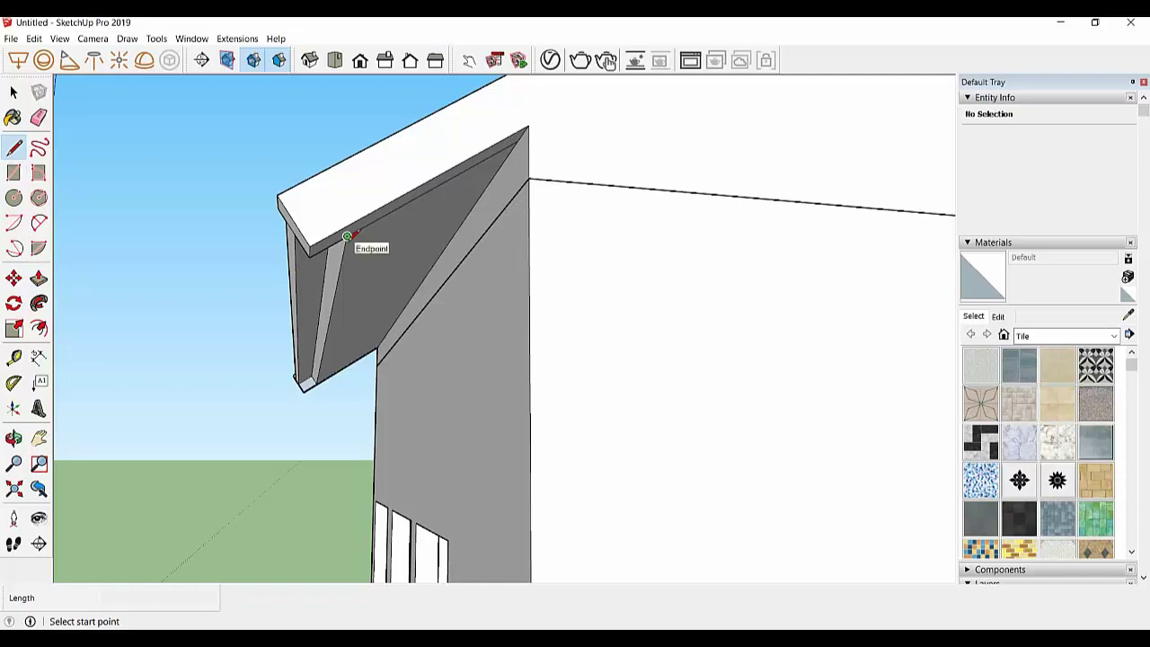
{"action": "middle_click_drag", "start_coordinate": [347, 236], "coordinate": [345, 236]}
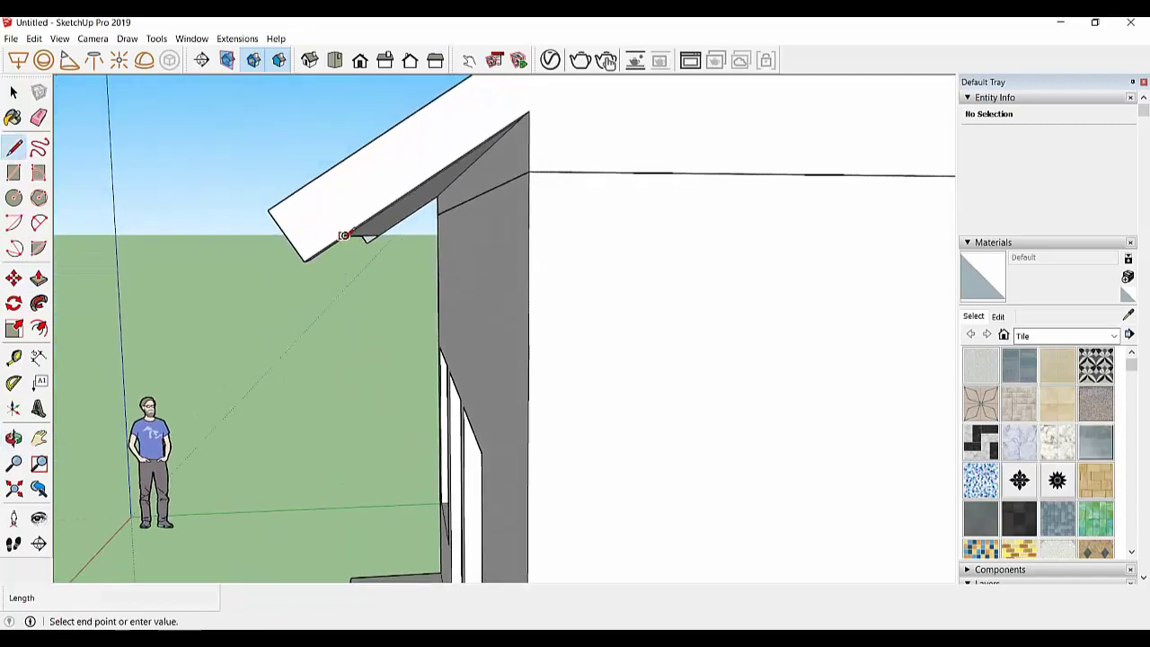
{"action": "middle_click_drag", "start_coordinate": [344, 235], "coordinate": [377, 234]}
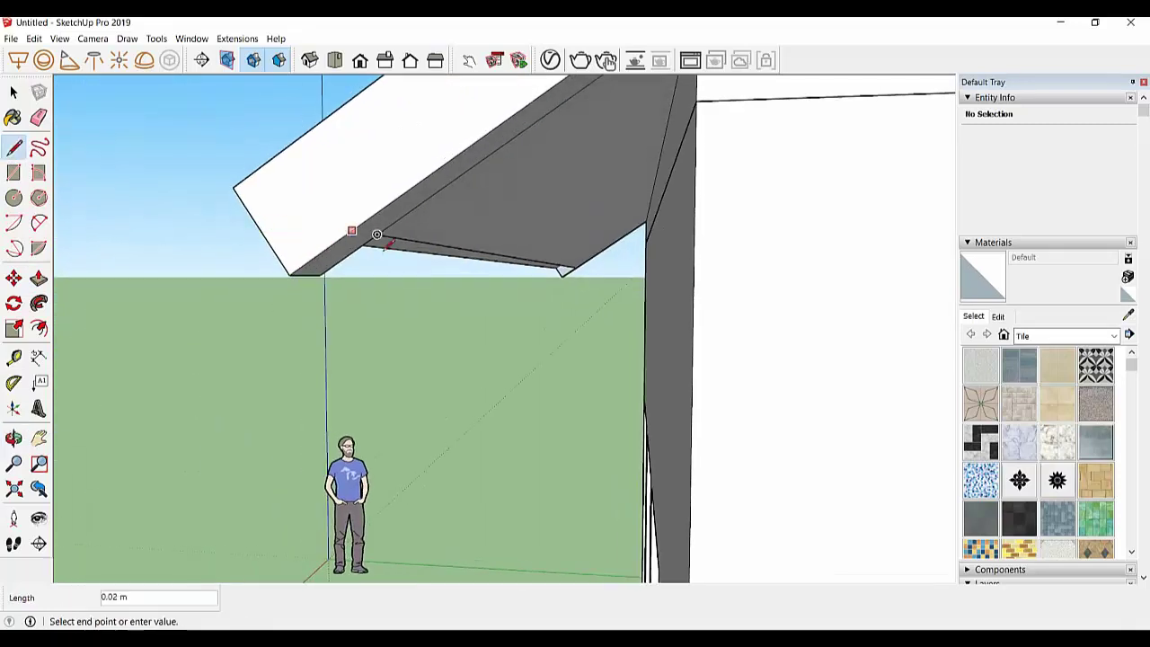
{"action": "key", "text": "Escape"}
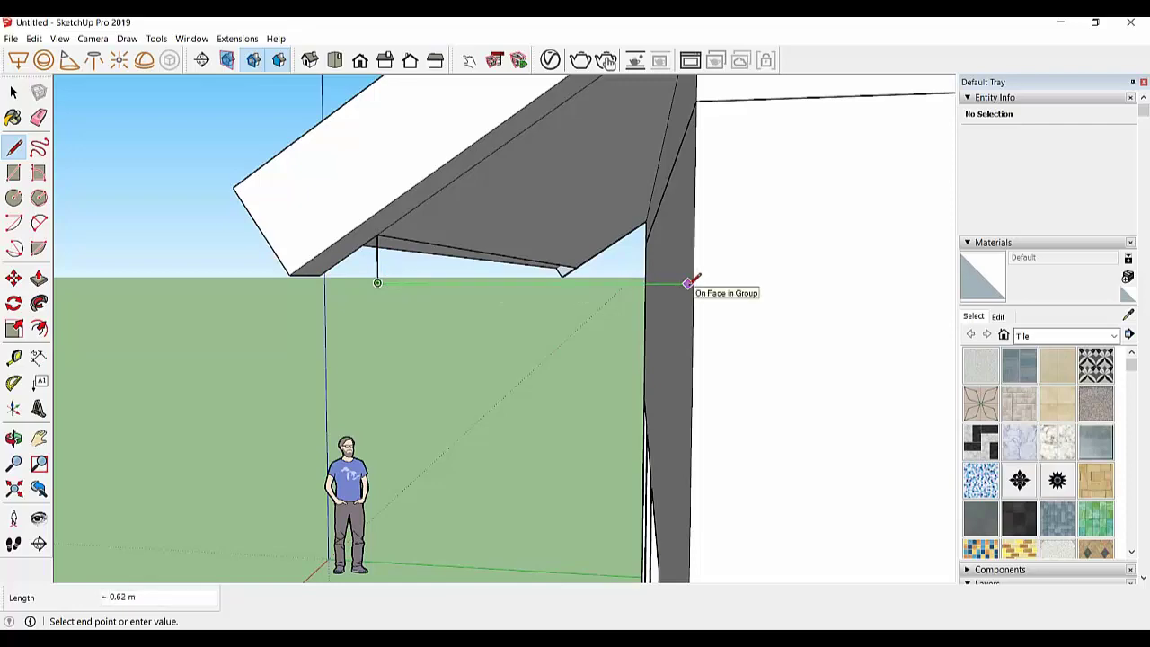
{"action": "mouse_move", "coordinate": [693, 284]}
{"action": "middle_mouse_down"}
{"action": "mouse_move", "coordinate": [886, 246]}
{"action": "mouse_move", "coordinate": [624, 274]}
{"action": "middle_mouse_up"}
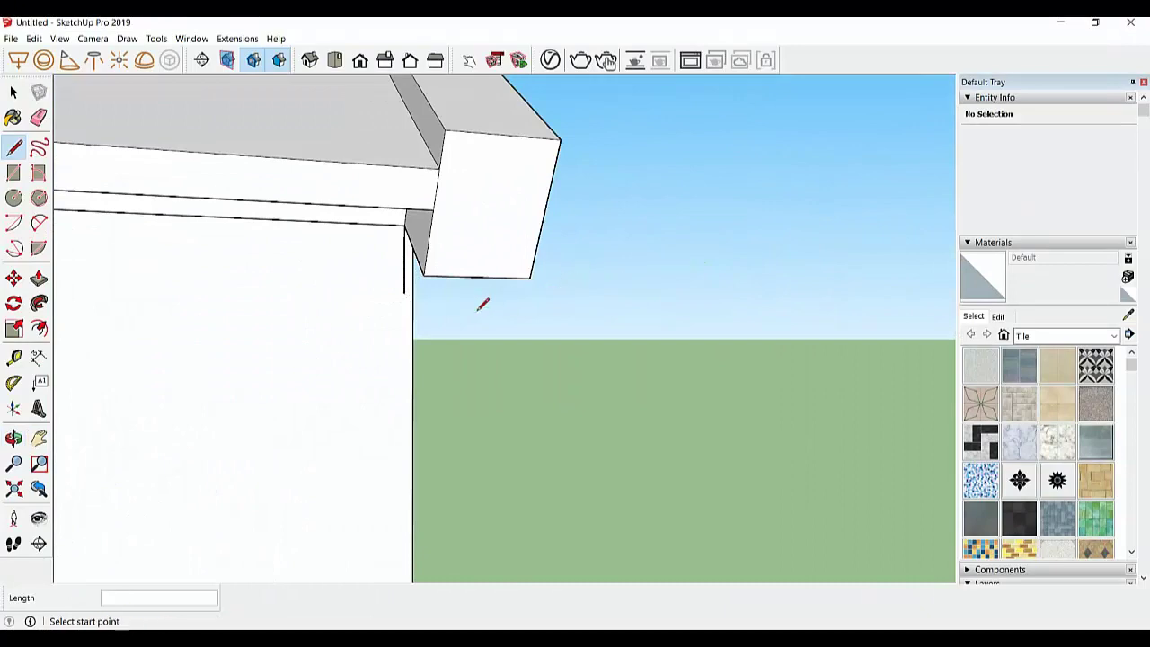
{"action": "mouse_move", "coordinate": [482, 306]}
{"action": "middle_mouse_down"}
{"action": "mouse_move", "coordinate": [257, 316]}
{"action": "mouse_move", "coordinate": [476, 323]}
{"action": "middle_mouse_up"}
{"action": "mouse_move", "coordinate": [423, 369]}
{"action": "middle_mouse_down"}
{"action": "mouse_move", "coordinate": [174, 365]}
{"action": "mouse_move", "coordinate": [90, 333]}
{"action": "middle_mouse_up"}
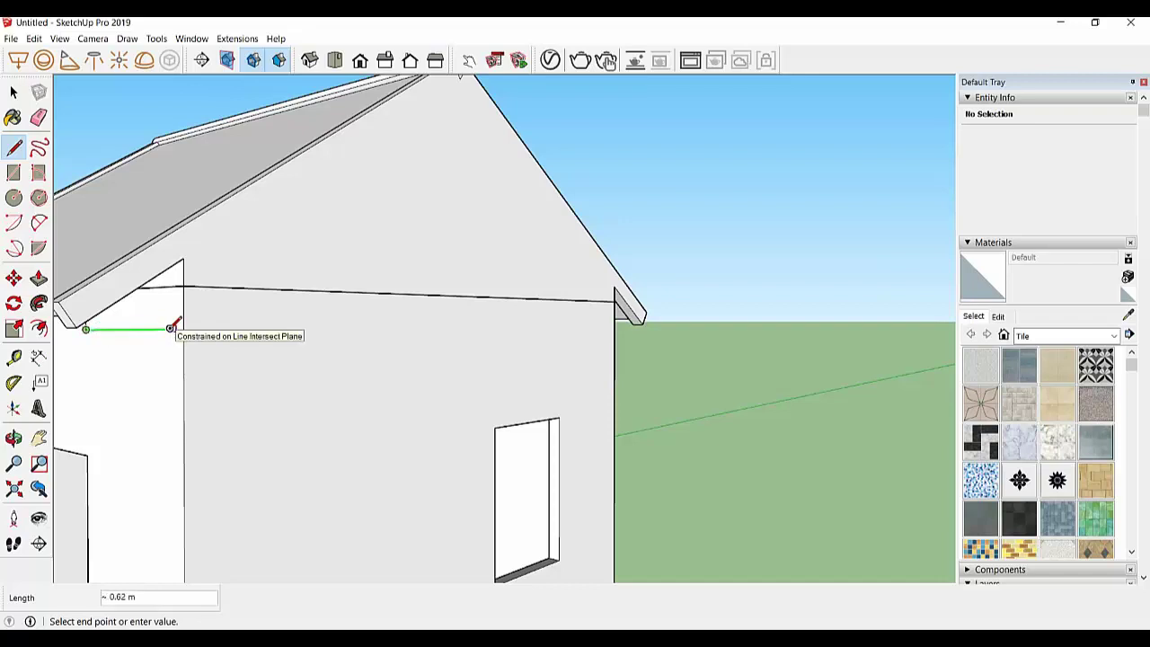
{"action": "mouse_move", "coordinate": [169, 329]}
{"action": "middle_mouse_down"}
{"action": "mouse_move", "coordinate": [159, 330]}
{"action": "mouse_move", "coordinate": [377, 329]}
{"action": "mouse_move", "coordinate": [46, 326]}
{"action": "mouse_move", "coordinate": [290, 311]}
{"action": "middle_mouse_up"}
Cancel the unfinished line and inspect the gable and wall corner edges
{"action": "scroll", "coordinate": [289, 311], "scroll_direction": "up", "scroll_amount": 3}
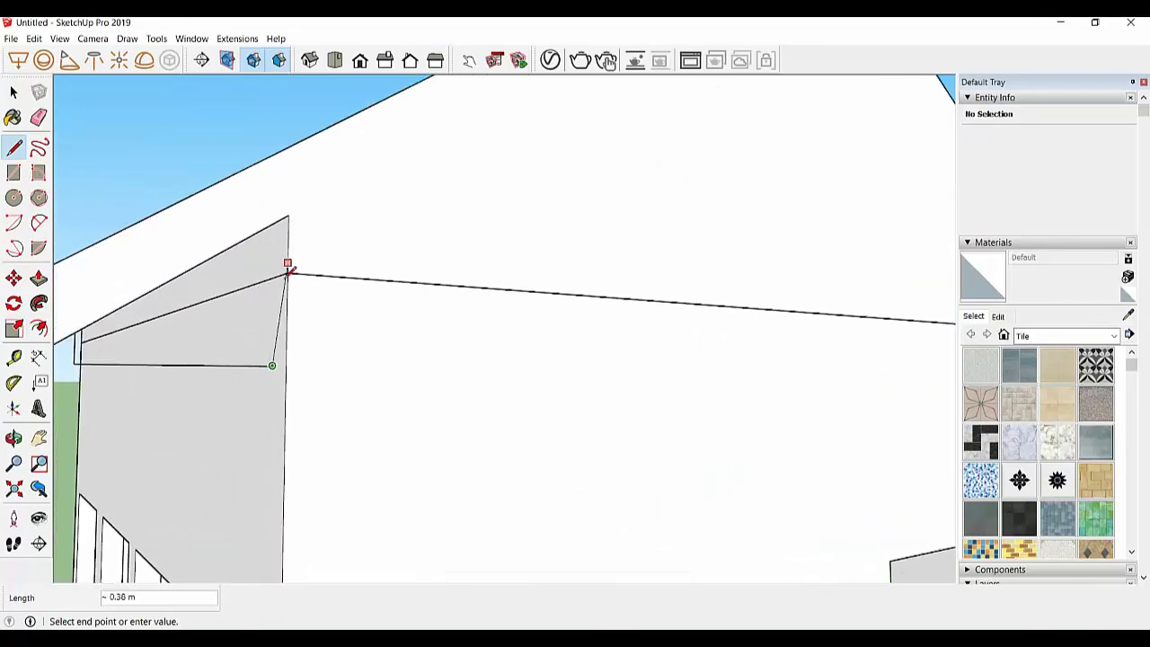
{"action": "scroll", "coordinate": [269, 363], "scroll_direction": "up", "scroll_amount": 2}
{"action": "scroll", "coordinate": [274, 362], "scroll_direction": "up", "scroll_amount": 2}
{"action": "scroll", "coordinate": [218, 367], "scroll_direction": "down", "scroll_amount": 1}
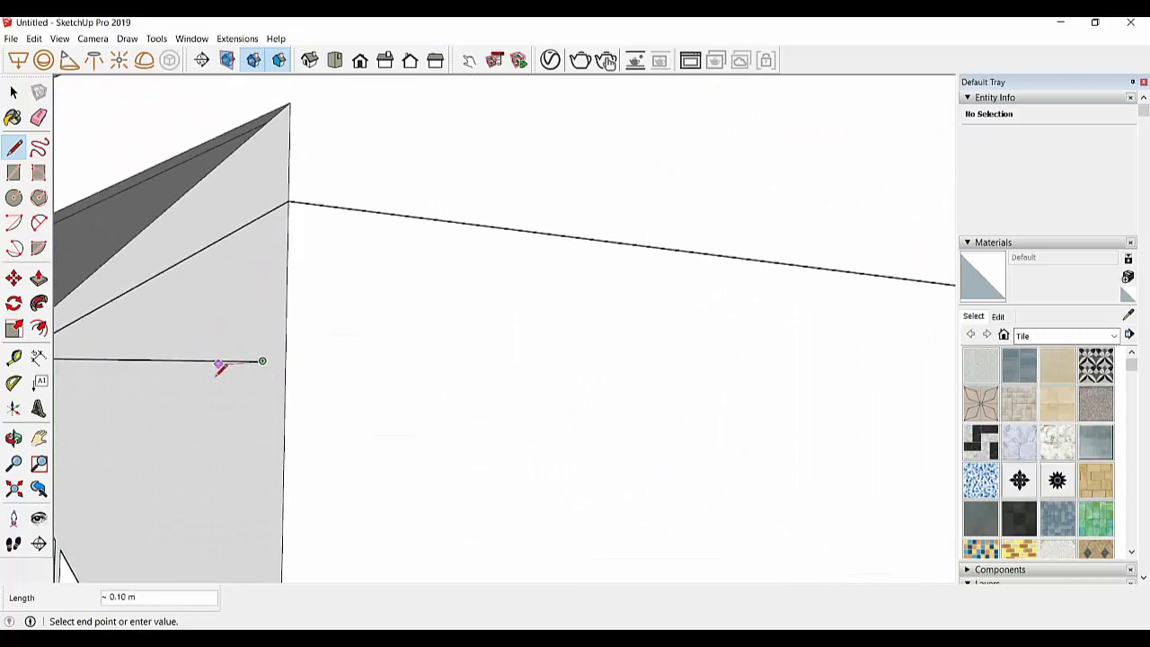
{"action": "scroll", "coordinate": [224, 368], "scroll_direction": "down", "scroll_amount": 2}
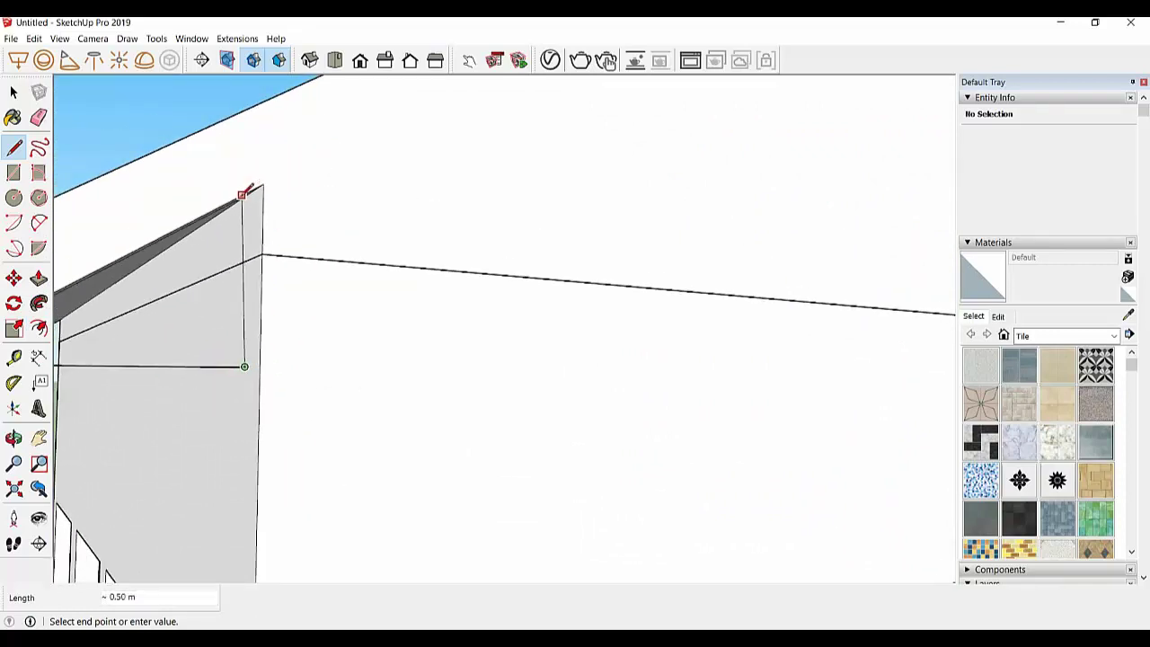
{"action": "key", "text": "Escape"}
{"action": "scroll", "coordinate": [240, 368], "scroll_direction": "up", "scroll_amount": 1}
{"action": "mouse_move", "coordinate": [244, 365]}
{"action": "middle_mouse_down"}
{"action": "mouse_move", "coordinate": [533, 324]}
{"action": "mouse_move", "coordinate": [757, 382]}
{"action": "mouse_move", "coordinate": [828, 382]}
{"action": "mouse_move", "coordinate": [865, 362]}
{"action": "mouse_move", "coordinate": [947, 398]}
{"action": "mouse_move", "coordinate": [778, 390]}
{"action": "middle_mouse_up"}
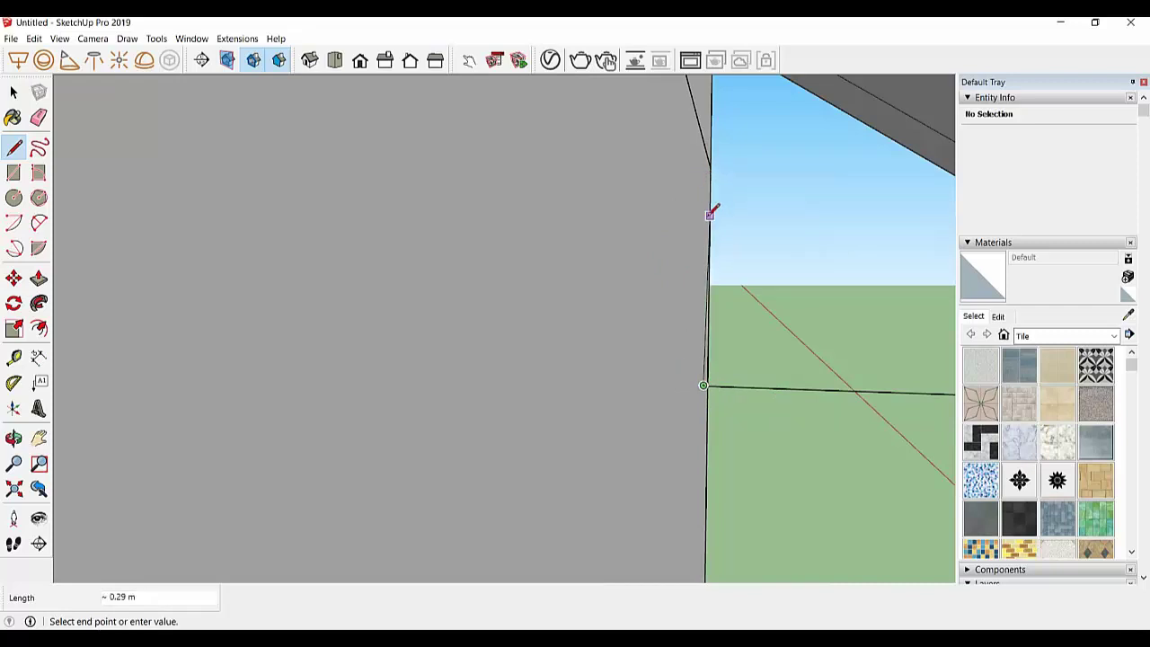
{"action": "middle_click_drag", "start_coordinate": [707, 311], "coordinate": [411, 217]}
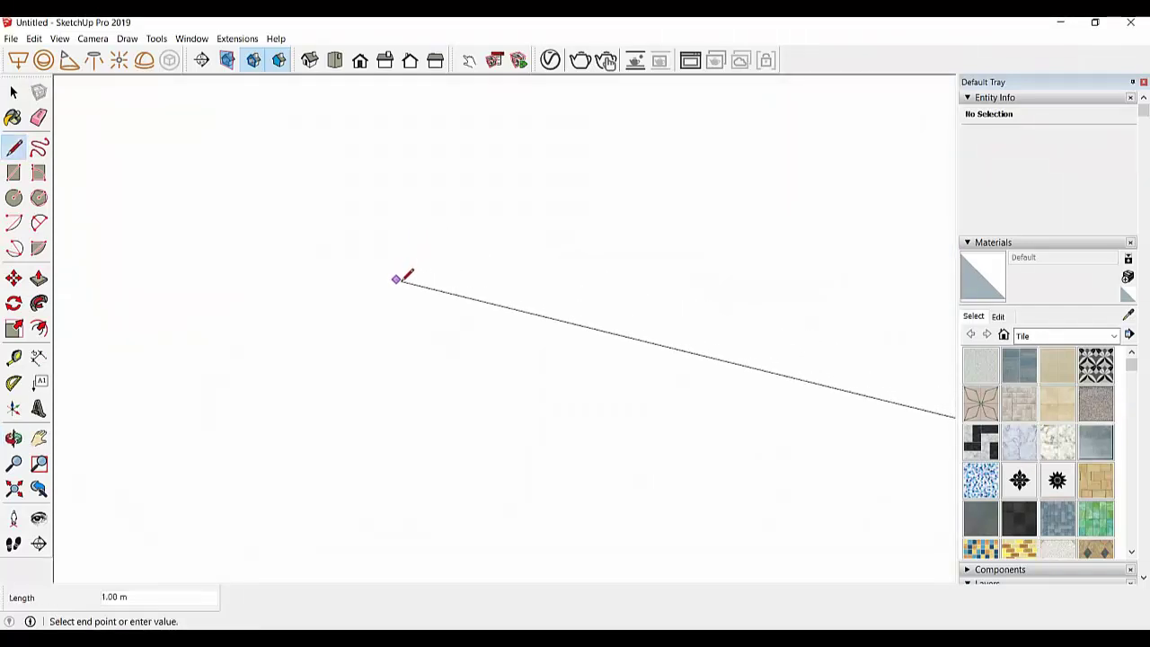
{"action": "mouse_move", "coordinate": [601, 454]}
{"action": "middle_mouse_down"}
{"action": "mouse_move", "coordinate": [800, 336]}
{"action": "mouse_move", "coordinate": [880, 409]}
{"action": "mouse_move", "coordinate": [859, 490]}
{"action": "mouse_move", "coordinate": [695, 488]}
{"action": "middle_mouse_up"}
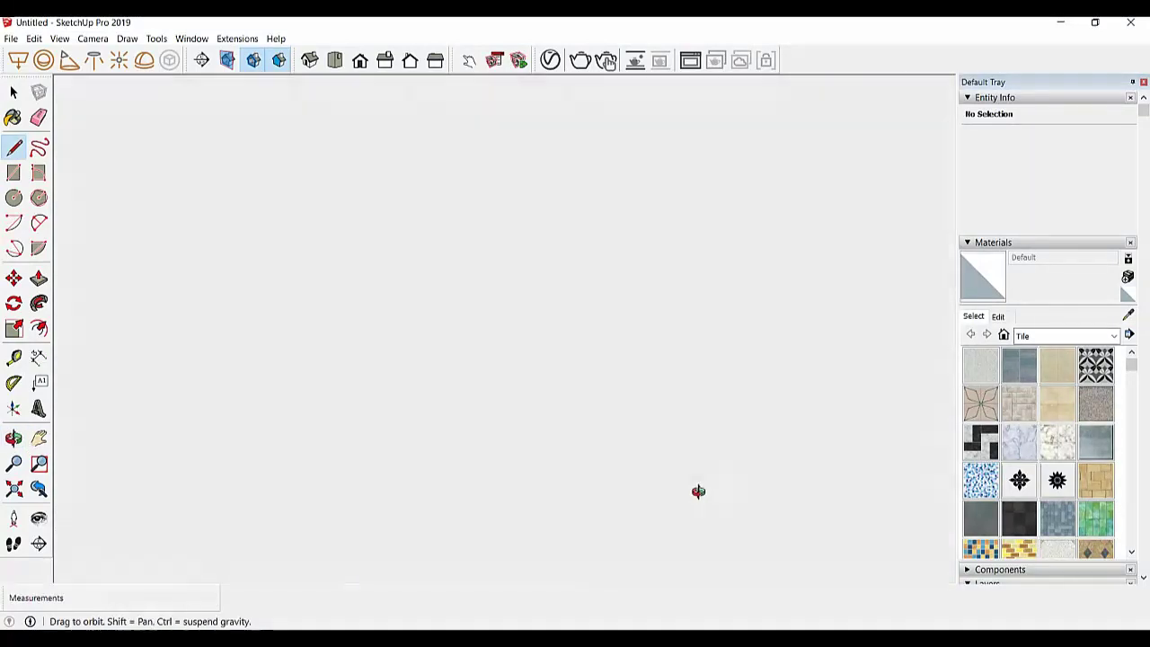
Draw the closing edge of a triangular face under the gable-corner overhang
{"action": "left_click", "coordinate": [337, 63]}
{"action": "left_click", "coordinate": [359, 61]}
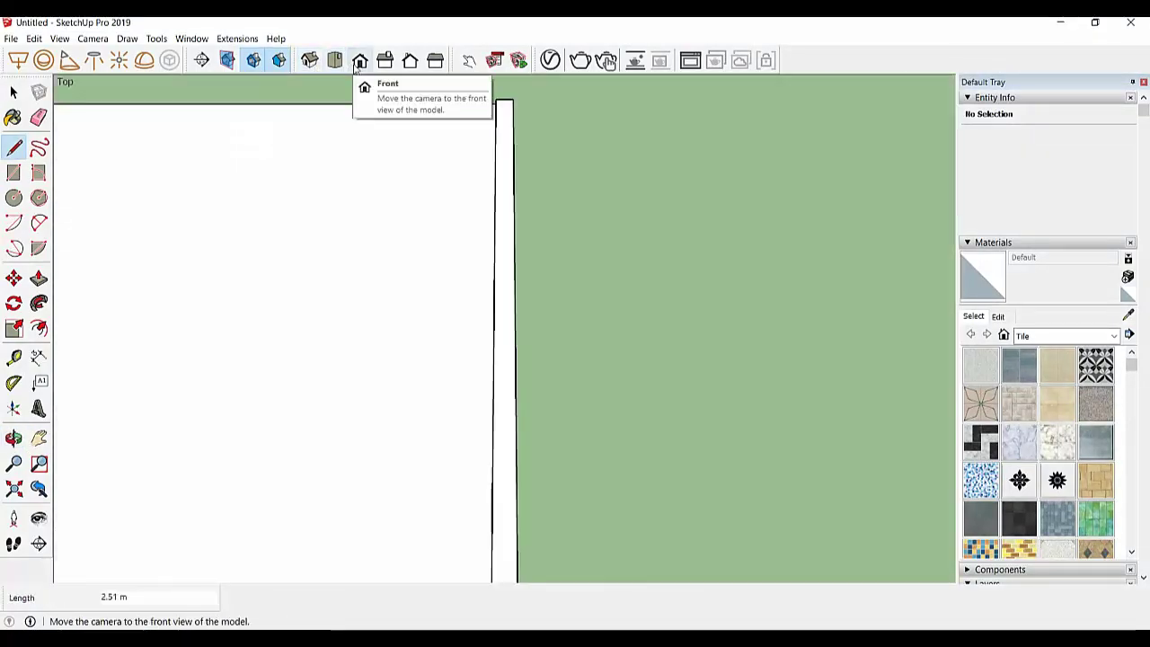
{"action": "mouse_move", "coordinate": [495, 378]}
{"action": "middle_mouse_down"}
{"action": "mouse_move", "coordinate": [385, 224]}
{"action": "mouse_move", "coordinate": [378, 487]}
{"action": "mouse_move", "coordinate": [516, 233]}
{"action": "middle_mouse_up"}
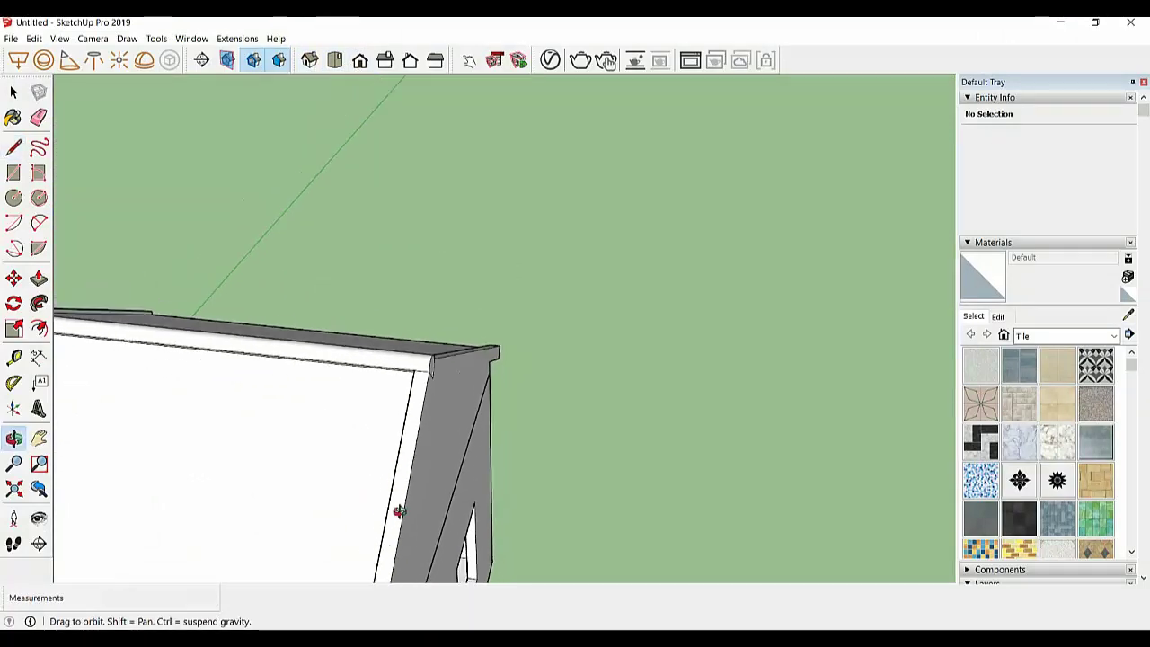
{"action": "mouse_move", "coordinate": [665, 224]}
{"action": "middle_mouse_down"}
{"action": "mouse_move", "coordinate": [455, 250]}
{"action": "mouse_move", "coordinate": [360, 280]}
{"action": "middle_mouse_up"}
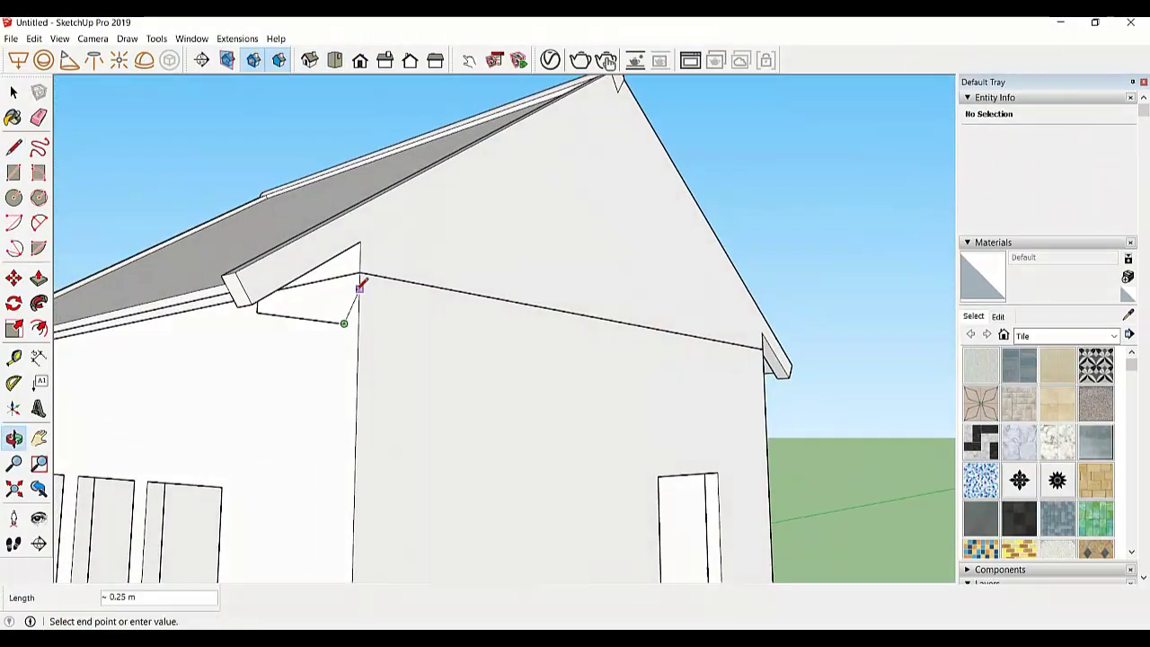
{"action": "scroll", "coordinate": [258, 305], "scroll_direction": "up", "scroll_amount": 2}
{"action": "scroll", "coordinate": [259, 314], "scroll_direction": "up", "scroll_amount": 2}
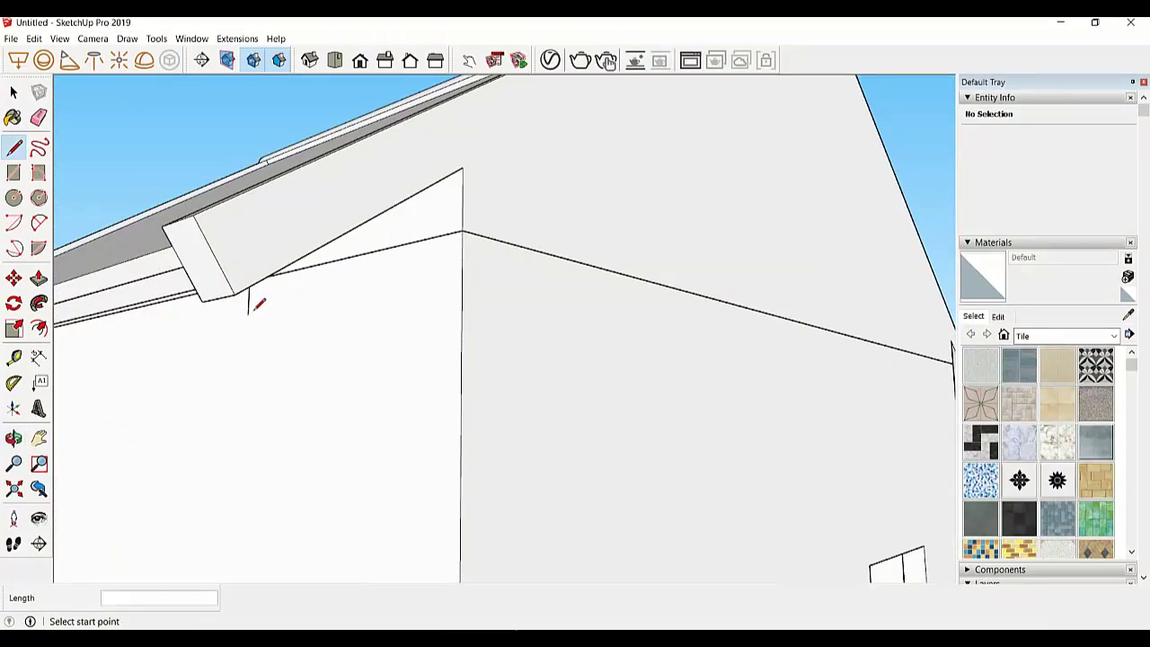
{"action": "mouse_move", "coordinate": [259, 293]}
{"action": "middle_mouse_down"}
{"action": "mouse_move", "coordinate": [223, 287]}
{"action": "mouse_move", "coordinate": [391, 310]}
{"action": "middle_mouse_up"}
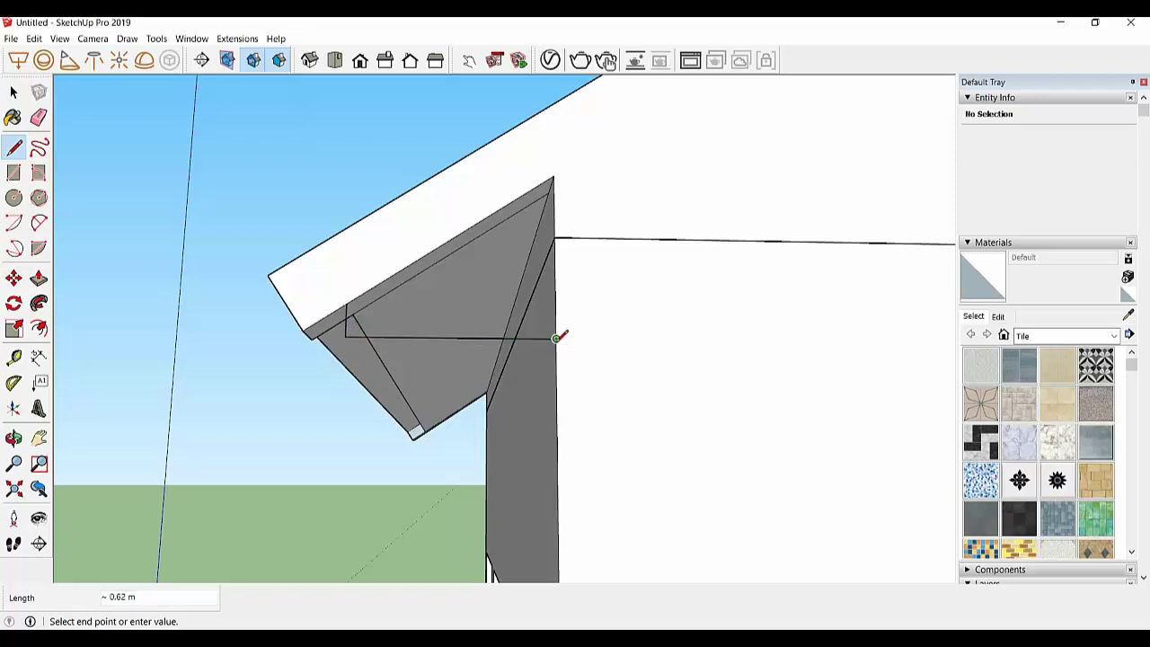
{"action": "mouse_move", "coordinate": [556, 338]}
{"action": "middle_mouse_down"}
{"action": "mouse_move", "coordinate": [585, 398]}
{"action": "mouse_move", "coordinate": [662, 408]}
{"action": "middle_mouse_up"}
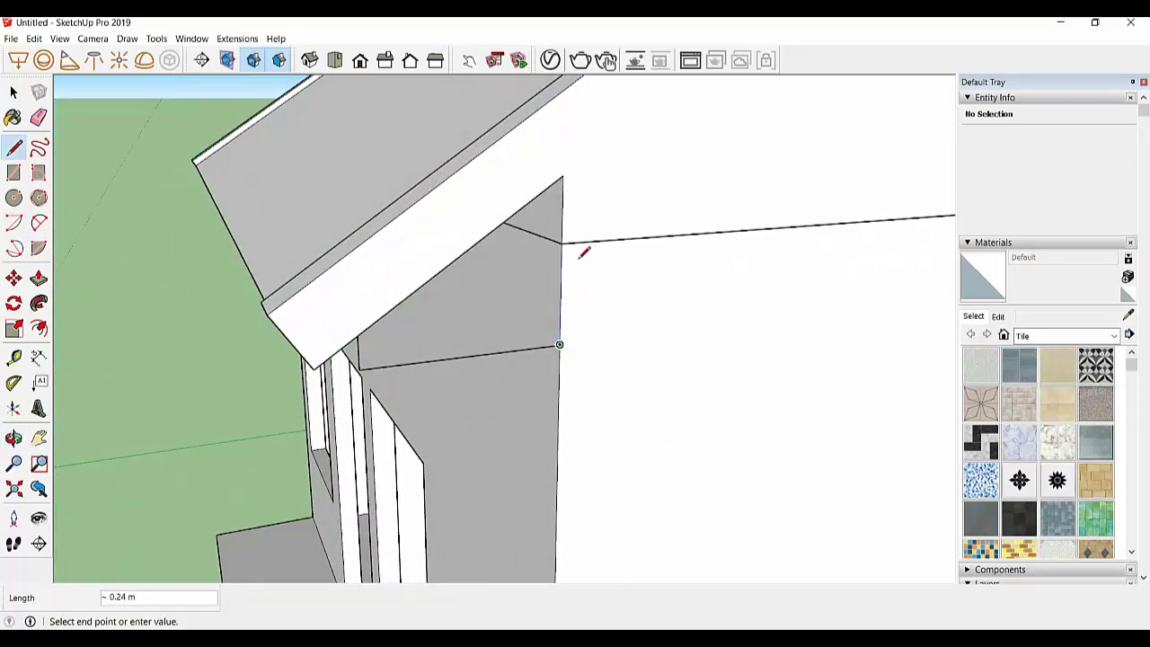
{"action": "left_click", "coordinate": [562, 175]}
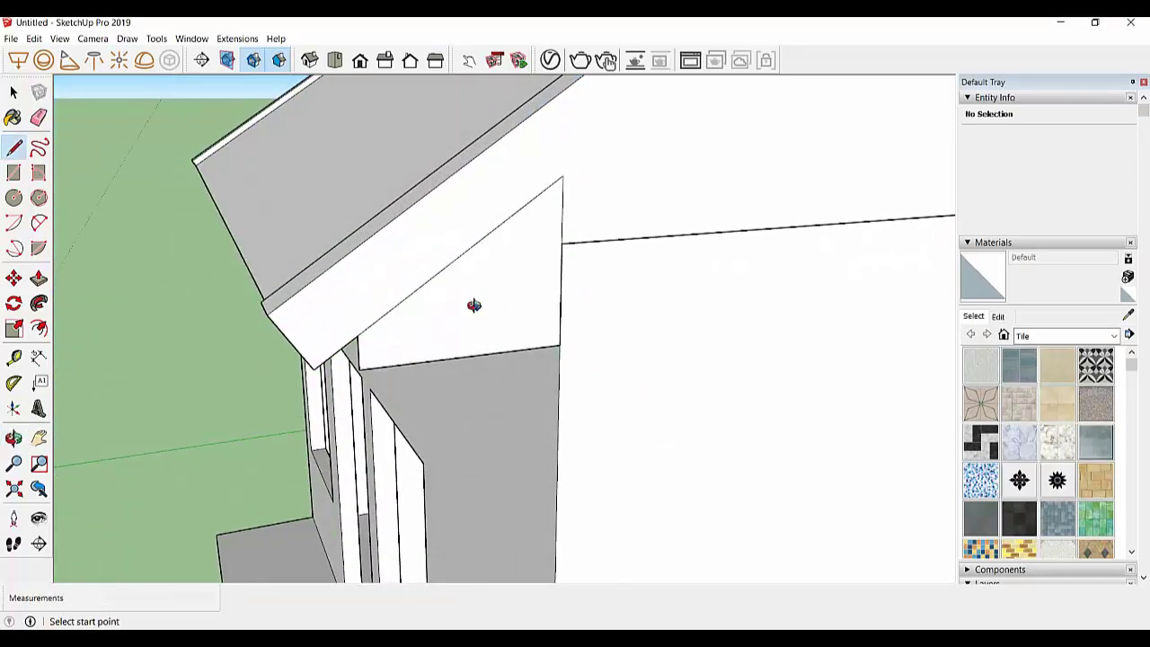
{"action": "middle_click_drag", "start_coordinate": [474, 305], "coordinate": [661, 217]}
Push the new triangular face 6.00 m along the eave
{"action": "key", "text": "p"}
{"action": "left_click", "coordinate": [464, 334]}
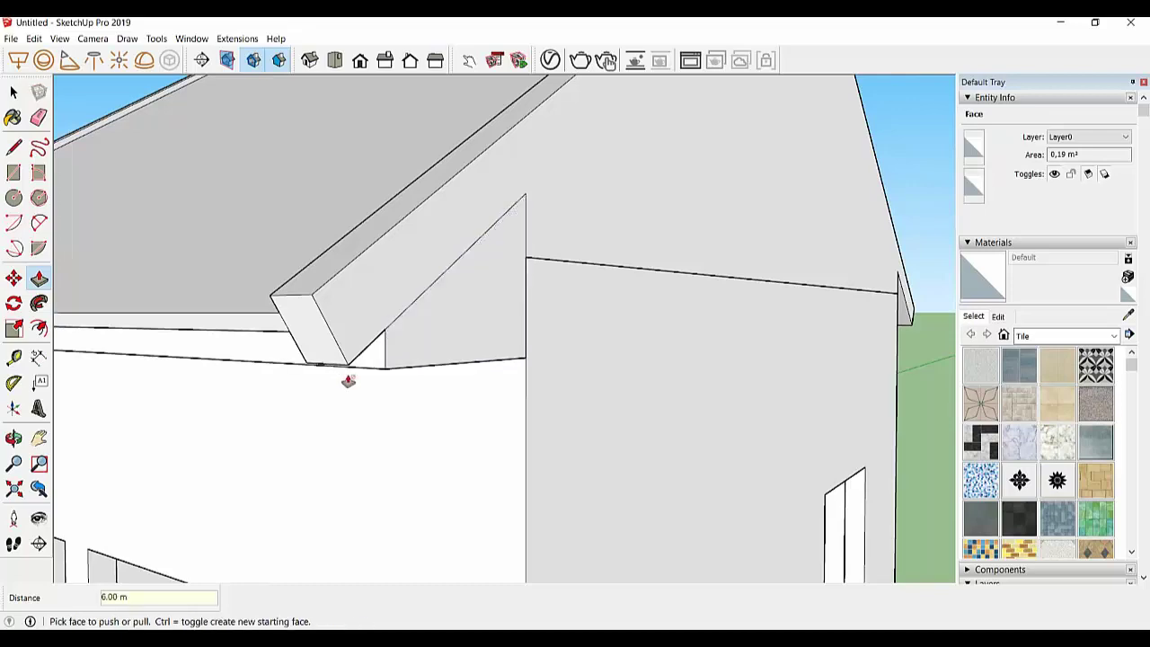
{"action": "mouse_move", "coordinate": [348, 381]}
{"action": "middle_mouse_down"}
{"action": "mouse_move", "coordinate": [637, 357]}
{"action": "mouse_move", "coordinate": [167, 349]}
{"action": "mouse_move", "coordinate": [318, 329]}
{"action": "mouse_move", "coordinate": [488, 342]}
{"action": "mouse_move", "coordinate": [566, 391]}
{"action": "middle_mouse_up"}
{"action": "scroll", "coordinate": [646, 369], "scroll_direction": "down", "scroll_amount": 3}
Erase the stray diagonal edge across the gable overhang face in Left view
{"action": "scroll", "coordinate": [153, 364], "scroll_direction": "up", "scroll_amount": 3}
{"action": "scroll", "coordinate": [148, 371], "scroll_direction": "up", "scroll_amount": 2}
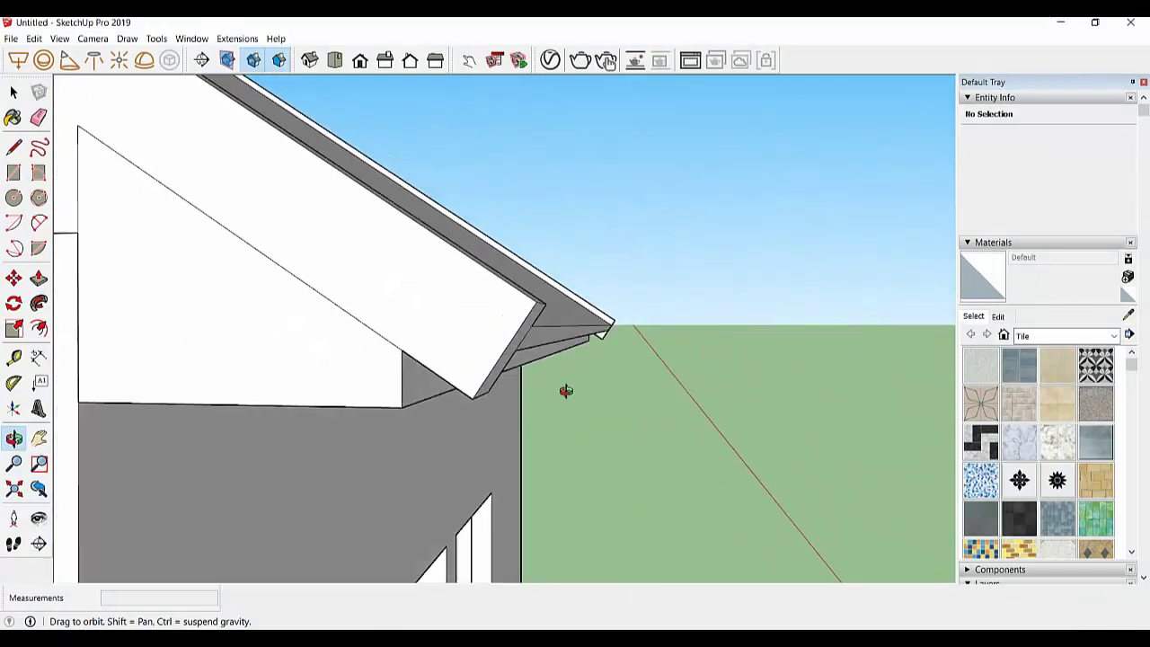
{"action": "key", "text": "5"}
{"action": "key", "text": "e"}
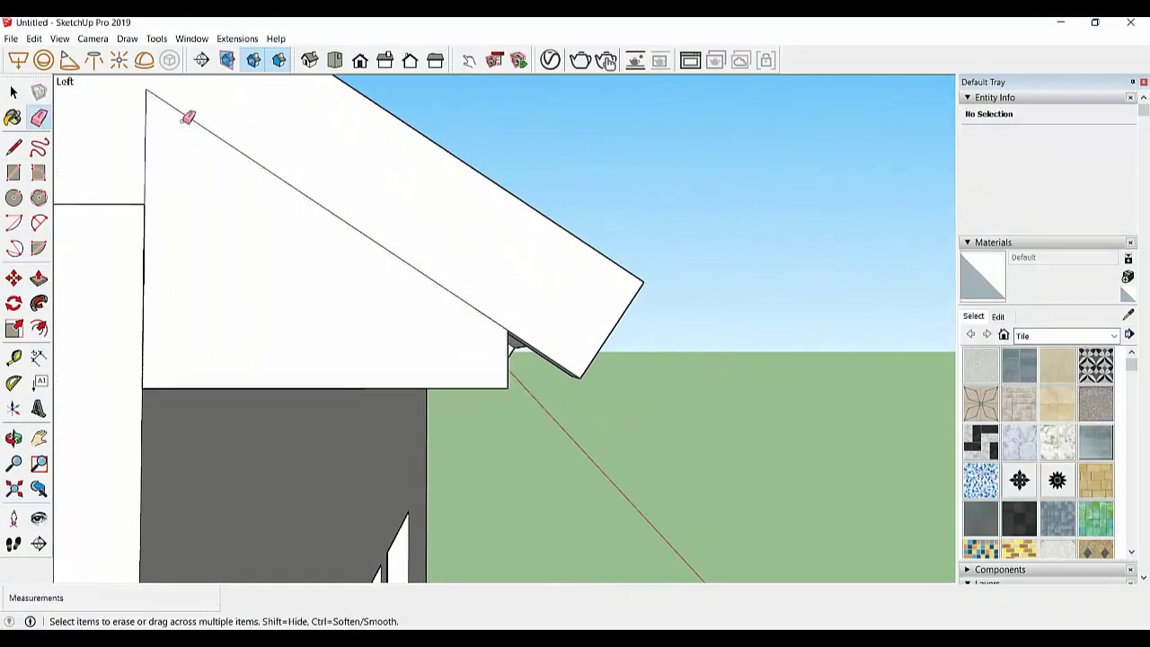
{"action": "left_click", "coordinate": [178, 113]}
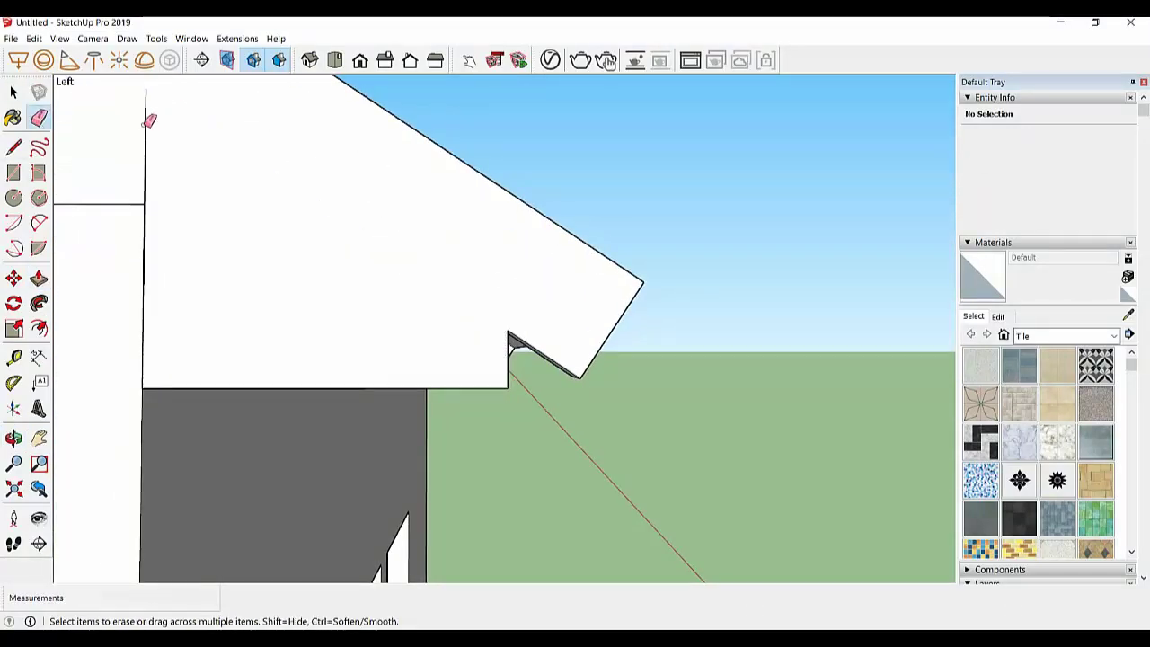
{"action": "mouse_move", "coordinate": [216, 176]}
{"action": "middle_mouse_down"}
{"action": "mouse_move", "coordinate": [195, 147]}
{"action": "mouse_move", "coordinate": [441, 347]}
{"action": "mouse_move", "coordinate": [252, 359]}
{"action": "middle_mouse_up"}
{"action": "scroll", "coordinate": [227, 363], "scroll_direction": "down", "scroll_amount": 3}
{"action": "scroll", "coordinate": [710, 360], "scroll_direction": "up", "scroll_amount": 3}
{"action": "scroll", "coordinate": [692, 367], "scroll_direction": "up", "scroll_amount": 2}
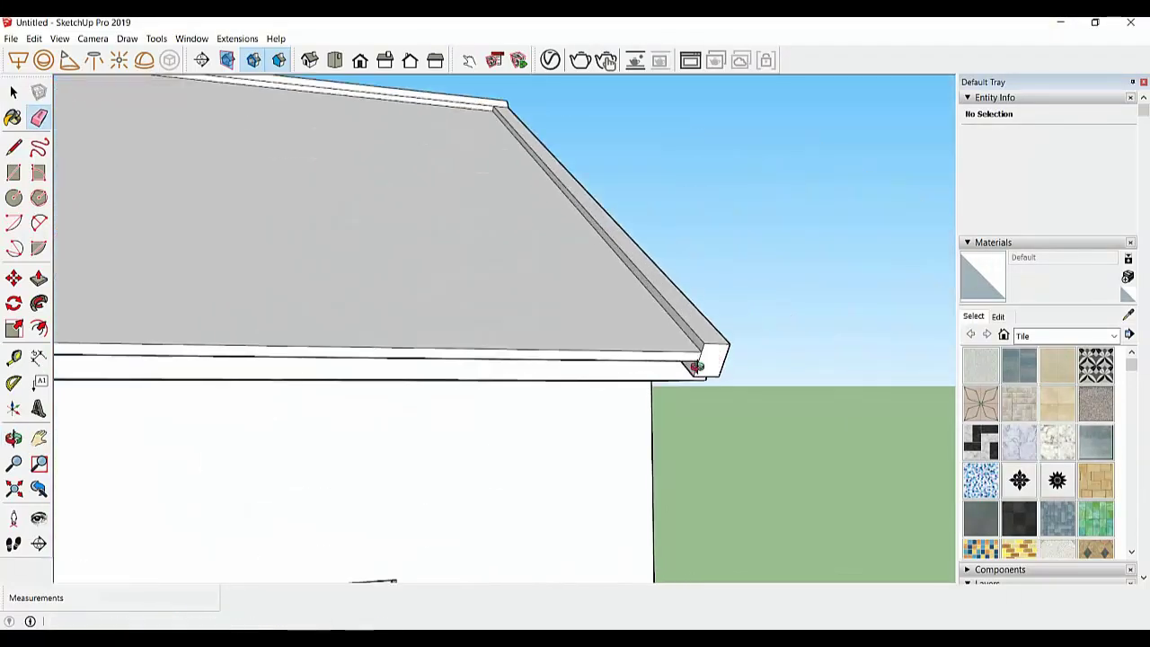
{"action": "mouse_move", "coordinate": [692, 368]}
{"action": "middle_mouse_down"}
{"action": "mouse_move", "coordinate": [365, 351]}
{"action": "mouse_move", "coordinate": [413, 308]}
{"action": "mouse_move", "coordinate": [446, 297]}
{"action": "mouse_move", "coordinate": [351, 423]}
{"action": "mouse_move", "coordinate": [404, 285]}
{"action": "mouse_move", "coordinate": [311, 506]}
{"action": "mouse_move", "coordinate": [495, 359]}
{"action": "mouse_move", "coordinate": [267, 411]}
{"action": "mouse_move", "coordinate": [587, 450]}
{"action": "mouse_move", "coordinate": [614, 416]}
{"action": "mouse_move", "coordinate": [695, 380]}
{"action": "mouse_move", "coordinate": [674, 404]}
{"action": "mouse_move", "coordinate": [760, 387]}
{"action": "mouse_move", "coordinate": [777, 412]}
{"action": "middle_mouse_up"}
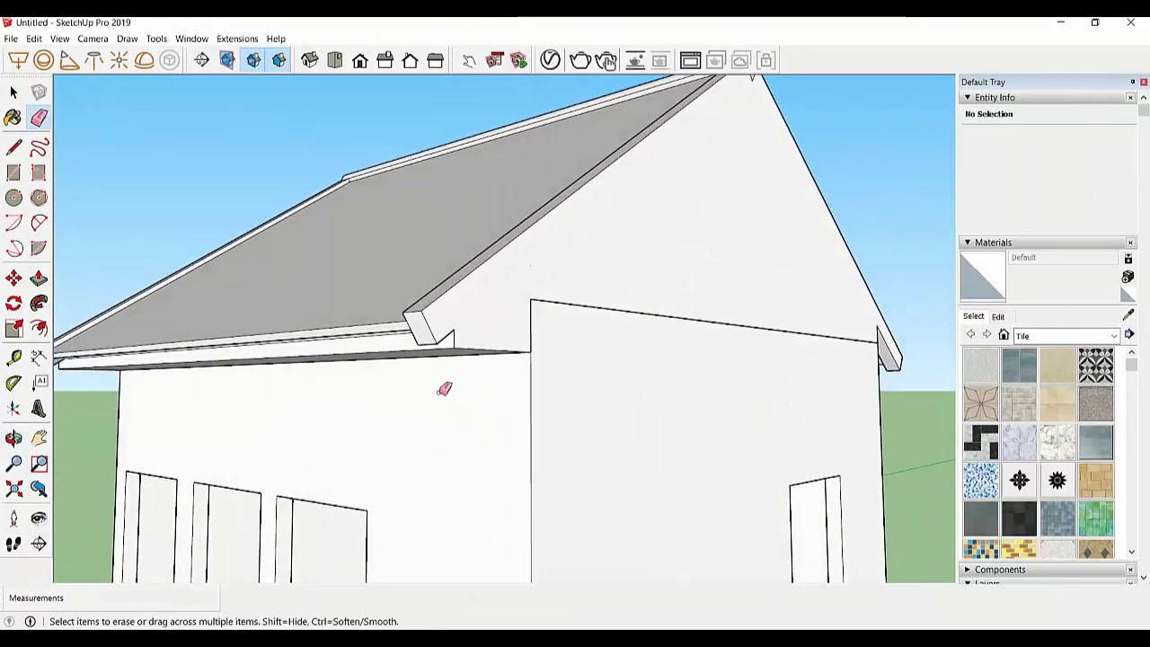
{"action": "mouse_move", "coordinate": [524, 434]}
{"action": "middle_mouse_down"}
{"action": "mouse_move", "coordinate": [403, 457]}
{"action": "mouse_move", "coordinate": [500, 438]}
{"action": "mouse_move", "coordinate": [382, 410]}
{"action": "middle_mouse_up"}
Recess the eave soffit face by 0.10 m
{"action": "key", "text": "p"}
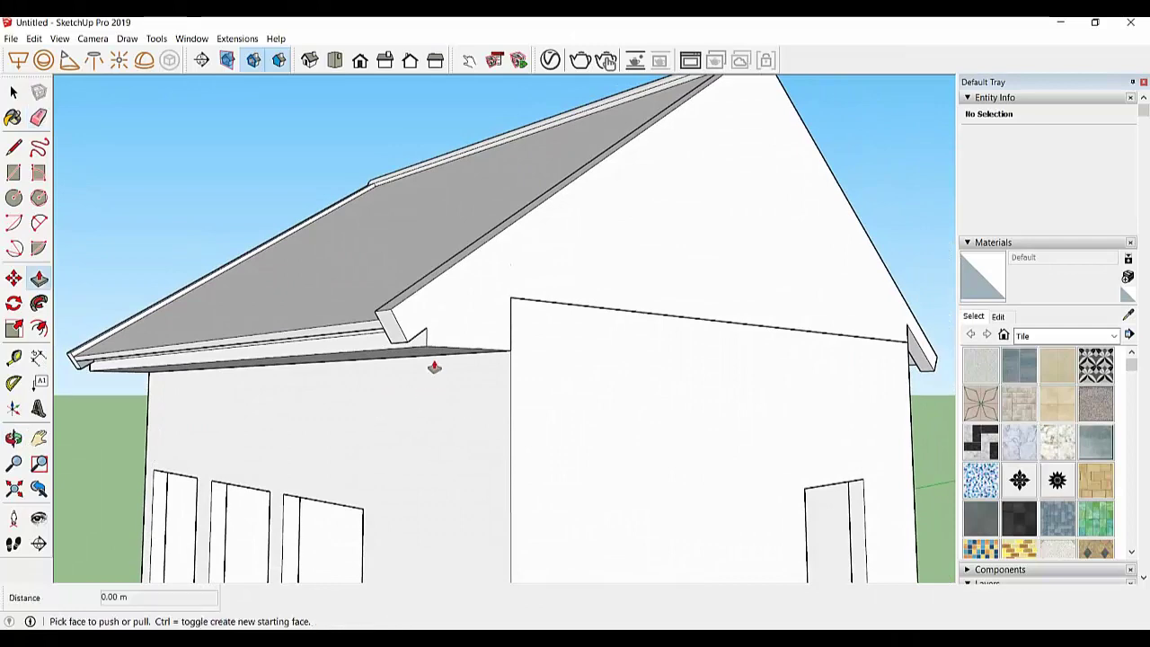
{"action": "left_click", "coordinate": [429, 361]}
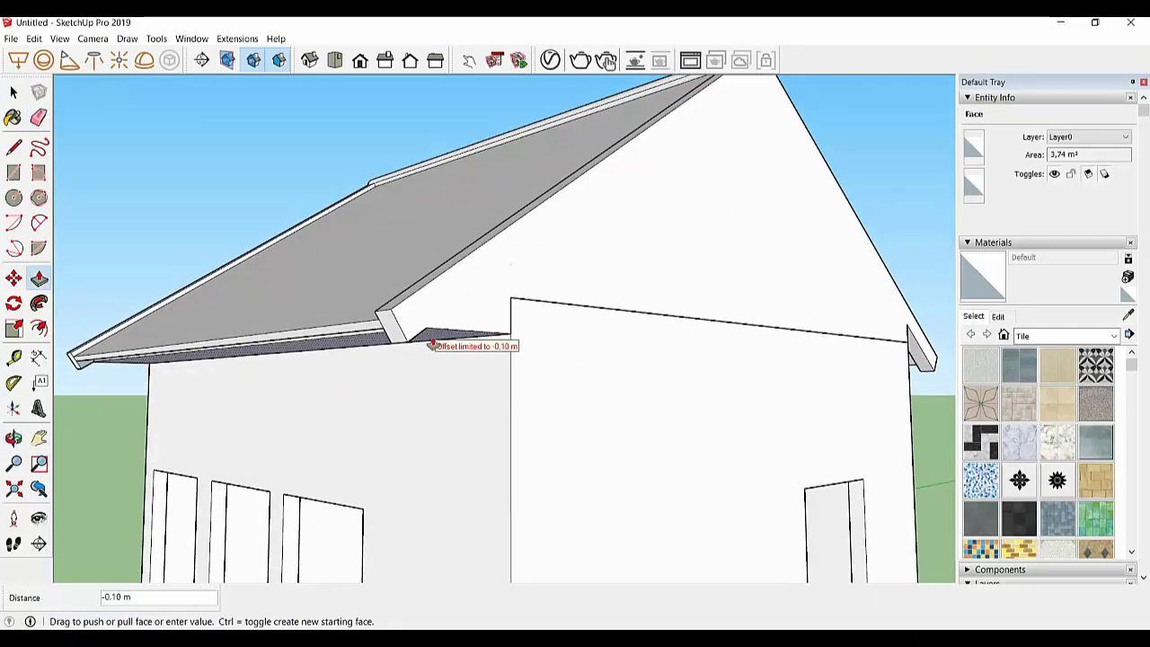
{"action": "mouse_move", "coordinate": [452, 334]}
{"action": "middle_mouse_down"}
{"action": "mouse_move", "coordinate": [303, 300]}
{"action": "mouse_move", "coordinate": [256, 361]}
{"action": "mouse_move", "coordinate": [329, 367]}
{"action": "mouse_move", "coordinate": [264, 378]}
{"action": "mouse_move", "coordinate": [249, 354]}
{"action": "mouse_move", "coordinate": [356, 403]}
{"action": "middle_mouse_up"}
{"action": "scroll", "coordinate": [285, 425], "scroll_direction": "down", "scroll_amount": 2}
{"action": "scroll", "coordinate": [285, 426], "scroll_direction": "down", "scroll_amount": 2}
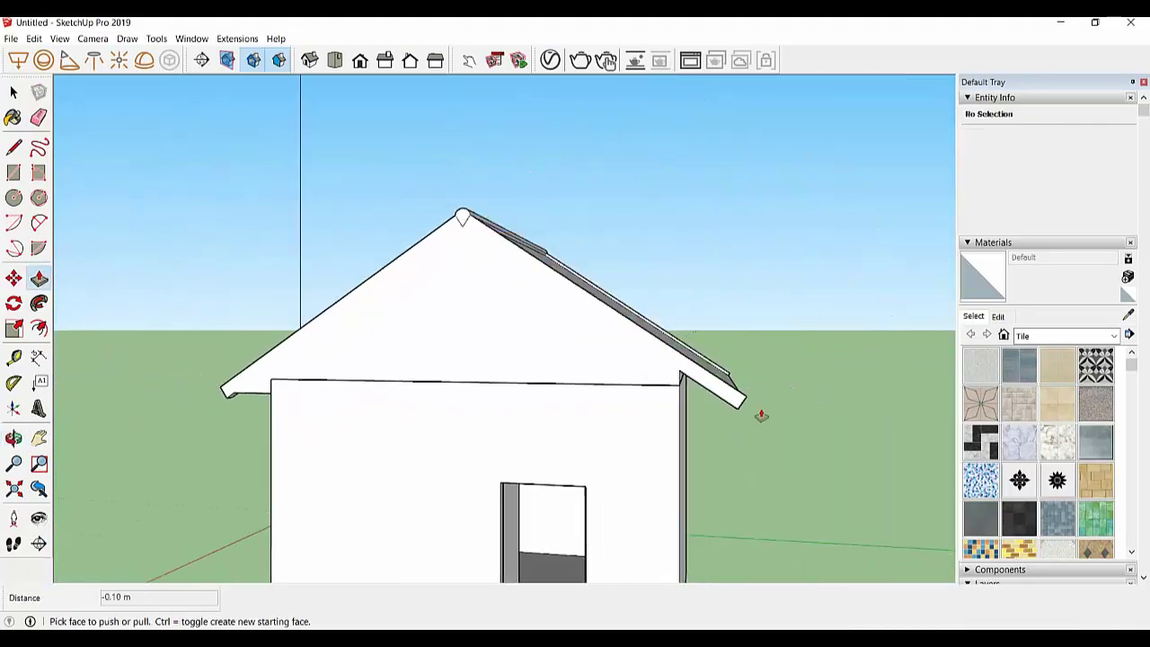
{"action": "scroll", "coordinate": [635, 413], "scroll_direction": "up", "scroll_amount": 1}
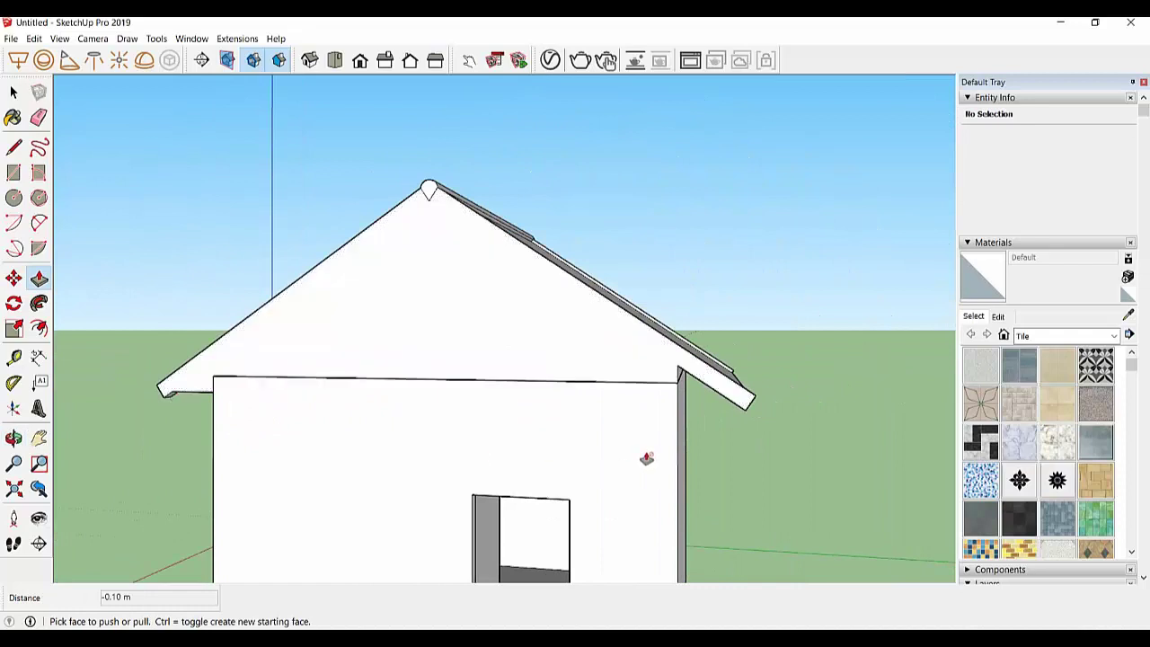
Bring the view up under the left gable overhang to reach the narrow triangle
{"action": "left_click", "coordinate": [14, 147]}
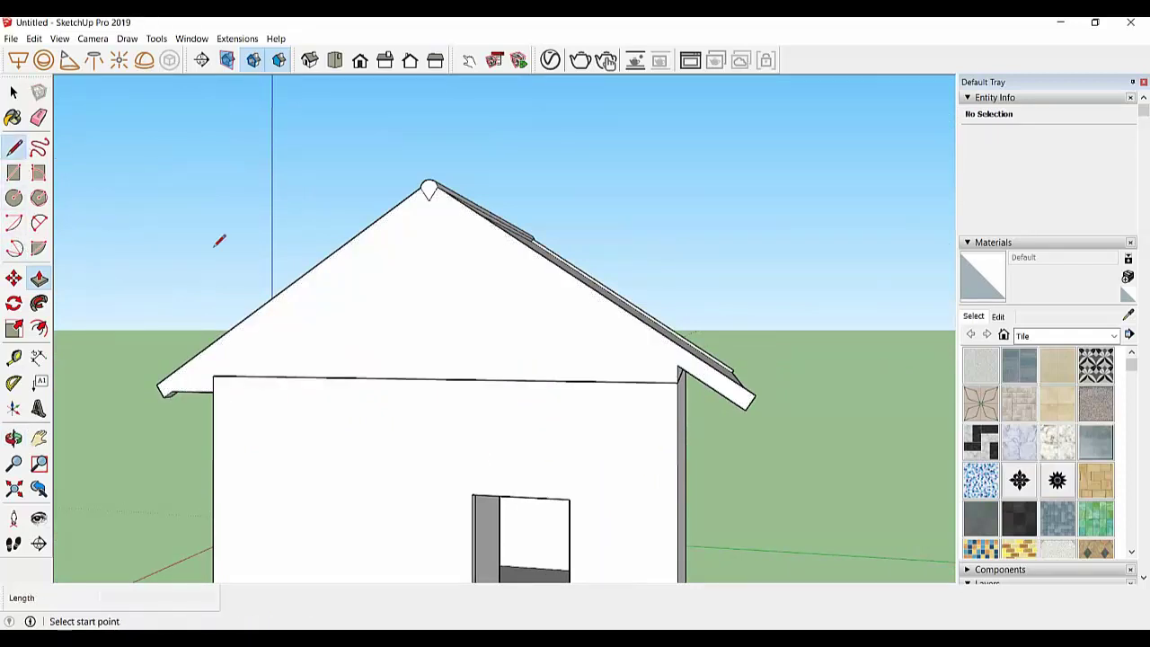
{"action": "mouse_move", "coordinate": [731, 399]}
{"action": "middle_mouse_down"}
{"action": "mouse_move", "coordinate": [759, 323]}
{"action": "mouse_move", "coordinate": [672, 317]}
{"action": "mouse_move", "coordinate": [804, 360]}
{"action": "mouse_move", "coordinate": [527, 308]}
{"action": "mouse_move", "coordinate": [281, 305]}
{"action": "middle_mouse_up"}
{"action": "scroll", "coordinate": [762, 321], "scroll_direction": "up", "scroll_amount": 2}
{"action": "scroll", "coordinate": [757, 315], "scroll_direction": "up", "scroll_amount": 2}
{"action": "scroll", "coordinate": [804, 359], "scroll_direction": "down", "scroll_amount": 3}
{"action": "middle_click_drag", "start_coordinate": [423, 236], "coordinate": [238, 321]}
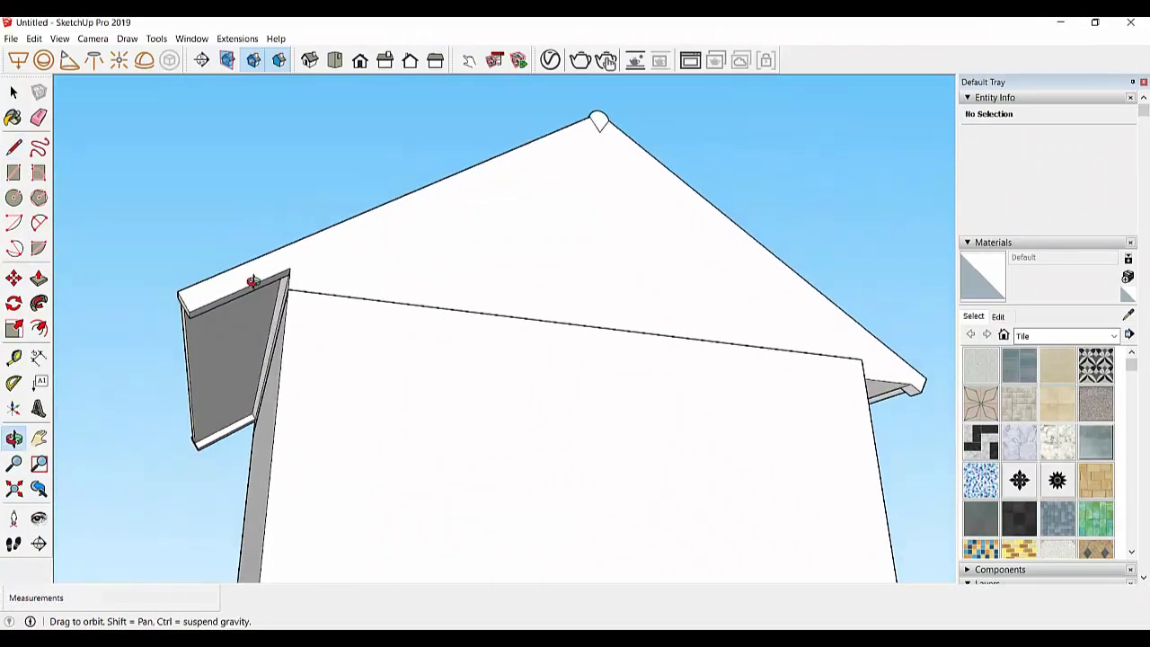
{"action": "mouse_move", "coordinate": [856, 451]}
{"action": "middle_mouse_down"}
{"action": "mouse_move", "coordinate": [942, 401]}
{"action": "mouse_move", "coordinate": [494, 427]}
{"action": "mouse_move", "coordinate": [835, 423]}
{"action": "mouse_move", "coordinate": [671, 425]}
{"action": "mouse_move", "coordinate": [824, 431]}
{"action": "mouse_move", "coordinate": [881, 418]}
{"action": "middle_mouse_up"}
{"action": "key", "text": "l"}
{"action": "scroll", "coordinate": [431, 402], "scroll_direction": "up", "scroll_amount": 2}
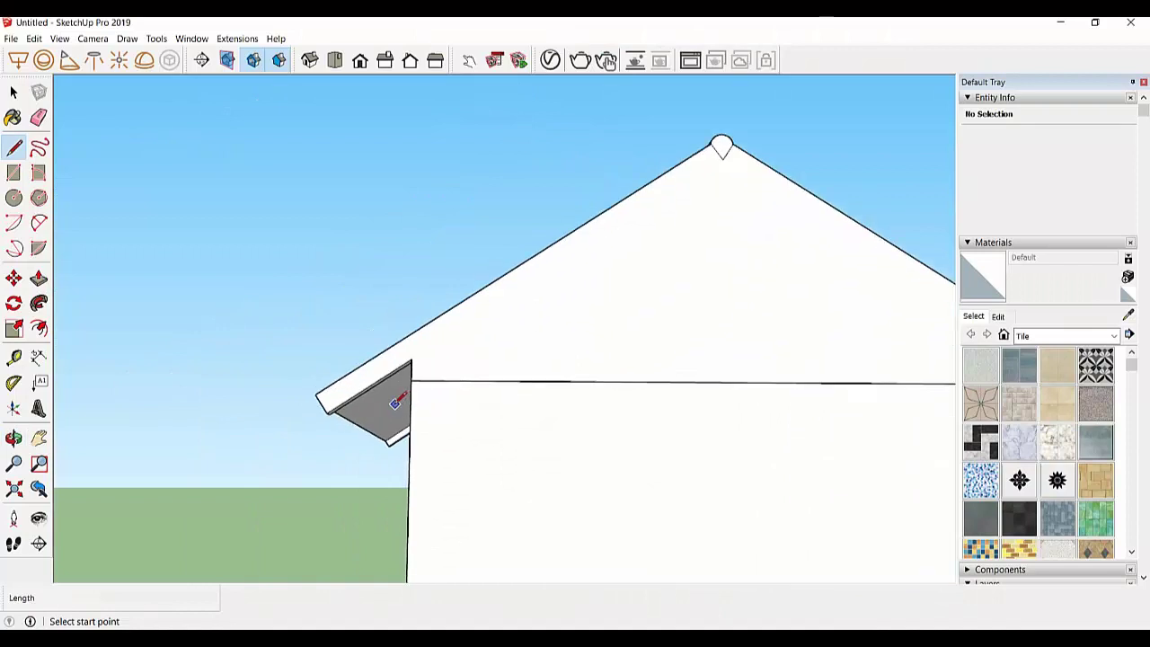
{"action": "scroll", "coordinate": [386, 404], "scroll_direction": "up", "scroll_amount": 2}
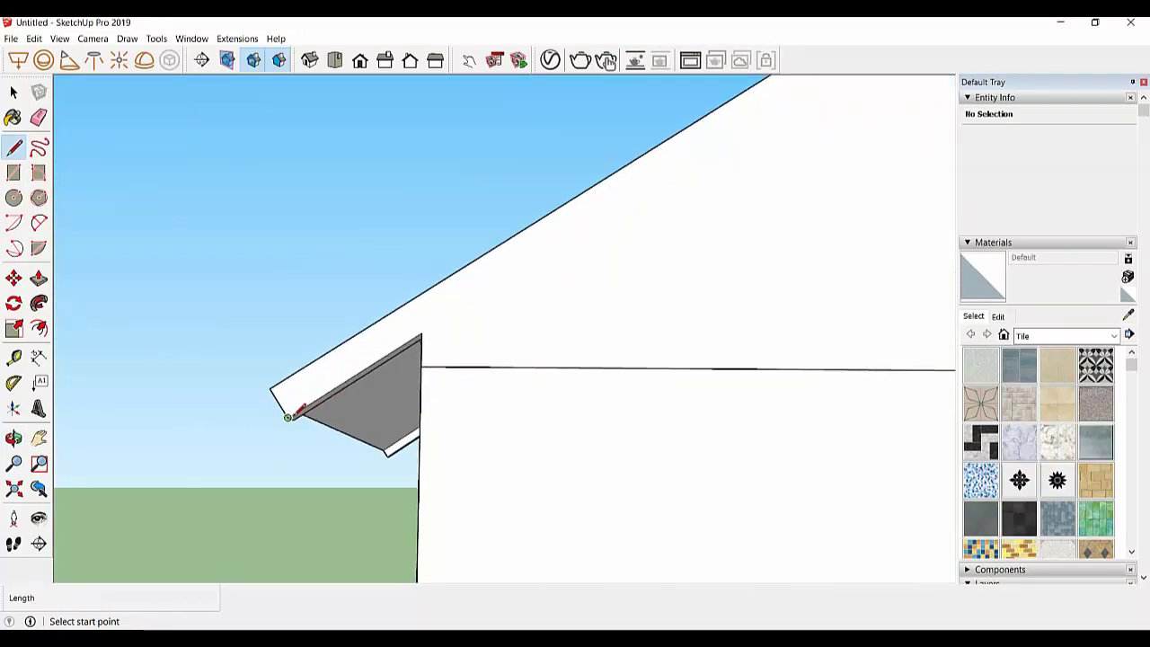
{"action": "mouse_move", "coordinate": [297, 412]}
{"action": "middle_mouse_down"}
{"action": "mouse_move", "coordinate": [308, 390]}
{"action": "mouse_move", "coordinate": [356, 416]}
{"action": "mouse_move", "coordinate": [398, 393]}
{"action": "middle_mouse_up"}
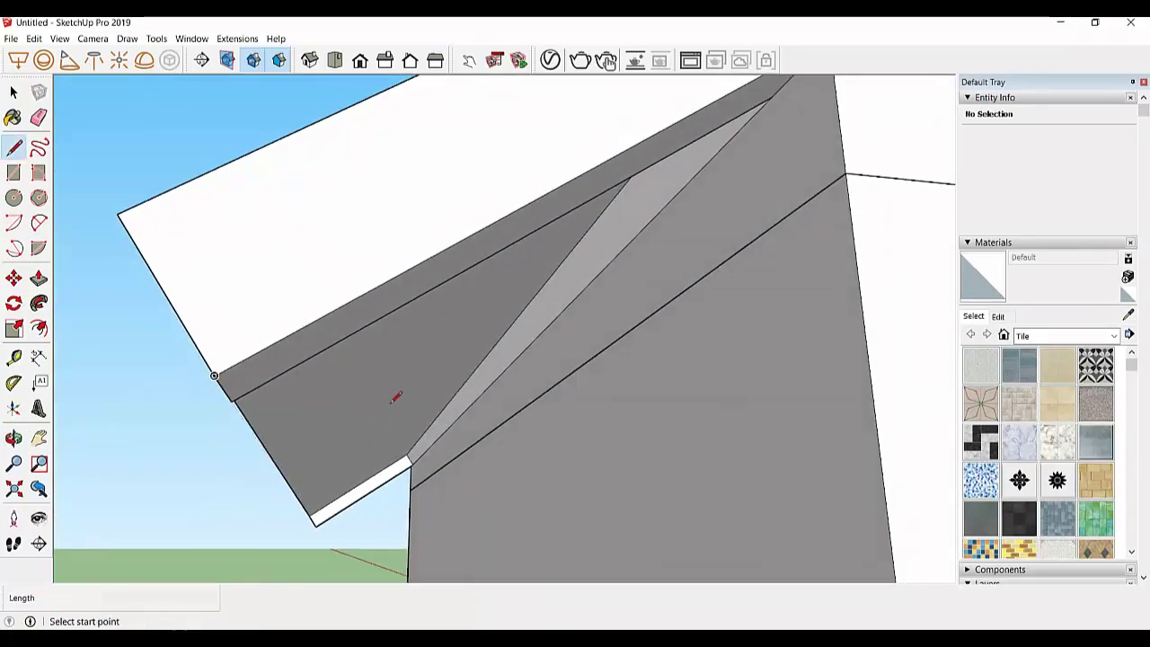
Push the narrow triangular face out 0.65 m to fill the soffit corner
{"action": "key", "text": "p"}
{"action": "left_click", "coordinate": [503, 365]}
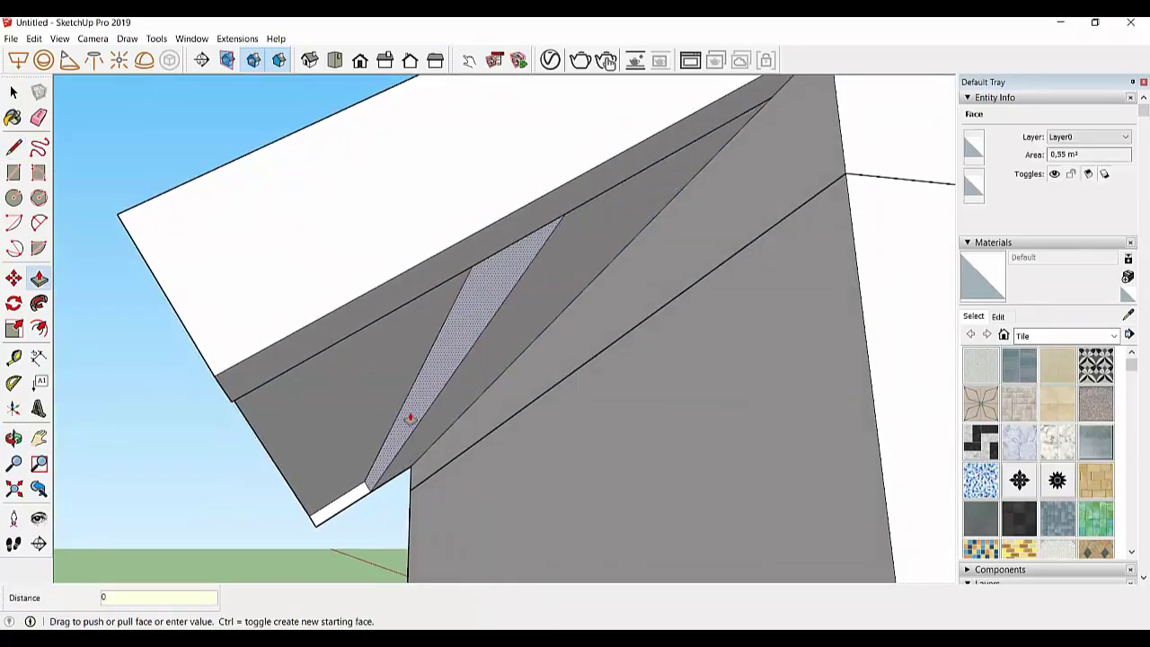
{"action": "key", "text": "Return"}
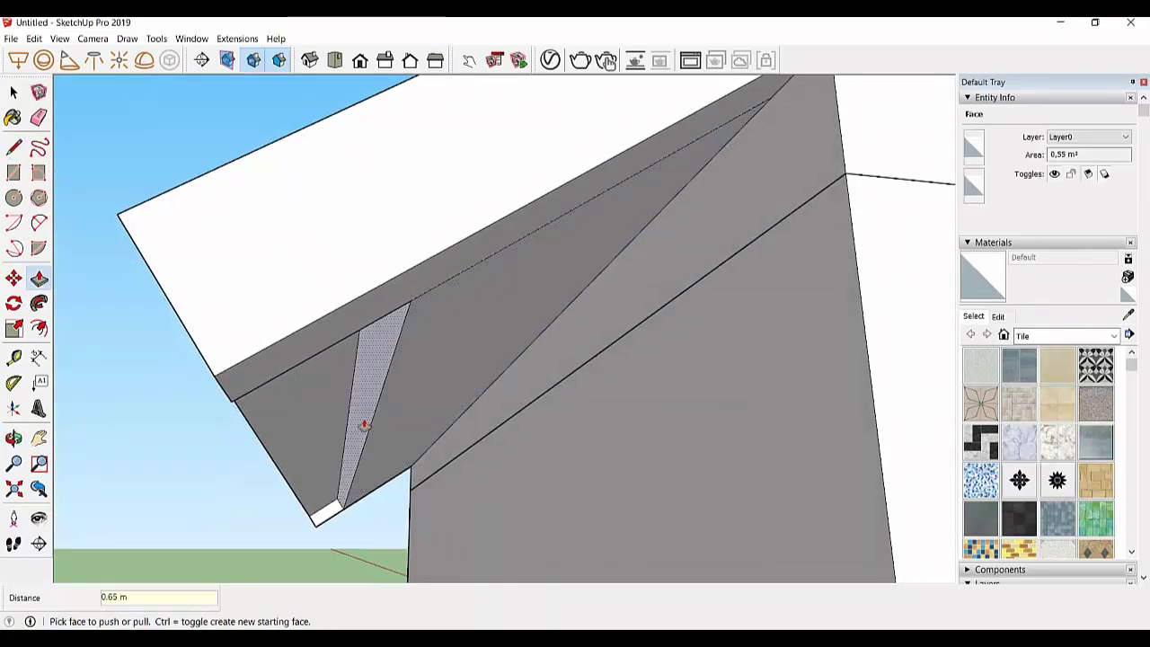
{"action": "mouse_move", "coordinate": [390, 426]}
{"action": "middle_mouse_down"}
{"action": "mouse_move", "coordinate": [290, 458]}
{"action": "mouse_move", "coordinate": [318, 464]}
{"action": "middle_mouse_up"}
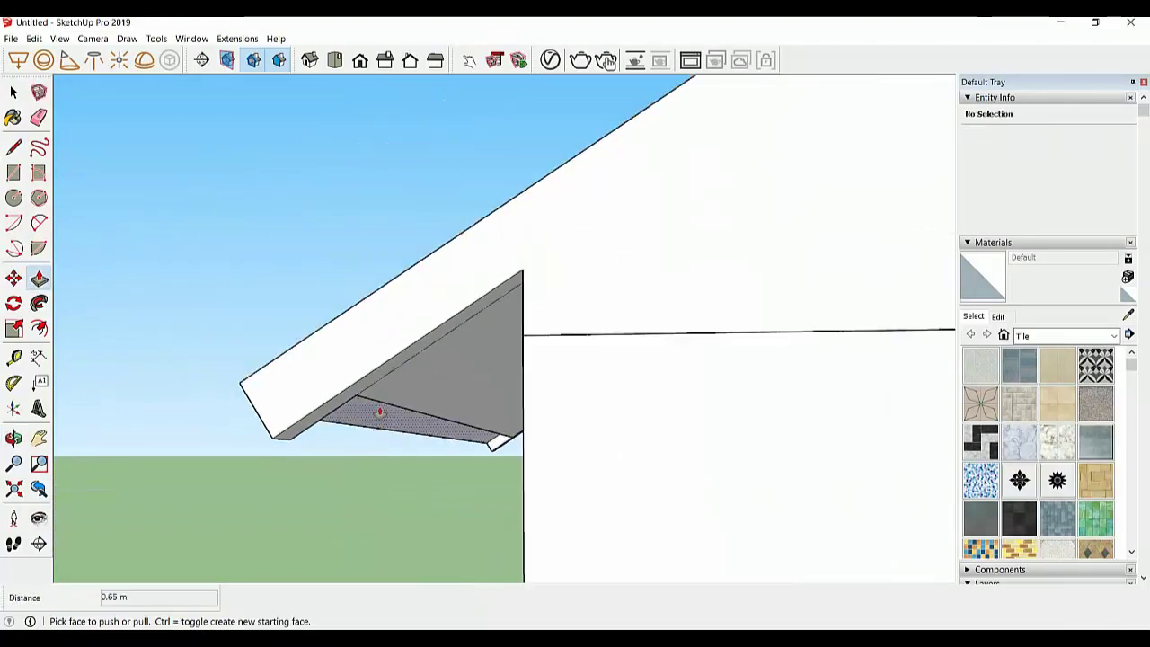
{"action": "left_click", "coordinate": [379, 411]}
{"action": "mouse_move", "coordinate": [343, 393]}
{"action": "middle_mouse_down"}
{"action": "mouse_move", "coordinate": [390, 387]}
{"action": "mouse_move", "coordinate": [472, 349]}
{"action": "mouse_move", "coordinate": [321, 442]}
{"action": "middle_mouse_up"}
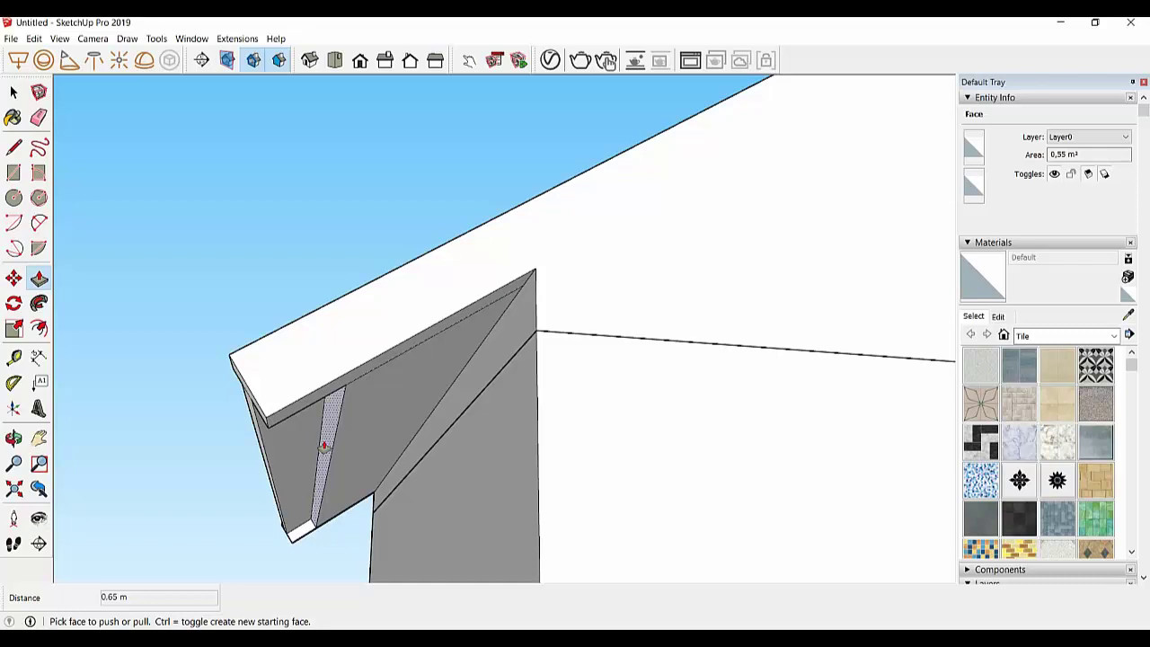
{"action": "key", "text": "l"}
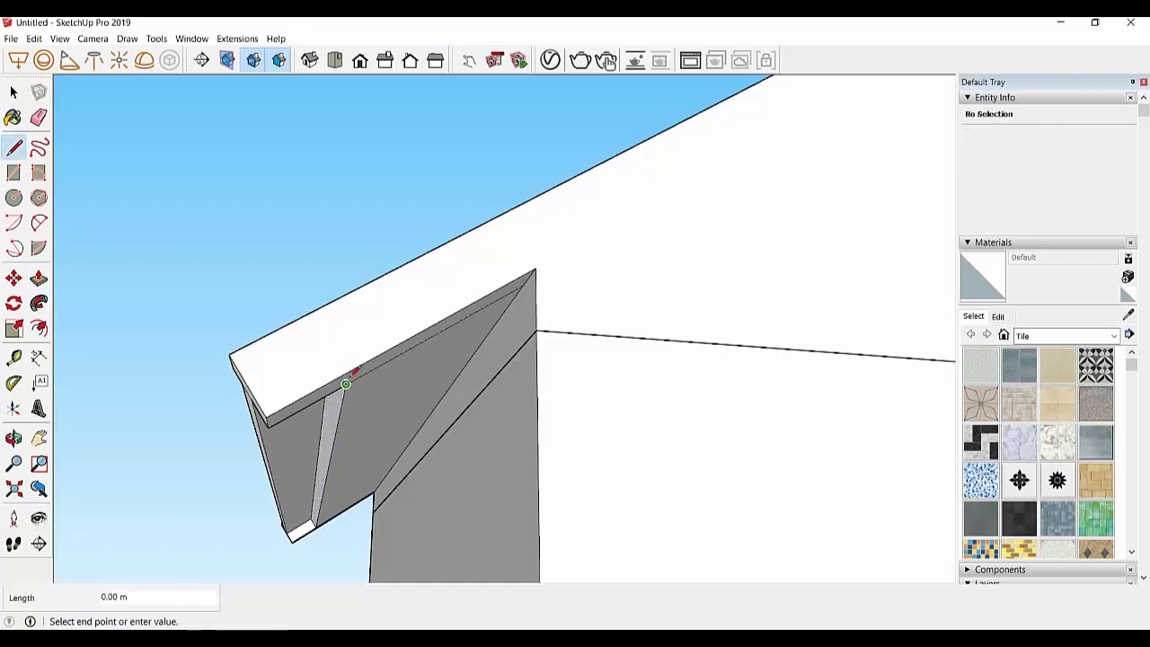
Close a triangular face at the roof corner and extrude it a short depth
{"action": "mouse_move", "coordinate": [345, 383]}
{"action": "middle_mouse_down"}
{"action": "mouse_move", "coordinate": [344, 367]}
{"action": "mouse_move", "coordinate": [218, 441]}
{"action": "mouse_move", "coordinate": [378, 382]}
{"action": "middle_mouse_up"}
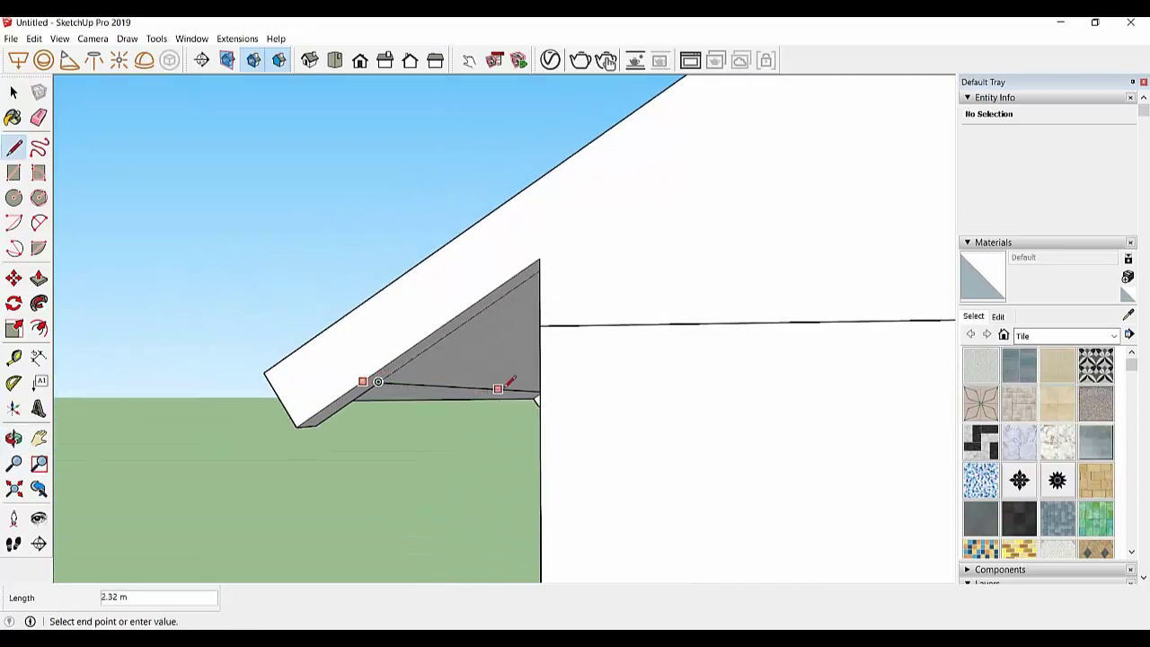
{"action": "mouse_move", "coordinate": [545, 372]}
{"action": "middle_mouse_down"}
{"action": "mouse_move", "coordinate": [580, 403]}
{"action": "mouse_move", "coordinate": [597, 266]}
{"action": "middle_mouse_up"}
{"action": "left_click", "coordinate": [553, 266]}
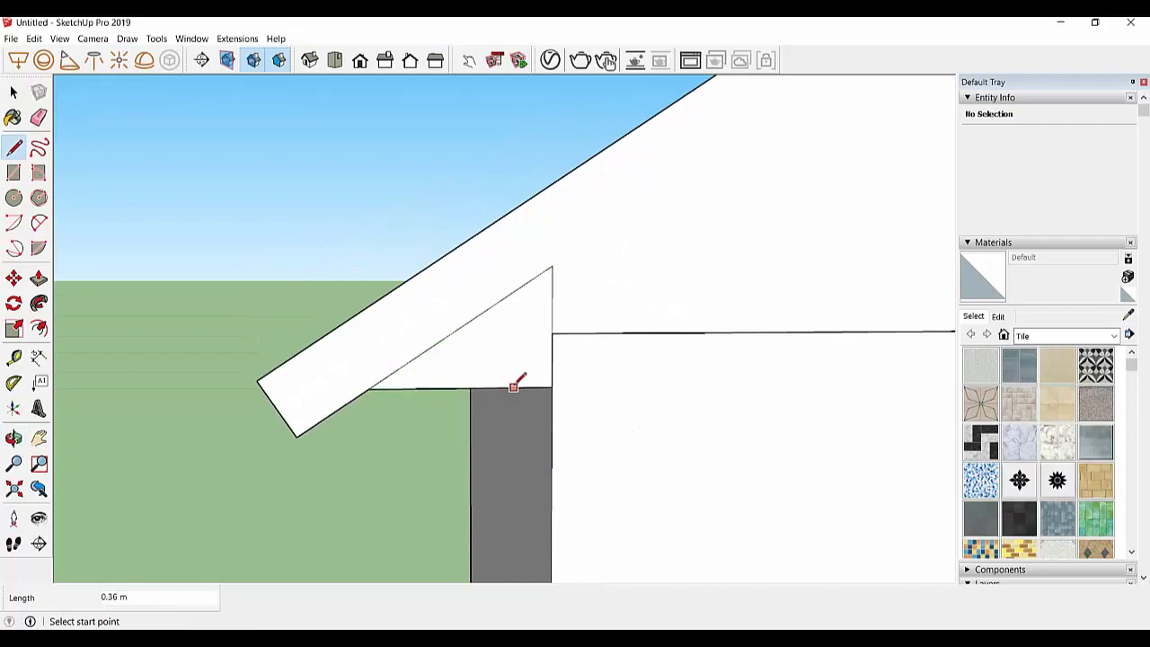
{"action": "key", "text": "p"}
{"action": "left_click", "coordinate": [465, 387]}
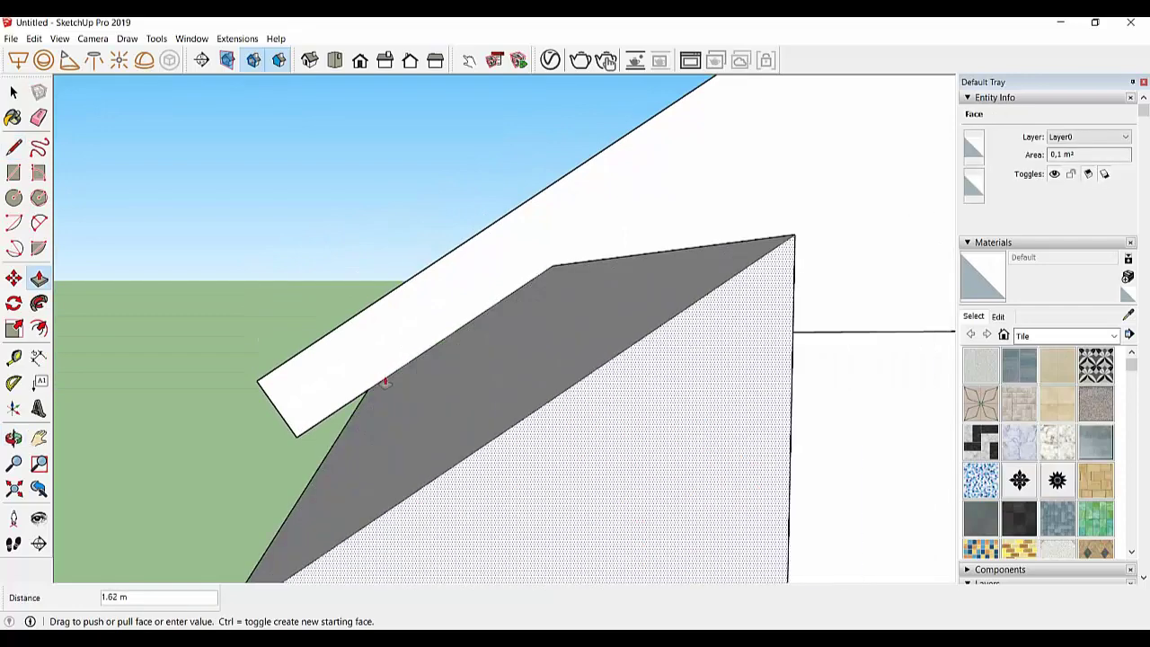
{"action": "left_click", "coordinate": [470, 411]}
Push the triangular face under the overhang 6 m along the eave
{"action": "middle_click_drag", "start_coordinate": [470, 411], "coordinate": [637, 290]}
{"action": "middle_click_drag", "start_coordinate": [683, 329], "coordinate": [463, 365]}
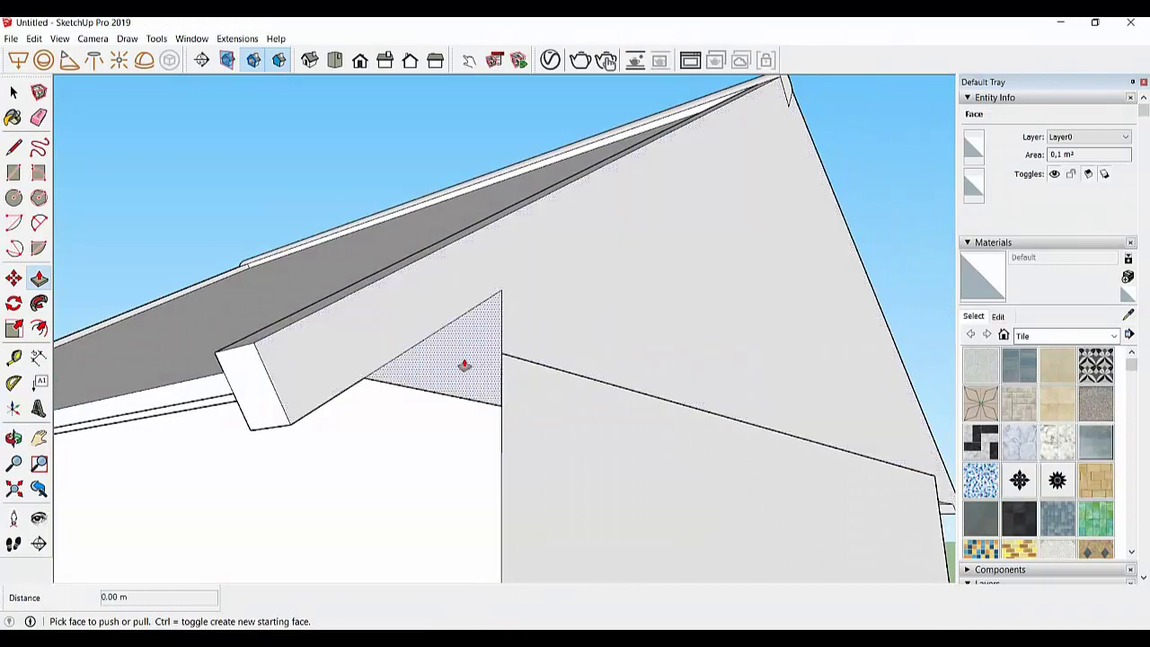
{"action": "left_click", "coordinate": [464, 365]}
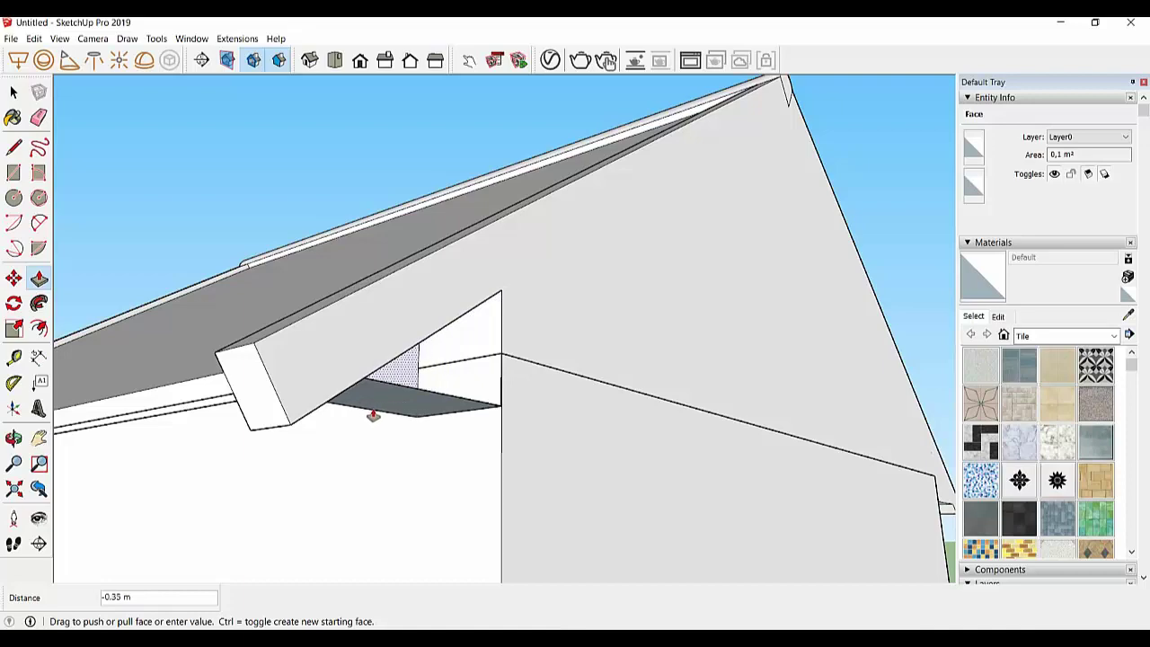
{"action": "type", "text": "6.00"}
{"action": "key", "text": "Return"}
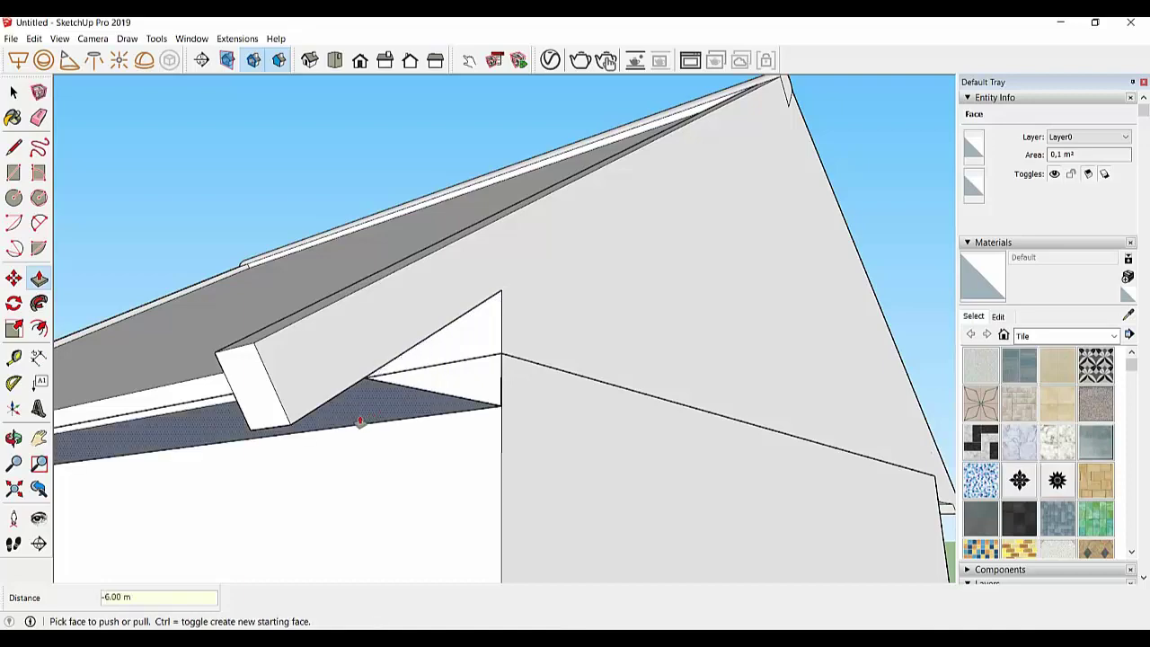
Push the opposite eave face 6 m to finish filling the soffit
{"action": "mouse_move", "coordinate": [359, 418]}
{"action": "middle_mouse_down"}
{"action": "mouse_move", "coordinate": [364, 446]}
{"action": "mouse_move", "coordinate": [290, 443]}
{"action": "middle_mouse_up"}
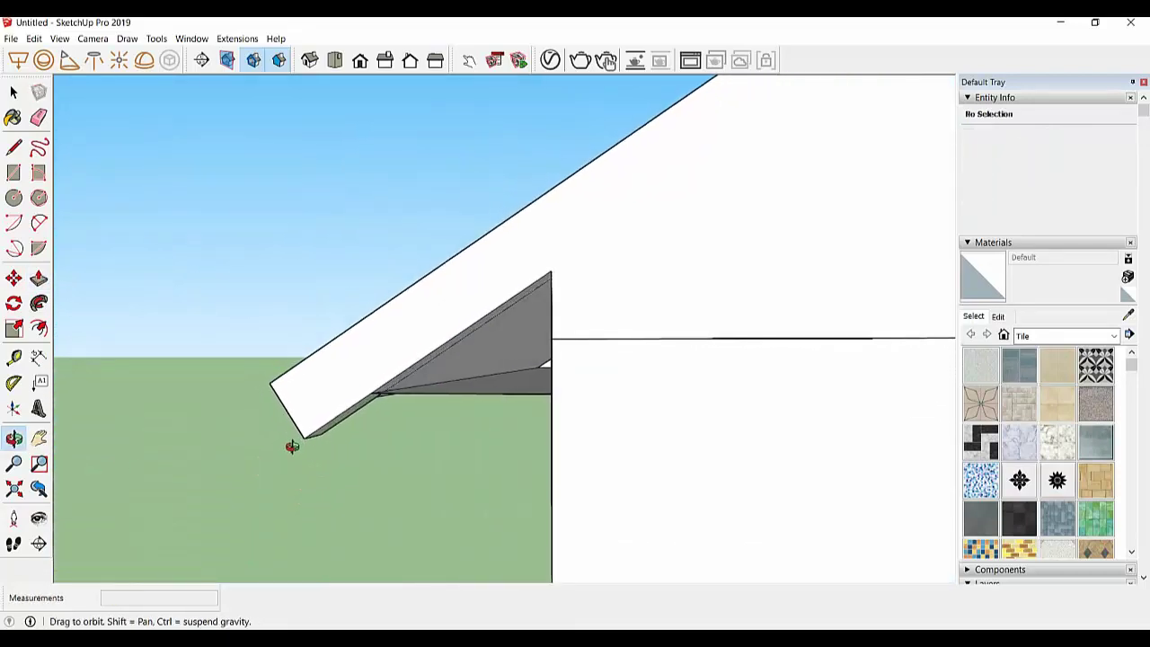
{"action": "middle_click_drag", "start_coordinate": [422, 405], "coordinate": [514, 344]}
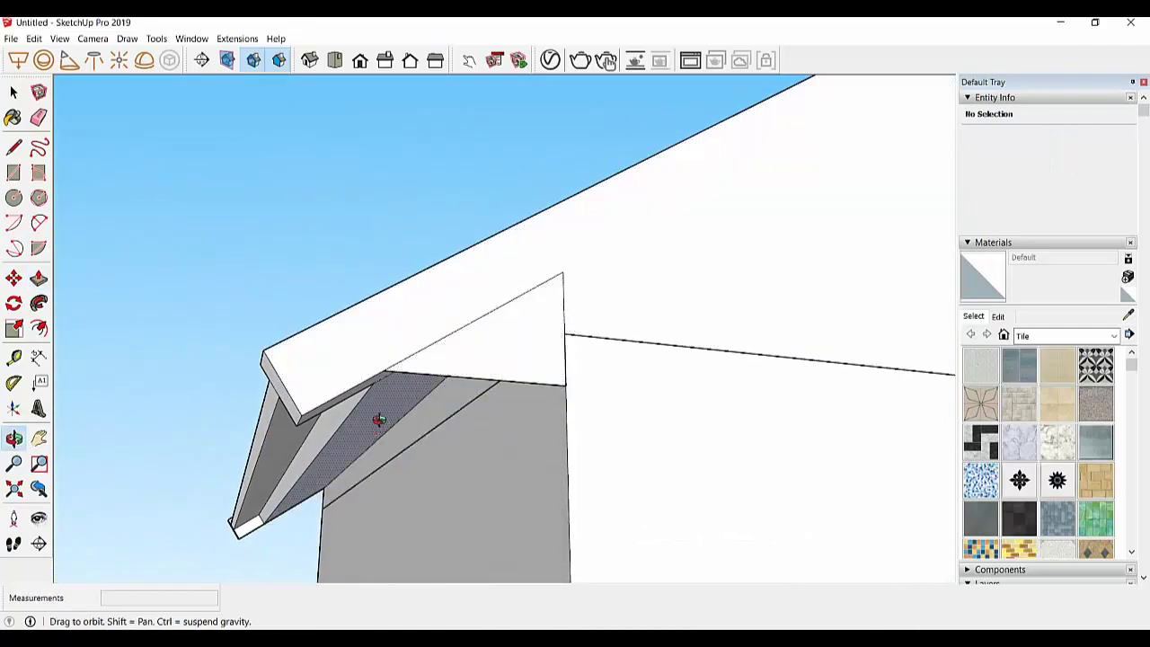
{"action": "mouse_move", "coordinate": [380, 416]}
{"action": "middle_mouse_down"}
{"action": "mouse_move", "coordinate": [513, 333]}
{"action": "mouse_move", "coordinate": [426, 303]}
{"action": "mouse_move", "coordinate": [422, 335]}
{"action": "mouse_move", "coordinate": [667, 282]}
{"action": "mouse_move", "coordinate": [626, 302]}
{"action": "middle_mouse_up"}
{"action": "mouse_move", "coordinate": [526, 383]}
{"action": "middle_mouse_down"}
{"action": "mouse_move", "coordinate": [686, 382]}
{"action": "mouse_move", "coordinate": [847, 419]}
{"action": "middle_mouse_up"}
{"action": "mouse_move", "coordinate": [847, 419]}
{"action": "left_mouse_down"}
{"action": "mouse_move", "coordinate": [700, 446]}
{"action": "mouse_move", "coordinate": [385, 445]}
{"action": "left_mouse_up"}
{"action": "key", "text": "Return"}
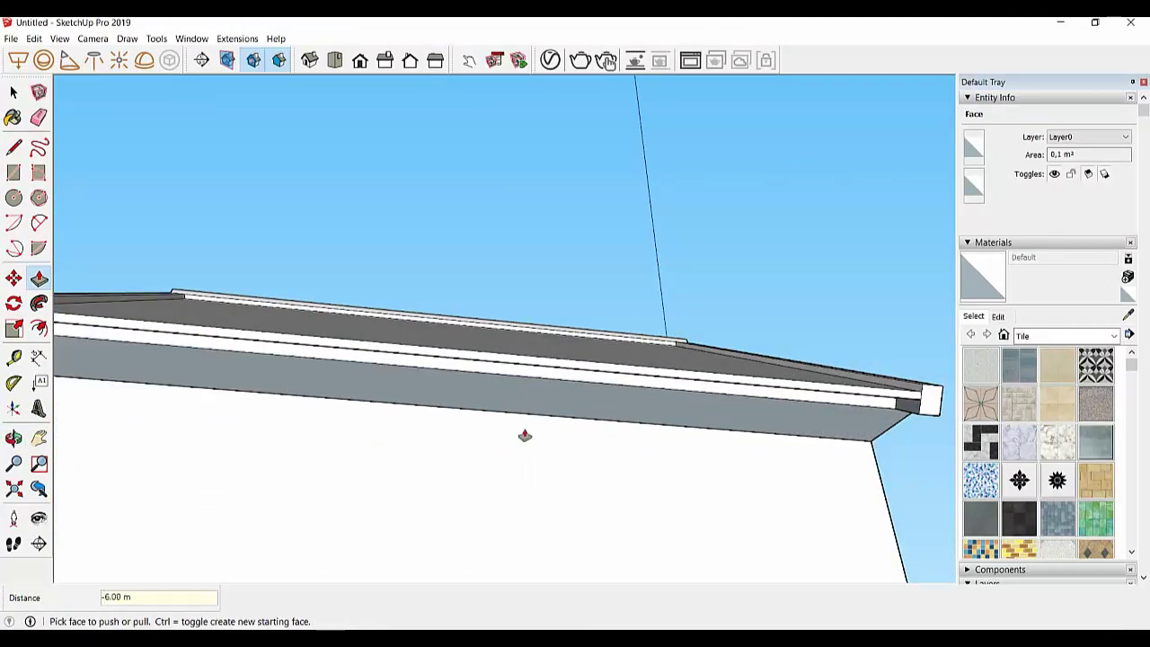
{"action": "mouse_move", "coordinate": [526, 437]}
{"action": "middle_mouse_down"}
{"action": "mouse_move", "coordinate": [249, 465]}
{"action": "mouse_move", "coordinate": [562, 459]}
{"action": "middle_mouse_up"}
{"action": "scroll", "coordinate": [278, 452], "scroll_direction": "up", "scroll_amount": 3}
Draw a line from the eave corner to the upper corner, closing the infill end face
{"action": "key", "text": "l"}
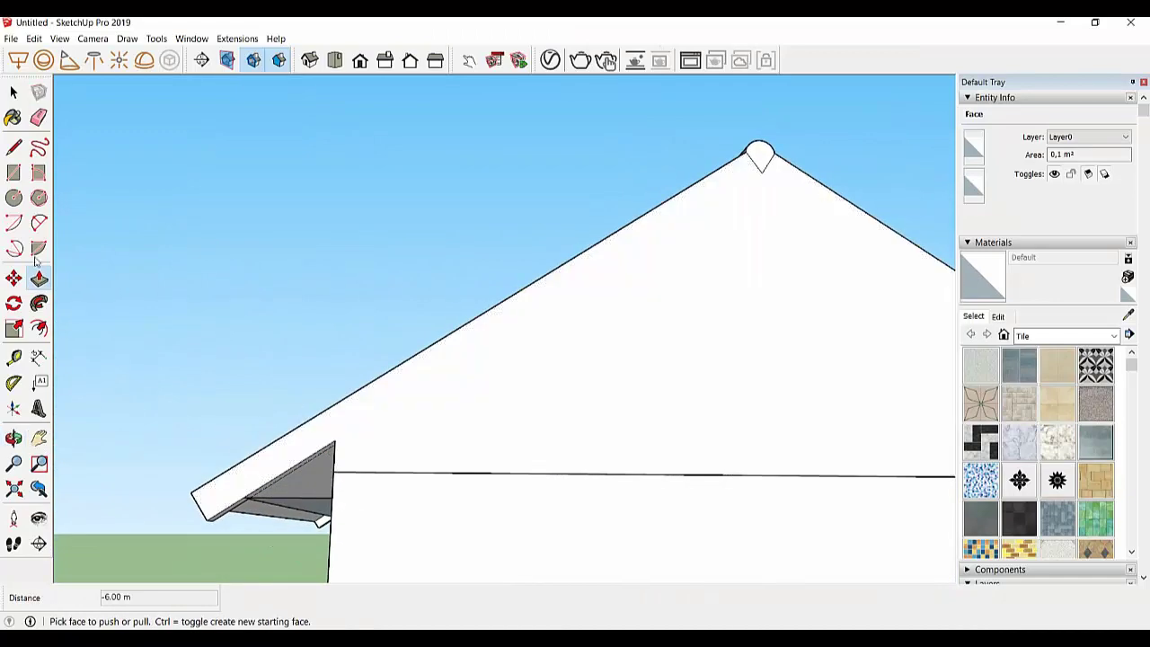
{"action": "scroll", "coordinate": [316, 494], "scroll_direction": "up", "scroll_amount": 2}
{"action": "scroll", "coordinate": [316, 494], "scroll_direction": "up", "scroll_amount": 2}
{"action": "left_click", "coordinate": [347, 495]}
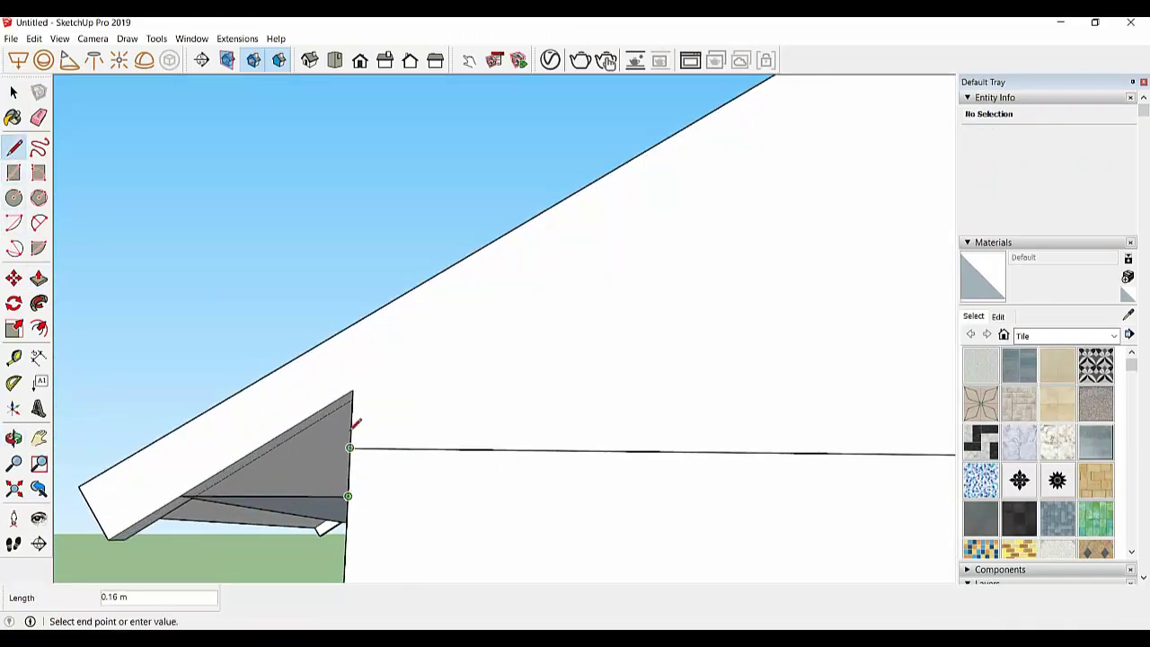
{"action": "left_click", "coordinate": [354, 388]}
{"action": "mouse_move", "coordinate": [254, 457]}
{"action": "middle_mouse_down"}
{"action": "mouse_move", "coordinate": [403, 411]}
{"action": "mouse_move", "coordinate": [252, 490]}
{"action": "mouse_move", "coordinate": [270, 499]}
{"action": "middle_mouse_up"}
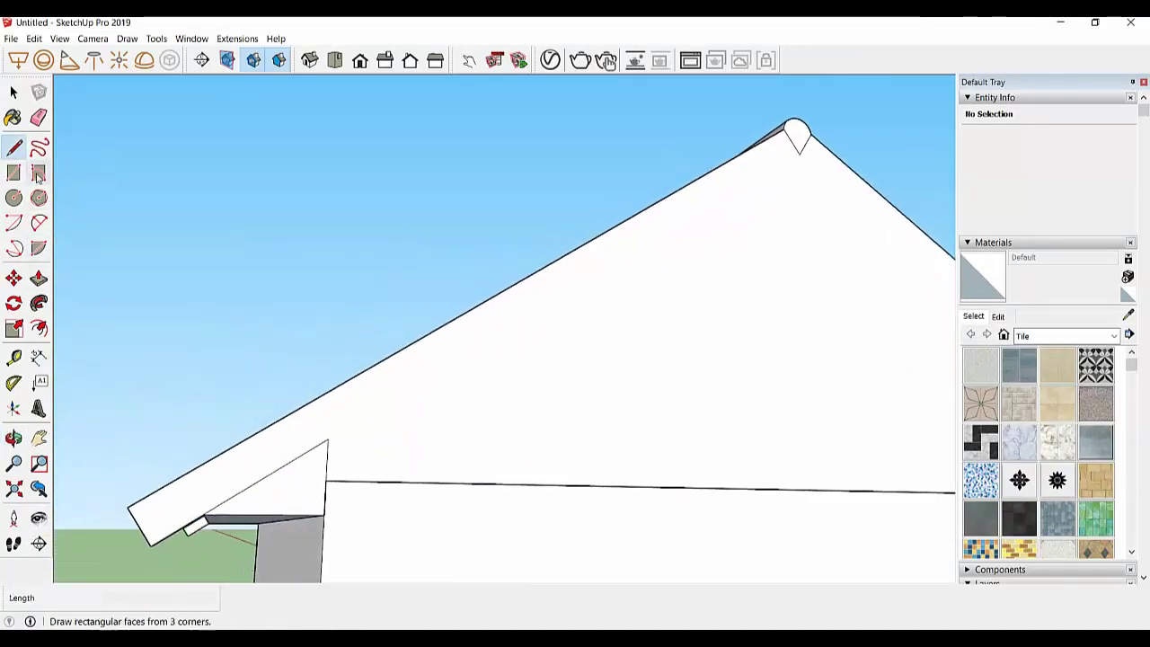
Inspect the closed eave underside from below and zoom out to the whole house
{"action": "left_click", "coordinate": [39, 118]}
{"action": "mouse_move", "coordinate": [307, 447]}
{"action": "middle_mouse_down"}
{"action": "mouse_move", "coordinate": [249, 464]}
{"action": "mouse_move", "coordinate": [419, 502]}
{"action": "middle_mouse_up"}
{"action": "middle_click_drag", "start_coordinate": [186, 477], "coordinate": [799, 472]}
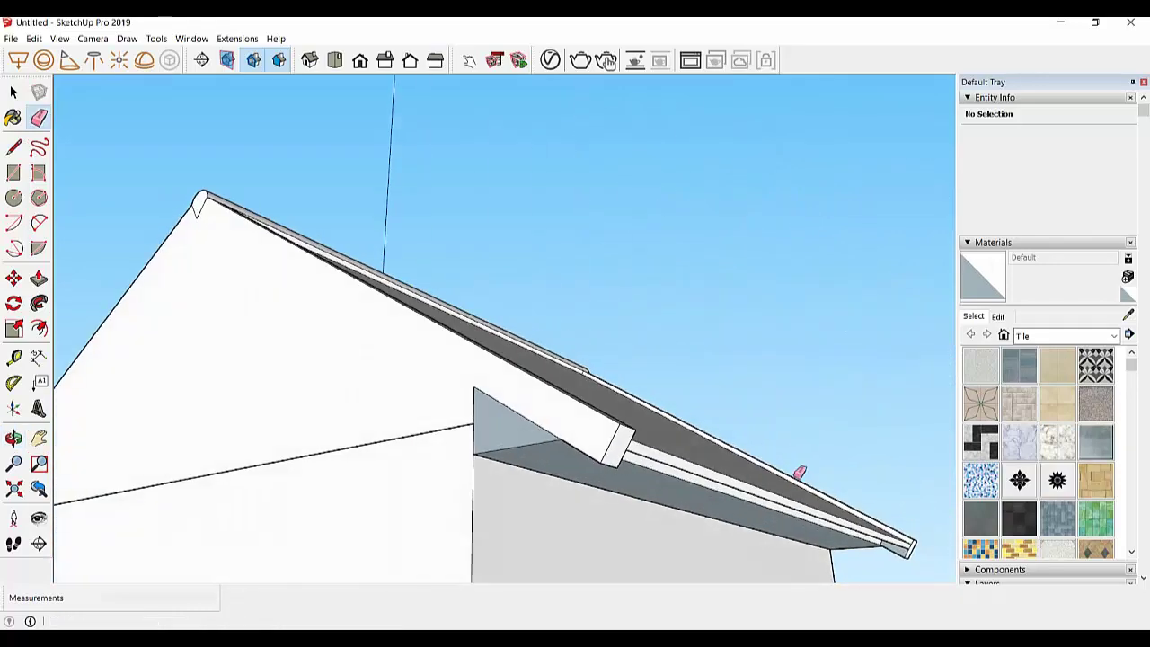
{"action": "mouse_move", "coordinate": [487, 437]}
{"action": "middle_mouse_down"}
{"action": "mouse_move", "coordinate": [539, 411]}
{"action": "mouse_move", "coordinate": [578, 462]}
{"action": "mouse_move", "coordinate": [611, 480]}
{"action": "middle_mouse_up"}
{"action": "key", "text": "space"}
{"action": "key", "text": "p"}
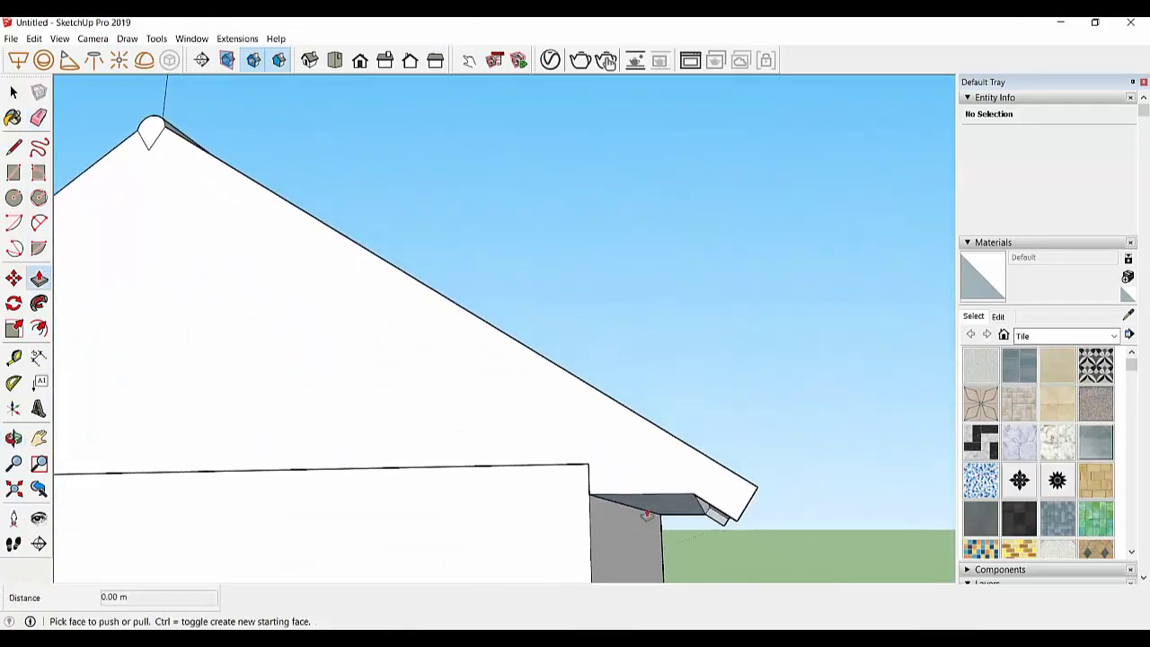
{"action": "left_click", "coordinate": [649, 504]}
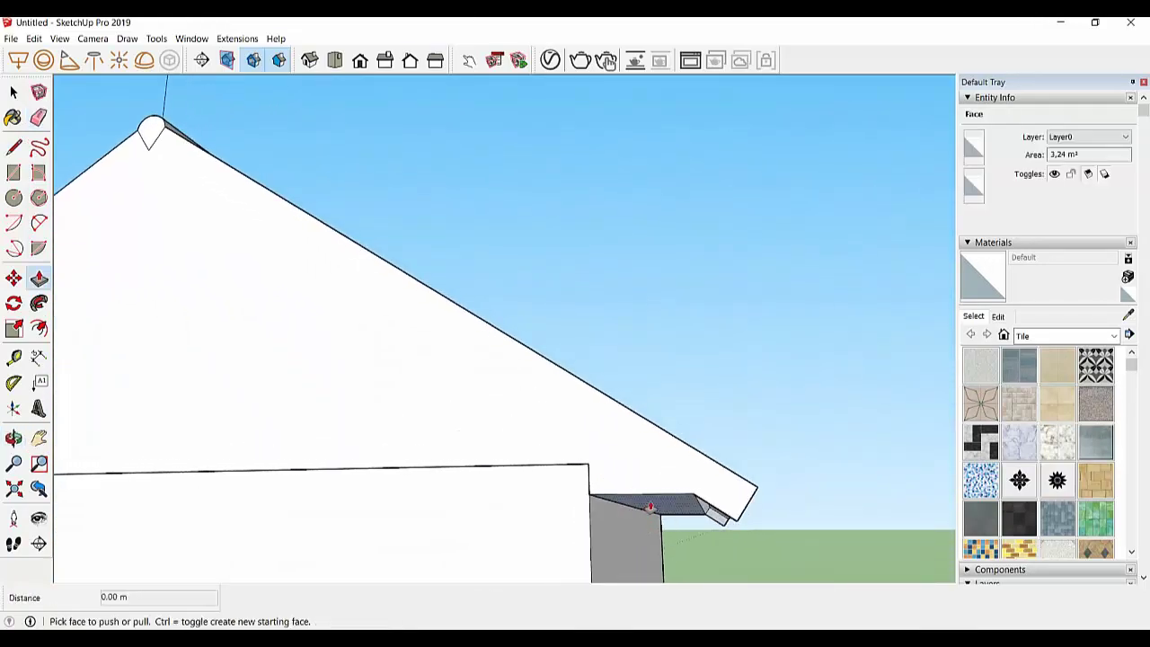
{"action": "left_click", "coordinate": [693, 494]}
{"action": "mouse_move", "coordinate": [694, 494]}
{"action": "middle_mouse_down"}
{"action": "mouse_move", "coordinate": [560, 508]}
{"action": "mouse_move", "coordinate": [356, 472]}
{"action": "mouse_move", "coordinate": [121, 402]}
{"action": "mouse_move", "coordinate": [159, 446]}
{"action": "mouse_move", "coordinate": [773, 508]}
{"action": "middle_mouse_up"}
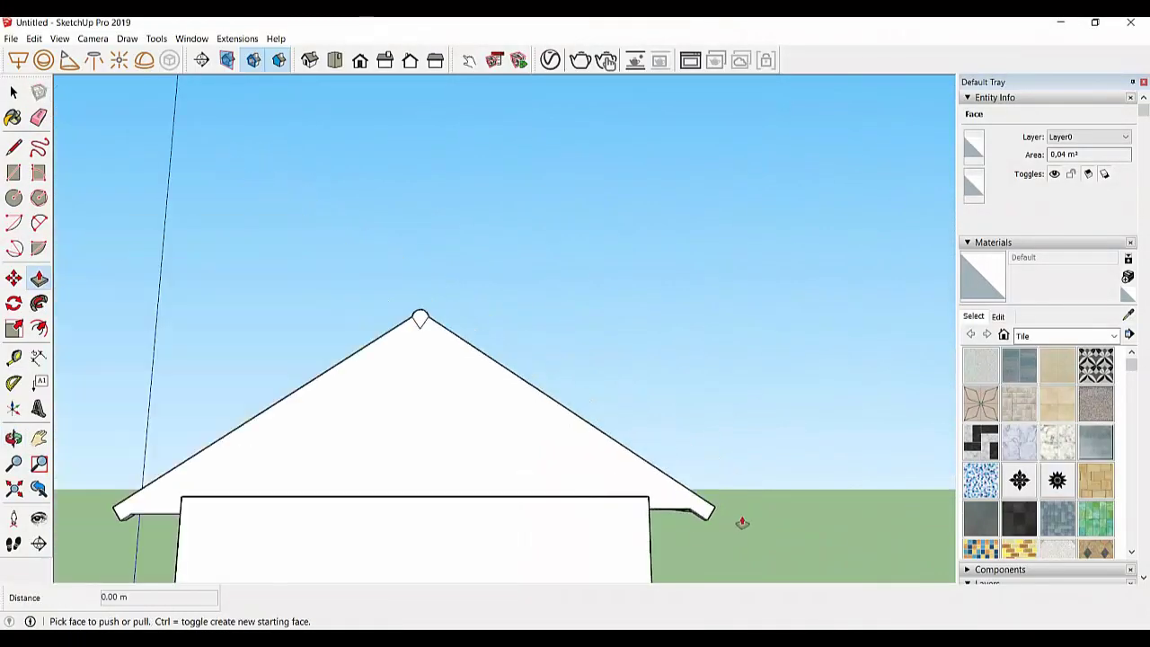
{"action": "mouse_move", "coordinate": [418, 506]}
{"action": "middle_mouse_down"}
{"action": "mouse_move", "coordinate": [670, 418]}
{"action": "mouse_move", "coordinate": [426, 440]}
{"action": "mouse_move", "coordinate": [324, 403]}
{"action": "mouse_move", "coordinate": [278, 423]}
{"action": "mouse_move", "coordinate": [526, 533]}
{"action": "mouse_move", "coordinate": [485, 455]}
{"action": "middle_mouse_up"}
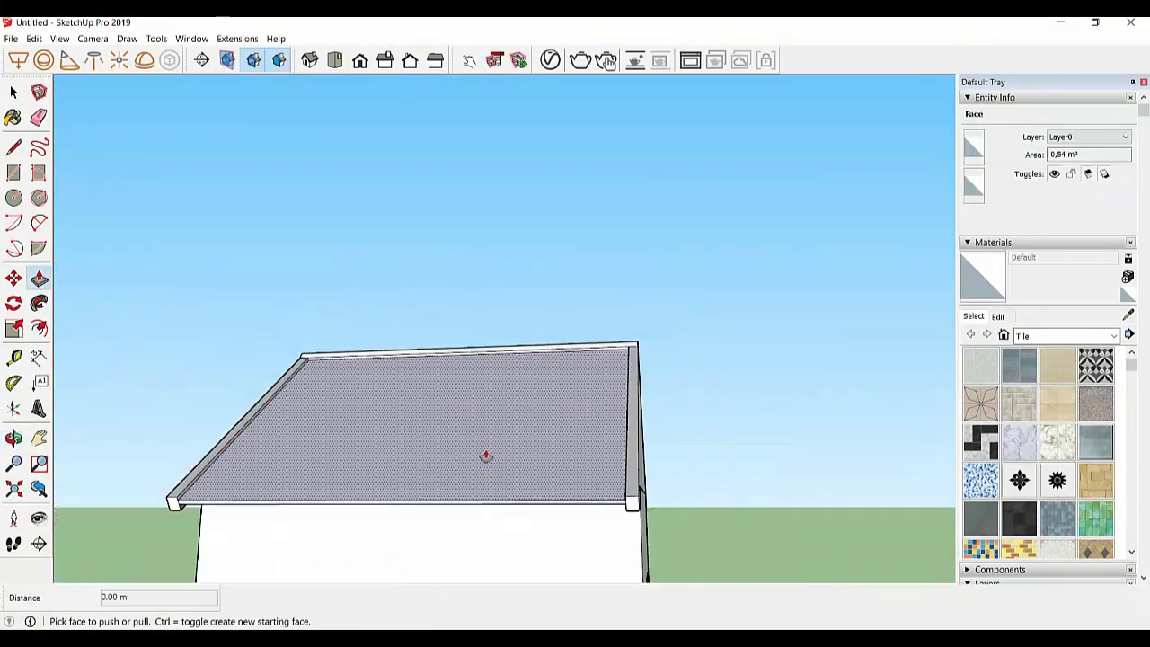
{"action": "scroll", "coordinate": [485, 455], "scroll_direction": "down", "scroll_amount": 5}
{"action": "scroll", "coordinate": [513, 477], "scroll_direction": "down", "scroll_amount": 2}
Draw a 1 × 2 m rectangle on the ground beside the house
{"action": "scroll", "coordinate": [508, 479], "scroll_direction": "down", "scroll_amount": 1}
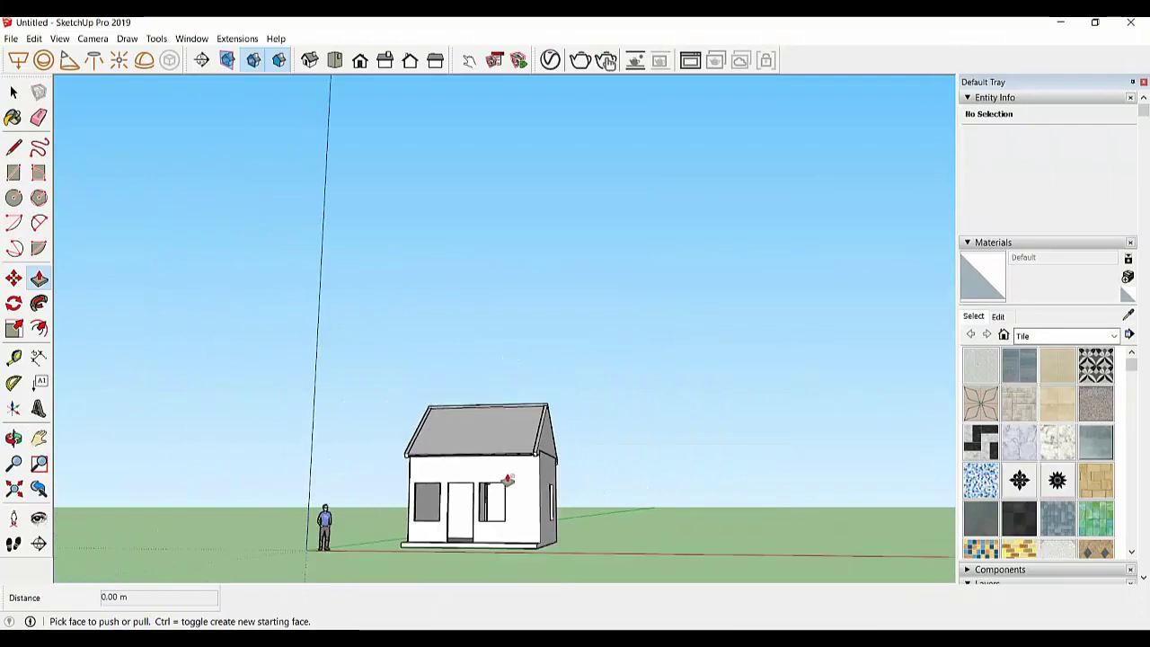
{"action": "scroll", "coordinate": [507, 479], "scroll_direction": "up", "scroll_amount": 3}
{"action": "mouse_move", "coordinate": [506, 515]}
{"action": "middle_mouse_down"}
{"action": "mouse_move", "coordinate": [531, 506]}
{"action": "mouse_move", "coordinate": [596, 544]}
{"action": "mouse_move", "coordinate": [566, 552]}
{"action": "mouse_move", "coordinate": [624, 531]}
{"action": "mouse_move", "coordinate": [576, 535]}
{"action": "middle_mouse_up"}
{"action": "key", "text": "p"}
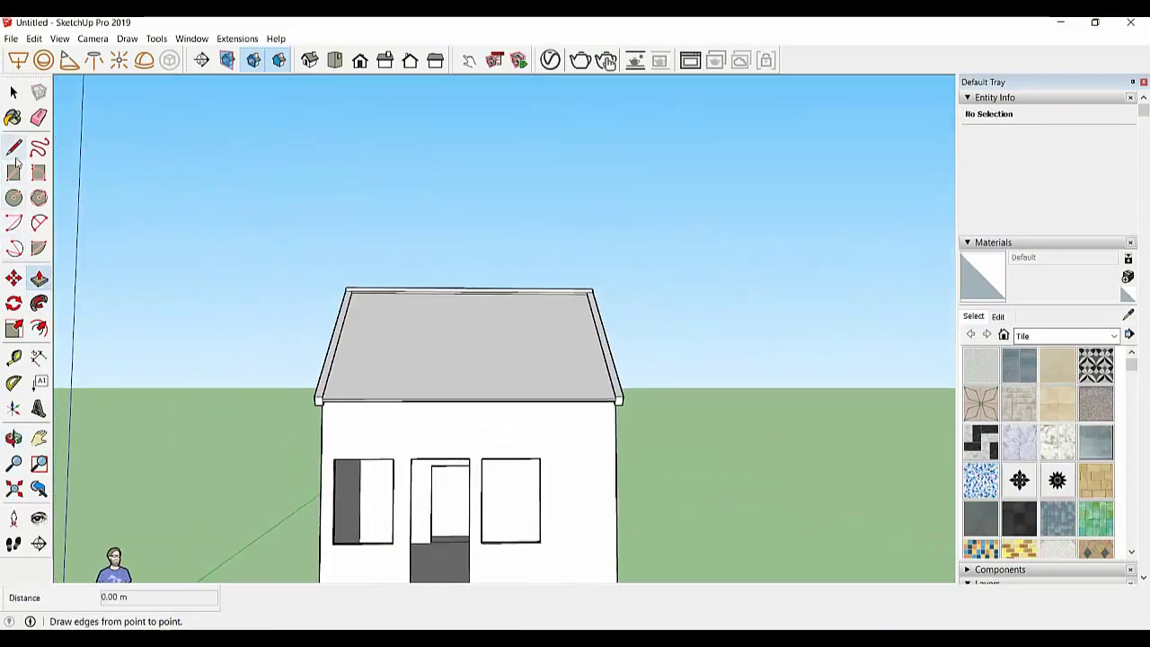
{"action": "scroll", "coordinate": [297, 308], "scroll_direction": "down", "scroll_amount": 3}
{"action": "scroll", "coordinate": [297, 308], "scroll_direction": "down", "scroll_amount": 1}
{"action": "key", "text": "r"}
{"action": "mouse_move", "coordinate": [495, 509]}
{"action": "middle_mouse_down"}
{"action": "mouse_move", "coordinate": [528, 547]}
{"action": "mouse_move", "coordinate": [566, 543]}
{"action": "middle_mouse_up"}
{"action": "type", "text": "1:"}
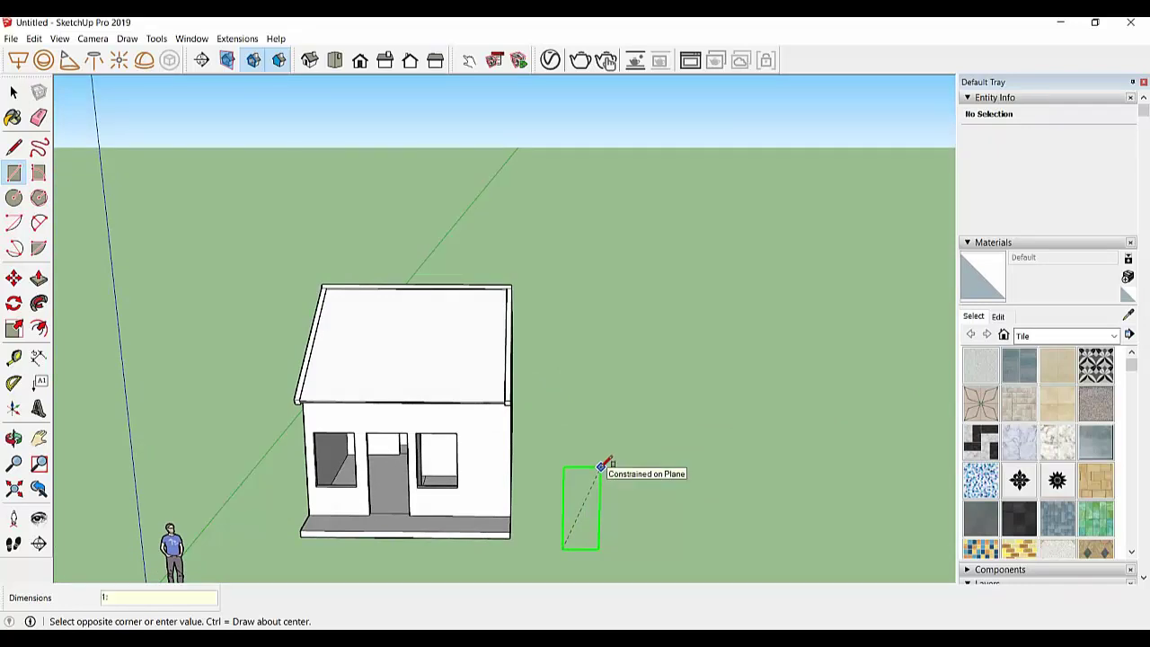
{"action": "type", "text": "2"}
{"action": "key", "text": "Return"}
Offset the rectangle's outline inward to form the frame border
{"action": "scroll", "coordinate": [588, 517], "scroll_direction": "up", "scroll_amount": 2}
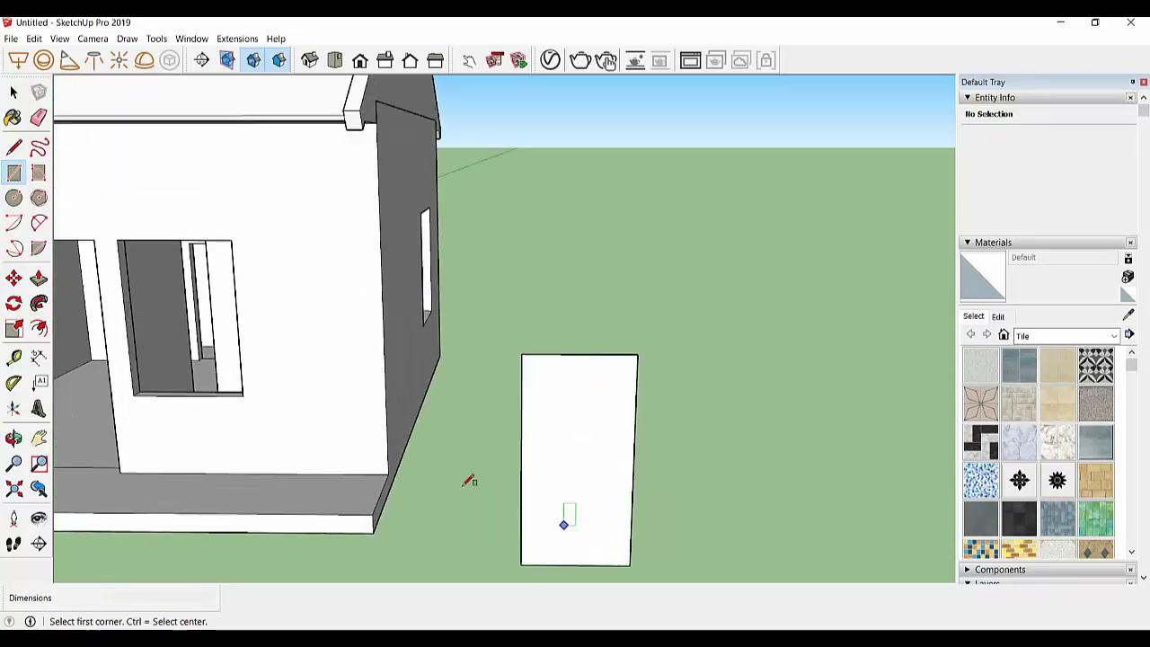
{"action": "scroll", "coordinate": [563, 524], "scroll_direction": "up", "scroll_amount": 2}
{"action": "left_click", "coordinate": [522, 422]}
{"action": "type", "text": "0."}
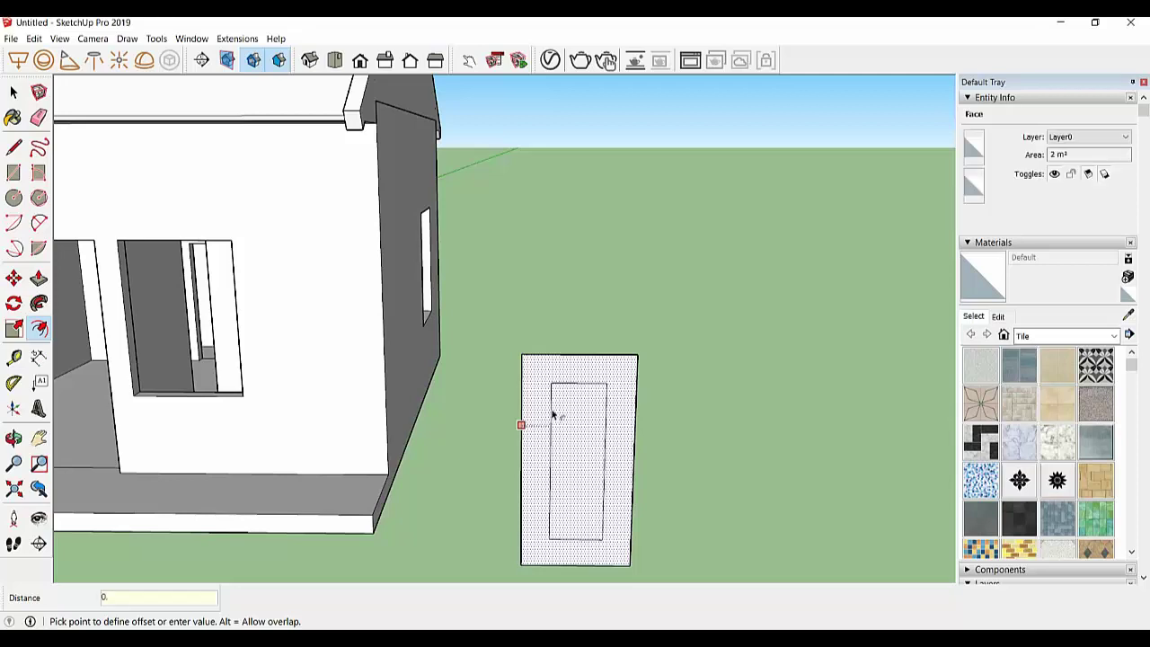
{"action": "type", "text": "1"}
{"action": "key", "text": "Return"}
{"action": "scroll", "coordinate": [566, 562], "scroll_direction": "up", "scroll_amount": 2}
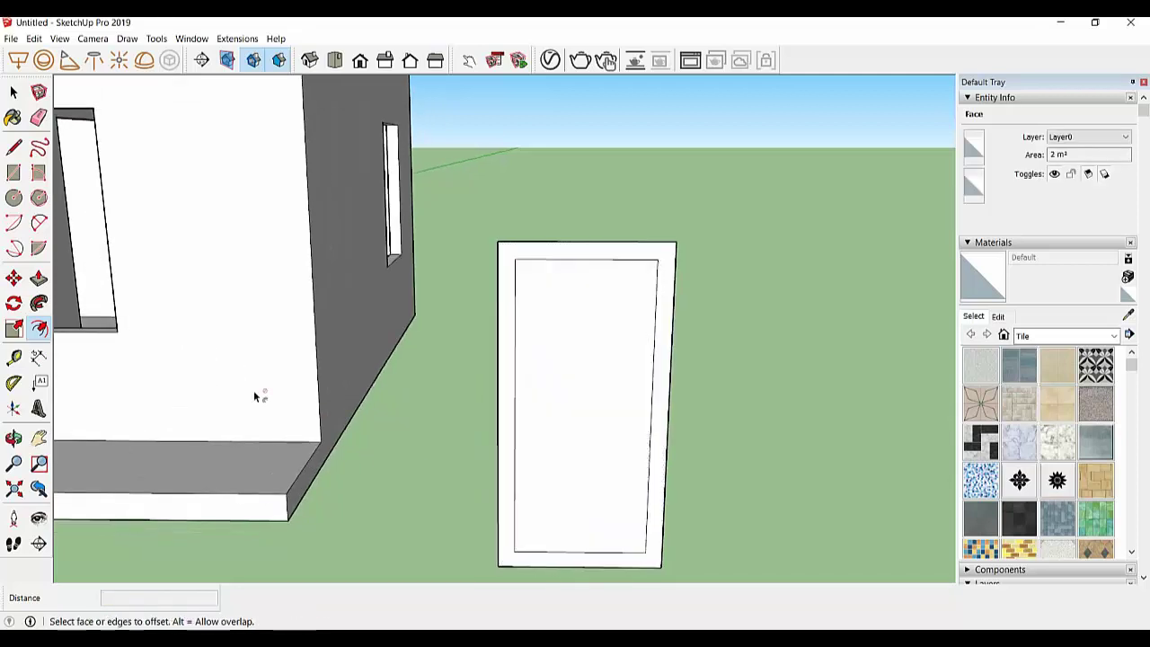
Push/Pull the border outward to give the door frame its thickness
{"action": "key", "text": "m"}
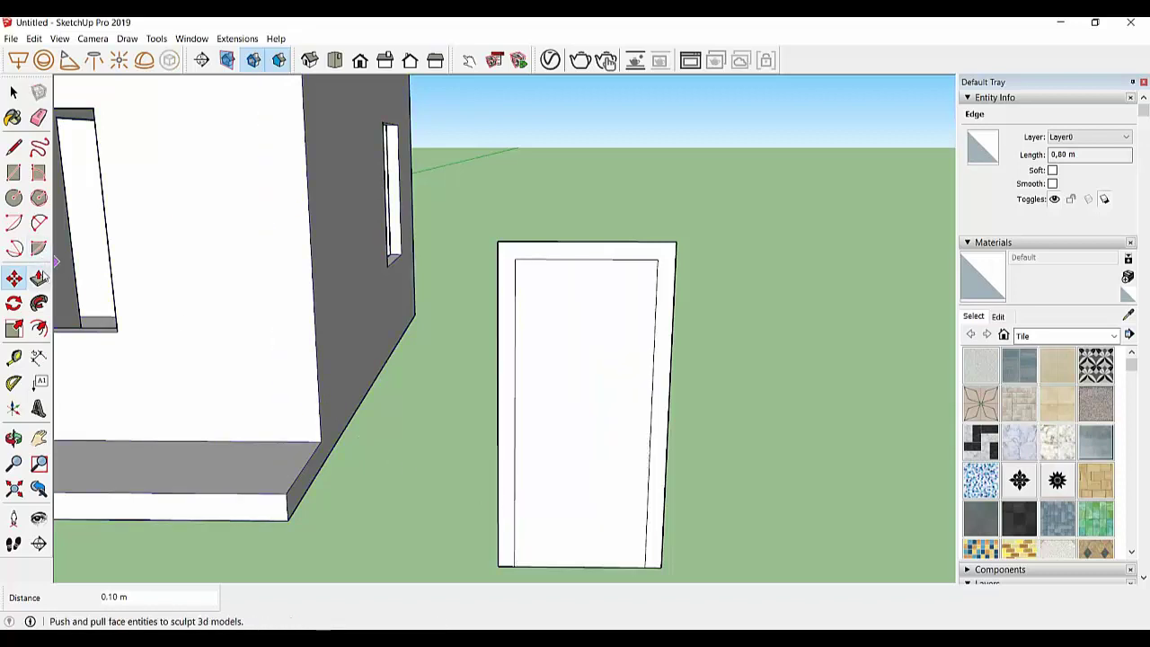
{"action": "left_click", "coordinate": [41, 278]}
{"action": "left_click", "coordinate": [504, 335]}
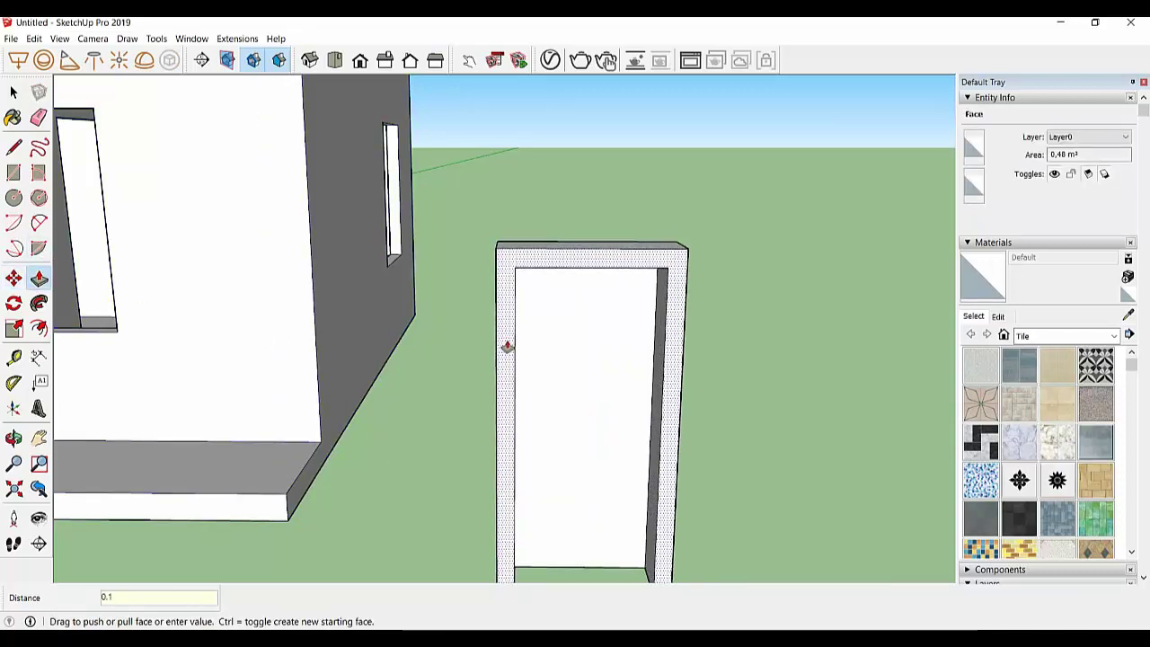
{"action": "type", "text": "5"}
{"action": "left_click", "coordinate": [508, 346]}
{"action": "mouse_move", "coordinate": [527, 331]}
{"action": "middle_mouse_down"}
{"action": "mouse_move", "coordinate": [289, 420]}
{"action": "mouse_move", "coordinate": [251, 416]}
{"action": "middle_mouse_up"}
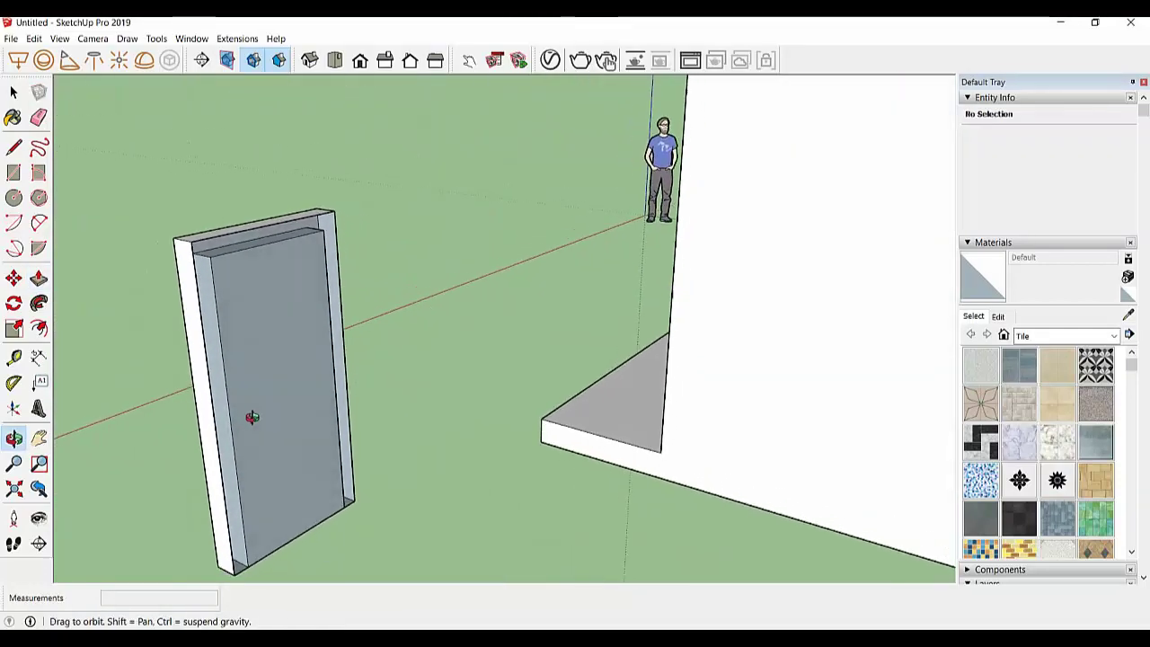
Redraw a rectangle across the door face and delete the inner panel, leaving an open frame
{"action": "left_click", "coordinate": [15, 172]}
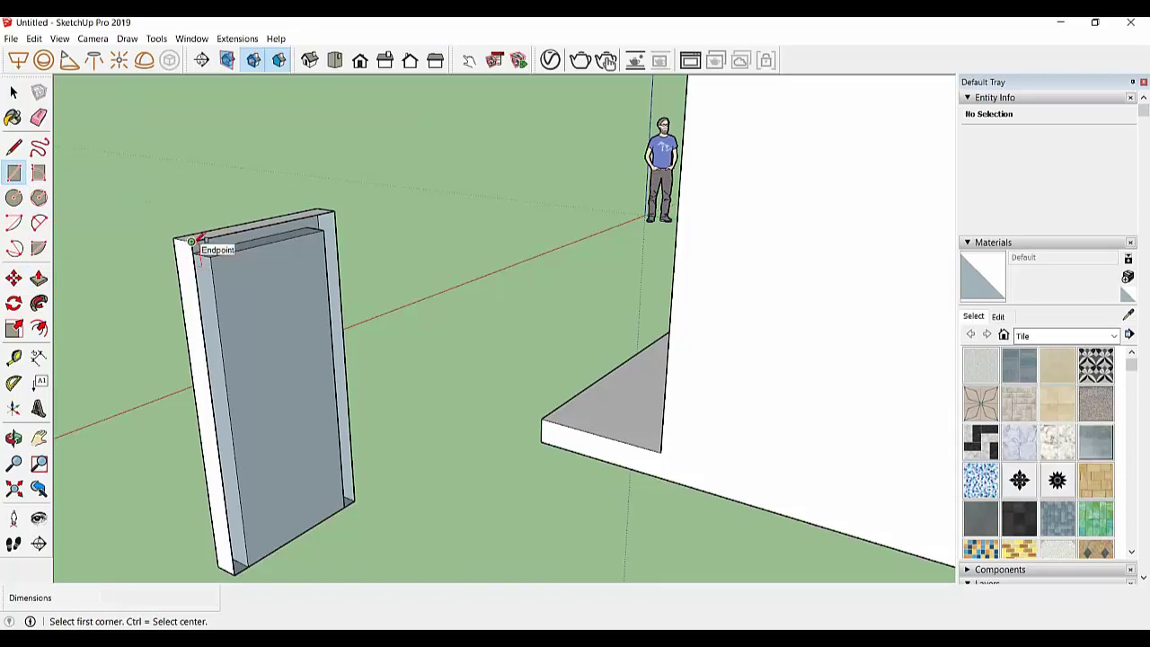
{"action": "left_click", "coordinate": [192, 241]}
{"action": "left_click", "coordinate": [357, 500]}
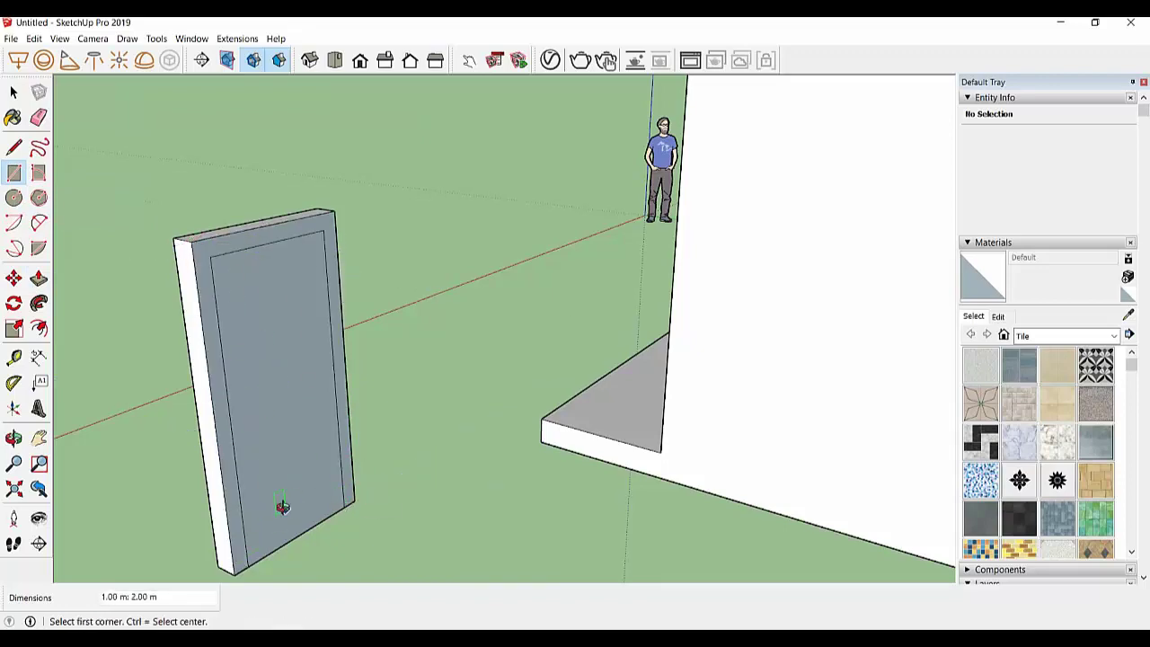
{"action": "mouse_move", "coordinate": [282, 507]}
{"action": "middle_mouse_down"}
{"action": "mouse_move", "coordinate": [727, 516]}
{"action": "mouse_move", "coordinate": [495, 465]}
{"action": "mouse_move", "coordinate": [698, 454]}
{"action": "mouse_move", "coordinate": [580, 423]}
{"action": "mouse_move", "coordinate": [313, 423]}
{"action": "mouse_move", "coordinate": [180, 440]}
{"action": "mouse_move", "coordinate": [482, 441]}
{"action": "mouse_move", "coordinate": [540, 428]}
{"action": "middle_mouse_up"}
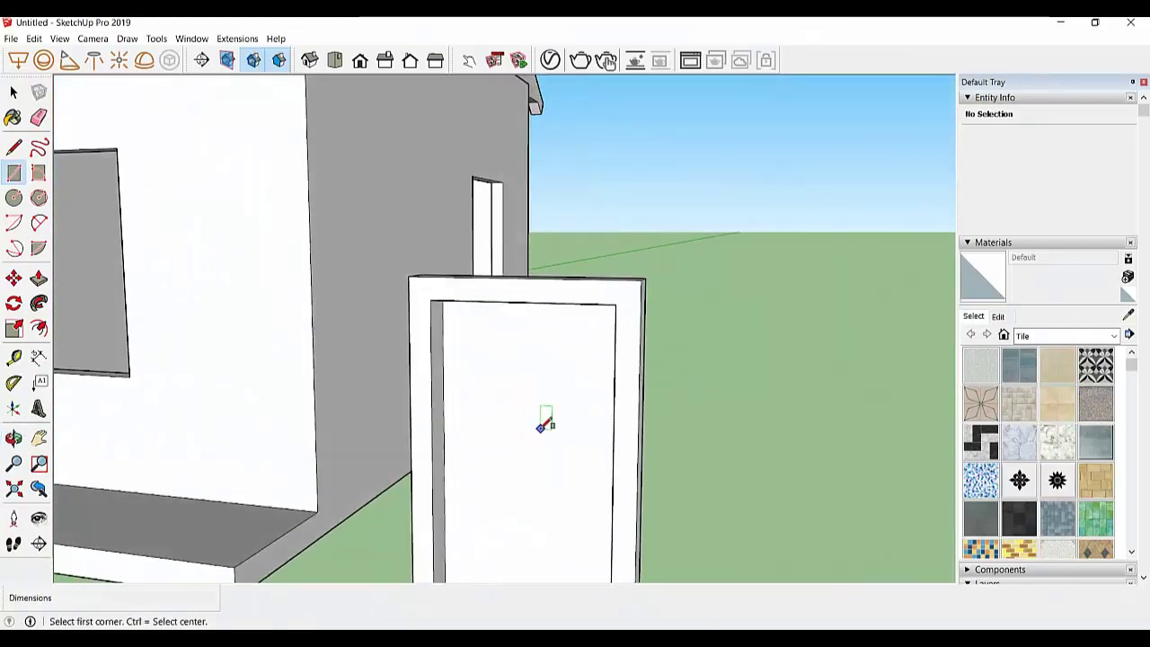
{"action": "scroll", "coordinate": [540, 428], "scroll_direction": "down", "scroll_amount": 2}
{"action": "left_click", "coordinate": [13, 93]}
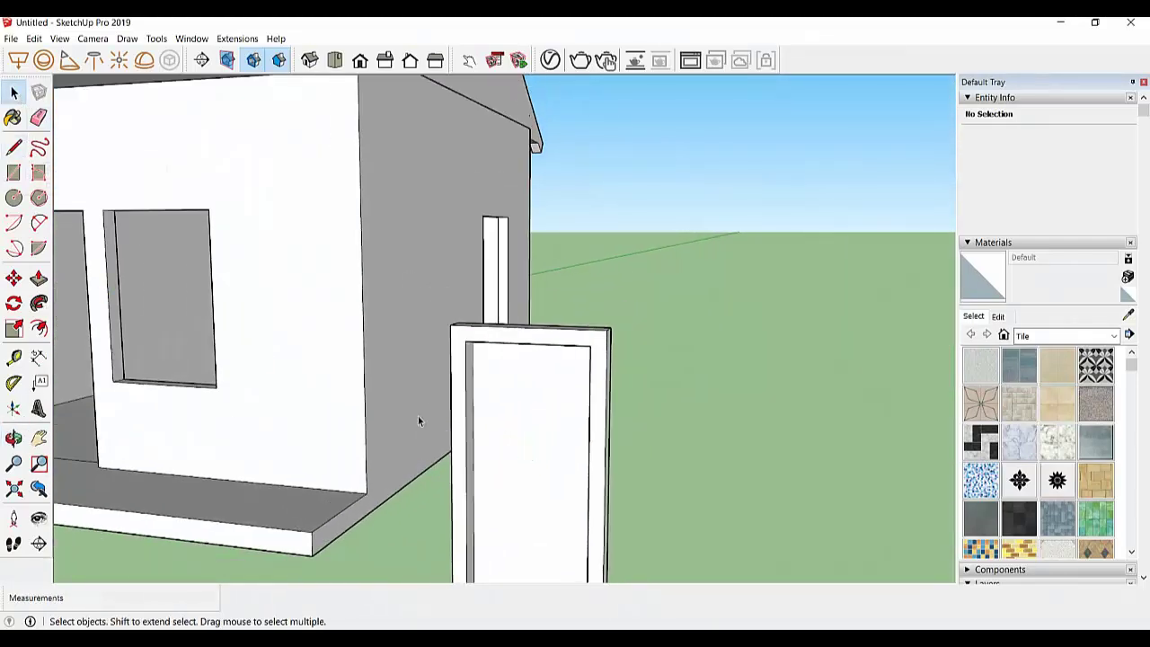
{"action": "left_click", "coordinate": [513, 425]}
{"action": "key", "text": "Delete"}
Select the whole door frame and make it a group
{"action": "mouse_move", "coordinate": [528, 459]}
{"action": "middle_mouse_down"}
{"action": "mouse_move", "coordinate": [724, 500]}
{"action": "mouse_move", "coordinate": [593, 455]}
{"action": "middle_mouse_up"}
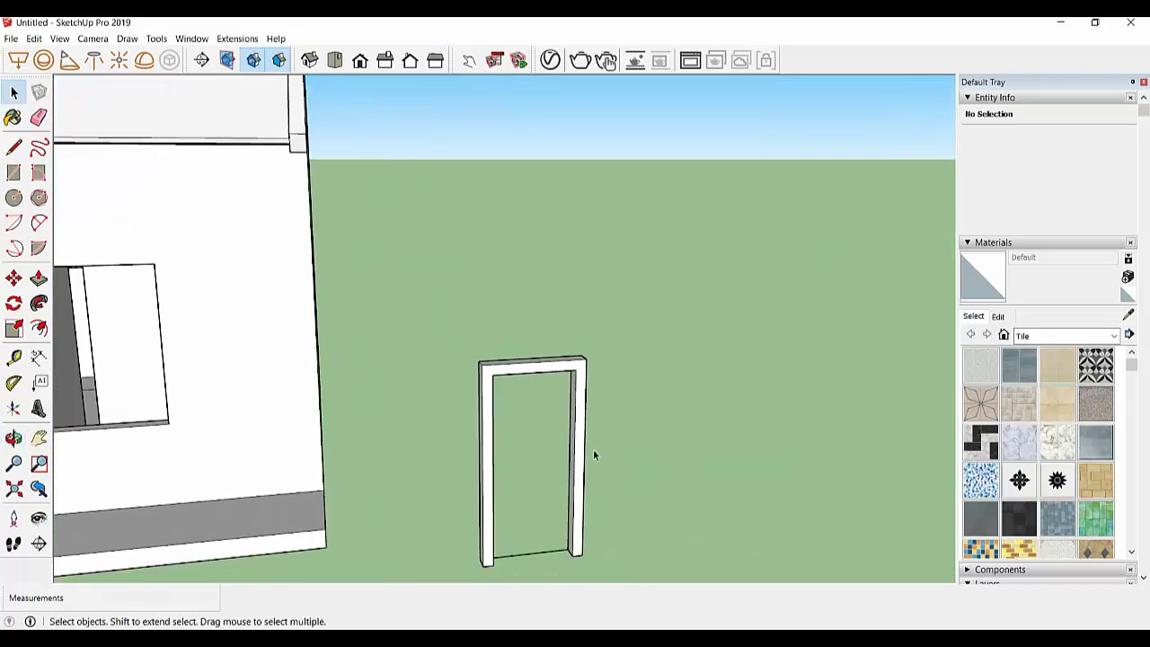
{"action": "left_click", "coordinate": [538, 558]}
{"action": "left_click_drag", "start_coordinate": [611, 533], "coordinate": [448, 452]}
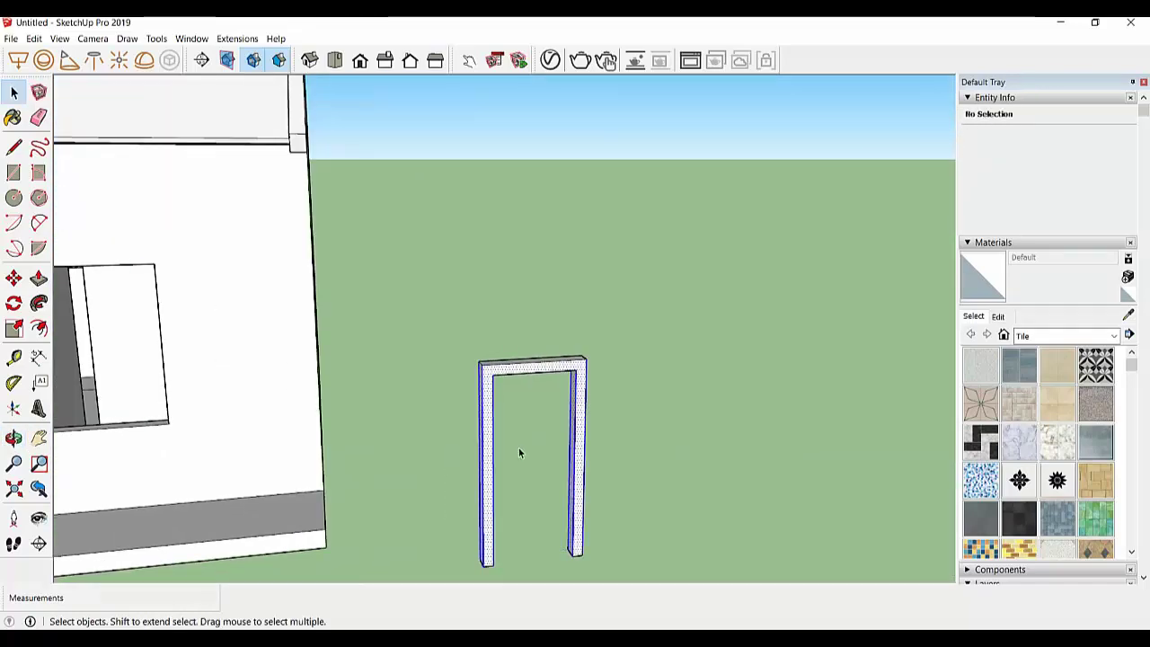
{"action": "right_click", "coordinate": [583, 404]}
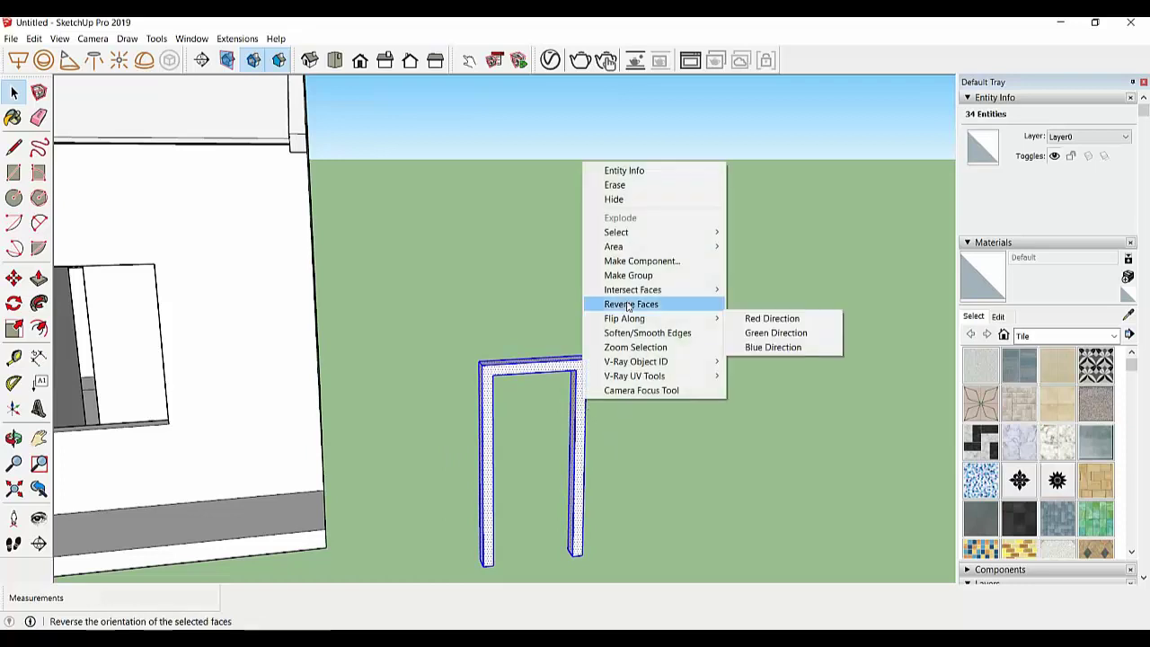
{"action": "left_click", "coordinate": [632, 275]}
{"action": "mouse_move", "coordinate": [575, 422]}
{"action": "middle_mouse_down"}
{"action": "mouse_move", "coordinate": [528, 461]}
{"action": "mouse_move", "coordinate": [476, 467]}
{"action": "middle_mouse_up"}
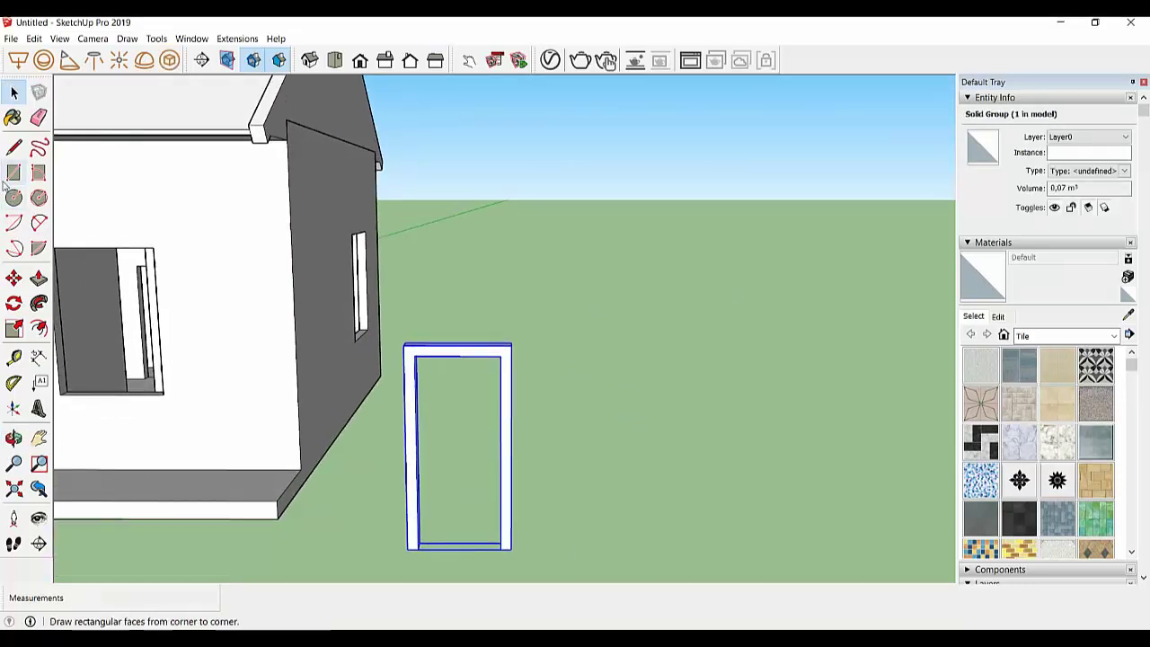
Draw a door panel rectangle inside the frame and push/pull it 0.06 m thick
{"action": "left_click", "coordinate": [414, 355]}
{"action": "left_click", "coordinate": [505, 546]}
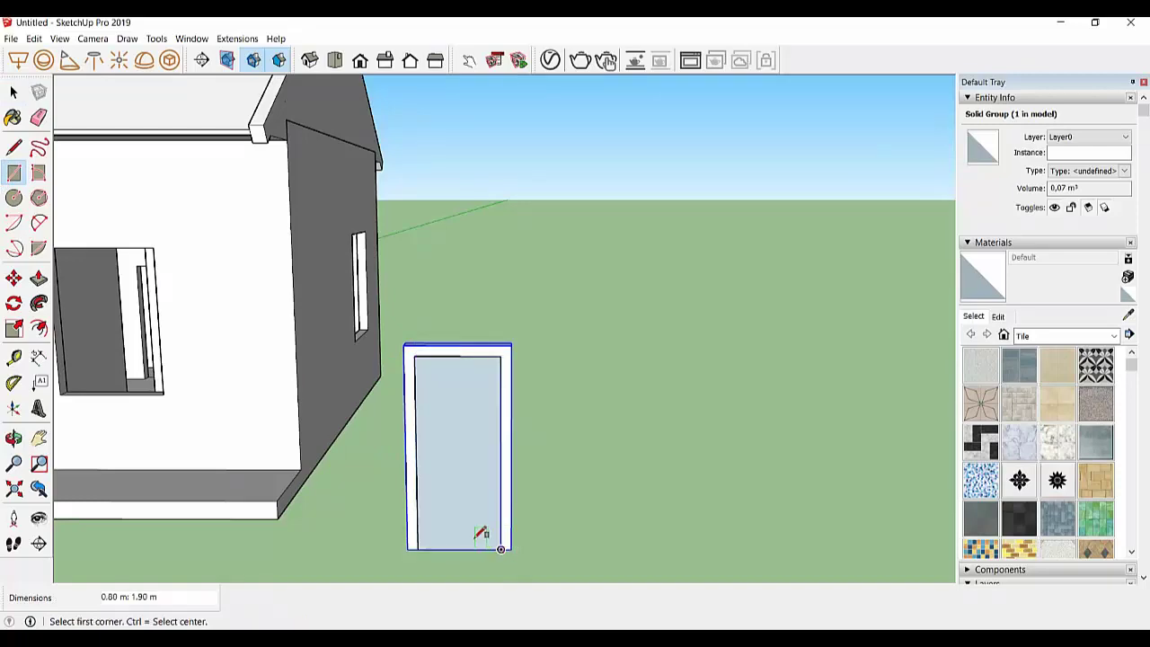
{"action": "scroll", "coordinate": [482, 533], "scroll_direction": "up", "scroll_amount": 2}
{"action": "mouse_move", "coordinate": [456, 539]}
{"action": "middle_mouse_down"}
{"action": "mouse_move", "coordinate": [419, 557]}
{"action": "mouse_move", "coordinate": [171, 554]}
{"action": "mouse_move", "coordinate": [437, 556]}
{"action": "middle_mouse_up"}
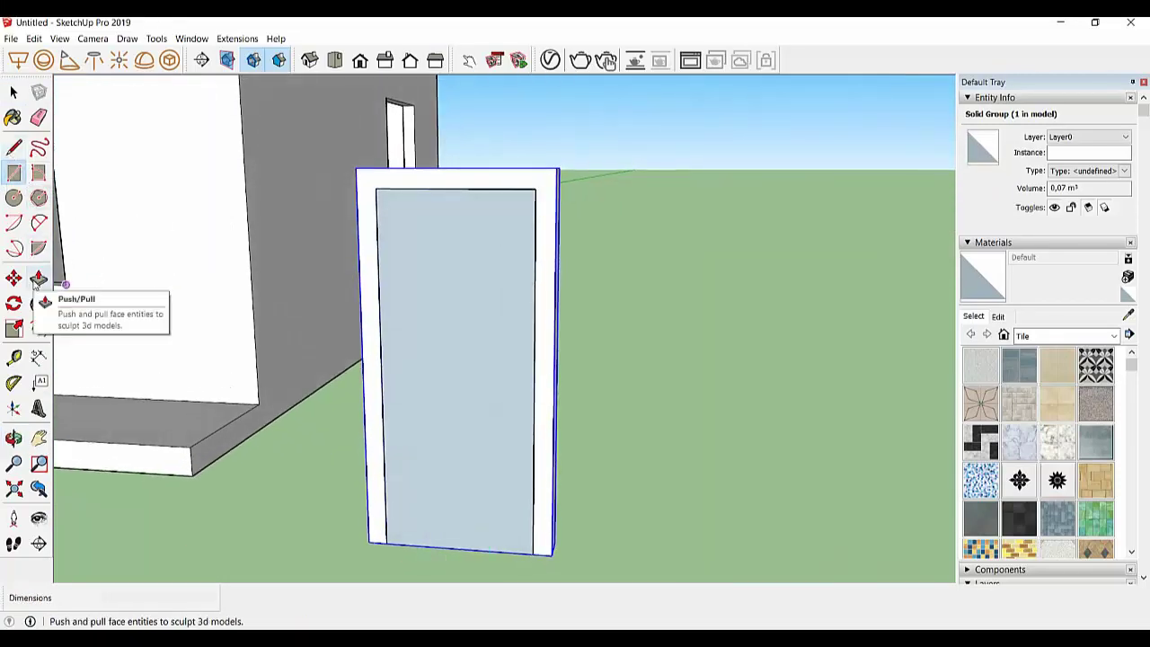
{"action": "left_click", "coordinate": [38, 279]}
{"action": "left_click", "coordinate": [421, 351]}
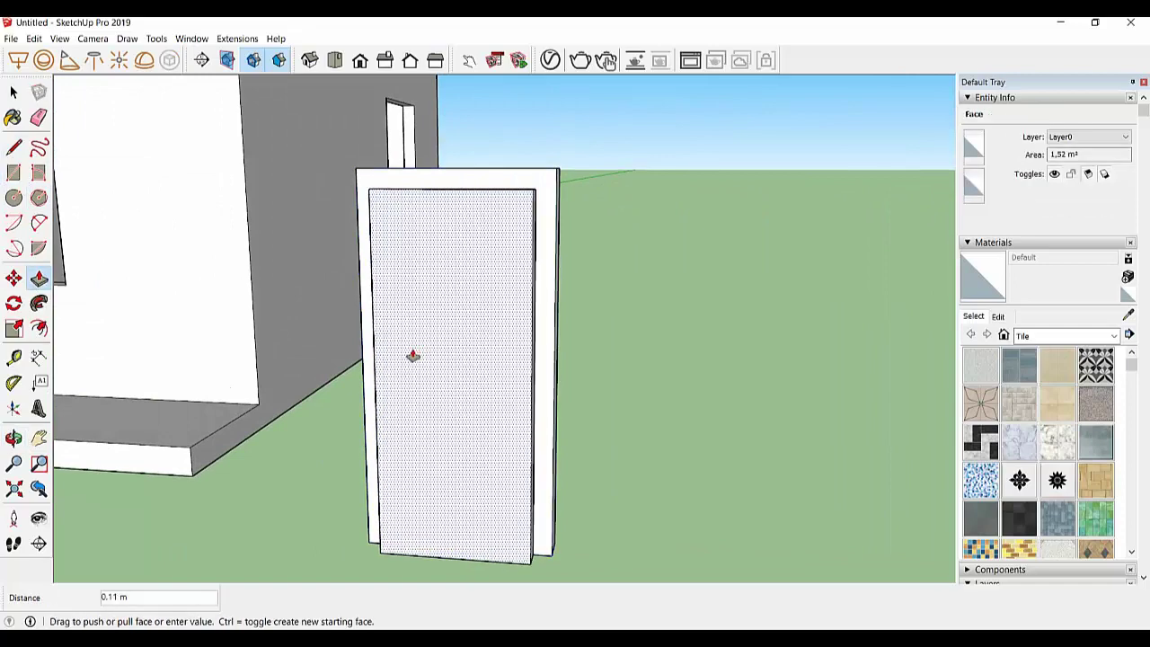
{"action": "left_click", "coordinate": [412, 356]}
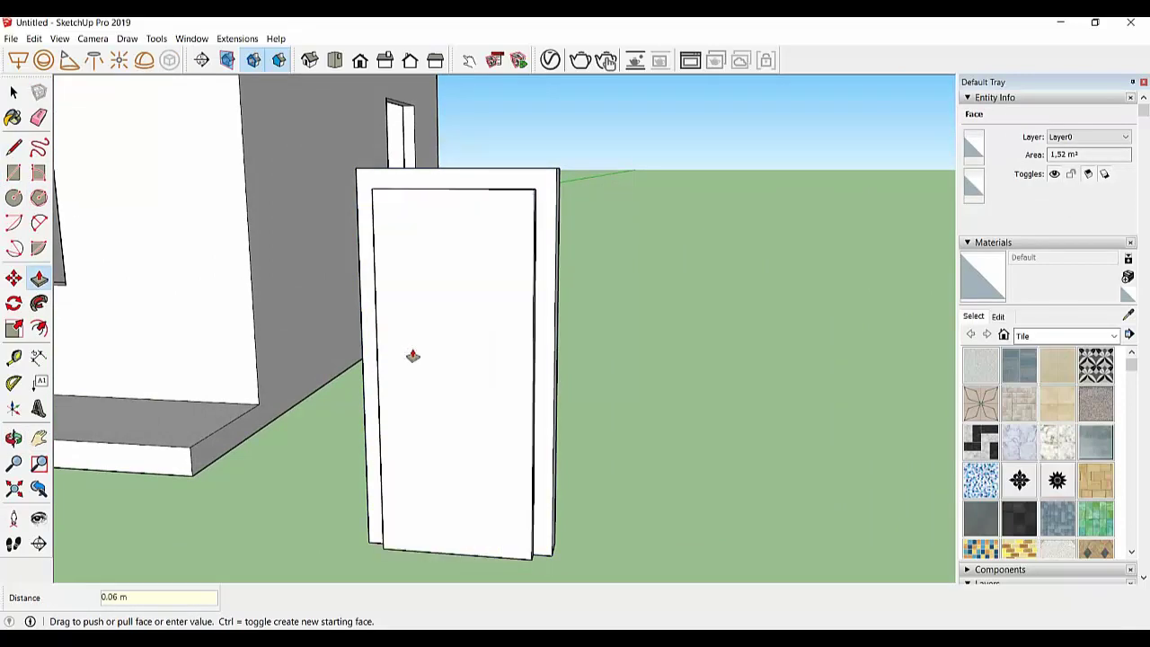
{"action": "mouse_move", "coordinate": [413, 354]}
{"action": "middle_mouse_down"}
{"action": "mouse_move", "coordinate": [342, 398]}
{"action": "mouse_move", "coordinate": [570, 514]}
{"action": "mouse_move", "coordinate": [598, 509]}
{"action": "middle_mouse_up"}
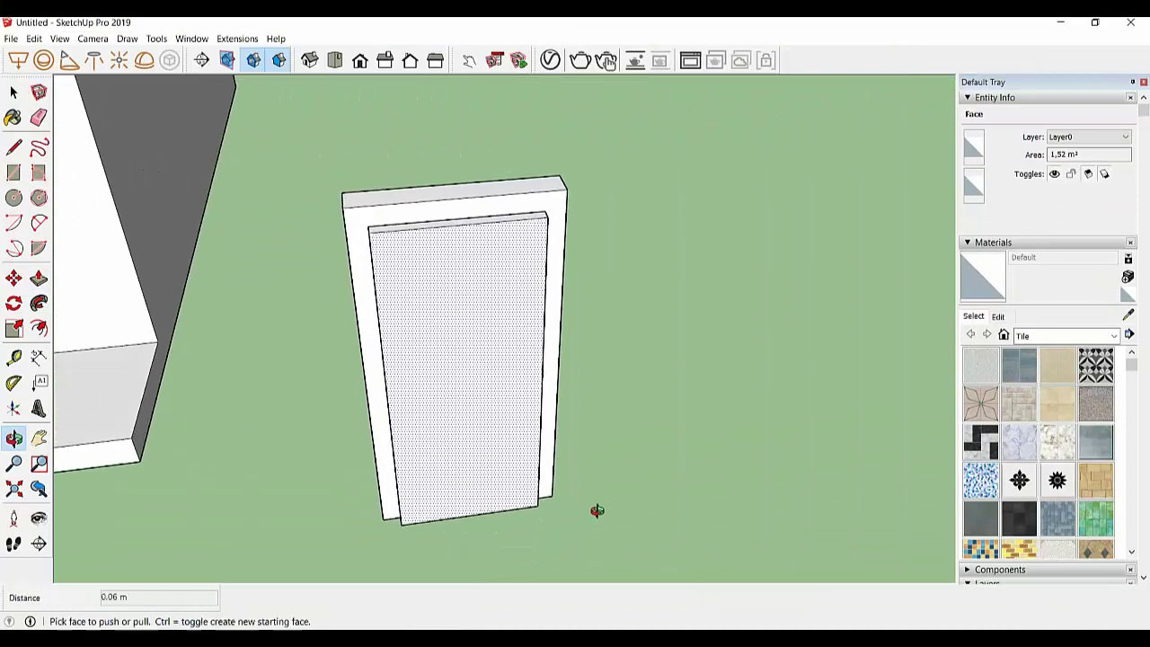
Offset the door face inward 0.05 m, then select all the door panel geometry
{"action": "left_click", "coordinate": [39, 329]}
{"action": "left_click", "coordinate": [457, 225]}
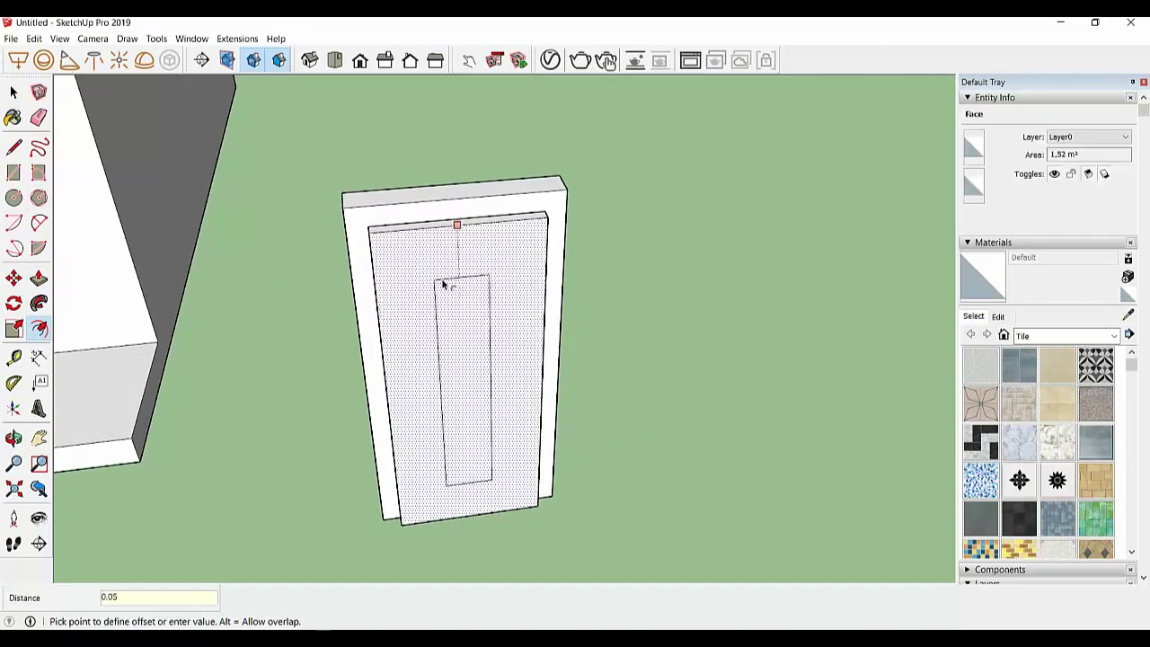
{"action": "key", "text": "Return"}
{"action": "mouse_move", "coordinate": [475, 302]}
{"action": "middle_mouse_down"}
{"action": "mouse_move", "coordinate": [453, 353]}
{"action": "mouse_move", "coordinate": [372, 360]}
{"action": "middle_mouse_up"}
{"action": "key", "text": "Escape"}
{"action": "key", "text": "space"}
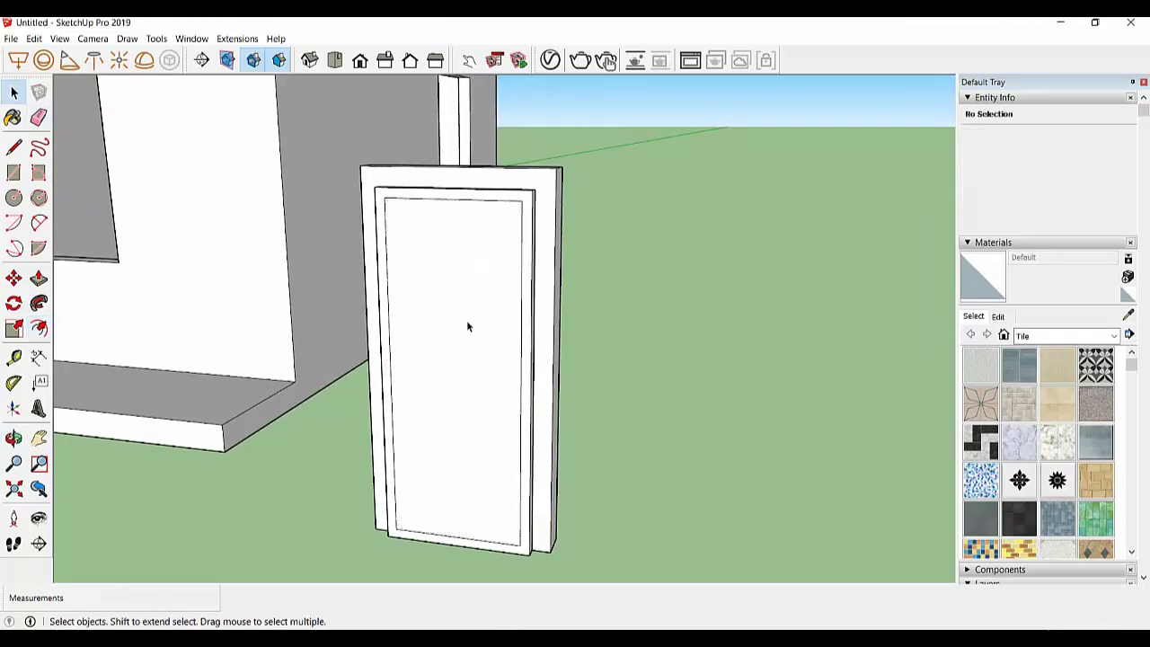
{"action": "triple_click", "coordinate": [469, 327]}
{"action": "right_click", "coordinate": [470, 329]}
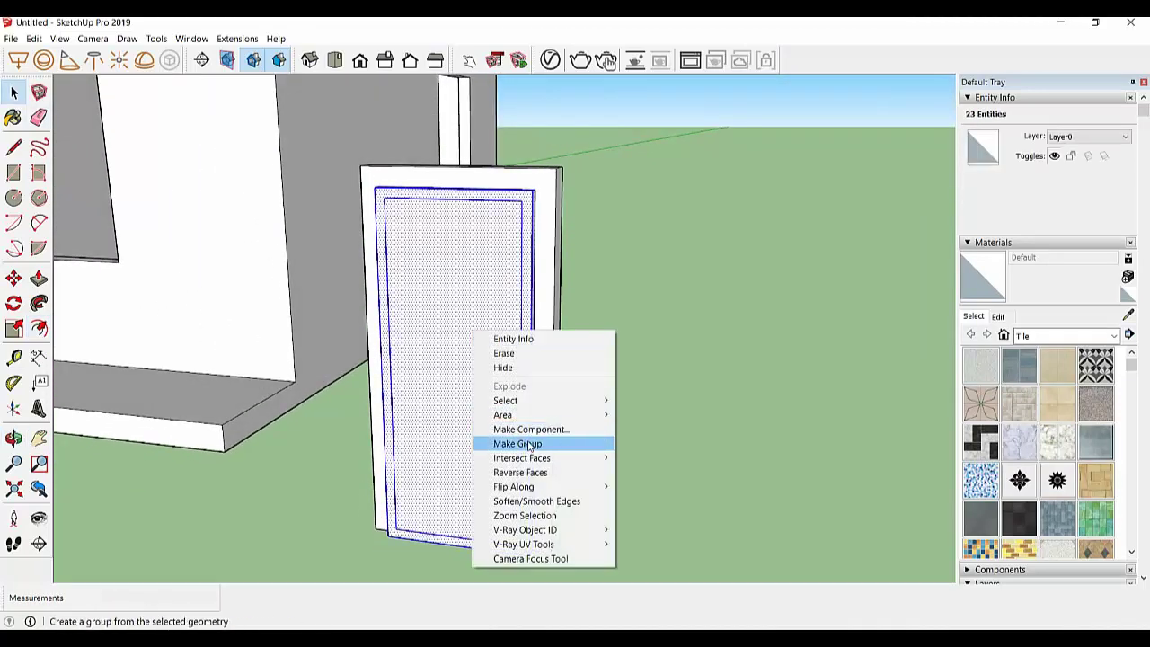
Group the door panel and paint its inner panel Salmon from Colors-Named
{"action": "left_click", "coordinate": [584, 444]}
{"action": "left_click", "coordinate": [702, 443]}
{"action": "left_click", "coordinate": [1060, 336]}
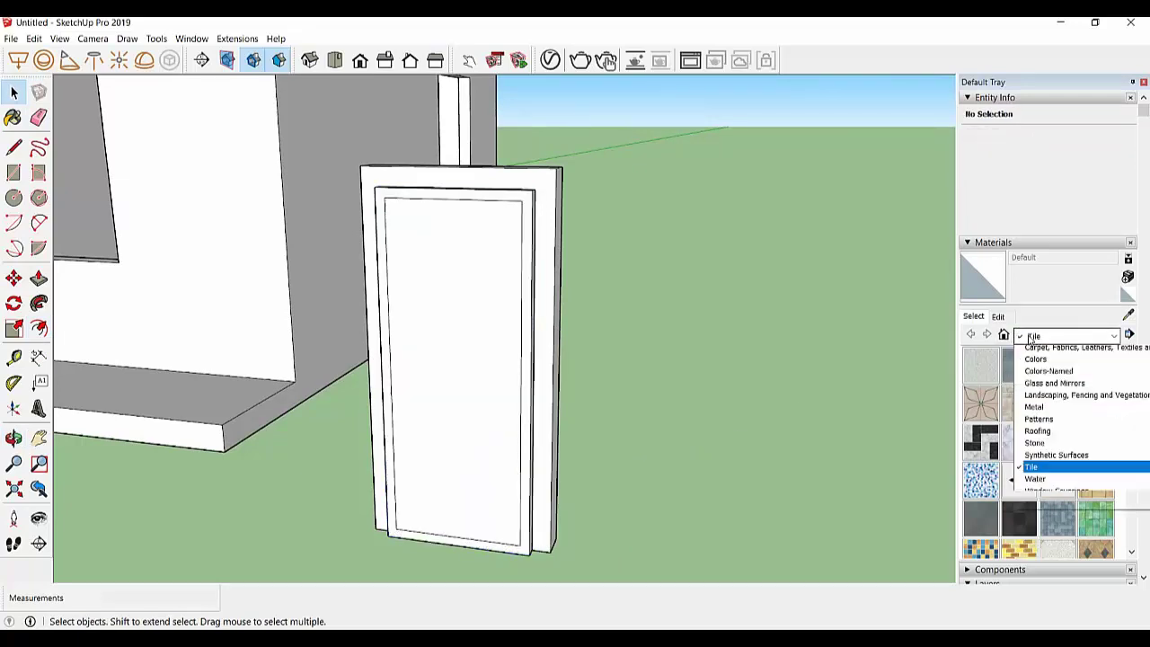
{"action": "left_click", "coordinate": [1045, 420]}
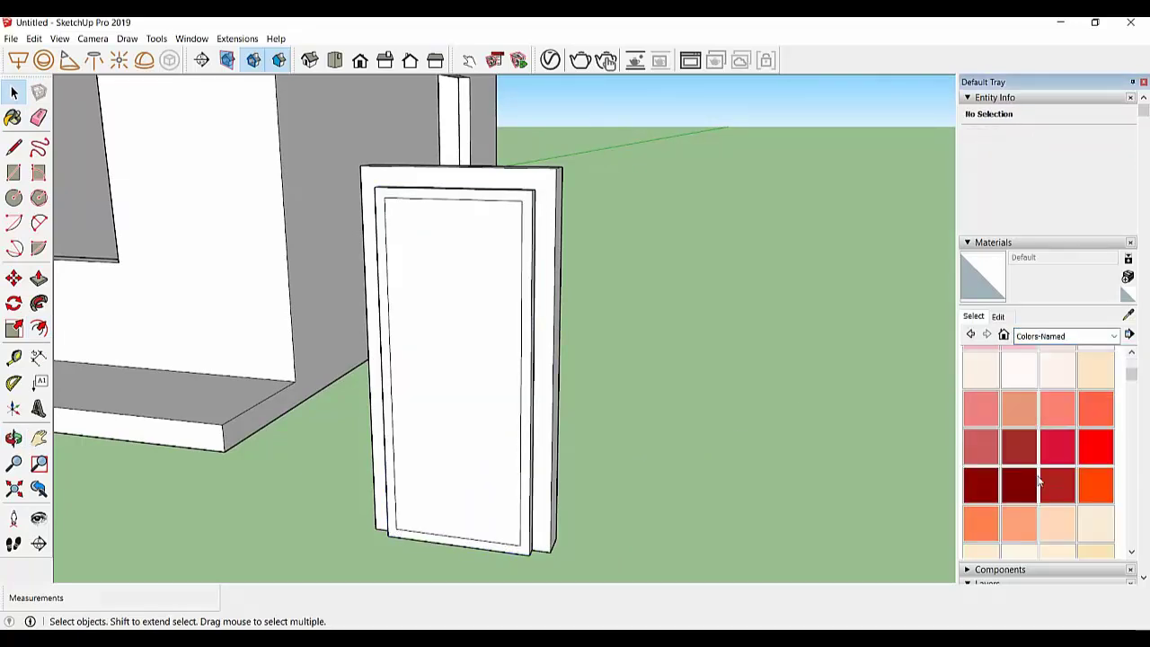
{"action": "scroll", "coordinate": [1032, 489], "scroll_direction": "down", "scroll_amount": 2}
{"action": "scroll", "coordinate": [1034, 492], "scroll_direction": "up", "scroll_amount": 2}
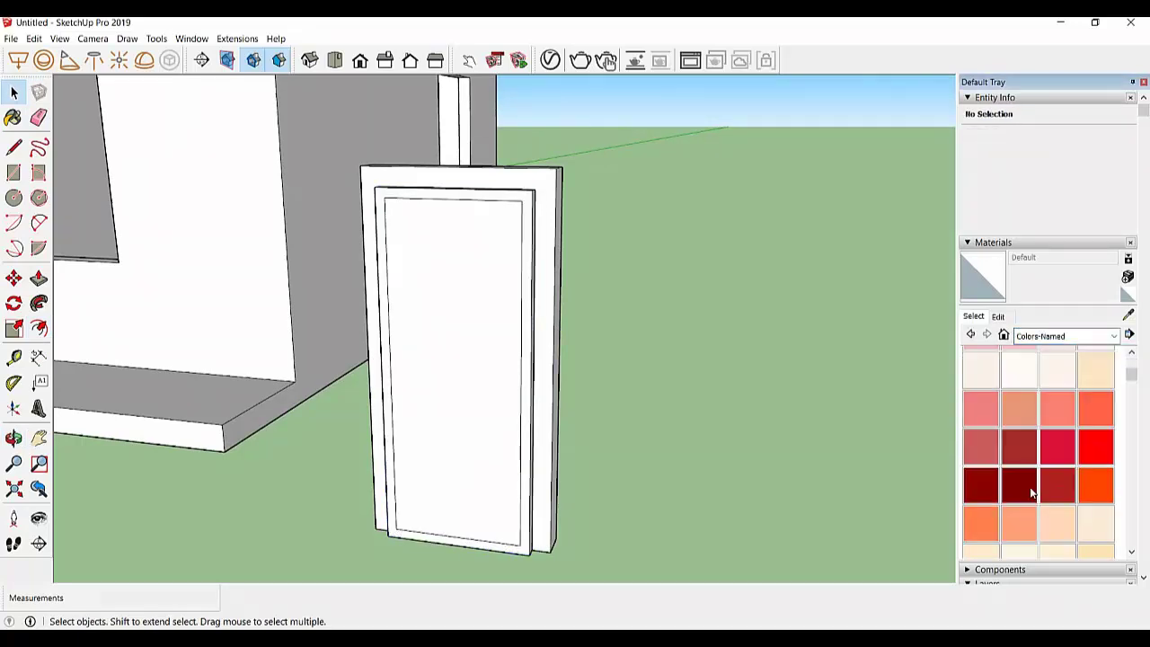
{"action": "left_click", "coordinate": [1030, 413]}
{"action": "left_click", "coordinate": [467, 320]}
Select the whole door assembly and group it, with the white Snow material picked
{"action": "left_click", "coordinate": [1019, 368]}
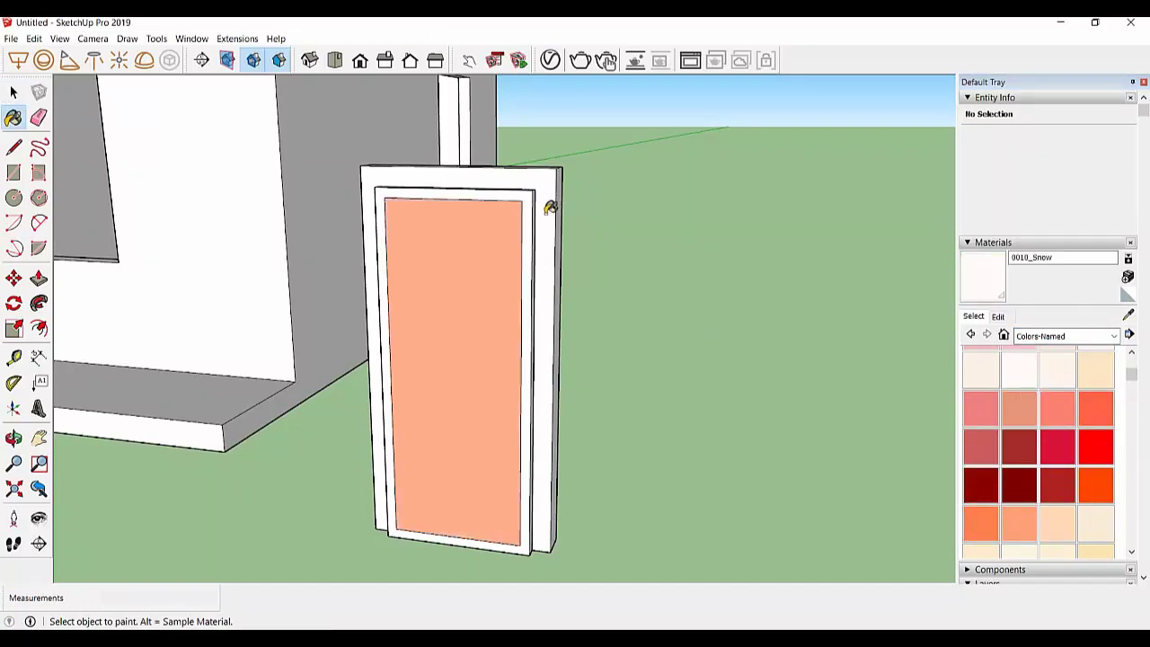
{"action": "left_click", "coordinate": [483, 287]}
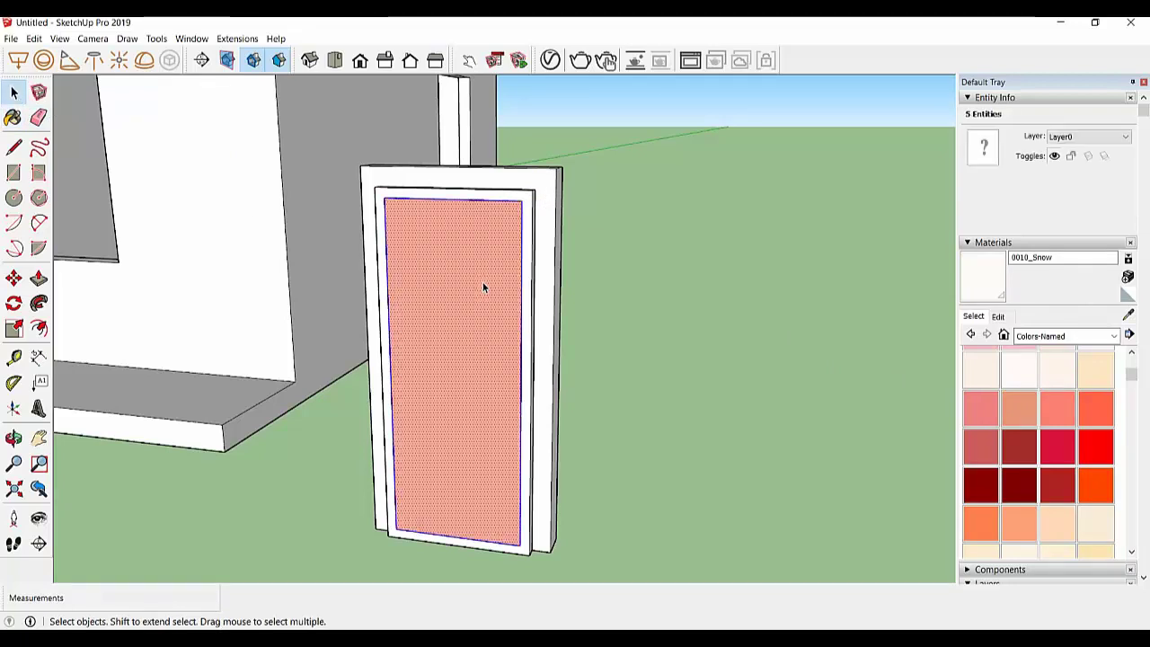
{"action": "triple_click", "coordinate": [482, 287]}
{"action": "right_click", "coordinate": [482, 287]}
{"action": "left_click", "coordinate": [528, 396]}
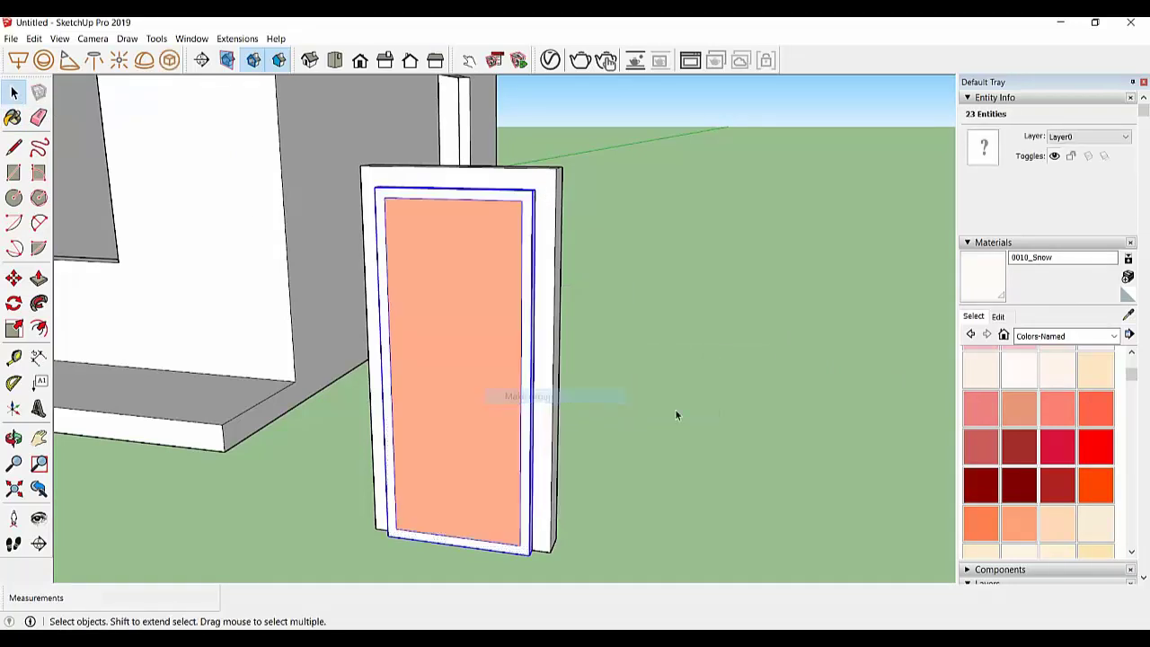
{"action": "left_click", "coordinate": [1018, 370]}
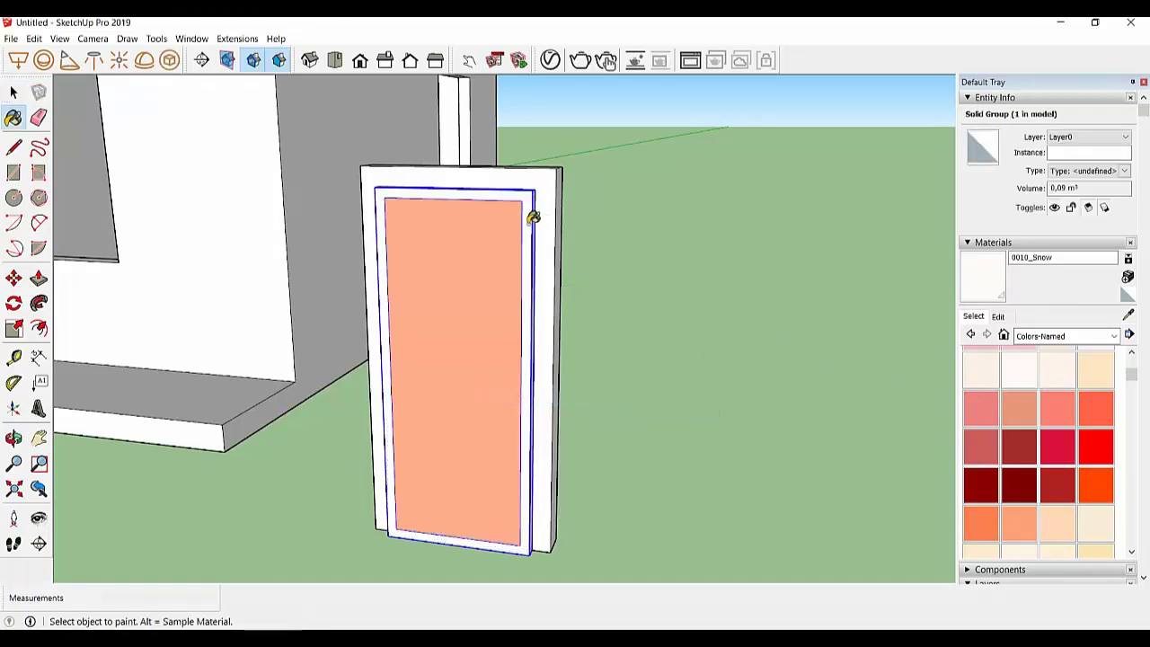
{"action": "mouse_move", "coordinate": [544, 254]}
{"action": "middle_mouse_down"}
{"action": "mouse_move", "coordinate": [552, 402]}
{"action": "mouse_move", "coordinate": [511, 378]}
{"action": "mouse_move", "coordinate": [333, 347]}
{"action": "mouse_move", "coordinate": [90, 242]}
{"action": "middle_mouse_up"}
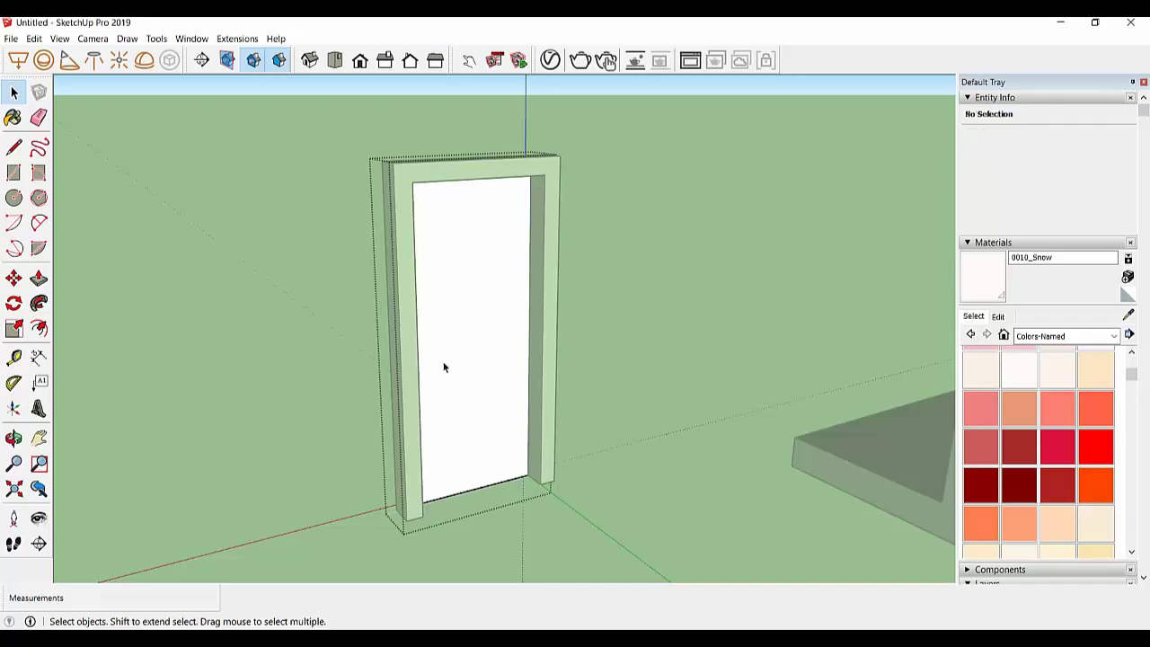
Inset the door face again and paint its inner panel Salmon
{"action": "left_click", "coordinate": [39, 328]}
{"action": "left_click", "coordinate": [529, 315]}
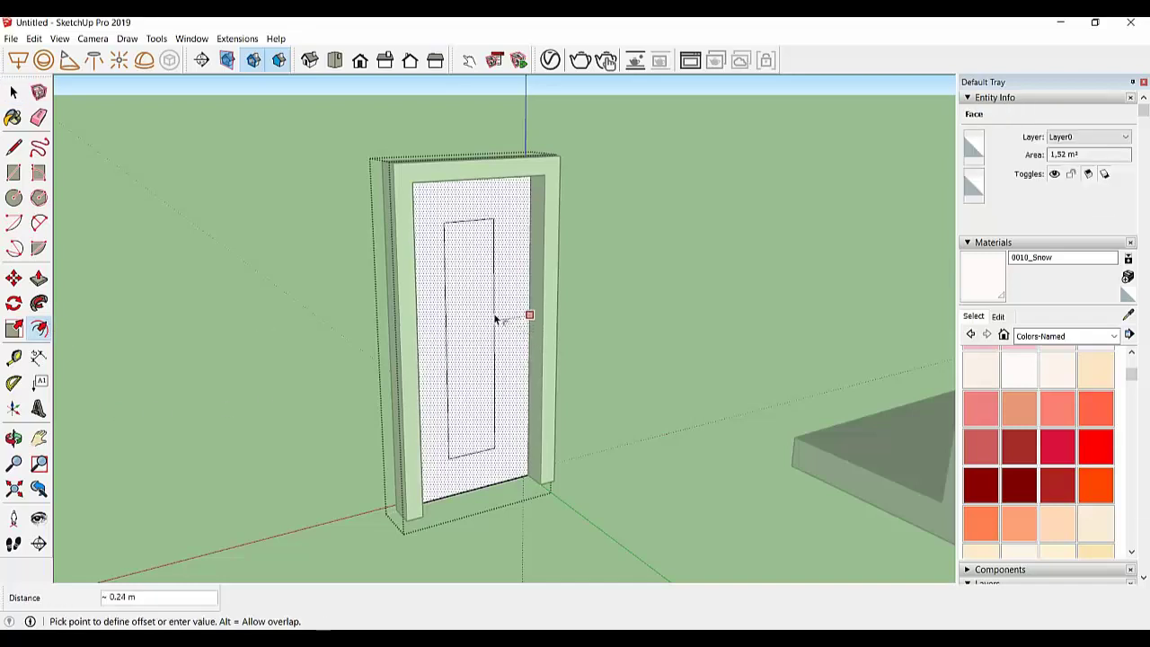
{"action": "key", "text": "Return"}
{"action": "middle_click_drag", "start_coordinate": [513, 305], "coordinate": [916, 411]}
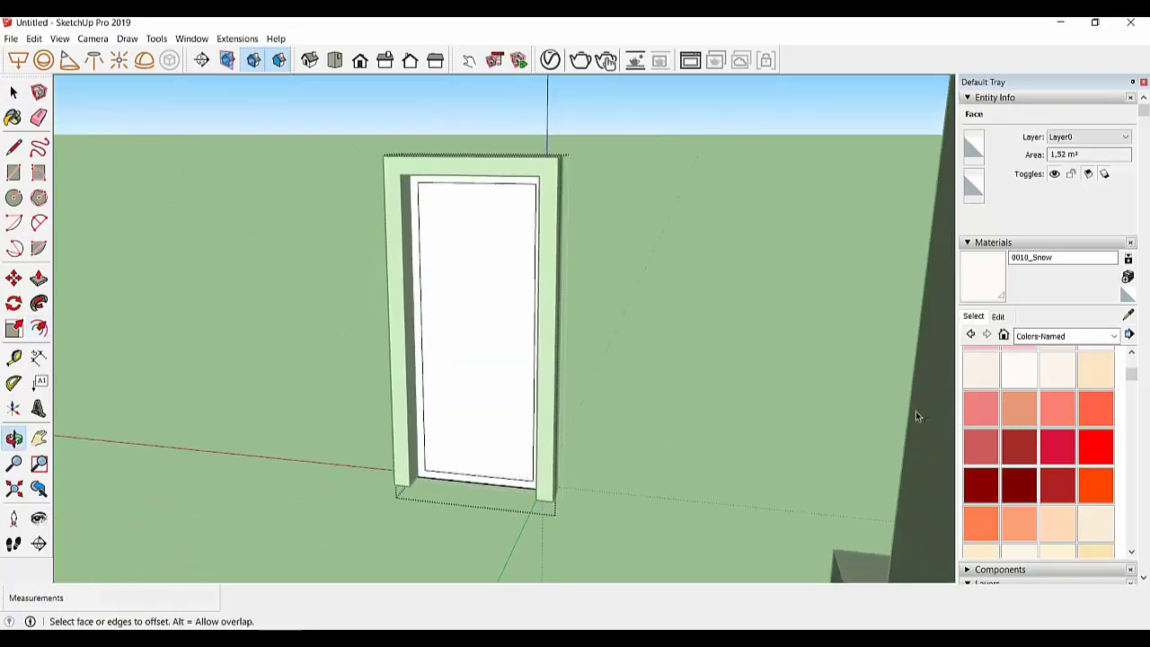
{"action": "key", "text": "b"}
{"action": "left_click", "coordinate": [1057, 408]}
{"action": "left_click", "coordinate": [477, 300]}
{"action": "mouse_move", "coordinate": [477, 300]}
{"action": "middle_mouse_down"}
{"action": "mouse_move", "coordinate": [911, 326]}
{"action": "mouse_move", "coordinate": [540, 319]}
{"action": "mouse_move", "coordinate": [691, 324]}
{"action": "middle_mouse_up"}
{"action": "left_click", "coordinate": [849, 320]}
{"action": "mouse_move", "coordinate": [850, 320]}
{"action": "middle_mouse_down"}
{"action": "mouse_move", "coordinate": [398, 360]}
{"action": "mouse_move", "coordinate": [77, 333]}
{"action": "middle_mouse_up"}
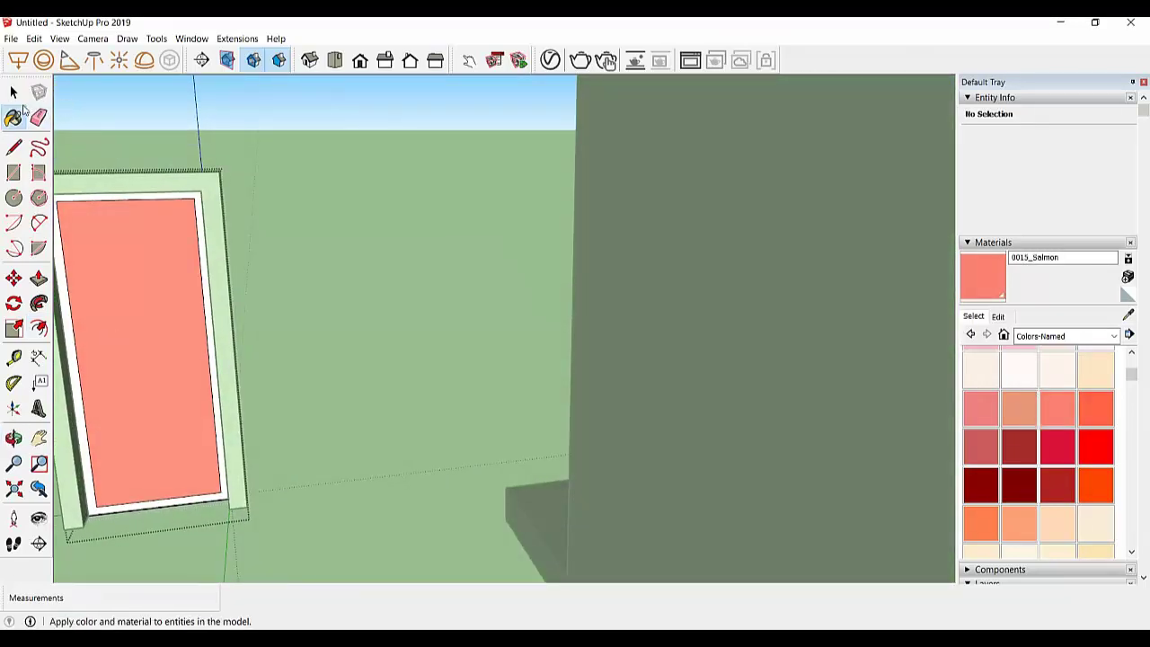
Exit the door group and pick the white Snow material
{"action": "left_click", "coordinate": [13, 92]}
{"action": "left_click", "coordinate": [385, 266]}
{"action": "left_click", "coordinate": [1018, 368]}
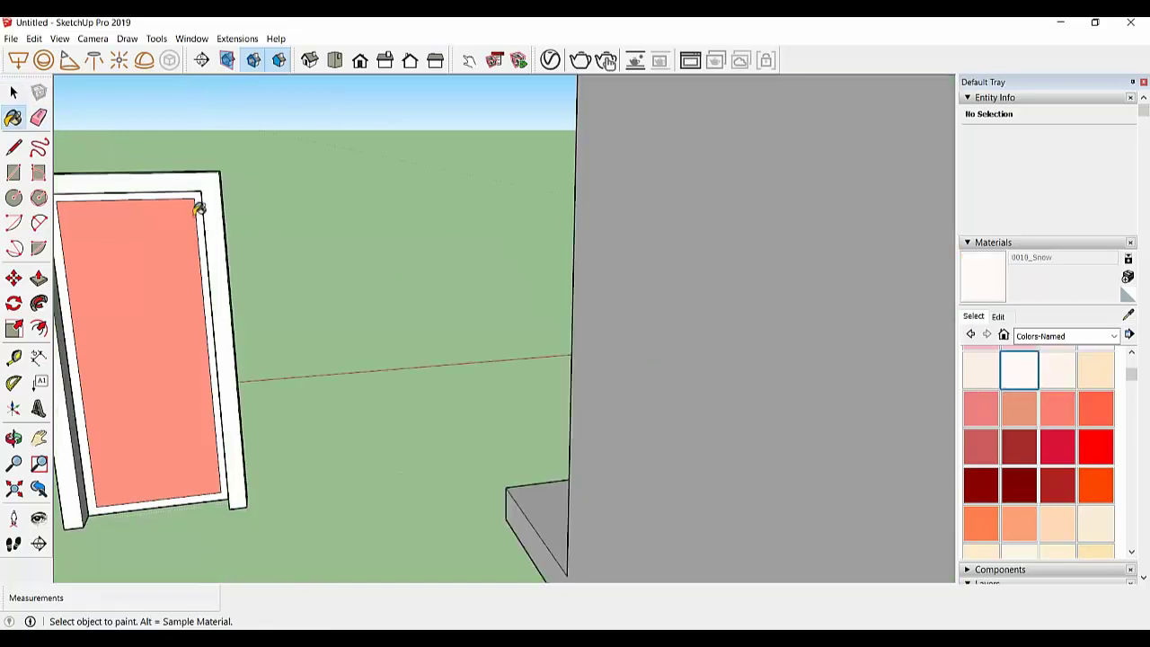
{"action": "scroll", "coordinate": [199, 208], "scroll_direction": "up", "scroll_amount": 3}
{"action": "scroll", "coordinate": [202, 193], "scroll_direction": "up", "scroll_amount": 1}
{"action": "mouse_move", "coordinate": [170, 238]}
{"action": "middle_mouse_down"}
{"action": "mouse_move", "coordinate": [657, 302]}
{"action": "mouse_move", "coordinate": [451, 349]}
{"action": "mouse_move", "coordinate": [599, 299]}
{"action": "middle_mouse_up"}
{"action": "scroll", "coordinate": [513, 325], "scroll_direction": "down", "scroll_amount": 2}
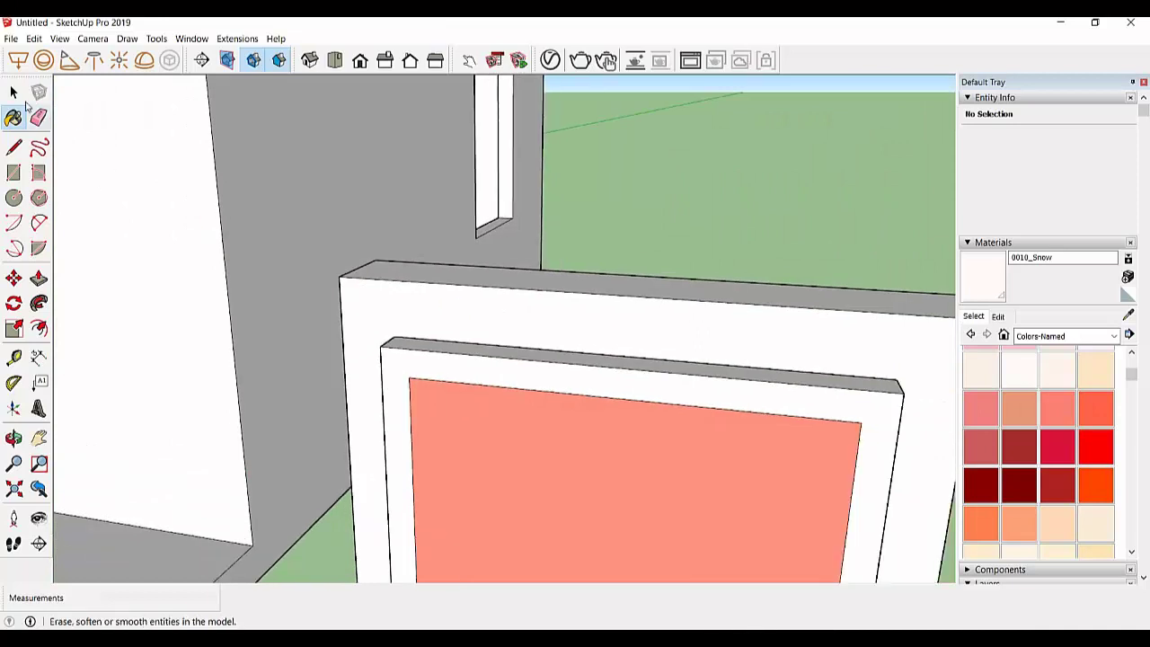
Select the door panel group and start moving it
{"action": "left_click", "coordinate": [14, 92]}
{"action": "middle_click_drag", "start_coordinate": [431, 367], "coordinate": [682, 411]}
{"action": "left_click", "coordinate": [652, 388]}
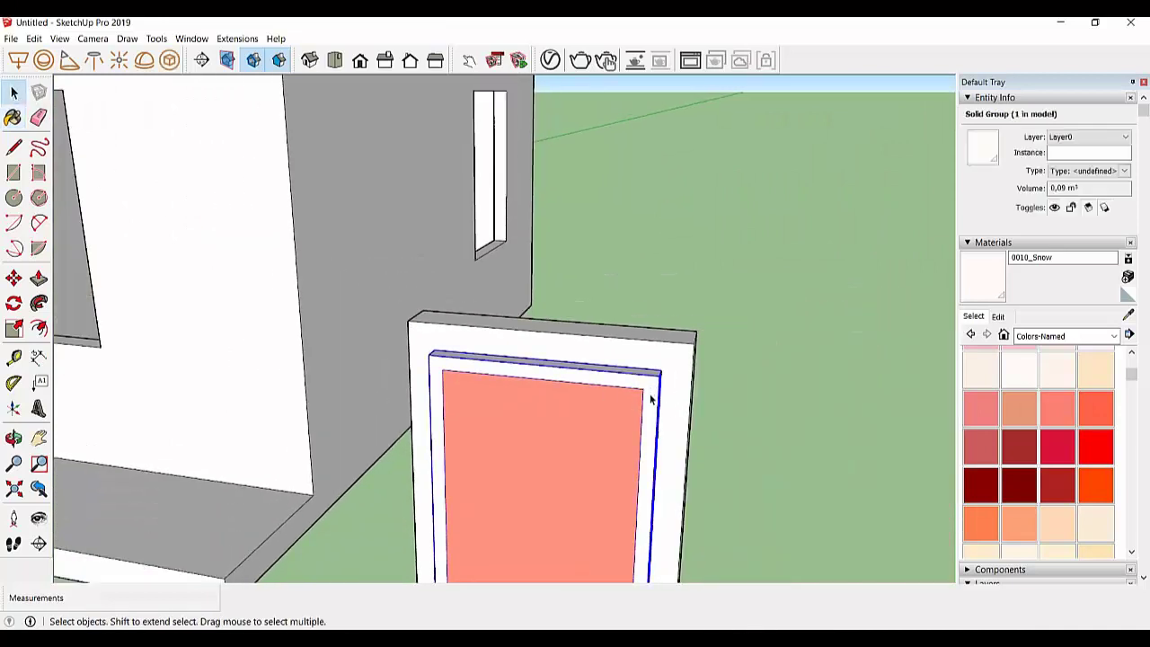
{"action": "key", "text": "m"}
{"action": "left_click", "coordinate": [660, 378]}
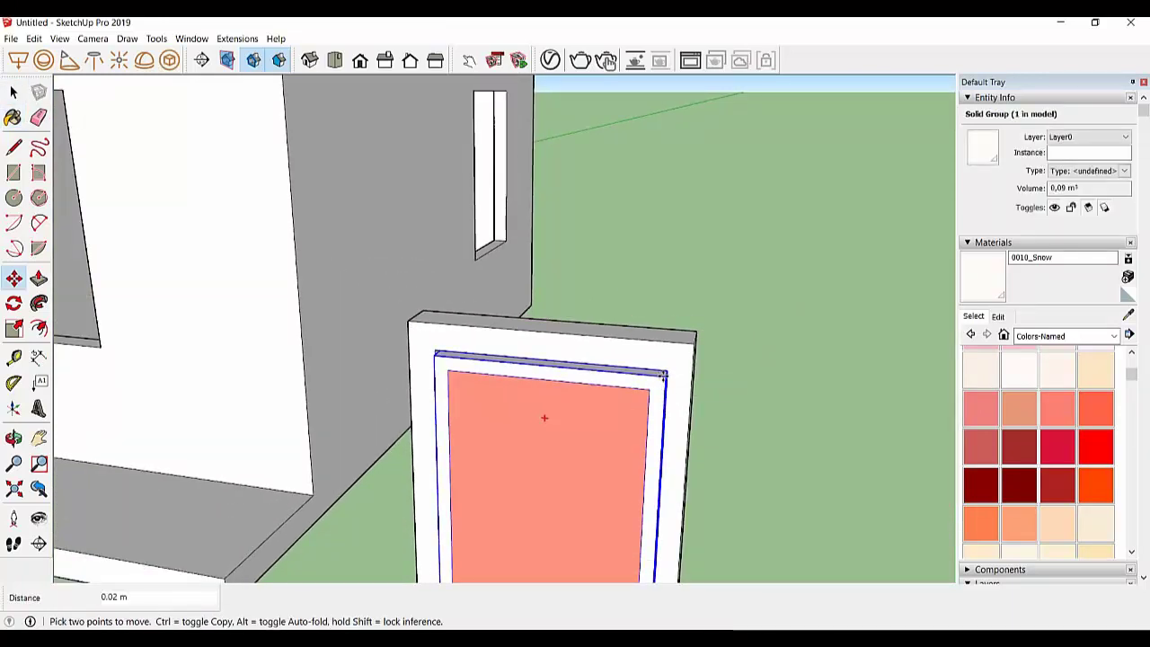
Select the door panel and frame and group them together
{"action": "mouse_move", "coordinate": [662, 370]}
{"action": "middle_mouse_down"}
{"action": "mouse_move", "coordinate": [470, 378]}
{"action": "mouse_move", "coordinate": [282, 431]}
{"action": "mouse_move", "coordinate": [349, 308]}
{"action": "mouse_move", "coordinate": [554, 380]}
{"action": "middle_mouse_up"}
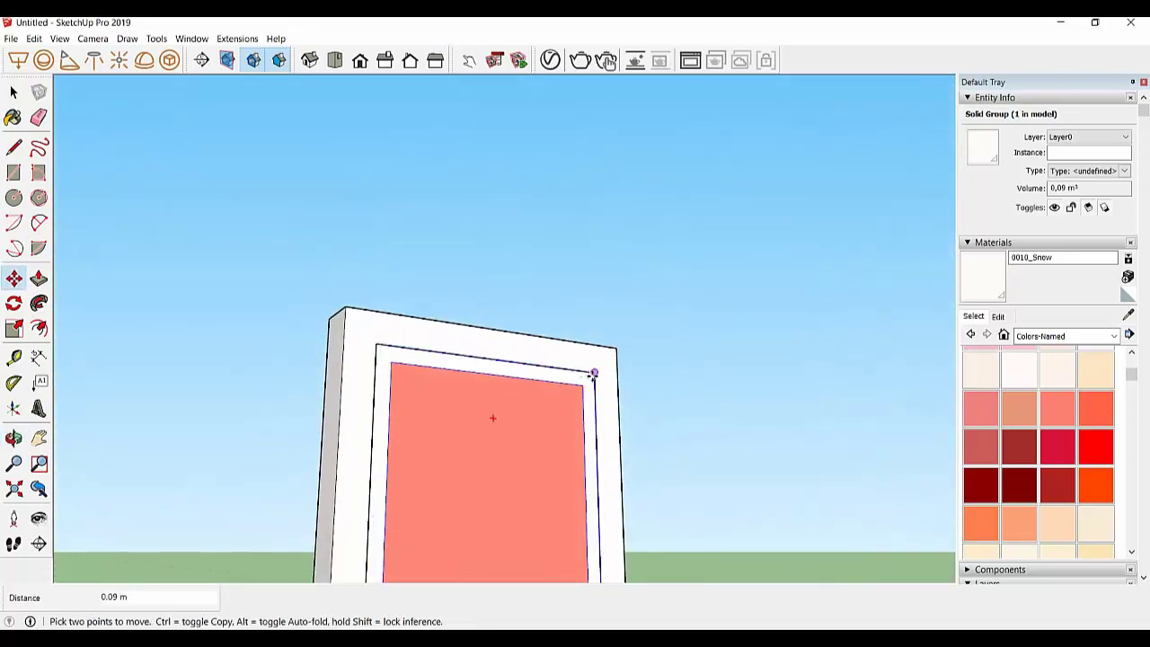
{"action": "mouse_move", "coordinate": [404, 410]}
{"action": "middle_mouse_down"}
{"action": "mouse_move", "coordinate": [842, 470]}
{"action": "mouse_move", "coordinate": [570, 428]}
{"action": "middle_mouse_up"}
{"action": "scroll", "coordinate": [571, 428], "scroll_direction": "down", "scroll_amount": 3}
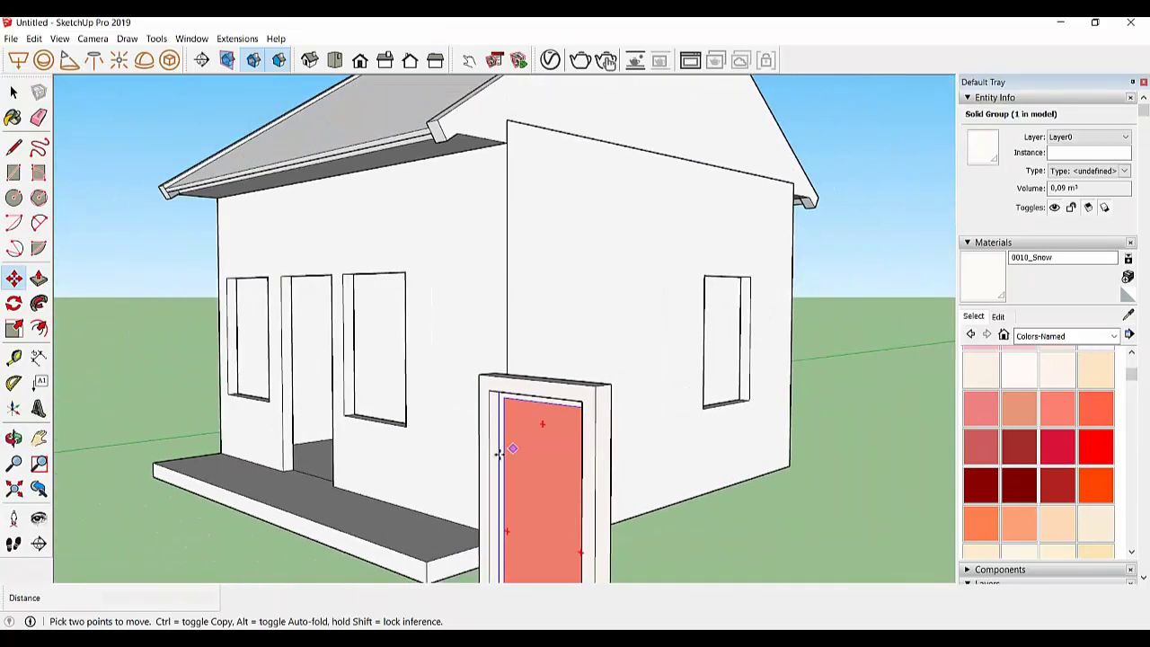
{"action": "middle_click_drag", "start_coordinate": [500, 456], "coordinate": [744, 513]}
{"action": "left_click", "coordinate": [13, 91]}
{"action": "left_click", "coordinate": [14, 91]}
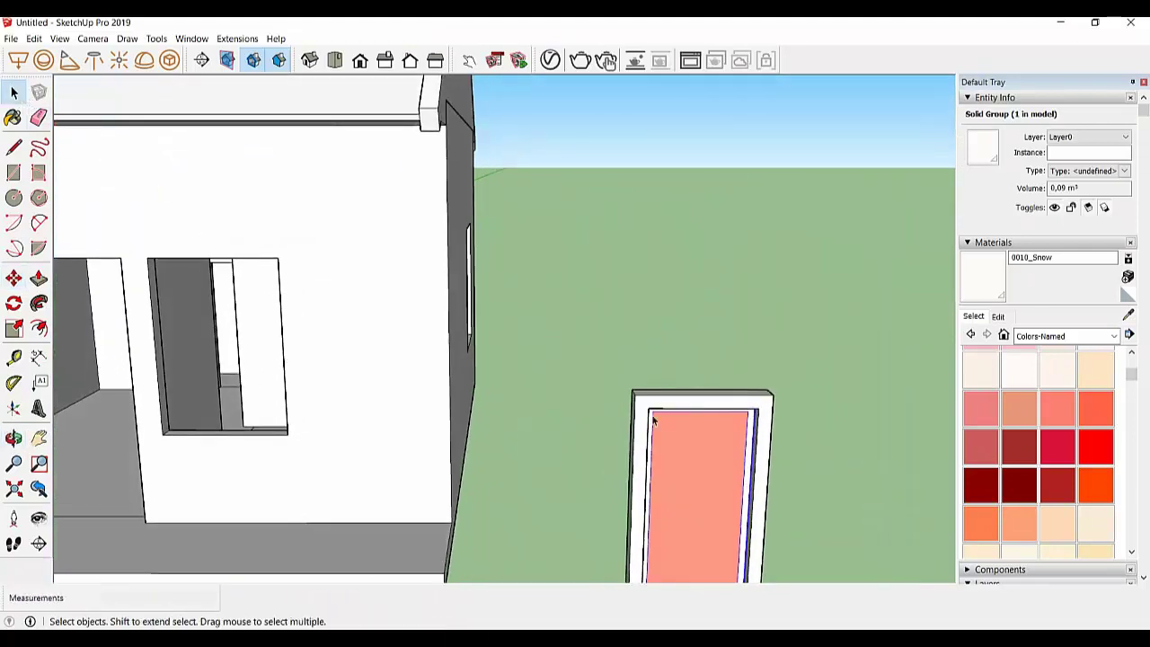
{"action": "right_click", "coordinate": [691, 429]}
{"action": "left_click", "coordinate": [746, 271]}
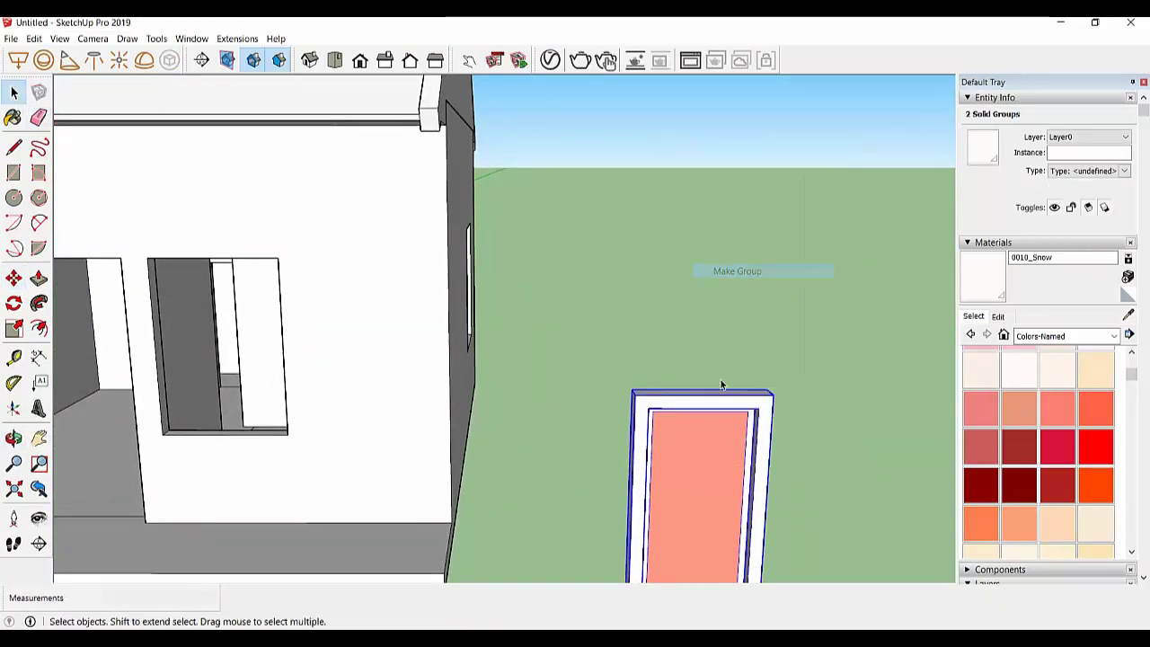
Start a component from the door group named 'pintu wc 1x2', then close the dialog
{"action": "right_click", "coordinate": [715, 439]}
{"action": "left_click", "coordinate": [754, 282]}
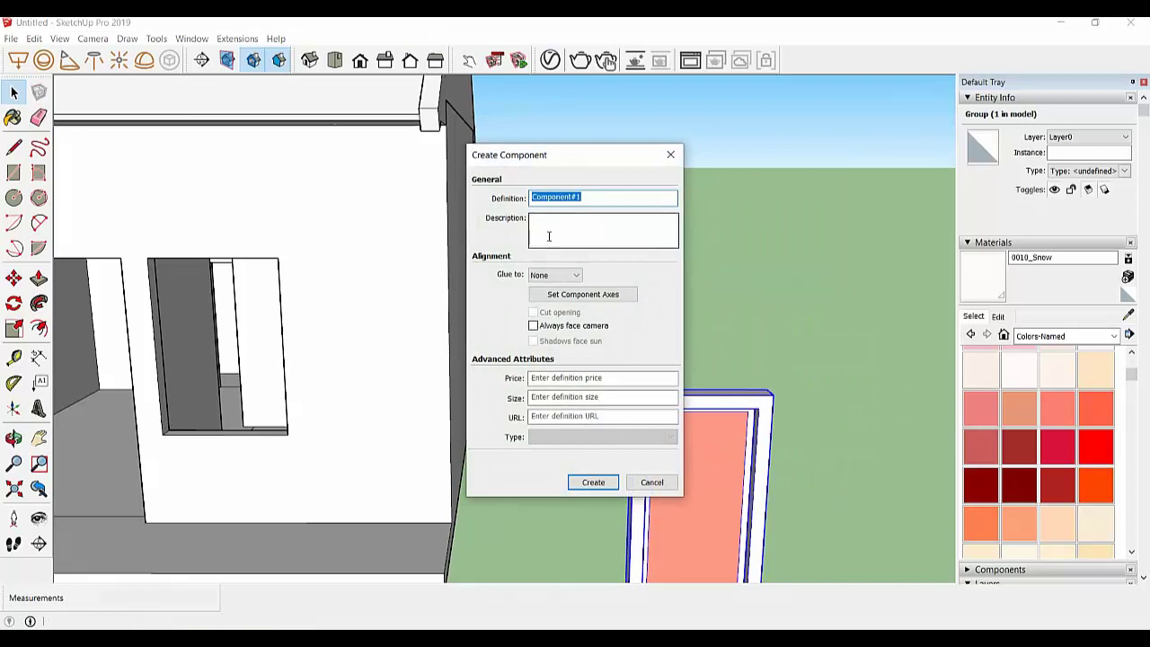
{"action": "type", "text": "pintu wc 1x2"}
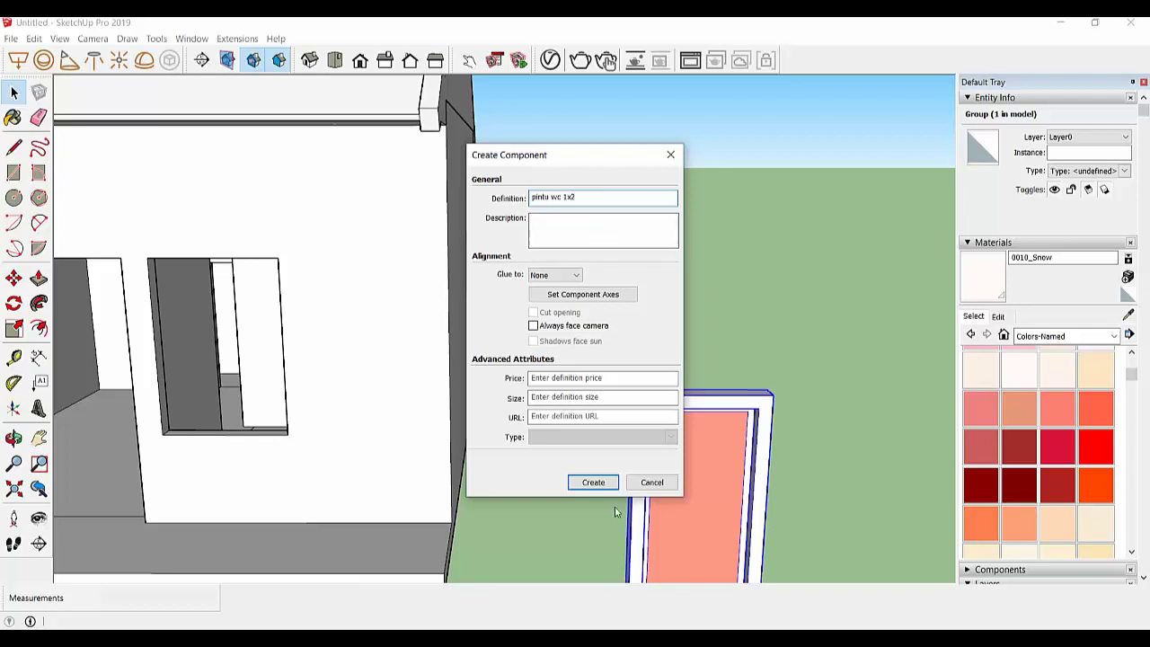
{"action": "left_click", "coordinate": [653, 483]}
{"action": "scroll", "coordinate": [592, 458], "scroll_direction": "down", "scroll_amount": 3}
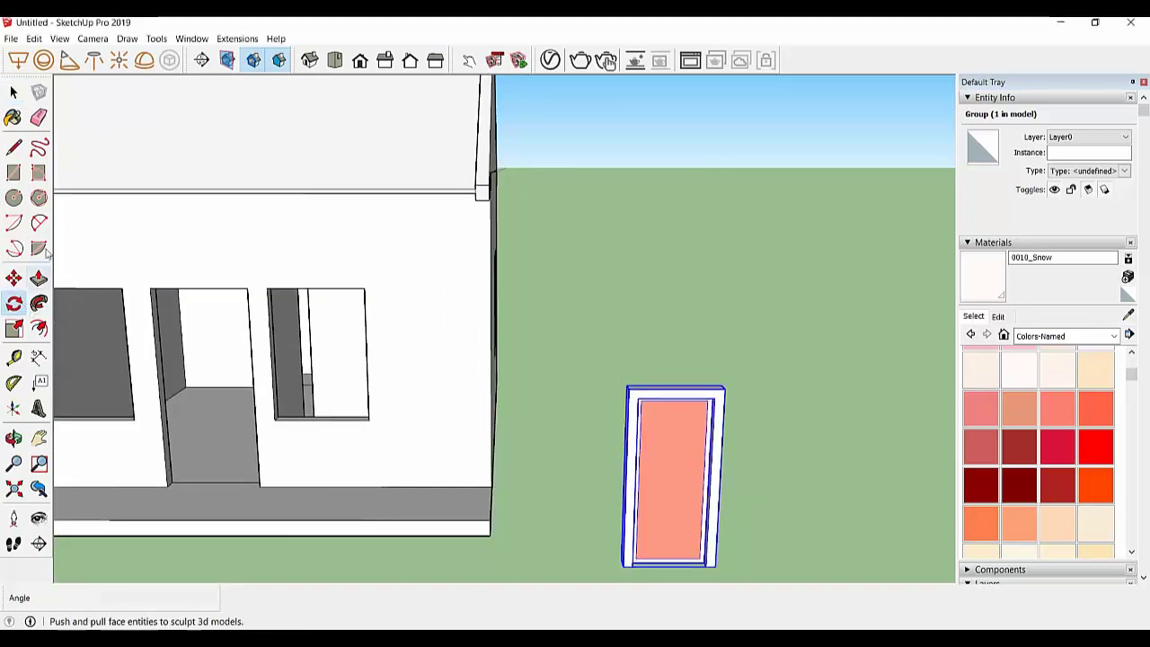
Open the door group and rotate the door panel 30° open
{"action": "left_click", "coordinate": [13, 91]}
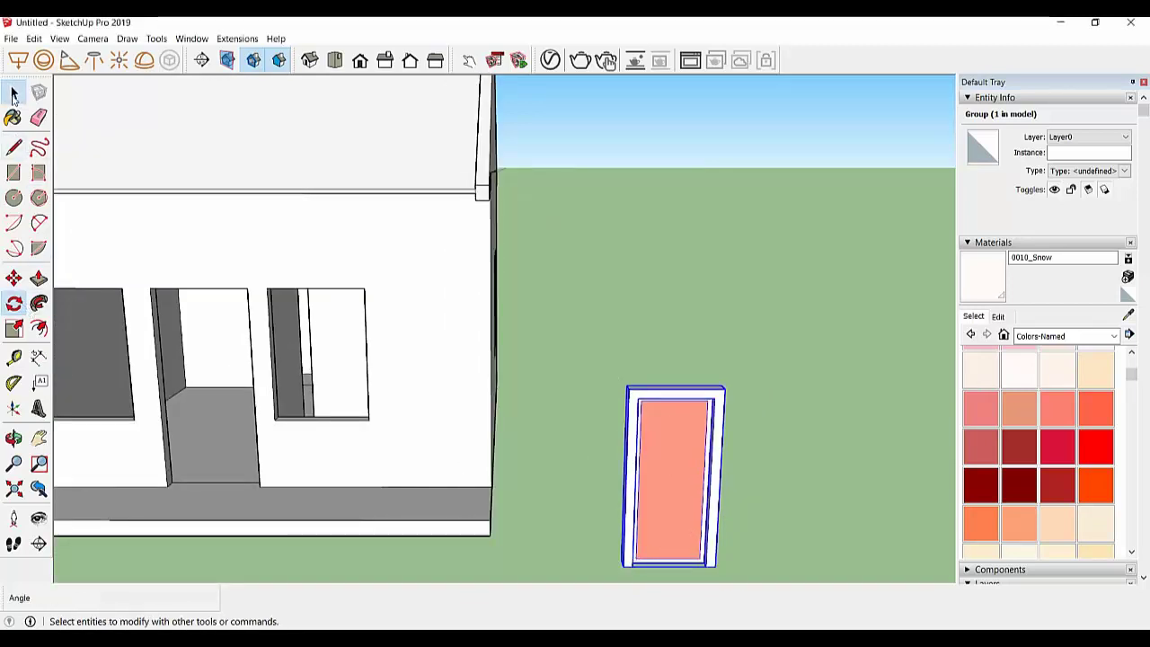
{"action": "double_click", "coordinate": [671, 464]}
{"action": "key", "text": "f"}
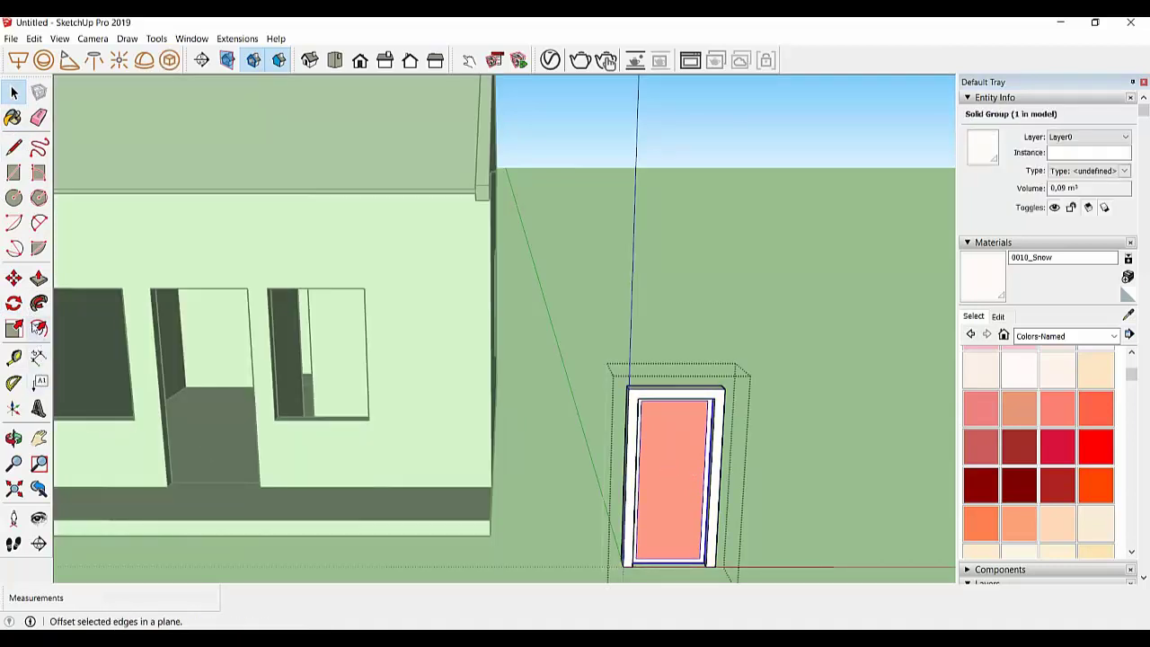
{"action": "left_click", "coordinate": [14, 304]}
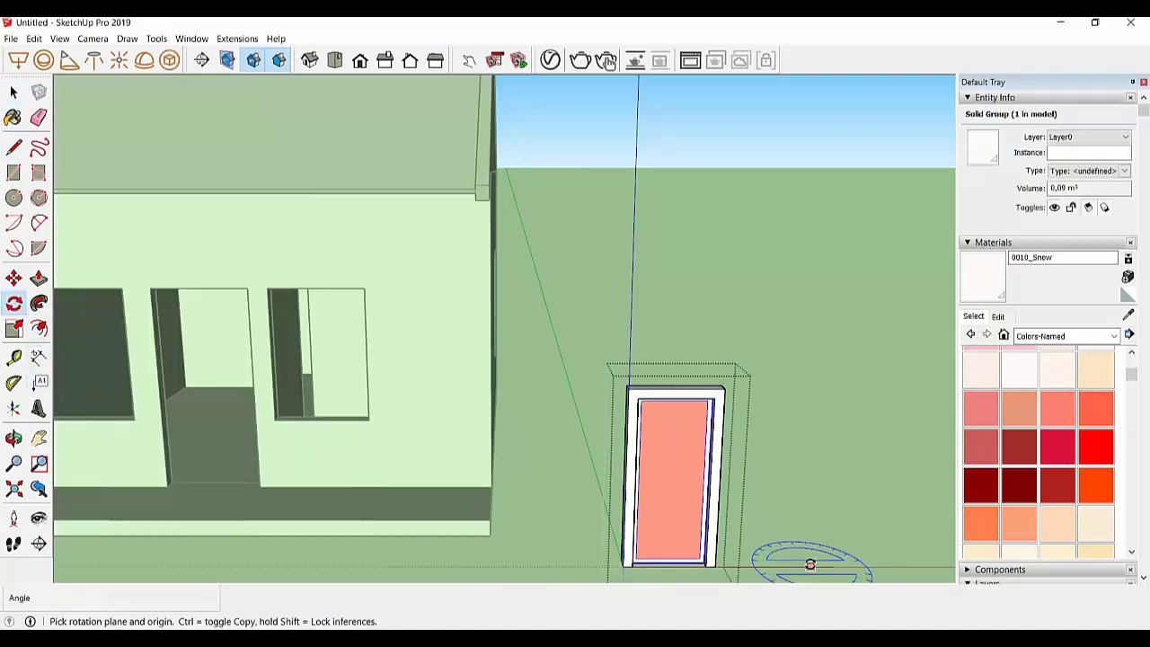
{"action": "left_click", "coordinate": [883, 568]}
{"action": "scroll", "coordinate": [883, 567], "scroll_direction": "down", "scroll_amount": 3}
{"action": "scroll", "coordinate": [889, 561], "scroll_direction": "down", "scroll_amount": 2}
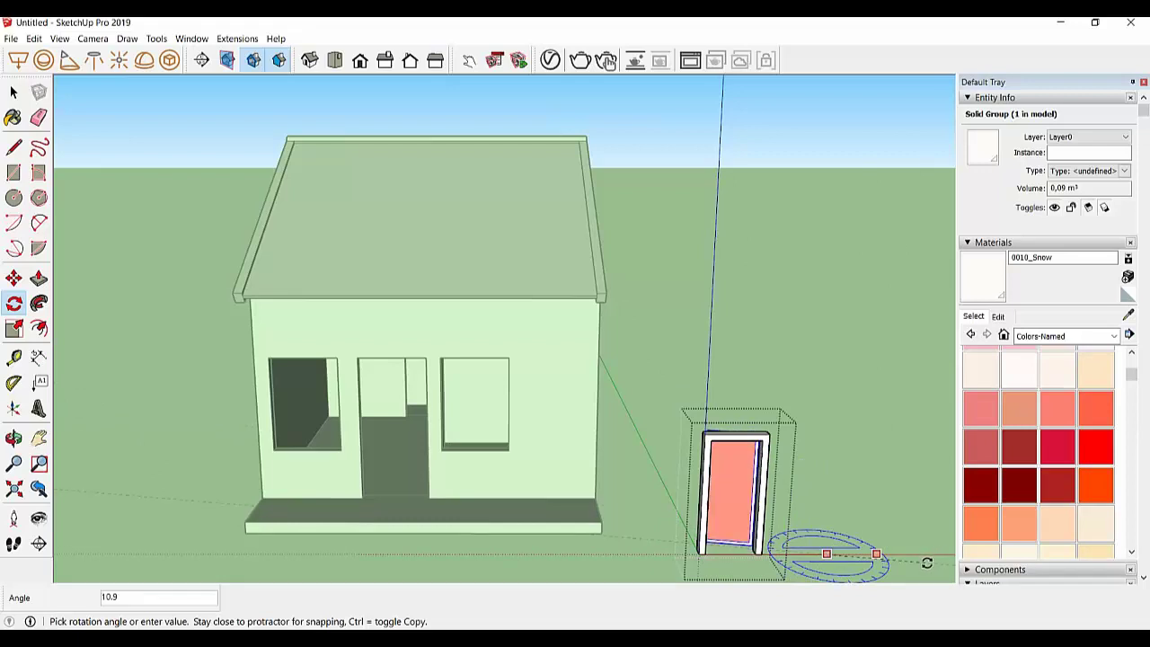
{"action": "key", "text": "Return"}
{"action": "scroll", "coordinate": [868, 547], "scroll_direction": "up", "scroll_amount": 2}
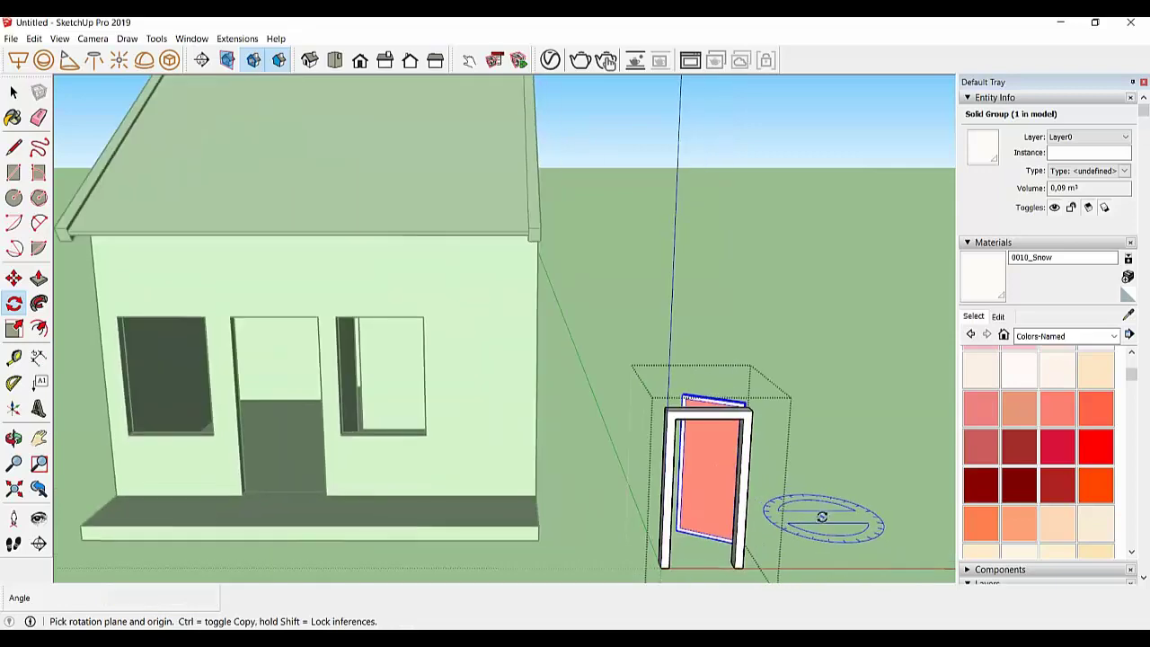
{"action": "mouse_move", "coordinate": [821, 513]}
{"action": "middle_mouse_down"}
{"action": "mouse_move", "coordinate": [539, 488]}
{"action": "mouse_move", "coordinate": [420, 501]}
{"action": "mouse_move", "coordinate": [412, 526]}
{"action": "mouse_move", "coordinate": [295, 531]}
{"action": "mouse_move", "coordinate": [711, 515]}
{"action": "mouse_move", "coordinate": [629, 536]}
{"action": "mouse_move", "coordinate": [479, 393]}
{"action": "middle_mouse_up"}
Move the door panel from its corner into the door frame and deselect
{"action": "key", "text": "m"}
{"action": "scroll", "coordinate": [411, 530], "scroll_direction": "up", "scroll_amount": 3}
{"action": "left_click", "coordinate": [405, 530]}
{"action": "left_click", "coordinate": [658, 543]}
{"action": "left_click", "coordinate": [13, 92]}
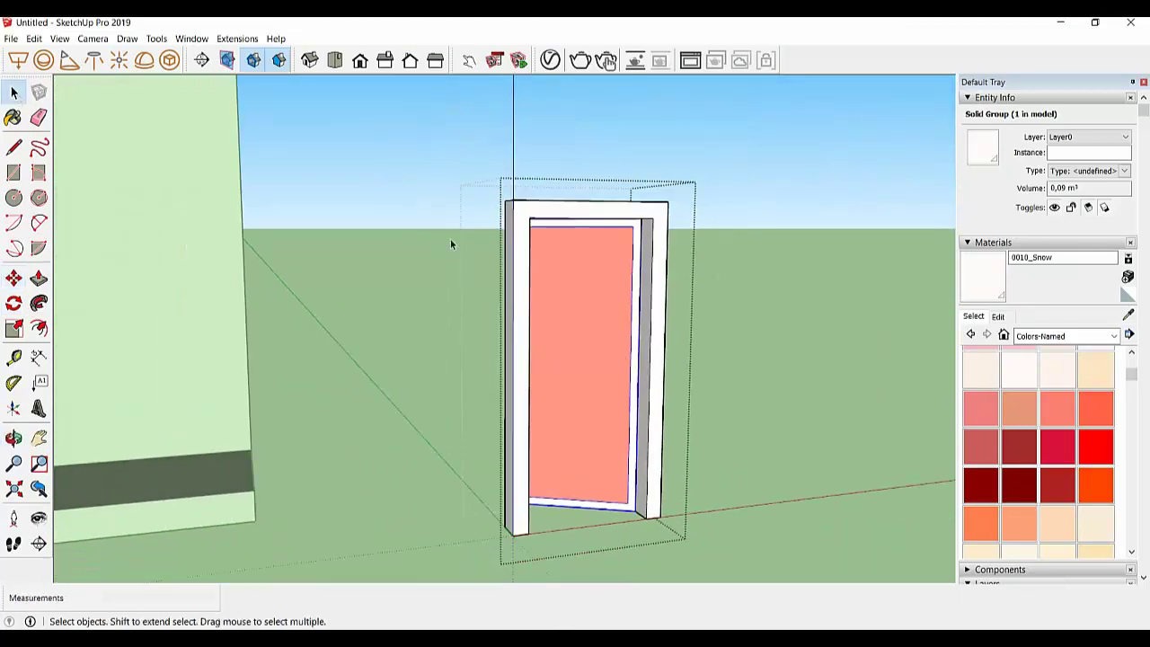
{"action": "left_click", "coordinate": [450, 239]}
Make the door group a component named 'pintu wc 1x2'
{"action": "right_click", "coordinate": [611, 337]}
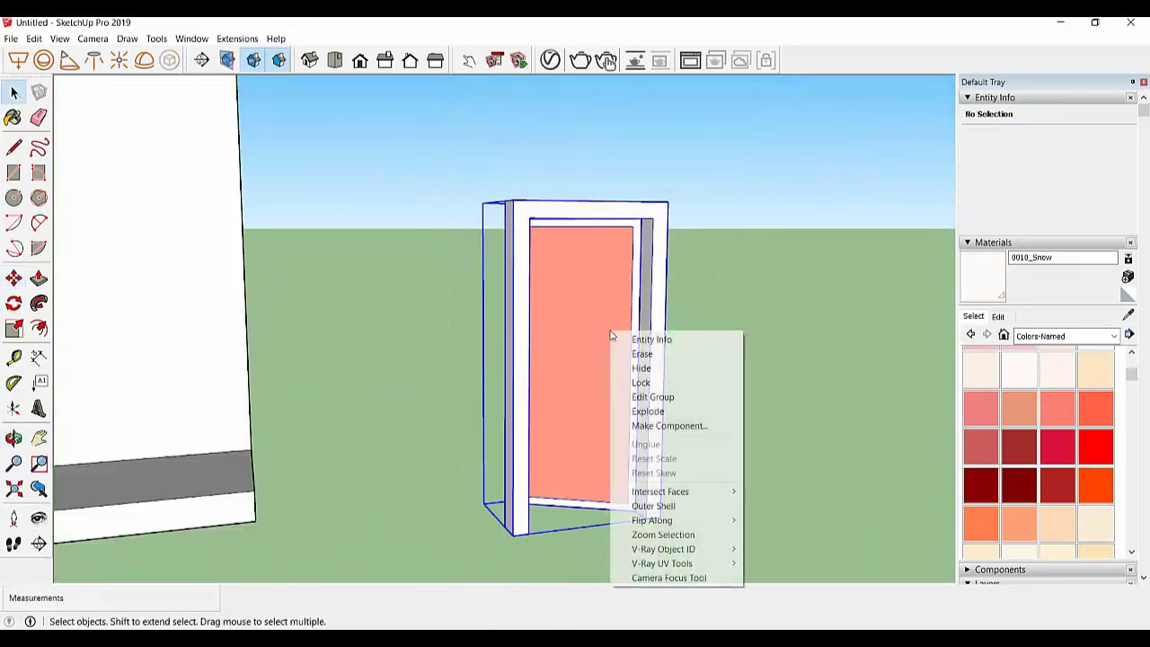
{"action": "left_click", "coordinate": [670, 426]}
{"action": "type", "text": "pintu wc 1x2"}
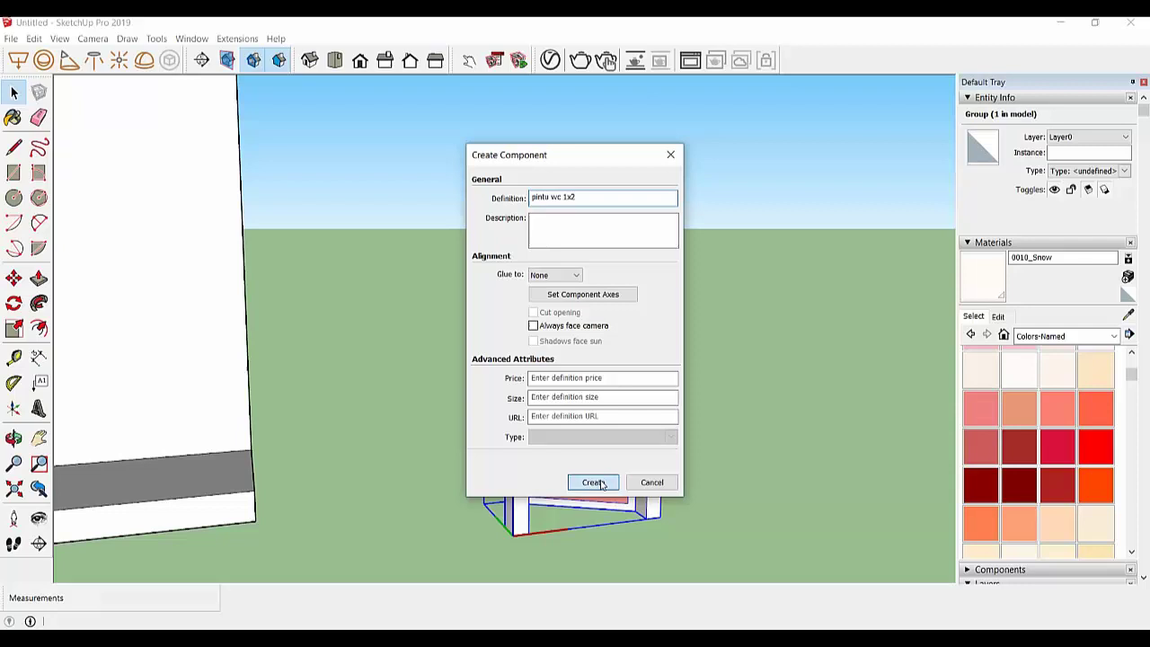
{"action": "left_click", "coordinate": [592, 483]}
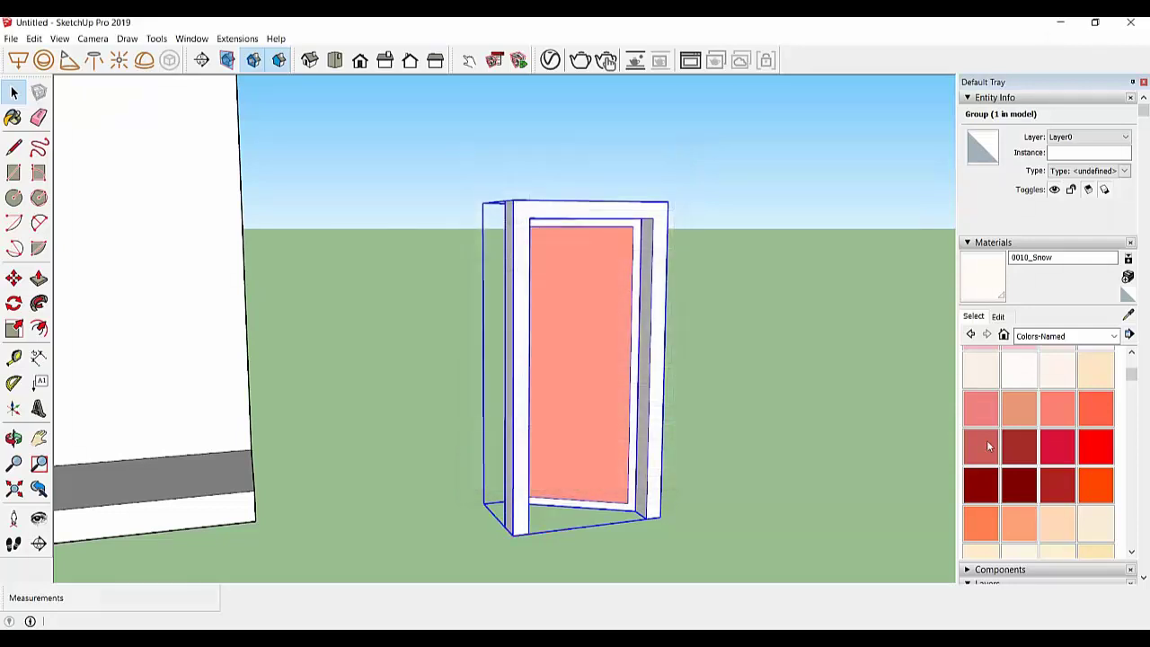
{"action": "scroll", "coordinate": [796, 419], "scroll_direction": "down", "scroll_amount": 2}
{"action": "middle_click_drag", "start_coordinate": [796, 426], "coordinate": [659, 442]}
Select the door component and start moving it from its corner toward the doorway
{"action": "right_click", "coordinate": [575, 444]}
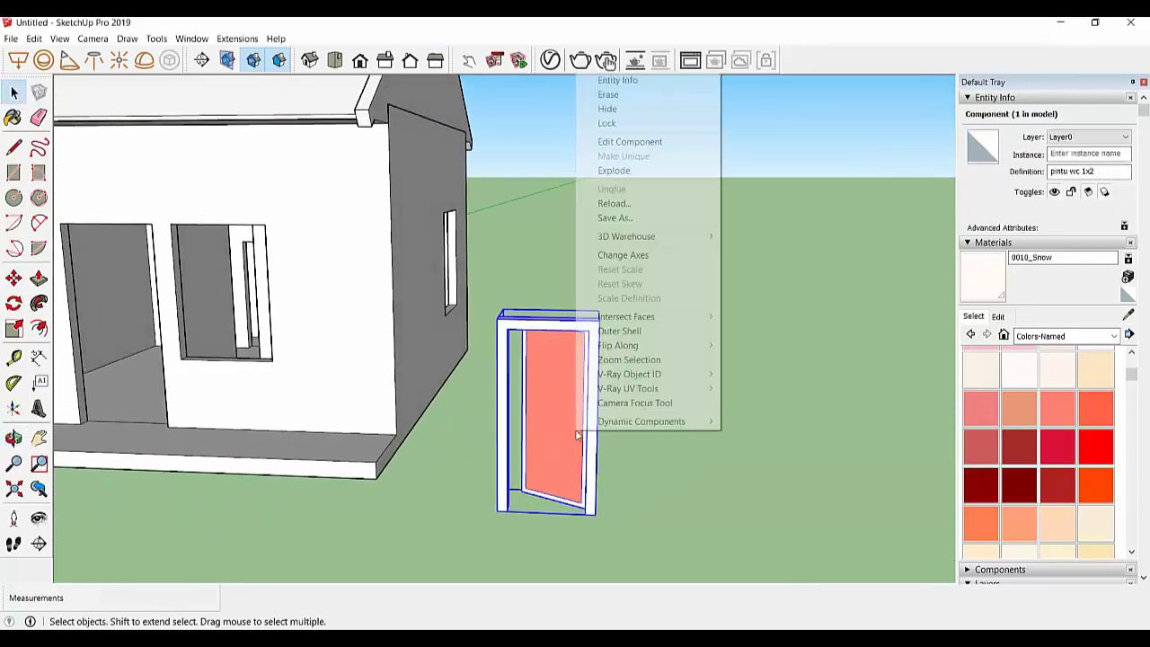
{"action": "left_click", "coordinate": [703, 519]}
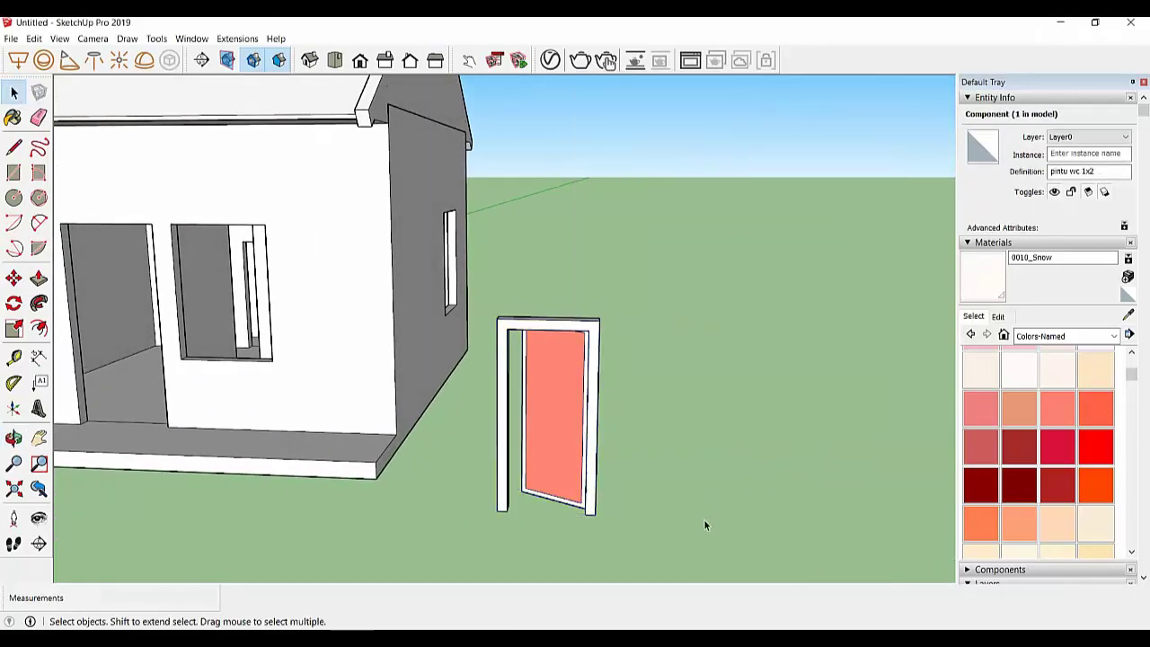
{"action": "middle_click_drag", "start_coordinate": [703, 519], "coordinate": [619, 454]}
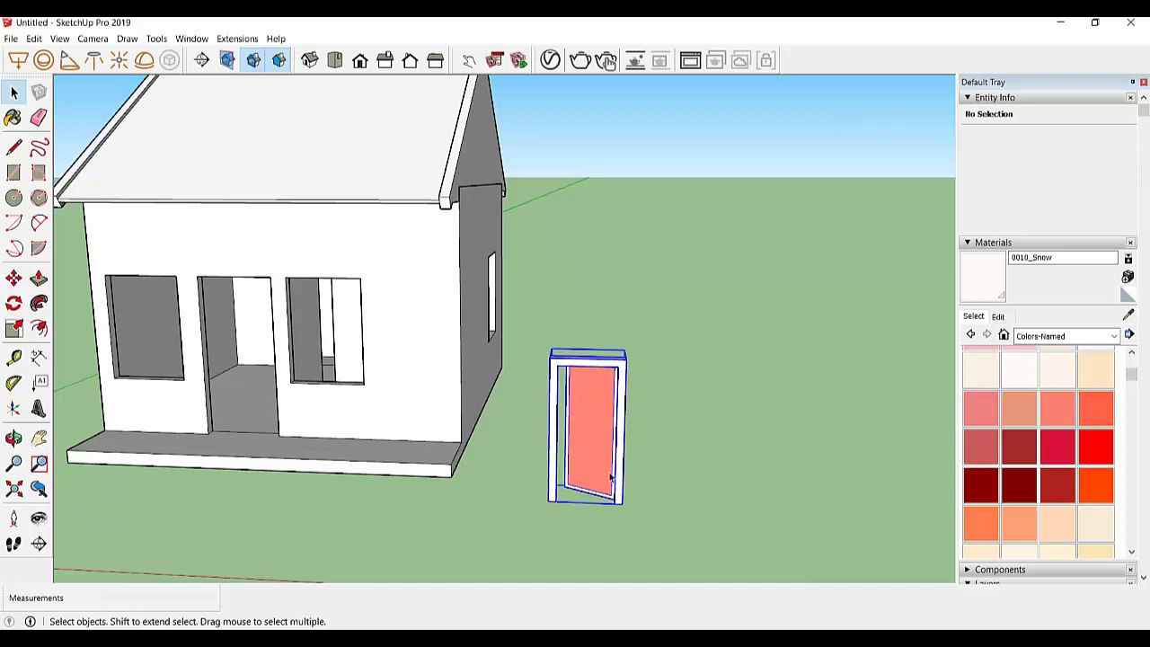
{"action": "left_click", "coordinate": [610, 478]}
{"action": "key", "text": "m"}
{"action": "left_click", "coordinate": [621, 503]}
Move the 'pintu wc 1x2' door into the front doorway corner, then orbit out to check the fit
{"action": "mouse_move", "coordinate": [372, 411]}
{"action": "middle_mouse_down"}
{"action": "mouse_move", "coordinate": [368, 390]}
{"action": "mouse_move", "coordinate": [310, 395]}
{"action": "middle_mouse_up"}
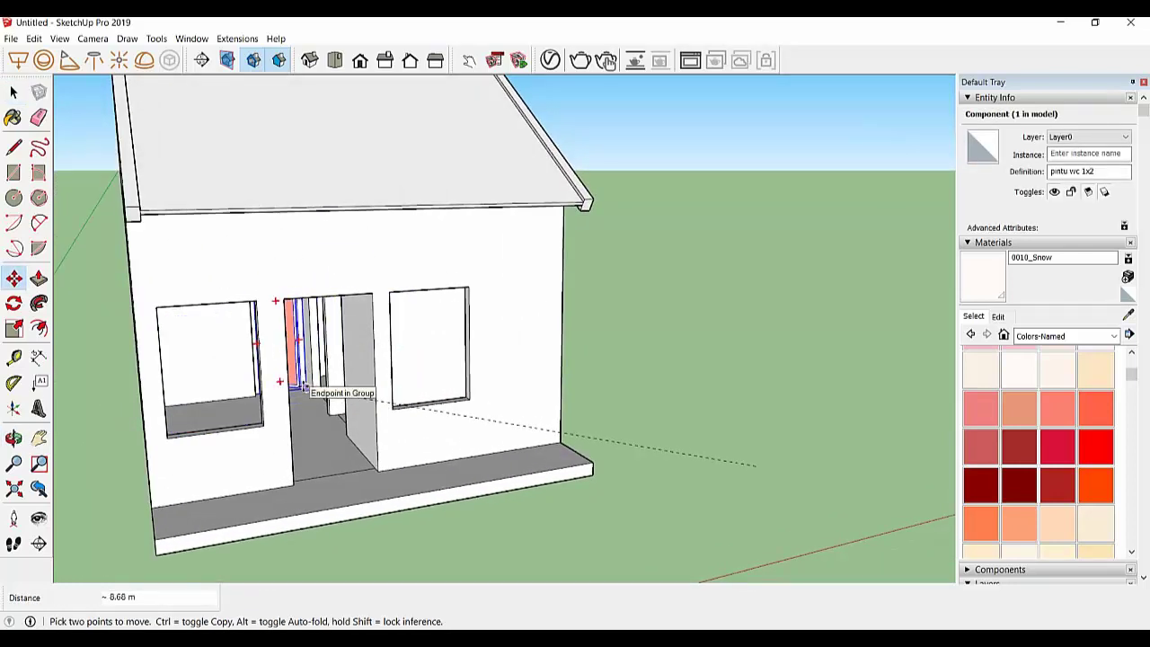
{"action": "scroll", "coordinate": [303, 388], "scroll_direction": "up", "scroll_amount": 2}
{"action": "scroll", "coordinate": [303, 389], "scroll_direction": "up", "scroll_amount": 2}
{"action": "middle_click_drag", "start_coordinate": [303, 388], "coordinate": [276, 400]}
{"action": "scroll", "coordinate": [212, 400], "scroll_direction": "up", "scroll_amount": 2}
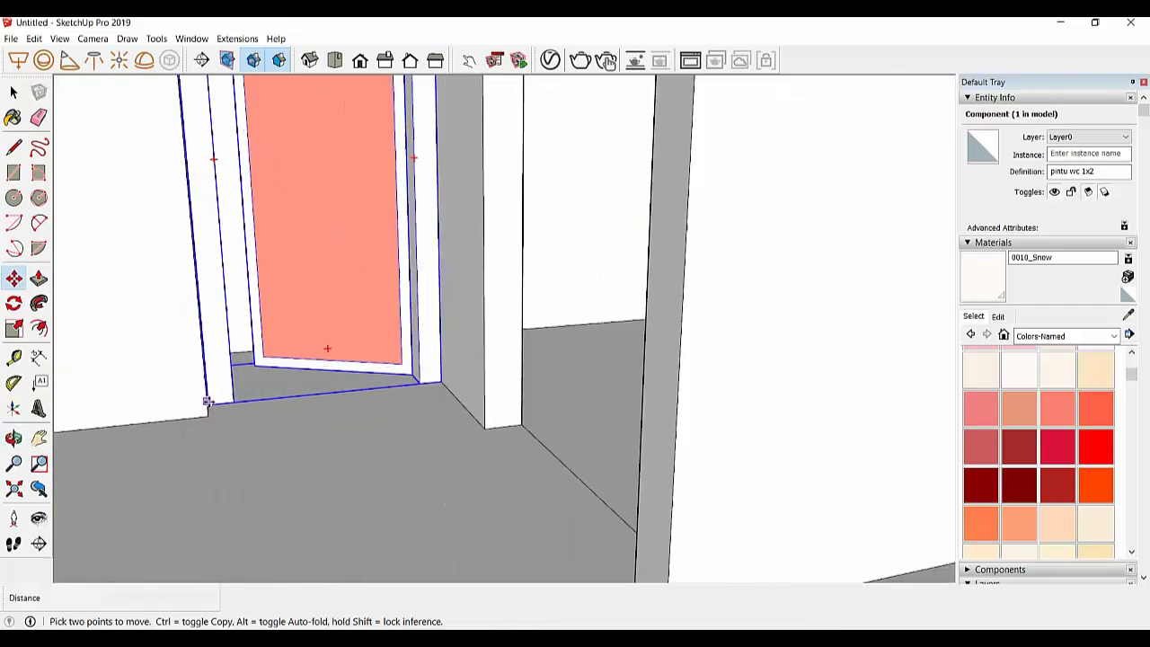
{"action": "scroll", "coordinate": [215, 407], "scroll_direction": "up", "scroll_amount": 2}
{"action": "scroll", "coordinate": [205, 400], "scroll_direction": "down", "scroll_amount": 2}
{"action": "scroll", "coordinate": [201, 411], "scroll_direction": "down", "scroll_amount": 2}
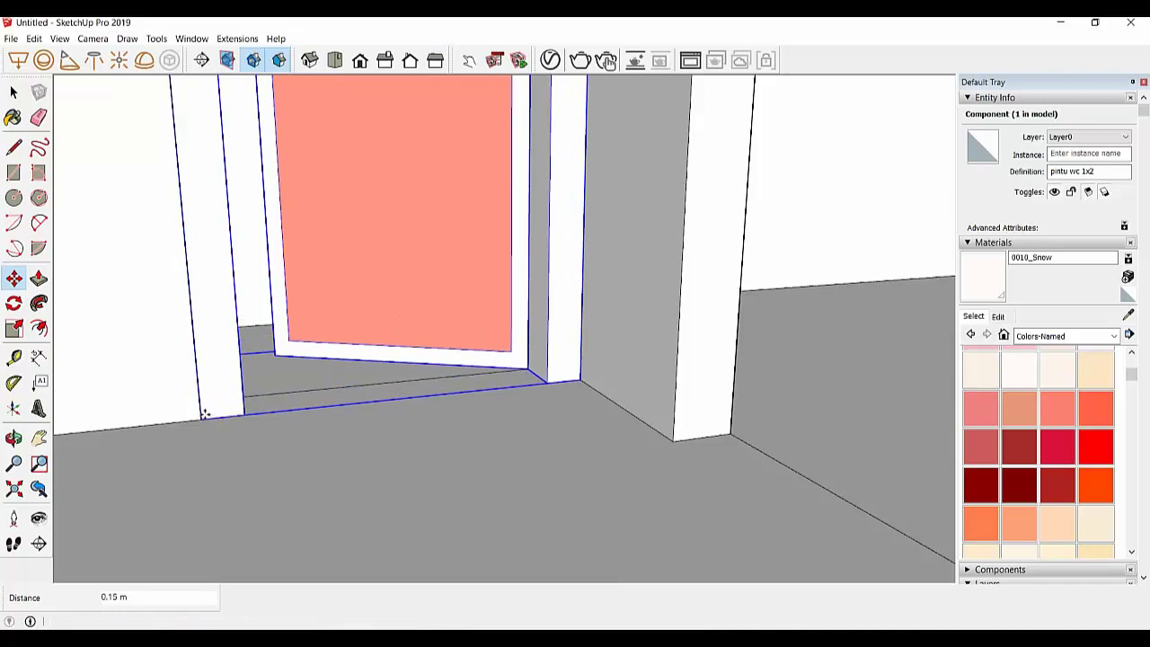
{"action": "mouse_move", "coordinate": [201, 411]}
{"action": "middle_mouse_down"}
{"action": "mouse_move", "coordinate": [278, 401]}
{"action": "mouse_move", "coordinate": [410, 441]}
{"action": "middle_mouse_up"}
{"action": "scroll", "coordinate": [278, 401], "scroll_direction": "down", "scroll_amount": 5}
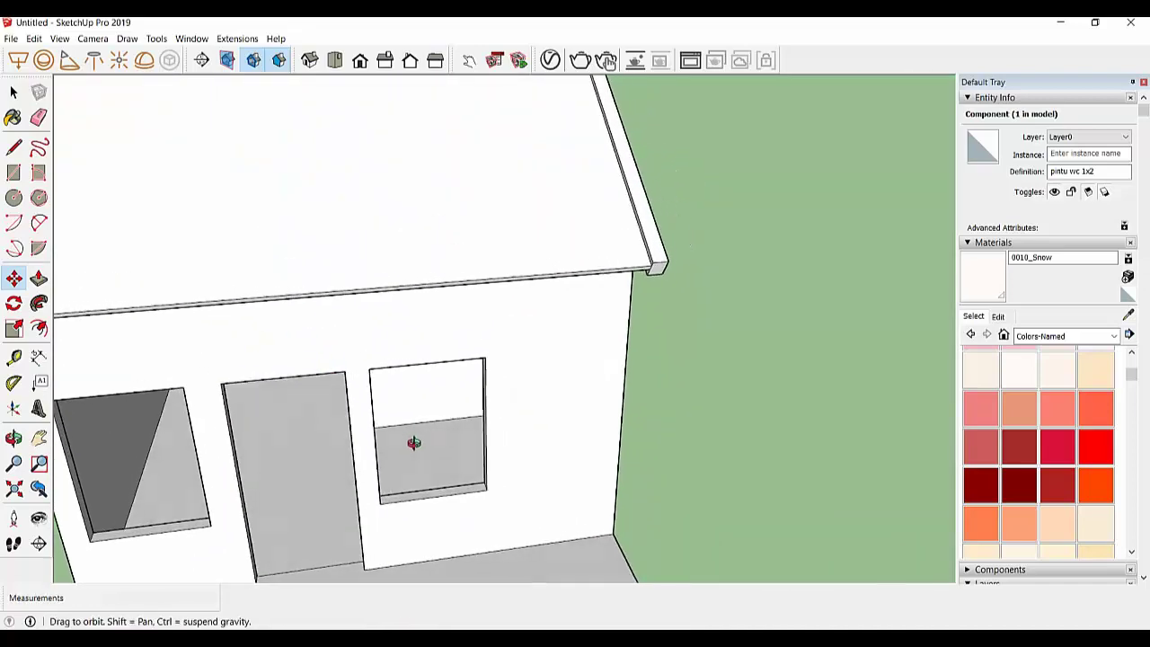
{"action": "scroll", "coordinate": [472, 375], "scroll_direction": "down", "scroll_amount": 2}
{"action": "mouse_move", "coordinate": [473, 375]}
{"action": "middle_mouse_down"}
{"action": "mouse_move", "coordinate": [688, 333]}
{"action": "mouse_move", "coordinate": [420, 358]}
{"action": "mouse_move", "coordinate": [488, 264]}
{"action": "middle_mouse_up"}
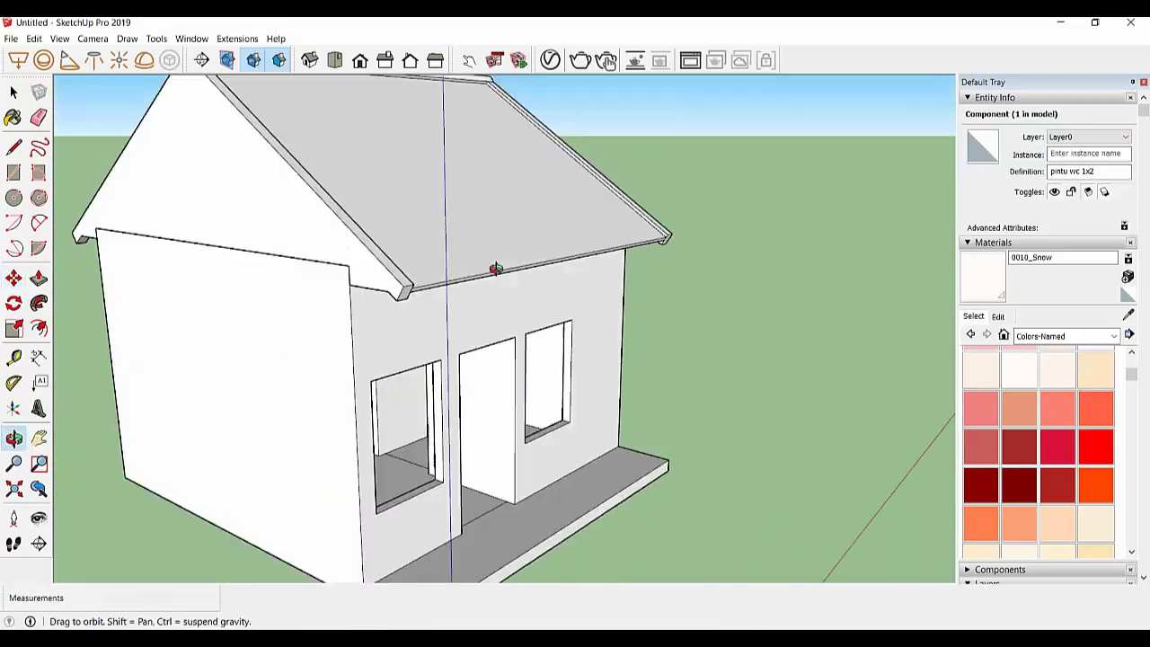
{"action": "scroll", "coordinate": [161, 195], "scroll_direction": "up", "scroll_amount": 3}
Triple-click to select the whole roof and make it a group
{"action": "left_click", "coordinate": [10, 91]}
{"action": "left_click", "coordinate": [410, 249]}
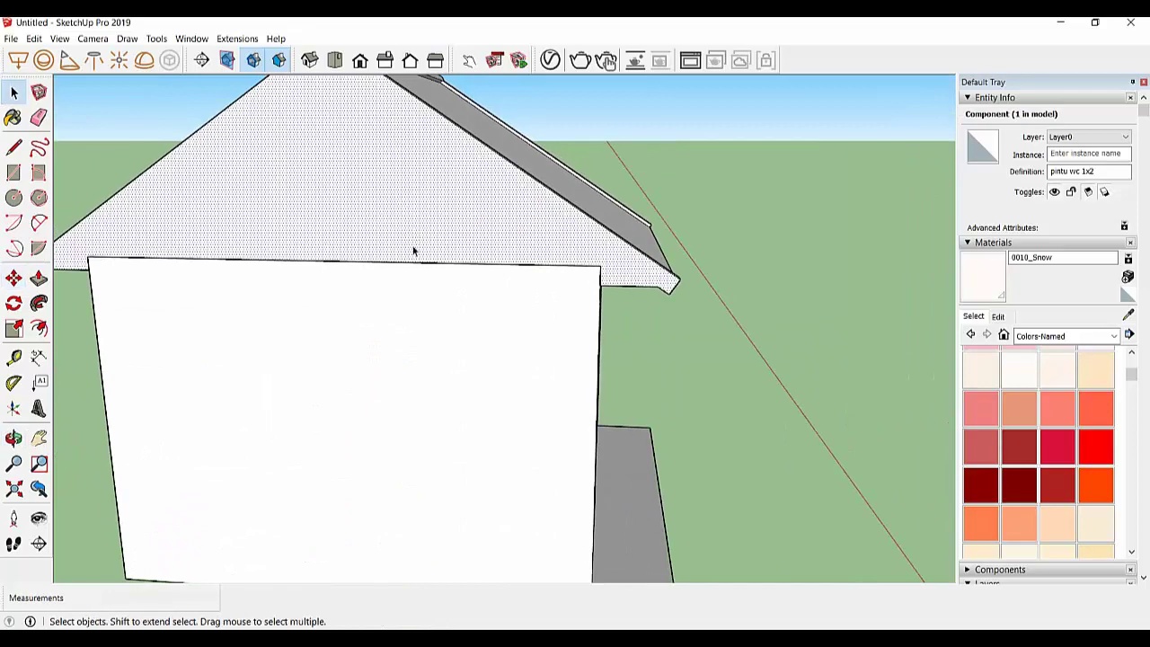
{"action": "scroll", "coordinate": [514, 273], "scroll_direction": "down", "scroll_amount": 3}
{"action": "middle_click_drag", "start_coordinate": [514, 273], "coordinate": [363, 220]}
{"action": "triple_click", "coordinate": [380, 199]}
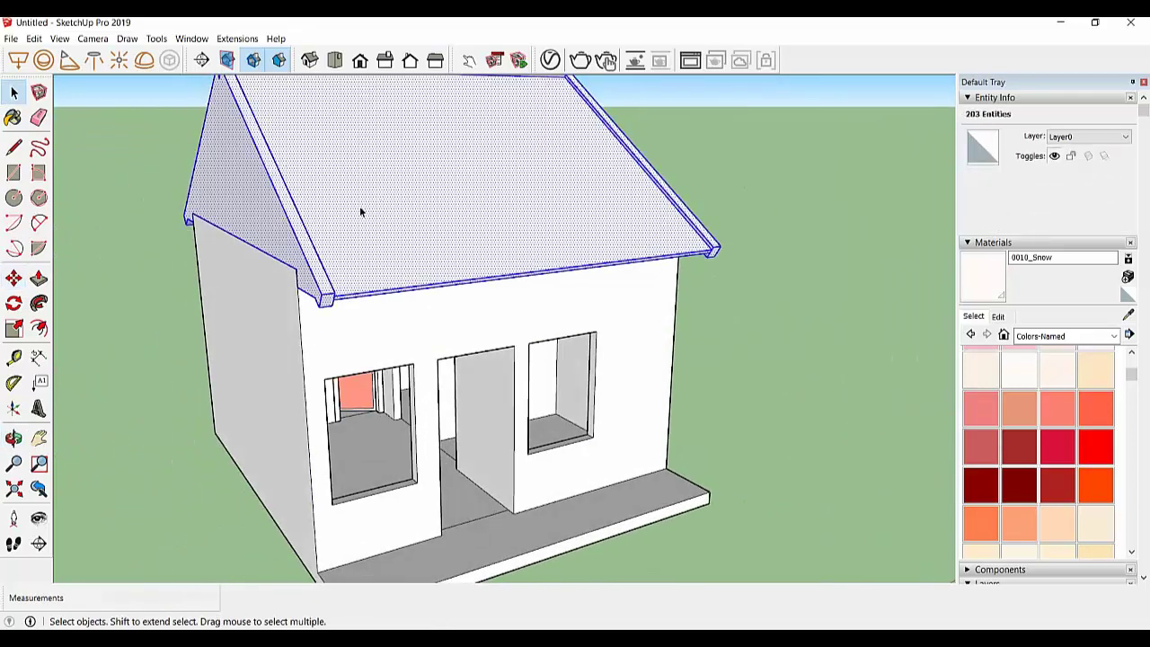
{"action": "right_click", "coordinate": [370, 205]}
{"action": "left_click", "coordinate": [416, 318]}
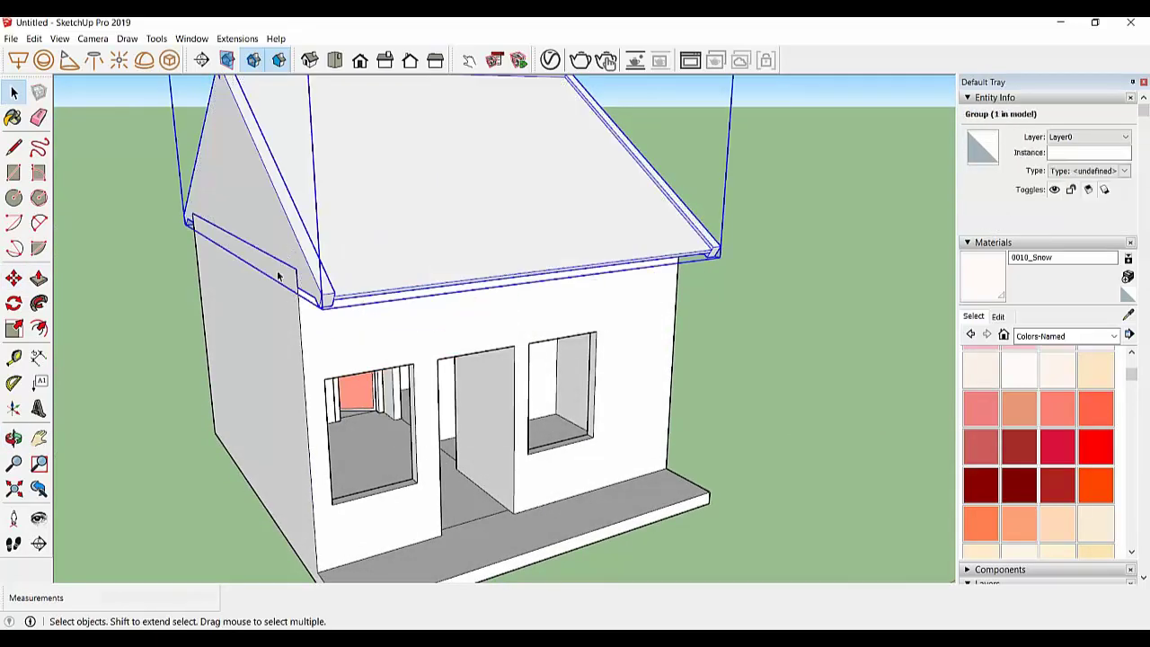
Explode the walls group into loose geometry
{"action": "left_click", "coordinate": [267, 327], "text": "ctrl"}
{"action": "right_click", "coordinate": [267, 327]}
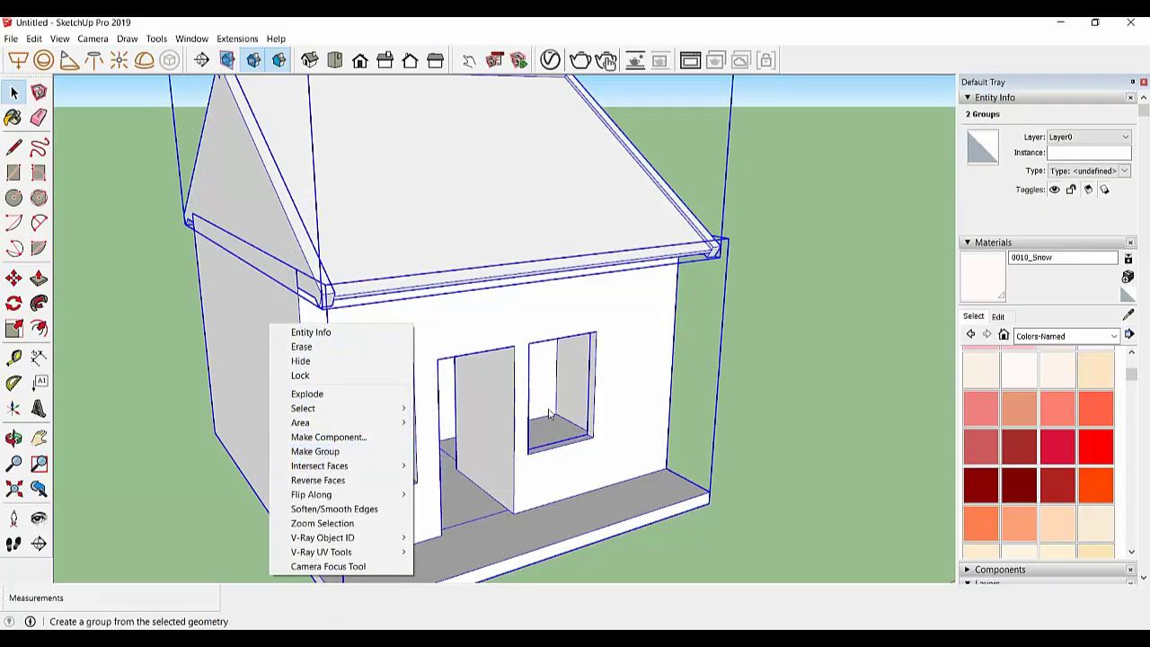
{"action": "mouse_move", "coordinate": [549, 412]}
{"action": "middle_mouse_down"}
{"action": "mouse_move", "coordinate": [615, 348]}
{"action": "mouse_move", "coordinate": [449, 324]}
{"action": "mouse_move", "coordinate": [342, 250]}
{"action": "middle_mouse_up"}
{"action": "scroll", "coordinate": [403, 160], "scroll_direction": "up", "scroll_amount": 3}
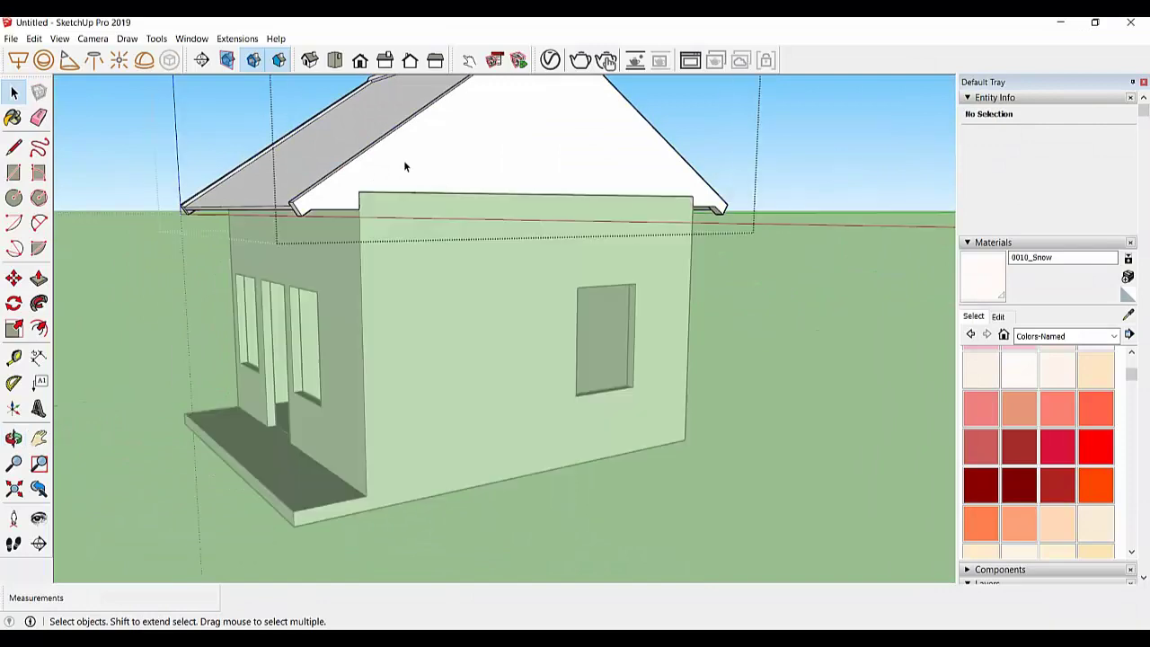
{"action": "left_click", "coordinate": [409, 185]}
{"action": "middle_click_drag", "start_coordinate": [409, 195], "coordinate": [339, 243]}
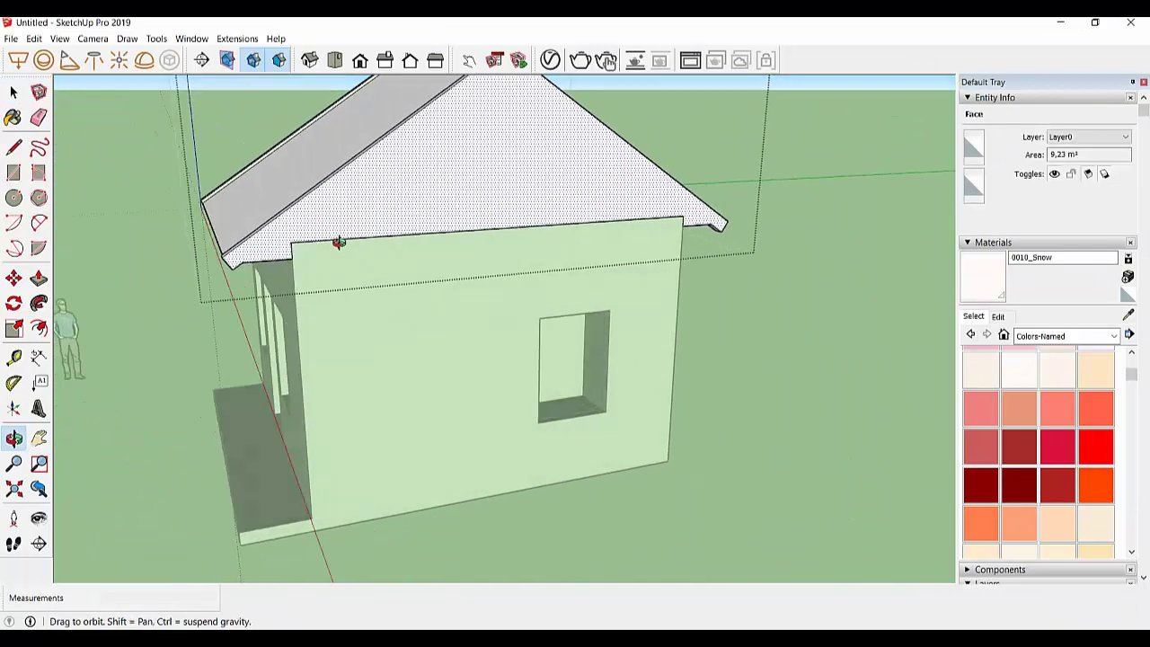
{"action": "left_click", "coordinate": [823, 454]}
{"action": "mouse_move", "coordinate": [823, 453]}
{"action": "middle_mouse_down"}
{"action": "mouse_move", "coordinate": [529, 387]}
{"action": "mouse_move", "coordinate": [824, 357]}
{"action": "mouse_move", "coordinate": [513, 341]}
{"action": "mouse_move", "coordinate": [827, 336]}
{"action": "mouse_move", "coordinate": [634, 297]}
{"action": "mouse_move", "coordinate": [629, 326]}
{"action": "mouse_move", "coordinate": [204, 282]}
{"action": "middle_mouse_up"}
{"action": "right_click", "coordinate": [408, 277]}
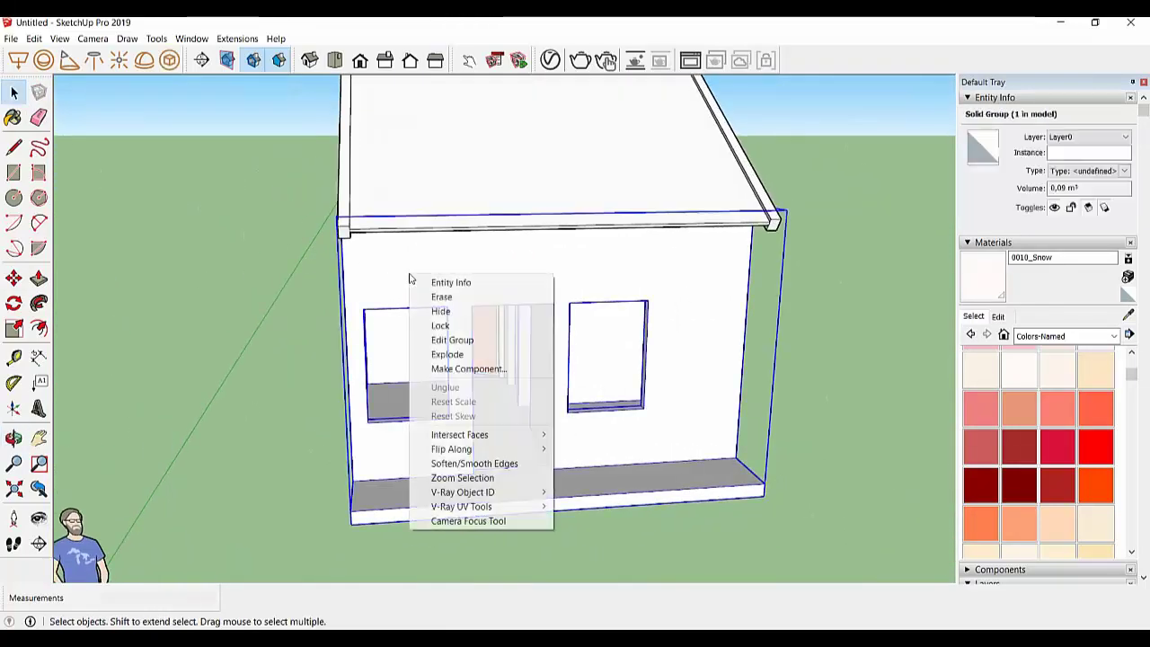
{"action": "left_click", "coordinate": [447, 354]}
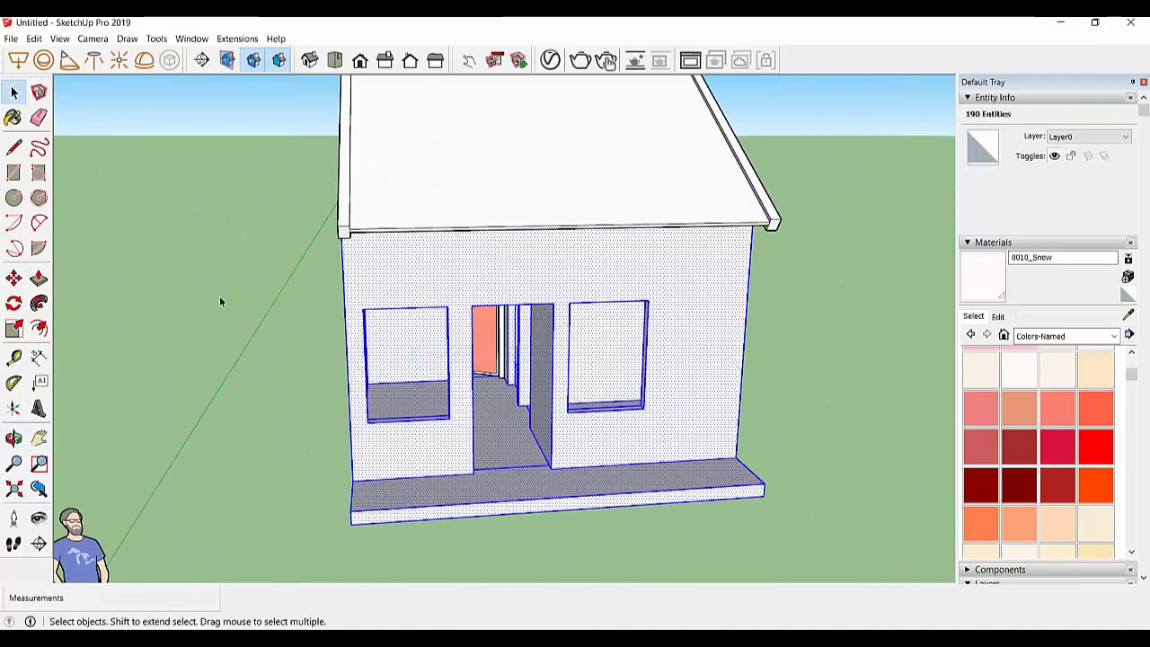
Explode the roof group as well
{"action": "left_click", "coordinate": [219, 301]}
{"action": "mouse_move", "coordinate": [219, 301]}
{"action": "middle_mouse_down"}
{"action": "mouse_move", "coordinate": [257, 321]}
{"action": "mouse_move", "coordinate": [471, 195]}
{"action": "middle_mouse_up"}
{"action": "left_click", "coordinate": [463, 189]}
{"action": "right_click", "coordinate": [461, 186]}
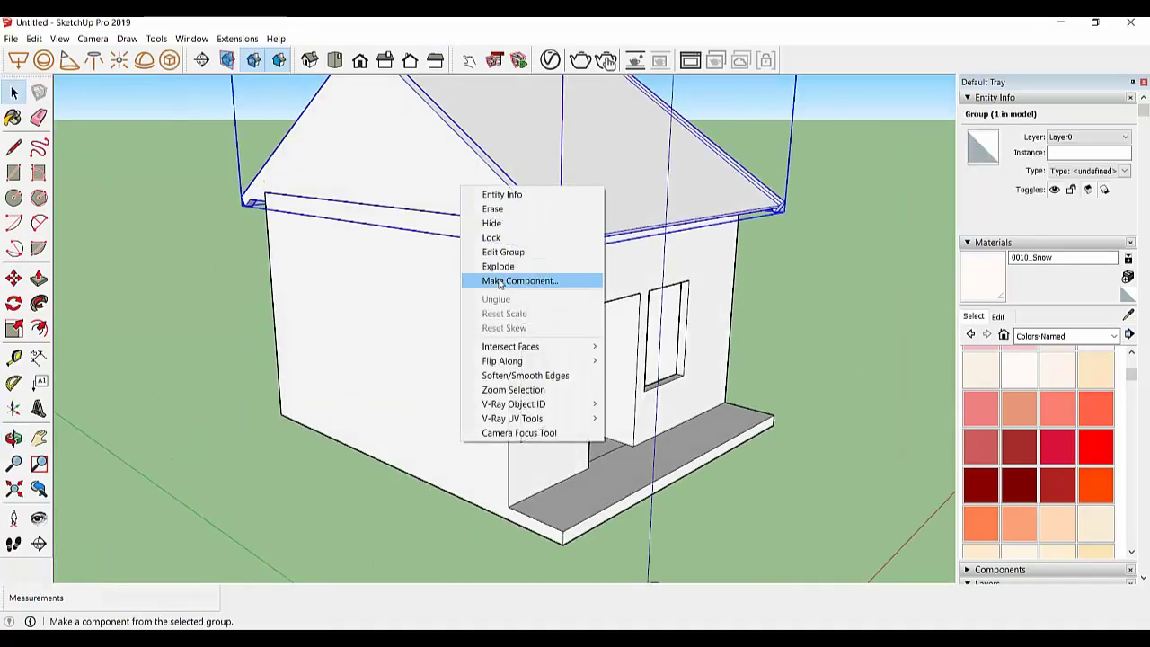
{"action": "left_click", "coordinate": [499, 266]}
Erase the seam edge between the side wall and the gable with the Eraser
{"action": "mouse_move", "coordinate": [501, 269]}
{"action": "middle_mouse_down"}
{"action": "mouse_move", "coordinate": [503, 257]}
{"action": "mouse_move", "coordinate": [359, 287]}
{"action": "middle_mouse_up"}
{"action": "left_click", "coordinate": [148, 306]}
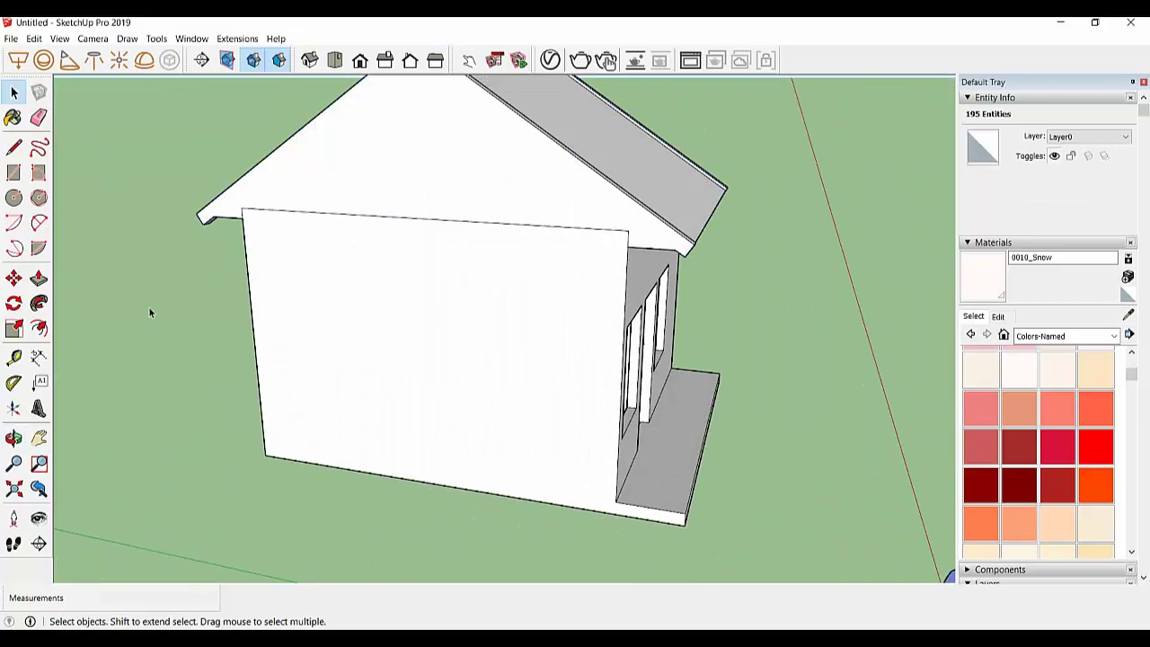
{"action": "left_click", "coordinate": [39, 118]}
{"action": "left_click", "coordinate": [360, 208]}
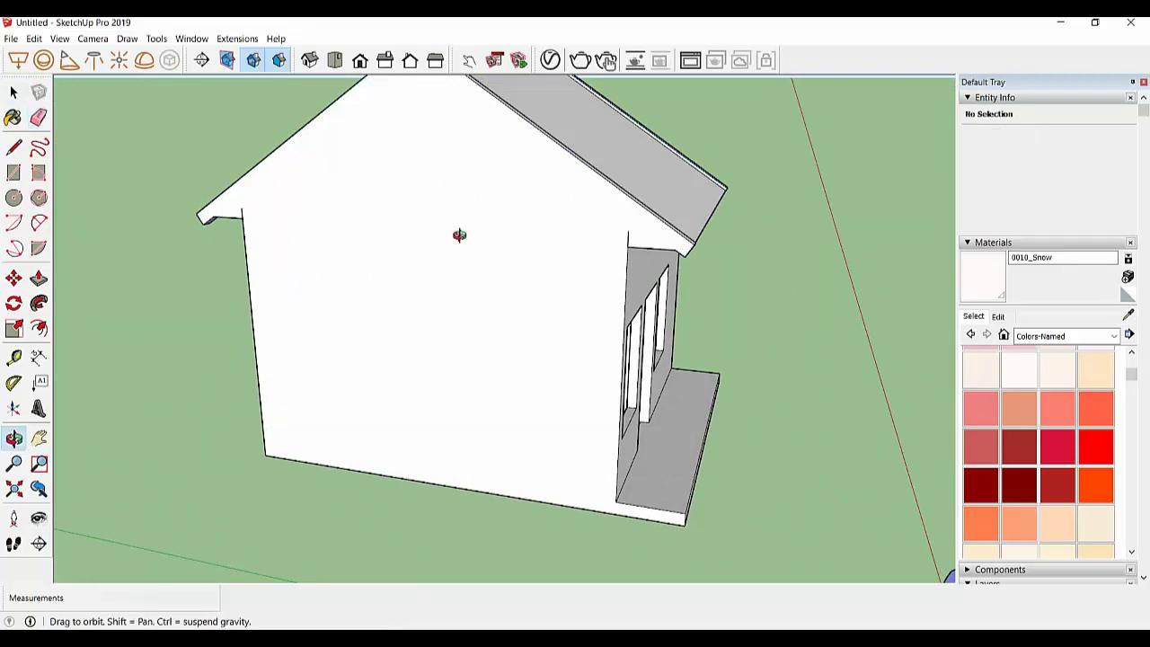
Orbit to the opposite gable end and erase its wall-to-gable seam line
{"action": "middle_click_drag", "start_coordinate": [459, 236], "coordinate": [146, 134]}
{"action": "key", "text": "o"}
{"action": "middle_click_drag", "start_coordinate": [339, 196], "coordinate": [341, 99]}
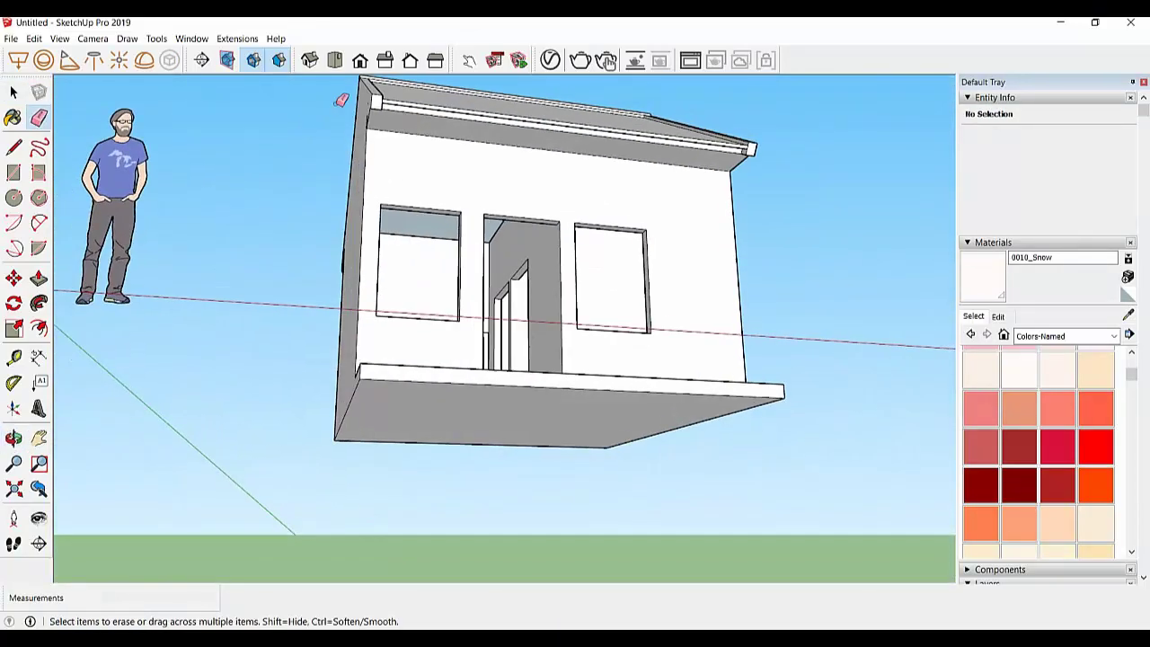
{"action": "mouse_move", "coordinate": [370, 158]}
{"action": "middle_mouse_down"}
{"action": "mouse_move", "coordinate": [534, 307]}
{"action": "mouse_move", "coordinate": [685, 367]}
{"action": "mouse_move", "coordinate": [449, 275]}
{"action": "mouse_move", "coordinate": [516, 277]}
{"action": "mouse_move", "coordinate": [546, 262]}
{"action": "middle_mouse_up"}
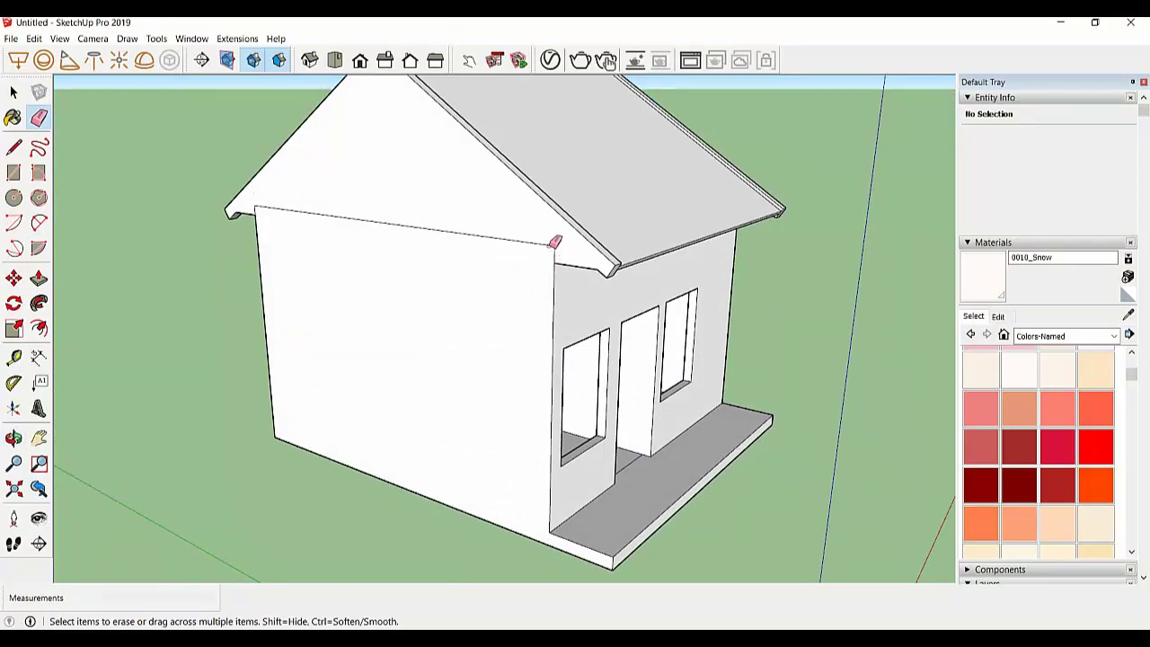
{"action": "left_click_drag", "start_coordinate": [563, 251], "coordinate": [262, 192]}
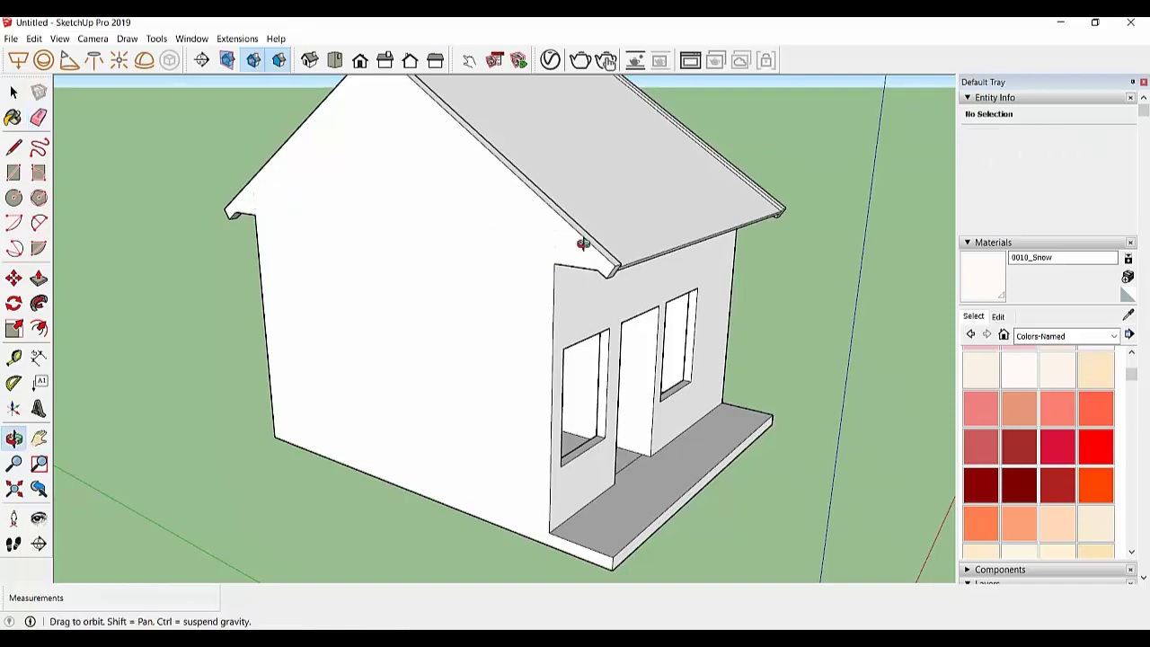
{"action": "mouse_move", "coordinate": [259, 203]}
{"action": "middle_mouse_down"}
{"action": "mouse_move", "coordinate": [476, 153]}
{"action": "mouse_move", "coordinate": [319, 158]}
{"action": "middle_mouse_up"}
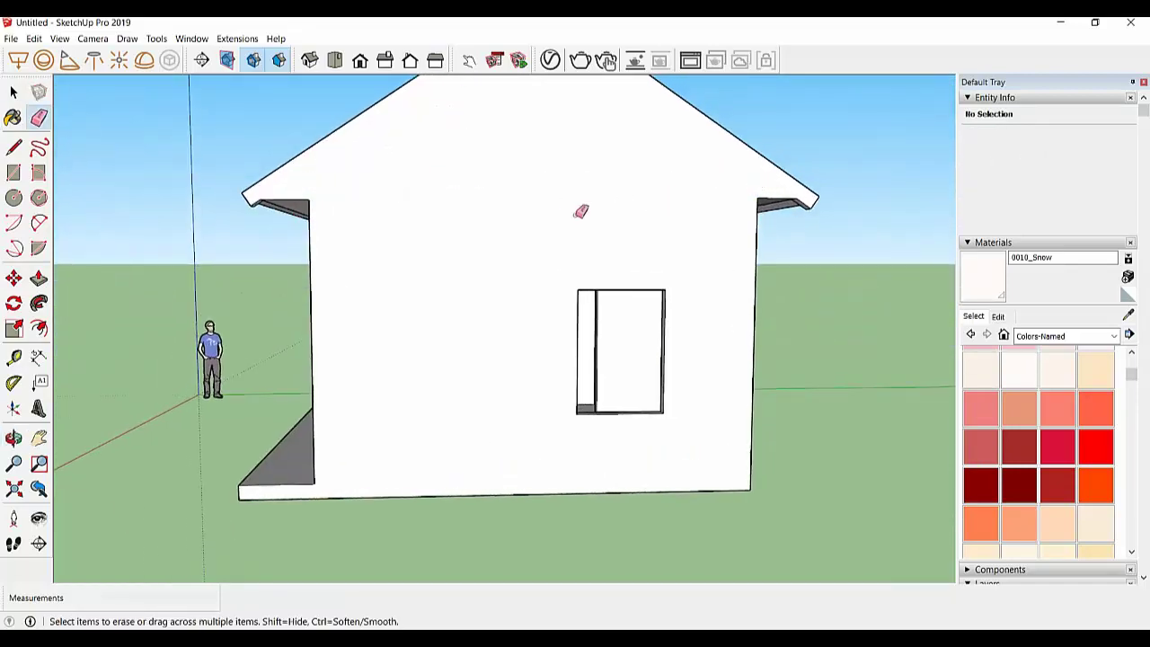
Orbit around to inspect the house, then scroll the Materials swatches down to the greens
{"action": "mouse_move", "coordinate": [580, 212]}
{"action": "middle_mouse_down"}
{"action": "mouse_move", "coordinate": [659, 210]}
{"action": "mouse_move", "coordinate": [646, 362]}
{"action": "middle_mouse_up"}
{"action": "middle_click_drag", "start_coordinate": [565, 352], "coordinate": [575, 314]}
{"action": "scroll", "coordinate": [225, 172], "scroll_direction": "down", "scroll_amount": 2}
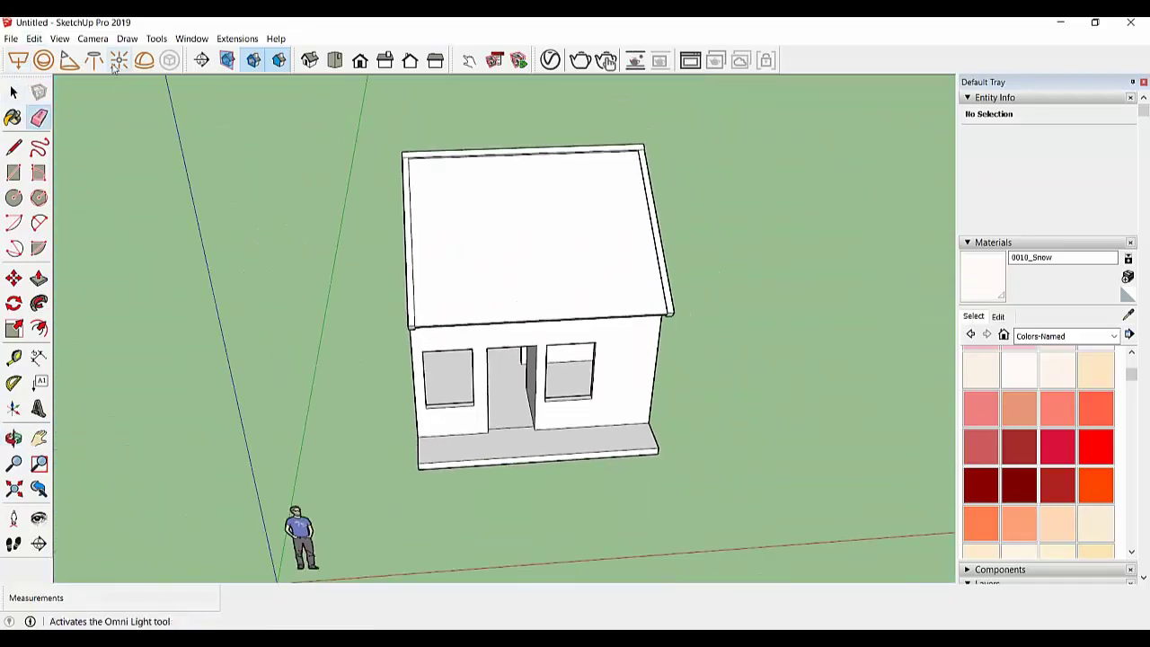
{"action": "middle_click_drag", "start_coordinate": [478, 290], "coordinate": [279, 141]}
{"action": "mouse_move", "coordinate": [446, 247]}
{"action": "middle_mouse_down"}
{"action": "mouse_move", "coordinate": [506, 246]}
{"action": "mouse_move", "coordinate": [516, 224]}
{"action": "middle_mouse_up"}
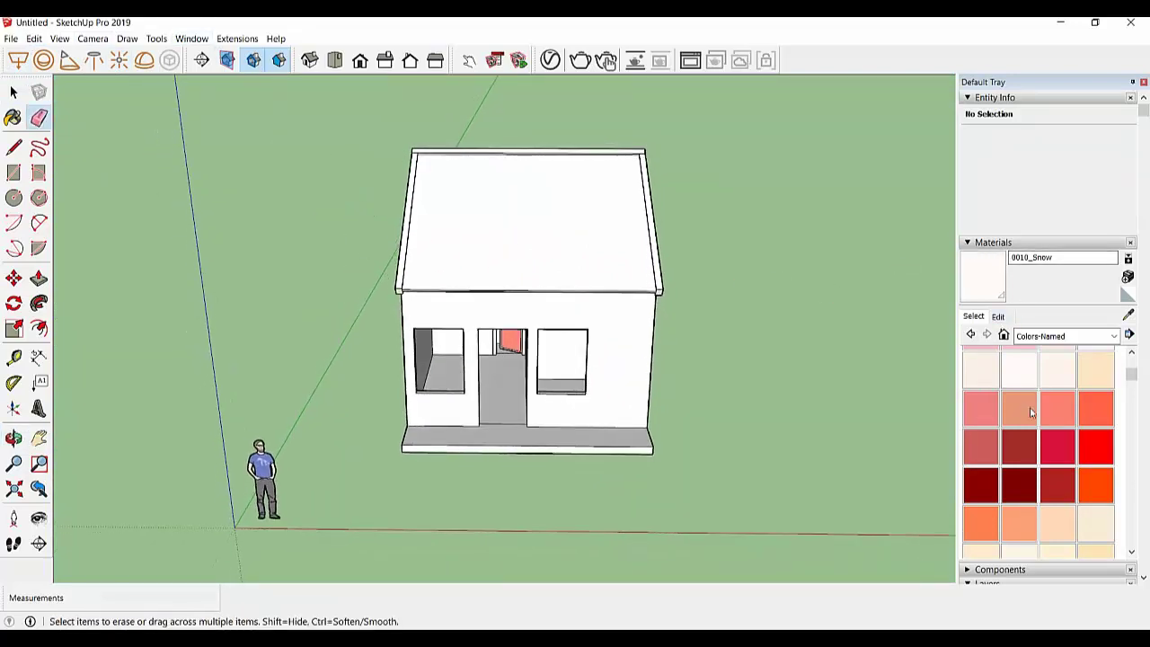
{"action": "scroll", "coordinate": [1042, 427], "scroll_direction": "down", "scroll_amount": 1}
{"action": "scroll", "coordinate": [1039, 442], "scroll_direction": "down", "scroll_amount": 2}
{"action": "scroll", "coordinate": [1029, 488], "scroll_direction": "down", "scroll_amount": 1}
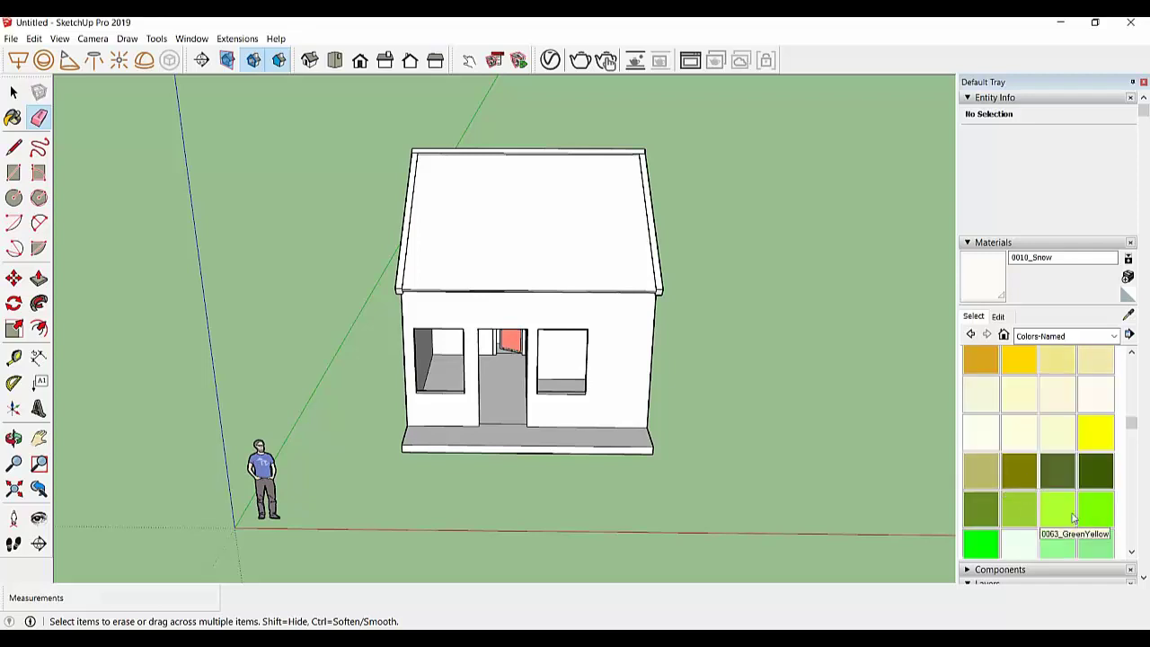
Try GreenYellow, YellowGreen and OliveDrab on the front wall
{"action": "left_click", "coordinate": [1073, 517]}
{"action": "left_click", "coordinate": [620, 344]}
{"action": "mouse_move", "coordinate": [611, 343]}
{"action": "middle_mouse_down"}
{"action": "mouse_move", "coordinate": [683, 323]}
{"action": "mouse_move", "coordinate": [341, 275]}
{"action": "mouse_move", "coordinate": [359, 270]}
{"action": "middle_mouse_up"}
{"action": "left_click", "coordinate": [1018, 509]}
{"action": "left_click", "coordinate": [638, 332]}
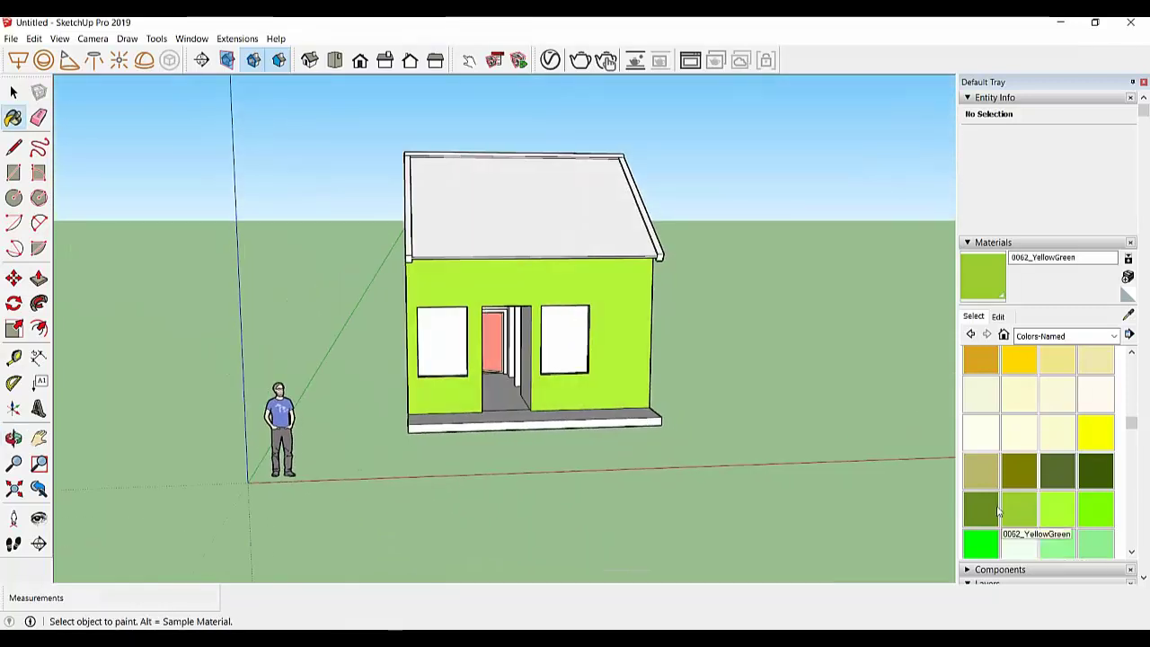
{"action": "left_click", "coordinate": [997, 510]}
{"action": "left_click", "coordinate": [643, 324]}
Paint the front, side and windowed walls 0057_DarkKhaki
{"action": "left_click", "coordinate": [980, 470]}
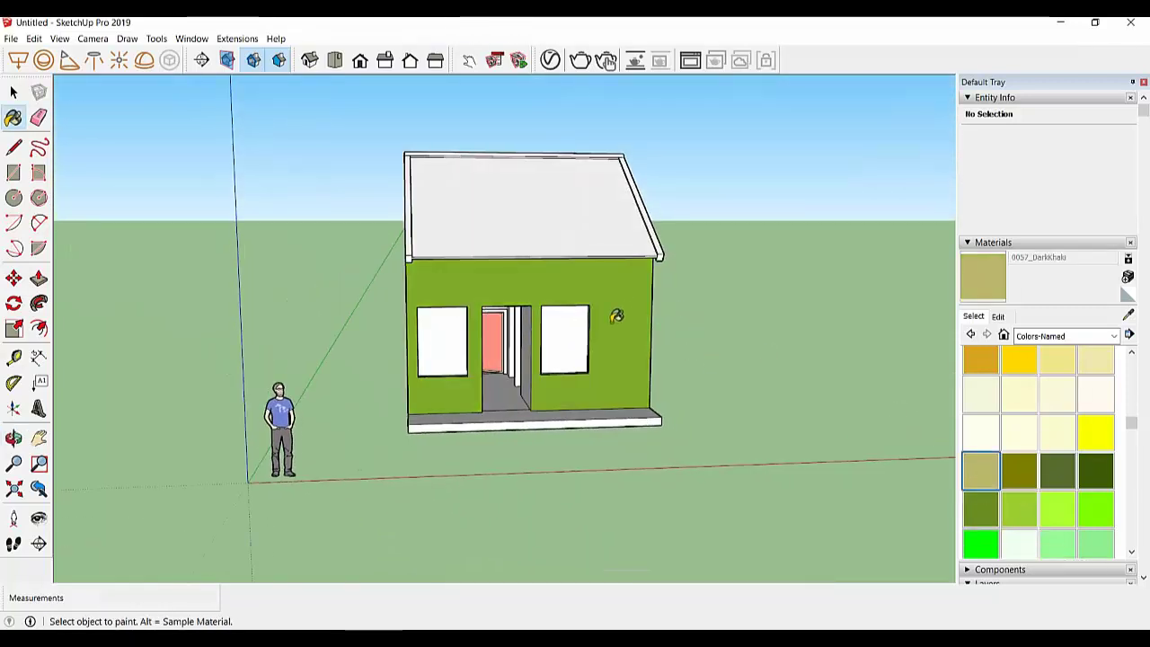
{"action": "left_click", "coordinate": [616, 319]}
{"action": "mouse_move", "coordinate": [617, 319]}
{"action": "middle_mouse_down"}
{"action": "mouse_move", "coordinate": [477, 329]}
{"action": "mouse_move", "coordinate": [593, 342]}
{"action": "mouse_move", "coordinate": [501, 350]}
{"action": "middle_mouse_up"}
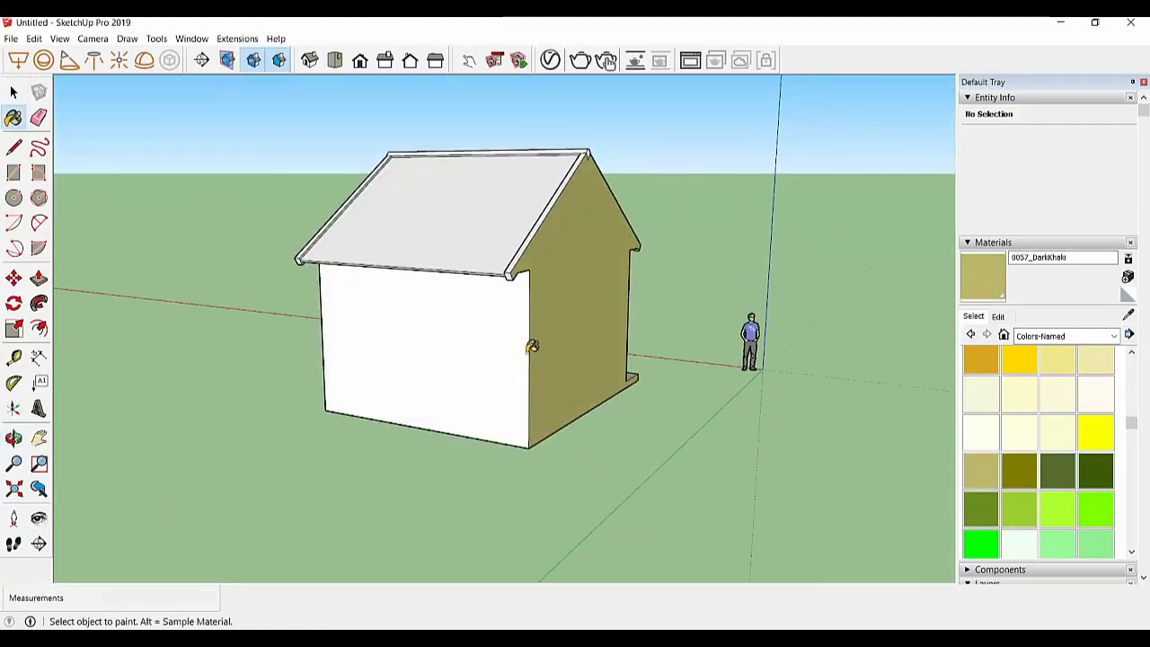
{"action": "left_click", "coordinate": [501, 350]}
{"action": "middle_click_drag", "start_coordinate": [362, 351], "coordinate": [940, 354]}
{"action": "left_click", "coordinate": [512, 288]}
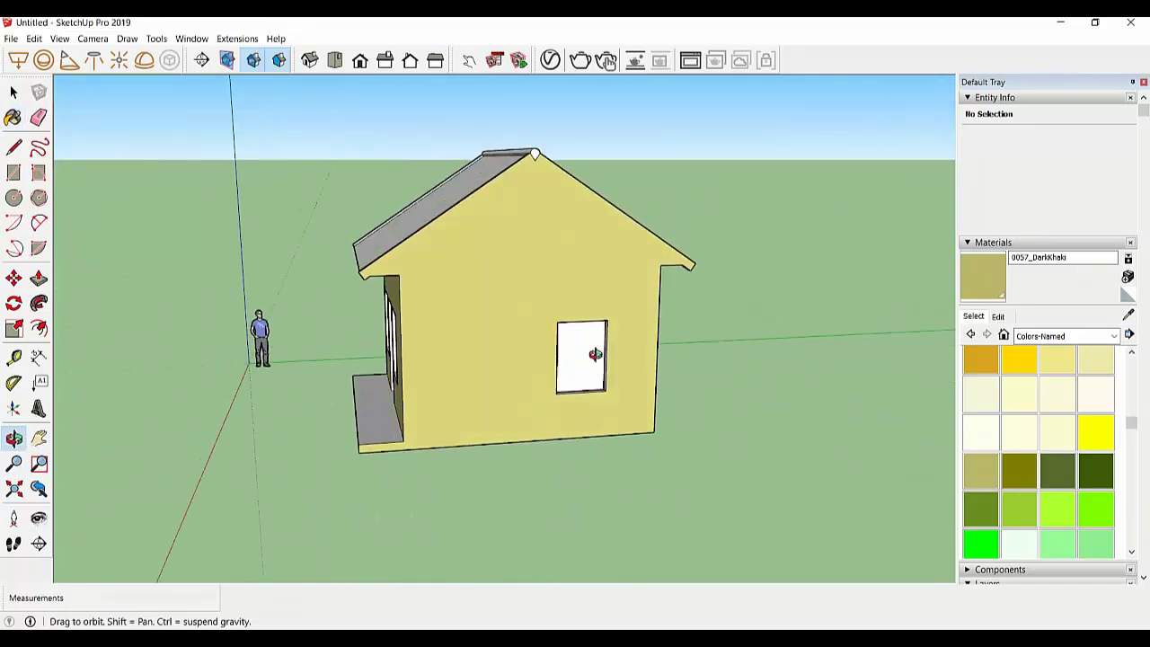
{"action": "mouse_move", "coordinate": [512, 289]}
{"action": "middle_mouse_down"}
{"action": "mouse_move", "coordinate": [729, 314]}
{"action": "mouse_move", "coordinate": [529, 459]}
{"action": "middle_mouse_up"}
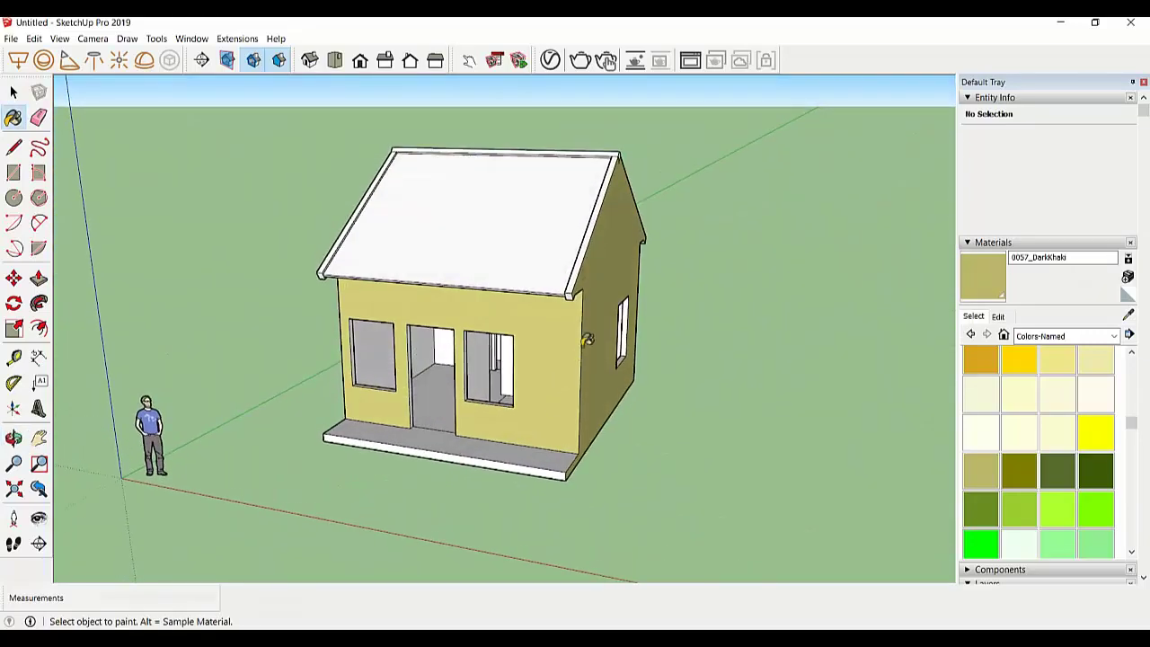
{"action": "mouse_move", "coordinate": [586, 339]}
{"action": "middle_mouse_down"}
{"action": "mouse_move", "coordinate": [526, 359]}
{"action": "mouse_move", "coordinate": [634, 403]}
{"action": "mouse_move", "coordinate": [303, 398]}
{"action": "mouse_move", "coordinate": [250, 439]}
{"action": "middle_mouse_up"}
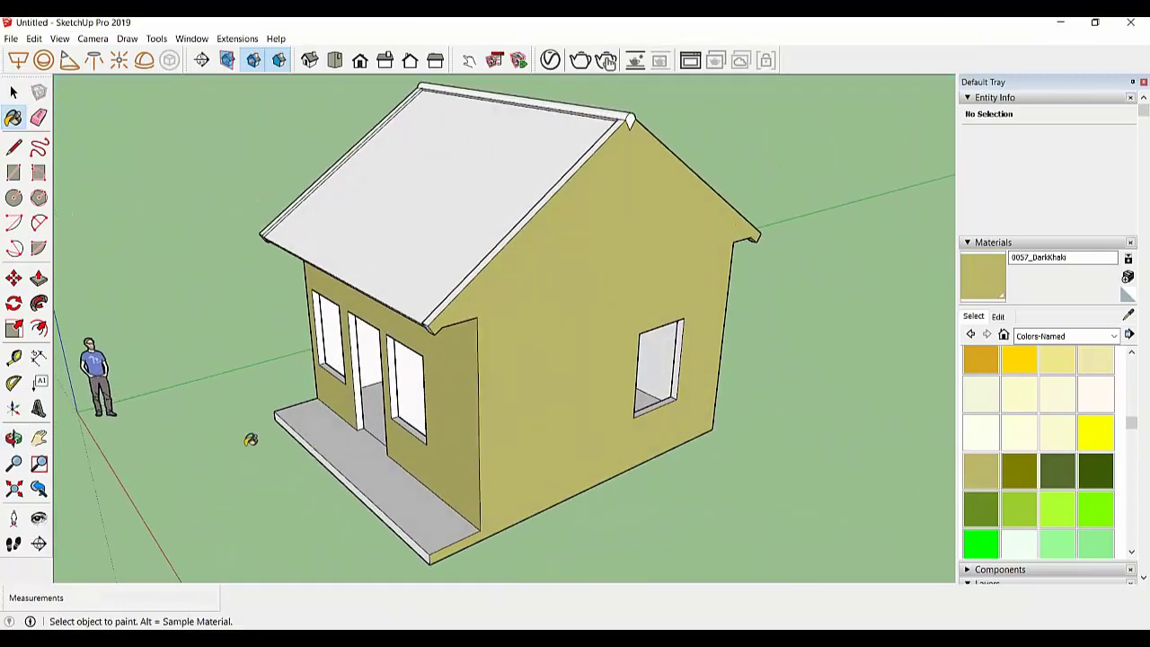
Switch Materials to Roofing and paint both roof slopes with Roofing Tile Spanish
{"action": "left_click", "coordinate": [1040, 336]}
{"action": "left_click", "coordinate": [1039, 461]}
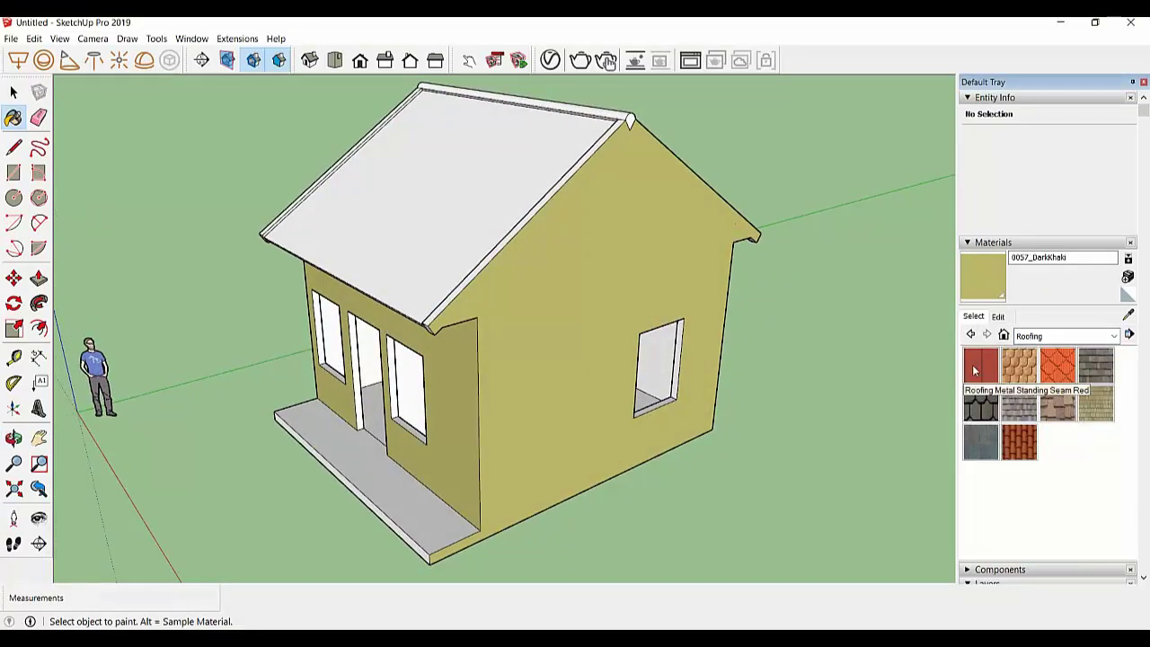
{"action": "left_click", "coordinate": [1019, 442]}
{"action": "left_click", "coordinate": [506, 195]}
{"action": "mouse_move", "coordinate": [619, 189]}
{"action": "middle_mouse_down"}
{"action": "mouse_move", "coordinate": [473, 252]}
{"action": "mouse_move", "coordinate": [554, 193]}
{"action": "mouse_move", "coordinate": [692, 225]}
{"action": "middle_mouse_up"}
{"action": "left_click", "coordinate": [554, 192]}
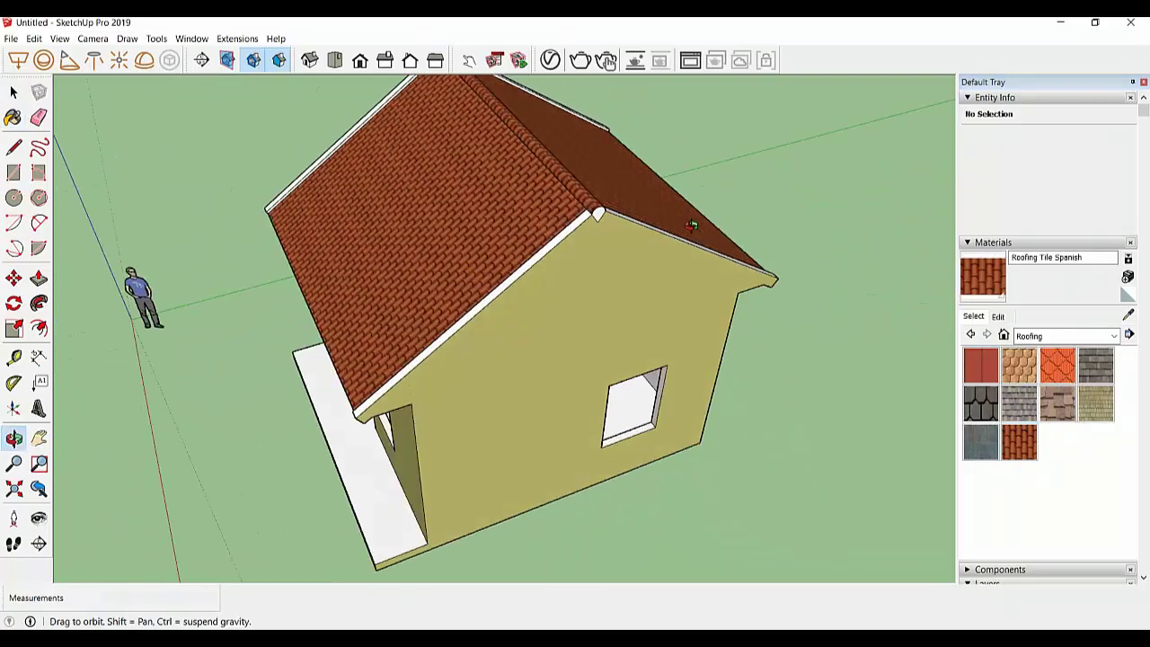
Repaint both slopes and the ridge cap with Roofing Metal Standing Seam Red
{"action": "left_click", "coordinate": [980, 364]}
{"action": "left_click", "coordinate": [637, 193]}
{"action": "left_click", "coordinate": [488, 197]}
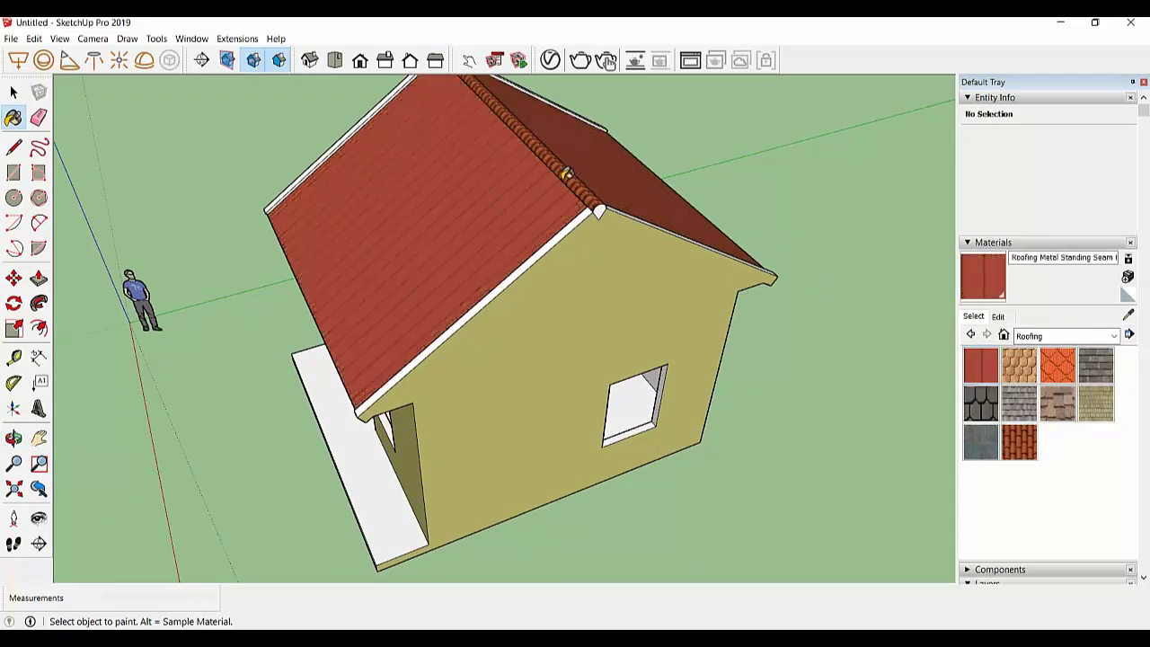
{"action": "middle_click_drag", "start_coordinate": [577, 175], "coordinate": [530, 136]}
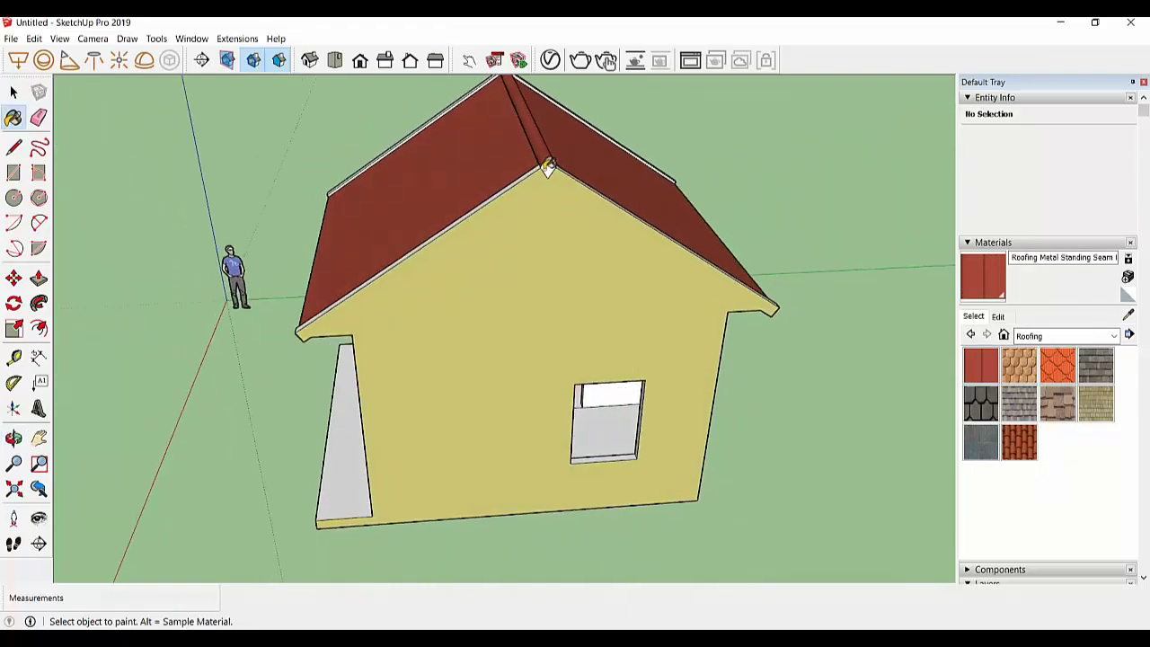
{"action": "scroll", "coordinate": [500, 206], "scroll_direction": "up", "scroll_amount": 2}
{"action": "scroll", "coordinate": [431, 231], "scroll_direction": "up", "scroll_amount": 3}
{"action": "mouse_move", "coordinate": [431, 231]}
{"action": "middle_mouse_down"}
{"action": "mouse_move", "coordinate": [372, 248]}
{"action": "mouse_move", "coordinate": [786, 252]}
{"action": "middle_mouse_up"}
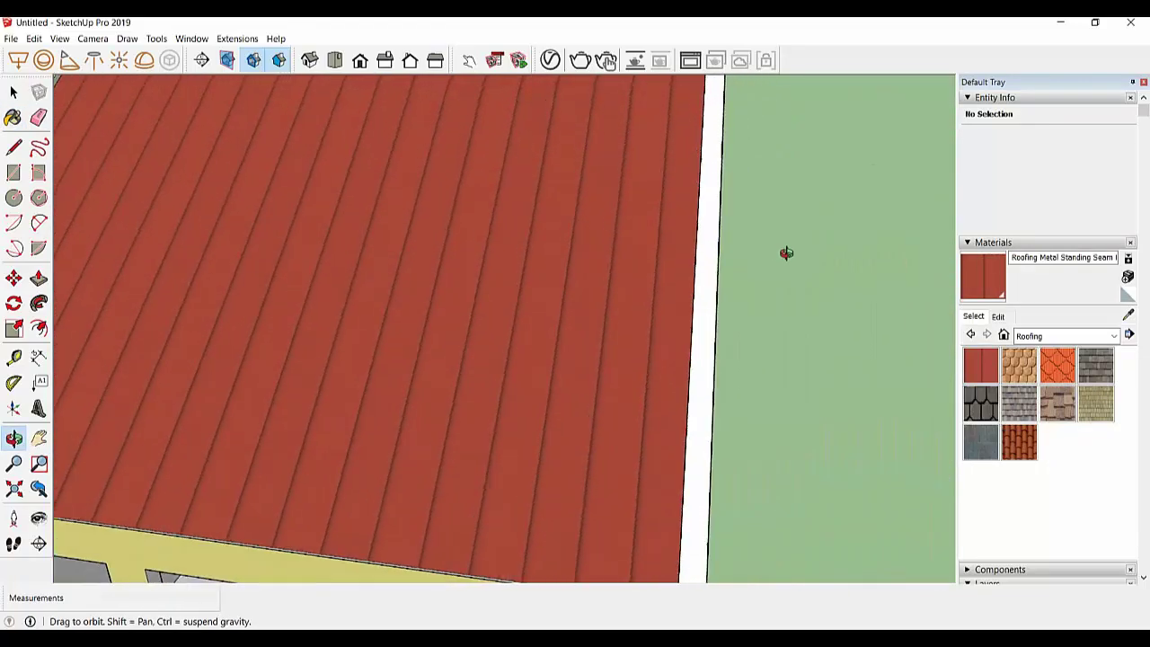
{"action": "scroll", "coordinate": [763, 339], "scroll_direction": "down", "scroll_amount": 3}
{"action": "scroll", "coordinate": [737, 359], "scroll_direction": "down", "scroll_amount": 2}
{"action": "mouse_move", "coordinate": [362, 291]}
{"action": "middle_mouse_down"}
{"action": "mouse_move", "coordinate": [713, 249]}
{"action": "mouse_move", "coordinate": [820, 281]}
{"action": "mouse_move", "coordinate": [447, 183]}
{"action": "mouse_move", "coordinate": [641, 201]}
{"action": "mouse_move", "coordinate": [665, 184]}
{"action": "mouse_move", "coordinate": [725, 210]}
{"action": "mouse_move", "coordinate": [664, 176]}
{"action": "mouse_move", "coordinate": [189, 136]}
{"action": "mouse_move", "coordinate": [513, 174]}
{"action": "middle_mouse_up"}
{"action": "scroll", "coordinate": [439, 177], "scroll_direction": "up", "scroll_amount": 3}
{"action": "left_click", "coordinate": [518, 183]}
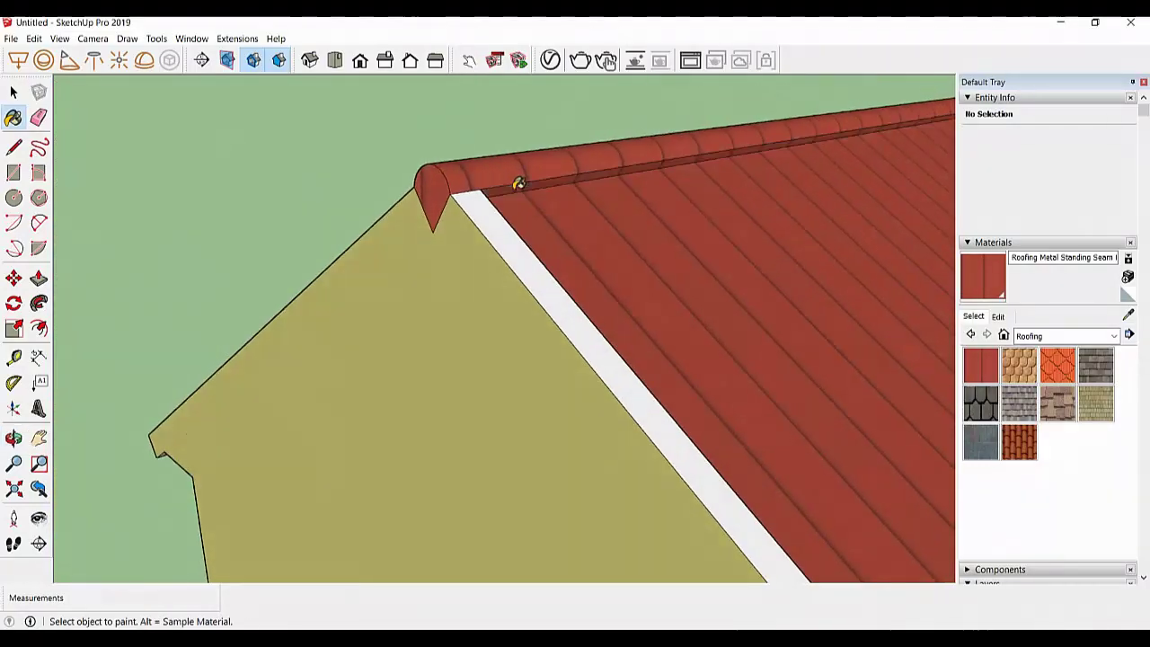
{"action": "scroll", "coordinate": [521, 205], "scroll_direction": "down", "scroll_amount": 2}
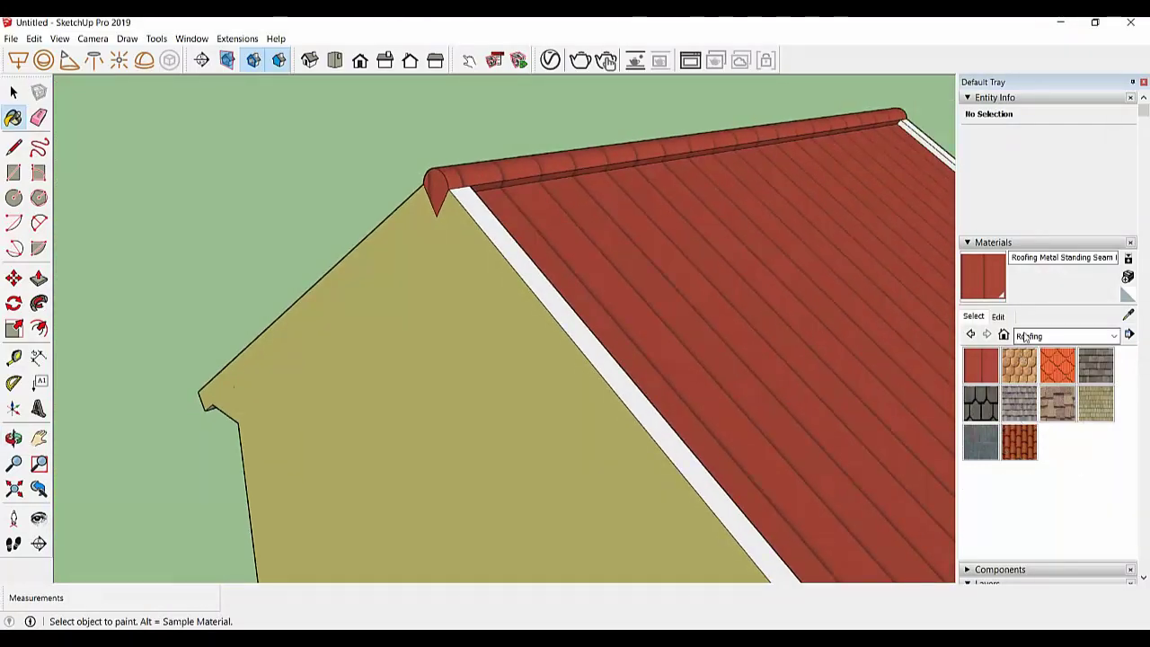
Switch Materials to Colors-Named and pick 0057_DarkKhaki
{"action": "left_click", "coordinate": [1036, 337]}
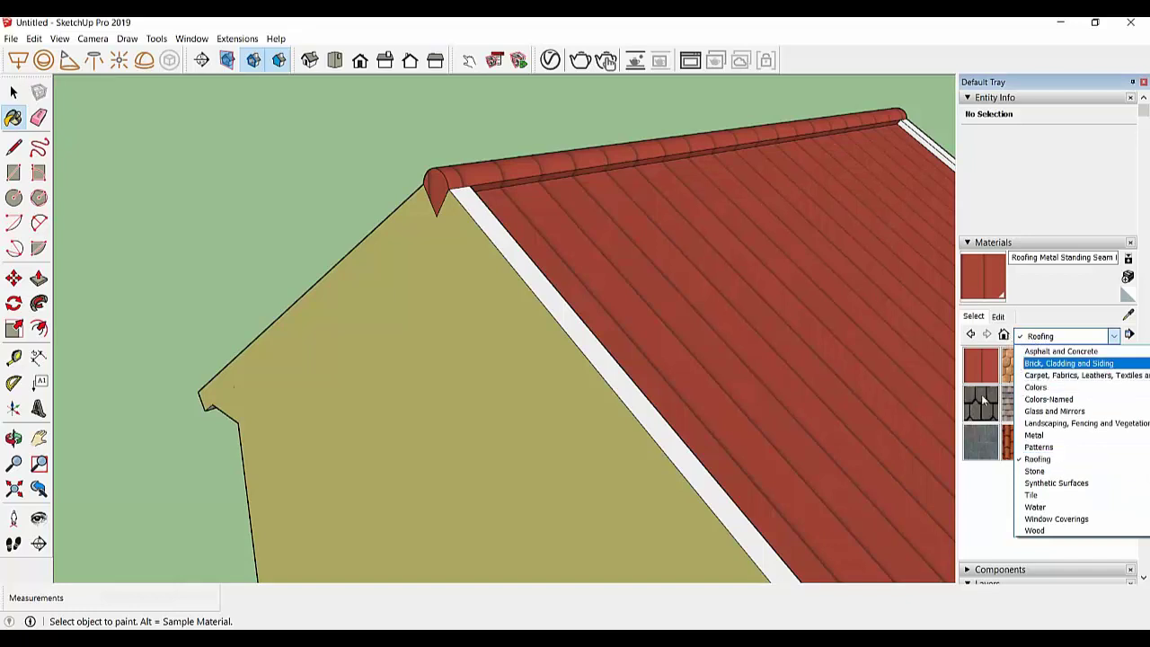
{"action": "left_click", "coordinate": [1051, 410]}
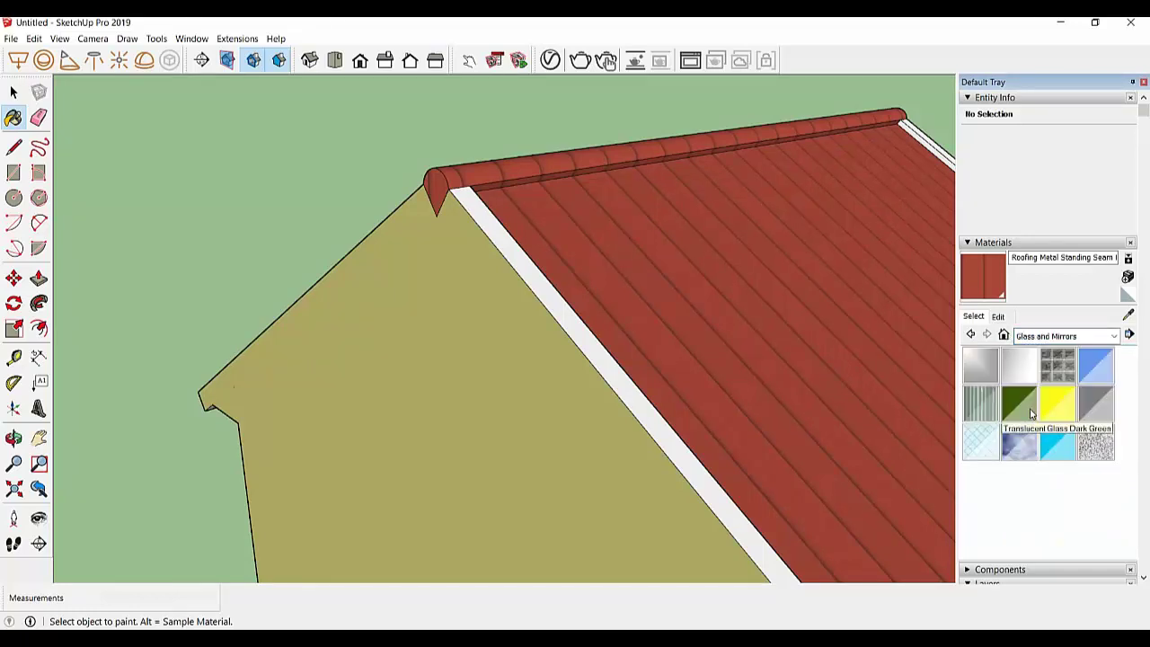
{"action": "left_click", "coordinate": [1042, 336]}
{"action": "left_click", "coordinate": [1047, 399]}
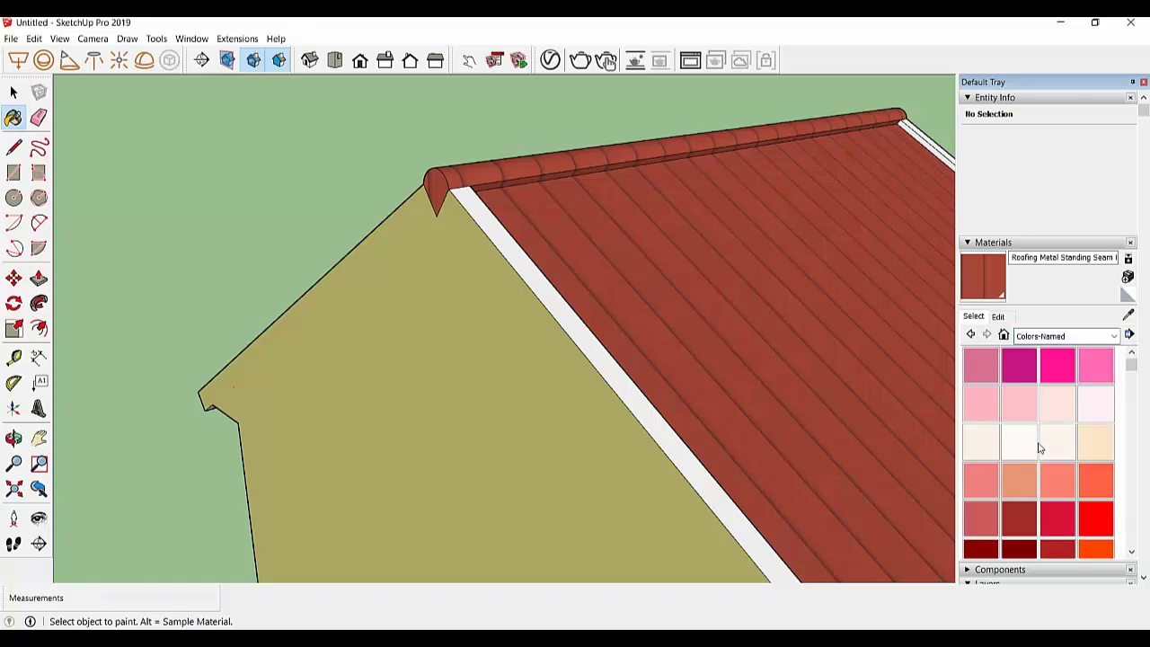
{"action": "scroll", "coordinate": [1045, 478], "scroll_direction": "down", "scroll_amount": 2}
{"action": "scroll", "coordinate": [1047, 494], "scroll_direction": "down", "scroll_amount": 8}
{"action": "scroll", "coordinate": [1047, 497], "scroll_direction": "up", "scroll_amount": 3}
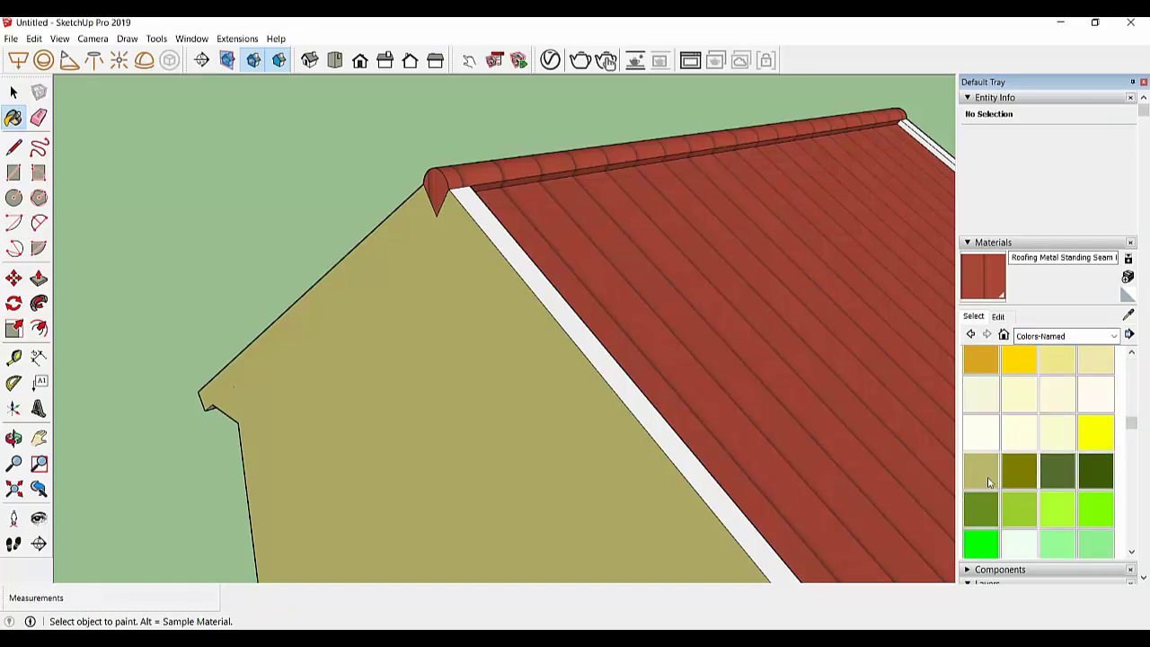
{"action": "left_click", "coordinate": [980, 471]}
Orbit around the roof to reach the rake boards along both gable edges
{"action": "mouse_move", "coordinate": [683, 460]}
{"action": "middle_mouse_down"}
{"action": "mouse_move", "coordinate": [674, 313]}
{"action": "mouse_move", "coordinate": [662, 353]}
{"action": "mouse_move", "coordinate": [475, 290]}
{"action": "middle_mouse_up"}
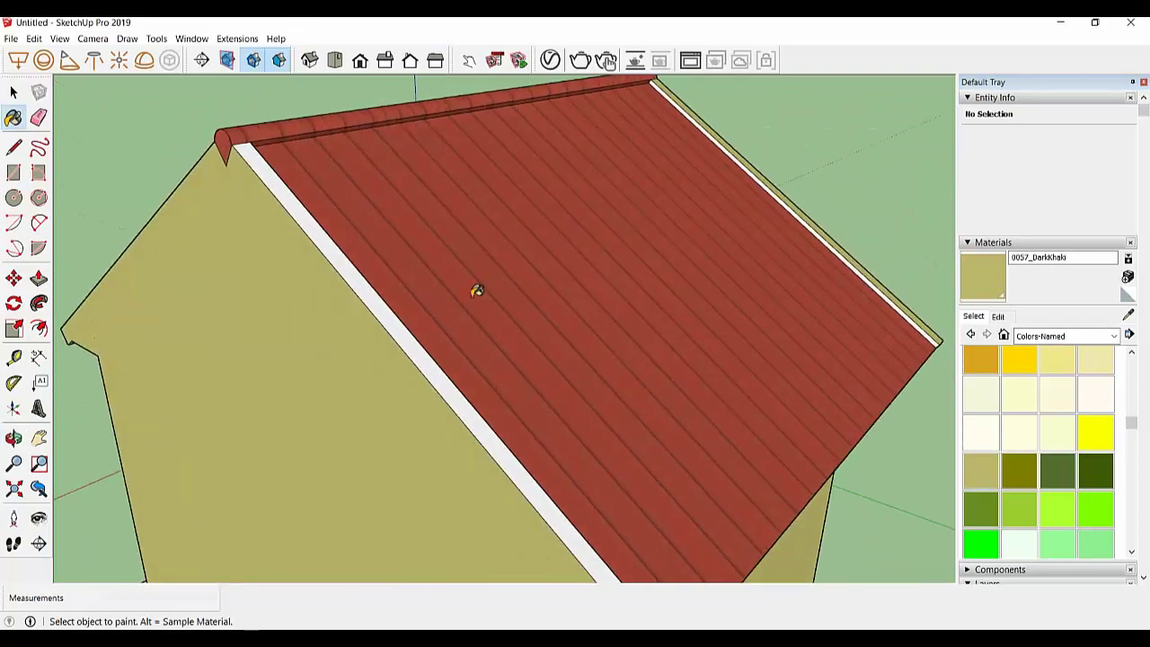
{"action": "mouse_move", "coordinate": [380, 300]}
{"action": "middle_mouse_down"}
{"action": "mouse_move", "coordinate": [324, 287]}
{"action": "mouse_move", "coordinate": [832, 297]}
{"action": "mouse_move", "coordinate": [649, 303]}
{"action": "mouse_move", "coordinate": [637, 316]}
{"action": "mouse_move", "coordinate": [666, 284]}
{"action": "mouse_move", "coordinate": [730, 270]}
{"action": "mouse_move", "coordinate": [544, 239]}
{"action": "mouse_move", "coordinate": [647, 269]}
{"action": "middle_mouse_up"}
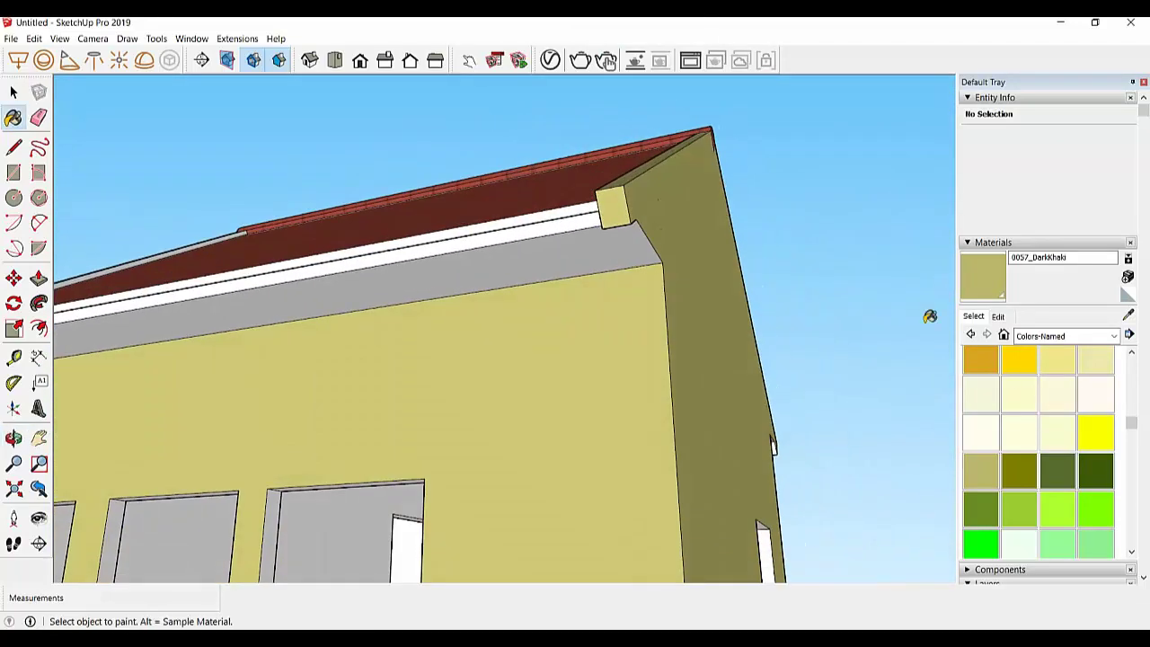
{"action": "mouse_move", "coordinate": [503, 350]}
{"action": "middle_mouse_down"}
{"action": "mouse_move", "coordinate": [916, 377]}
{"action": "mouse_move", "coordinate": [542, 390]}
{"action": "mouse_move", "coordinate": [471, 218]}
{"action": "mouse_move", "coordinate": [903, 278]}
{"action": "mouse_move", "coordinate": [749, 326]}
{"action": "mouse_move", "coordinate": [842, 357]}
{"action": "mouse_move", "coordinate": [245, 305]}
{"action": "middle_mouse_up"}
{"action": "scroll", "coordinate": [245, 306], "scroll_direction": "up", "scroll_amount": 3}
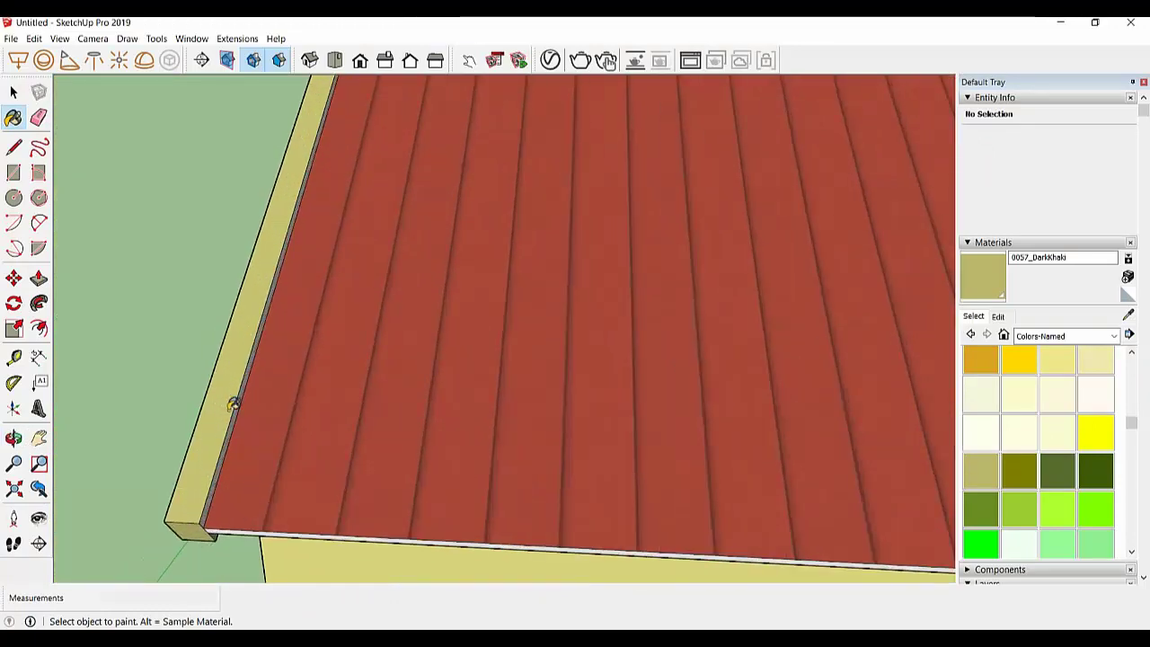
{"action": "scroll", "coordinate": [334, 437], "scroll_direction": "down", "scroll_amount": 3}
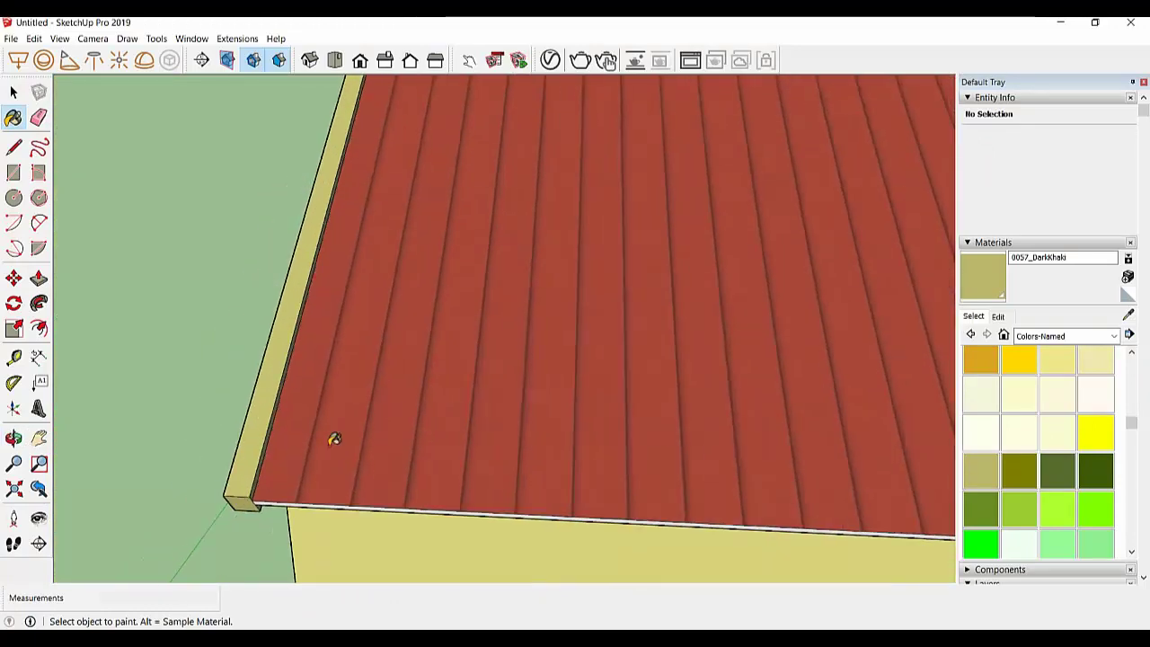
{"action": "scroll", "coordinate": [752, 278], "scroll_direction": "down", "scroll_amount": 5}
{"action": "middle_click_drag", "start_coordinate": [752, 278], "coordinate": [4, 355]}
{"action": "scroll", "coordinate": [729, 336], "scroll_direction": "up", "scroll_amount": 3}
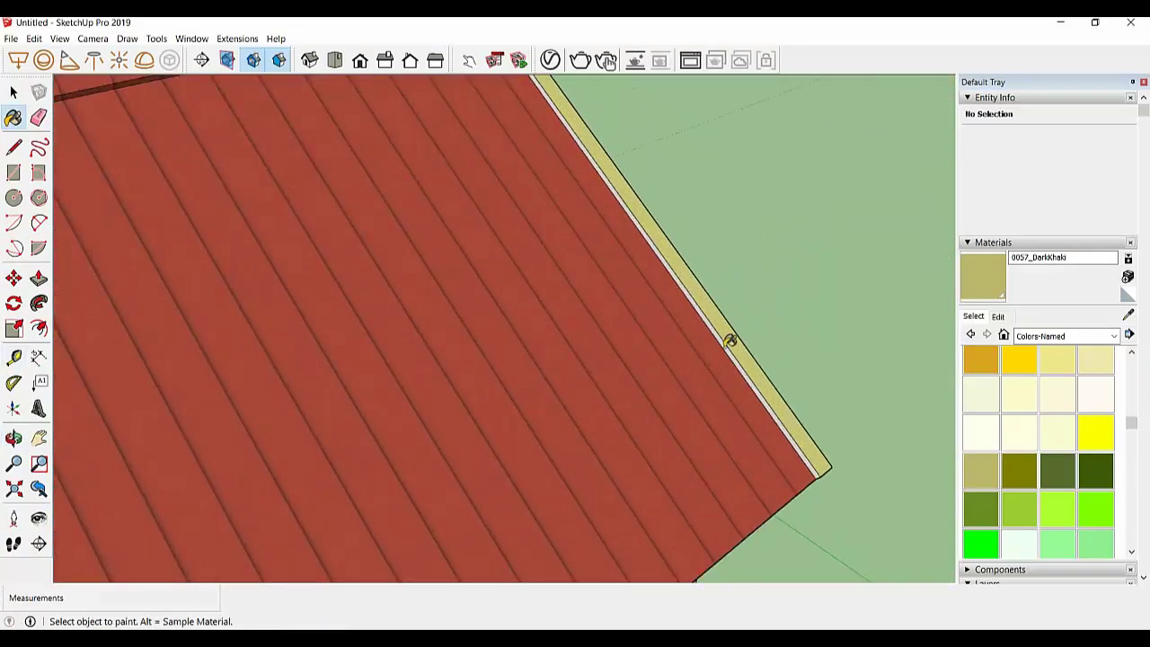
{"action": "scroll", "coordinate": [812, 352], "scroll_direction": "down", "scroll_amount": 2}
{"action": "scroll", "coordinate": [812, 351], "scroll_direction": "down", "scroll_amount": 2}
{"action": "middle_click_drag", "start_coordinate": [530, 472], "coordinate": [198, 392]}
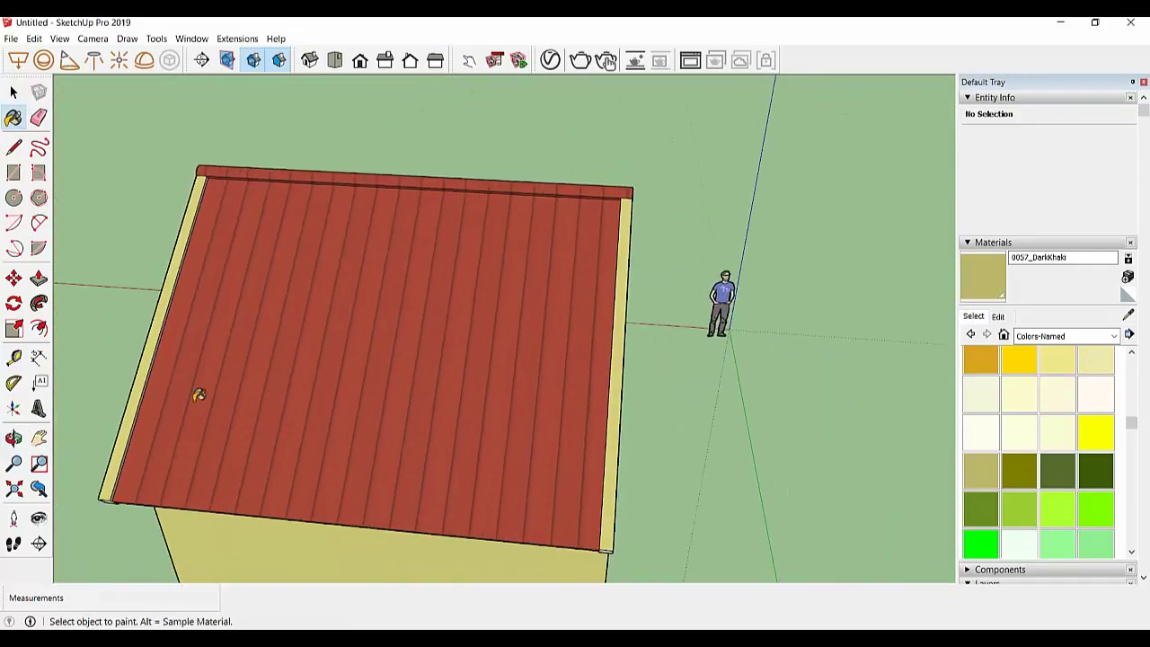
{"action": "scroll", "coordinate": [146, 419], "scroll_direction": "up", "scroll_amount": 5}
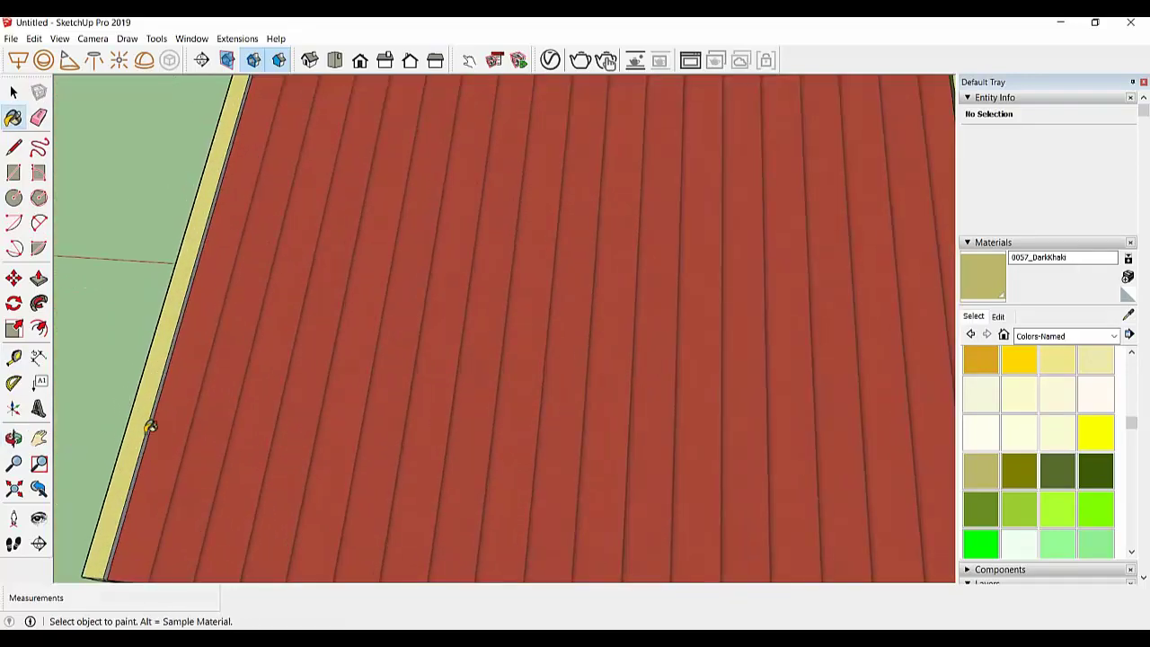
Pick the red standing-seam metal roofing and paint the white fascia edge with it
{"action": "left_click", "coordinate": [1056, 335]}
{"action": "left_click", "coordinate": [1038, 457]}
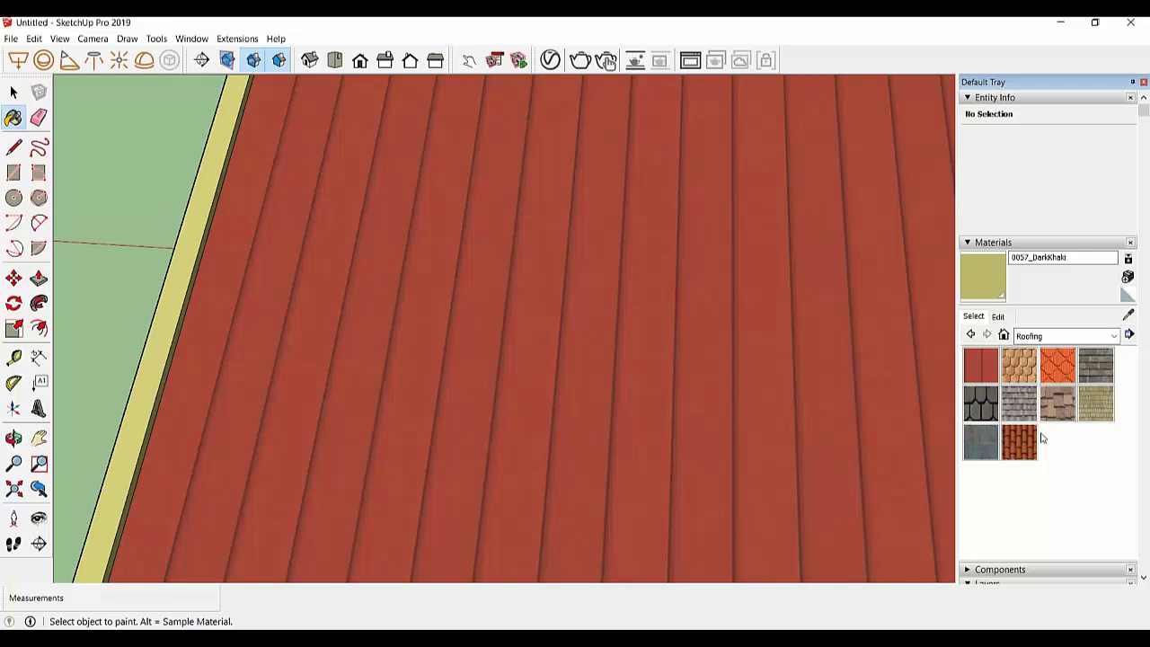
{"action": "left_click", "coordinate": [984, 364]}
{"action": "scroll", "coordinate": [692, 393], "scroll_direction": "down", "scroll_amount": 5}
{"action": "middle_click_drag", "start_coordinate": [620, 482], "coordinate": [649, 282]}
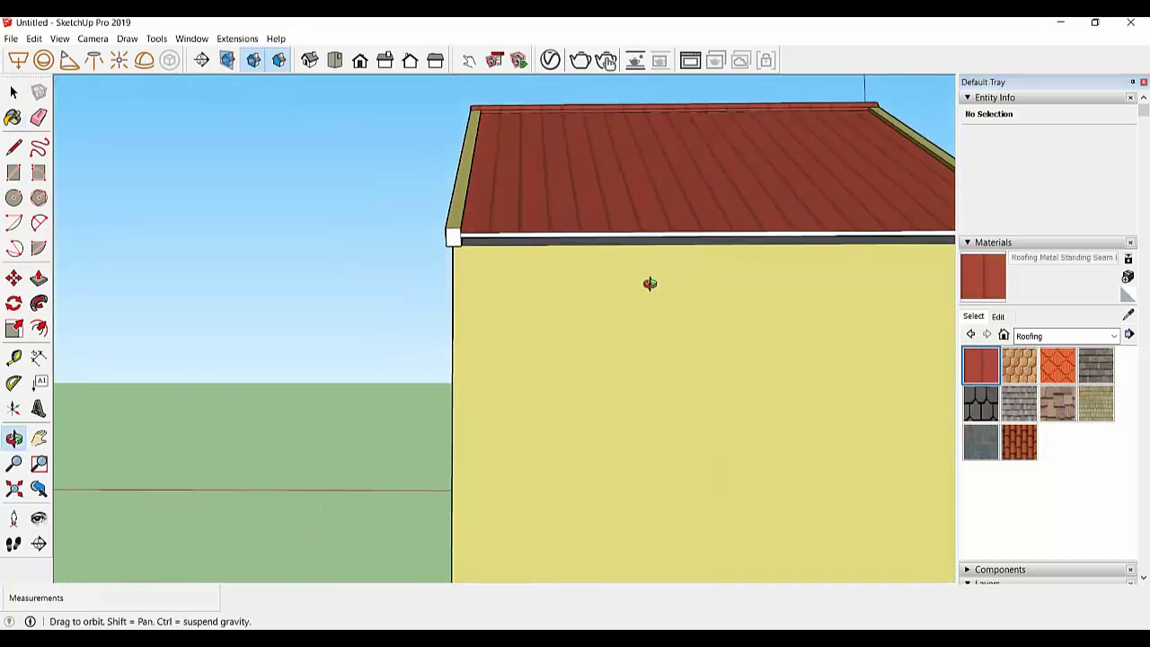
{"action": "left_click", "coordinate": [466, 220]}
Paint the remaining white eave fascia with the red roofing, viewed close up
{"action": "middle_click_drag", "start_coordinate": [467, 231], "coordinate": [834, 346]}
{"action": "scroll", "coordinate": [835, 347], "scroll_direction": "down", "scroll_amount": 3}
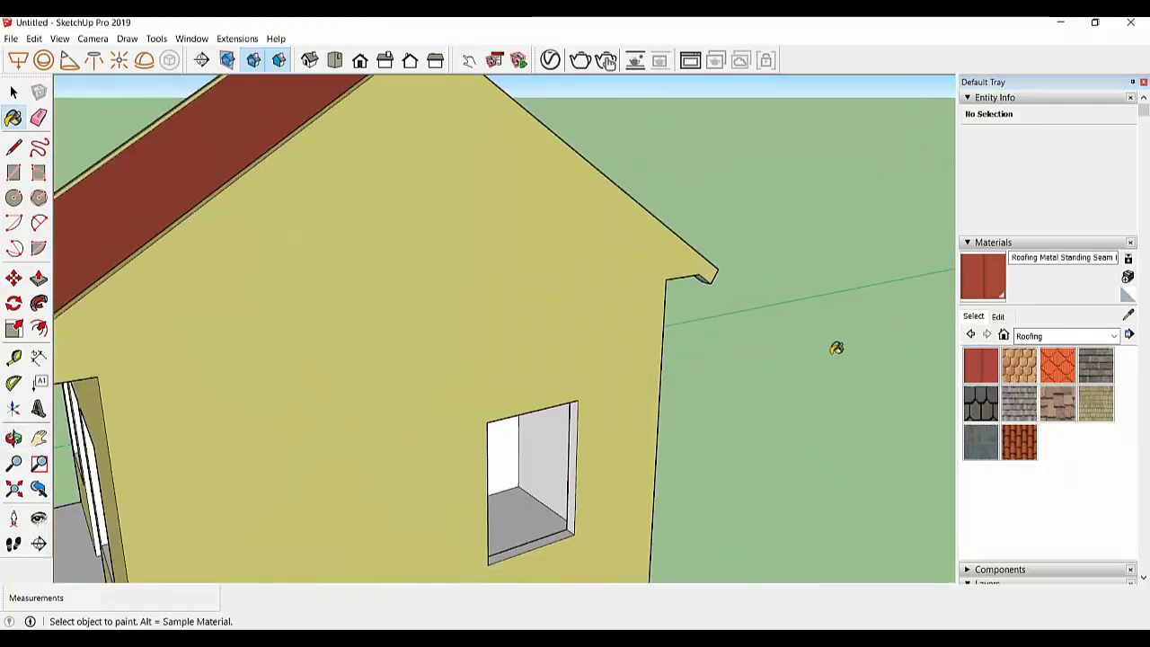
{"action": "scroll", "coordinate": [583, 333], "scroll_direction": "down", "scroll_amount": 3}
{"action": "scroll", "coordinate": [365, 349], "scroll_direction": "up", "scroll_amount": 3}
{"action": "mouse_move", "coordinate": [364, 350]}
{"action": "middle_mouse_down"}
{"action": "mouse_move", "coordinate": [452, 314]}
{"action": "mouse_move", "coordinate": [269, 305]}
{"action": "mouse_move", "coordinate": [513, 297]}
{"action": "middle_mouse_up"}
{"action": "scroll", "coordinate": [478, 316], "scroll_direction": "up", "scroll_amount": 2}
{"action": "left_click", "coordinate": [492, 306]}
{"action": "scroll", "coordinate": [270, 305], "scroll_direction": "down", "scroll_amount": 3}
{"action": "scroll", "coordinate": [514, 298], "scroll_direction": "up", "scroll_amount": 2}
{"action": "mouse_move", "coordinate": [495, 342]}
{"action": "middle_mouse_down"}
{"action": "mouse_move", "coordinate": [380, 351]}
{"action": "mouse_move", "coordinate": [373, 396]}
{"action": "mouse_move", "coordinate": [458, 352]}
{"action": "mouse_move", "coordinate": [505, 385]}
{"action": "mouse_move", "coordinate": [476, 336]}
{"action": "mouse_move", "coordinate": [480, 377]}
{"action": "mouse_move", "coordinate": [483, 366]}
{"action": "middle_mouse_up"}
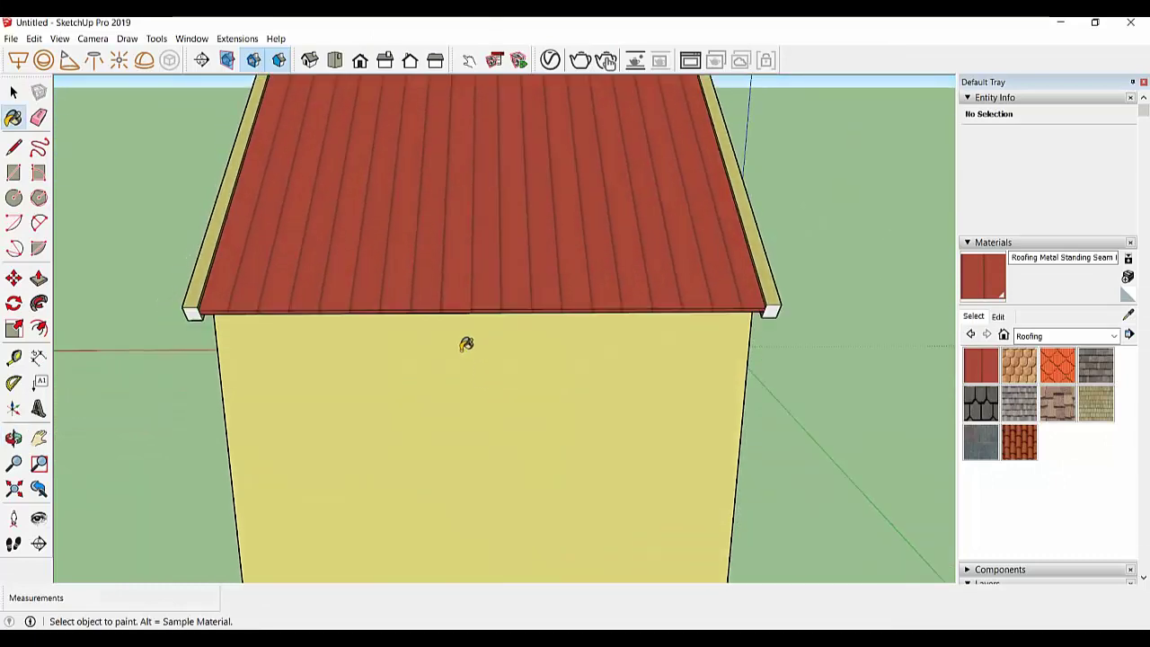
{"action": "scroll", "coordinate": [236, 294], "scroll_direction": "up", "scroll_amount": 2}
{"action": "scroll", "coordinate": [236, 294], "scroll_direction": "up", "scroll_amount": 2}
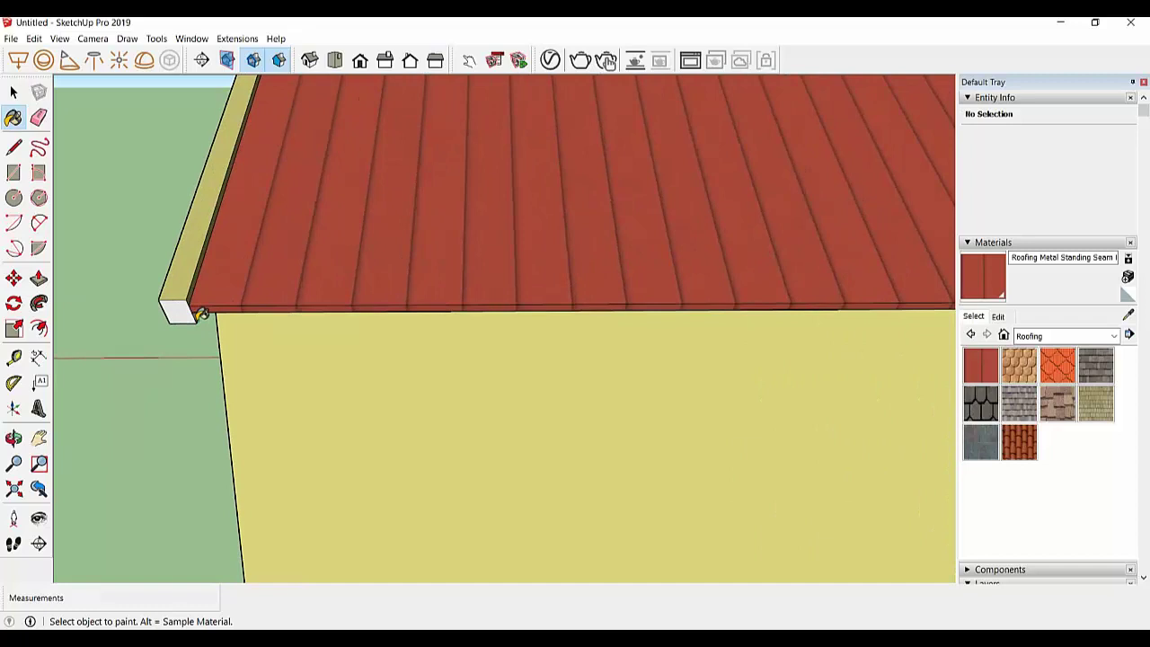
Load the 0057_DarkKhaki colour from the named colour swatches
{"action": "left_click", "coordinate": [1066, 336]}
{"action": "left_click", "coordinate": [1046, 411]}
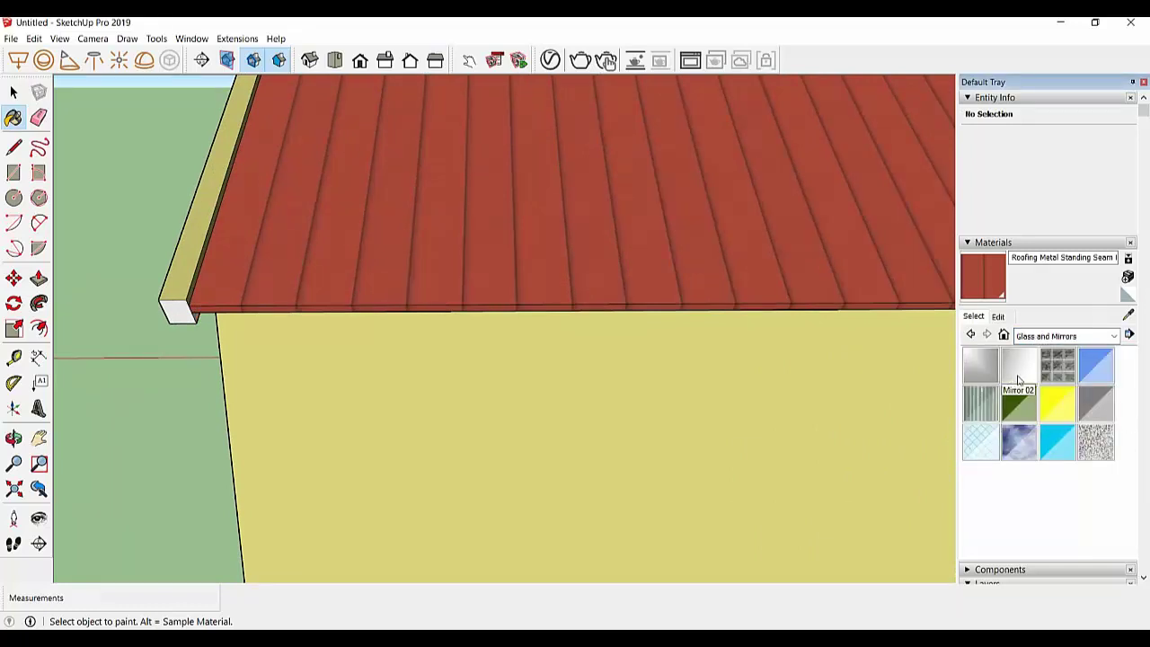
{"action": "left_click", "coordinate": [1057, 335]}
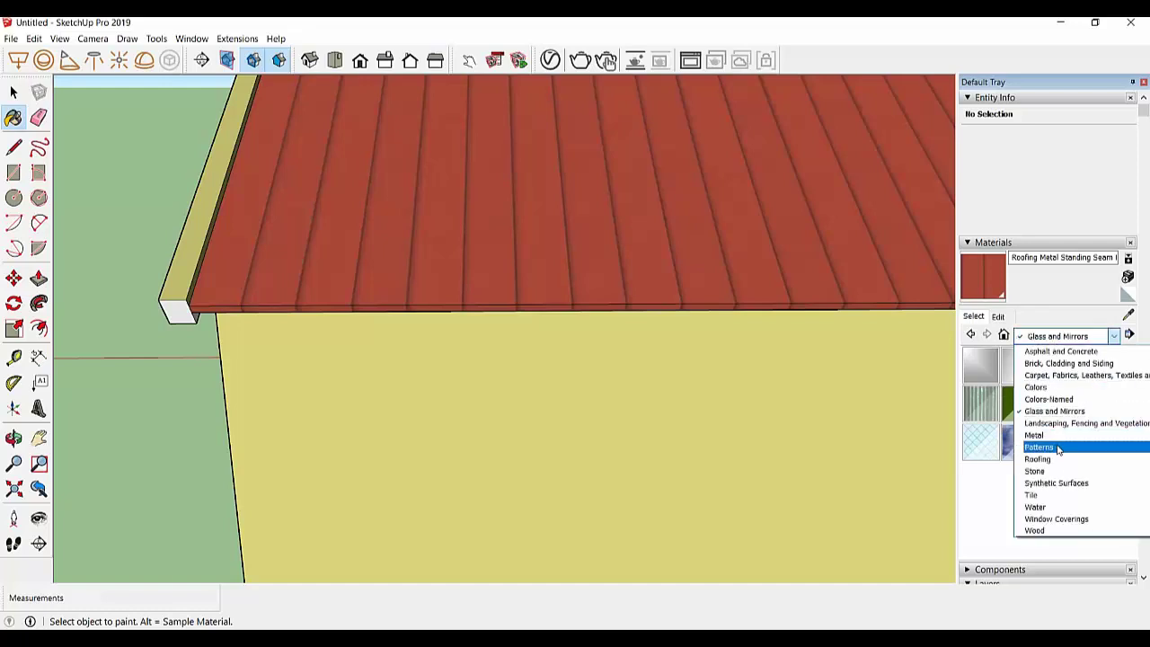
{"action": "left_click", "coordinate": [1055, 398]}
{"action": "scroll", "coordinate": [1068, 445], "scroll_direction": "down", "scroll_amount": 3}
{"action": "scroll", "coordinate": [1027, 488], "scroll_direction": "down", "scroll_amount": 3}
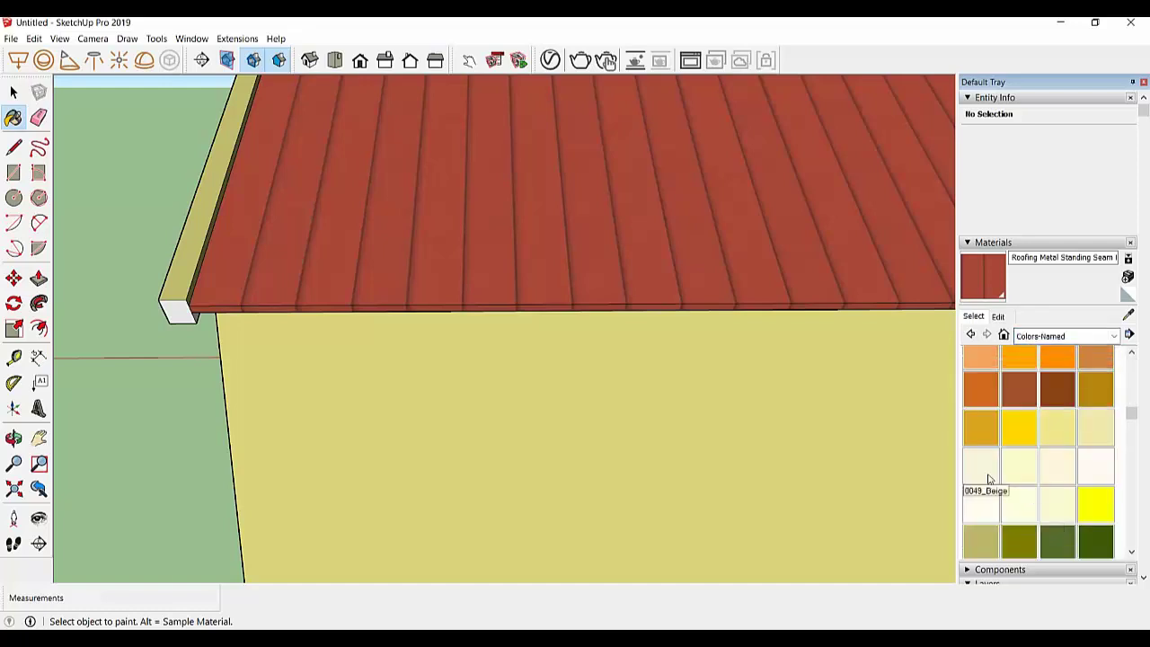
{"action": "scroll", "coordinate": [988, 477], "scroll_direction": "down", "scroll_amount": 3}
{"action": "left_click", "coordinate": [980, 398]}
{"action": "scroll", "coordinate": [206, 323], "scroll_direction": "down", "scroll_amount": 2}
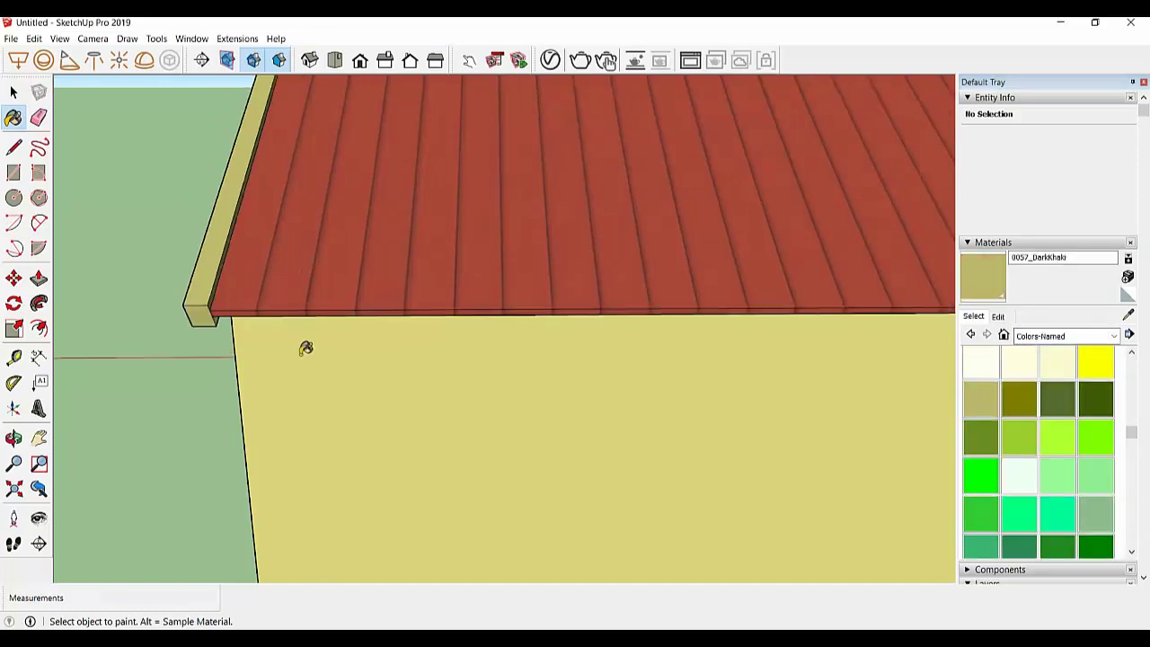
{"action": "scroll", "coordinate": [326, 404], "scroll_direction": "down", "scroll_amount": 3}
{"action": "scroll", "coordinate": [394, 391], "scroll_direction": "down", "scroll_amount": 3}
Orbit and zoom around the house to inspect the red roof's ridge cap from several sides
{"action": "mouse_move", "coordinate": [616, 203]}
{"action": "middle_mouse_down"}
{"action": "mouse_move", "coordinate": [534, 342]}
{"action": "mouse_move", "coordinate": [613, 267]}
{"action": "mouse_move", "coordinate": [426, 219]}
{"action": "mouse_move", "coordinate": [575, 398]}
{"action": "middle_mouse_up"}
{"action": "scroll", "coordinate": [670, 206], "scroll_direction": "up", "scroll_amount": 3}
{"action": "scroll", "coordinate": [642, 244], "scroll_direction": "up", "scroll_amount": 2}
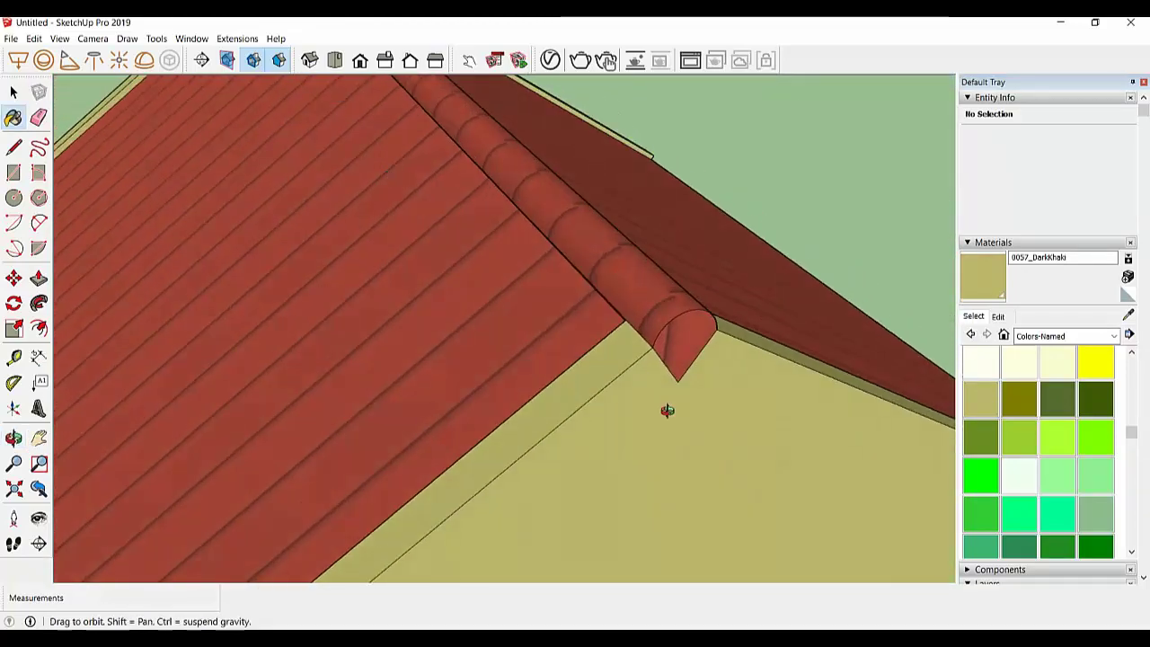
{"action": "scroll", "coordinate": [575, 398], "scroll_direction": "down", "scroll_amount": 1}
{"action": "middle_click_drag", "start_coordinate": [672, 458], "coordinate": [488, 419]}
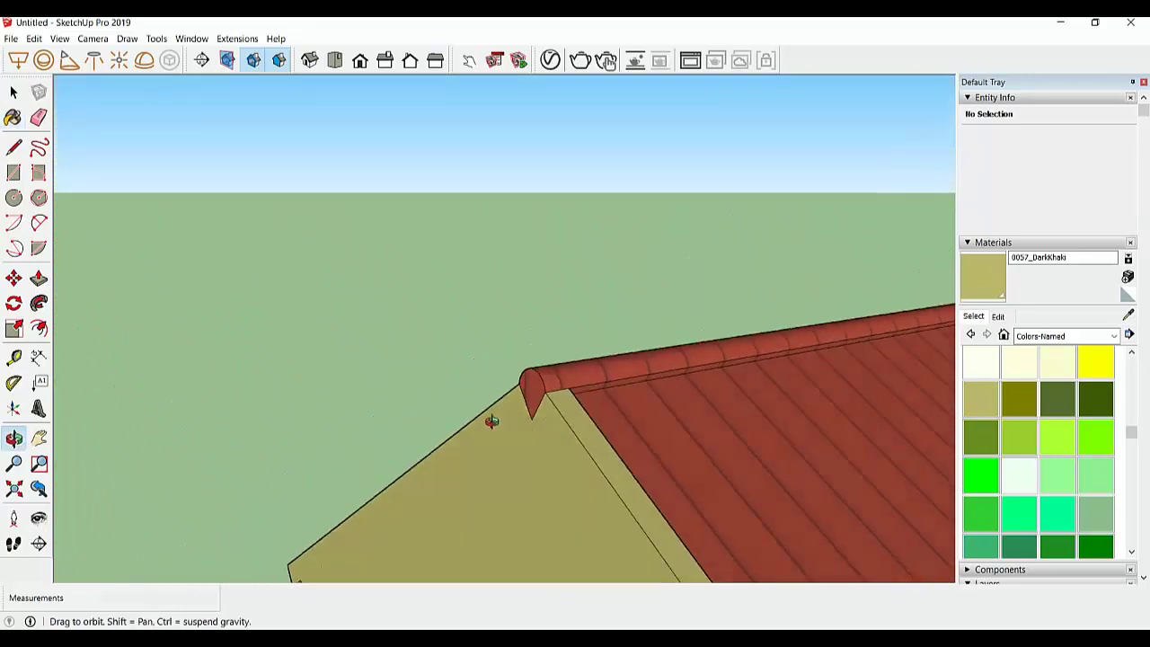
{"action": "scroll", "coordinate": [428, 390], "scroll_direction": "down", "scroll_amount": 2}
{"action": "scroll", "coordinate": [446, 356], "scroll_direction": "down", "scroll_amount": 2}
{"action": "scroll", "coordinate": [453, 366], "scroll_direction": "down", "scroll_amount": 2}
{"action": "scroll", "coordinate": [452, 367], "scroll_direction": "down", "scroll_amount": 2}
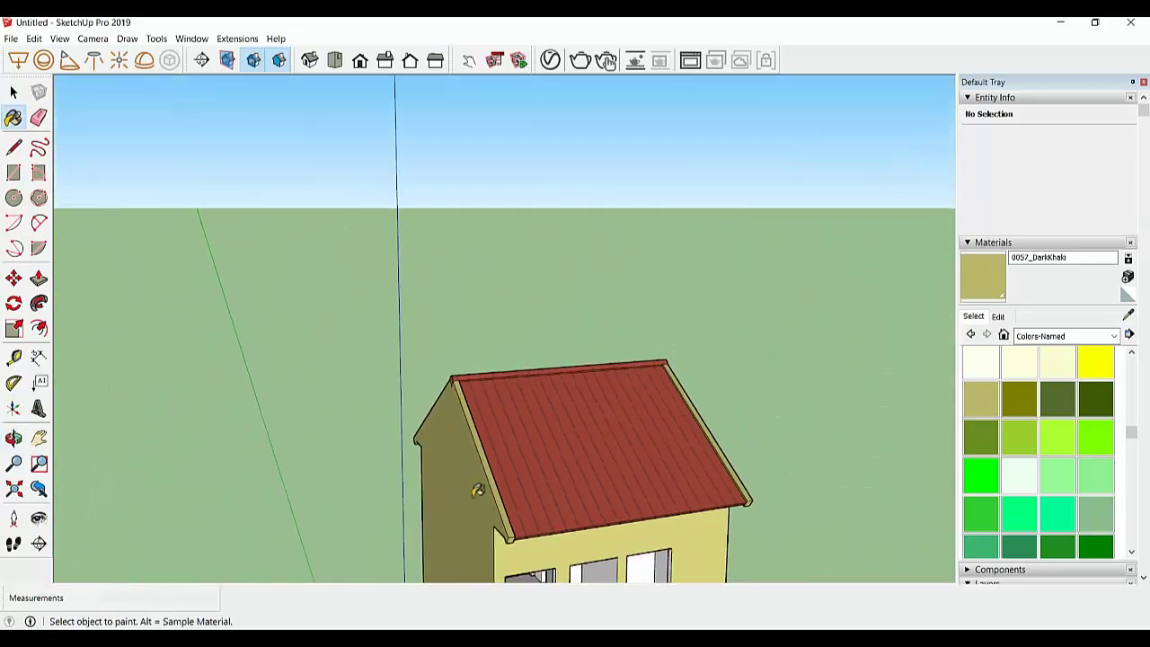
{"action": "middle_click_drag", "start_coordinate": [458, 377], "coordinate": [359, 359]}
Recess the ridge cap end face inward by 0.15 m
{"action": "left_click", "coordinate": [39, 278]}
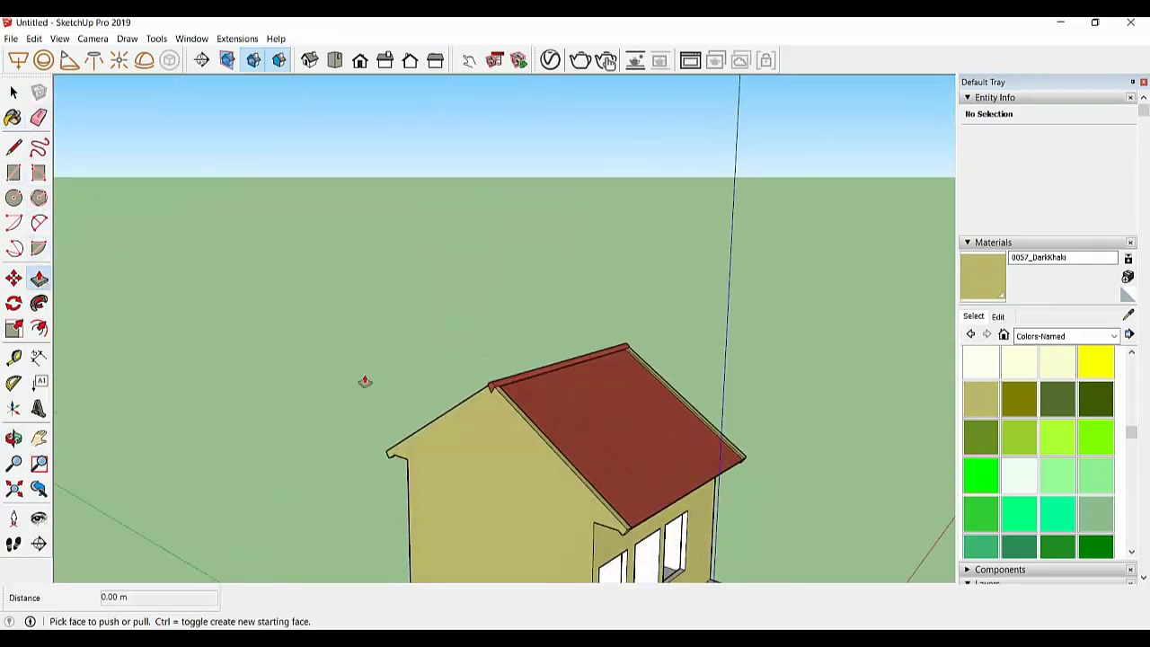
{"action": "scroll", "coordinate": [365, 380], "scroll_direction": "up", "scroll_amount": 2}
{"action": "scroll", "coordinate": [446, 360], "scroll_direction": "up", "scroll_amount": 2}
{"action": "scroll", "coordinate": [398, 398], "scroll_direction": "up", "scroll_amount": 2}
{"action": "left_click", "coordinate": [406, 386]}
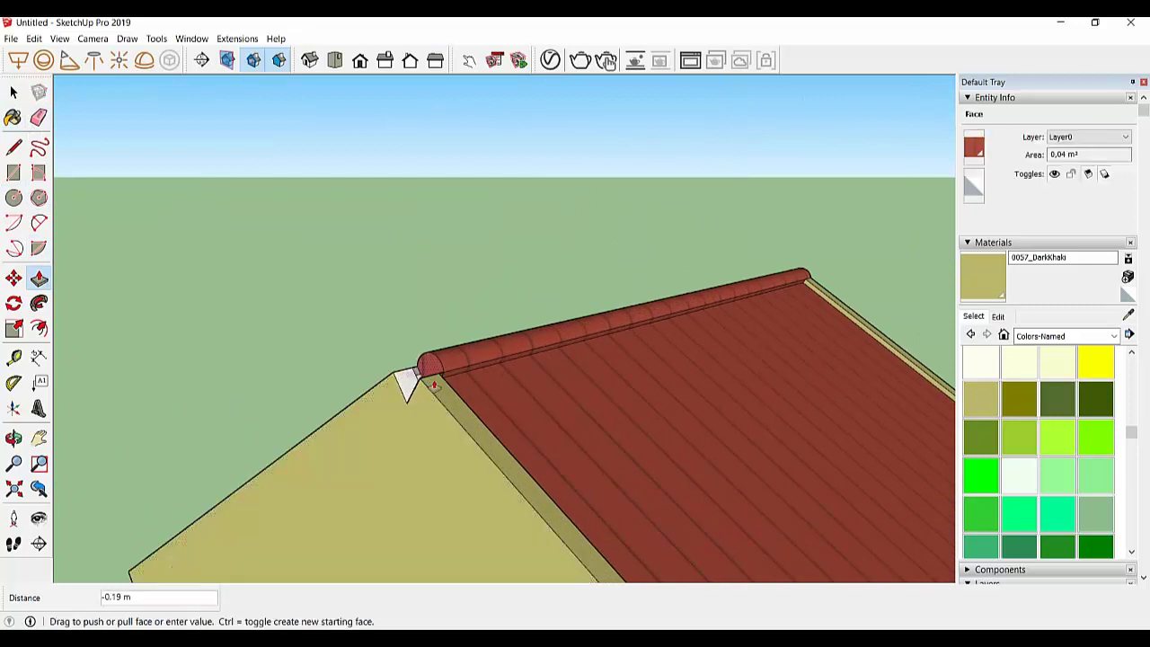
{"action": "left_click", "coordinate": [438, 373]}
{"action": "middle_click_drag", "start_coordinate": [439, 373], "coordinate": [468, 388]}
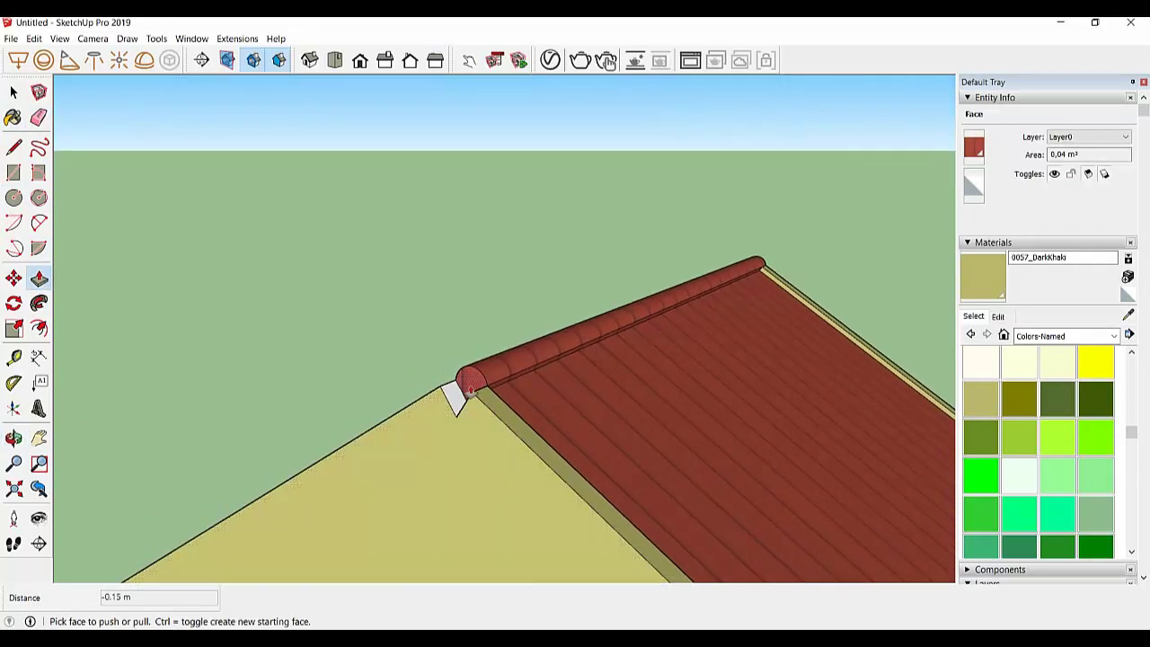
Attempt to move a copy of the ridge cap end, cancelling each try
{"action": "key", "text": "m"}
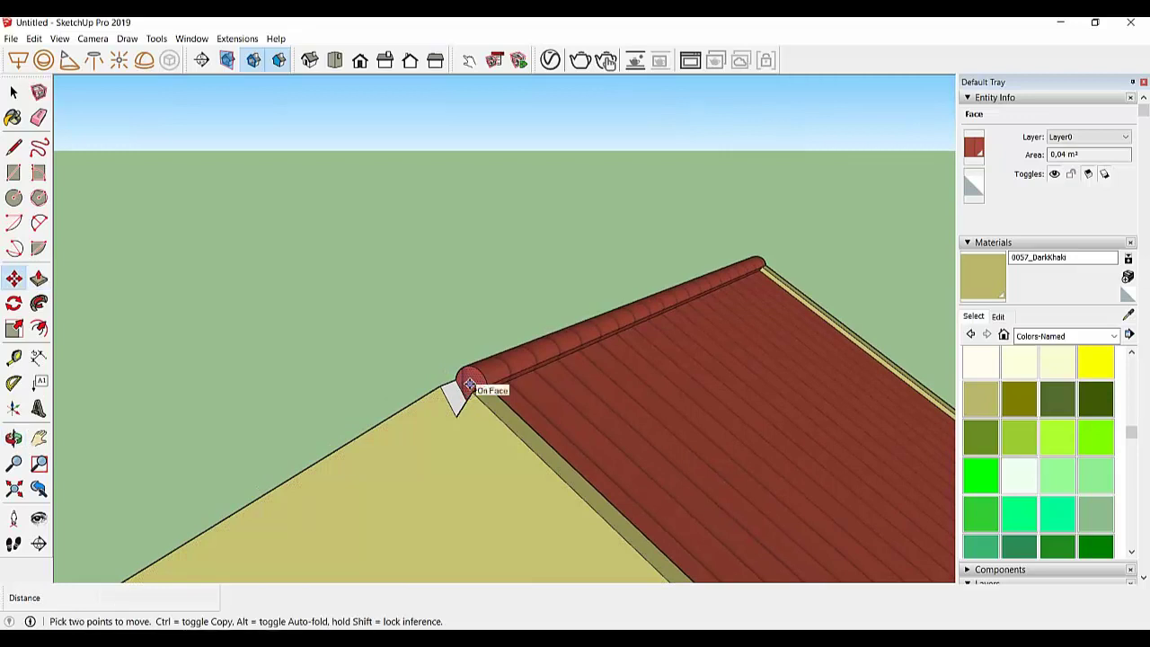
{"action": "left_click", "coordinate": [469, 385], "text": "ctrl"}
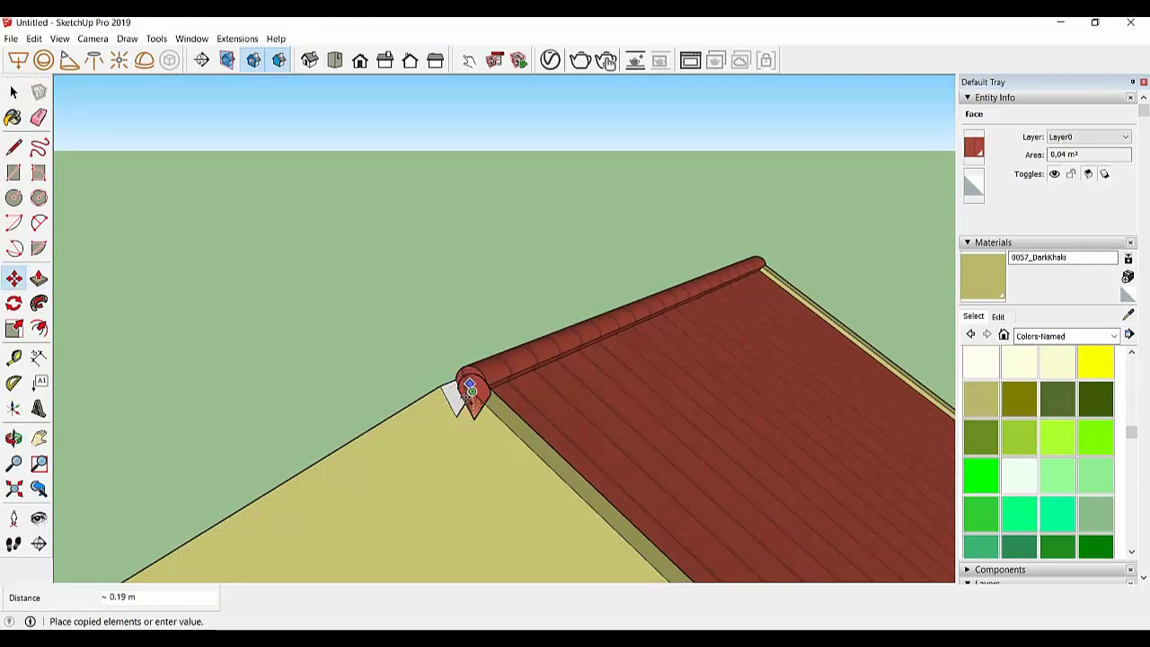
{"action": "key", "text": "Escape"}
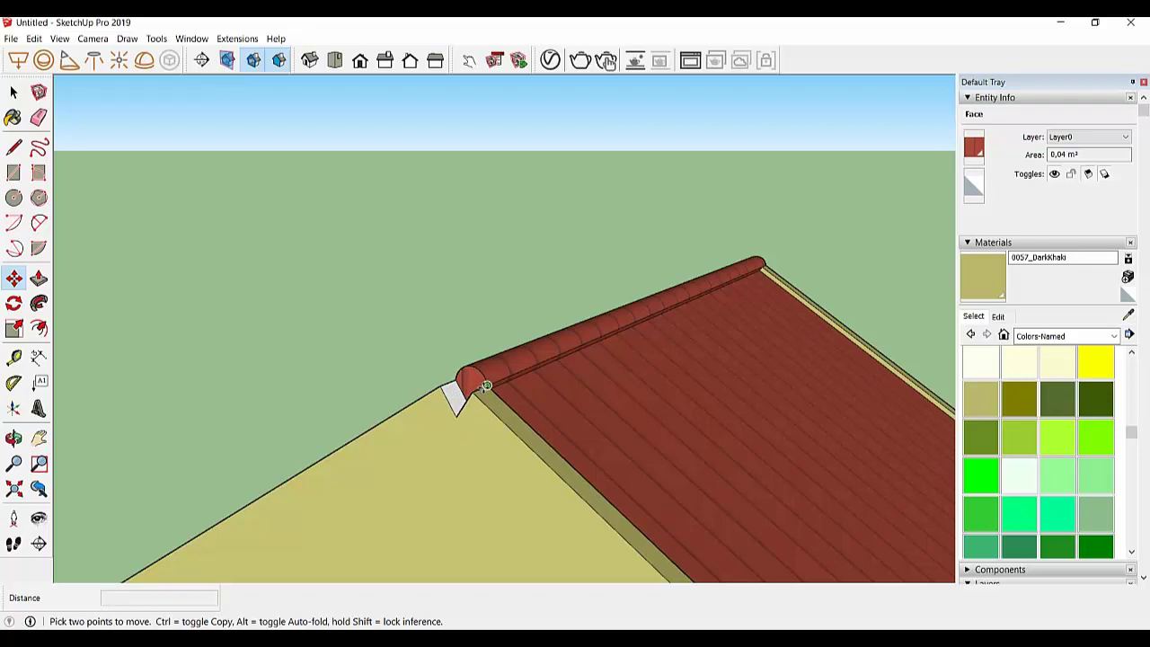
{"action": "left_click", "coordinate": [485, 385]}
{"action": "key", "text": "Escape"}
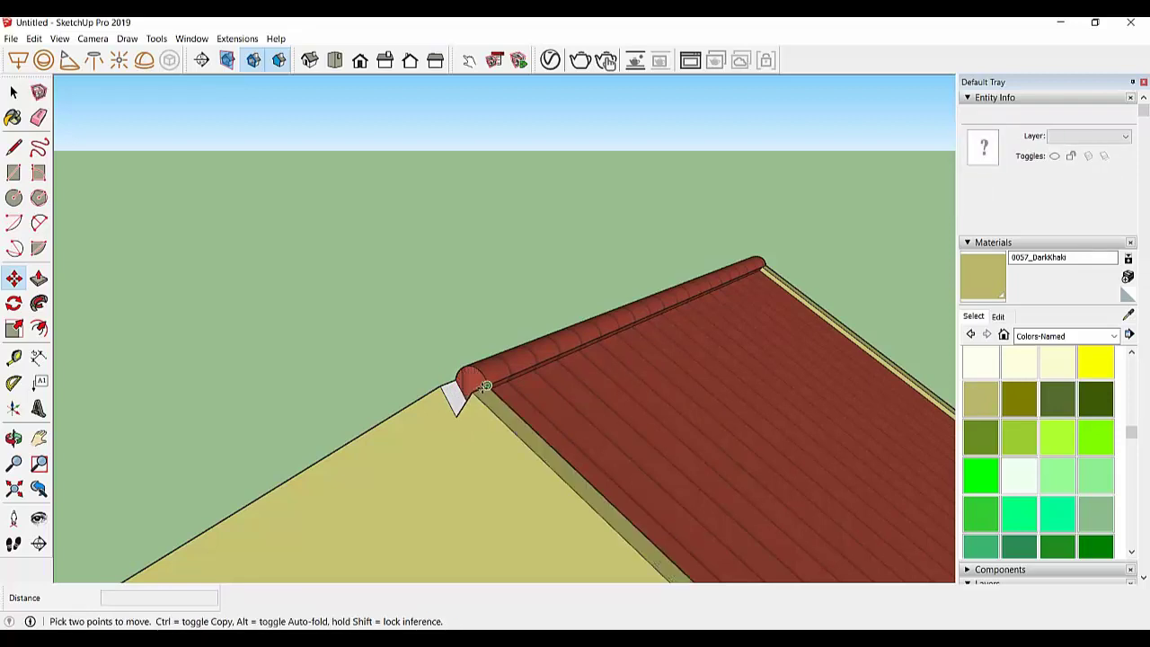
{"action": "left_click", "coordinate": [485, 386]}
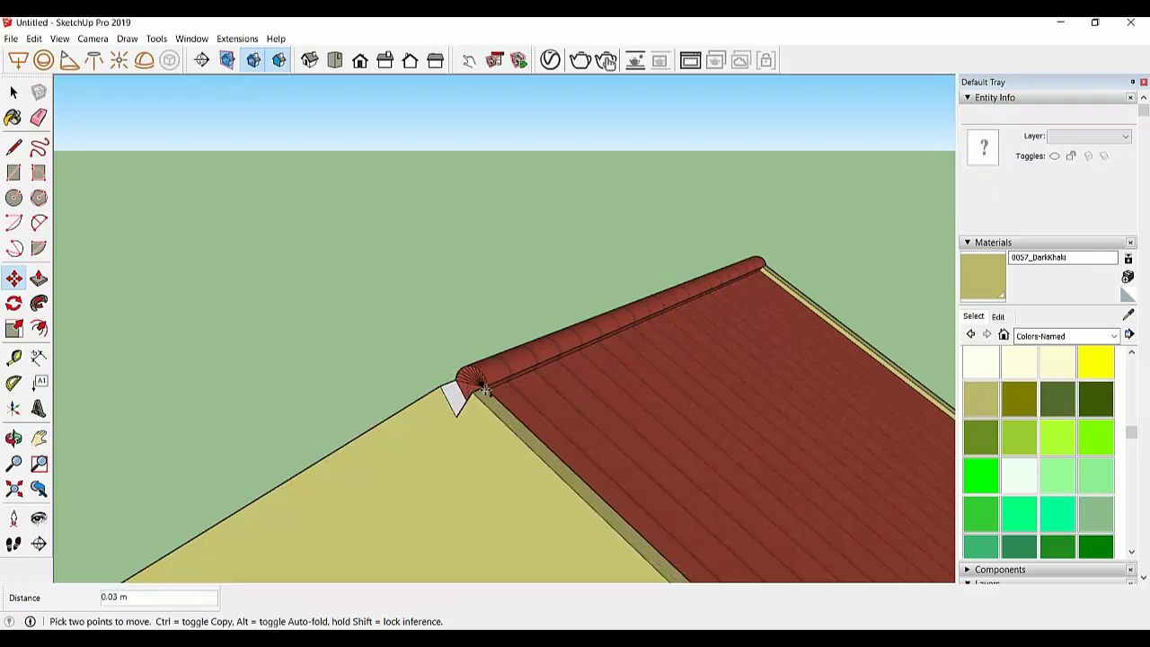
{"action": "key", "text": "Escape"}
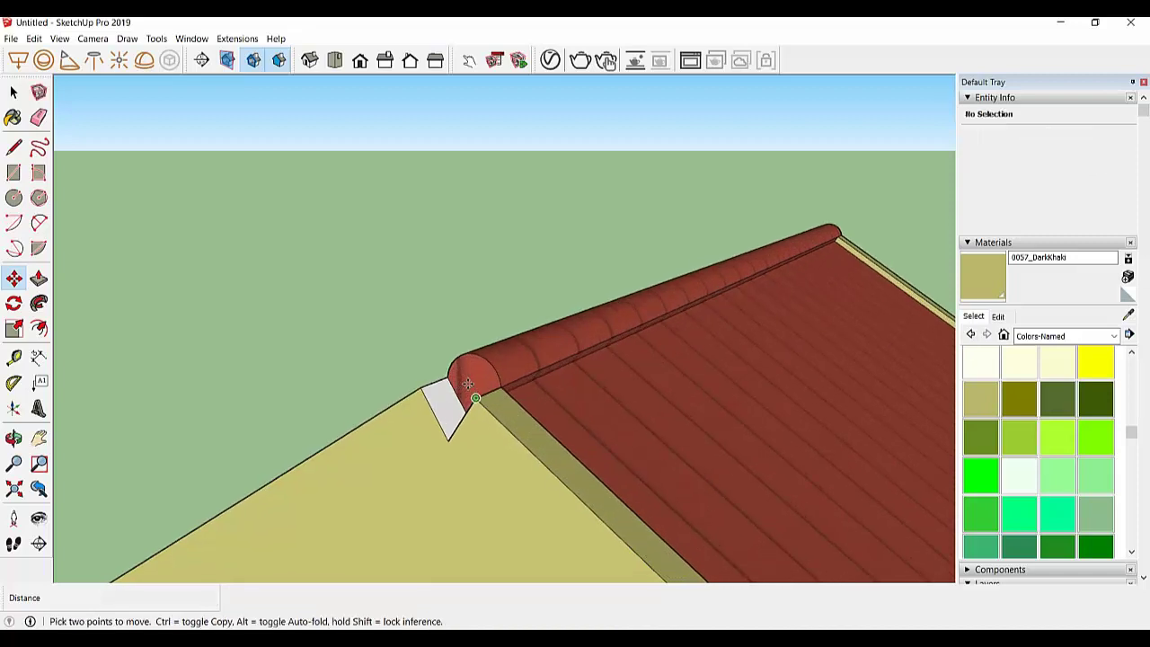
{"action": "middle_click_drag", "start_coordinate": [472, 388], "coordinate": [497, 389]}
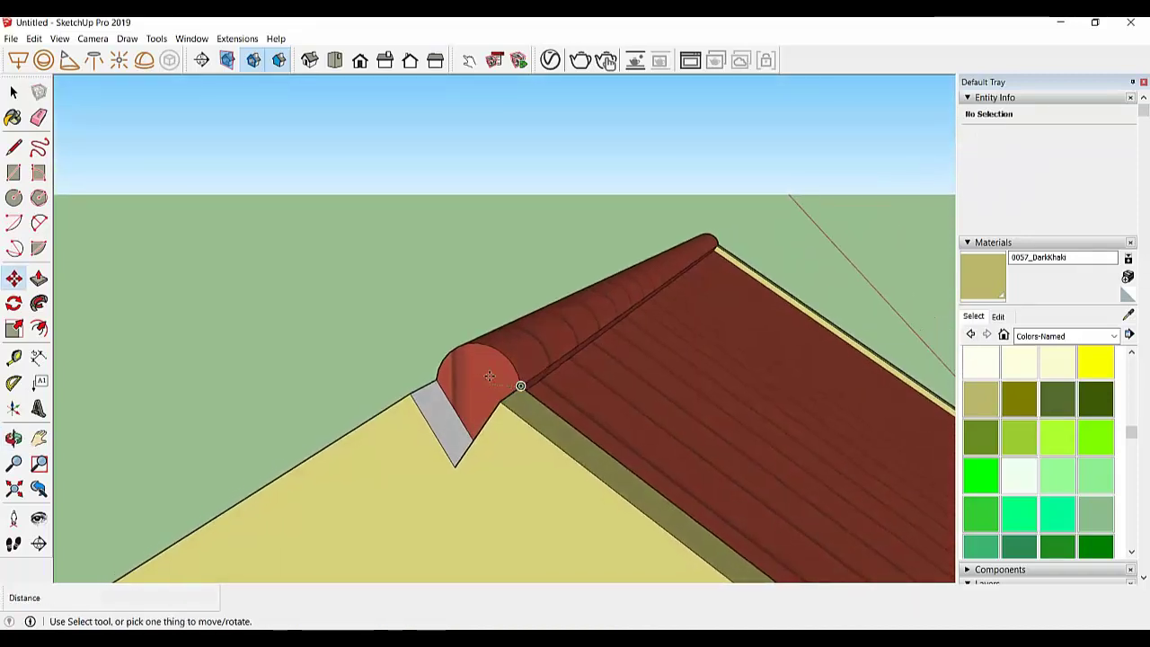
Select the red ridge cap end face and place a copy of it at the ridge end
{"action": "left_click", "coordinate": [13, 93]}
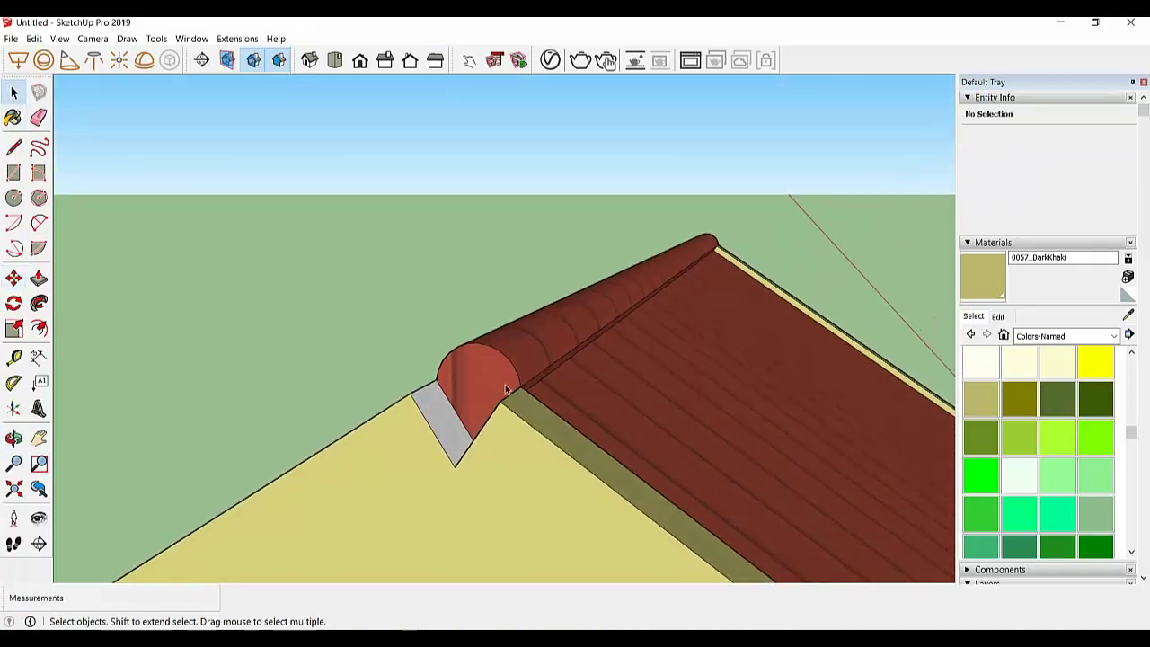
{"action": "left_click", "coordinate": [492, 383]}
{"action": "key", "text": "m"}
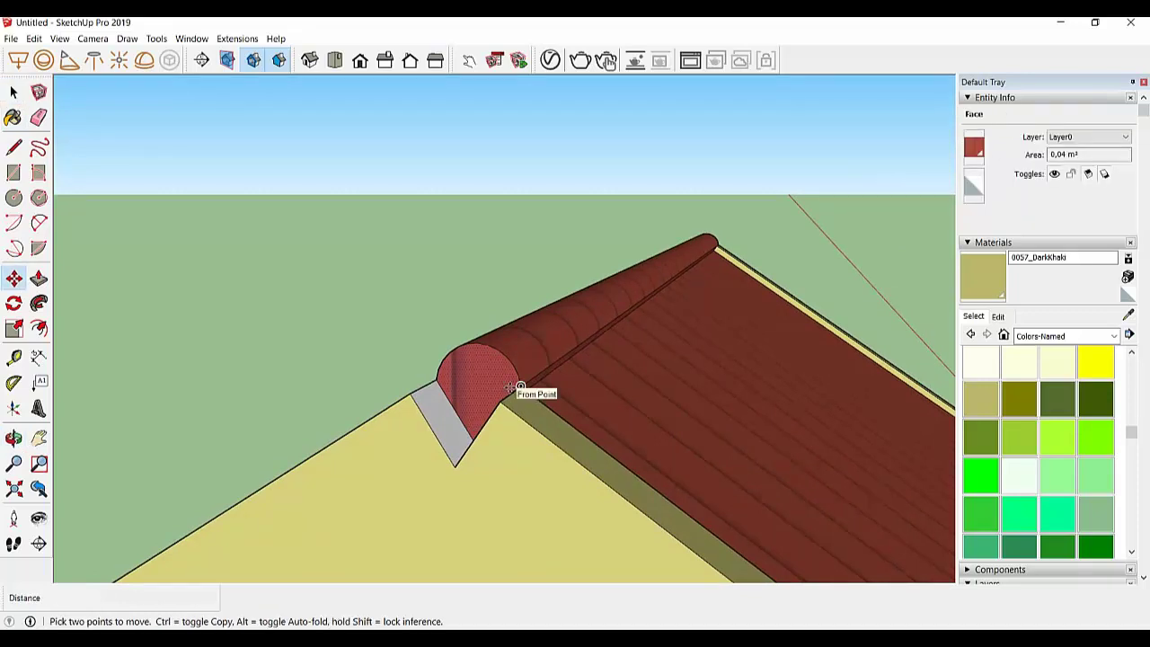
{"action": "left_click", "coordinate": [520, 387]}
{"action": "key", "text": "ctrl"}
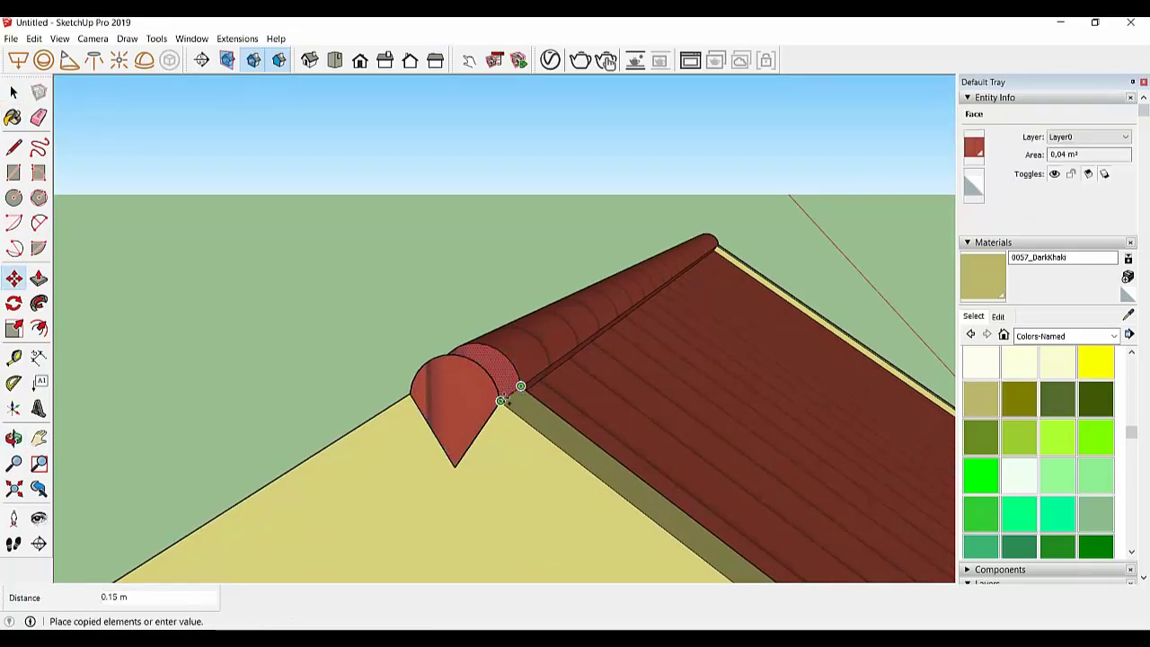
{"action": "left_click", "coordinate": [503, 406]}
{"action": "middle_click_drag", "start_coordinate": [503, 406], "coordinate": [492, 464]}
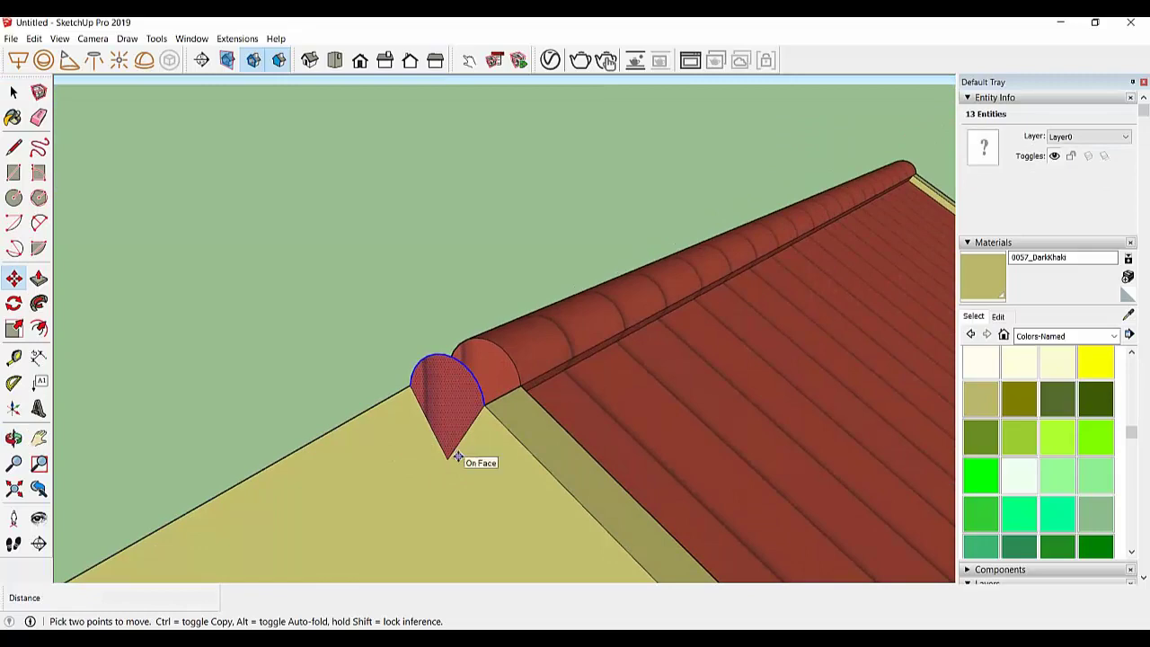
Extrude the copied end face 0.15 m into a new end piece and paint its white face khaki
{"action": "key", "text": "p"}
{"action": "left_click", "coordinate": [456, 410]}
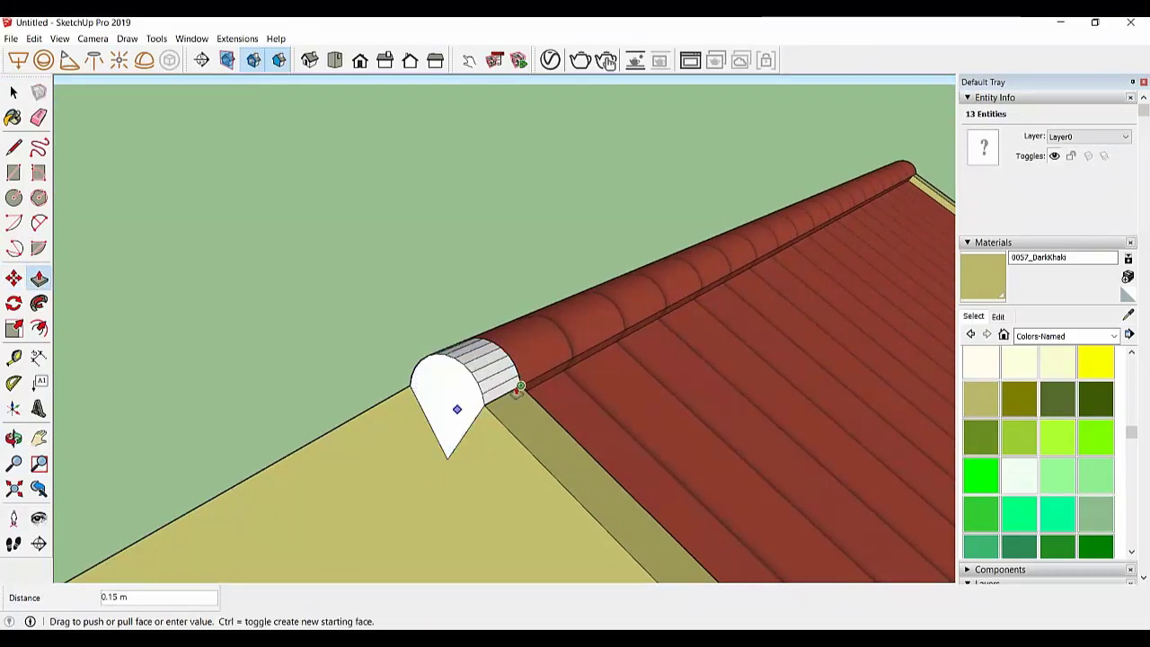
{"action": "left_click", "coordinate": [520, 388]}
{"action": "mouse_move", "coordinate": [520, 389]}
{"action": "middle_mouse_down"}
{"action": "mouse_move", "coordinate": [441, 423]}
{"action": "mouse_move", "coordinate": [465, 506]}
{"action": "mouse_move", "coordinate": [752, 508]}
{"action": "mouse_move", "coordinate": [496, 459]}
{"action": "middle_mouse_up"}
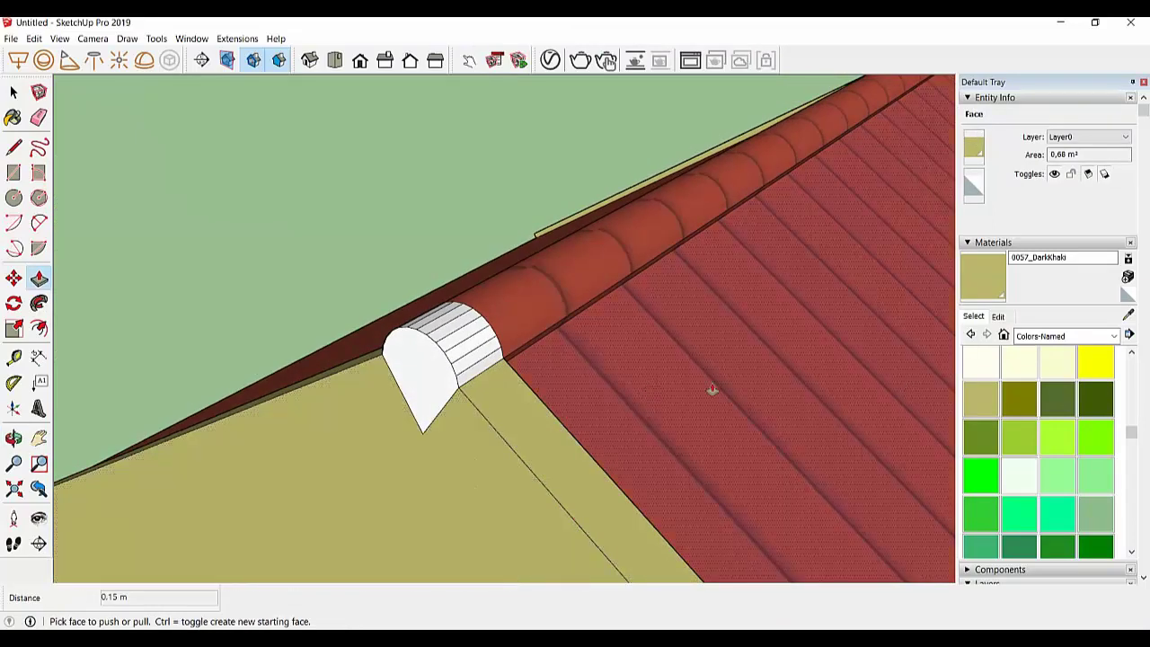
{"action": "key", "text": "b"}
{"action": "left_click", "coordinate": [454, 367]}
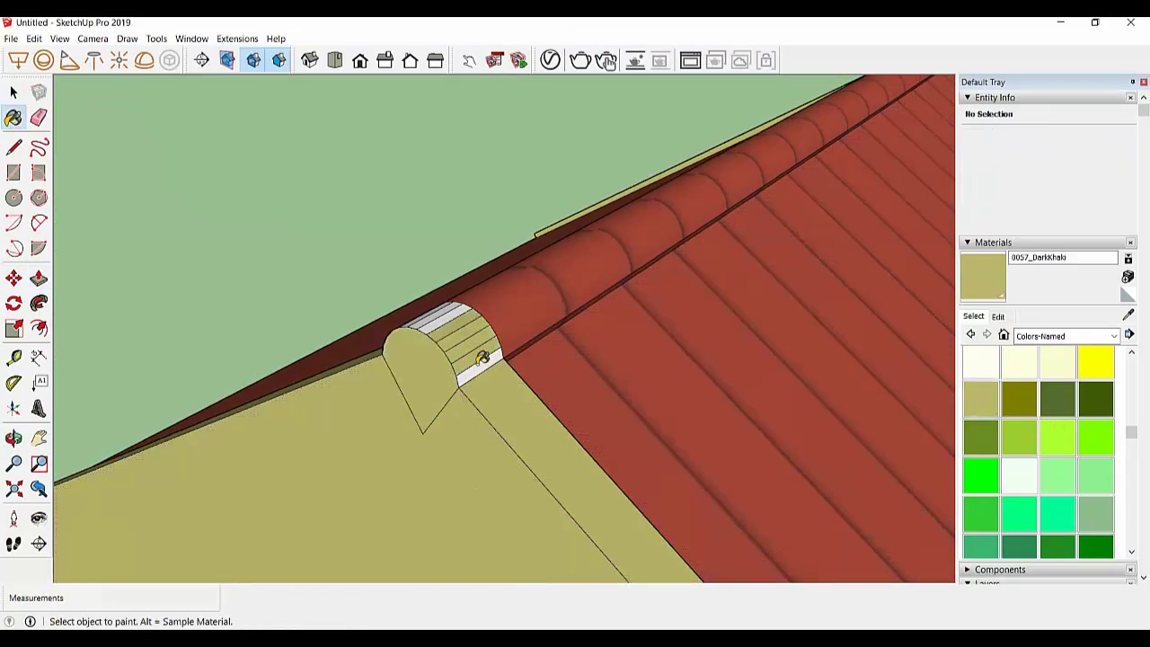
{"action": "mouse_move", "coordinate": [482, 358]}
{"action": "middle_mouse_down"}
{"action": "mouse_move", "coordinate": [734, 377]}
{"action": "mouse_move", "coordinate": [482, 344]}
{"action": "middle_mouse_up"}
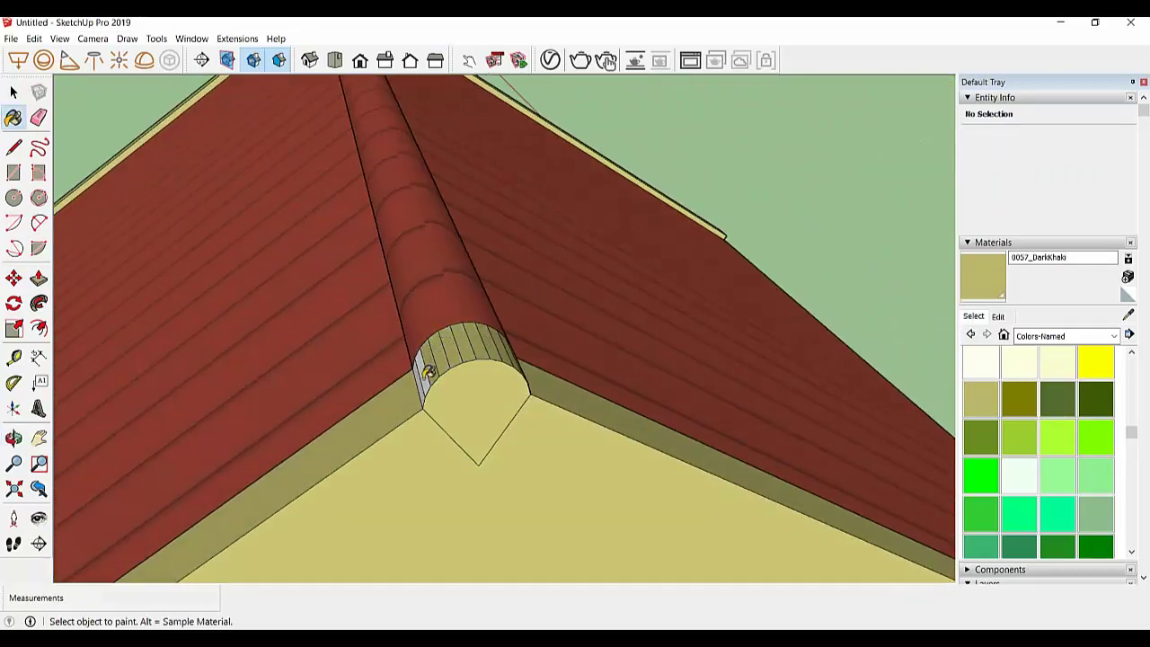
{"action": "mouse_move", "coordinate": [475, 383]}
{"action": "middle_mouse_down"}
{"action": "mouse_move", "coordinate": [351, 393]}
{"action": "mouse_move", "coordinate": [356, 410]}
{"action": "middle_mouse_up"}
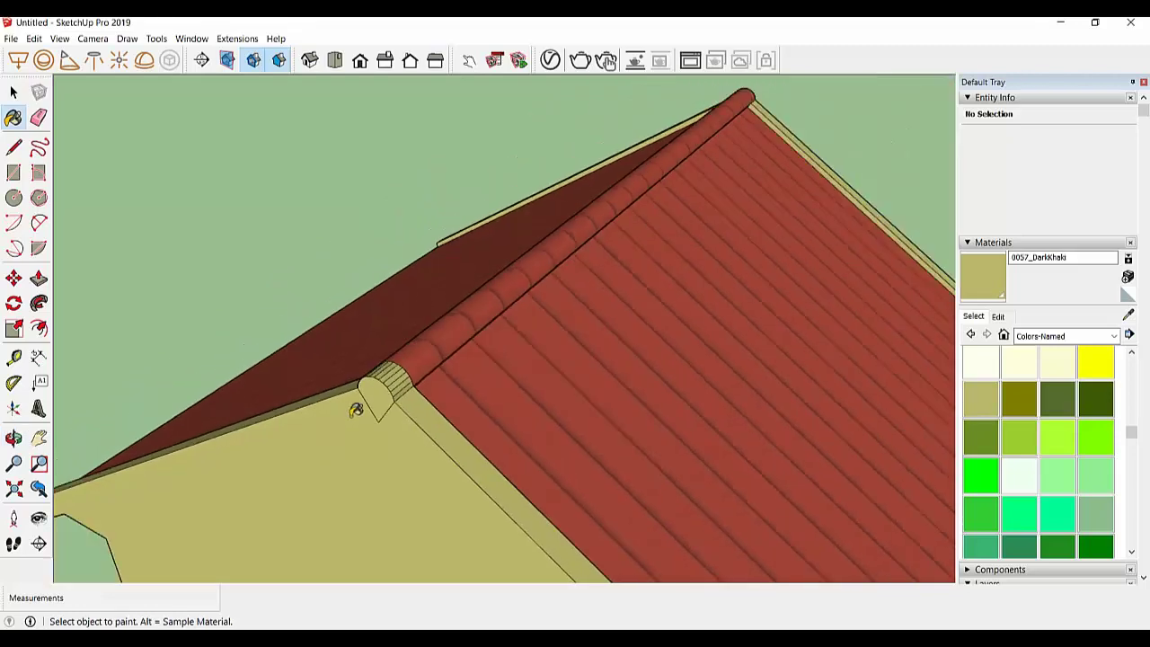
{"action": "mouse_move", "coordinate": [790, 151]}
{"action": "middle_mouse_down"}
{"action": "mouse_move", "coordinate": [816, 121]}
{"action": "mouse_move", "coordinate": [680, 341]}
{"action": "mouse_move", "coordinate": [731, 400]}
{"action": "middle_mouse_up"}
Recess the far ridge cap end inward by 0.15 m
{"action": "key", "text": "p"}
{"action": "left_click", "coordinate": [699, 321]}
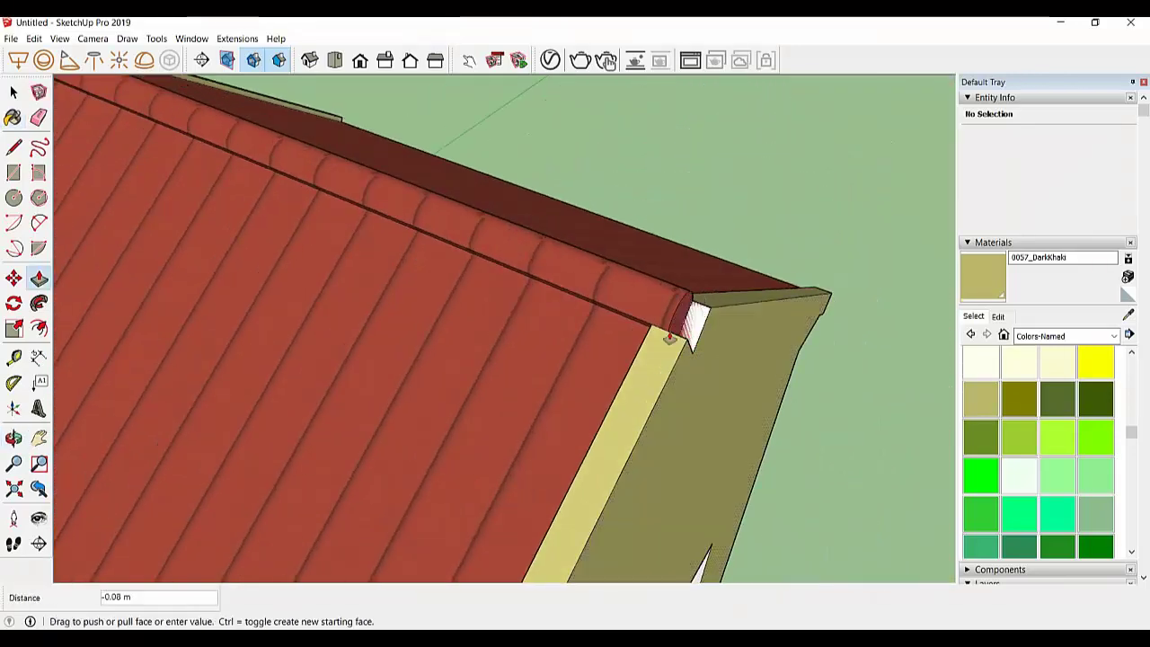
{"action": "left_click", "coordinate": [669, 339]}
{"action": "middle_click_drag", "start_coordinate": [669, 339], "coordinate": [213, 232]}
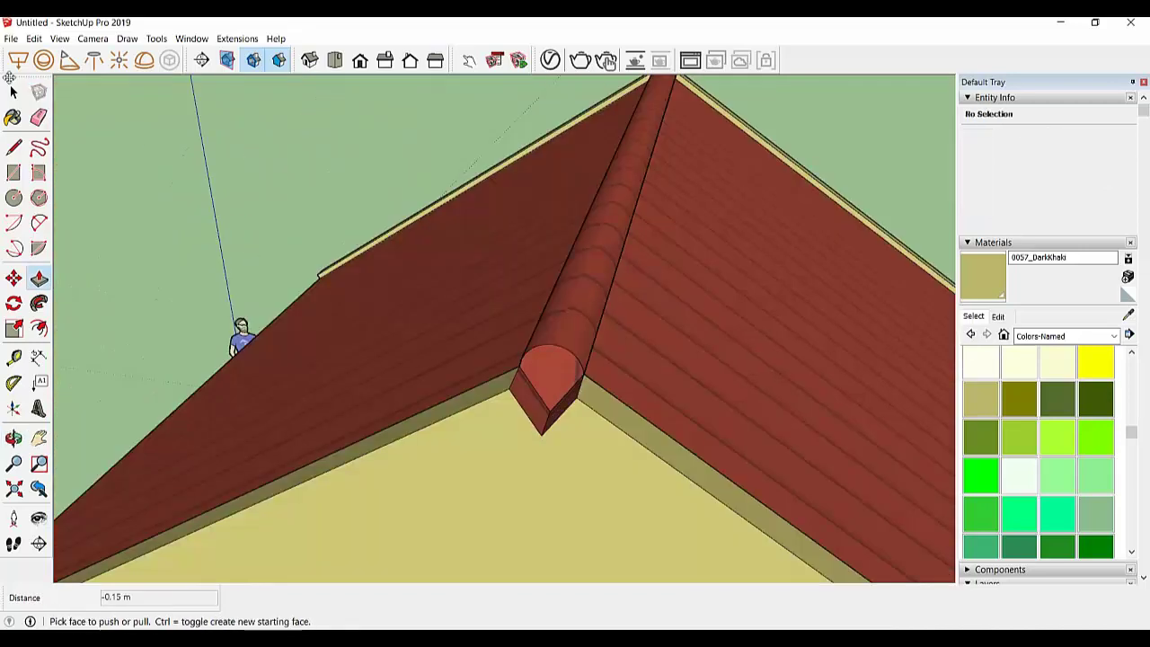
Copy the far ridge cap's end face into place and extrude it into a new end piece
{"action": "key", "text": "space"}
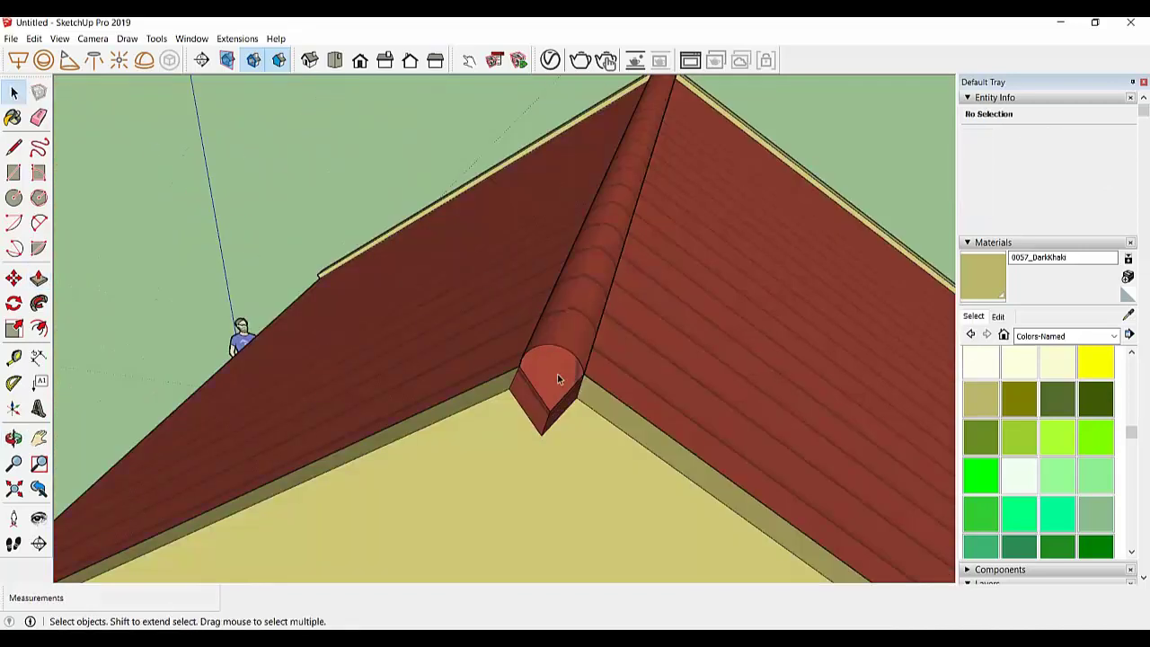
{"action": "left_click", "coordinate": [560, 379]}
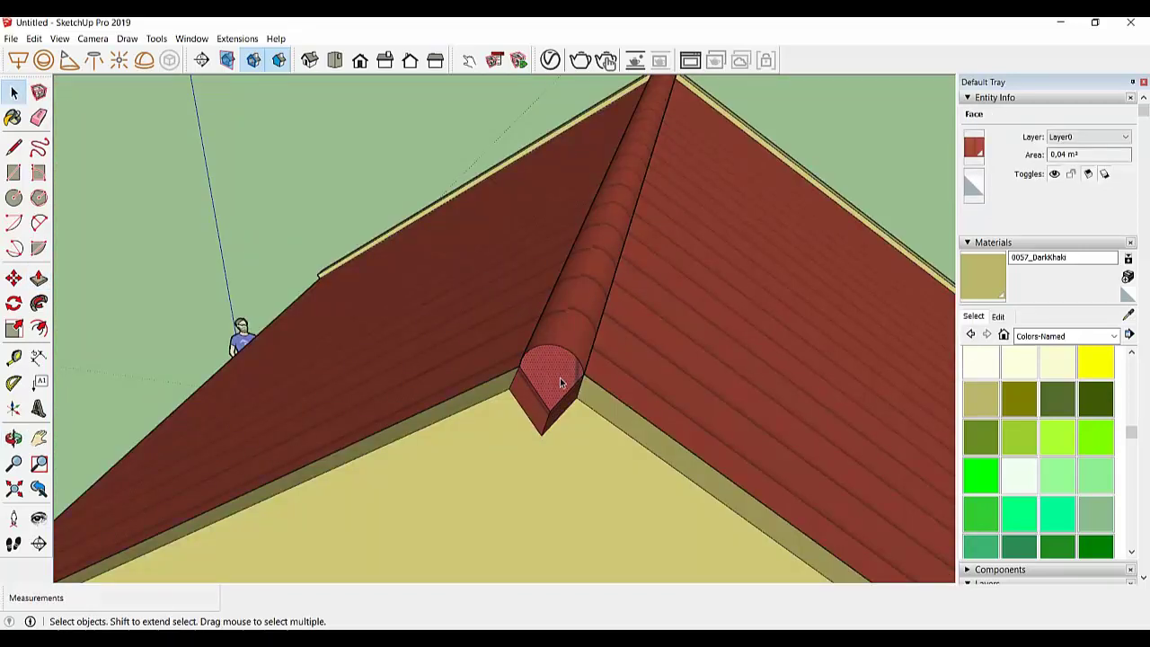
{"action": "key", "text": "m"}
{"action": "left_click", "coordinate": [584, 374]}
{"action": "key", "text": "ctrl"}
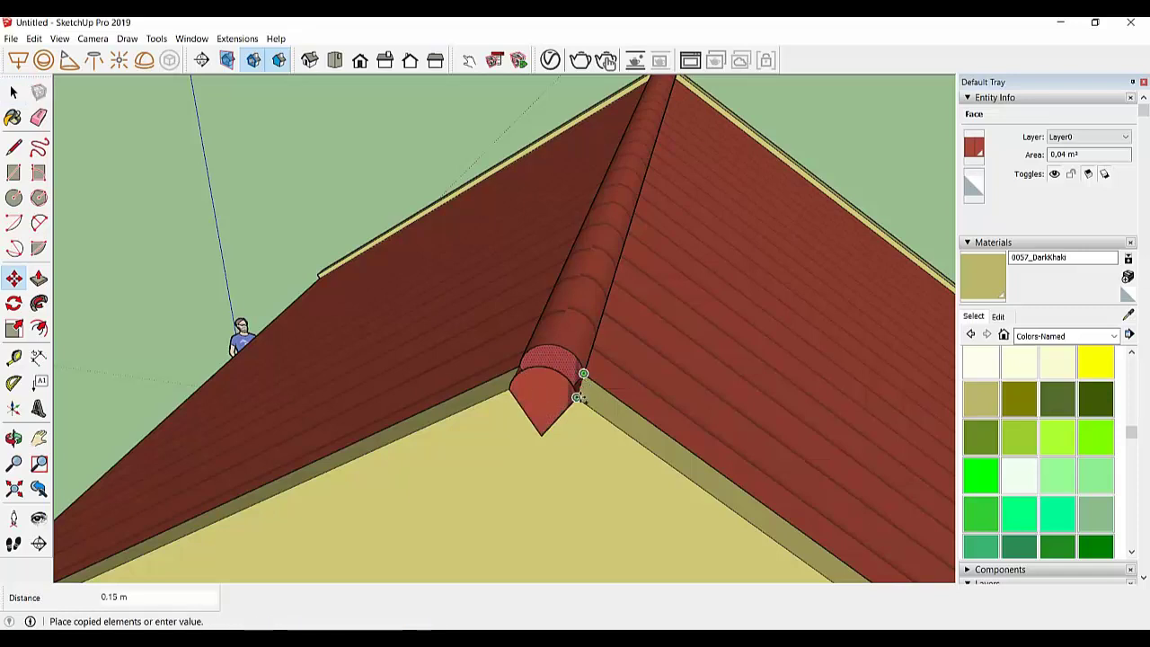
{"action": "left_click", "coordinate": [579, 388]}
{"action": "key", "text": "p"}
{"action": "left_click", "coordinate": [541, 397]}
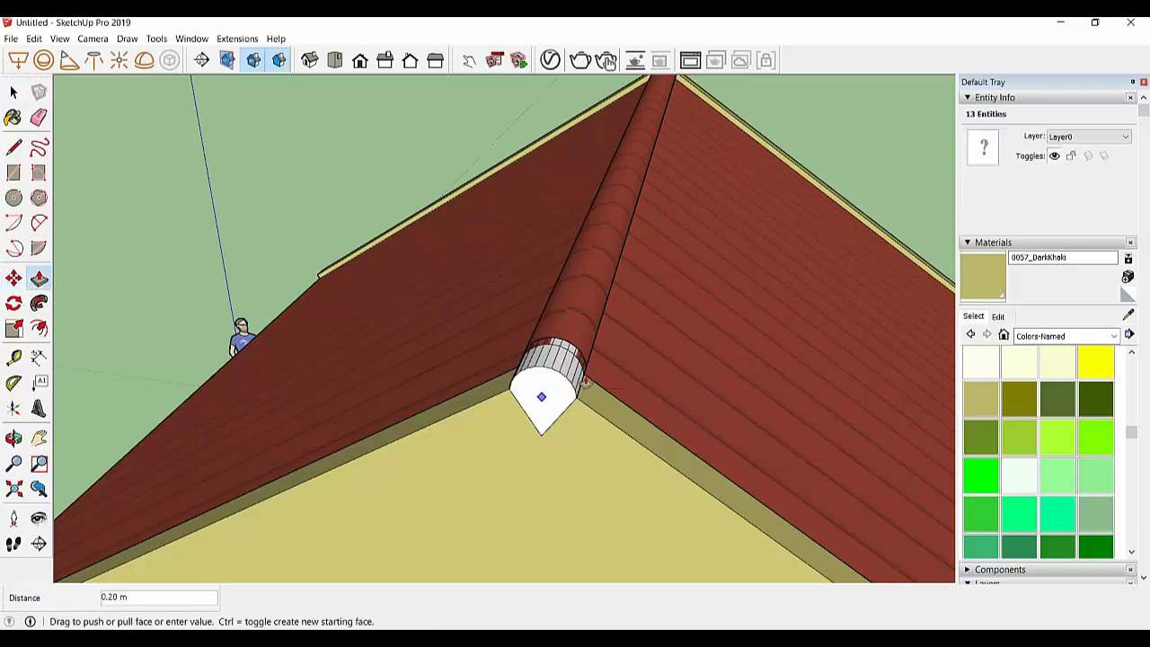
{"action": "left_click", "coordinate": [542, 396]}
{"action": "middle_click_drag", "start_coordinate": [542, 396], "coordinate": [619, 395]}
Paint the far end face, striped side faces and last white sliver dark khaki
{"action": "key", "text": "b"}
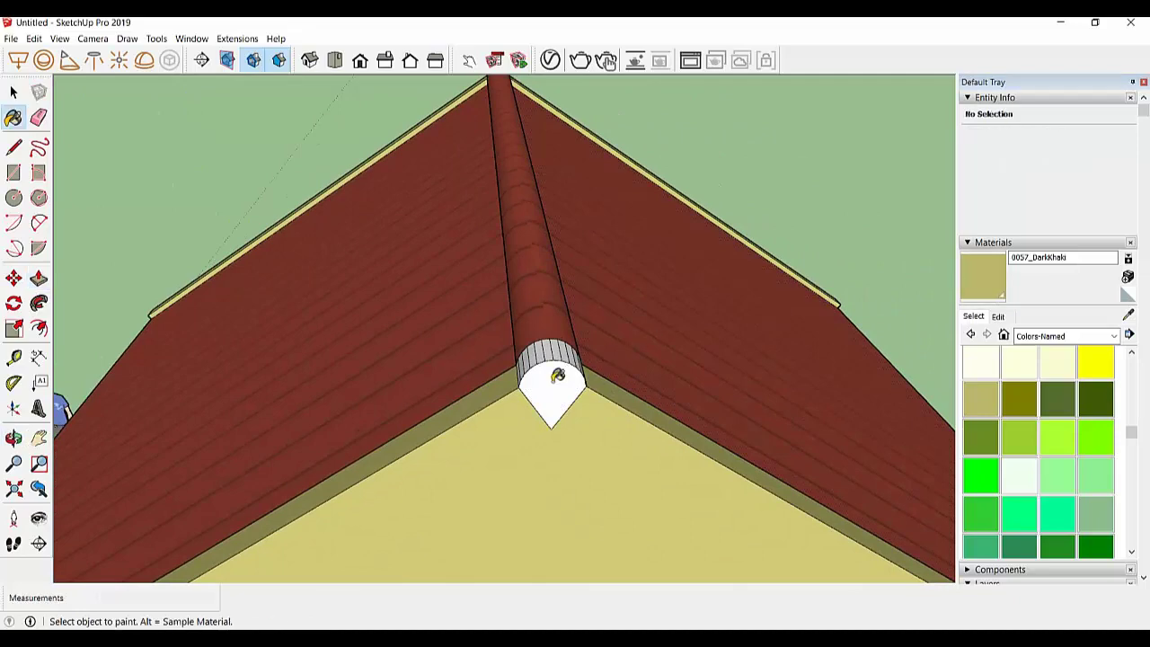
{"action": "left_click", "coordinate": [557, 376]}
{"action": "mouse_move", "coordinate": [557, 376]}
{"action": "middle_mouse_down"}
{"action": "mouse_move", "coordinate": [616, 493]}
{"action": "mouse_move", "coordinate": [534, 334]}
{"action": "middle_mouse_up"}
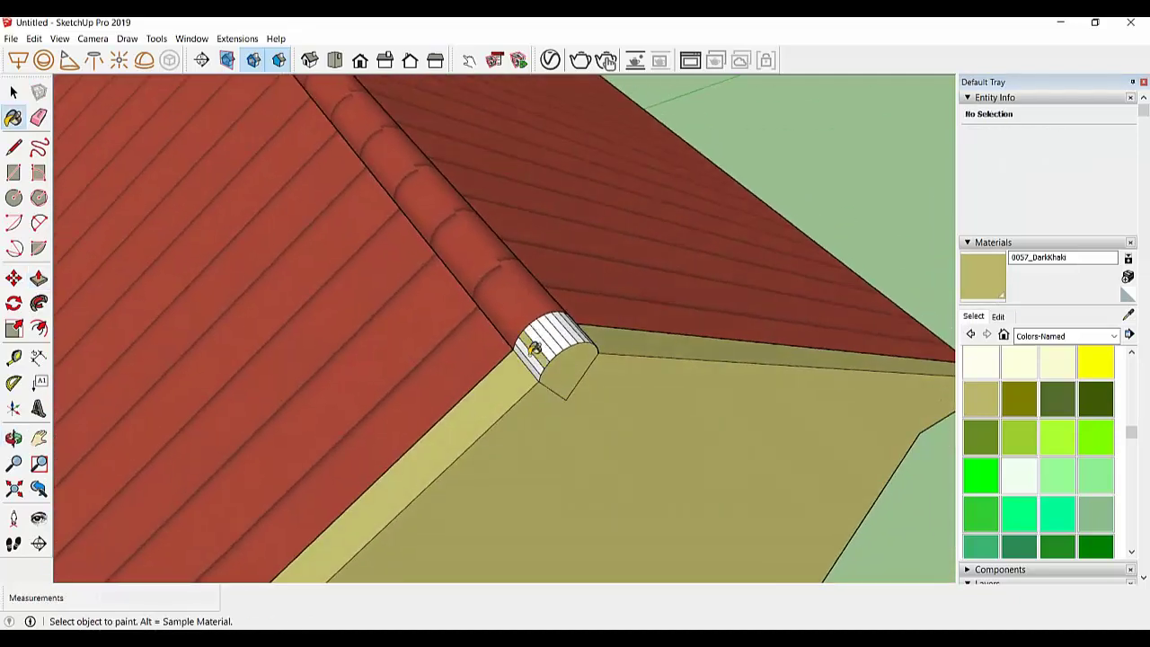
{"action": "left_click", "coordinate": [550, 336]}
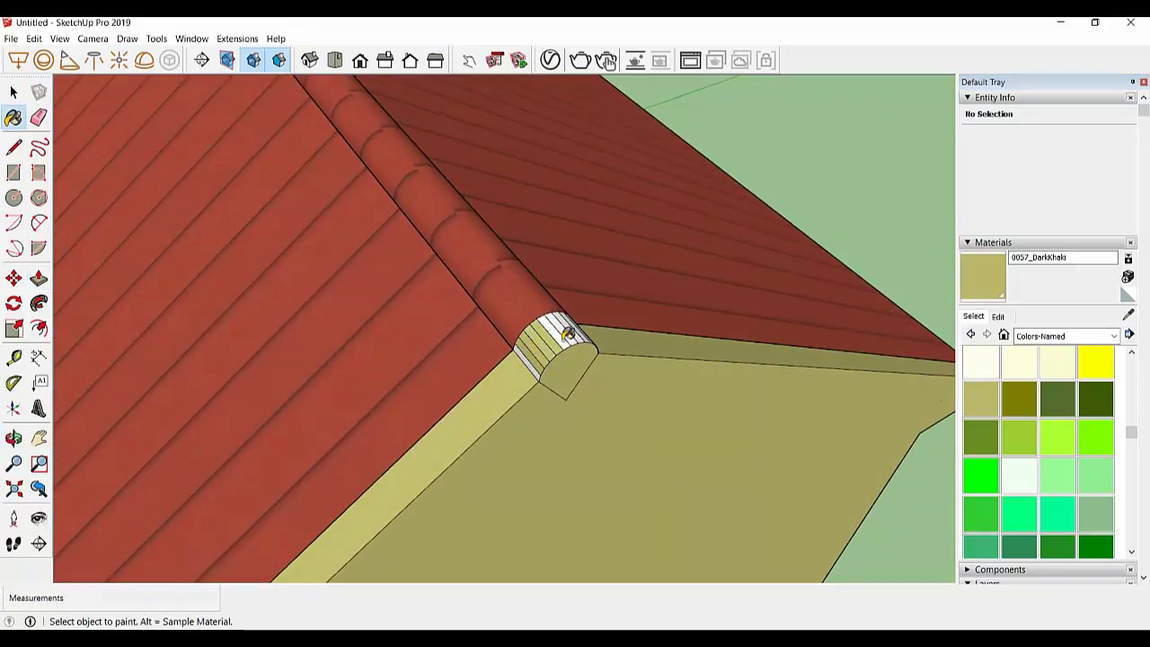
{"action": "left_click", "coordinate": [580, 328]}
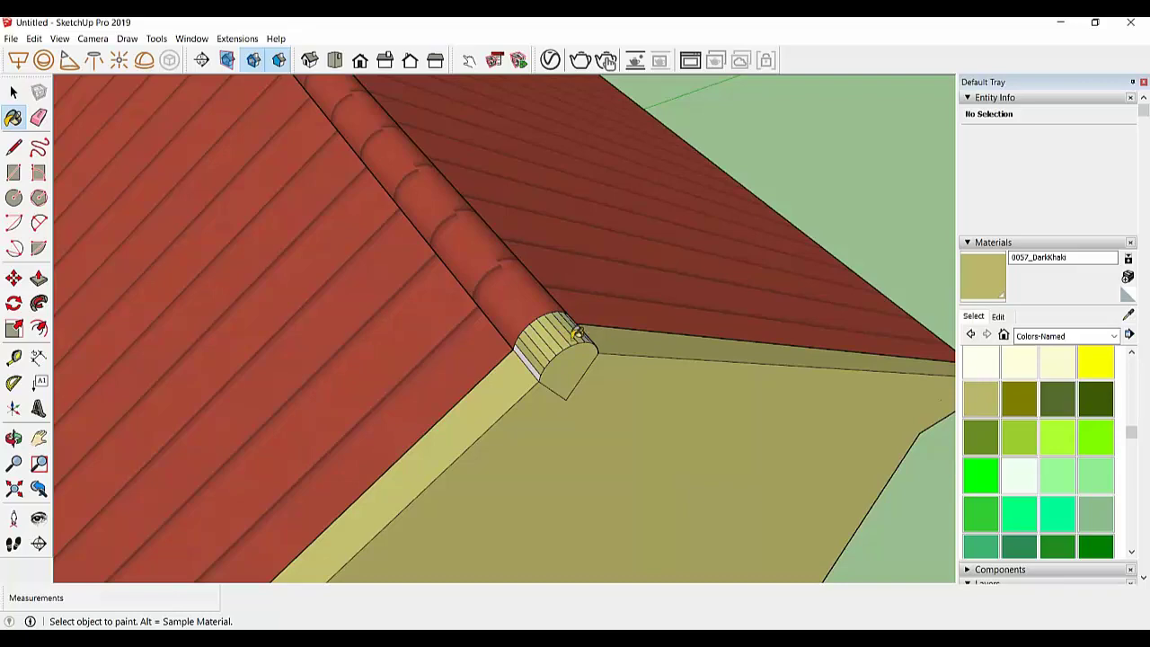
{"action": "mouse_move", "coordinate": [562, 351]}
{"action": "middle_mouse_down"}
{"action": "mouse_move", "coordinate": [530, 359]}
{"action": "mouse_move", "coordinate": [576, 394]}
{"action": "middle_mouse_up"}
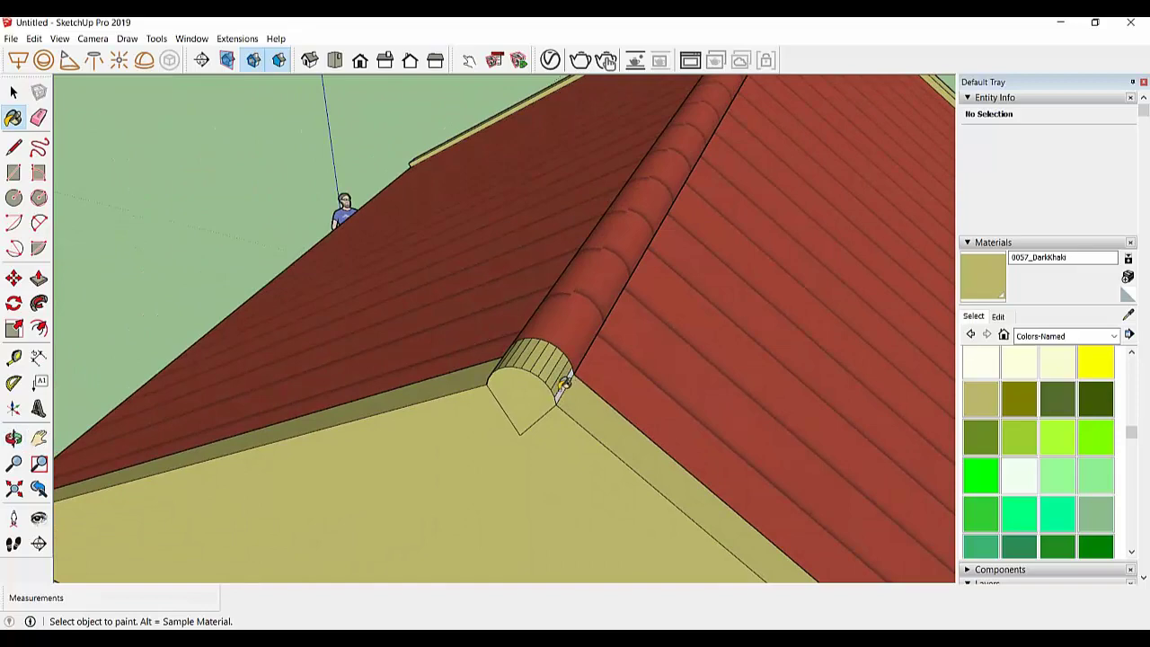
Paint the soffit under the gable-end overhang with Wood Board Cork
{"action": "scroll", "coordinate": [622, 421], "scroll_direction": "down", "scroll_amount": 3}
{"action": "mouse_move", "coordinate": [341, 429]}
{"action": "middle_mouse_down"}
{"action": "mouse_move", "coordinate": [826, 239]}
{"action": "mouse_move", "coordinate": [611, 252]}
{"action": "middle_mouse_up"}
{"action": "scroll", "coordinate": [611, 251], "scroll_direction": "up", "scroll_amount": 3}
{"action": "left_click", "coordinate": [1078, 335]}
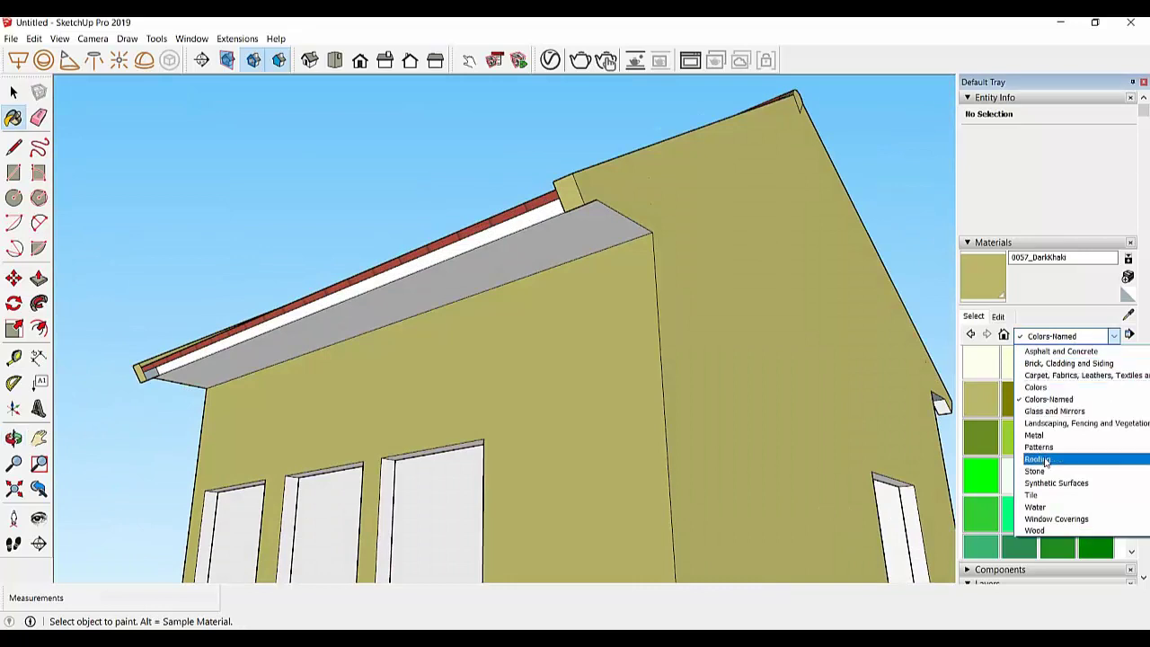
{"action": "left_click", "coordinate": [1042, 530]}
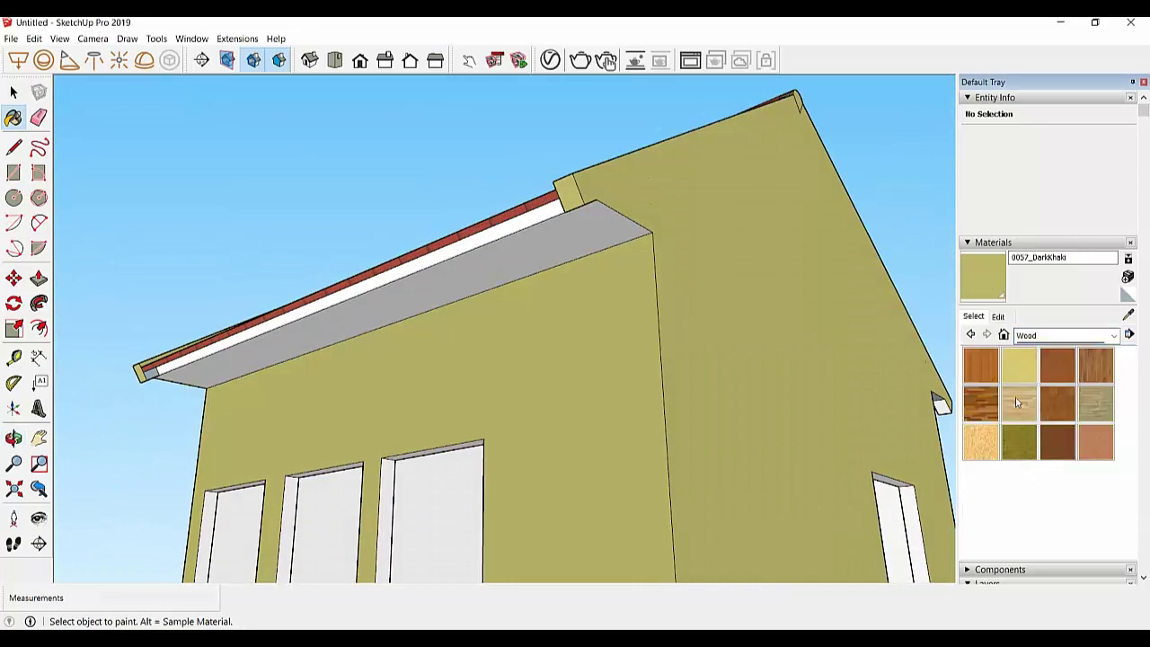
{"action": "left_click", "coordinate": [1051, 434]}
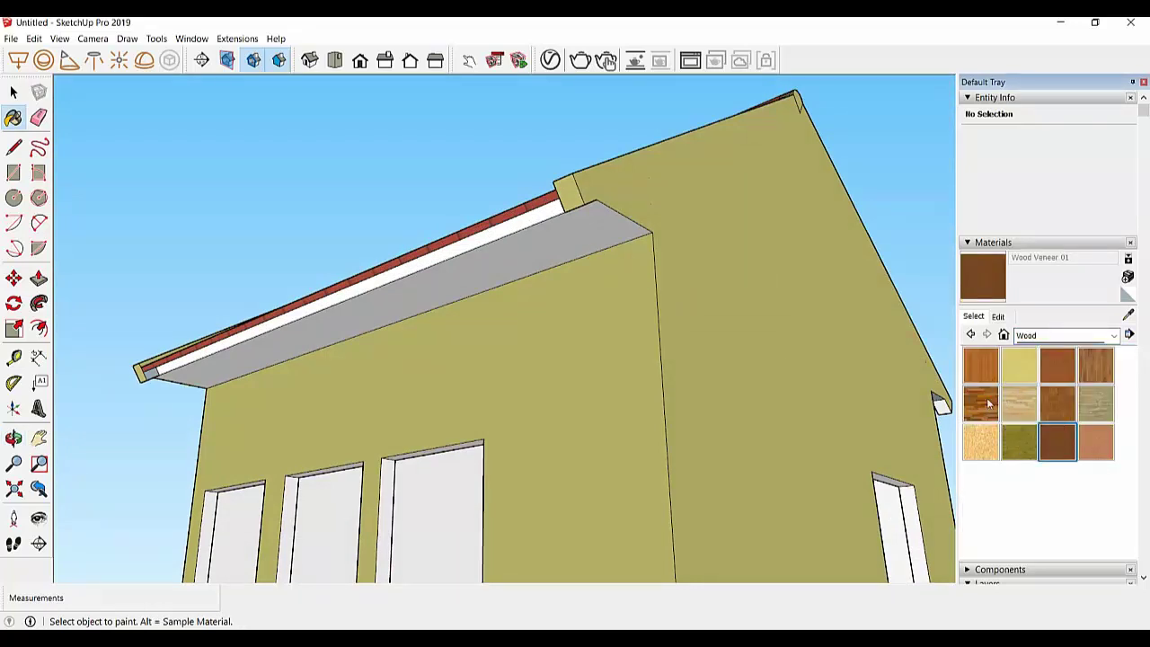
{"action": "left_click", "coordinate": [1024, 368]}
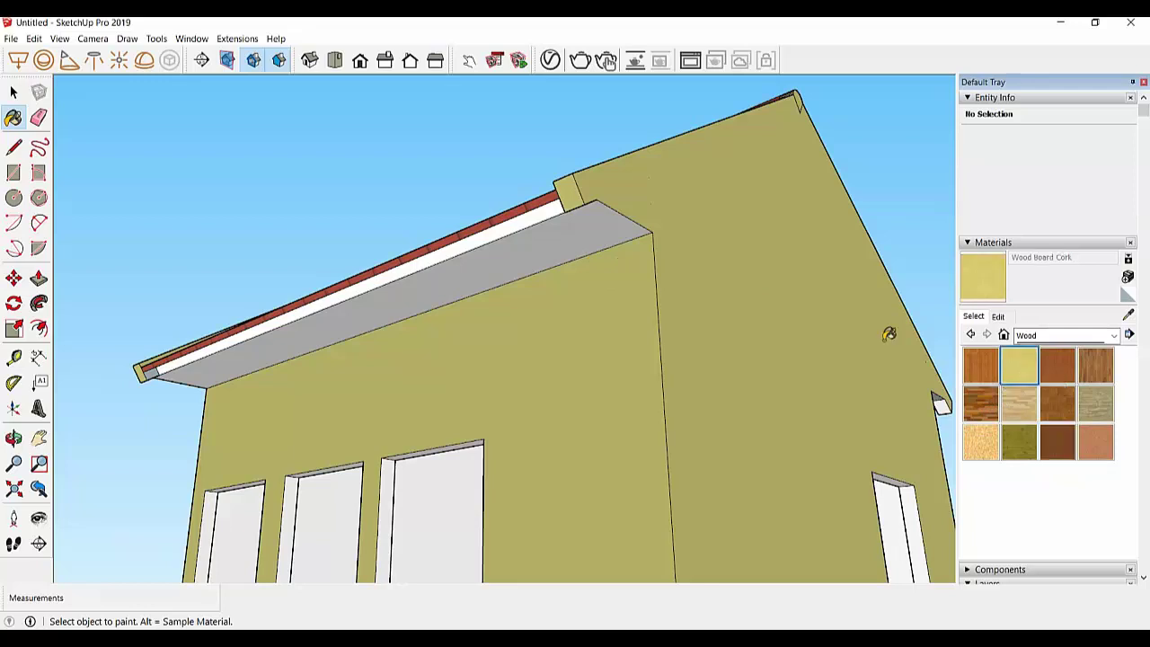
{"action": "left_click", "coordinate": [551, 241]}
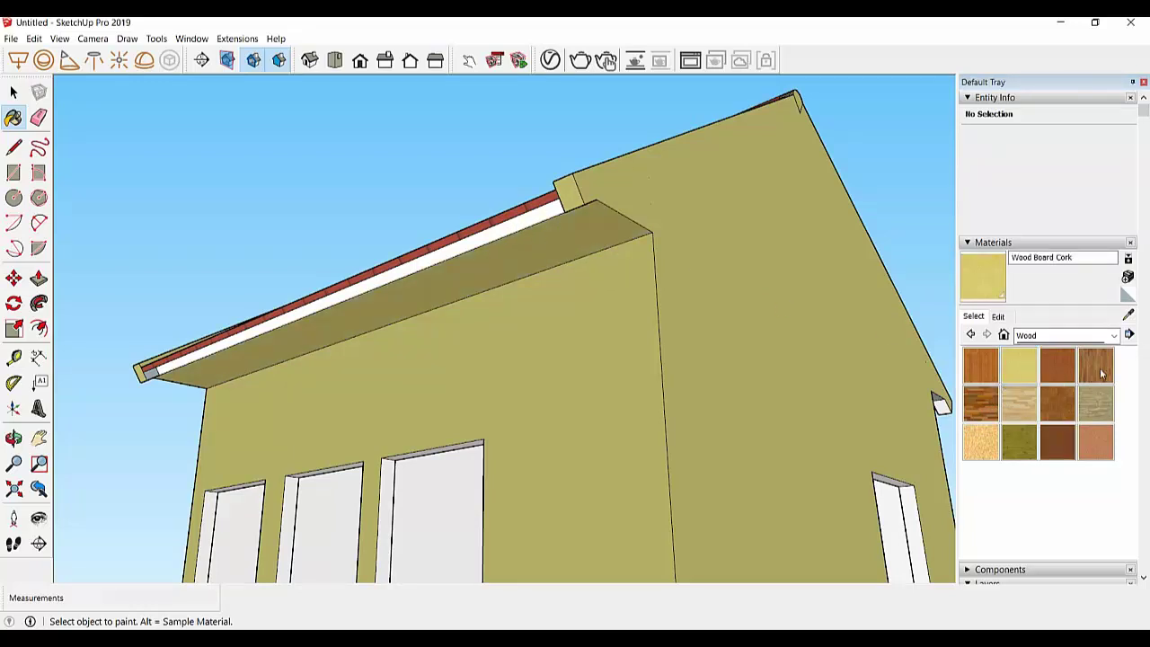
Recolour the Wood Board Cork material toward cyan and brighten it
{"action": "left_click", "coordinate": [998, 316]}
{"action": "mouse_move", "coordinate": [1000, 377]}
{"action": "left_mouse_down"}
{"action": "mouse_move", "coordinate": [1006, 386]}
{"action": "mouse_move", "coordinate": [982, 384]}
{"action": "left_mouse_up"}
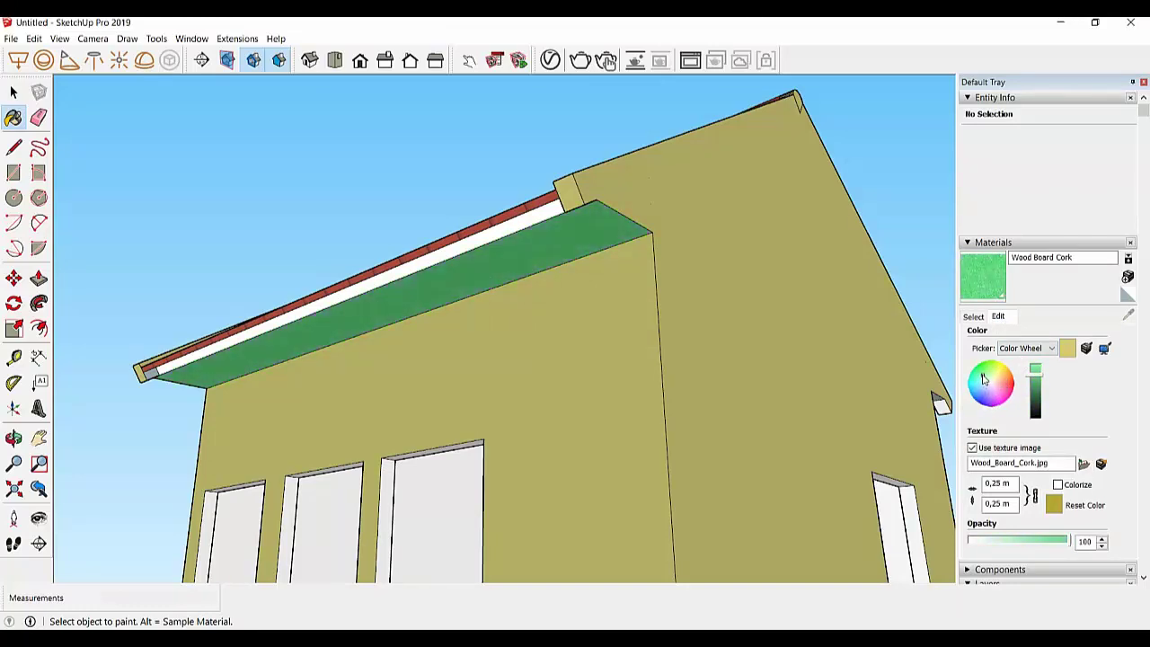
{"action": "left_click_drag", "start_coordinate": [984, 379], "coordinate": [968, 382]}
{"action": "left_click_drag", "start_coordinate": [1040, 378], "coordinate": [976, 392]}
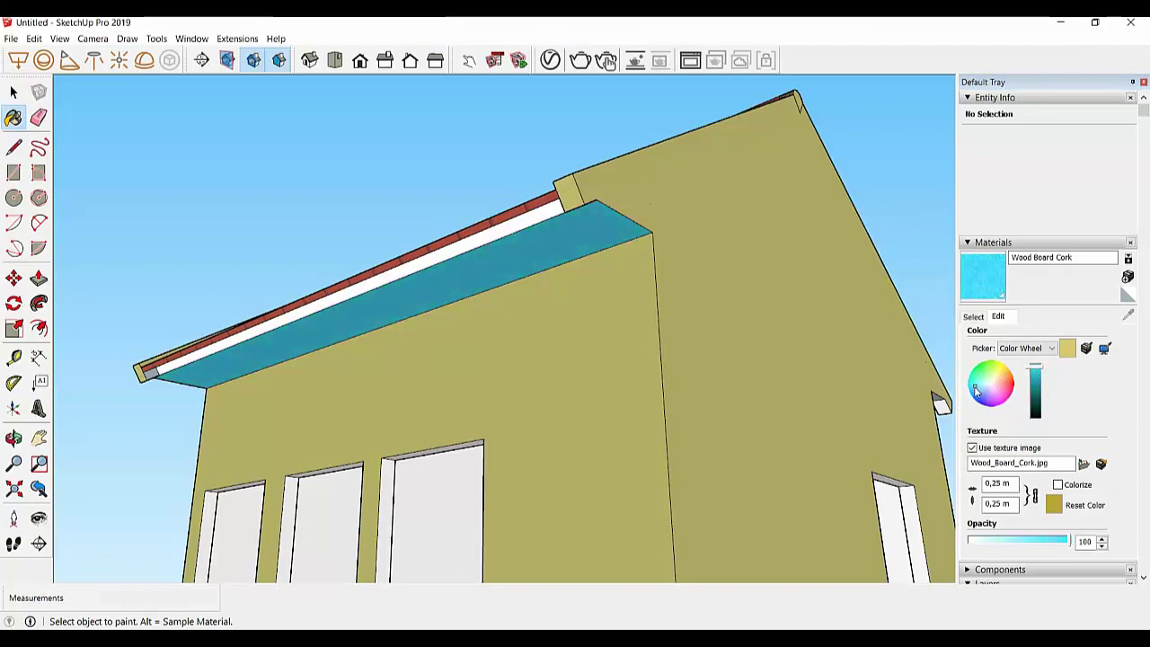
Paint the opposite soffit and the white fascia with the cyan Wood Board Cork
{"action": "middle_click_drag", "start_coordinate": [563, 233], "coordinate": [690, 229]}
{"action": "mouse_move", "coordinate": [783, 235]}
{"action": "middle_mouse_down"}
{"action": "mouse_move", "coordinate": [333, 347]}
{"action": "mouse_move", "coordinate": [521, 321]}
{"action": "mouse_move", "coordinate": [349, 238]}
{"action": "middle_mouse_up"}
{"action": "left_click", "coordinate": [350, 238]}
{"action": "left_click", "coordinate": [356, 191]}
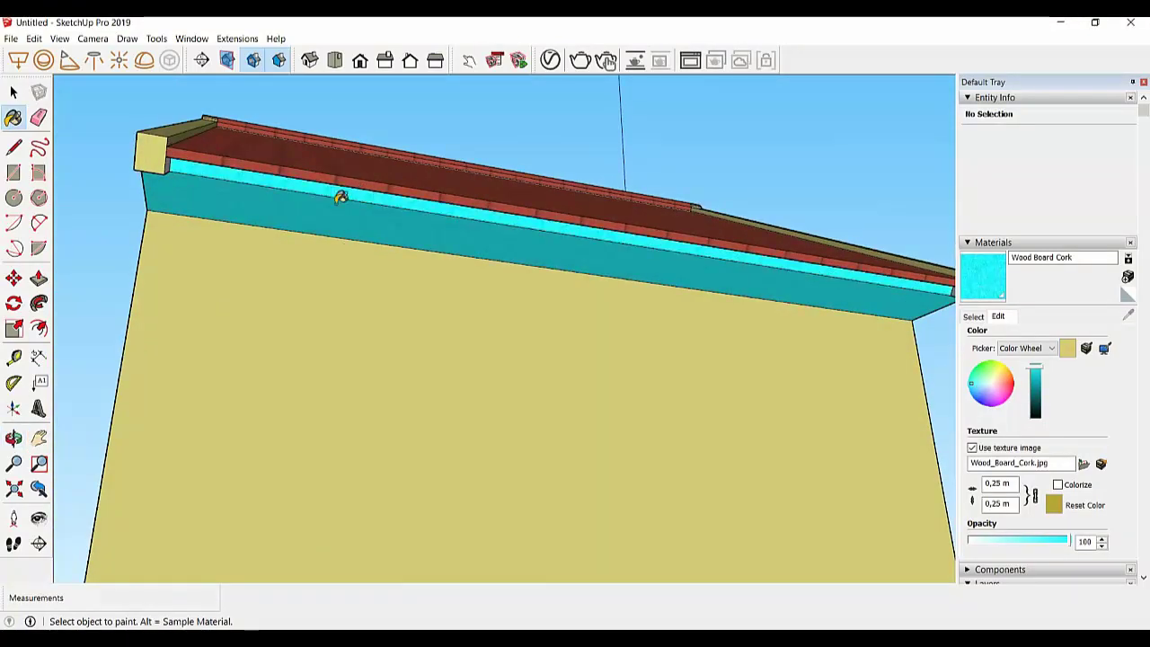
{"action": "mouse_move", "coordinate": [342, 195]}
{"action": "middle_mouse_down"}
{"action": "mouse_move", "coordinate": [527, 206]}
{"action": "mouse_move", "coordinate": [441, 207]}
{"action": "mouse_move", "coordinate": [737, 239]}
{"action": "mouse_move", "coordinate": [629, 338]}
{"action": "mouse_move", "coordinate": [492, 377]}
{"action": "mouse_move", "coordinate": [775, 374]}
{"action": "middle_mouse_up"}
{"action": "scroll", "coordinate": [737, 239], "scroll_direction": "up", "scroll_amount": 2}
{"action": "scroll", "coordinate": [775, 374], "scroll_direction": "down", "scroll_amount": 3}
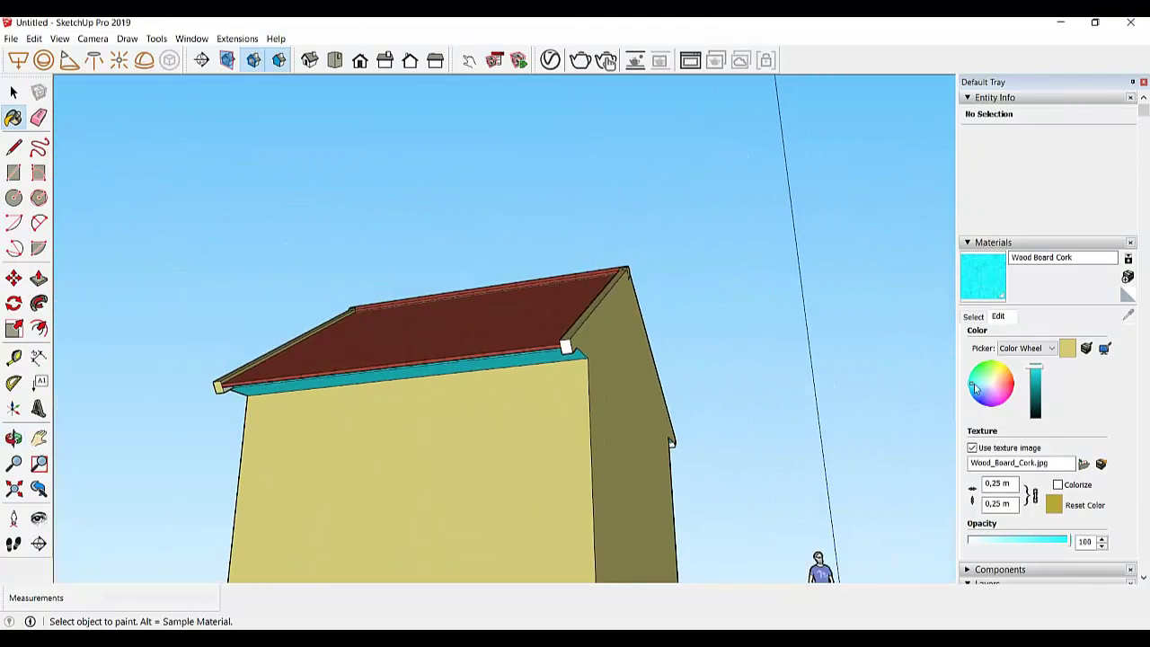
{"action": "left_click", "coordinate": [970, 317]}
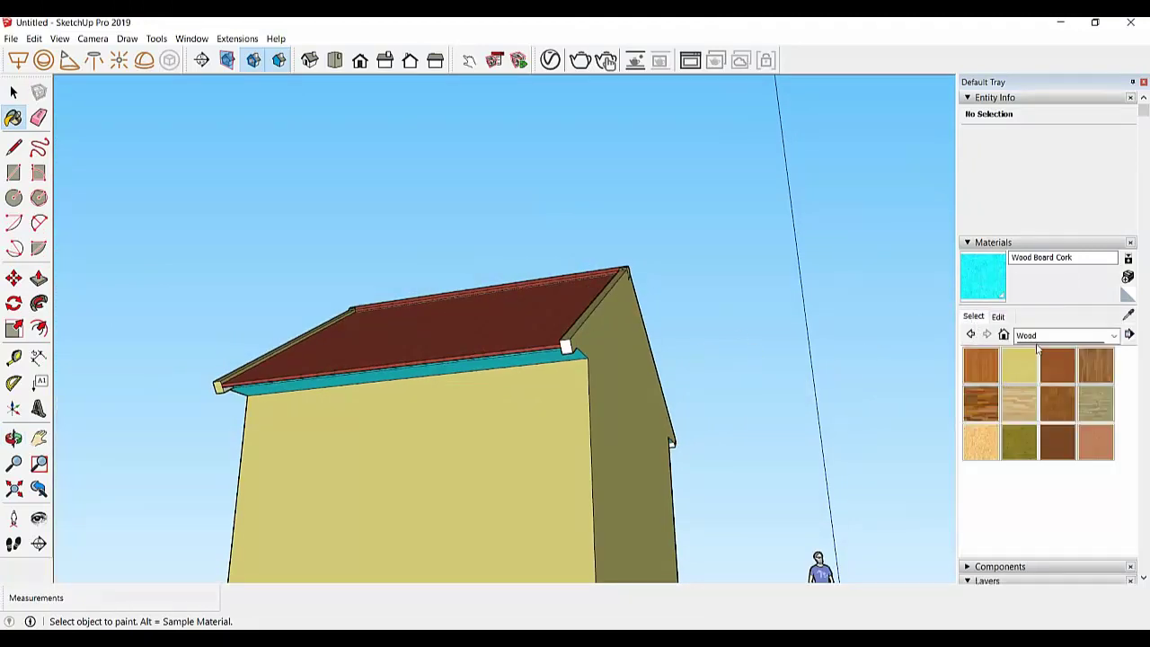
Pick 0057_DarkKhaki from the named colours and paint both white eave-trim end blocks with it
{"action": "left_click", "coordinate": [1064, 335]}
{"action": "left_click", "coordinate": [1001, 398]}
{"action": "scroll", "coordinate": [984, 474], "scroll_direction": "down", "scroll_amount": 5}
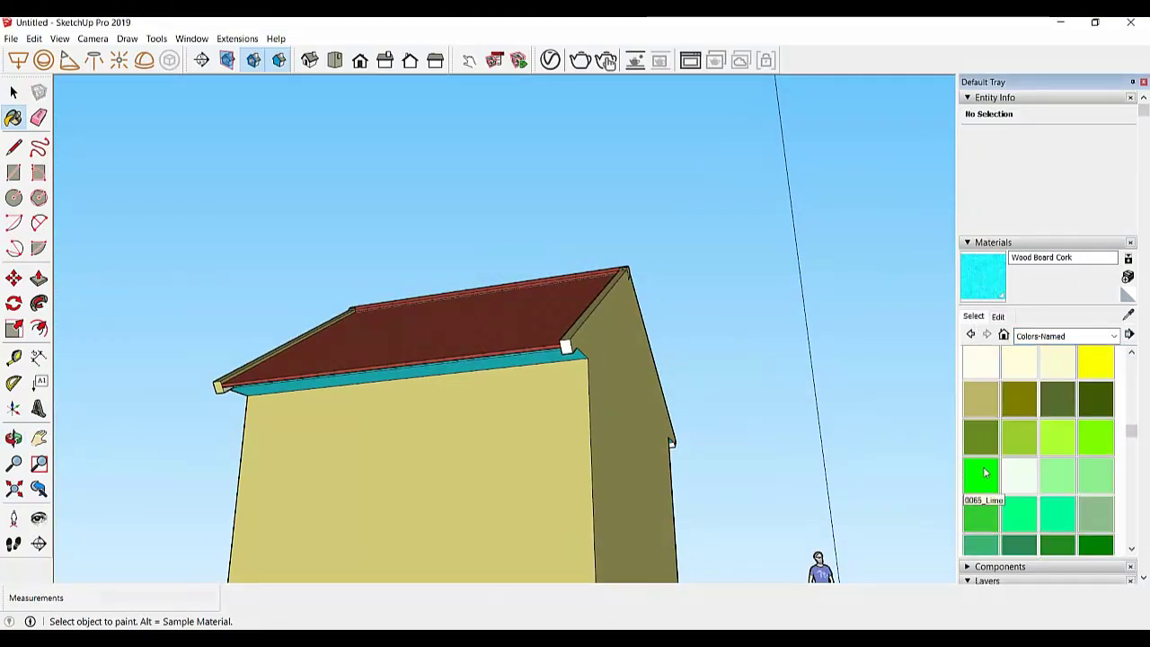
{"action": "left_click", "coordinate": [980, 398]}
{"action": "scroll", "coordinate": [619, 345], "scroll_direction": "up", "scroll_amount": 2}
{"action": "left_click", "coordinate": [545, 345]}
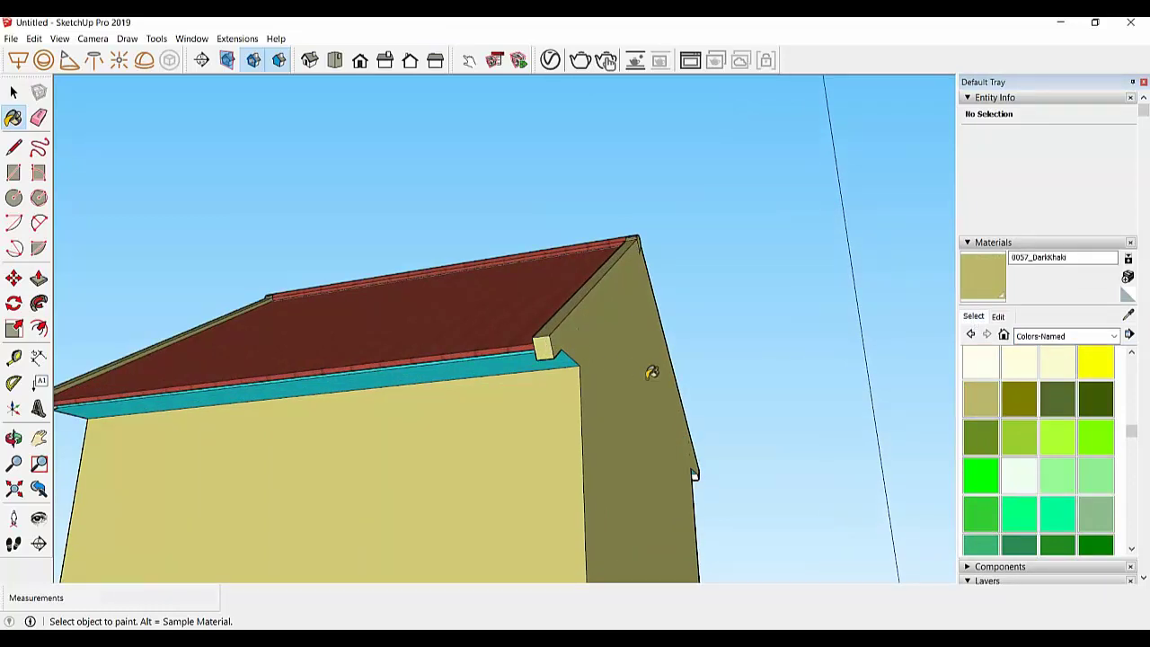
{"action": "mouse_move", "coordinate": [651, 373]}
{"action": "middle_mouse_down"}
{"action": "mouse_move", "coordinate": [776, 452]}
{"action": "mouse_move", "coordinate": [714, 363]}
{"action": "middle_mouse_up"}
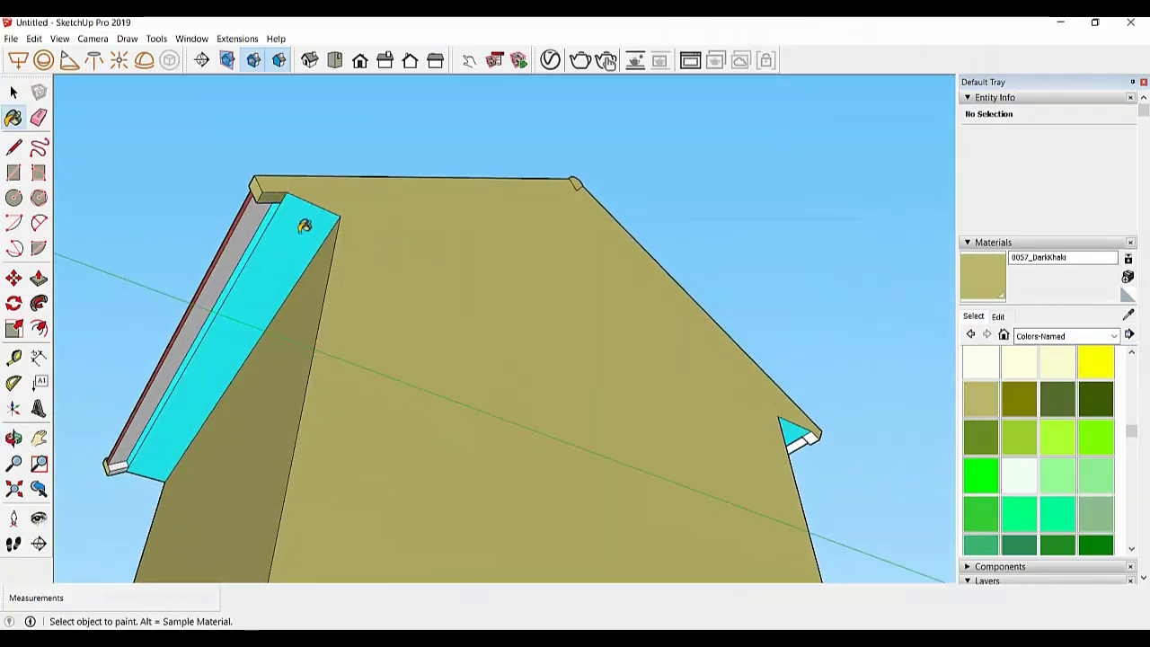
{"action": "left_click", "coordinate": [119, 464]}
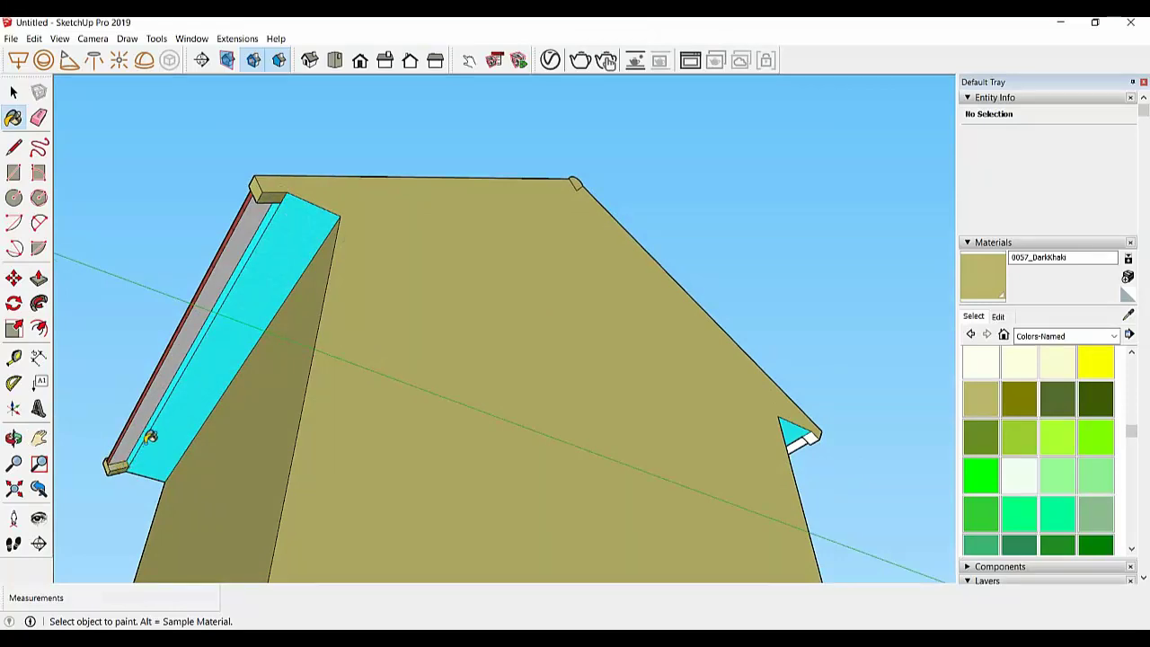
{"action": "mouse_move", "coordinate": [151, 438]}
{"action": "middle_mouse_down"}
{"action": "mouse_move", "coordinate": [580, 411]}
{"action": "mouse_move", "coordinate": [866, 271]}
{"action": "mouse_move", "coordinate": [590, 347]}
{"action": "mouse_move", "coordinate": [701, 383]}
{"action": "middle_mouse_up"}
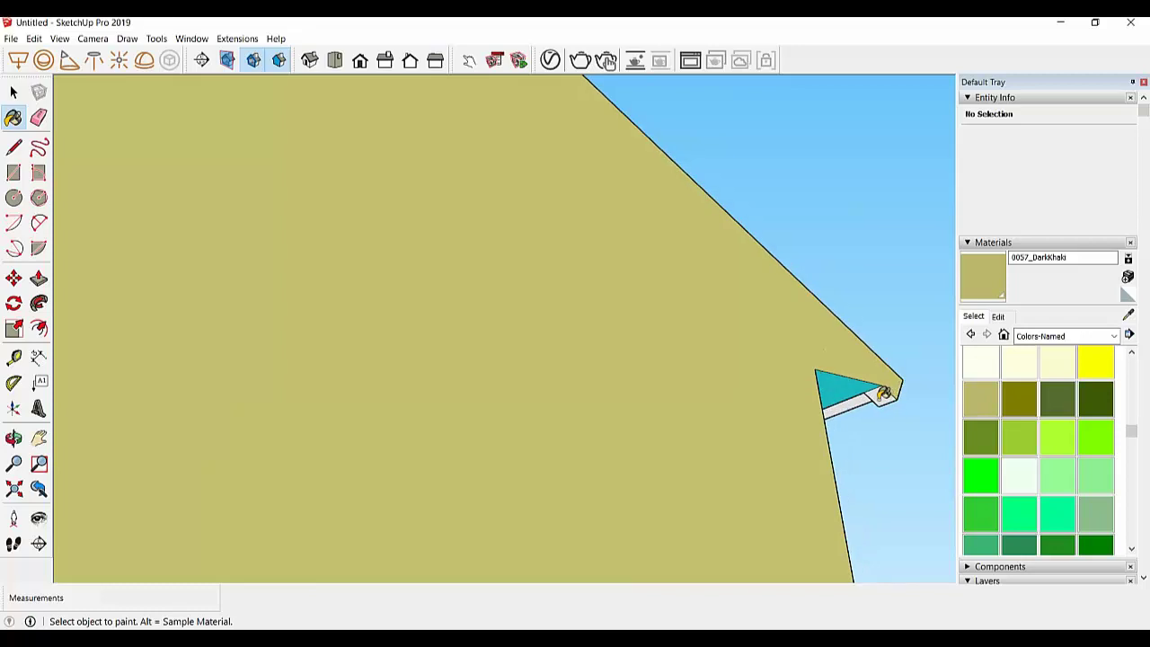
{"action": "mouse_move", "coordinate": [892, 391]}
{"action": "middle_mouse_down"}
{"action": "mouse_move", "coordinate": [689, 491]}
{"action": "mouse_move", "coordinate": [592, 457]}
{"action": "mouse_move", "coordinate": [511, 405]}
{"action": "middle_mouse_up"}
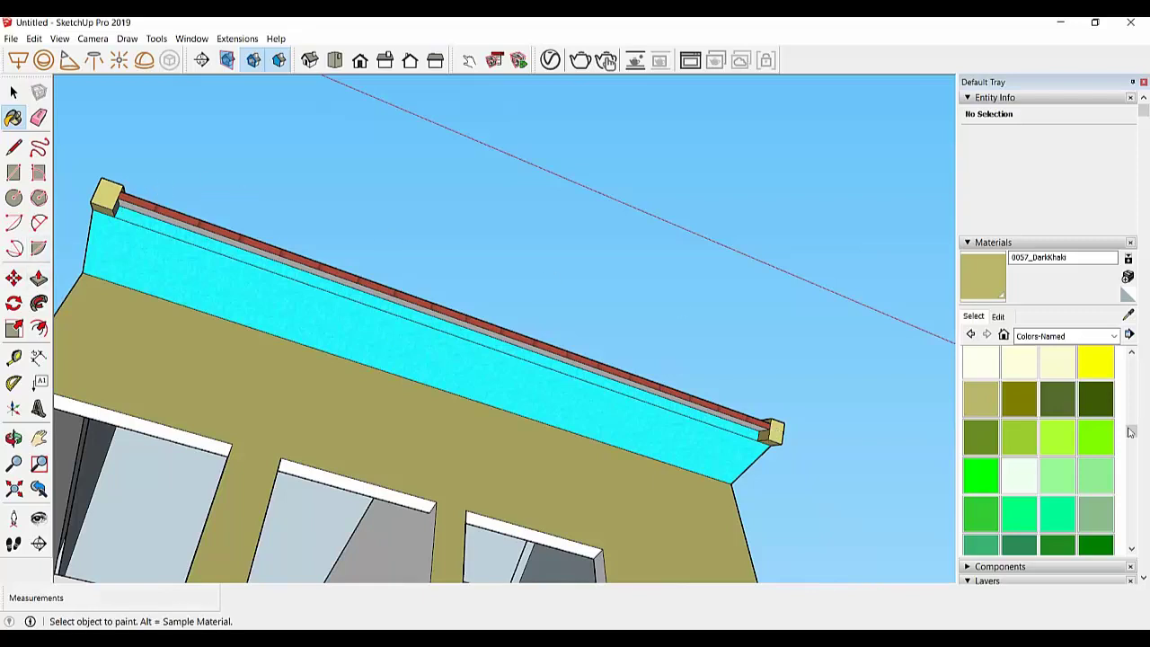
Paint the fascia's top strip with Roofing Metal Standing Seam from the Roofing collection
{"action": "left_click", "coordinate": [1065, 335]}
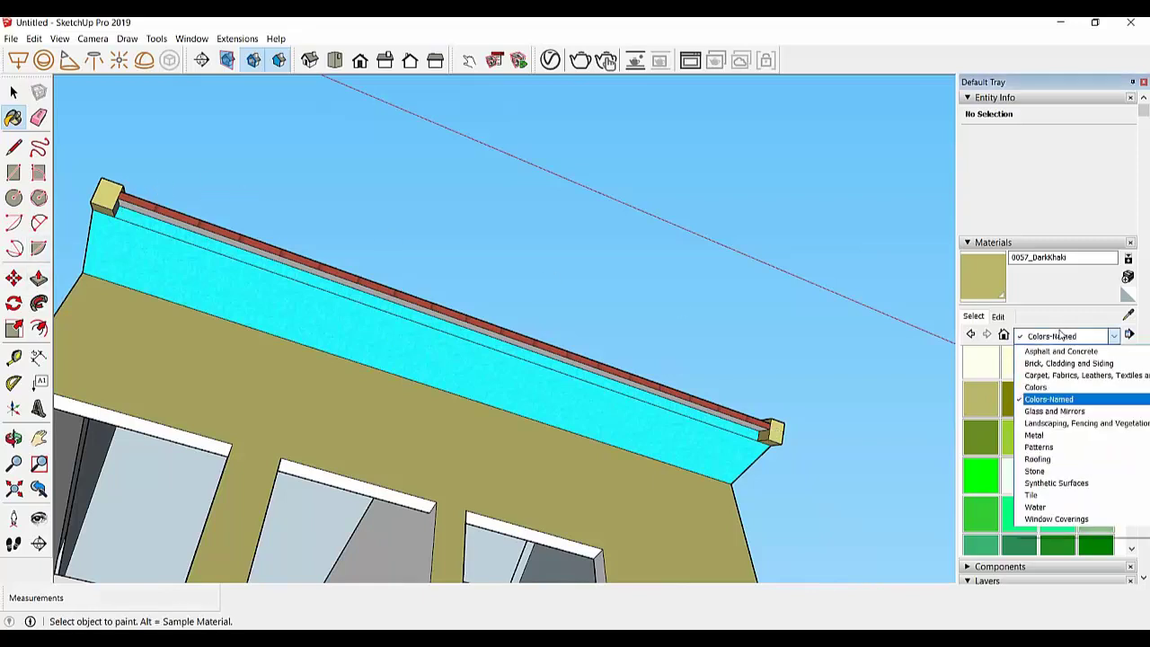
{"action": "left_click", "coordinate": [1047, 460]}
{"action": "left_click", "coordinate": [980, 364]}
{"action": "scroll", "coordinate": [773, 417], "scroll_direction": "up", "scroll_amount": 1}
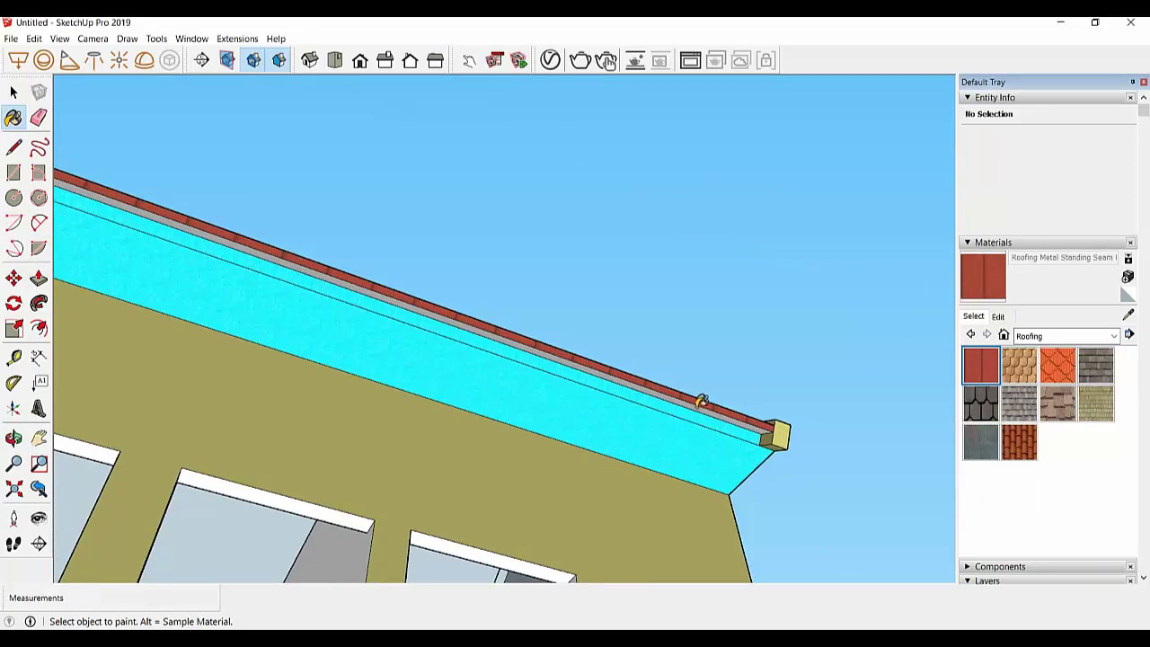
{"action": "left_click", "coordinate": [701, 402]}
{"action": "mouse_move", "coordinate": [815, 398]}
{"action": "middle_mouse_down"}
{"action": "mouse_move", "coordinate": [346, 370]}
{"action": "mouse_move", "coordinate": [317, 508]}
{"action": "middle_mouse_up"}
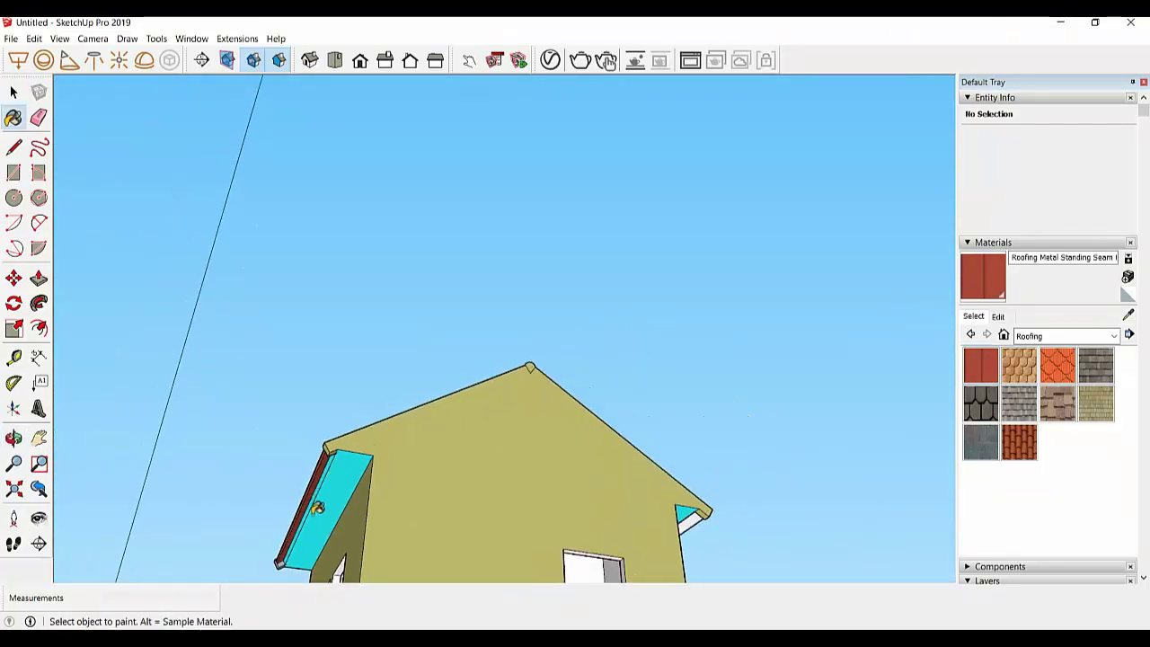
Paint the fascia end cap with the named colour 0057_DarkKhaki
{"action": "scroll", "coordinate": [289, 552], "scroll_direction": "up", "scroll_amount": 2}
{"action": "scroll", "coordinate": [289, 552], "scroll_direction": "up", "scroll_amount": 2}
{"action": "scroll", "coordinate": [289, 551], "scroll_direction": "up", "scroll_amount": 3}
{"action": "scroll", "coordinate": [290, 551], "scroll_direction": "up", "scroll_amount": 1}
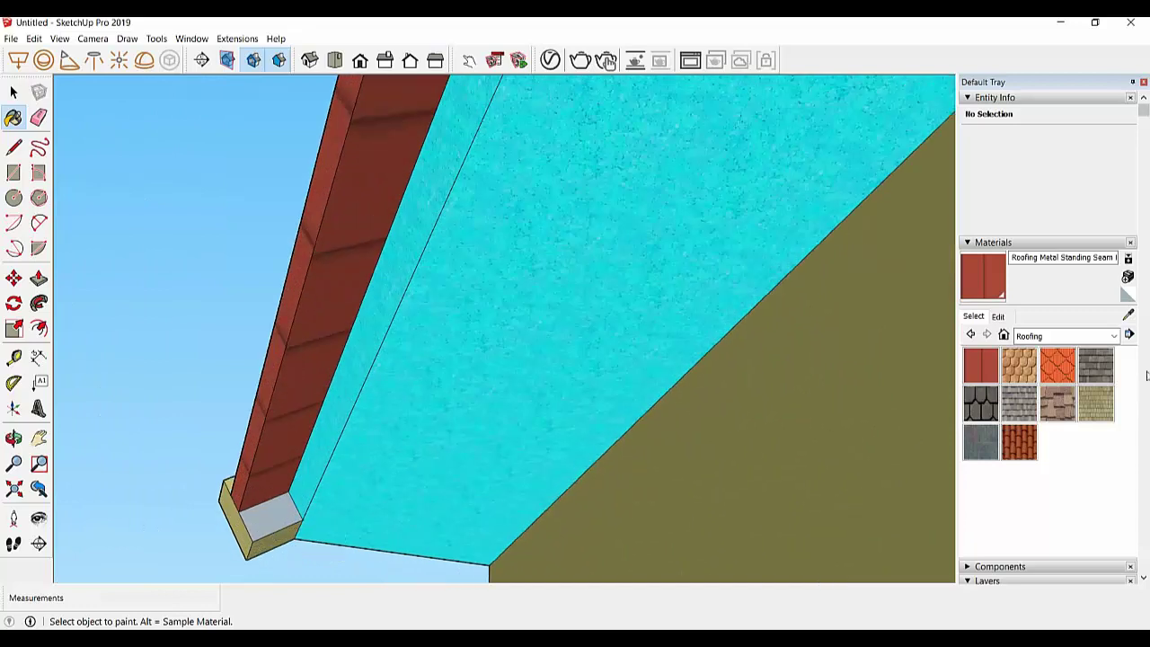
{"action": "left_click", "coordinate": [1091, 336]}
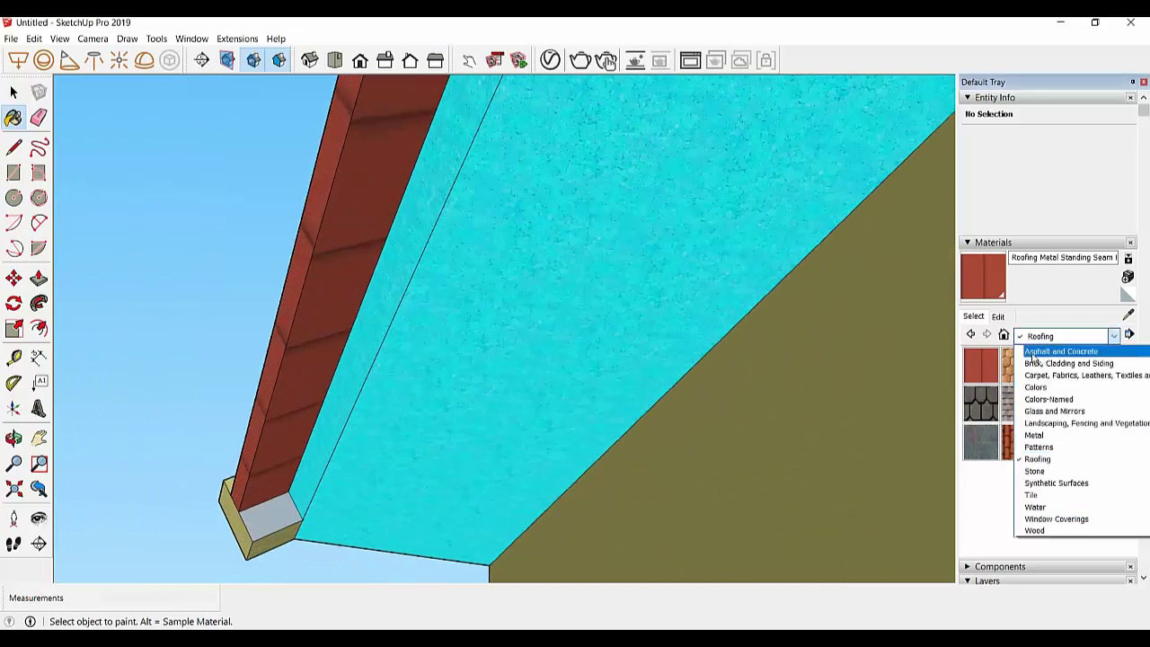
{"action": "left_click", "coordinate": [1024, 400]}
{"action": "scroll", "coordinate": [1008, 371], "scroll_direction": "down", "scroll_amount": 3}
{"action": "scroll", "coordinate": [997, 422], "scroll_direction": "down", "scroll_amount": 2}
{"action": "left_click", "coordinate": [981, 399]}
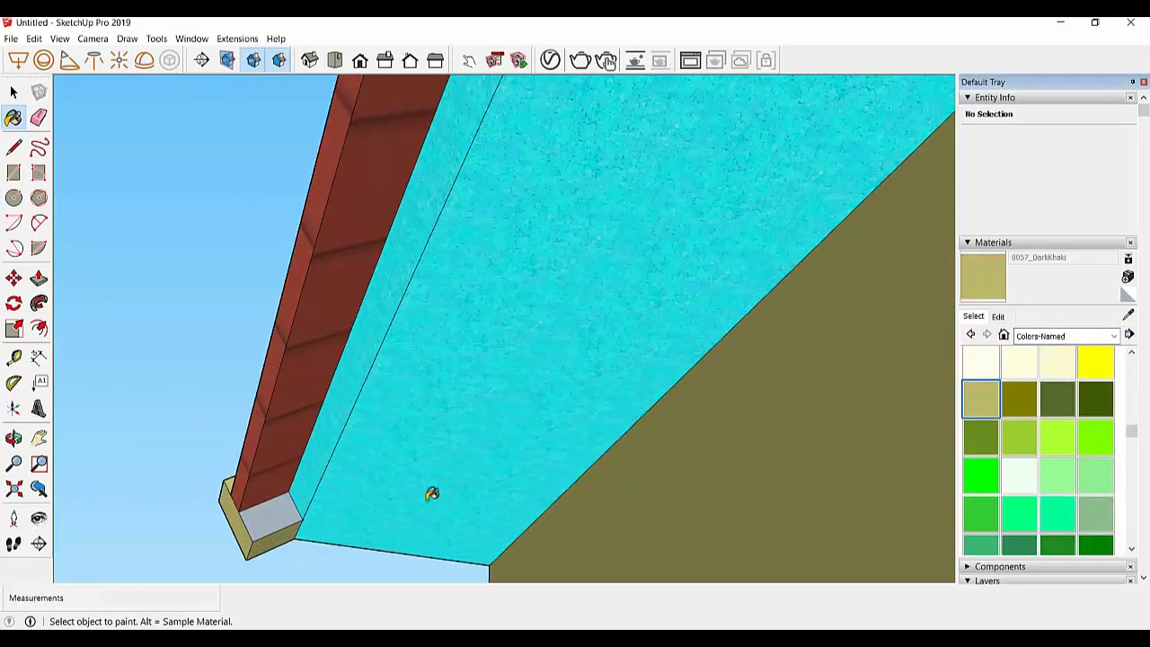
{"action": "left_click", "coordinate": [271, 513]}
{"action": "mouse_move", "coordinate": [271, 514]}
{"action": "middle_mouse_down"}
{"action": "mouse_move", "coordinate": [599, 480]}
{"action": "mouse_move", "coordinate": [689, 485]}
{"action": "mouse_move", "coordinate": [457, 410]}
{"action": "mouse_move", "coordinate": [856, 472]}
{"action": "mouse_move", "coordinate": [437, 341]}
{"action": "mouse_move", "coordinate": [667, 404]}
{"action": "mouse_move", "coordinate": [758, 320]}
{"action": "mouse_move", "coordinate": [557, 367]}
{"action": "mouse_move", "coordinate": [821, 333]}
{"action": "mouse_move", "coordinate": [776, 206]}
{"action": "middle_mouse_up"}
Paint the remaining roof edge strip with Roofing Metal Standing Seam
{"action": "left_click", "coordinate": [1038, 339]}
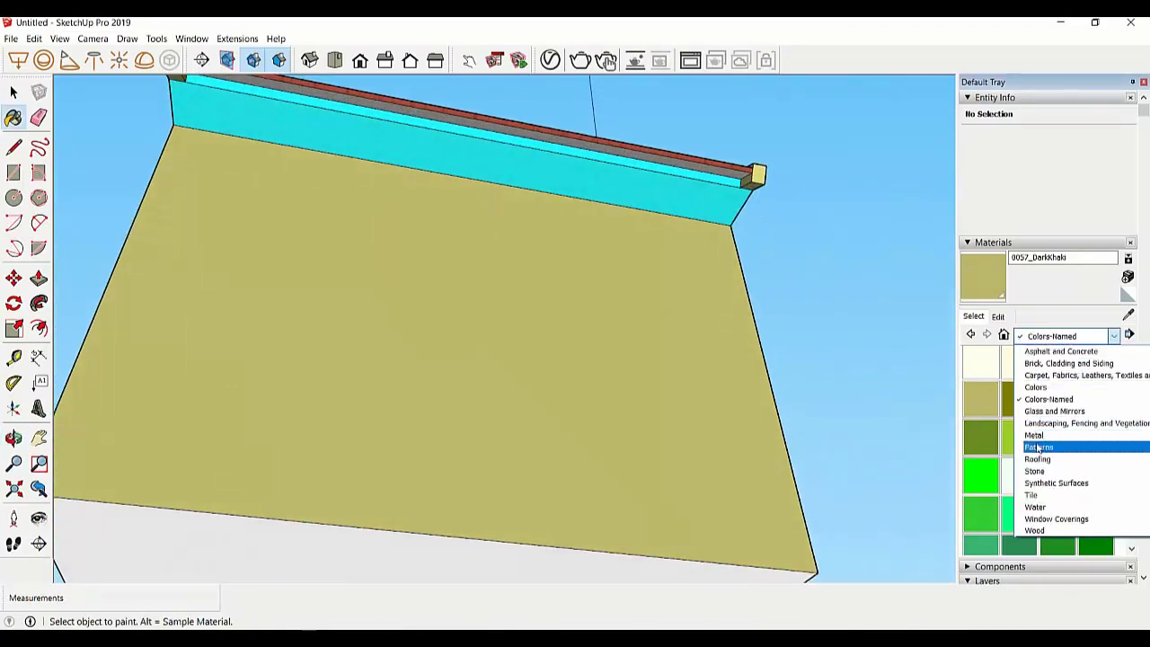
{"action": "left_click", "coordinate": [1042, 449]}
{"action": "left_click", "coordinate": [982, 378]}
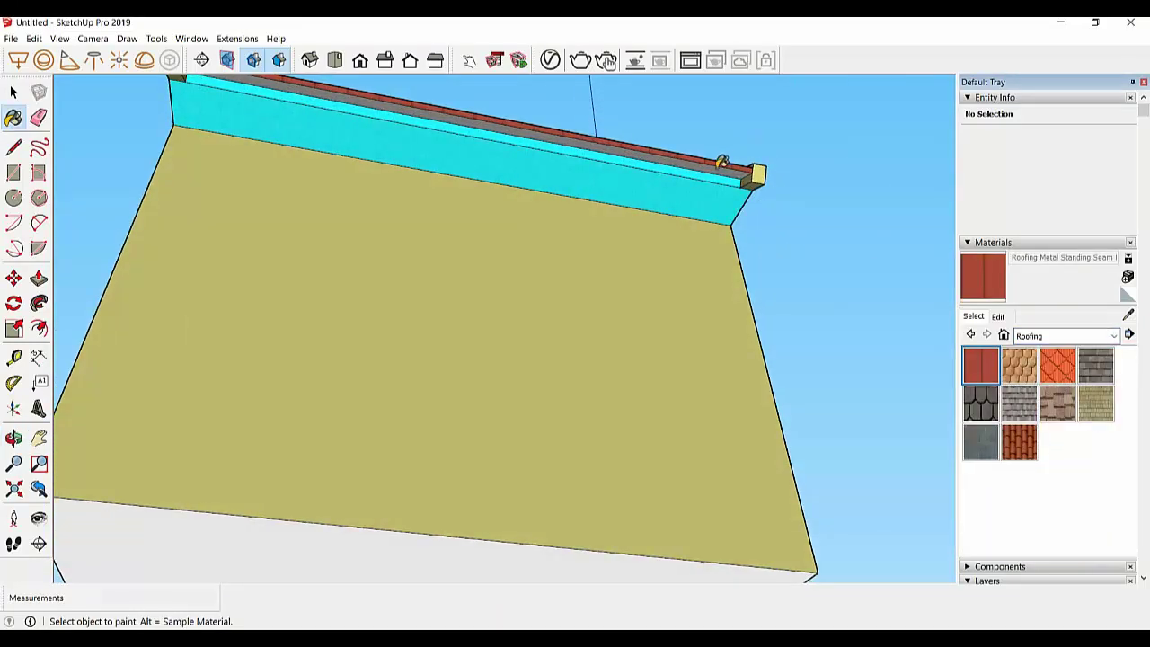
{"action": "left_click", "coordinate": [722, 162]}
{"action": "mouse_move", "coordinate": [515, 123]}
{"action": "middle_mouse_down"}
{"action": "mouse_move", "coordinate": [719, 368]}
{"action": "mouse_move", "coordinate": [547, 251]}
{"action": "mouse_move", "coordinate": [950, 287]}
{"action": "middle_mouse_up"}
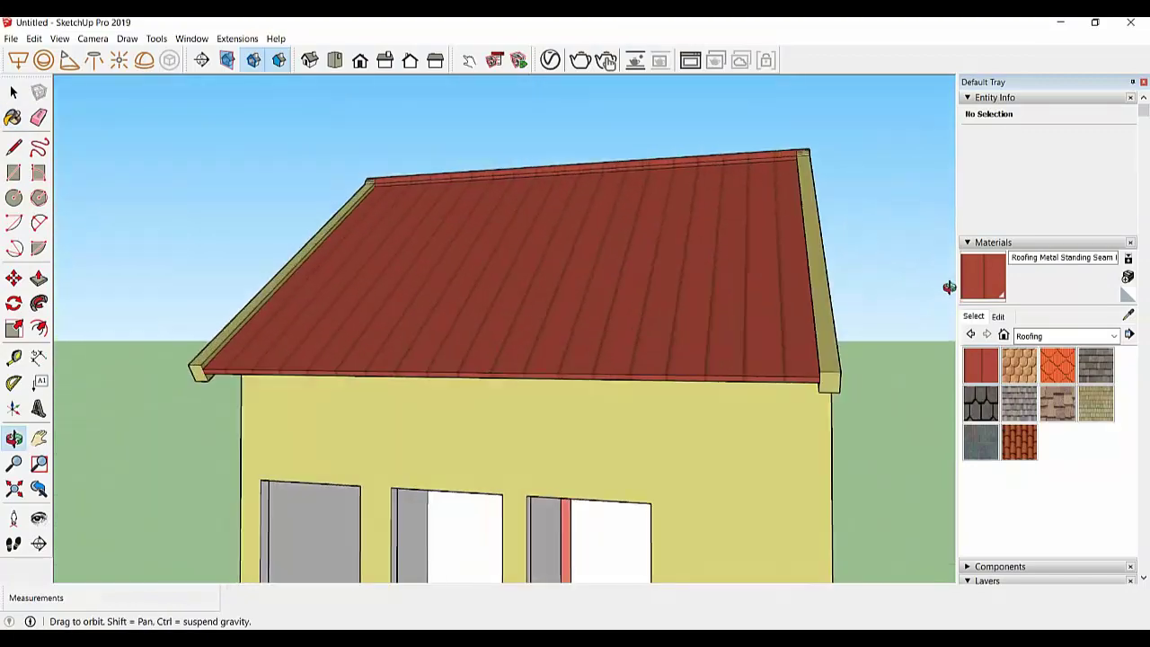
From a front view, start a section plane and dismiss its naming prompt
{"action": "scroll", "coordinate": [665, 278], "scroll_direction": "down", "scroll_amount": 3}
{"action": "scroll", "coordinate": [662, 329], "scroll_direction": "down", "scroll_amount": 3}
{"action": "mouse_move", "coordinate": [662, 329]}
{"action": "middle_mouse_down"}
{"action": "mouse_move", "coordinate": [714, 488]}
{"action": "mouse_move", "coordinate": [732, 473]}
{"action": "mouse_move", "coordinate": [629, 450]}
{"action": "mouse_move", "coordinate": [385, 441]}
{"action": "mouse_move", "coordinate": [673, 441]}
{"action": "mouse_move", "coordinate": [684, 335]}
{"action": "mouse_move", "coordinate": [693, 409]}
{"action": "middle_mouse_up"}
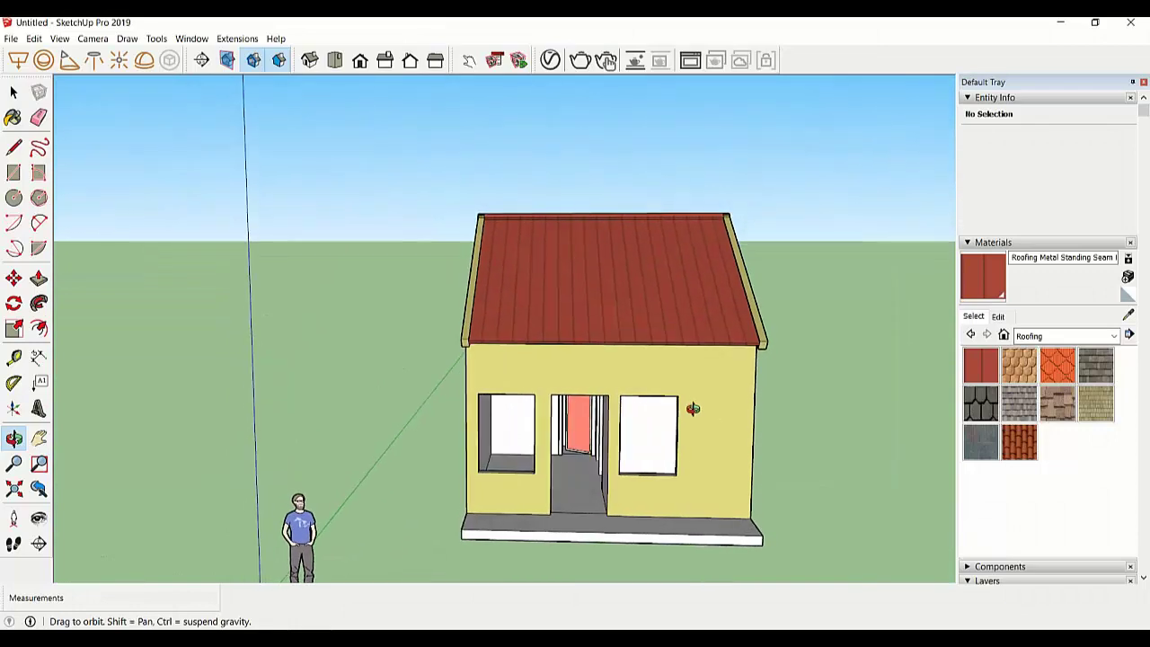
{"action": "left_click", "coordinate": [205, 60]}
{"action": "left_click", "coordinate": [505, 255]}
{"action": "left_click", "coordinate": [618, 372]}
Place Section 1 on the roof face, then pick it up with Move to reposition it
{"action": "mouse_move", "coordinate": [665, 273]}
{"action": "middle_mouse_down"}
{"action": "mouse_move", "coordinate": [644, 441]}
{"action": "mouse_move", "coordinate": [610, 259]}
{"action": "middle_mouse_up"}
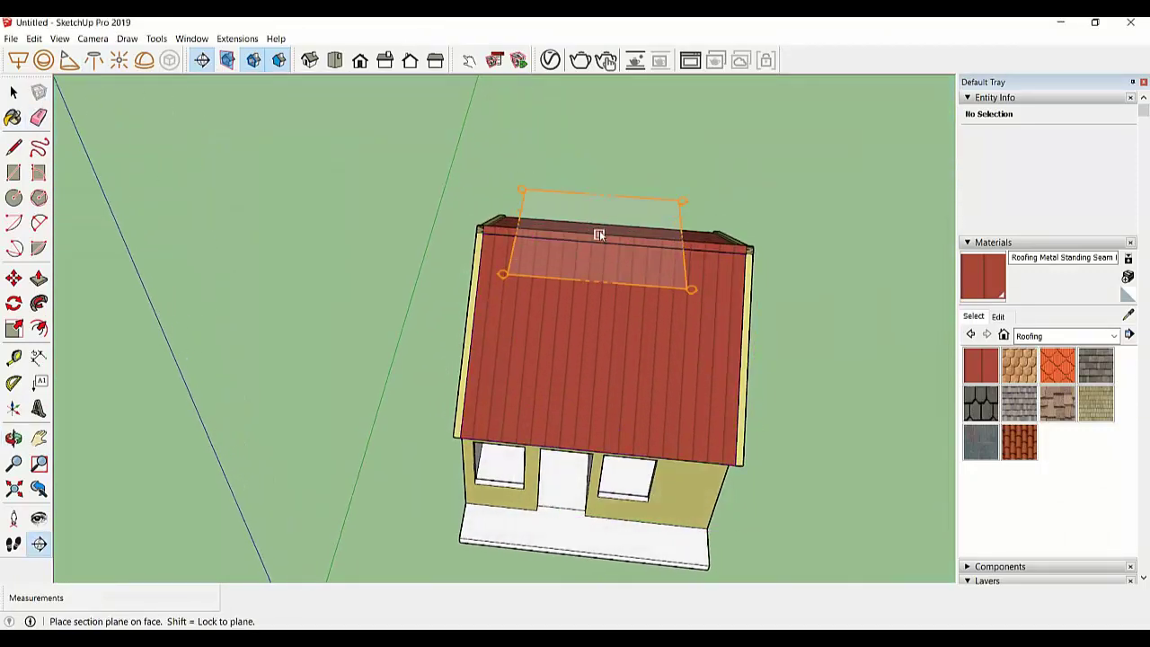
{"action": "left_click", "coordinate": [601, 232]}
{"action": "scroll", "coordinate": [606, 315], "scroll_direction": "down", "scroll_amount": 2}
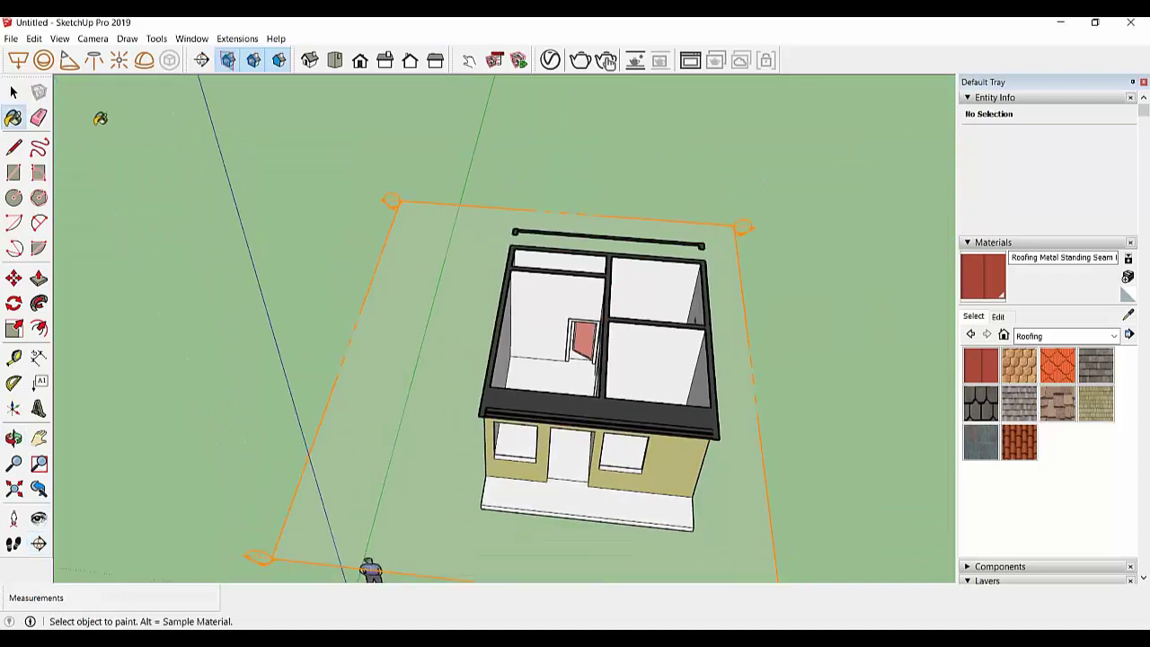
{"action": "left_click", "coordinate": [15, 278]}
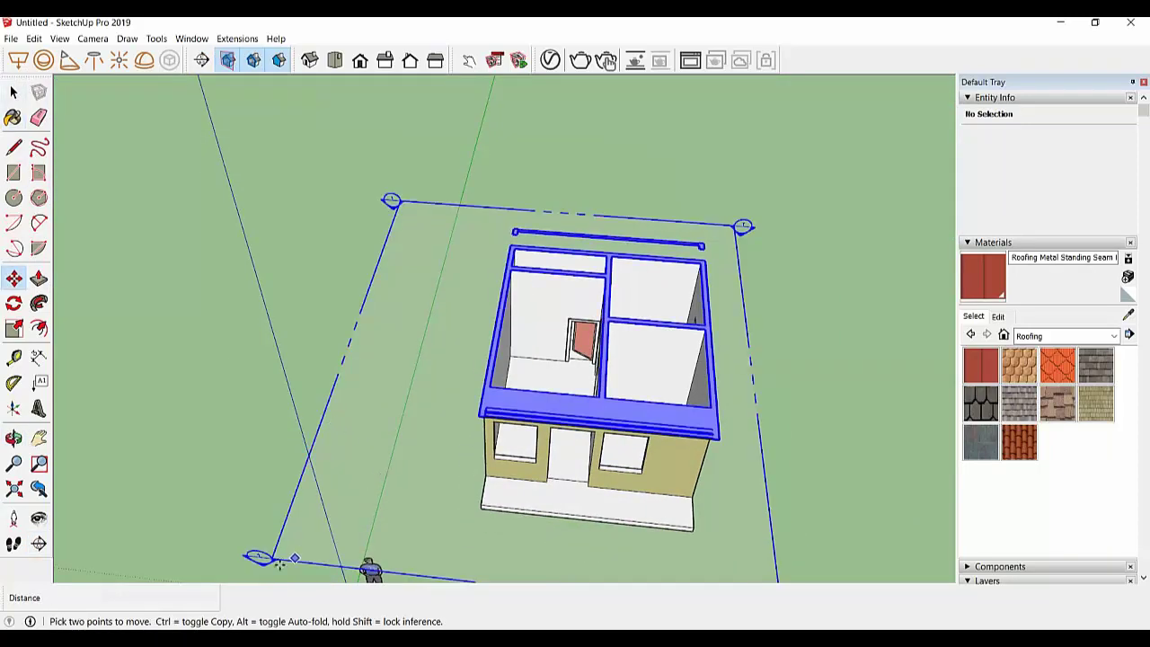
{"action": "left_click", "coordinate": [258, 557]}
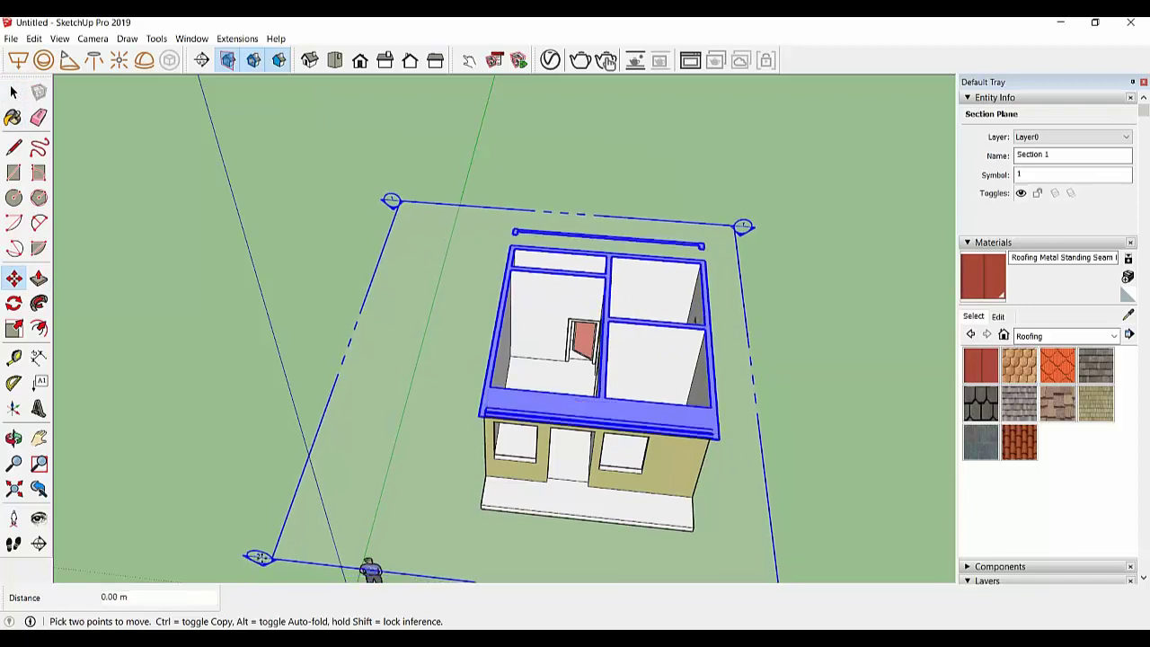
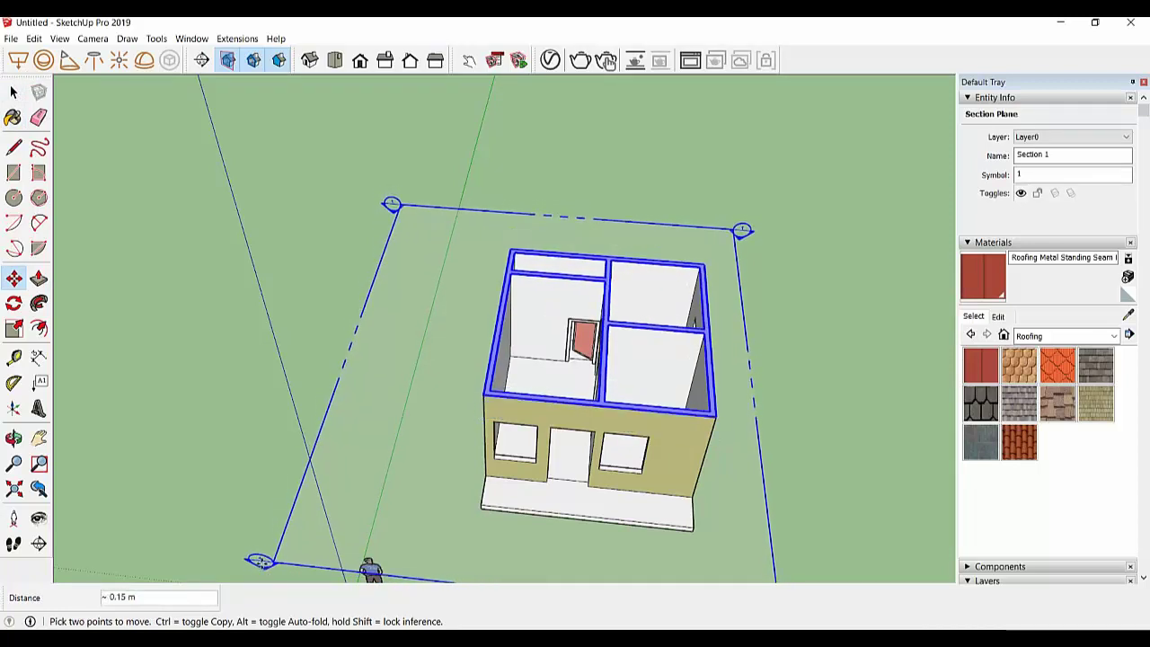
Fix the section plane below the roof and zoom in on the cut-open house
{"action": "left_click", "coordinate": [258, 557]}
{"action": "scroll", "coordinate": [557, 369], "scroll_direction": "up", "scroll_amount": 5}
{"action": "mouse_move", "coordinate": [557, 386]}
{"action": "middle_mouse_down"}
{"action": "mouse_move", "coordinate": [571, 318]}
{"action": "mouse_move", "coordinate": [698, 410]}
{"action": "mouse_move", "coordinate": [923, 316]}
{"action": "middle_mouse_up"}
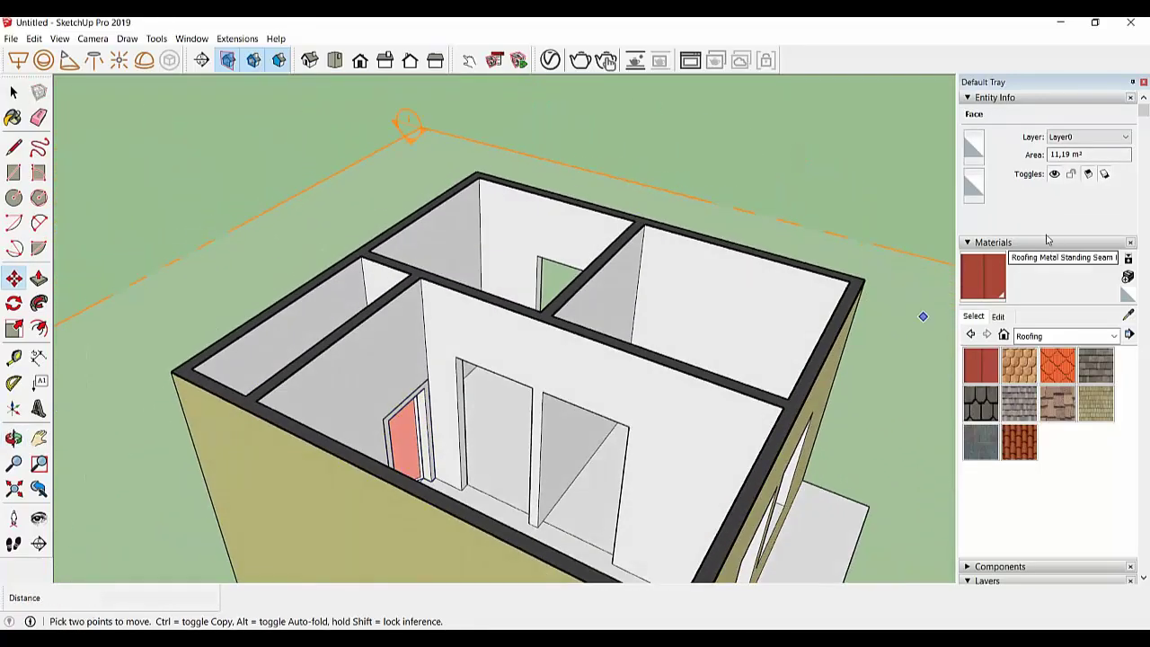
Swap the Materials panel for Components and browse the component collections list
{"action": "left_click", "coordinate": [966, 244]}
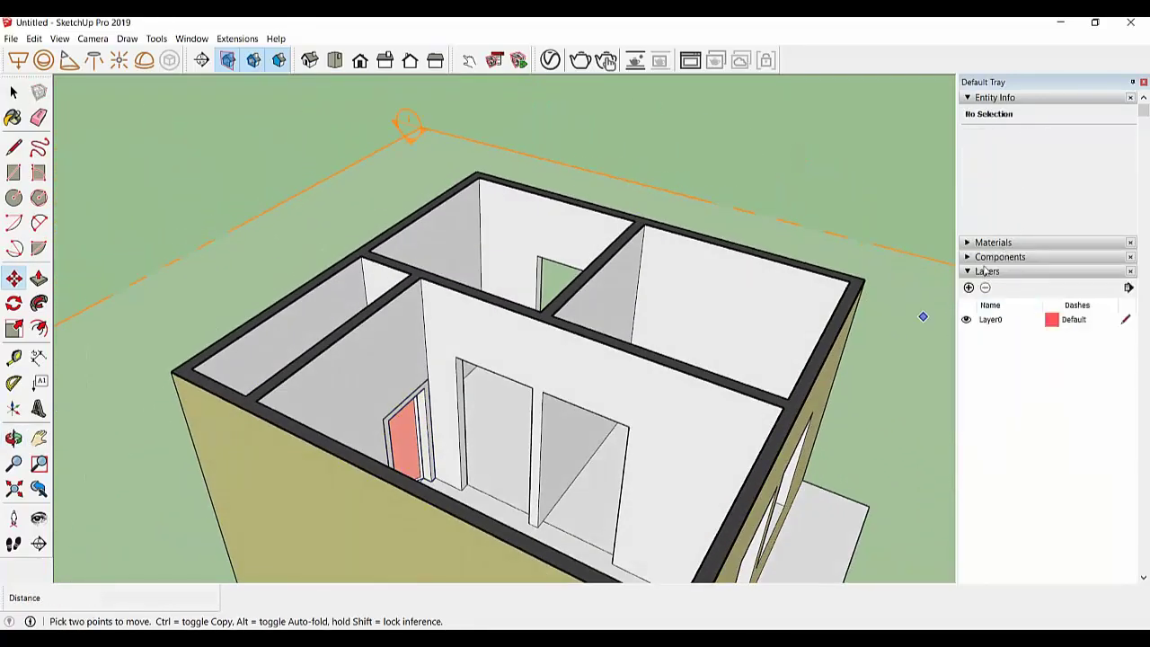
{"action": "left_click", "coordinate": [973, 259]}
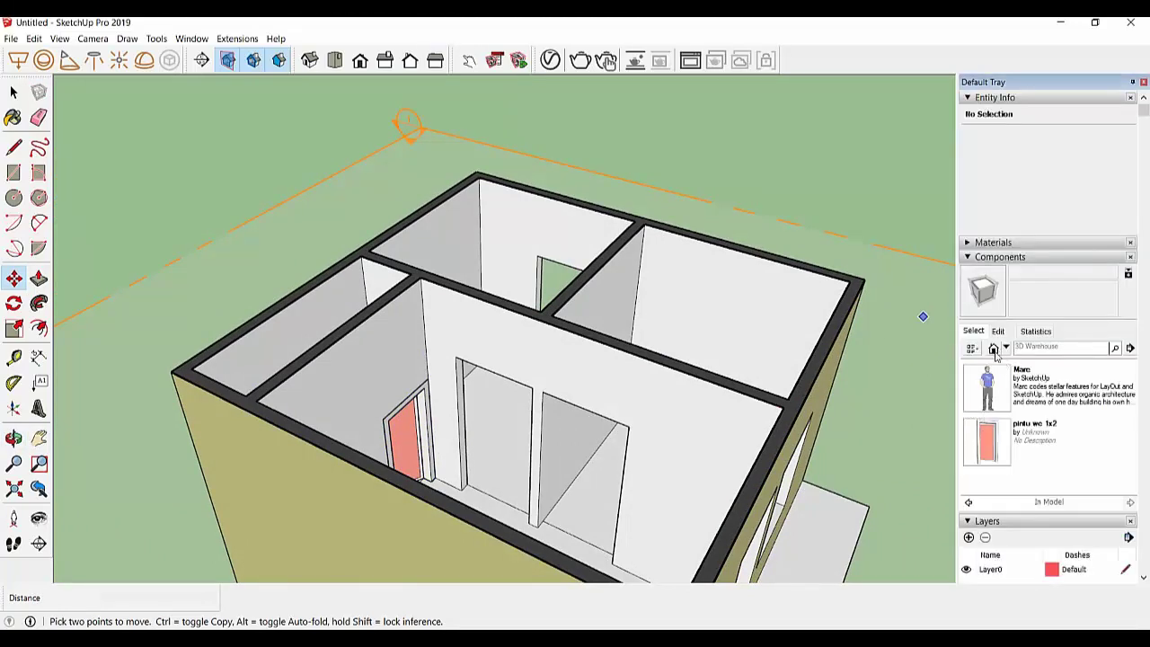
{"action": "left_click", "coordinate": [969, 500]}
{"action": "scroll", "coordinate": [997, 396], "scroll_direction": "down", "scroll_amount": 2}
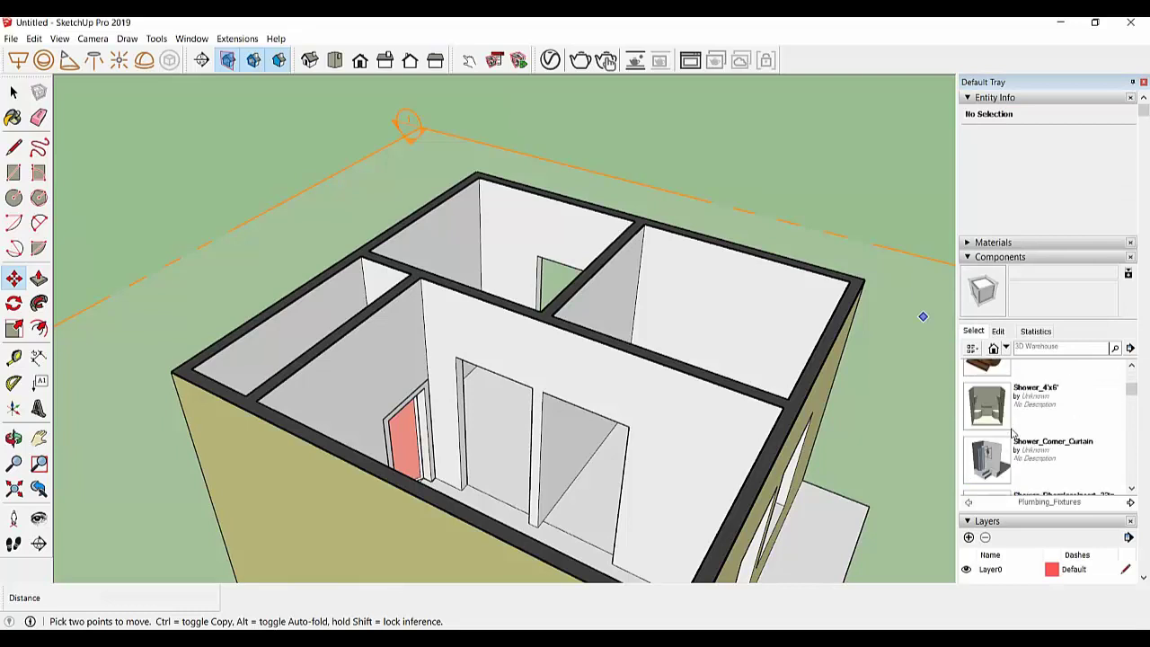
{"action": "scroll", "coordinate": [997, 386], "scroll_direction": "down", "scroll_amount": 2}
{"action": "left_click", "coordinate": [993, 349]}
{"action": "left_click", "coordinate": [972, 348]}
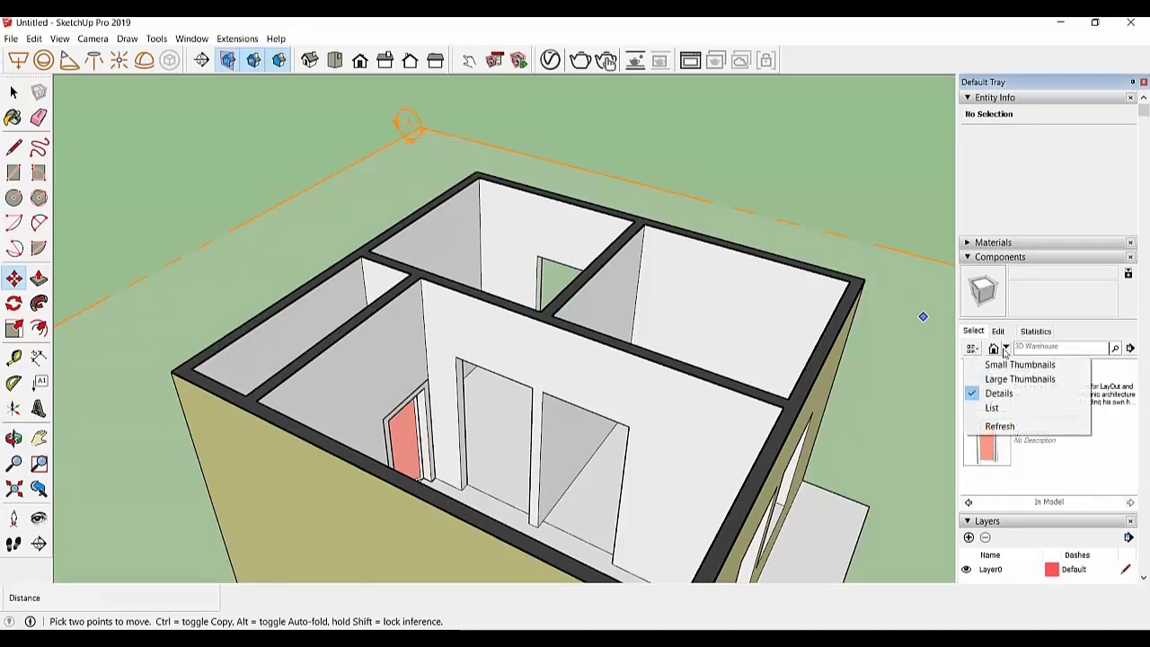
{"action": "left_click", "coordinate": [1006, 349]}
{"action": "left_click", "coordinate": [1010, 380]}
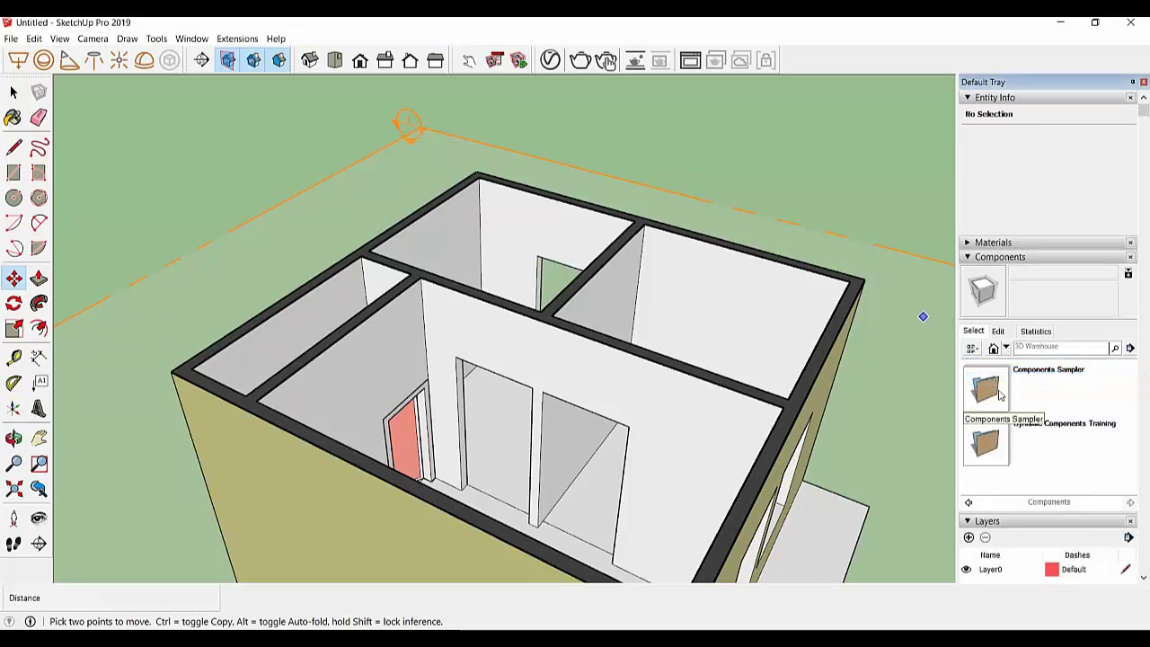
Look through the Dynamic Components Training collection and its Edit and Statistics views
{"action": "left_click", "coordinate": [989, 440]}
{"action": "scroll", "coordinate": [1018, 304], "scroll_direction": "down", "scroll_amount": 3}
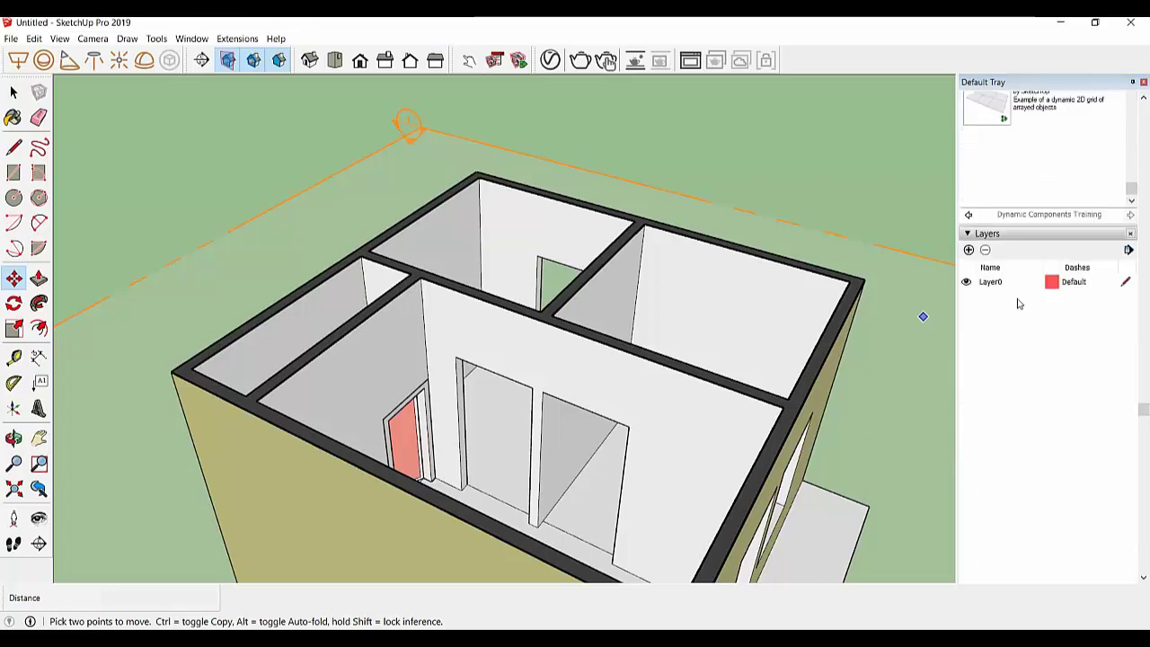
{"action": "scroll", "coordinate": [1018, 304], "scroll_direction": "up", "scroll_amount": 5}
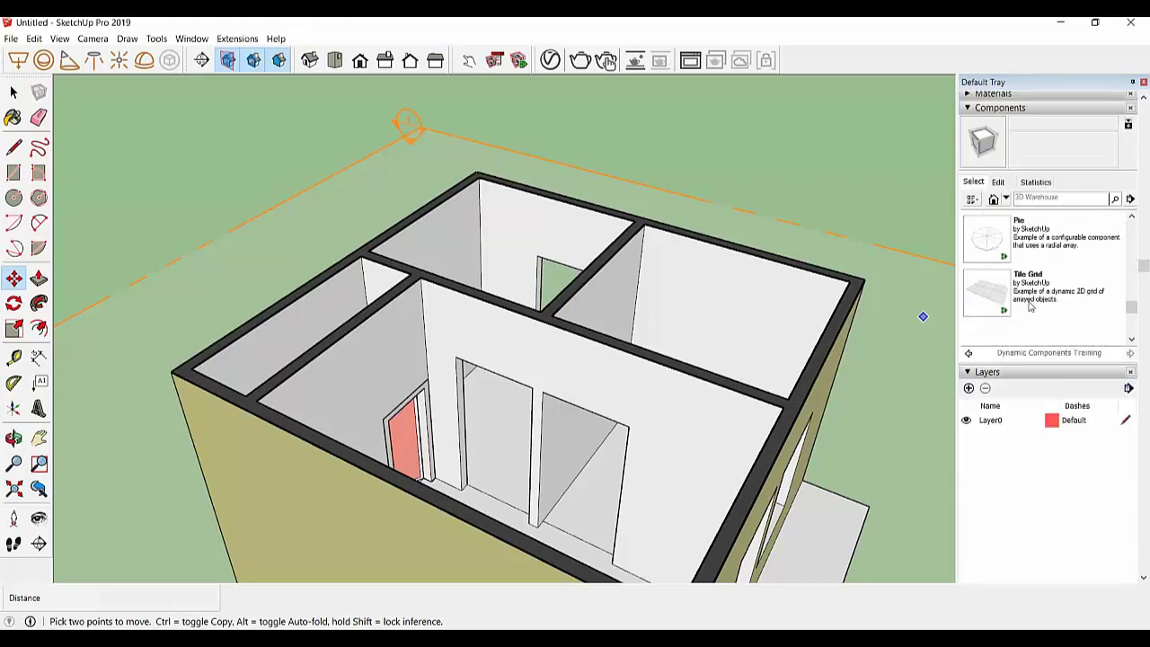
{"action": "scroll", "coordinate": [1031, 307], "scroll_direction": "down", "scroll_amount": 2}
{"action": "scroll", "coordinate": [1024, 270], "scroll_direction": "up", "scroll_amount": 2}
{"action": "scroll", "coordinate": [1033, 233], "scroll_direction": "up", "scroll_amount": 5}
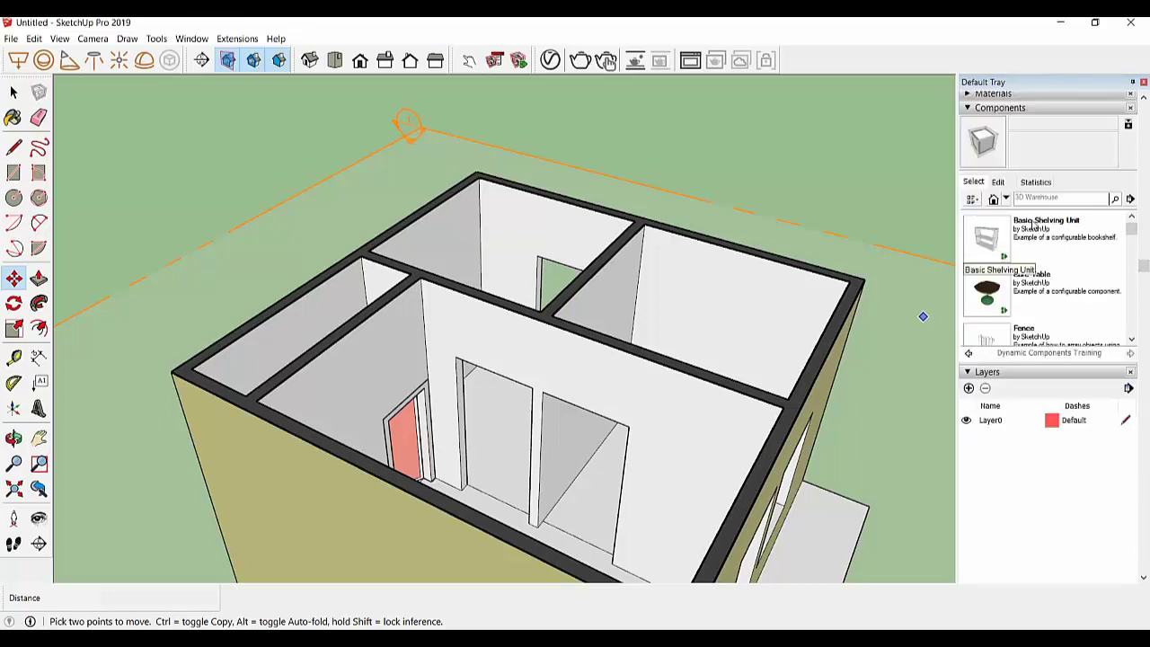
{"action": "left_click", "coordinate": [997, 183]}
{"action": "left_click", "coordinate": [1033, 183]}
{"action": "left_click", "coordinate": [981, 182]}
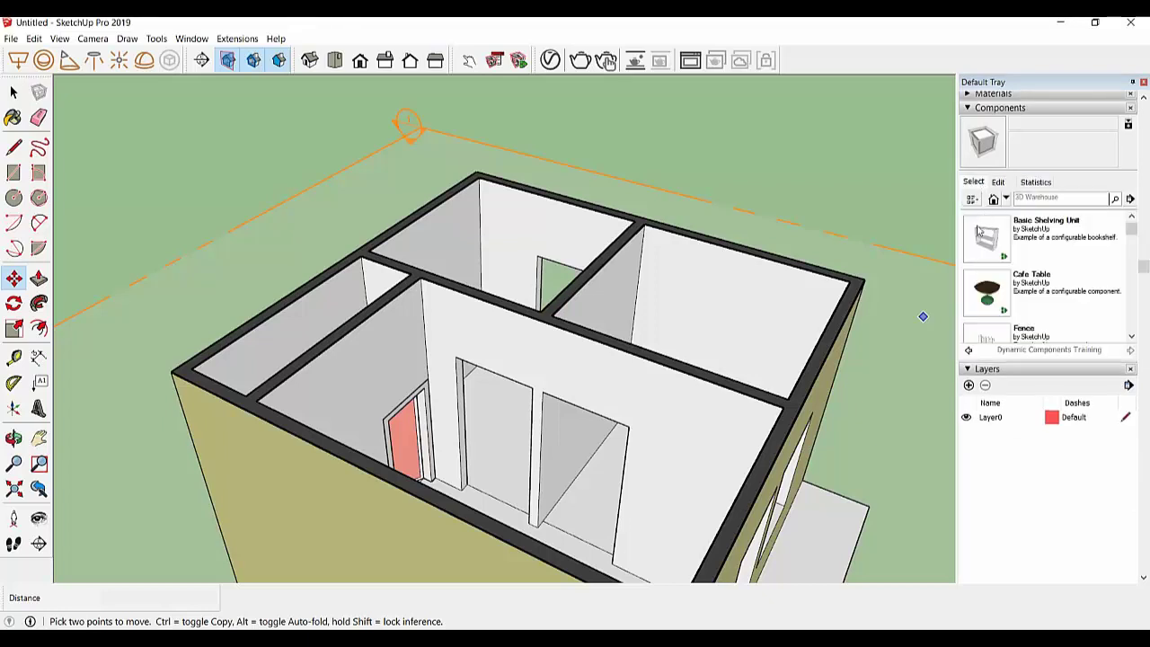
{"action": "scroll", "coordinate": [1004, 241], "scroll_direction": "down", "scroll_amount": 3}
{"action": "scroll", "coordinate": [1006, 224], "scroll_direction": "down", "scroll_amount": 2}
{"action": "scroll", "coordinate": [1013, 180], "scroll_direction": "up", "scroll_amount": 3}
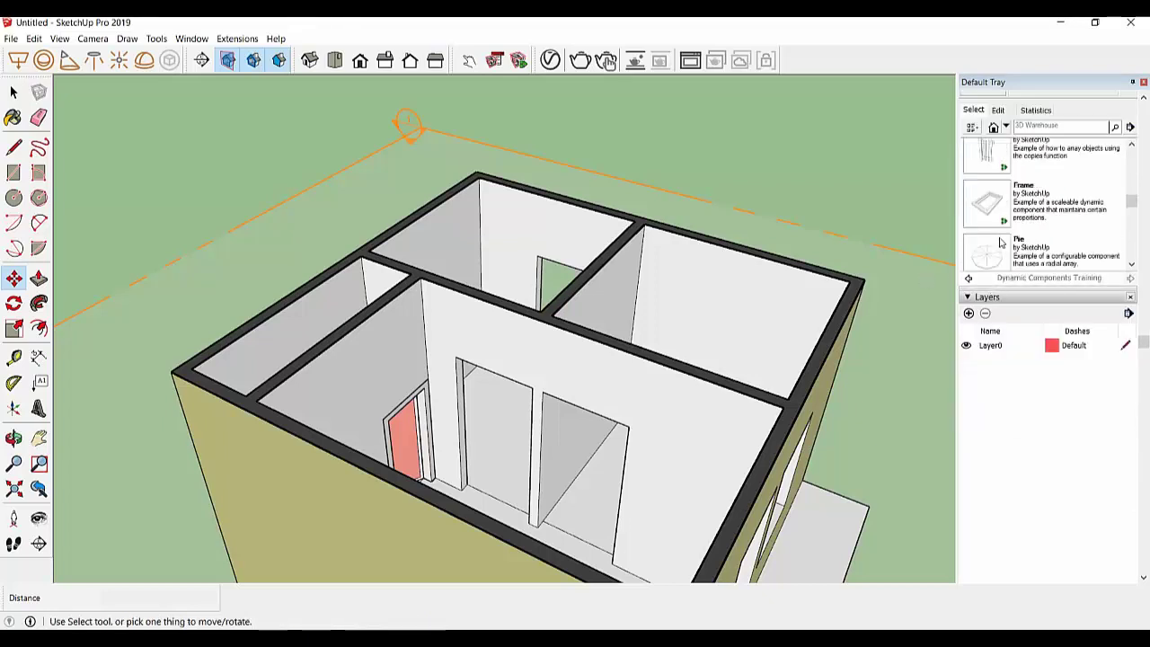
{"action": "scroll", "coordinate": [1016, 149], "scroll_direction": "up", "scroll_amount": 3}
{"action": "scroll", "coordinate": [1010, 175], "scroll_direction": "up", "scroll_amount": 2}
Open the recent Components collection listing the jendela kayu window and pintu kayu door
{"action": "left_click", "coordinate": [1005, 199]}
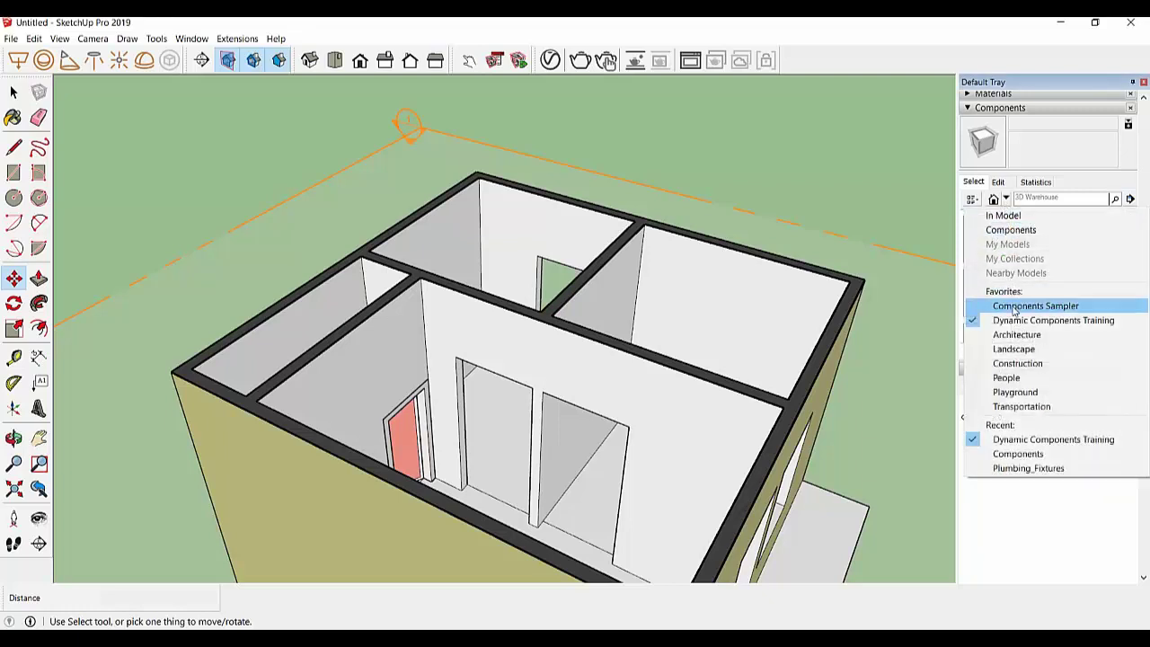
{"action": "left_click", "coordinate": [1018, 454]}
{"action": "left_click", "coordinate": [1014, 286]}
{"action": "scroll", "coordinate": [1013, 260], "scroll_direction": "down", "scroll_amount": 5}
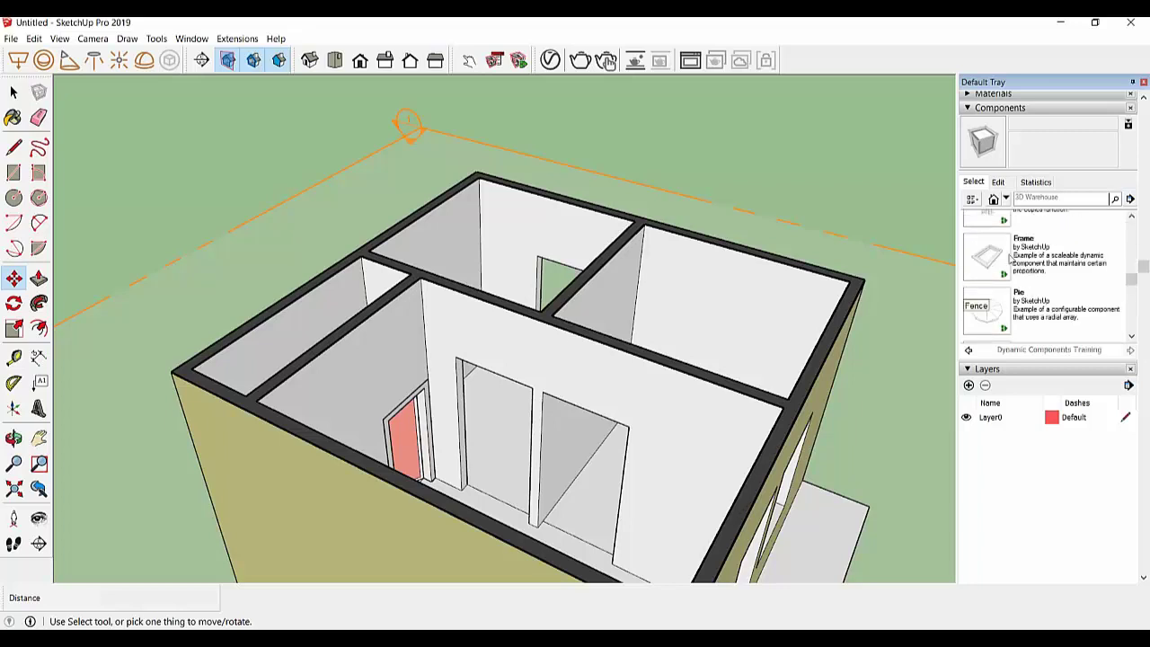
{"action": "scroll", "coordinate": [1014, 221], "scroll_direction": "up", "scroll_amount": 5}
{"action": "scroll", "coordinate": [1003, 310], "scroll_direction": "up", "scroll_amount": 5}
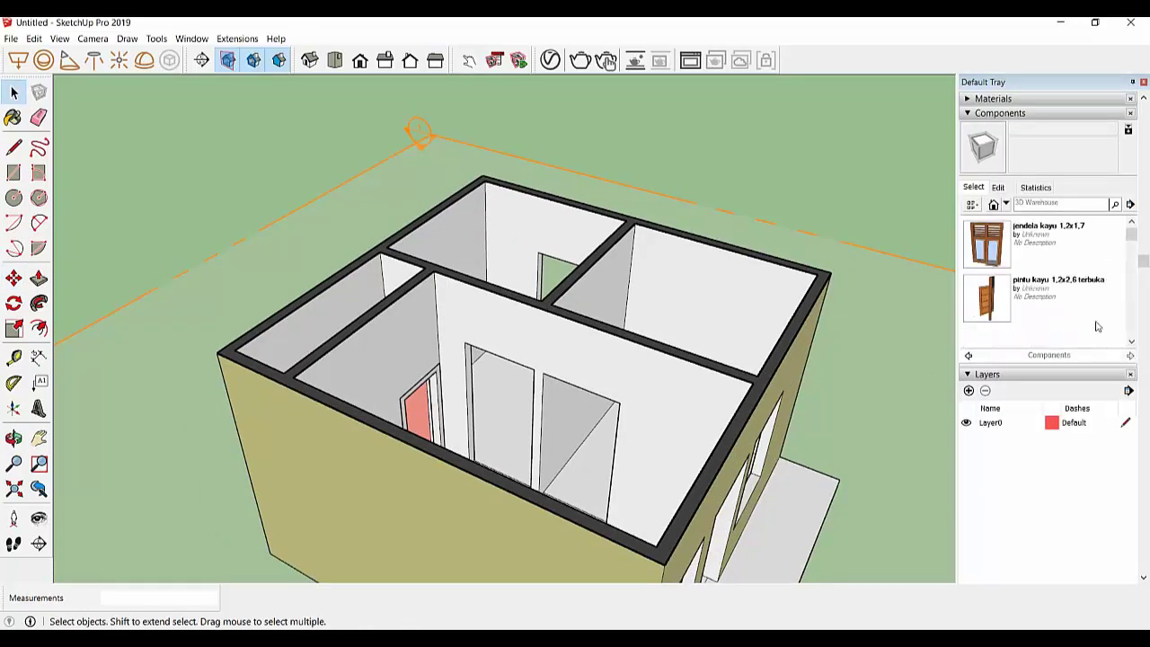
Try placing the jendela kayu 1,2x1,7 window, then cancel and reframe the house
{"action": "left_click", "coordinate": [1000, 255]}
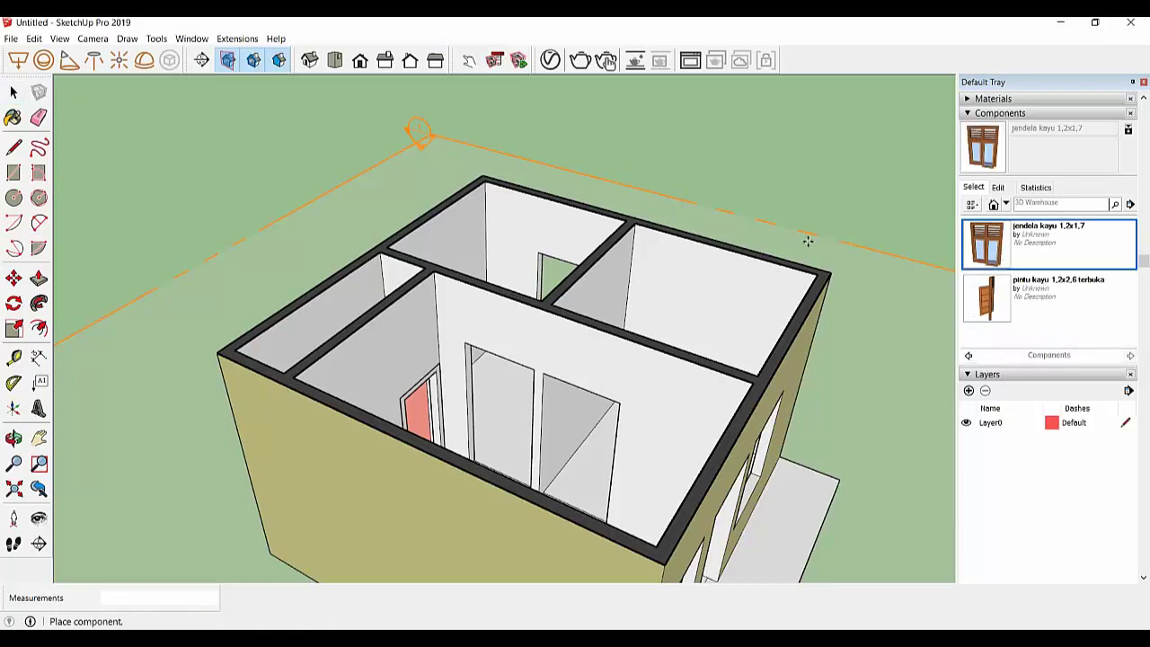
{"action": "left_click", "coordinate": [622, 420]}
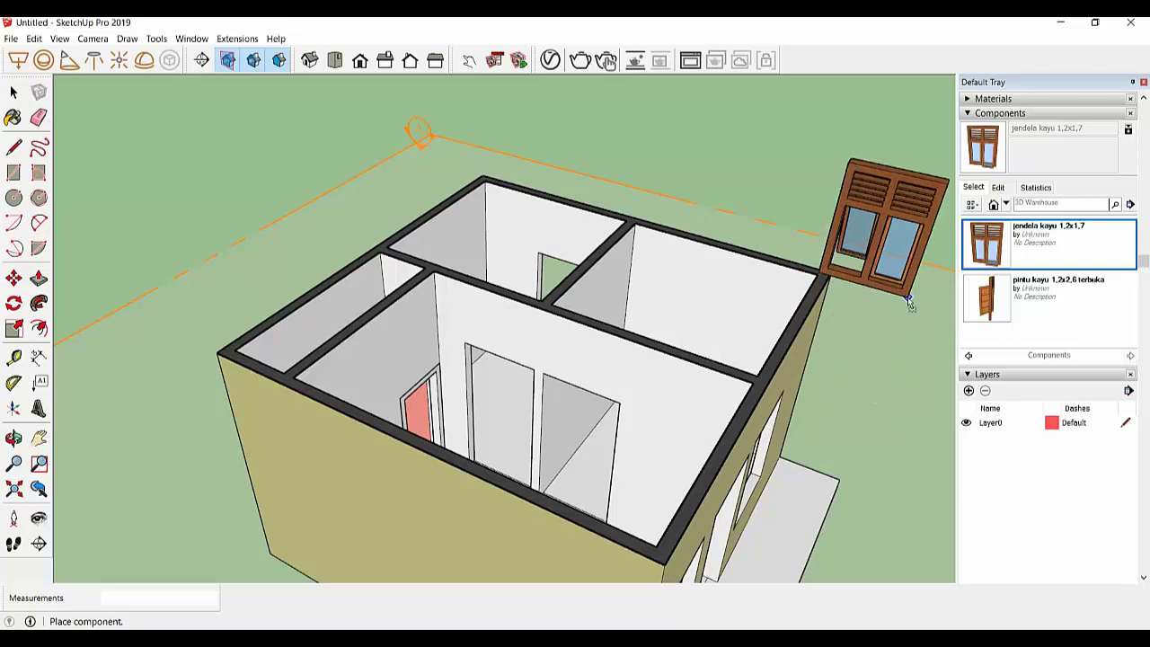
{"action": "key", "text": "m"}
{"action": "middle_click_drag", "start_coordinate": [866, 322], "coordinate": [682, 329]}
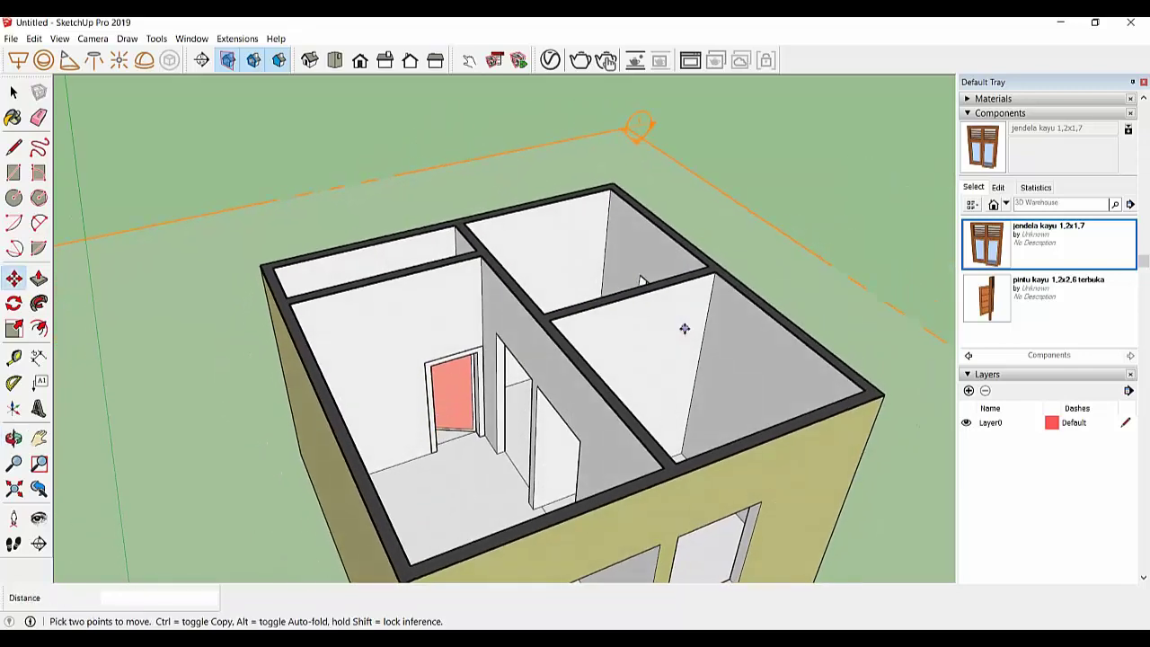
{"action": "scroll", "coordinate": [669, 326], "scroll_direction": "down", "scroll_amount": 5}
{"action": "scroll", "coordinate": [548, 331], "scroll_direction": "down", "scroll_amount": 2}
{"action": "scroll", "coordinate": [548, 330], "scroll_direction": "down", "scroll_amount": 2}
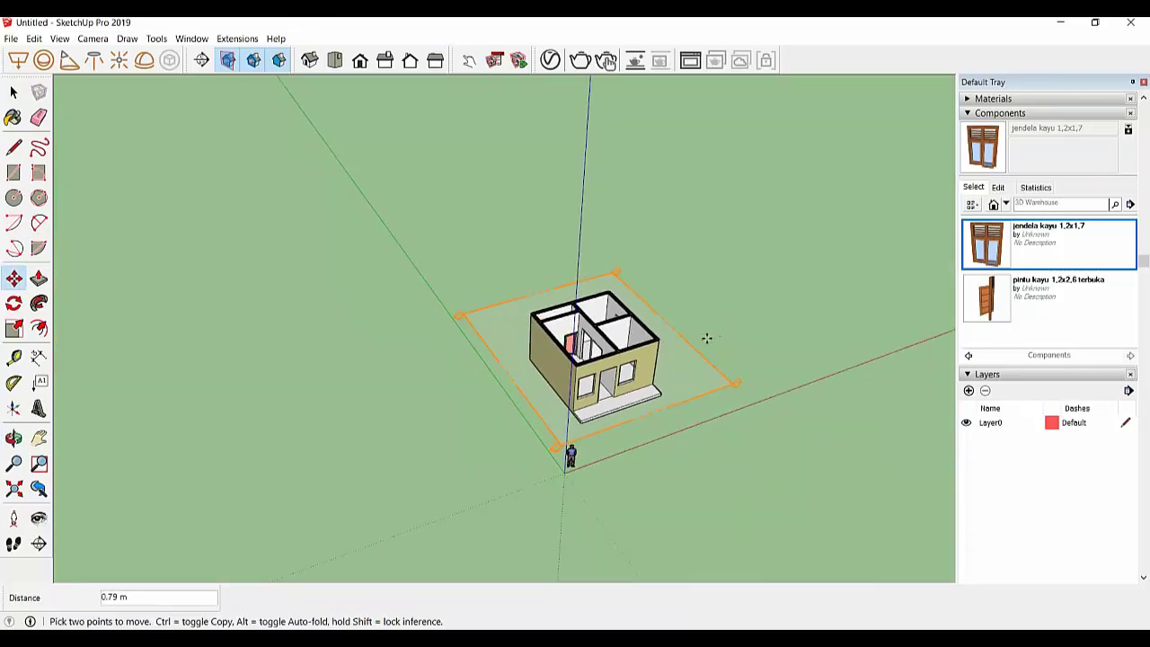
{"action": "scroll", "coordinate": [706, 338], "scroll_direction": "up", "scroll_amount": 2}
{"action": "scroll", "coordinate": [728, 333], "scroll_direction": "up", "scroll_amount": 2}
{"action": "middle_click_drag", "start_coordinate": [716, 336], "coordinate": [680, 359]}
{"action": "scroll", "coordinate": [396, 284], "scroll_direction": "up", "scroll_amount": 3}
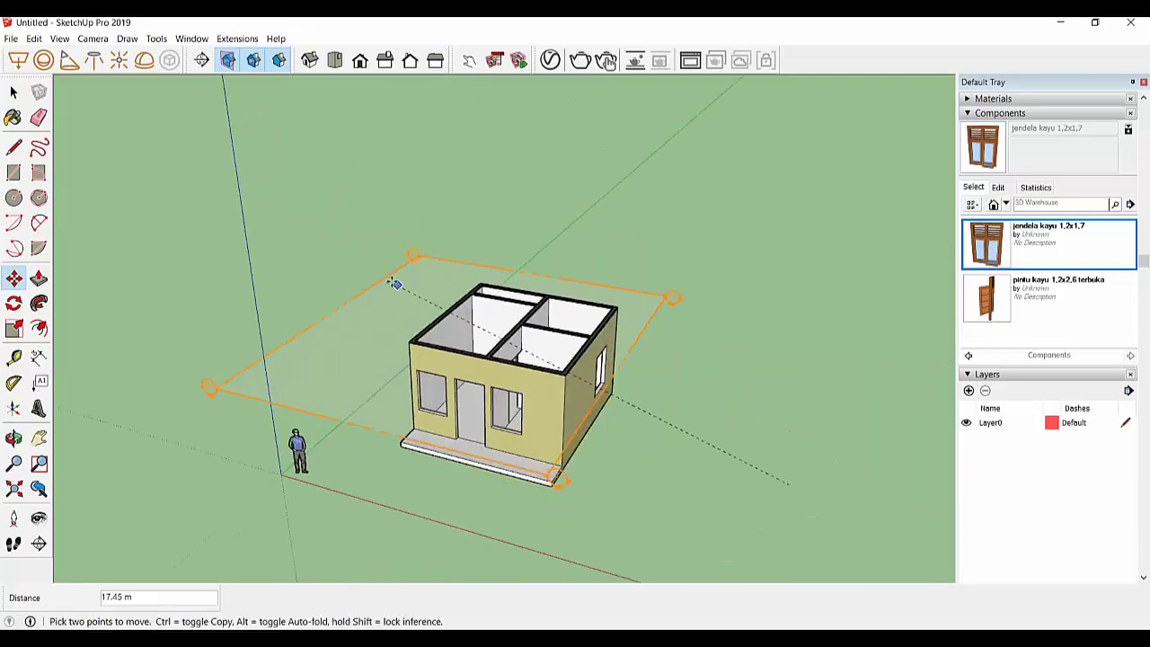
{"action": "scroll", "coordinate": [742, 439], "scroll_direction": "down", "scroll_amount": 1}
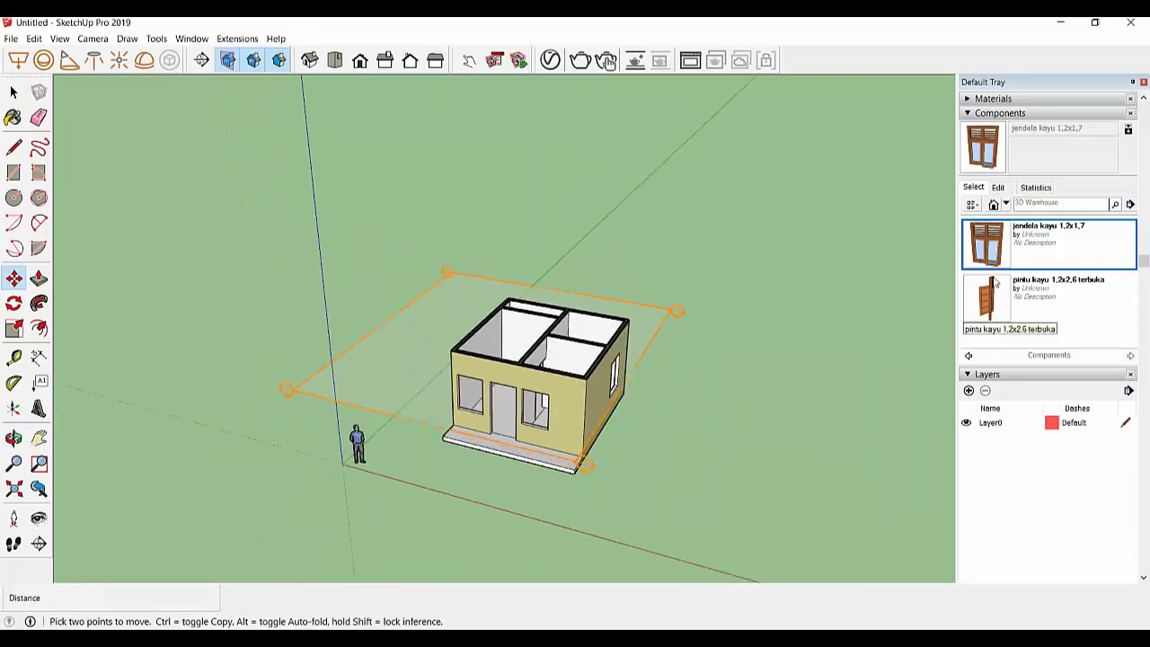
Place the jendela kayu window on the ground beside the house
{"action": "left_click", "coordinate": [987, 242]}
{"action": "left_click", "coordinate": [649, 441]}
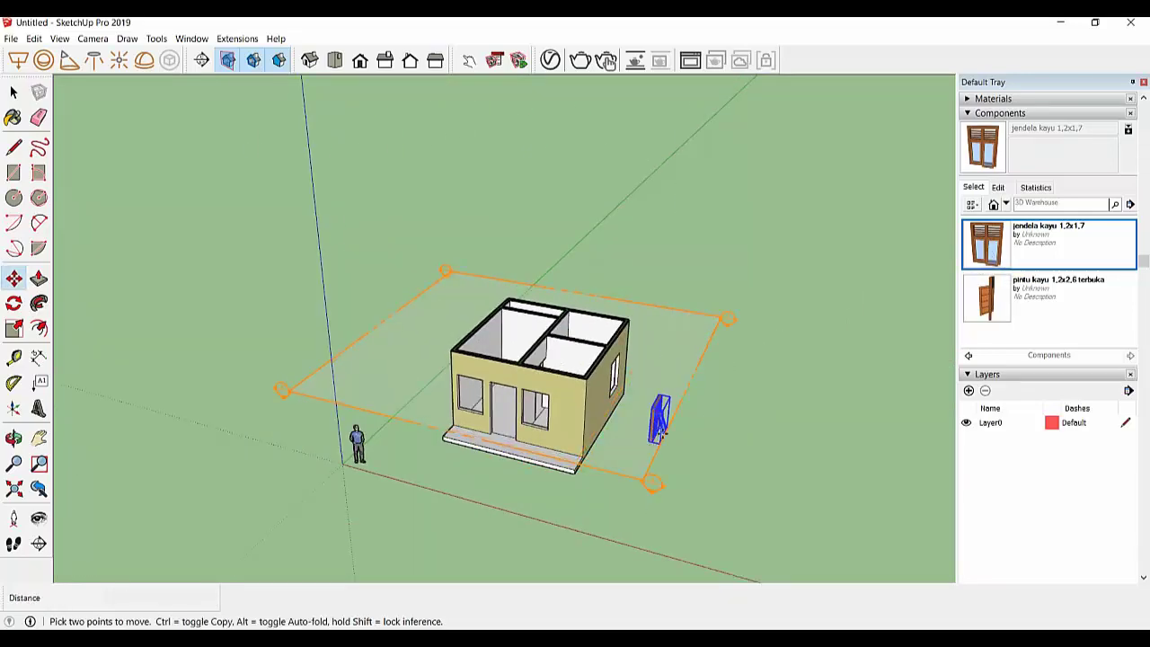
{"action": "middle_click_drag", "start_coordinate": [660, 430], "coordinate": [1013, 389]}
Place the pintu kayu 1,2x2,6 terbuka door left of the house, rotated 90°
{"action": "left_click", "coordinate": [1002, 309]}
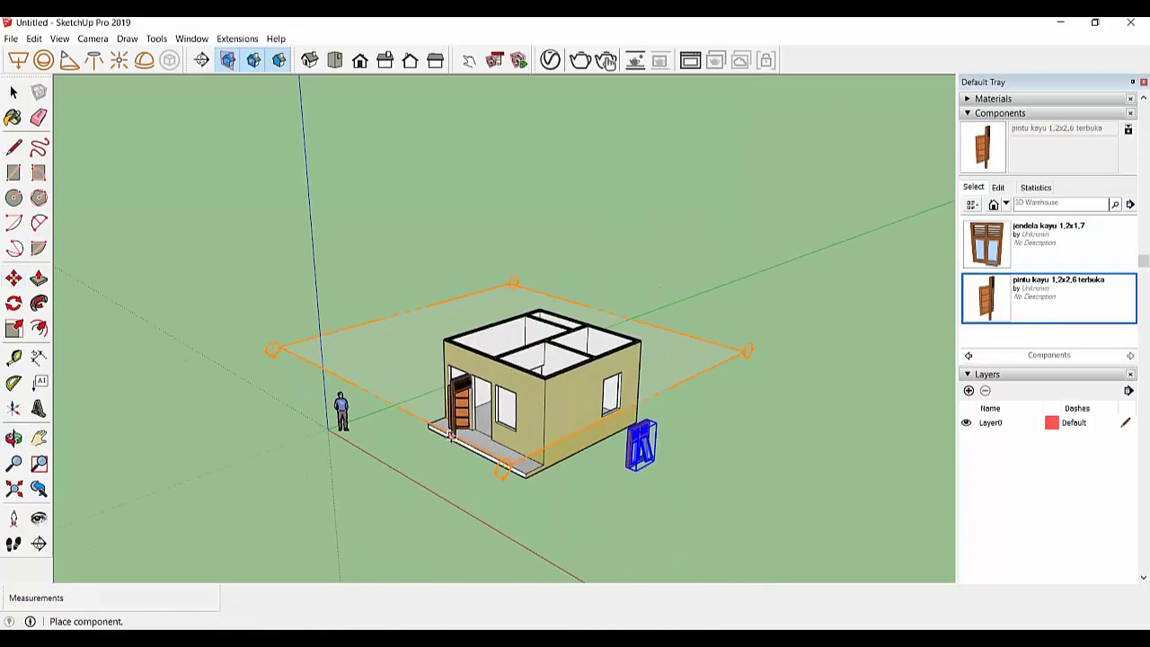
{"action": "left_click", "coordinate": [409, 475]}
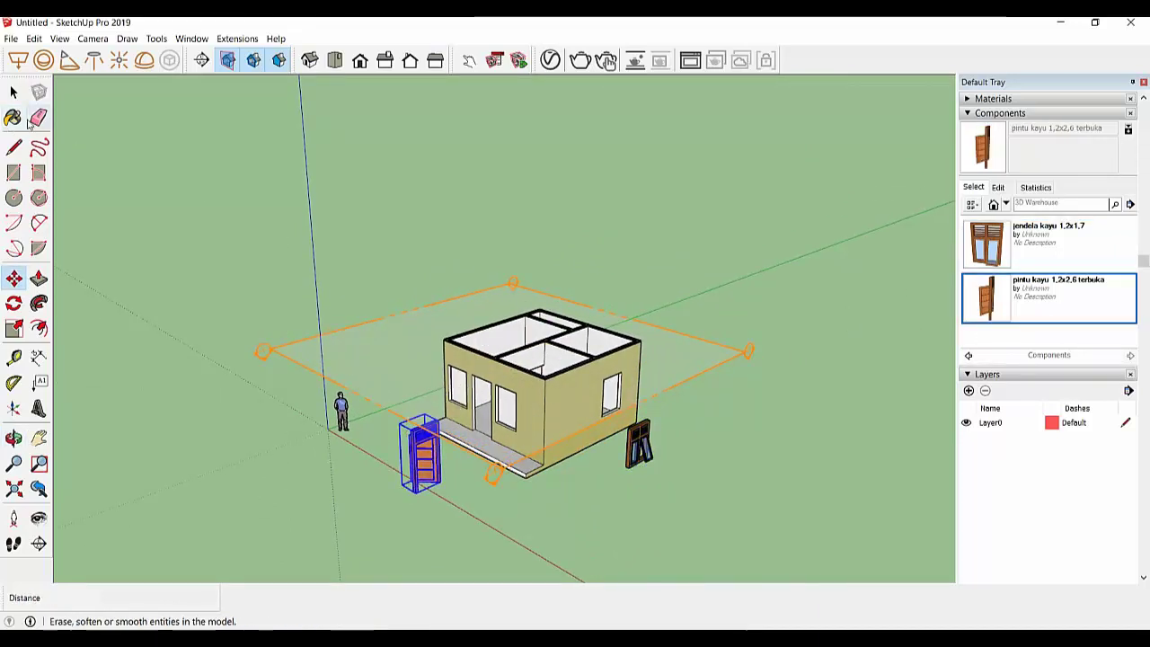
{"action": "left_click", "coordinate": [14, 304]}
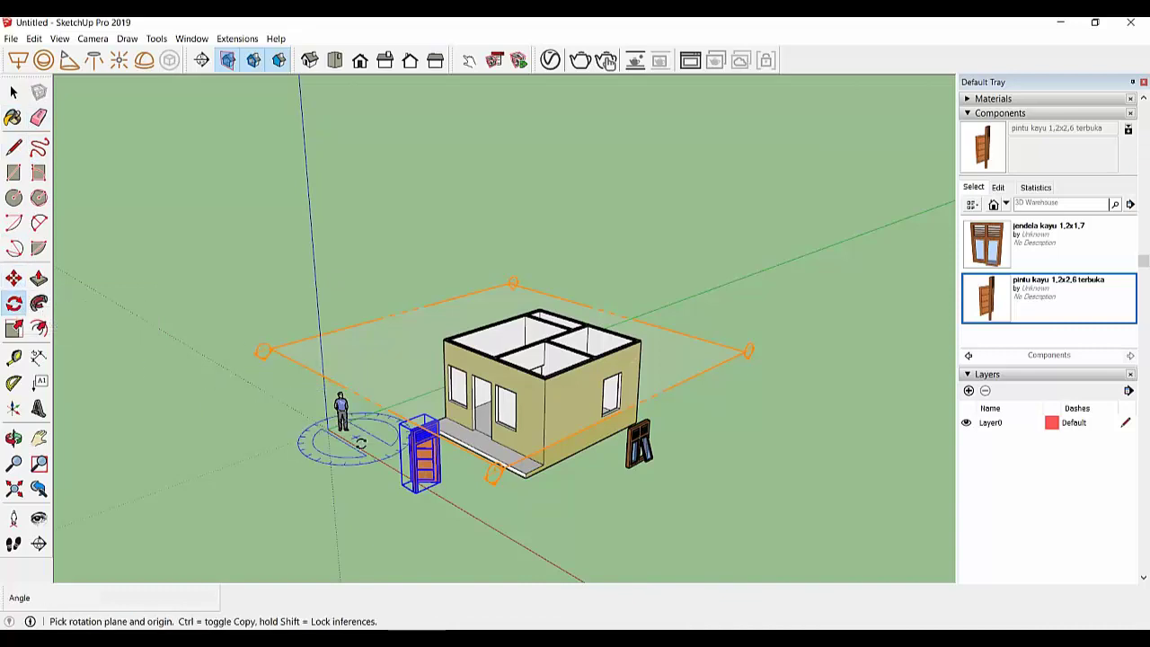
{"action": "left_click_drag", "start_coordinate": [371, 509], "coordinate": [340, 530]}
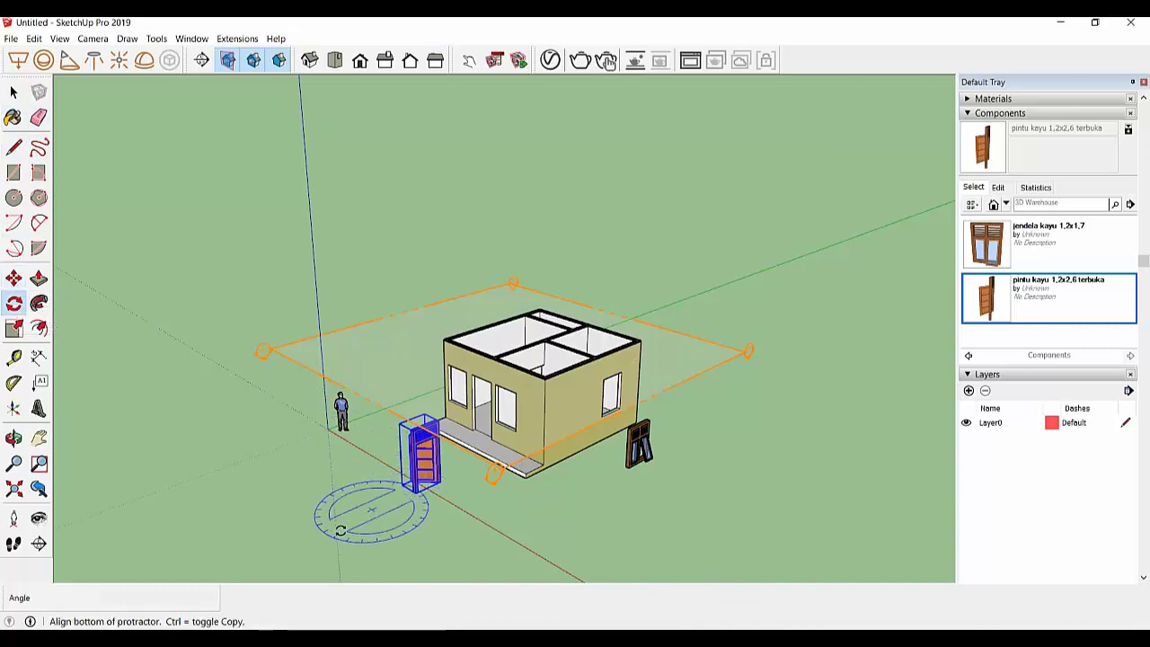
{"action": "left_click", "coordinate": [401, 499]}
{"action": "left_click", "coordinate": [407, 528]}
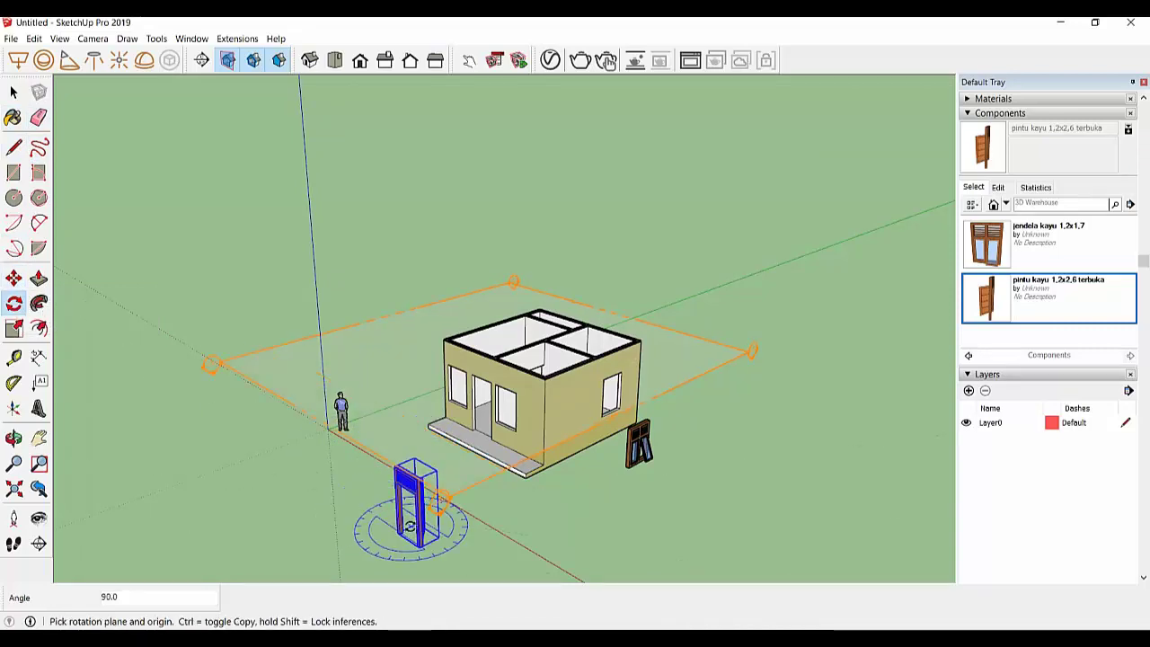
{"action": "mouse_move", "coordinate": [396, 539]}
{"action": "middle_mouse_down"}
{"action": "mouse_move", "coordinate": [500, 500]}
{"action": "mouse_move", "coordinate": [489, 498]}
{"action": "middle_mouse_up"}
{"action": "key", "text": "space"}
Hide the section plane and the ground plane
{"action": "left_click", "coordinate": [342, 365]}
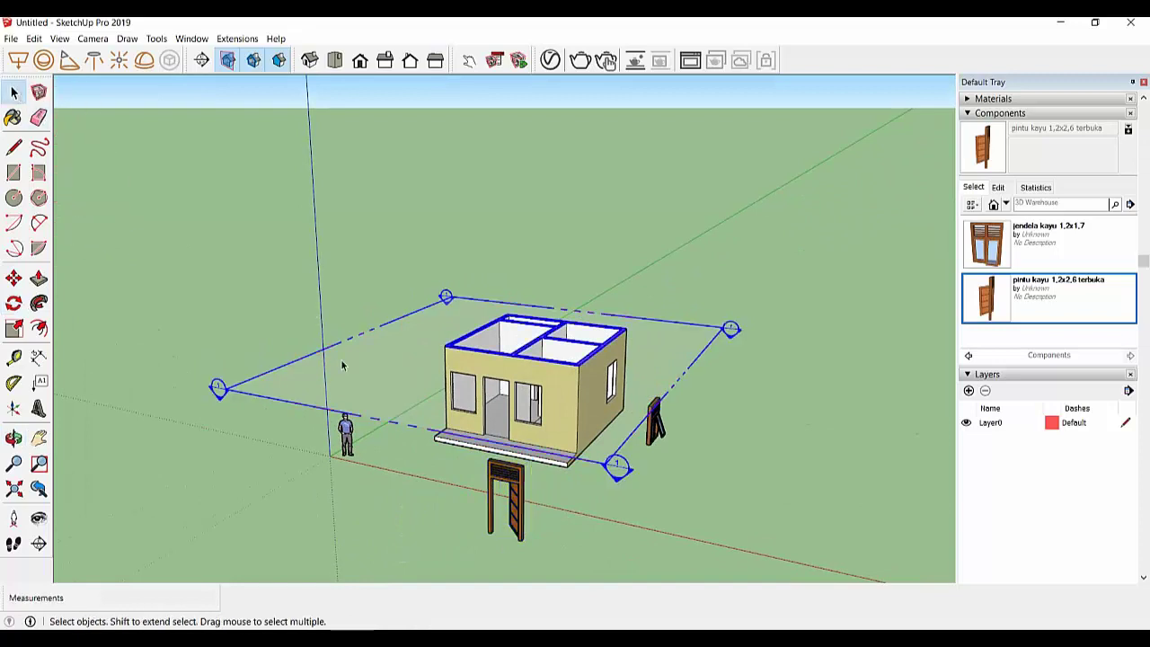
{"action": "right_click", "coordinate": [341, 365]}
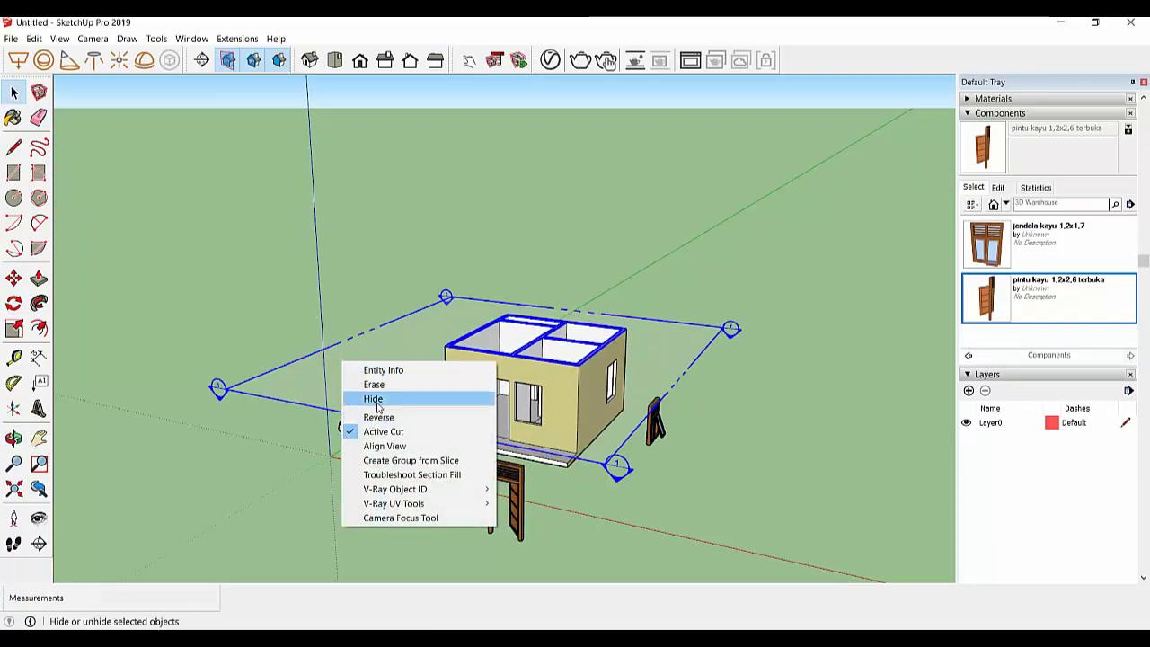
{"action": "left_click", "coordinate": [382, 398]}
{"action": "mouse_move", "coordinate": [566, 449]}
{"action": "middle_mouse_down"}
{"action": "mouse_move", "coordinate": [602, 463]}
{"action": "mouse_move", "coordinate": [622, 517]}
{"action": "middle_mouse_up"}
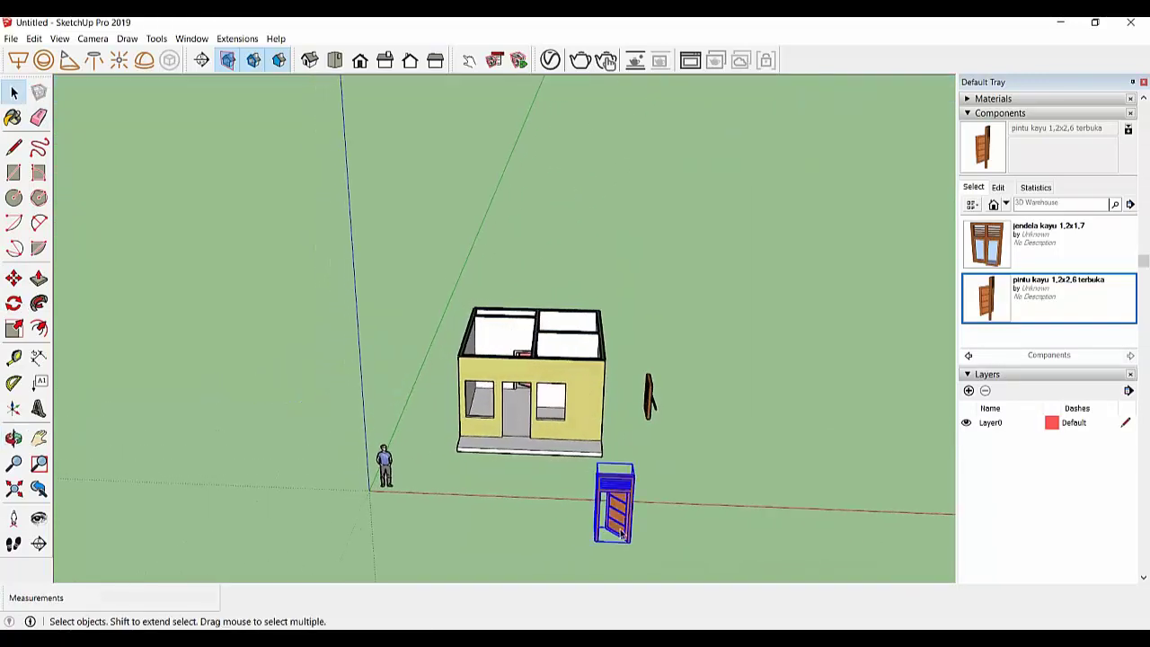
Move the wooden door into the house's front doorway
{"action": "key", "text": "m"}
{"action": "scroll", "coordinate": [631, 543], "scroll_direction": "up", "scroll_amount": 2}
{"action": "left_click", "coordinate": [633, 541]}
{"action": "scroll", "coordinate": [500, 405], "scroll_direction": "up", "scroll_amount": 2}
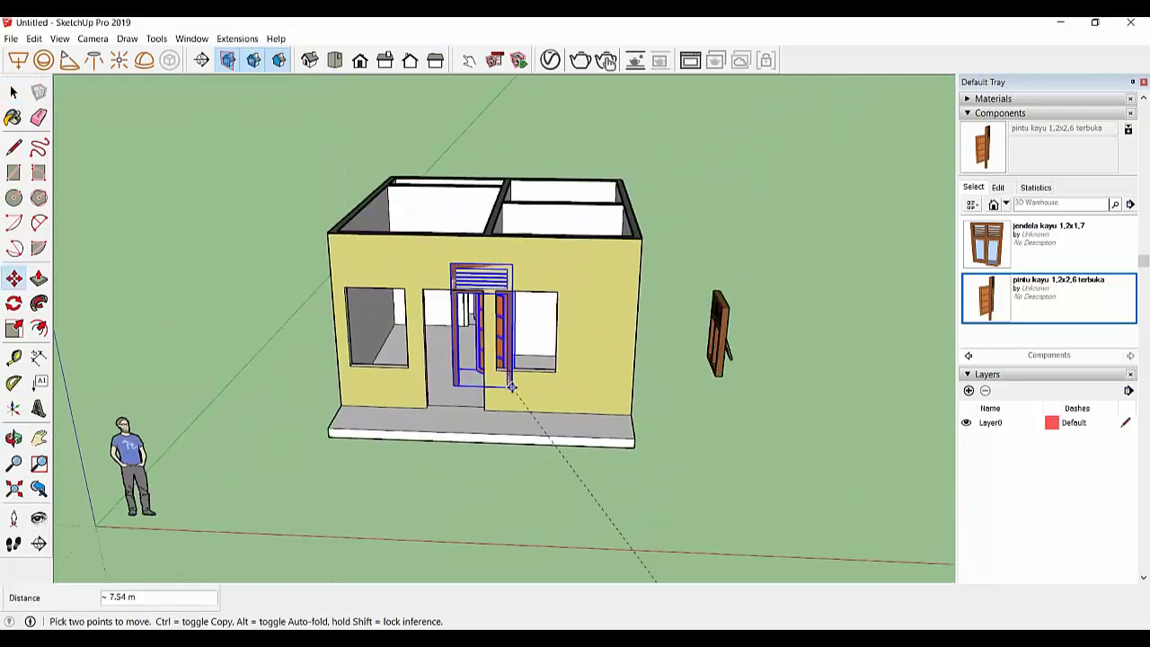
{"action": "scroll", "coordinate": [488, 410], "scroll_direction": "up", "scroll_amount": 2}
{"action": "left_click", "coordinate": [530, 363]}
{"action": "mouse_move", "coordinate": [530, 364]}
{"action": "middle_mouse_down"}
{"action": "mouse_move", "coordinate": [580, 355]}
{"action": "mouse_move", "coordinate": [293, 338]}
{"action": "middle_mouse_up"}
{"action": "scroll", "coordinate": [293, 338], "scroll_direction": "down", "scroll_amount": 2}
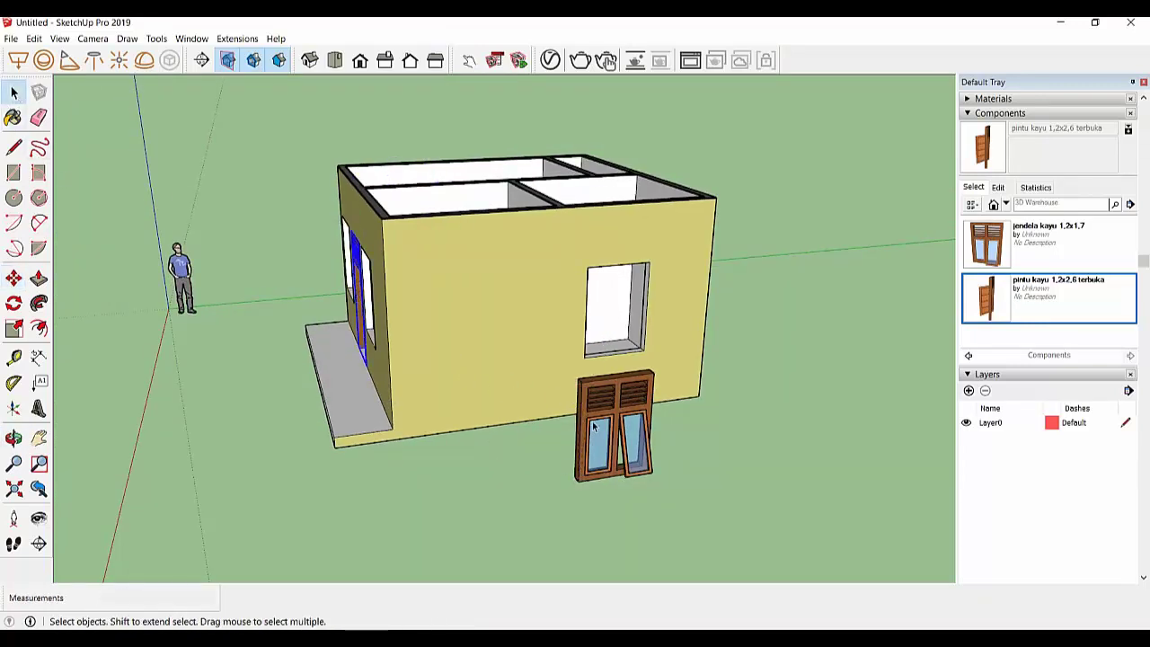
Move the wooden window toward the back opening and make a copy beside the house
{"action": "left_click", "coordinate": [592, 428]}
{"action": "key", "text": "m"}
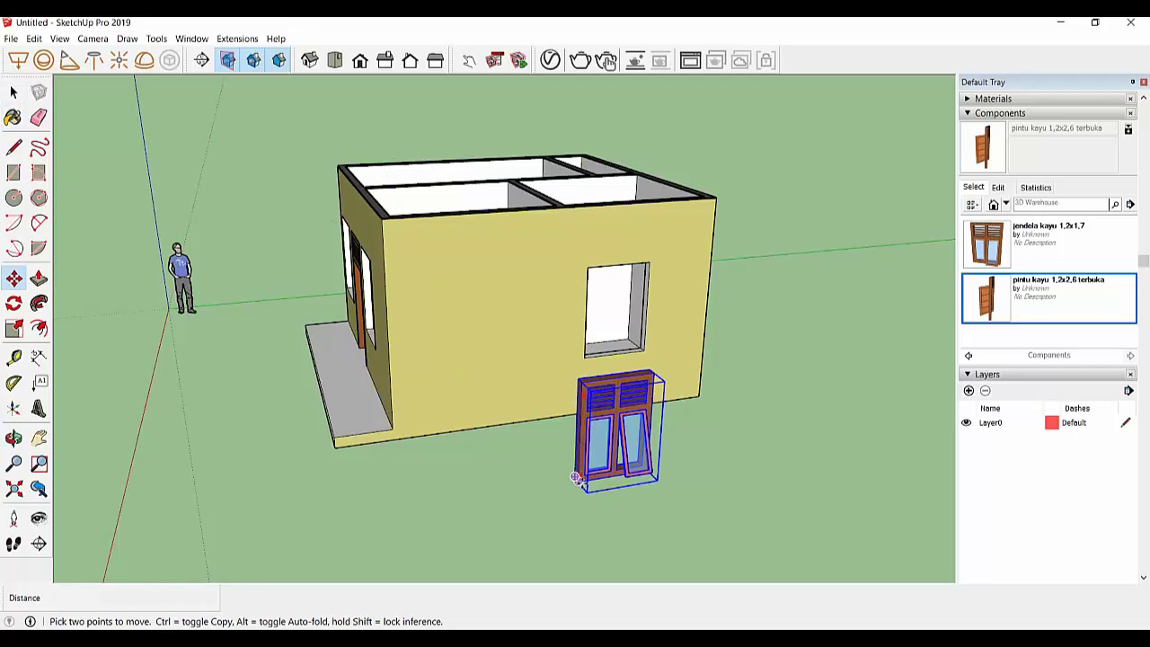
{"action": "scroll", "coordinate": [578, 486], "scroll_direction": "up", "scroll_amount": 4}
{"action": "left_click", "coordinate": [576, 493]}
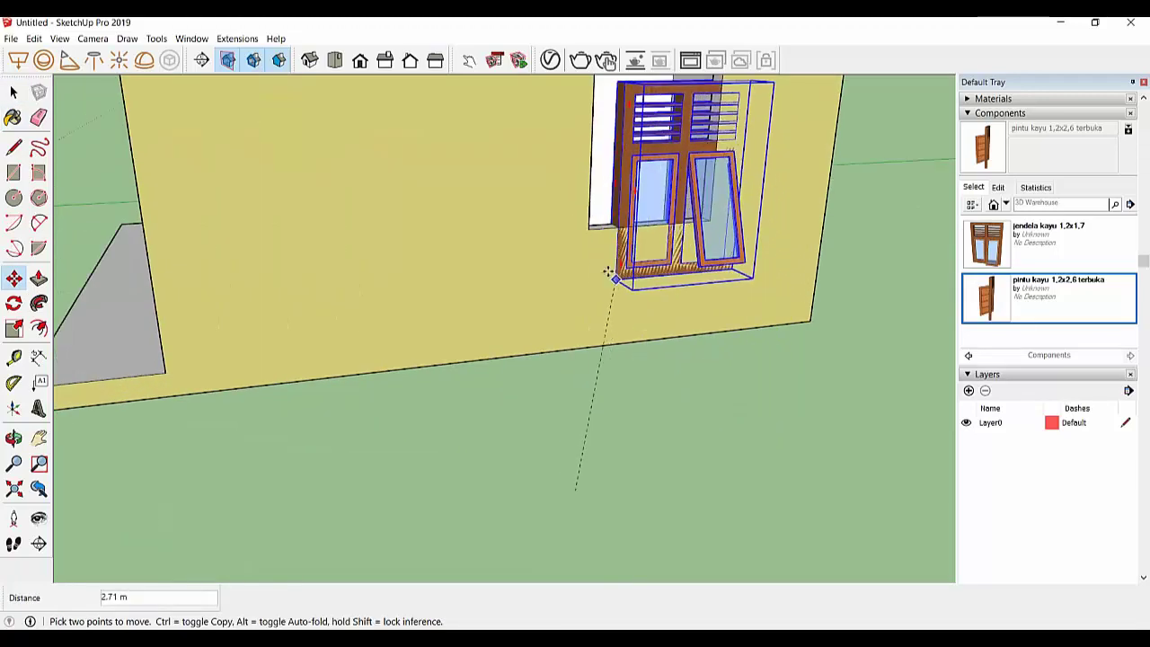
{"action": "scroll", "coordinate": [613, 221], "scroll_direction": "down", "scroll_amount": 3}
{"action": "mouse_move", "coordinate": [513, 302]}
{"action": "middle_mouse_down"}
{"action": "mouse_move", "coordinate": [439, 311]}
{"action": "mouse_move", "coordinate": [588, 301]}
{"action": "middle_mouse_up"}
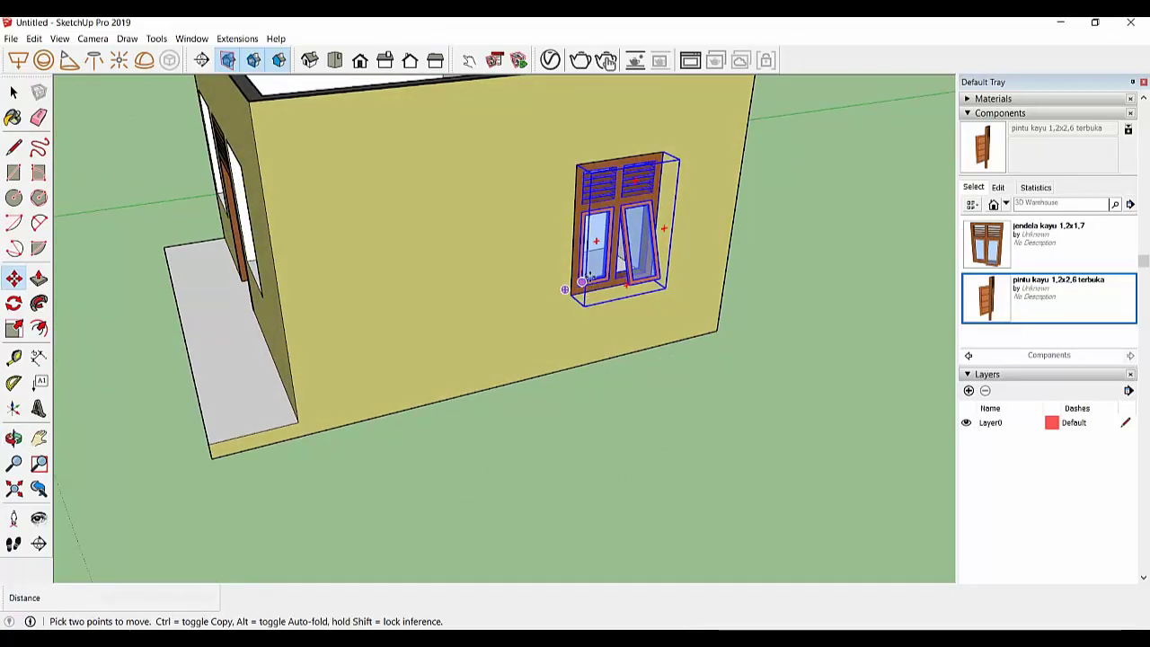
{"action": "key", "text": "ctrl"}
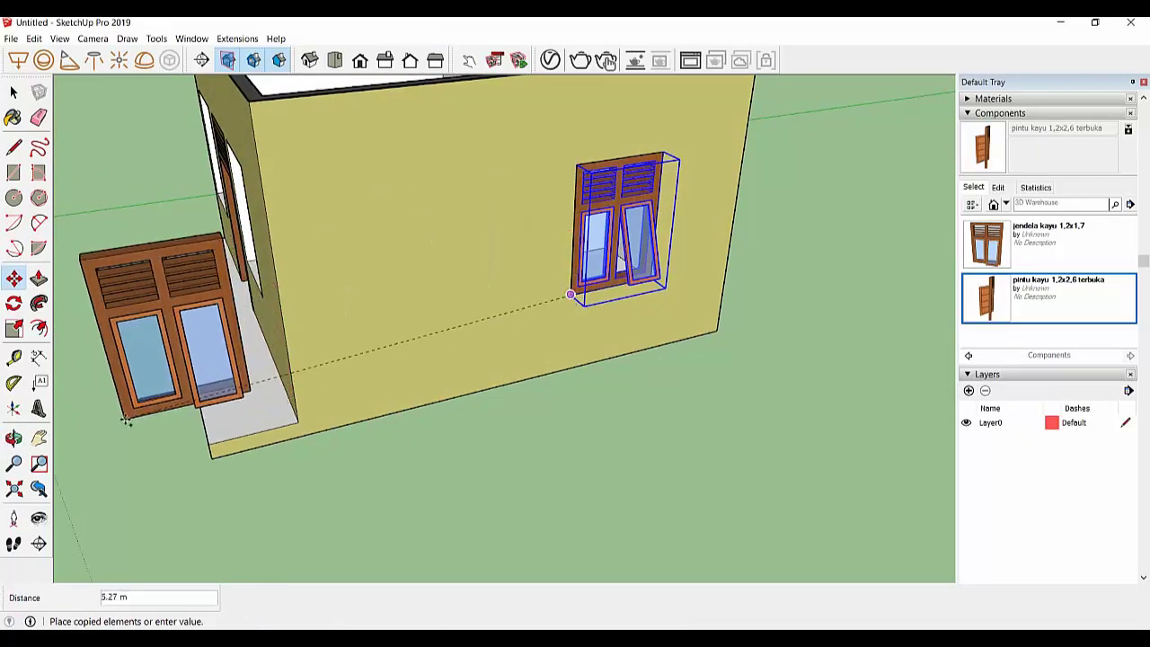
{"action": "left_click", "coordinate": [122, 410]}
Rotate the window copy 90° and set it into the front wall opening
{"action": "left_click", "coordinate": [20, 304]}
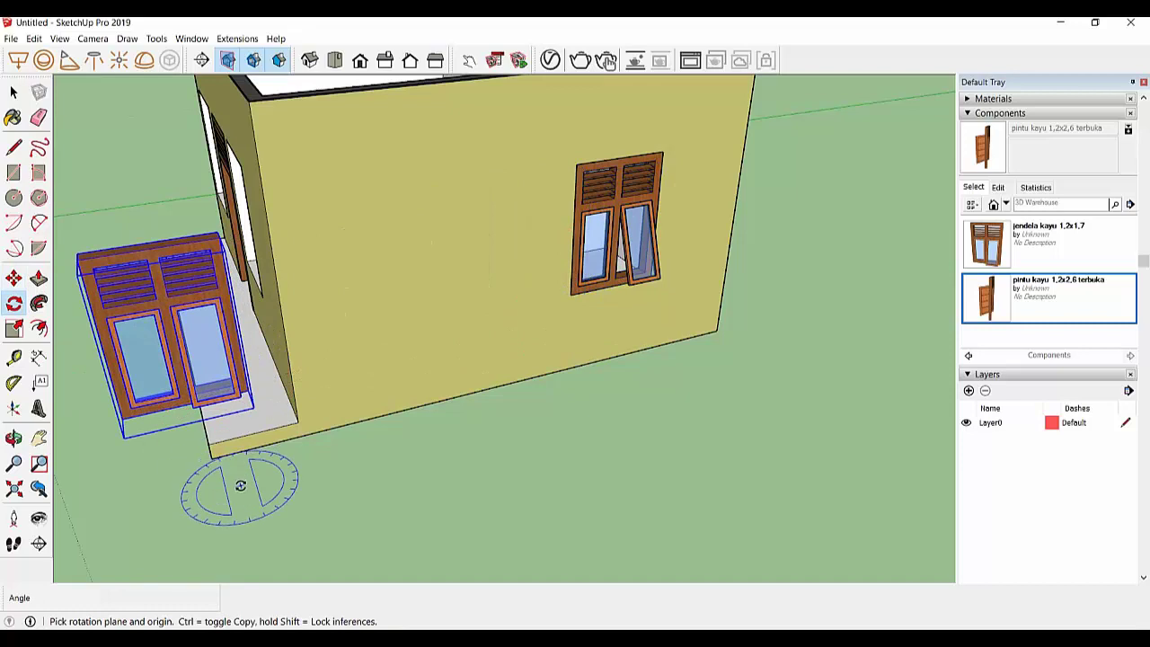
{"action": "left_click", "coordinate": [240, 485]}
{"action": "left_click", "coordinate": [359, 455]}
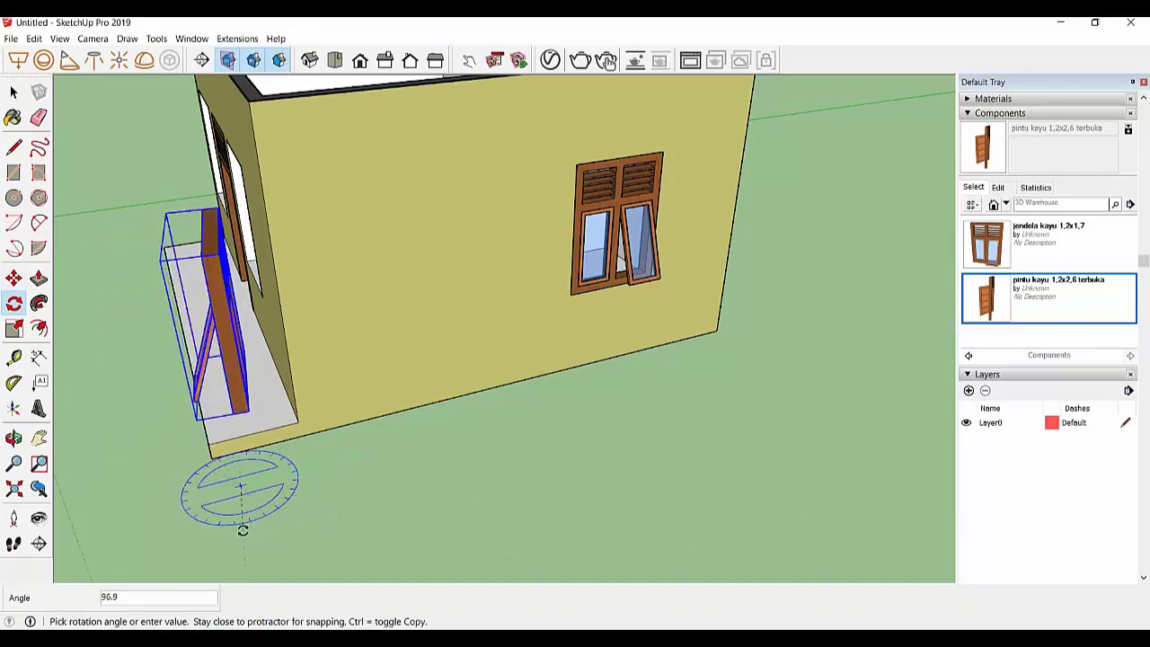
{"action": "left_click", "coordinate": [243, 530]}
{"action": "key", "text": "ctrl+z"}
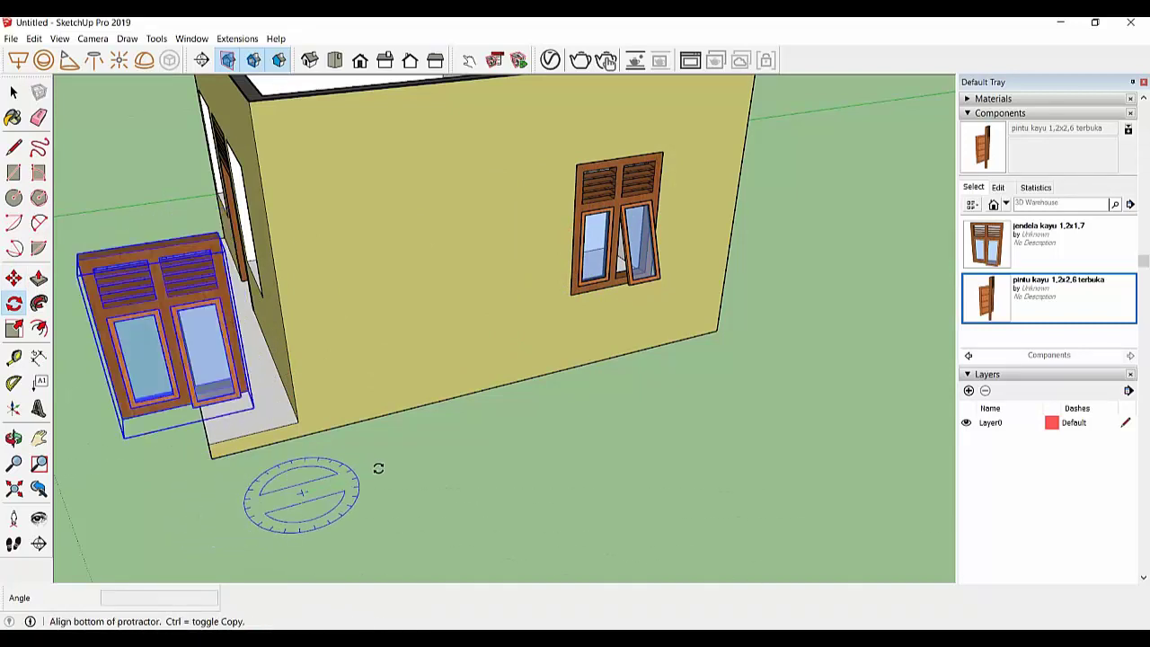
{"action": "left_click", "coordinate": [381, 474]}
{"action": "left_click", "coordinate": [309, 526]}
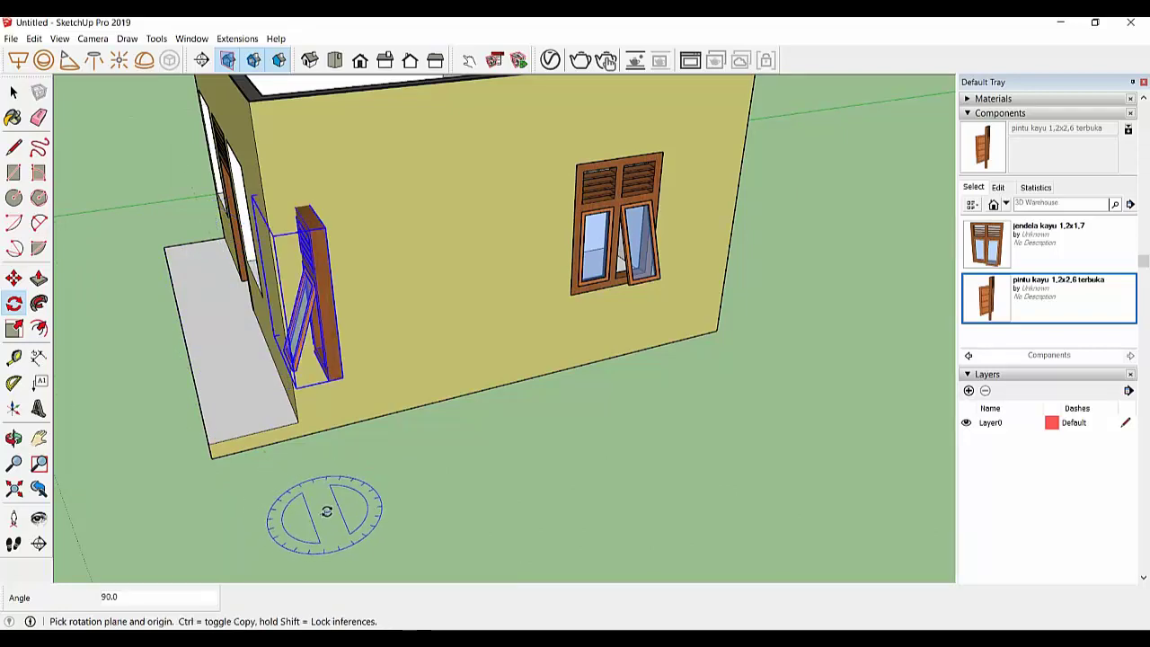
{"action": "key", "text": "m"}
{"action": "left_click", "coordinate": [330, 380]}
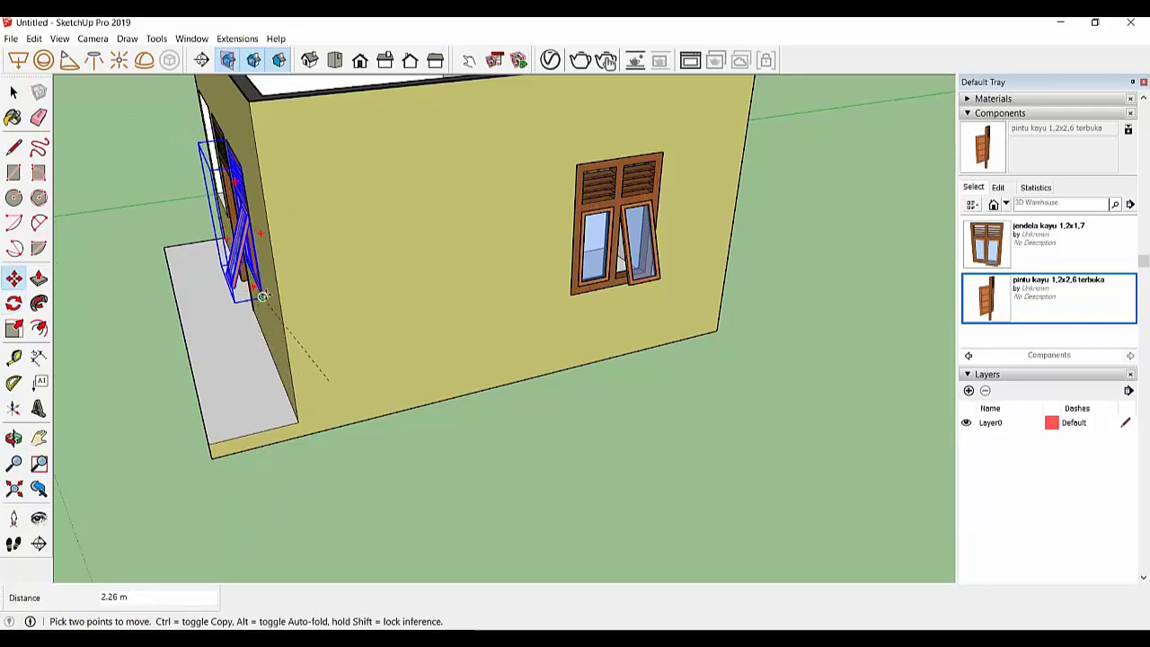
{"action": "left_click", "coordinate": [261, 297]}
{"action": "middle_click_drag", "start_coordinate": [262, 297], "coordinate": [706, 267]}
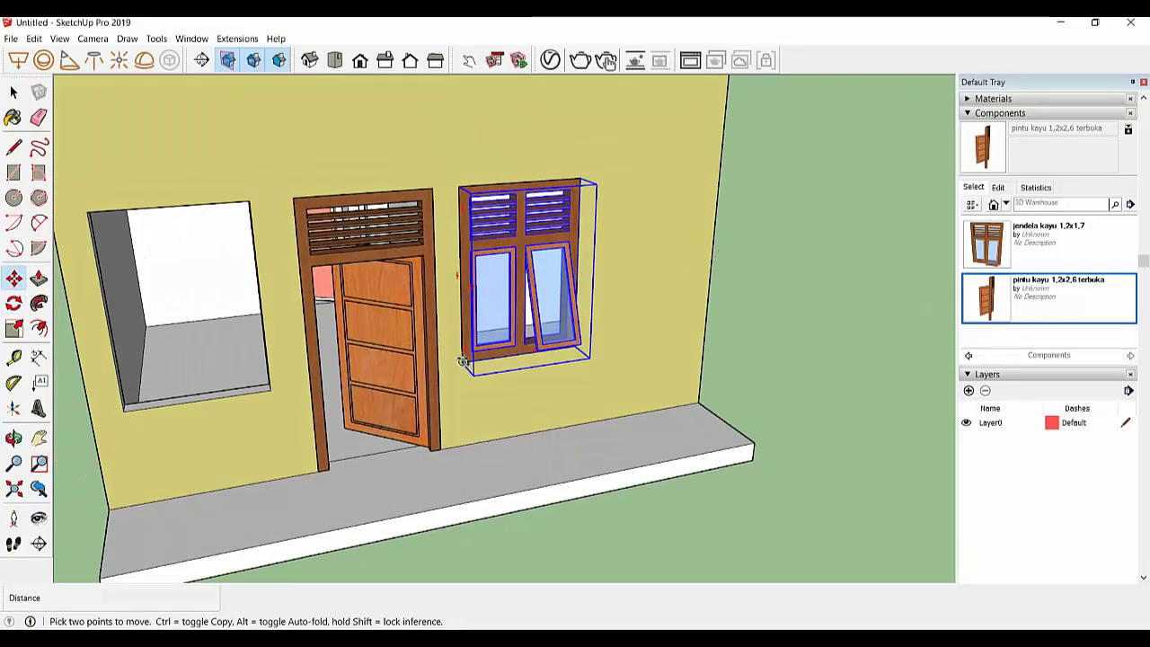
Copy the front window into the left opening beside the door
{"action": "left_click", "coordinate": [462, 361]}
{"action": "key", "text": "ctrl"}
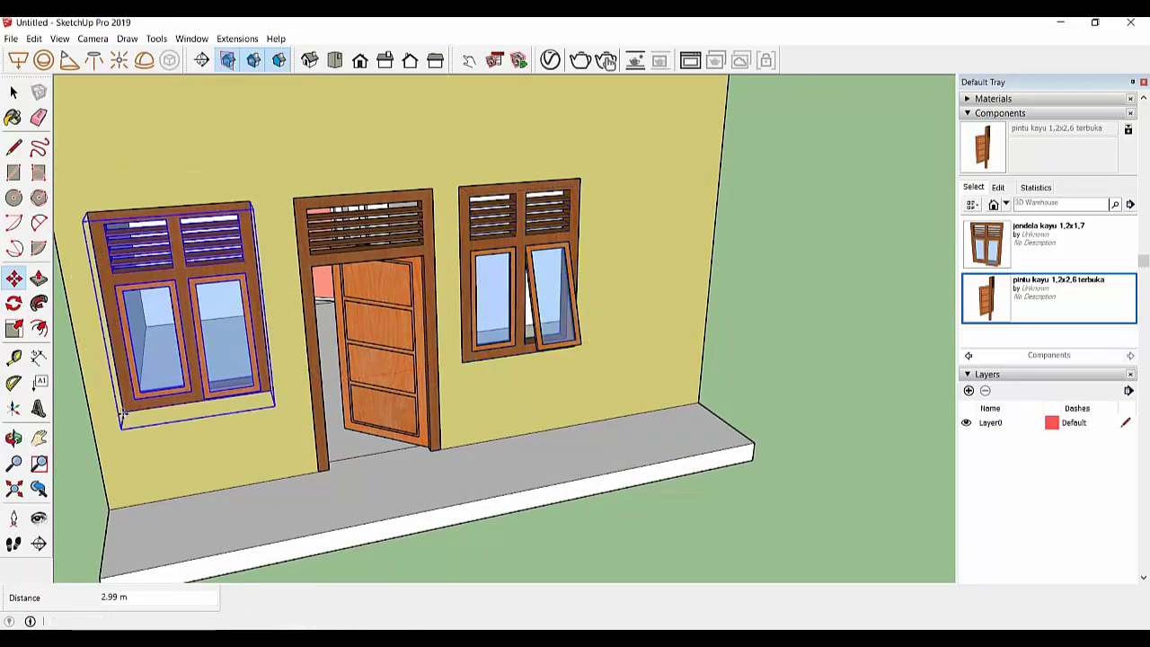
{"action": "left_click", "coordinate": [124, 412]}
{"action": "mouse_move", "coordinate": [124, 411]}
{"action": "middle_mouse_down"}
{"action": "mouse_move", "coordinate": [384, 200]}
{"action": "mouse_move", "coordinate": [876, 290]}
{"action": "middle_mouse_up"}
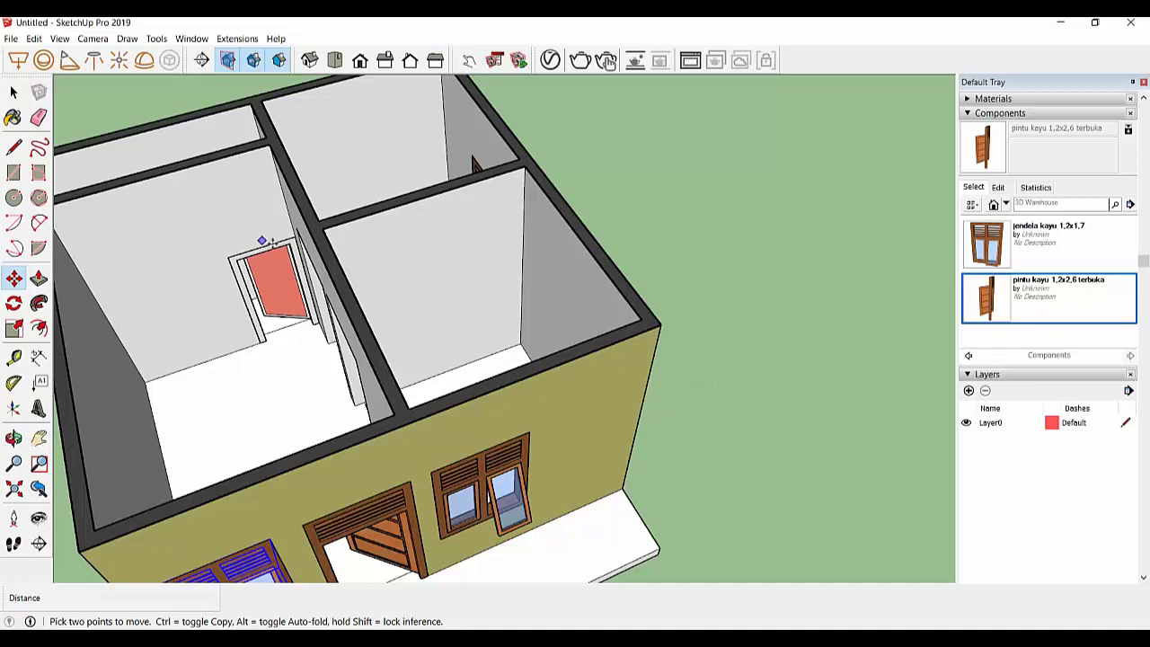
{"action": "mouse_move", "coordinate": [265, 243]}
{"action": "middle_mouse_down"}
{"action": "mouse_move", "coordinate": [387, 259]}
{"action": "mouse_move", "coordinate": [238, 195]}
{"action": "middle_mouse_up"}
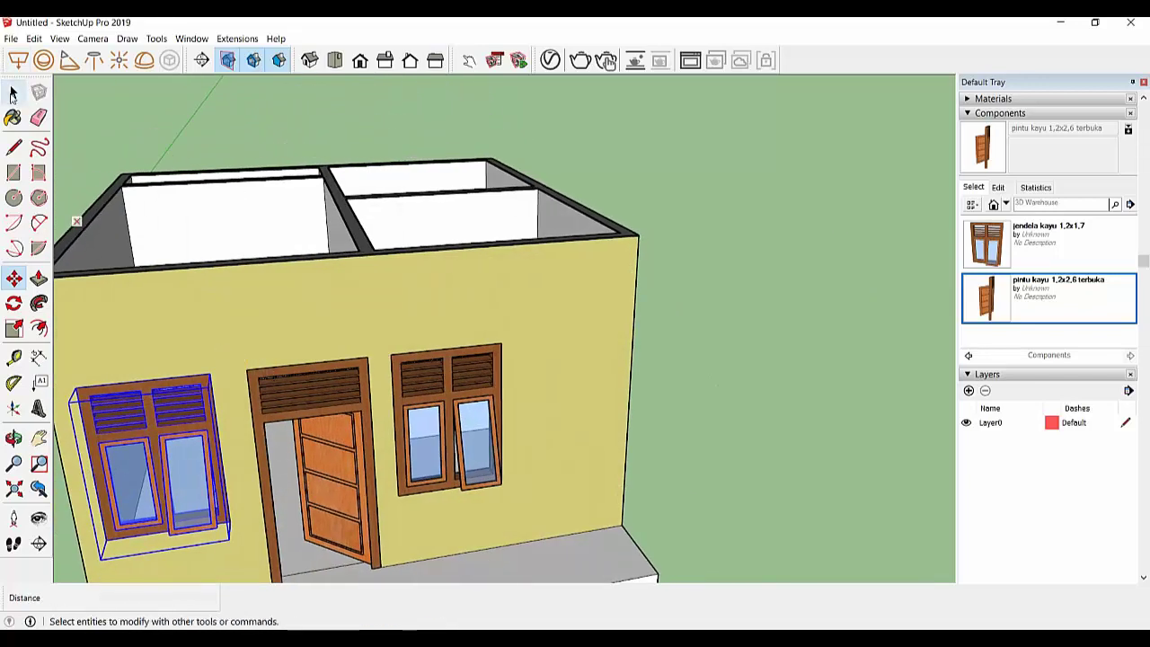
Copy the front door into the house interior
{"action": "left_click", "coordinate": [12, 92]}
{"action": "left_click", "coordinate": [306, 417]}
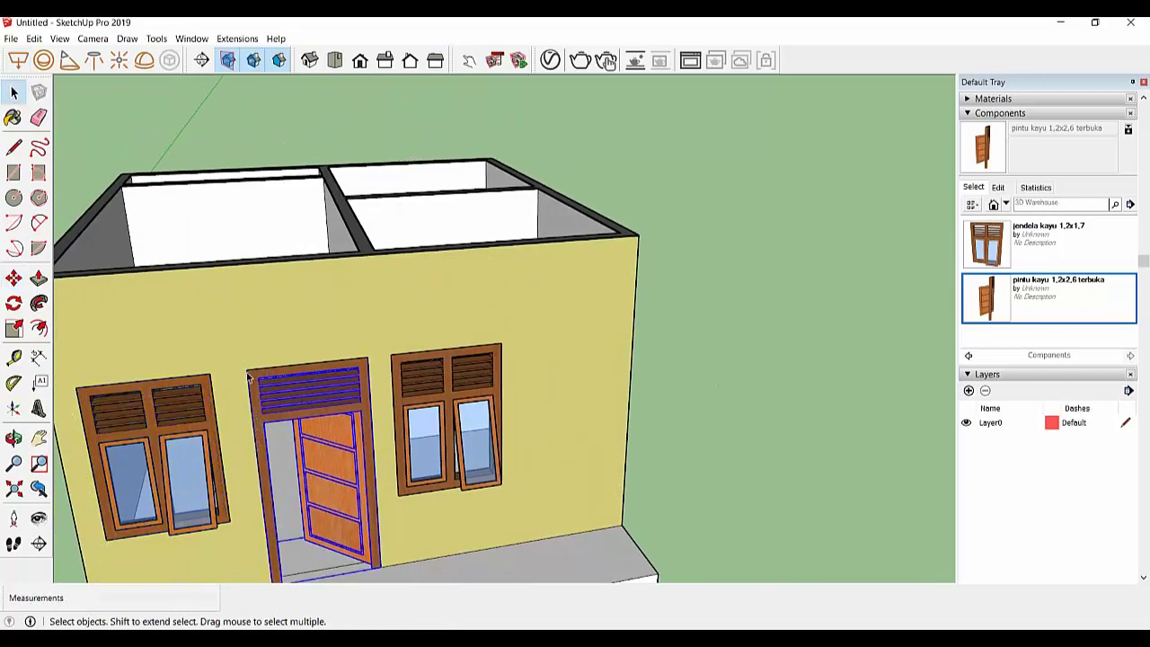
{"action": "key", "text": "m"}
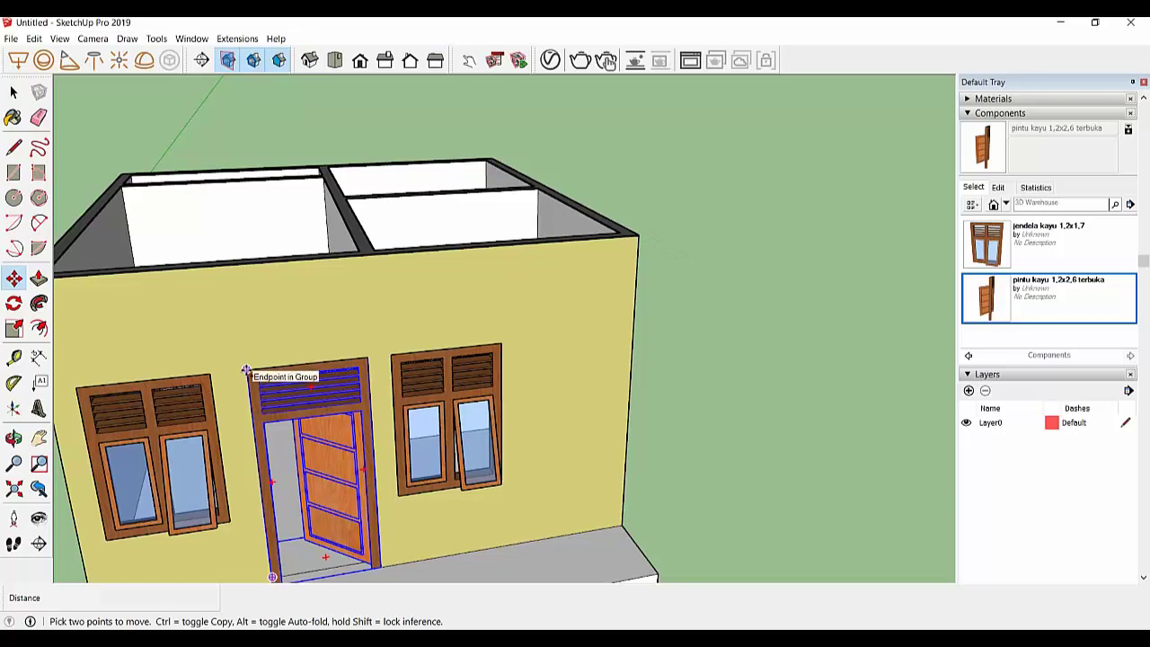
{"action": "key", "text": "ctrl"}
{"action": "left_click", "coordinate": [246, 371]}
{"action": "middle_click_drag", "start_coordinate": [243, 326], "coordinate": [262, 437]}
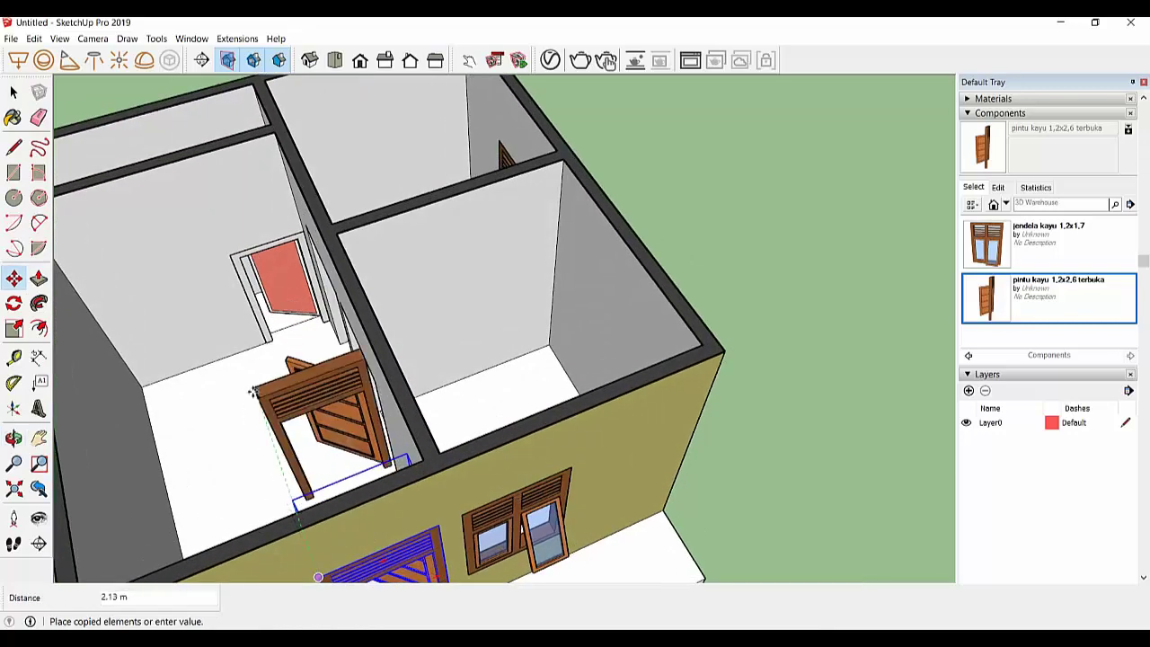
{"action": "middle_click_drag", "start_coordinate": [296, 368], "coordinate": [377, 422]}
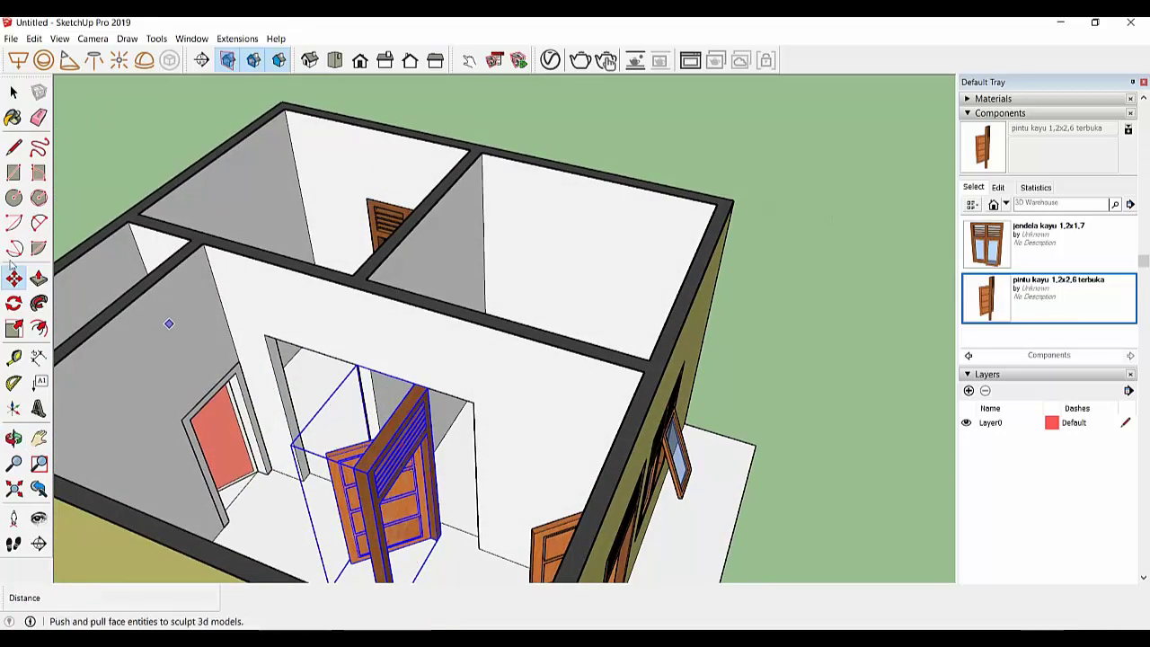
Rotate the door copy 90°, slide it into the interior doorway, and add another beside it
{"action": "left_click", "coordinate": [22, 309]}
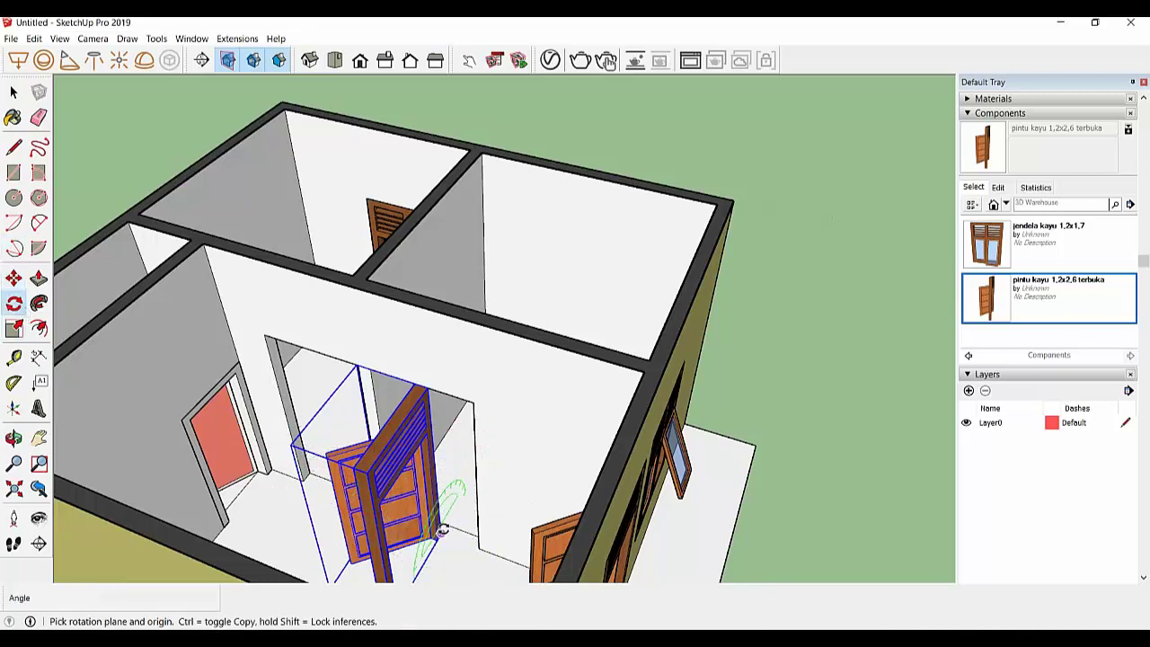
{"action": "left_click", "coordinate": [459, 502]}
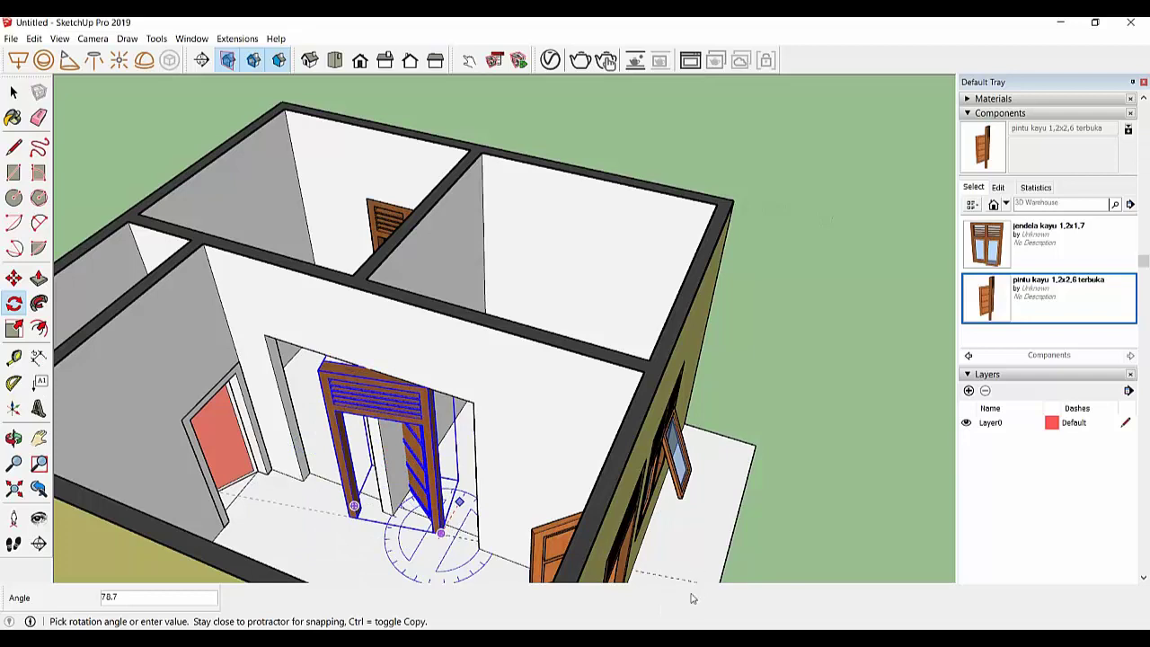
{"action": "scroll", "coordinate": [687, 575], "scroll_direction": "down", "scroll_amount": 3}
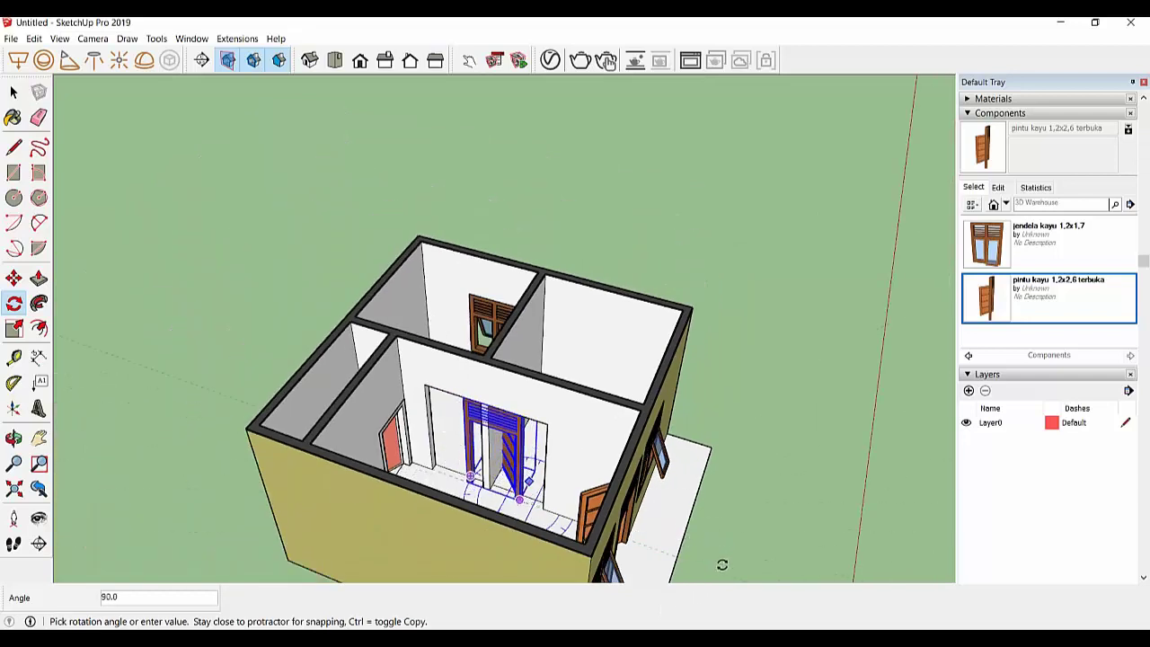
{"action": "key", "text": "m"}
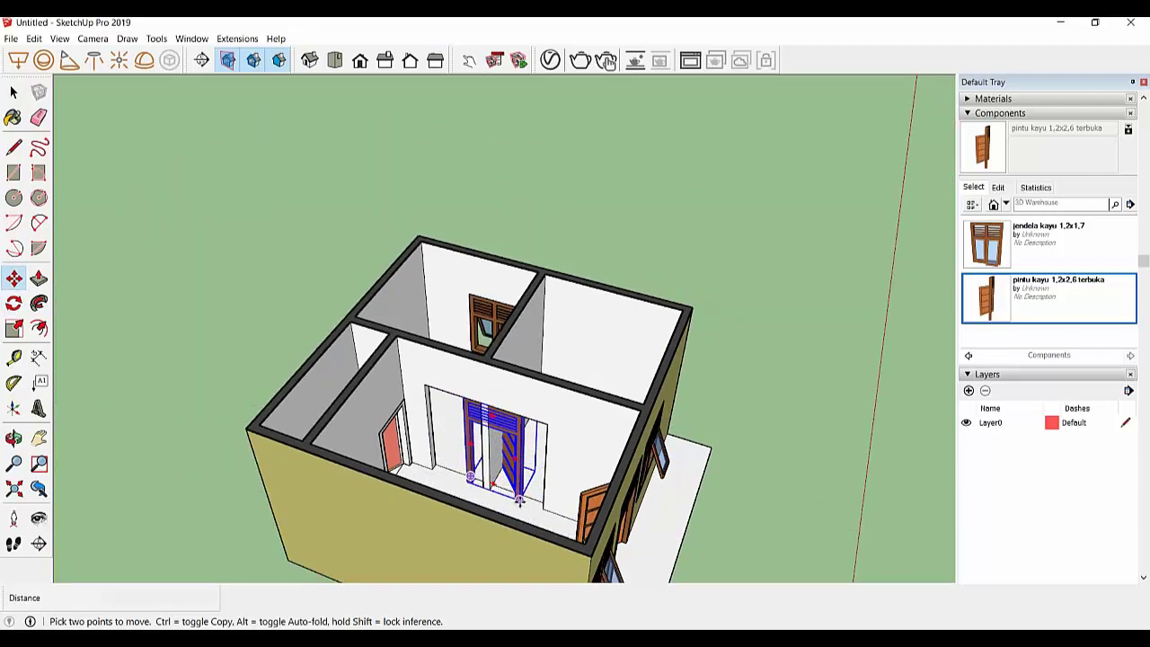
{"action": "mouse_move", "coordinate": [519, 501]}
{"action": "left_mouse_down"}
{"action": "mouse_move", "coordinate": [541, 510]}
{"action": "mouse_move", "coordinate": [503, 422]}
{"action": "left_mouse_up"}
{"action": "scroll", "coordinate": [492, 487], "scroll_direction": "up", "scroll_amount": 5}
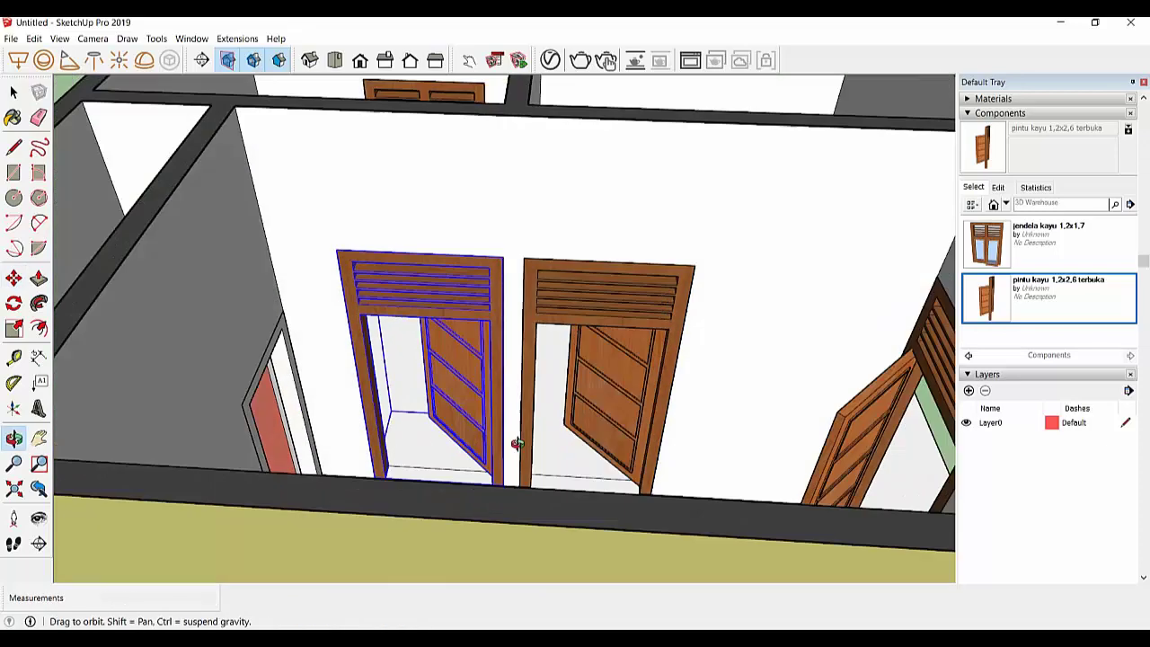
{"action": "middle_click_drag", "start_coordinate": [503, 422], "coordinate": [626, 378]}
{"action": "scroll", "coordinate": [1011, 186], "scroll_direction": "up", "scroll_amount": 3}
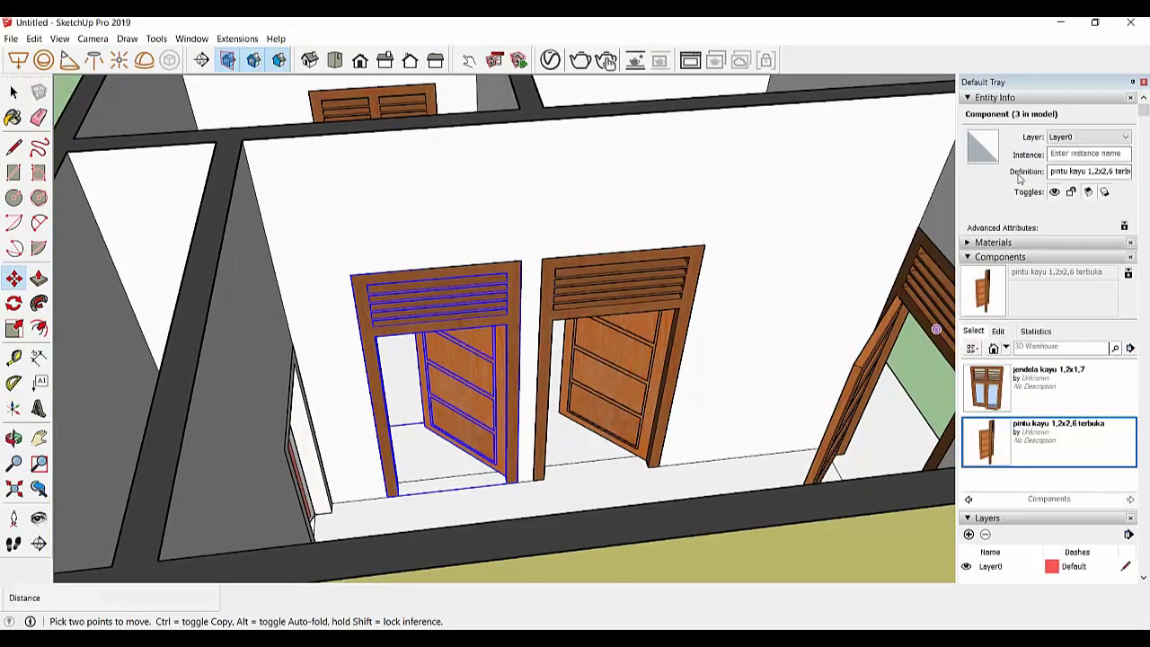
Paint the back wall and left room's inner walls with Textile Leaves Green
{"action": "left_click", "coordinate": [989, 257]}
{"action": "left_click", "coordinate": [988, 242]}
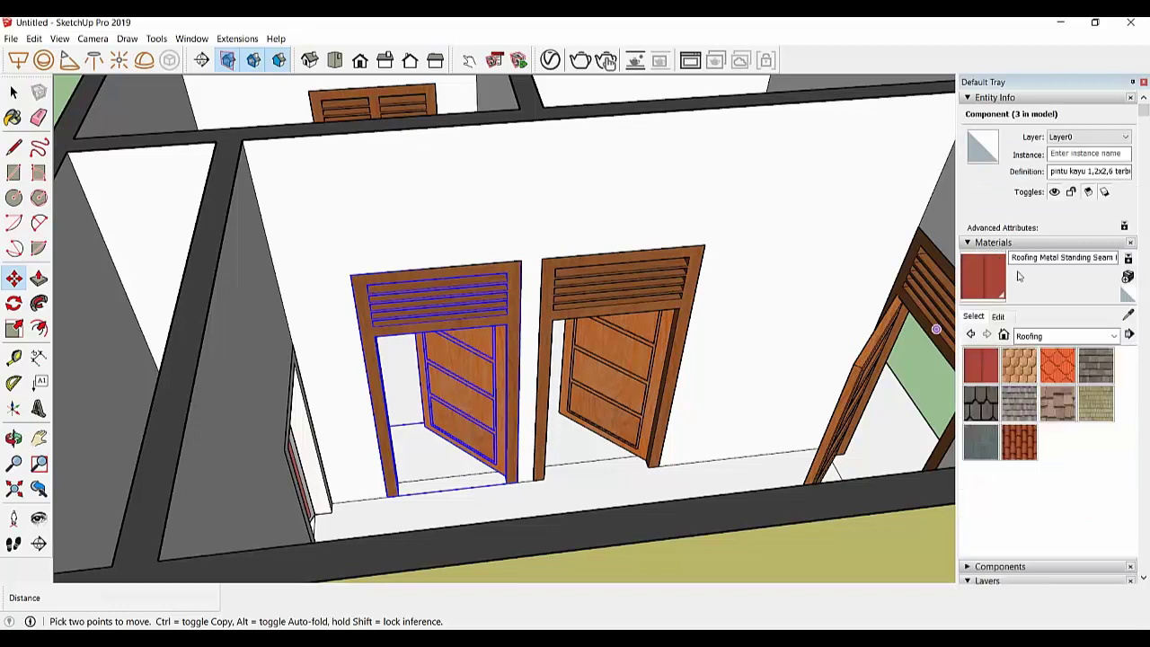
{"action": "left_click", "coordinate": [1049, 335]}
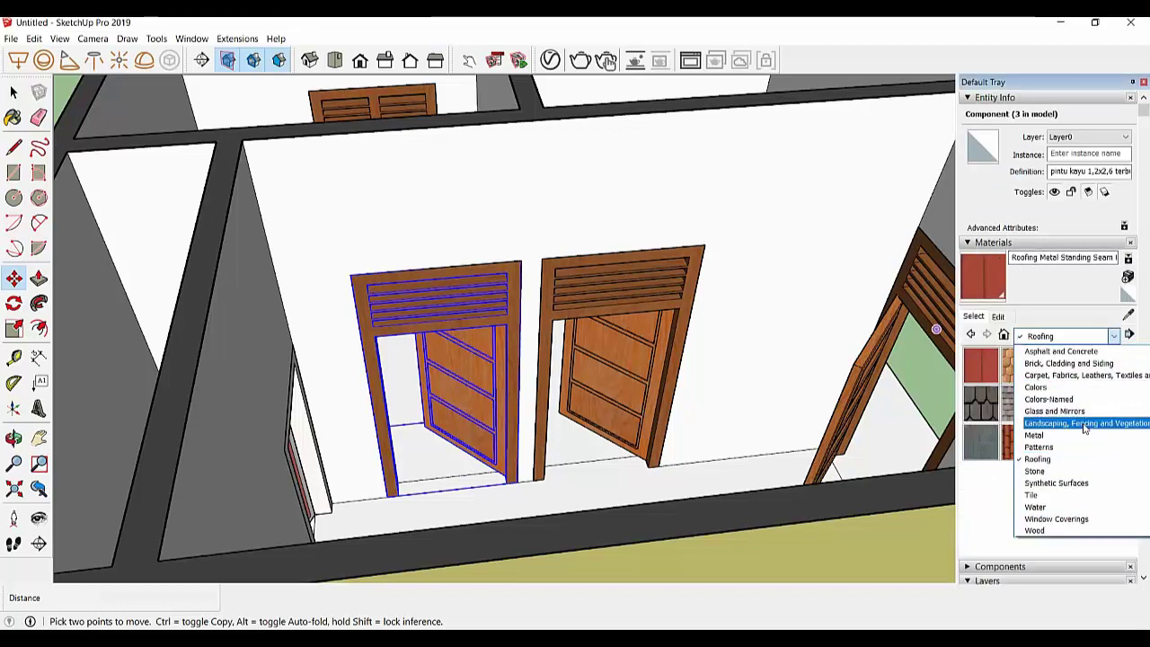
{"action": "left_click", "coordinate": [1078, 375]}
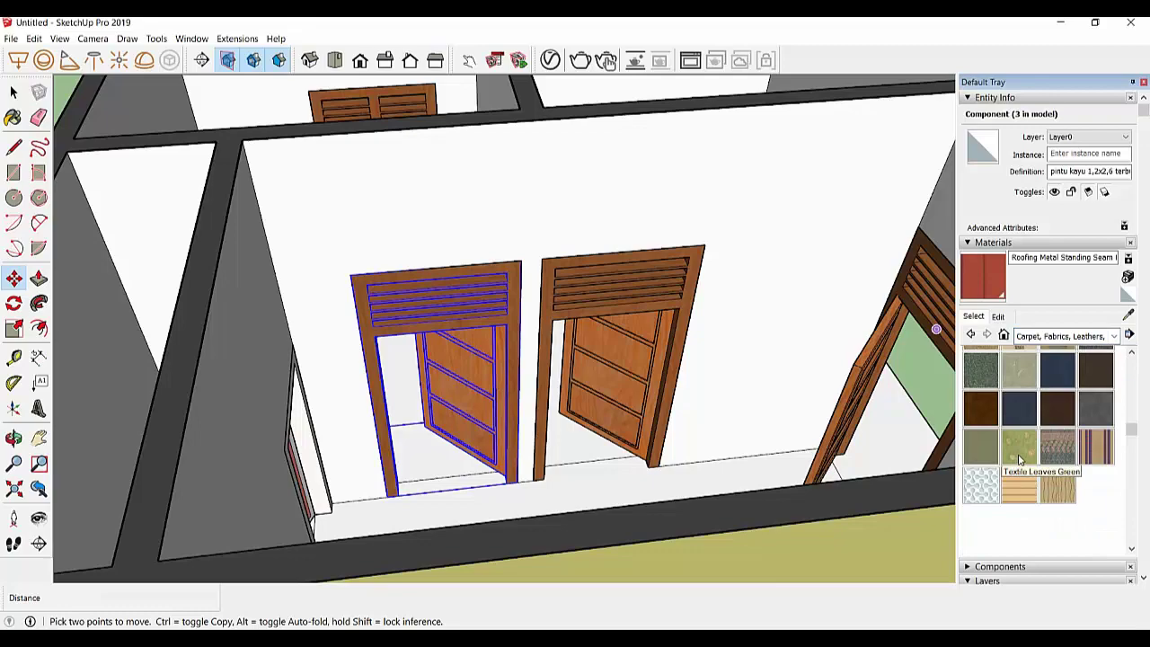
{"action": "left_click", "coordinate": [1020, 447]}
{"action": "left_click", "coordinate": [794, 244]}
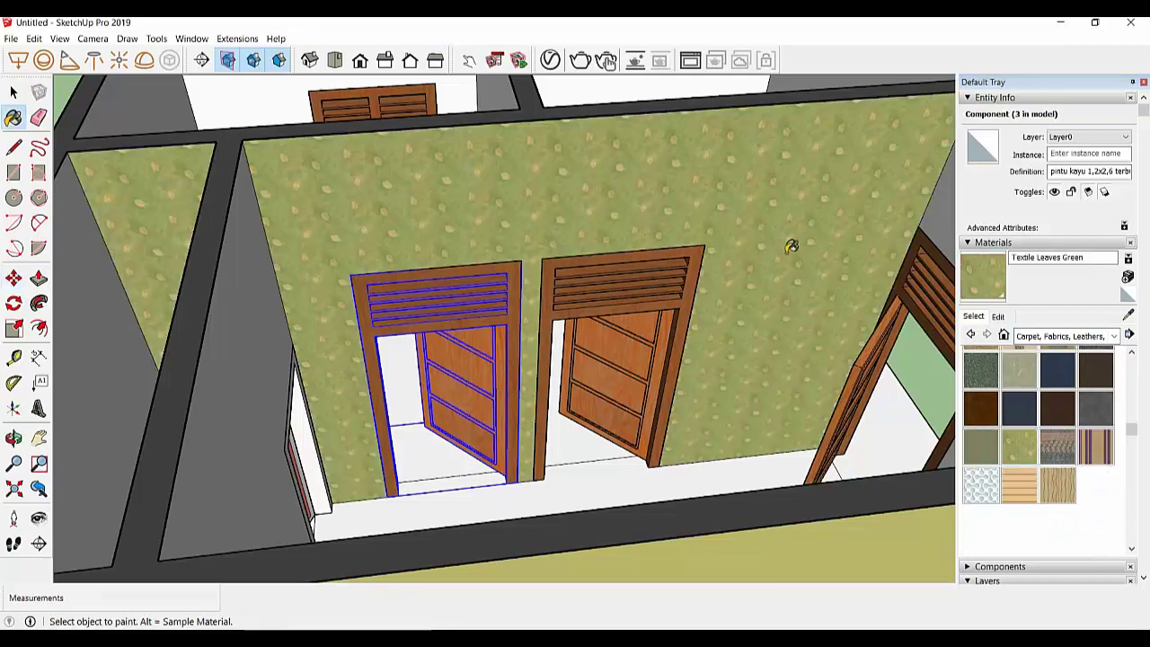
{"action": "mouse_move", "coordinate": [790, 246]}
{"action": "middle_mouse_down"}
{"action": "mouse_move", "coordinate": [647, 260]}
{"action": "mouse_move", "coordinate": [566, 162]}
{"action": "middle_mouse_up"}
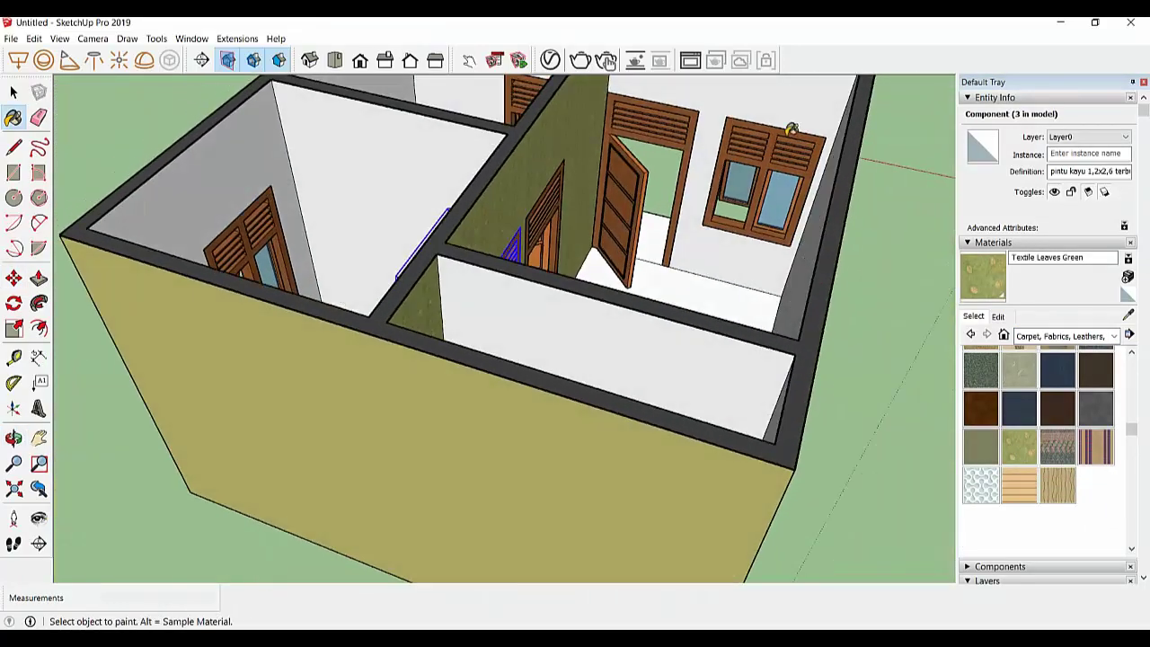
{"action": "scroll", "coordinate": [556, 150], "scroll_direction": "down", "scroll_amount": 2}
{"action": "left_click", "coordinate": [526, 167]}
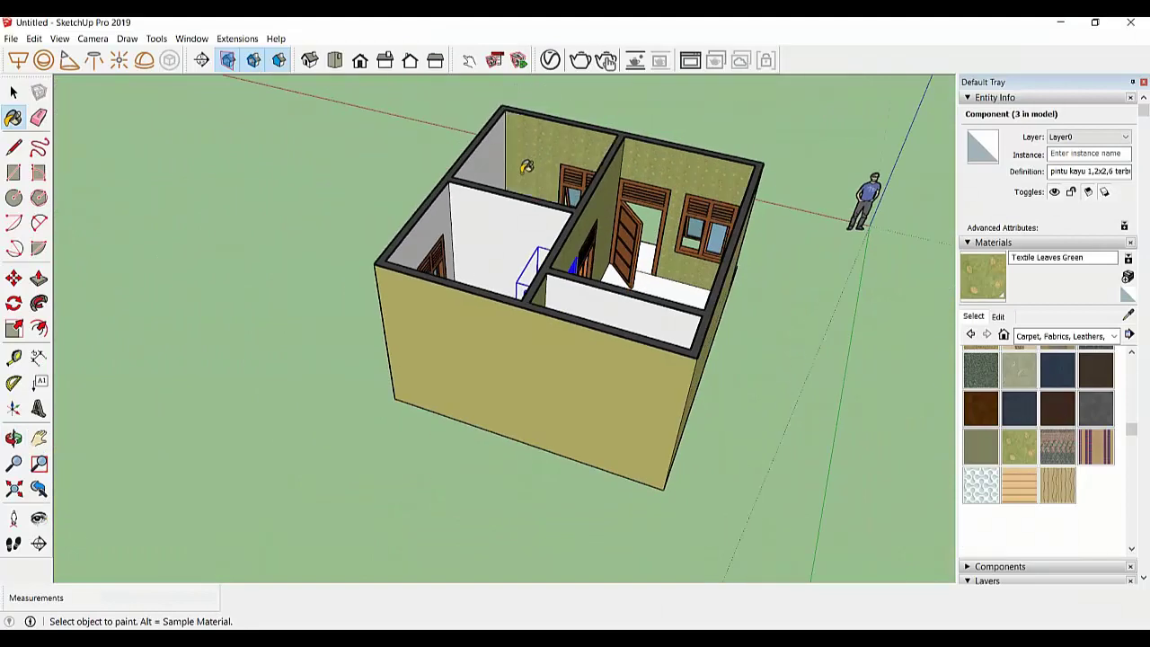
{"action": "left_click", "coordinate": [489, 203]}
{"action": "left_click", "coordinate": [447, 212]}
Paint the left room's remaining white walls with the green leaf wallpaper
{"action": "middle_click_drag", "start_coordinate": [448, 212], "coordinate": [840, 224]}
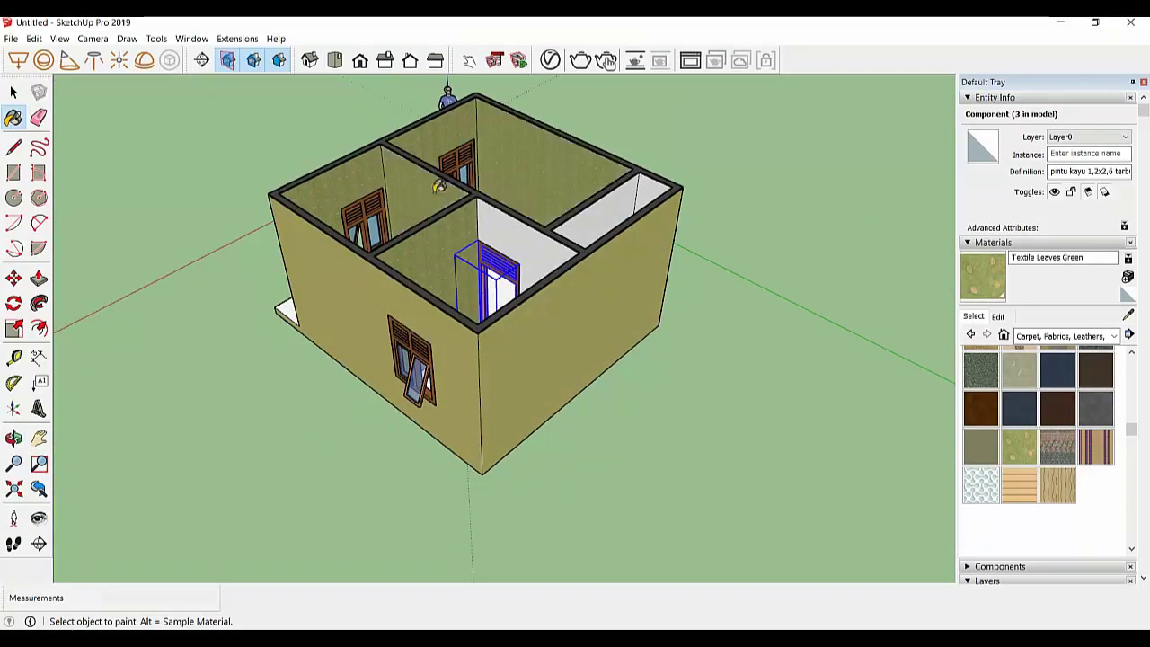
{"action": "middle_click_drag", "start_coordinate": [542, 168], "coordinate": [679, 206]}
{"action": "middle_click_drag", "start_coordinate": [528, 236], "coordinate": [547, 230]}
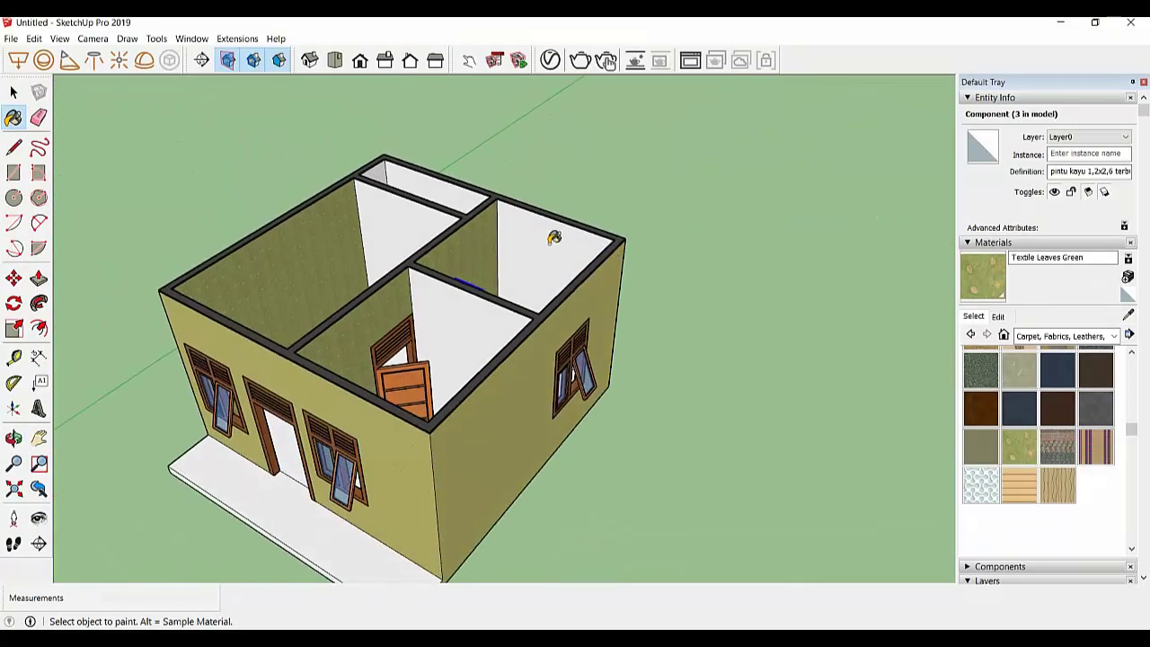
{"action": "mouse_move", "coordinate": [473, 298]}
{"action": "middle_mouse_down"}
{"action": "mouse_move", "coordinate": [846, 275]}
{"action": "mouse_move", "coordinate": [372, 318]}
{"action": "mouse_move", "coordinate": [385, 316]}
{"action": "mouse_move", "coordinate": [356, 245]}
{"action": "mouse_move", "coordinate": [594, 254]}
{"action": "middle_mouse_up"}
{"action": "left_click", "coordinate": [346, 319]}
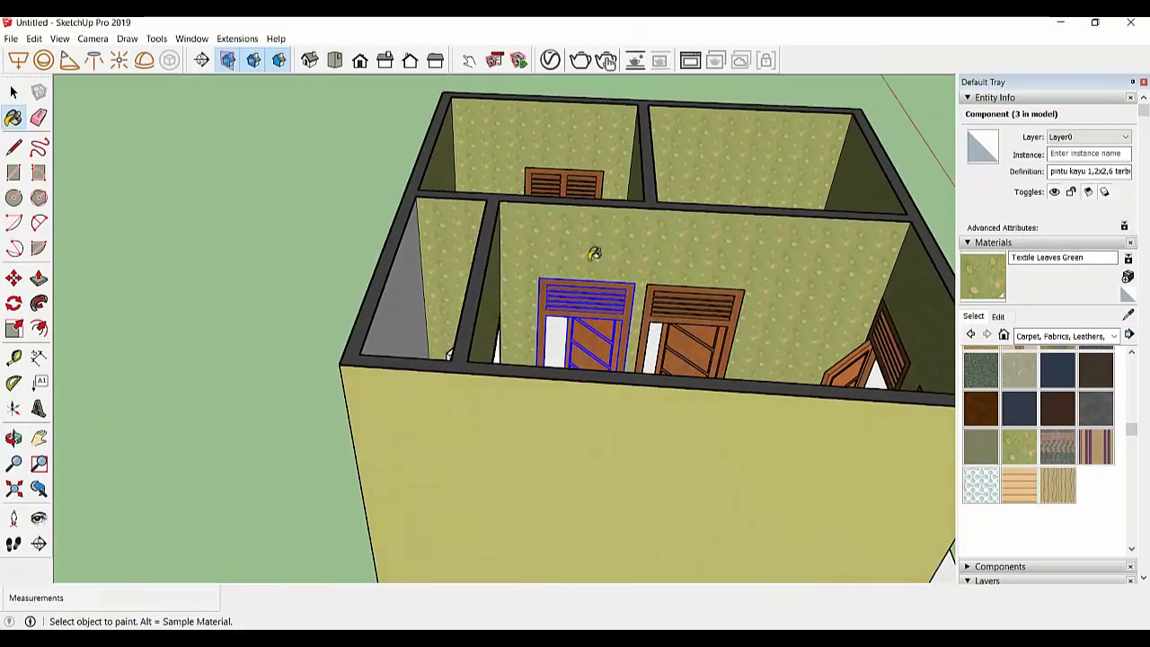
{"action": "middle_click_drag", "start_coordinate": [289, 231], "coordinate": [593, 305]}
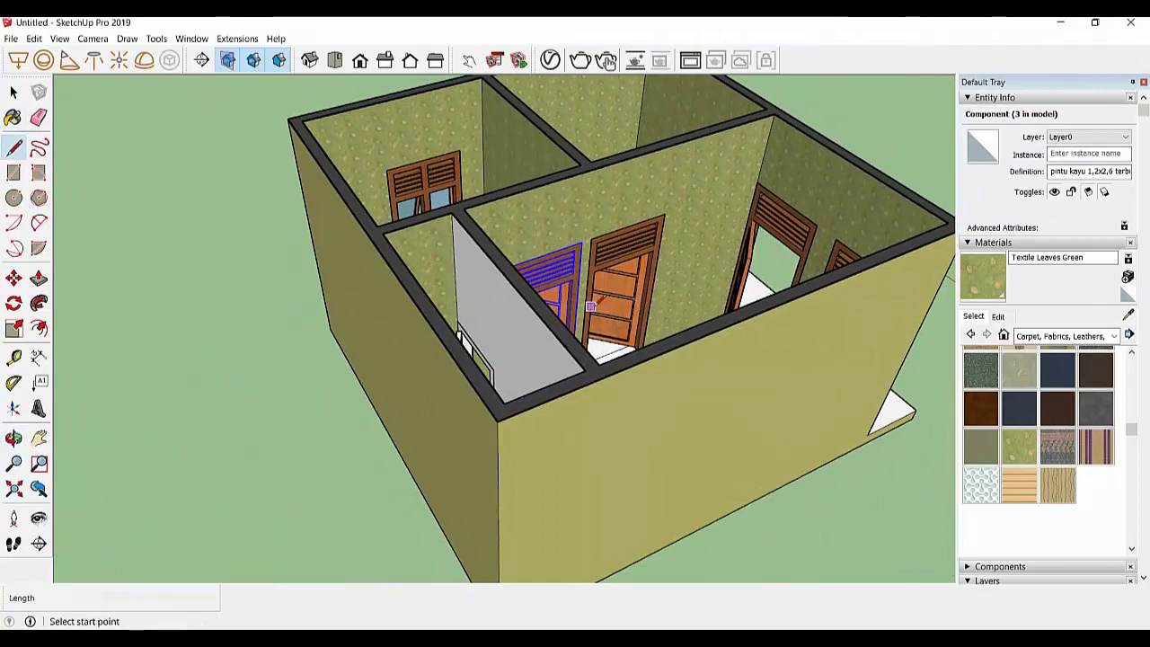
{"action": "scroll", "coordinate": [593, 306], "scroll_direction": "down", "scroll_amount": 3}
{"action": "scroll", "coordinate": [512, 288], "scroll_direction": "up", "scroll_amount": 5}
{"action": "mouse_move", "coordinate": [503, 278]}
{"action": "middle_mouse_down"}
{"action": "mouse_move", "coordinate": [493, 269]}
{"action": "mouse_move", "coordinate": [360, 321]}
{"action": "mouse_move", "coordinate": [488, 302]}
{"action": "mouse_move", "coordinate": [303, 310]}
{"action": "mouse_move", "coordinate": [387, 278]}
{"action": "mouse_move", "coordinate": [535, 292]}
{"action": "mouse_move", "coordinate": [628, 269]}
{"action": "middle_mouse_up"}
{"action": "scroll", "coordinate": [436, 276], "scroll_direction": "down", "scroll_amount": 3}
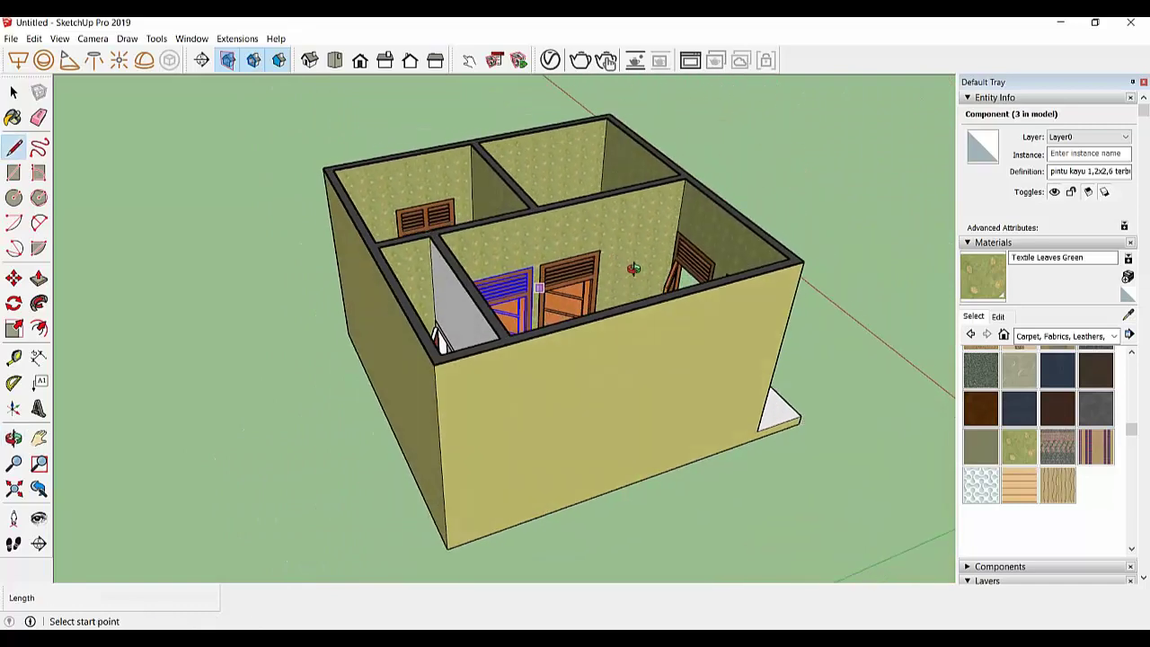
Paint one room's inner walls with Stone Brushed Khaki
{"action": "left_click", "coordinate": [1051, 336]}
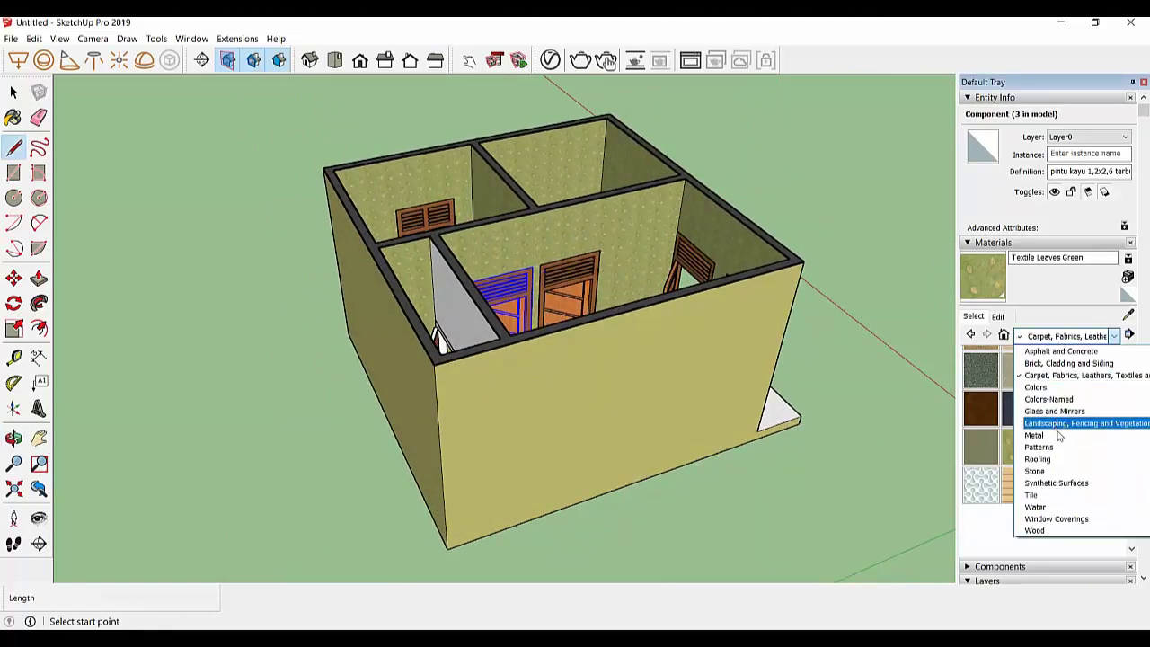
{"action": "left_click", "coordinate": [1047, 471]}
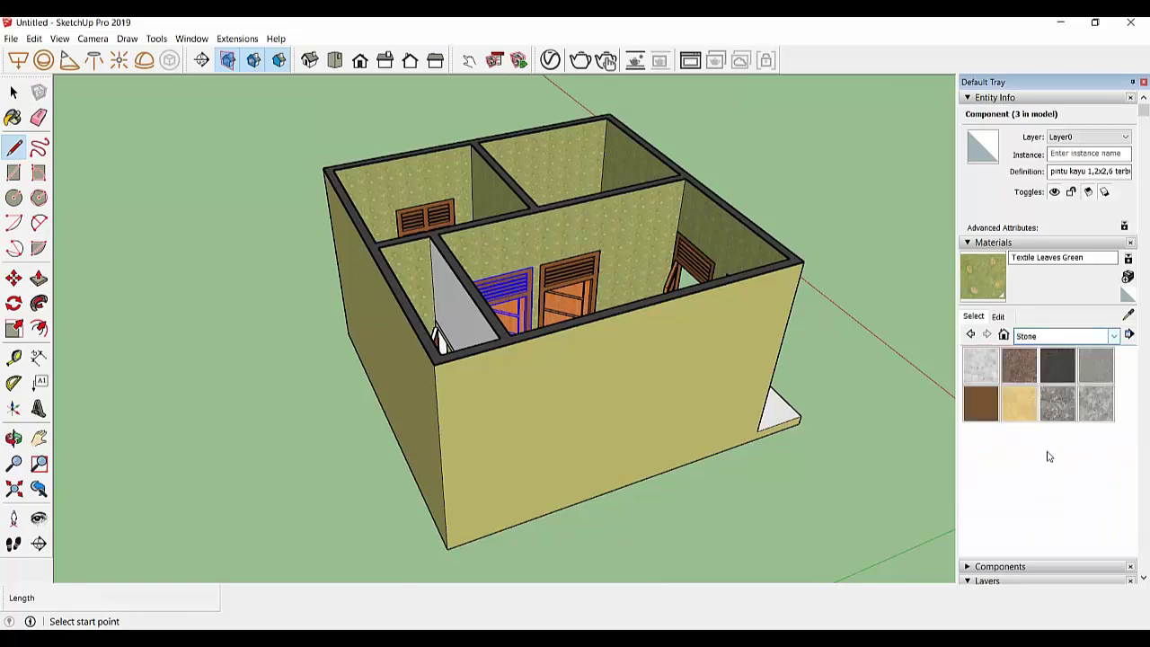
{"action": "left_click", "coordinate": [1018, 404]}
{"action": "left_click", "coordinate": [431, 279]}
{"action": "mouse_move", "coordinate": [484, 279]}
{"action": "middle_mouse_down"}
{"action": "mouse_move", "coordinate": [231, 301]}
{"action": "mouse_move", "coordinate": [317, 254]}
{"action": "middle_mouse_up"}
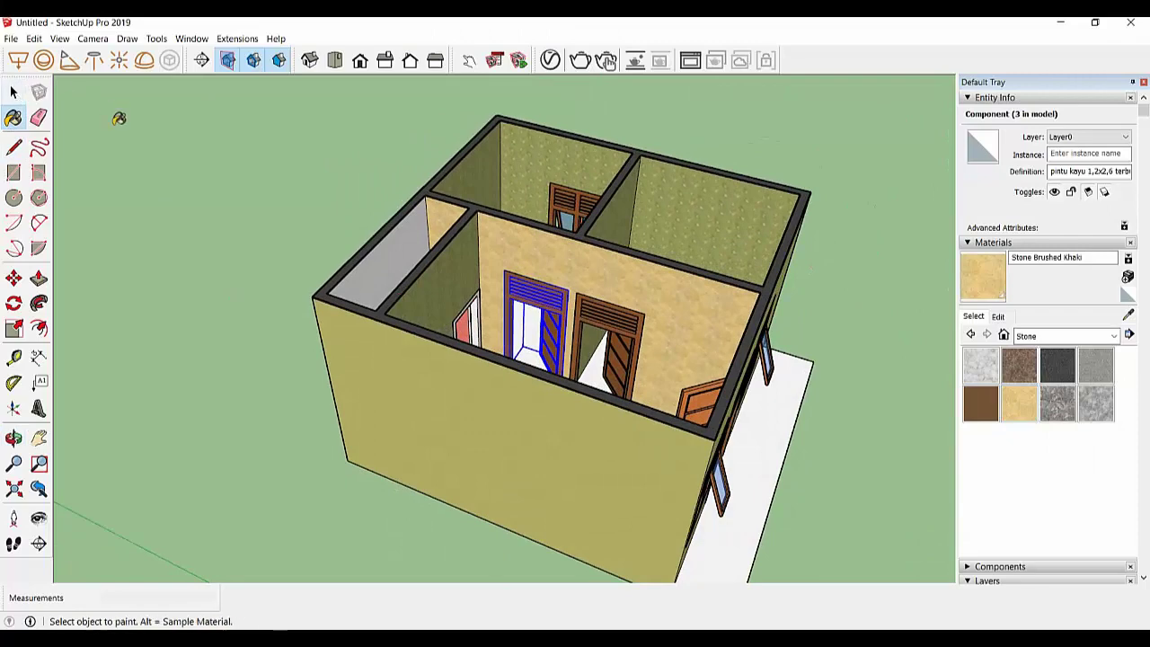
{"action": "middle_click_drag", "start_coordinate": [406, 261], "coordinate": [399, 244]}
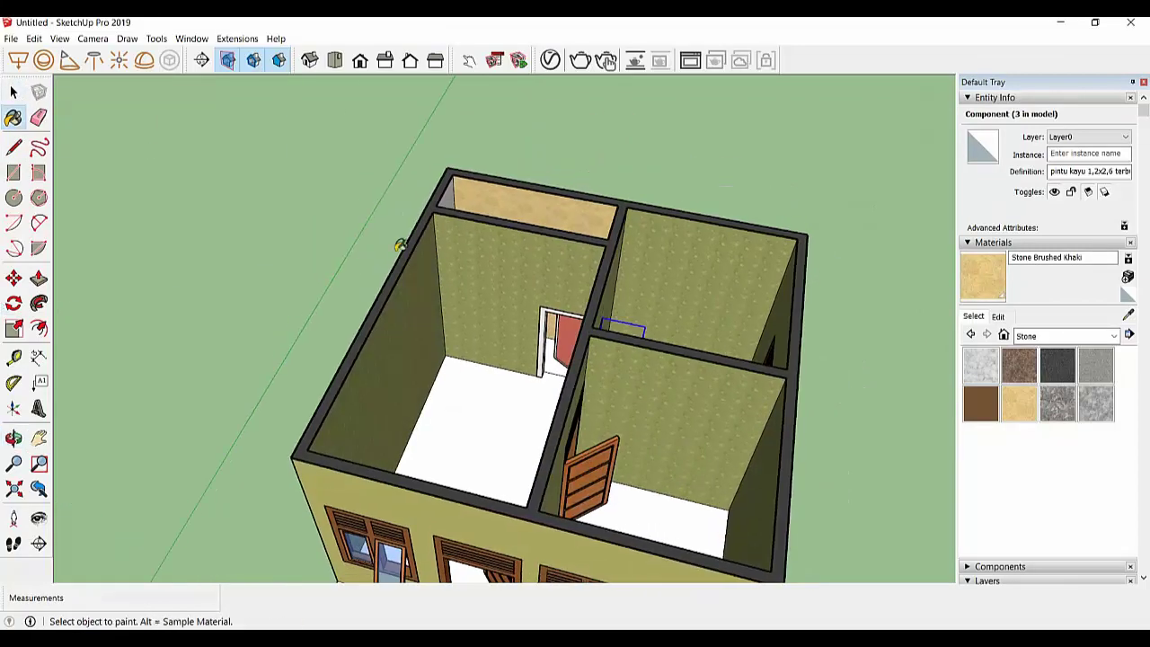
{"action": "mouse_move", "coordinate": [455, 198]}
{"action": "middle_mouse_down"}
{"action": "mouse_move", "coordinate": [431, 243]}
{"action": "mouse_move", "coordinate": [418, 239]}
{"action": "middle_mouse_up"}
Unlock all locked items and raise the section plane so the roof reappears
{"action": "left_click", "coordinate": [36, 38]}
{"action": "mouse_move", "coordinate": [58, 258]}
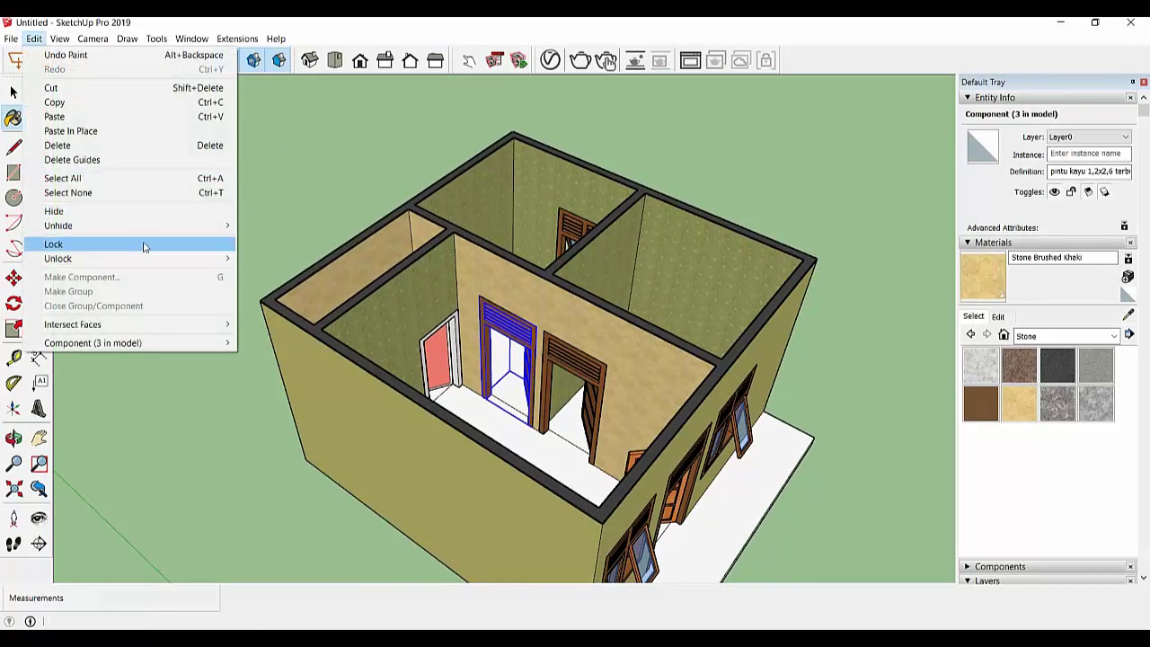
{"action": "left_click", "coordinate": [265, 254]}
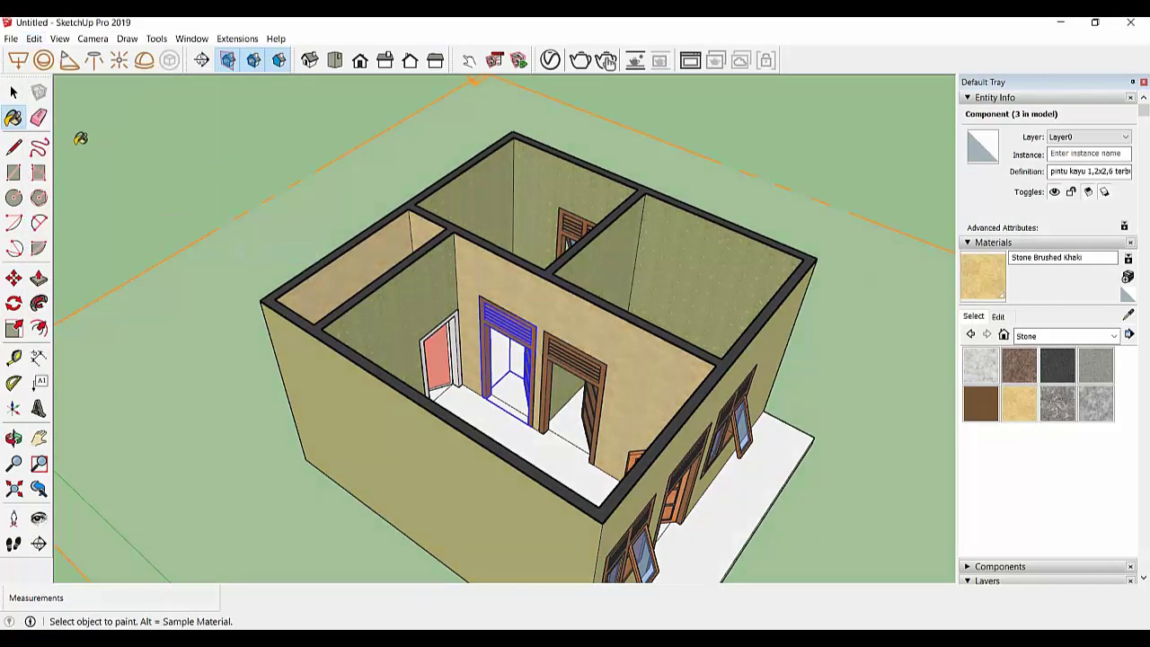
{"action": "left_click", "coordinate": [277, 241]}
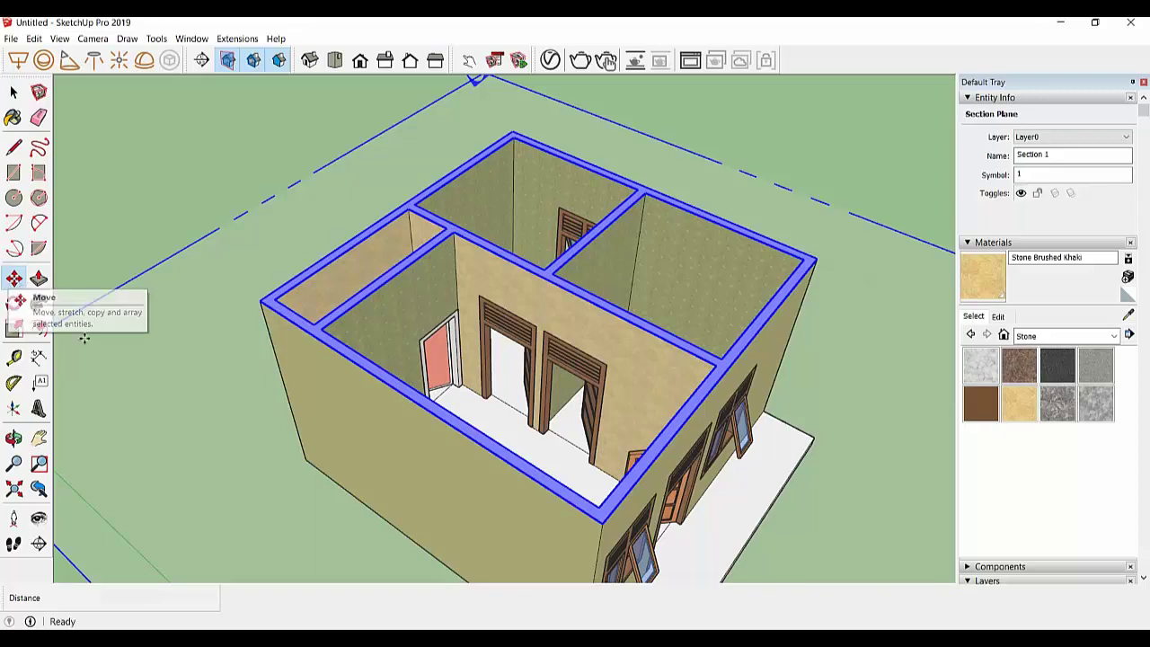
{"action": "left_click", "coordinate": [14, 280]}
{"action": "left_click", "coordinate": [98, 334]}
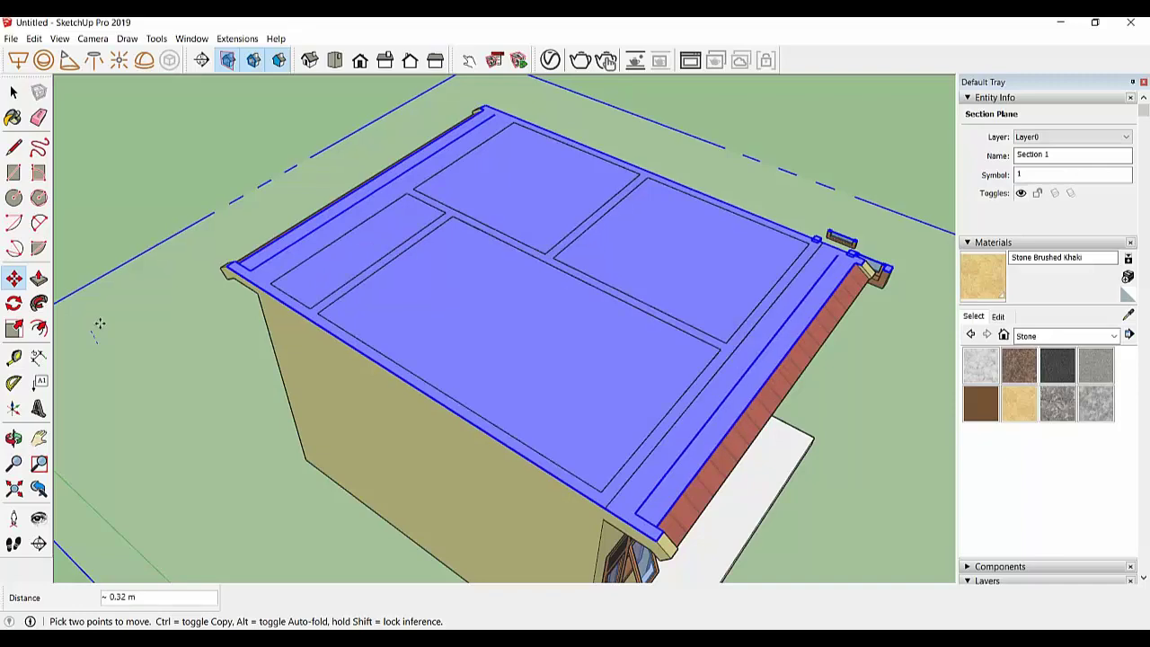
{"action": "middle_click_drag", "start_coordinate": [351, 279], "coordinate": [216, 164]}
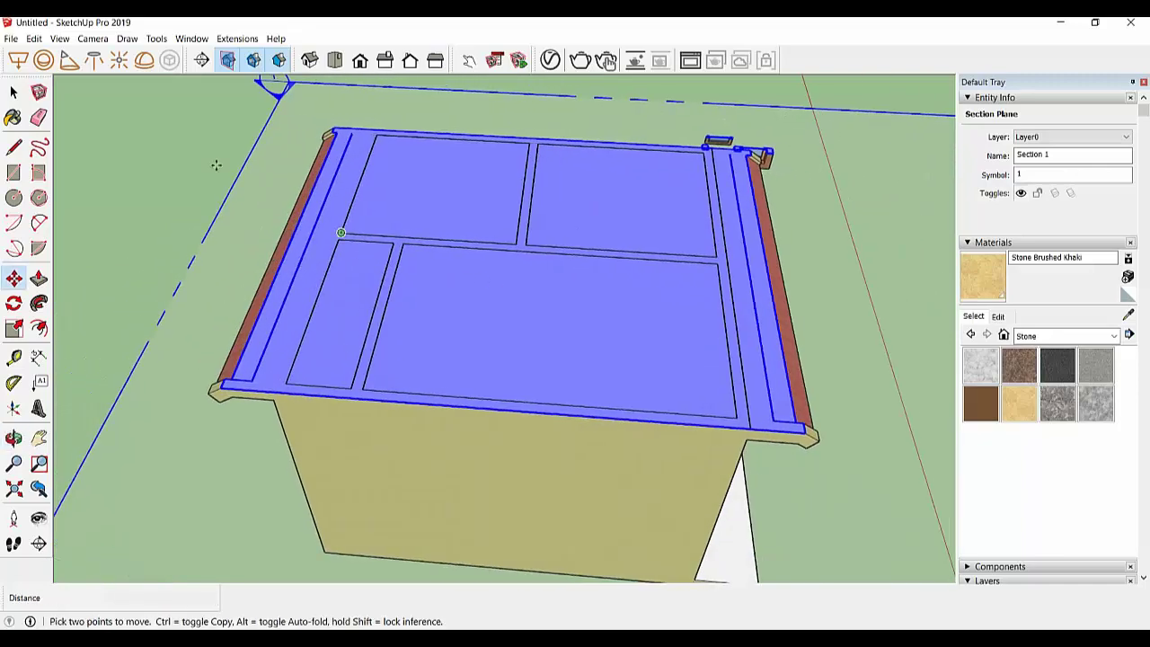
Reverse the section plane's cut direction and reselect the plane
{"action": "left_click", "coordinate": [13, 93]}
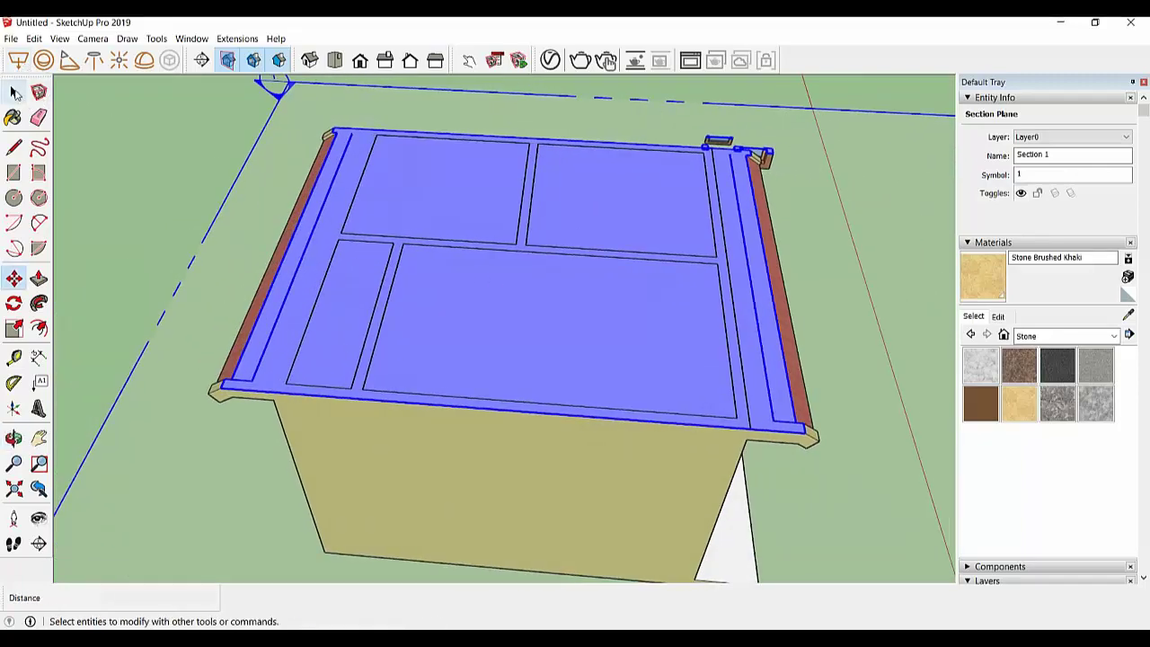
{"action": "right_click", "coordinate": [249, 204]}
{"action": "left_click", "coordinate": [286, 258]}
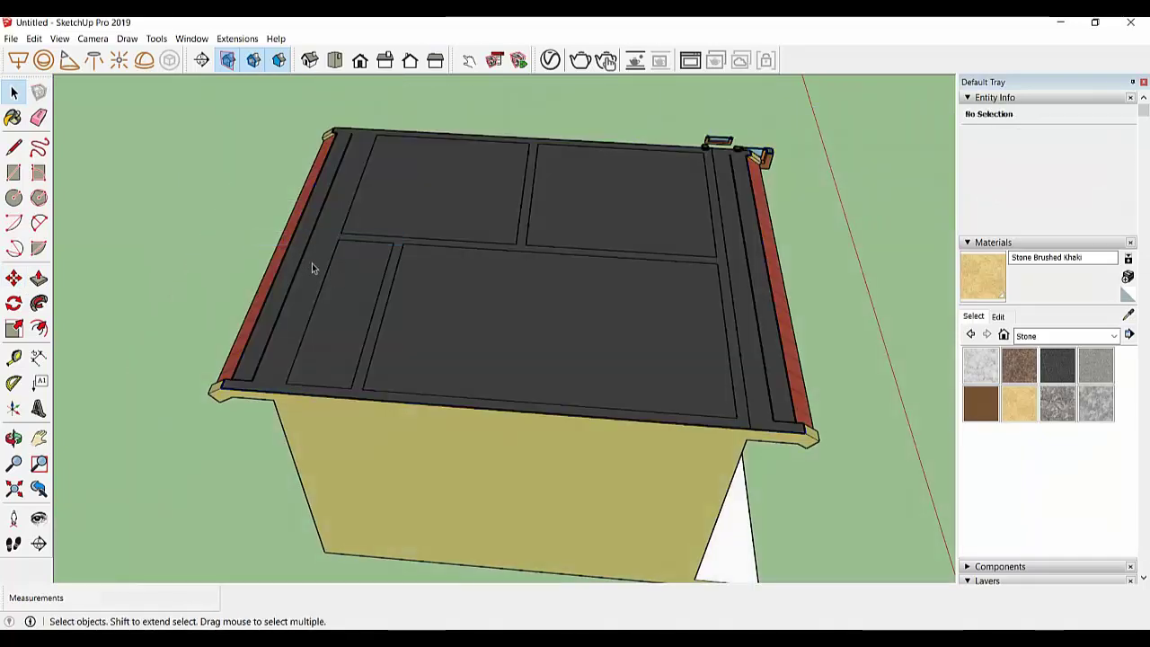
{"action": "right_click", "coordinate": [343, 281]}
{"action": "left_click", "coordinate": [198, 192]}
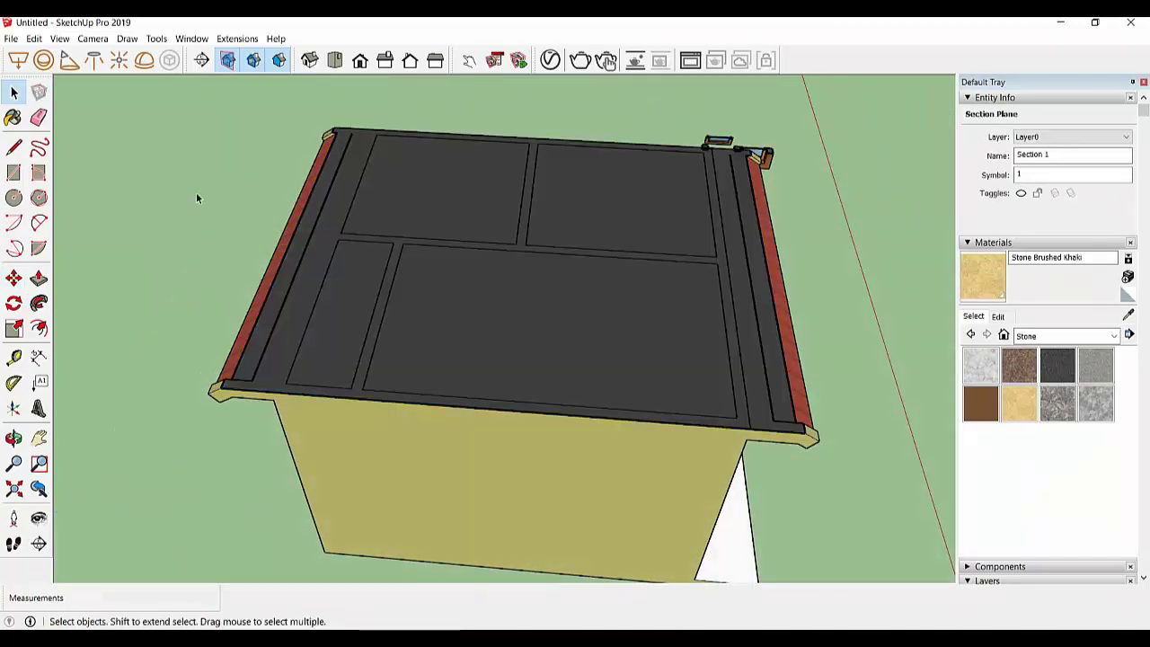
{"action": "left_click", "coordinate": [345, 299]}
{"action": "scroll", "coordinate": [348, 304], "scroll_direction": "up", "scroll_amount": 1}
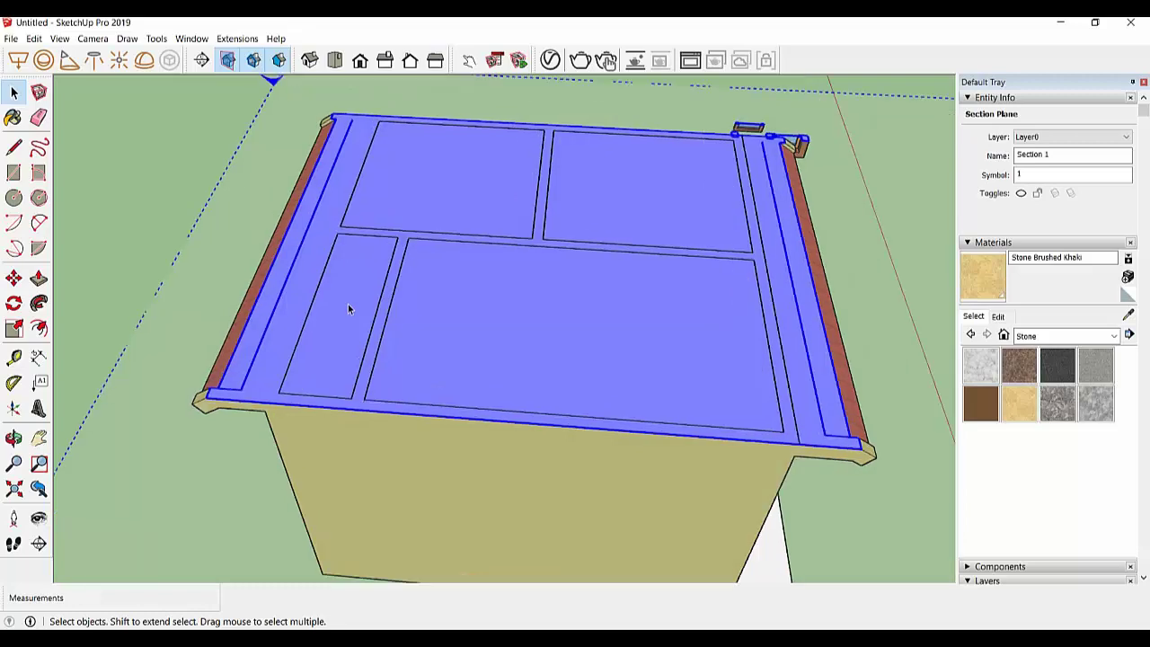
{"action": "scroll", "coordinate": [348, 304], "scroll_direction": "up", "scroll_amount": 3}
{"action": "scroll", "coordinate": [135, 211], "scroll_direction": "down", "scroll_amount": 3}
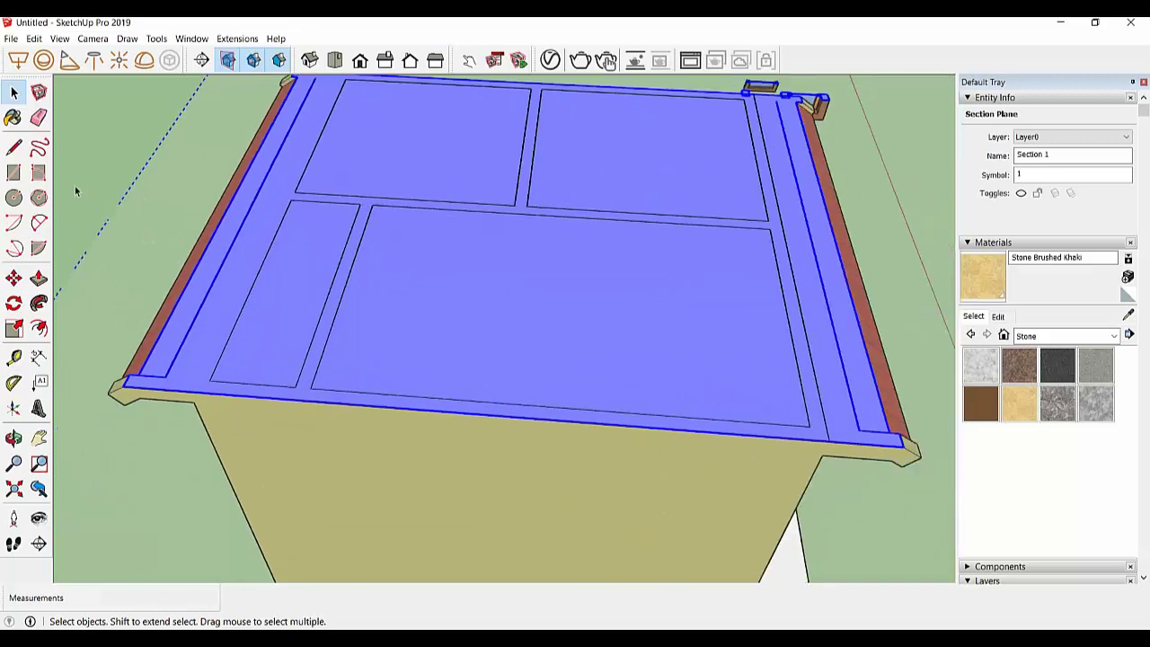
{"action": "scroll", "coordinate": [90, 171], "scroll_direction": "down", "scroll_amount": 1}
Clear the selection and orbit out to a straight front view of the whole house
{"action": "left_click", "coordinate": [109, 158]}
{"action": "scroll", "coordinate": [215, 215], "scroll_direction": "down", "scroll_amount": 2}
{"action": "middle_click_drag", "start_coordinate": [226, 218], "coordinate": [404, 188]}
{"action": "middle_click_drag", "start_coordinate": [225, 269], "coordinate": [449, 378]}
{"action": "scroll", "coordinate": [467, 381], "scroll_direction": "up", "scroll_amount": 2}
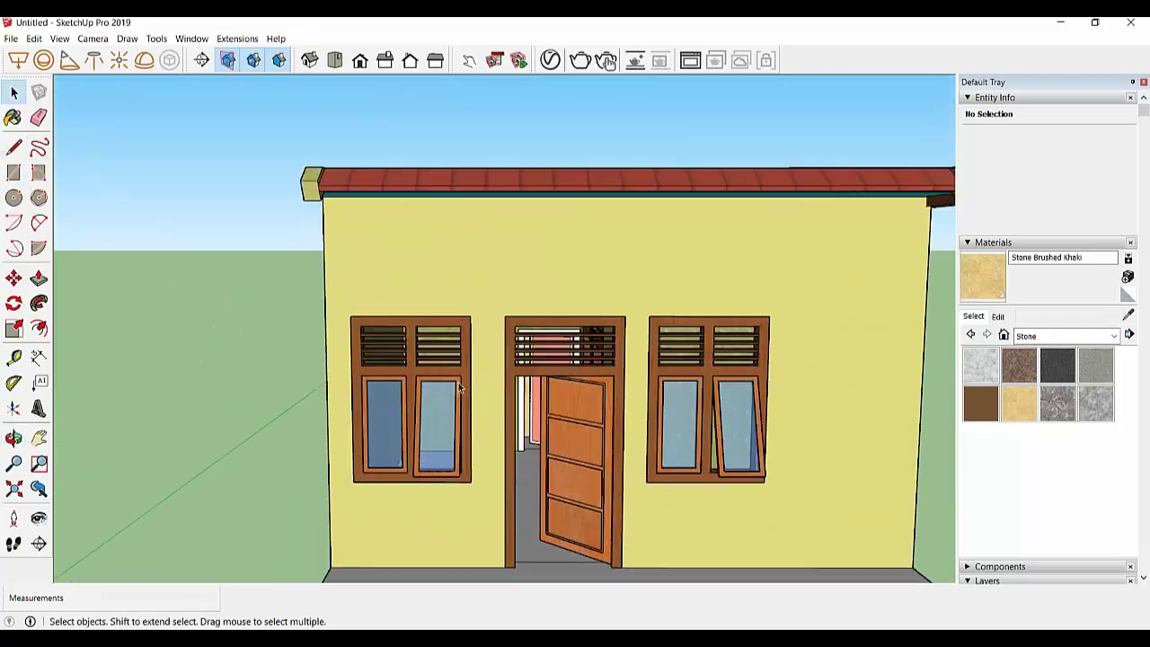
{"action": "scroll", "coordinate": [469, 382], "scroll_direction": "up", "scroll_amount": 2}
{"action": "scroll", "coordinate": [604, 425], "scroll_direction": "down", "scroll_amount": 3}
{"action": "scroll", "coordinate": [506, 379], "scroll_direction": "up", "scroll_amount": 3}
{"action": "scroll", "coordinate": [505, 379], "scroll_direction": "up", "scroll_amount": 3}
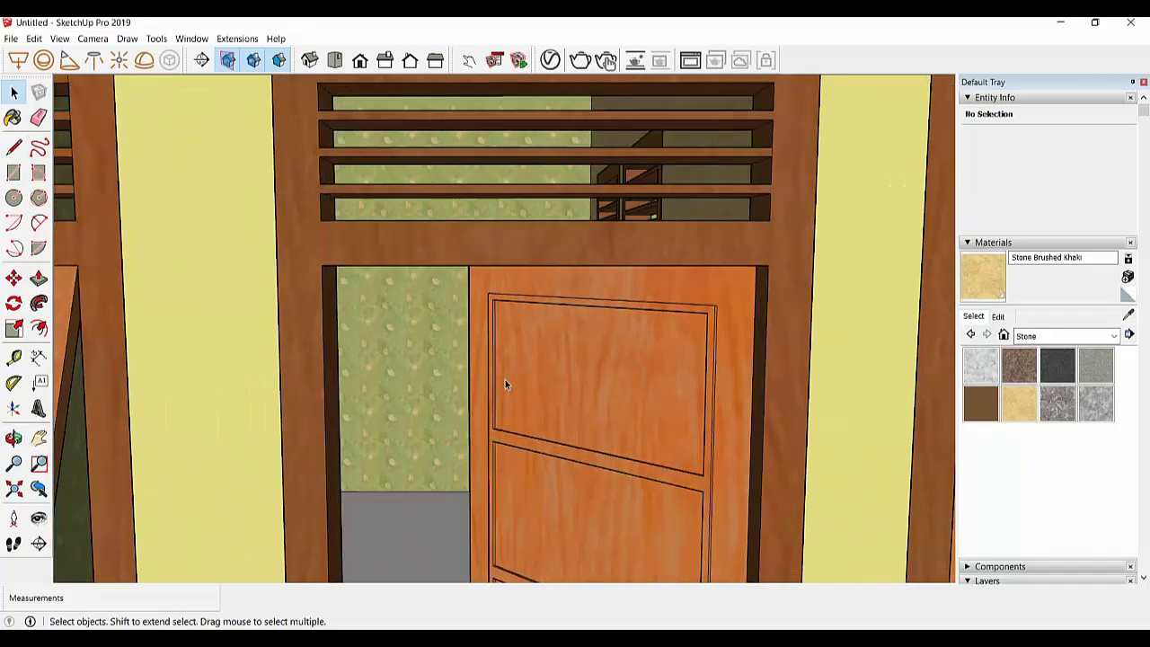
{"action": "scroll", "coordinate": [465, 377], "scroll_direction": "up", "scroll_amount": 3}
{"action": "scroll", "coordinate": [465, 377], "scroll_direction": "up", "scroll_amount": 3}
{"action": "scroll", "coordinate": [504, 366], "scroll_direction": "up", "scroll_amount": 1}
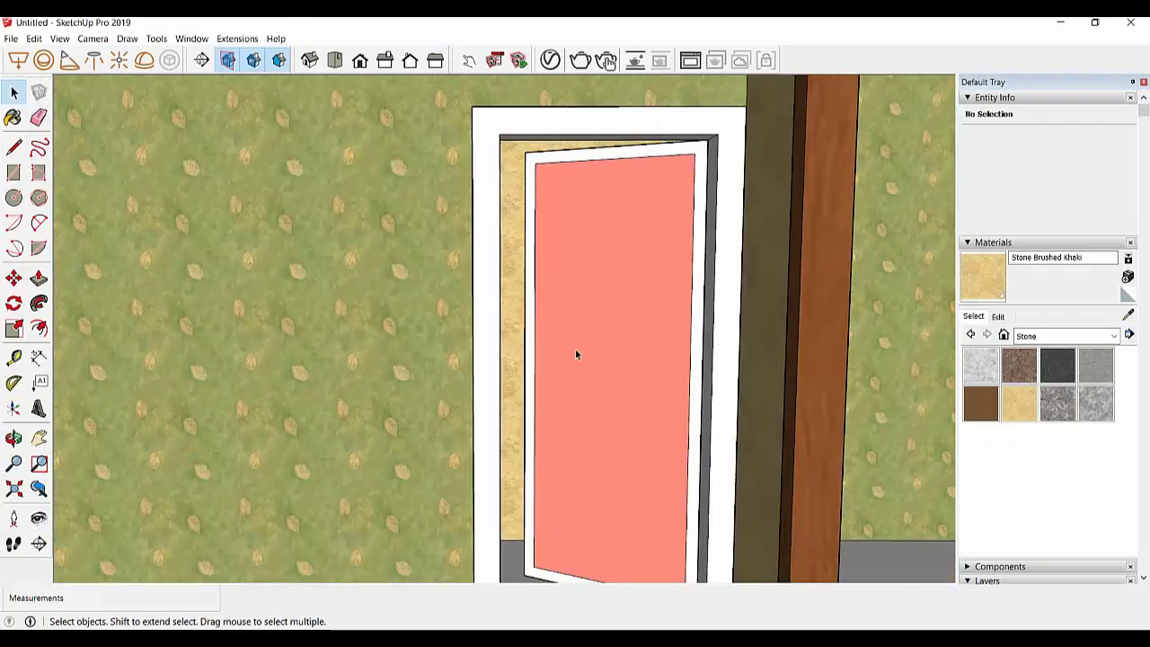
{"action": "scroll", "coordinate": [575, 360], "scroll_direction": "down", "scroll_amount": 2}
{"action": "scroll", "coordinate": [542, 312], "scroll_direction": "up", "scroll_amount": 2}
{"action": "scroll", "coordinate": [600, 312], "scroll_direction": "down", "scroll_amount": 2}
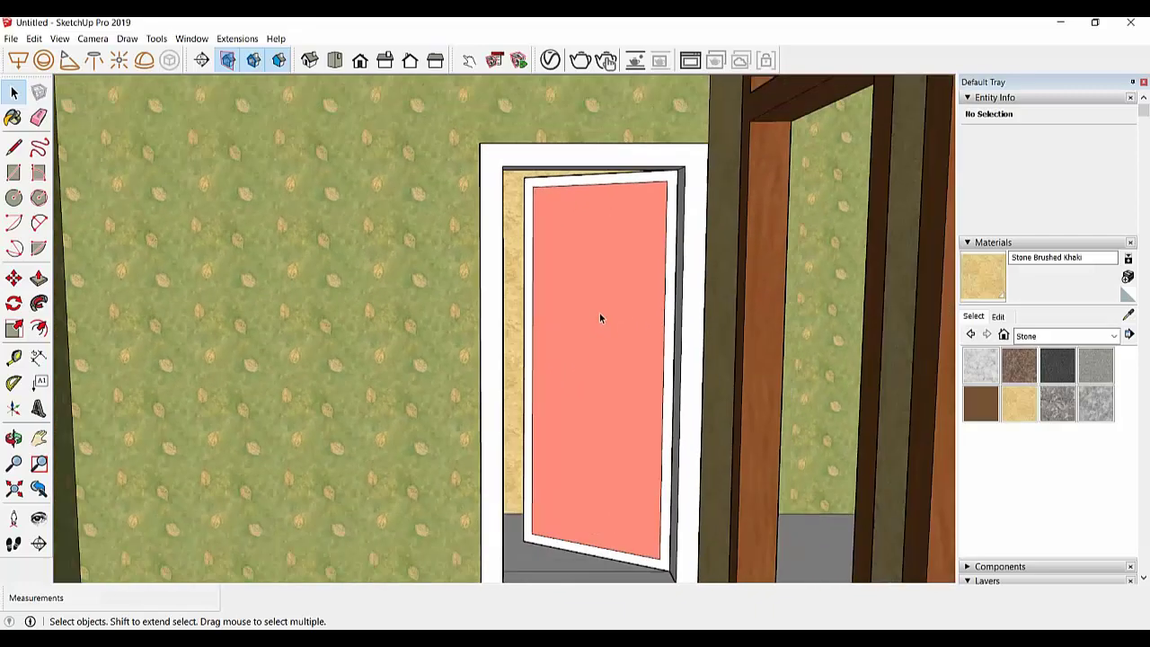
{"action": "mouse_move", "coordinate": [599, 313]}
{"action": "middle_mouse_down"}
{"action": "mouse_move", "coordinate": [626, 321]}
{"action": "mouse_move", "coordinate": [619, 377]}
{"action": "mouse_move", "coordinate": [673, 352]}
{"action": "mouse_move", "coordinate": [681, 314]}
{"action": "mouse_move", "coordinate": [692, 331]}
{"action": "middle_mouse_up"}
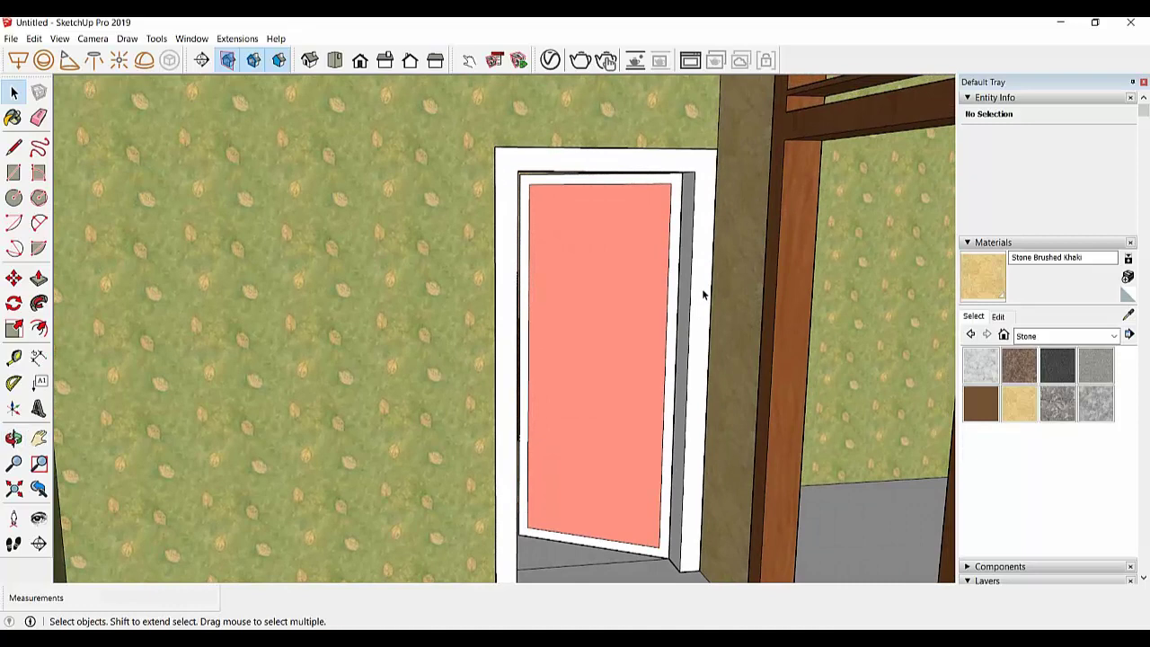
Pan inside the room to the wall corner and doorway, starting a line at the top corner
{"action": "left_click", "coordinate": [38, 438]}
{"action": "left_click_drag", "start_coordinate": [508, 313], "coordinate": [475, 477]}
{"action": "left_click_drag", "start_coordinate": [508, 378], "coordinate": [499, 493]}
{"action": "left_click_drag", "start_coordinate": [527, 282], "coordinate": [526, 341]}
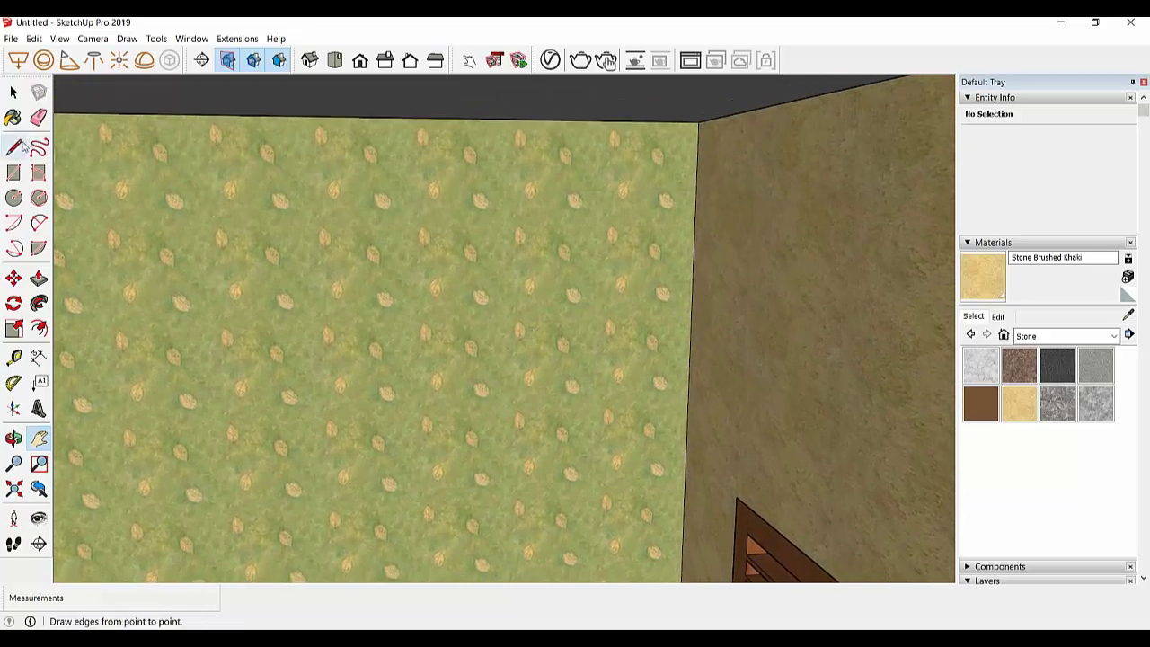
{"action": "left_click", "coordinate": [698, 122]}
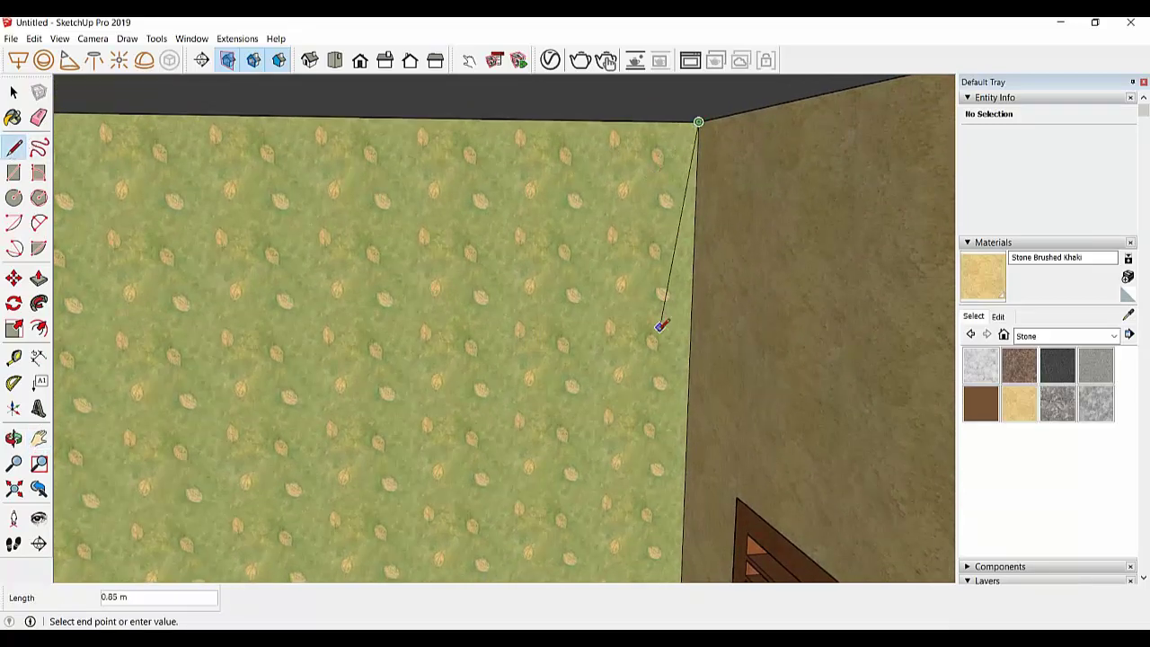
{"action": "scroll", "coordinate": [634, 423], "scroll_direction": "down", "scroll_amount": 2}
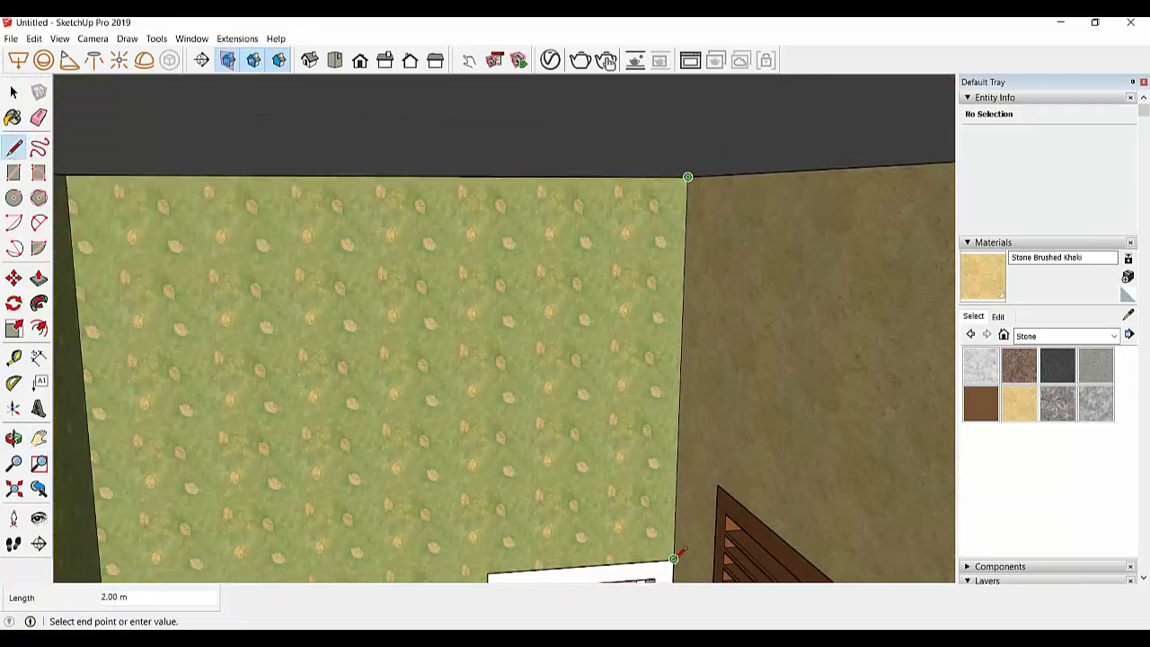
{"action": "middle_click_drag", "start_coordinate": [674, 542], "coordinate": [688, 467]}
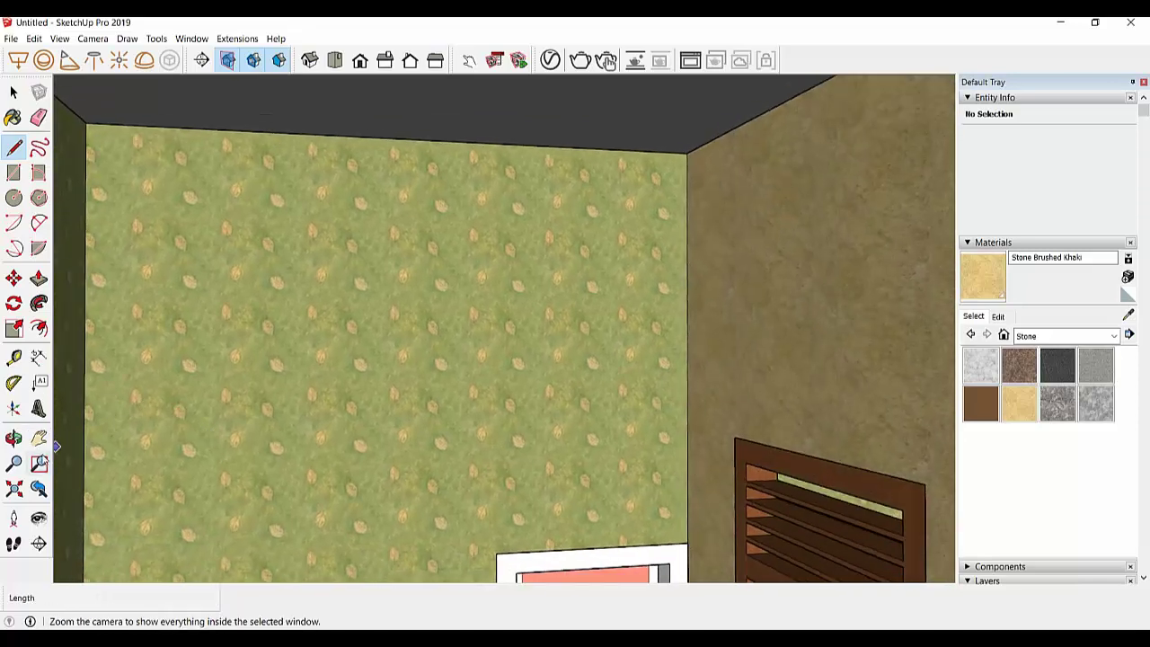
{"action": "left_click", "coordinate": [39, 437]}
{"action": "left_click_drag", "start_coordinate": [477, 513], "coordinate": [585, 195]}
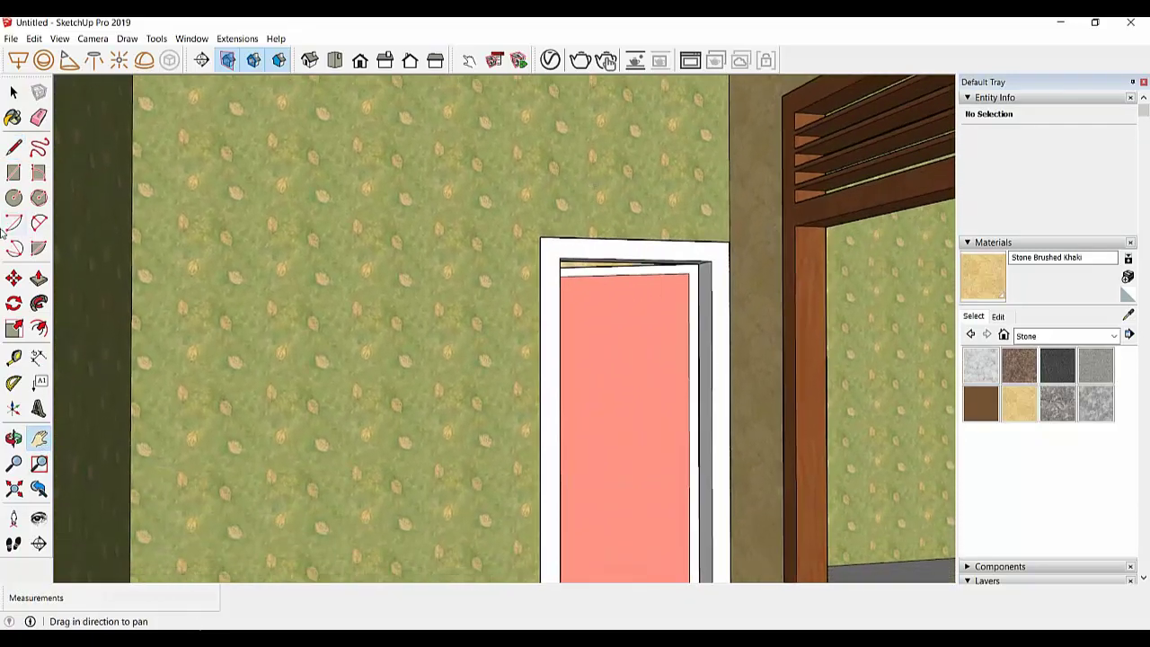
{"action": "left_click_drag", "start_coordinate": [461, 380], "coordinate": [449, 350]}
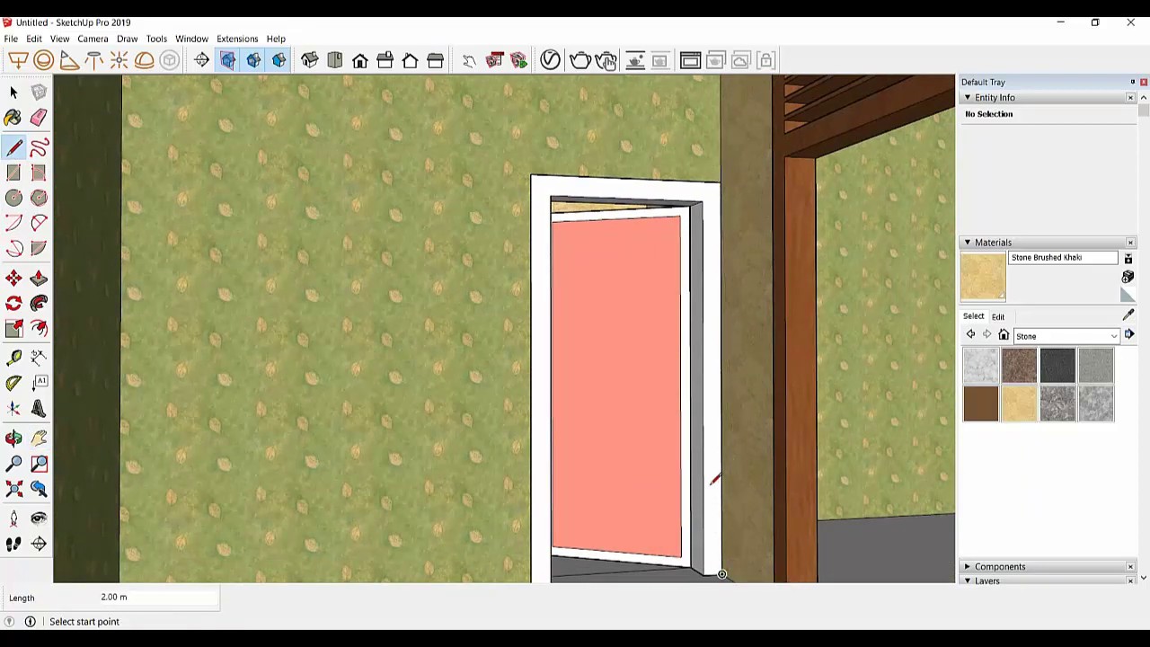
Switch to Top, then Front view, and orbit up to an overhead view of the roof
{"action": "left_click", "coordinate": [335, 60]}
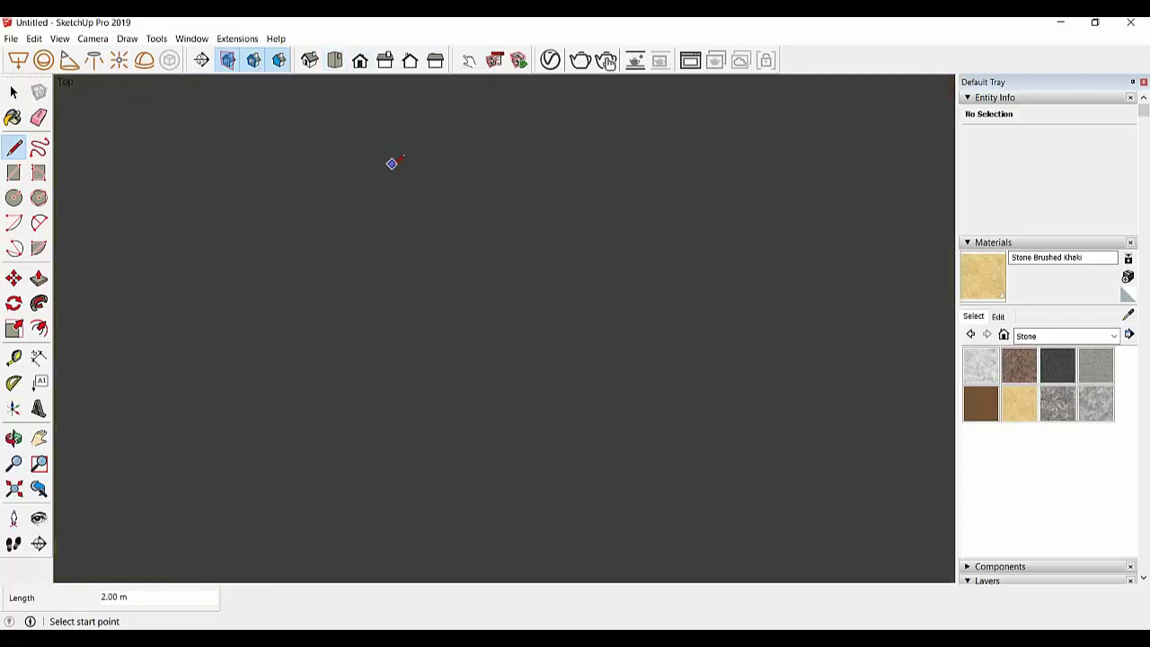
{"action": "left_click", "coordinate": [359, 60]}
{"action": "mouse_move", "coordinate": [432, 303]}
{"action": "middle_mouse_down"}
{"action": "mouse_move", "coordinate": [455, 273]}
{"action": "mouse_move", "coordinate": [112, 210]}
{"action": "middle_mouse_up"}
Unhide all hidden objects and lower the section cut below the roof
{"action": "left_click", "coordinate": [33, 40]}
{"action": "mouse_move", "coordinate": [58, 225]}
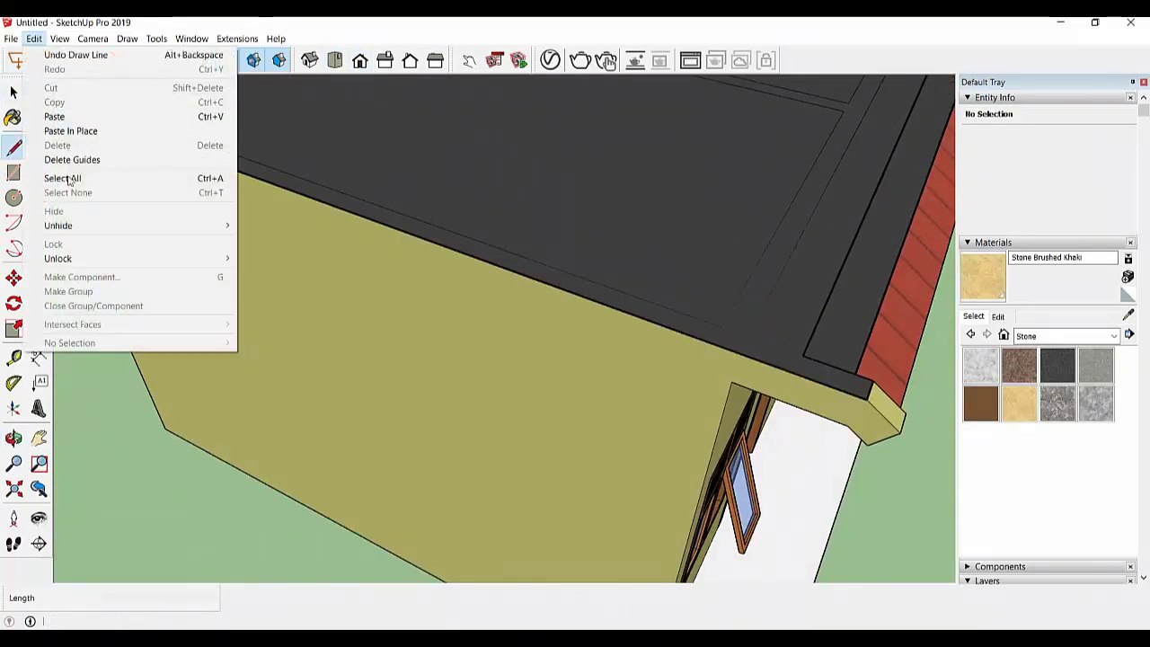
{"action": "left_click", "coordinate": [260, 256]}
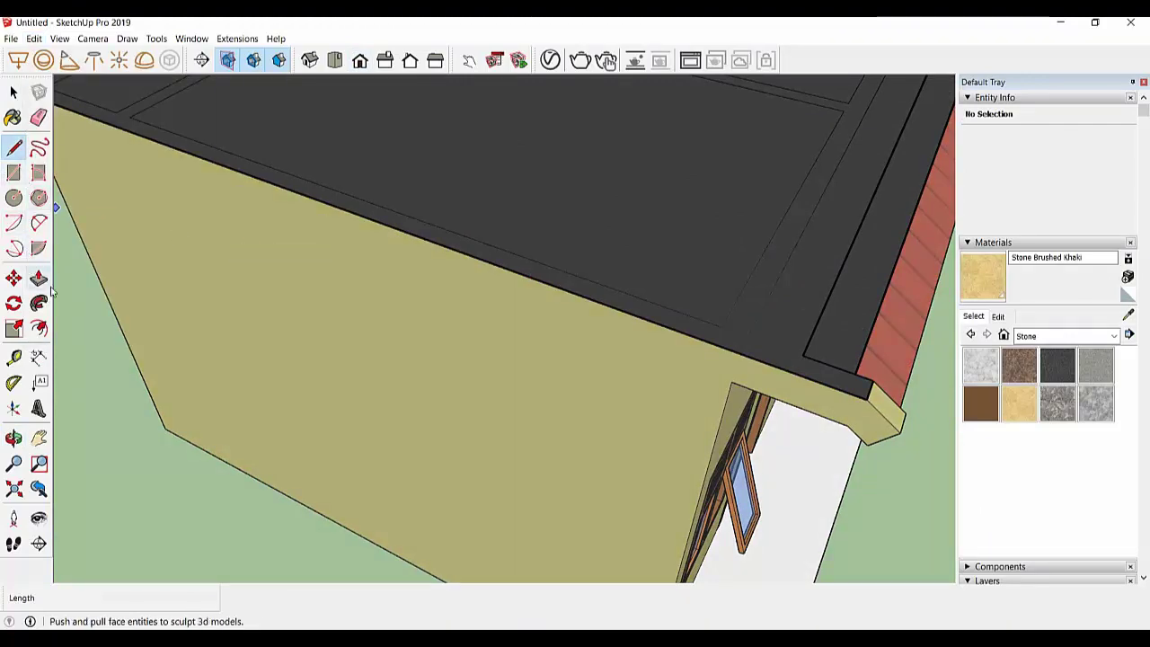
{"action": "scroll", "coordinate": [243, 270], "scroll_direction": "down", "scroll_amount": 5}
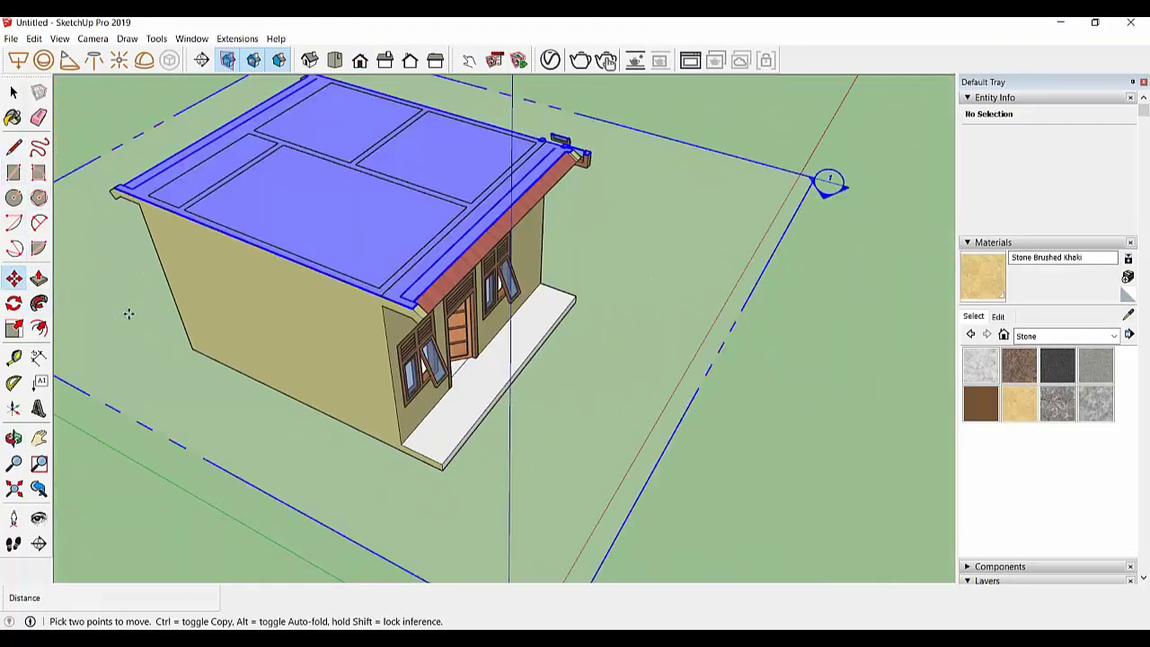
{"action": "left_click", "coordinate": [129, 313]}
{"action": "left_click", "coordinate": [128, 328]}
{"action": "middle_click_drag", "start_coordinate": [128, 329], "coordinate": [180, 310]}
{"action": "scroll", "coordinate": [141, 288], "scroll_direction": "up", "scroll_amount": 3}
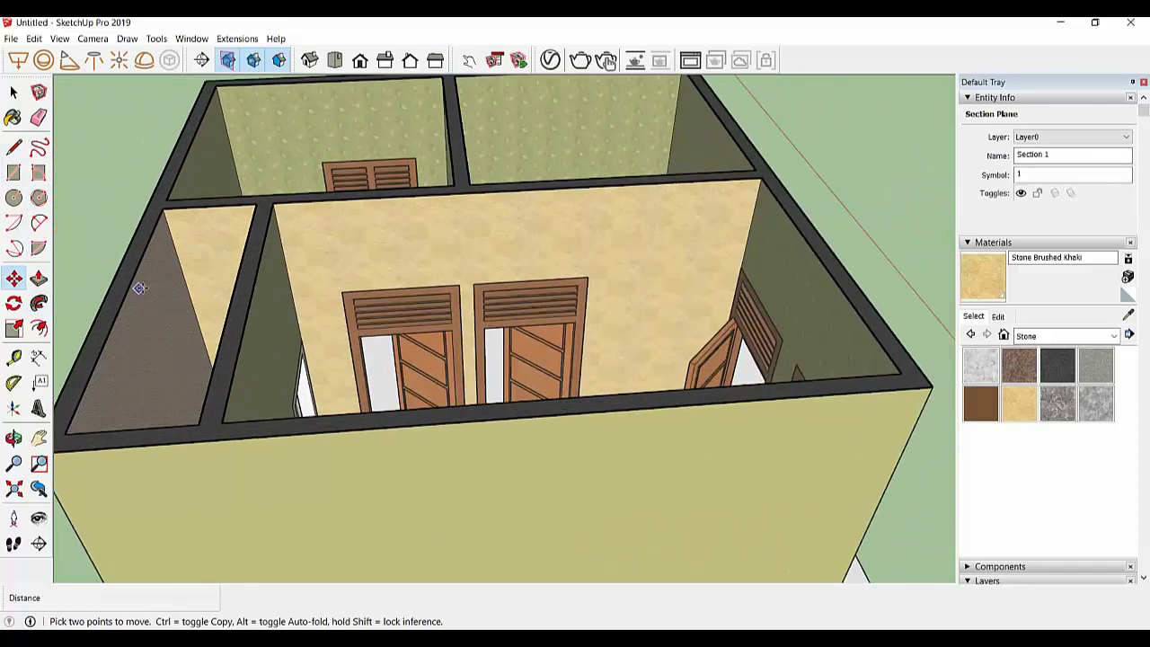
{"action": "scroll", "coordinate": [172, 290], "scroll_direction": "up", "scroll_amount": 3}
{"action": "scroll", "coordinate": [231, 284], "scroll_direction": "up", "scroll_amount": 2}
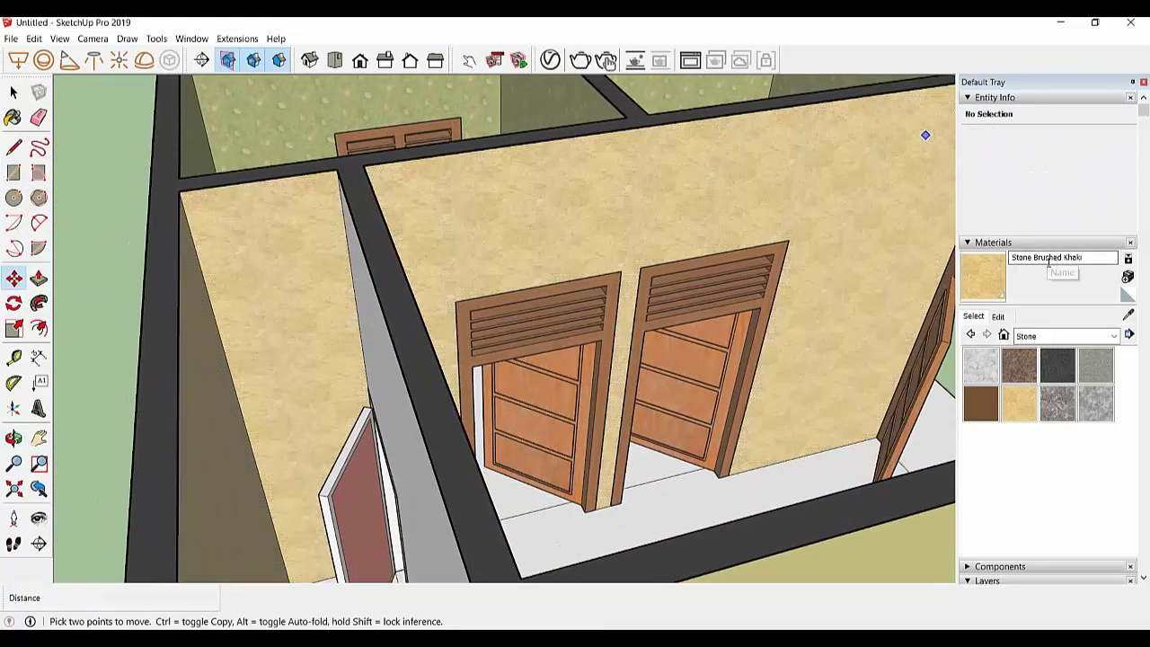
Paint the khaki interior wall with Textile Leaves Green
{"action": "left_click", "coordinate": [1042, 335]}
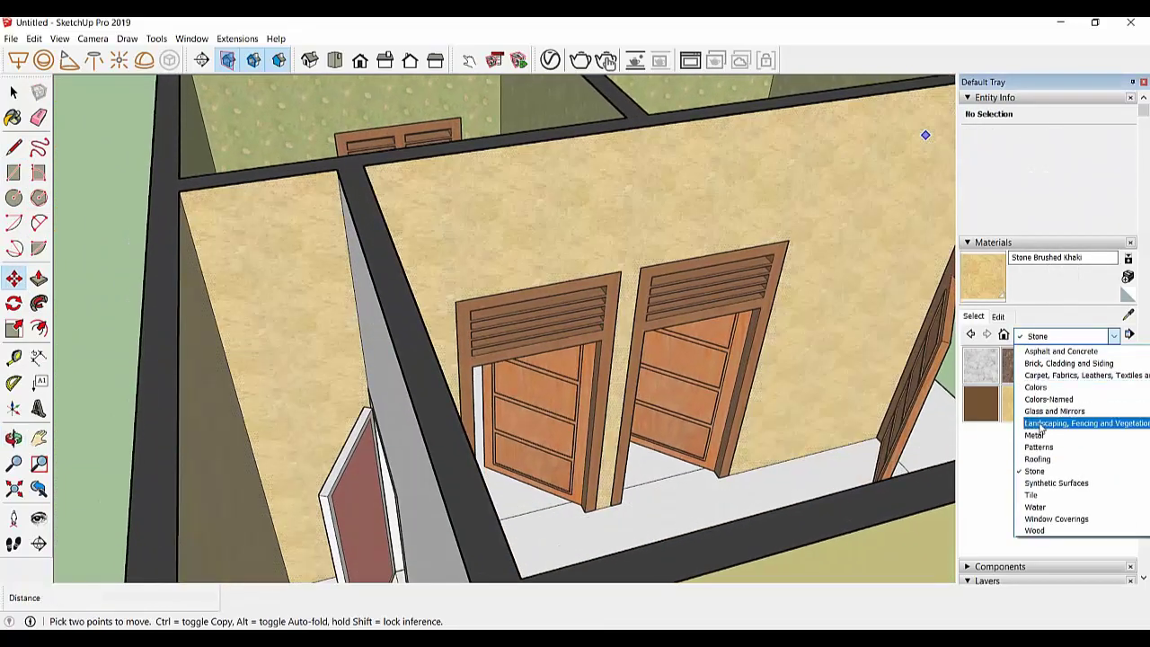
{"action": "left_click", "coordinate": [1060, 374]}
{"action": "left_click", "coordinate": [1019, 518]}
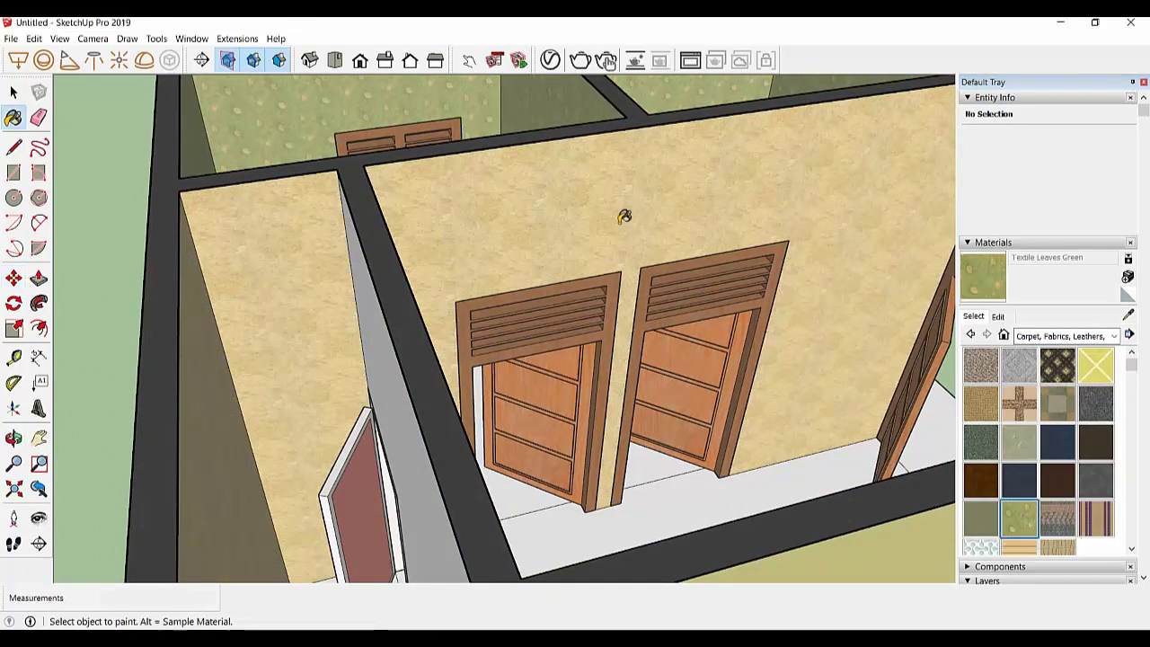
{"action": "left_click", "coordinate": [624, 217]}
{"action": "mouse_move", "coordinate": [605, 231]}
{"action": "middle_mouse_down"}
{"action": "mouse_move", "coordinate": [431, 264]}
{"action": "mouse_move", "coordinate": [711, 195]}
{"action": "middle_mouse_up"}
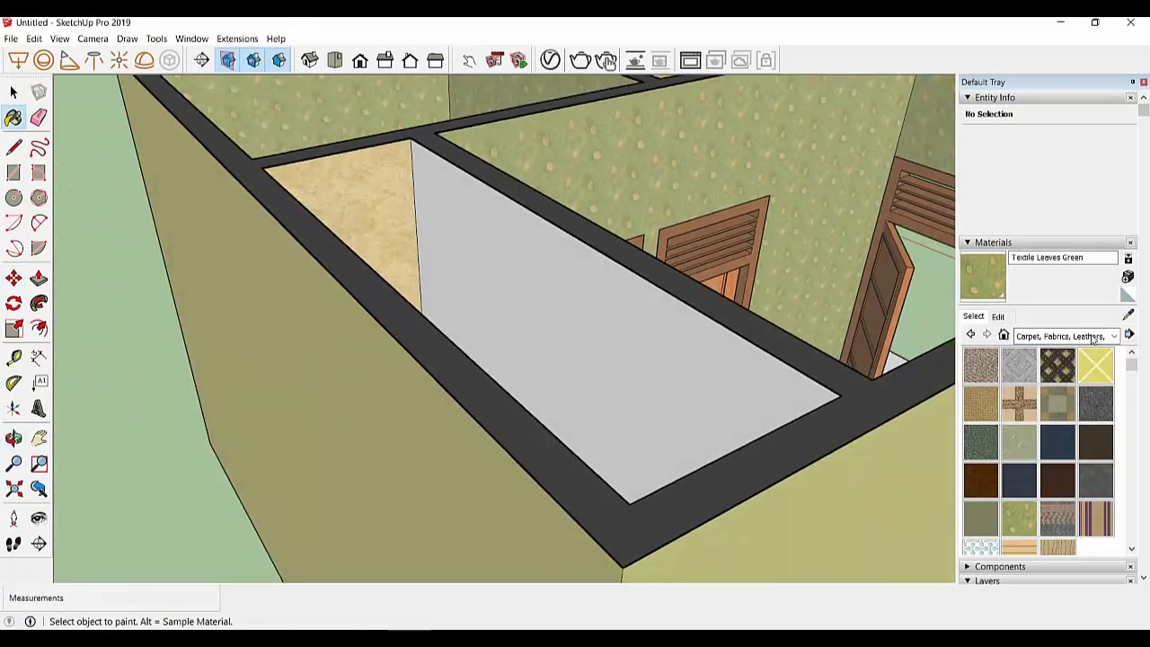
Paint the grey wall face with Stone Brushed Khaki
{"action": "left_click", "coordinate": [1092, 337]}
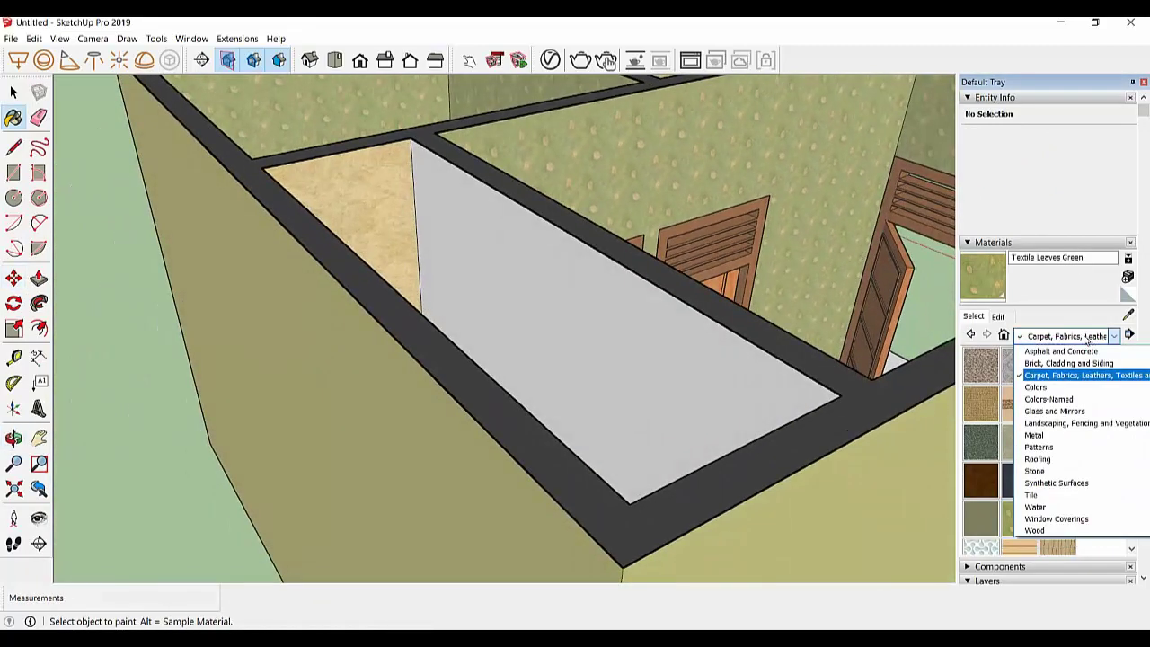
{"action": "left_click", "coordinate": [1060, 472]}
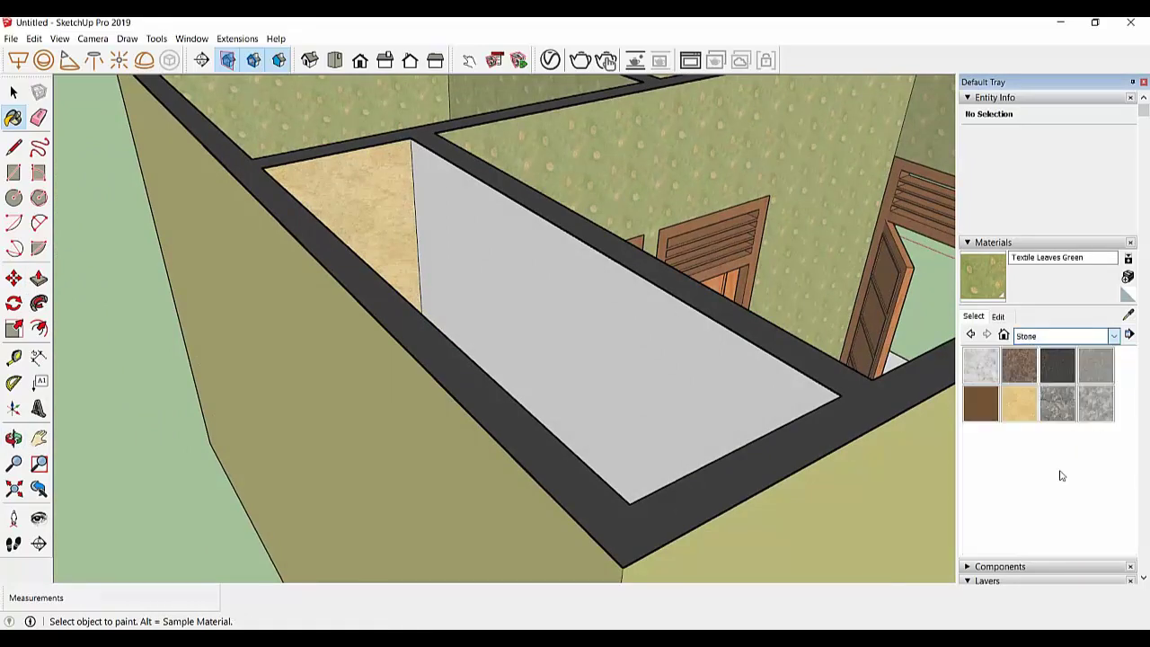
{"action": "left_click", "coordinate": [1033, 411]}
{"action": "left_click", "coordinate": [685, 355]}
{"action": "mouse_move", "coordinate": [685, 355]}
{"action": "middle_mouse_down"}
{"action": "mouse_move", "coordinate": [713, 333]}
{"action": "mouse_move", "coordinate": [437, 154]}
{"action": "mouse_move", "coordinate": [526, 248]}
{"action": "middle_mouse_up"}
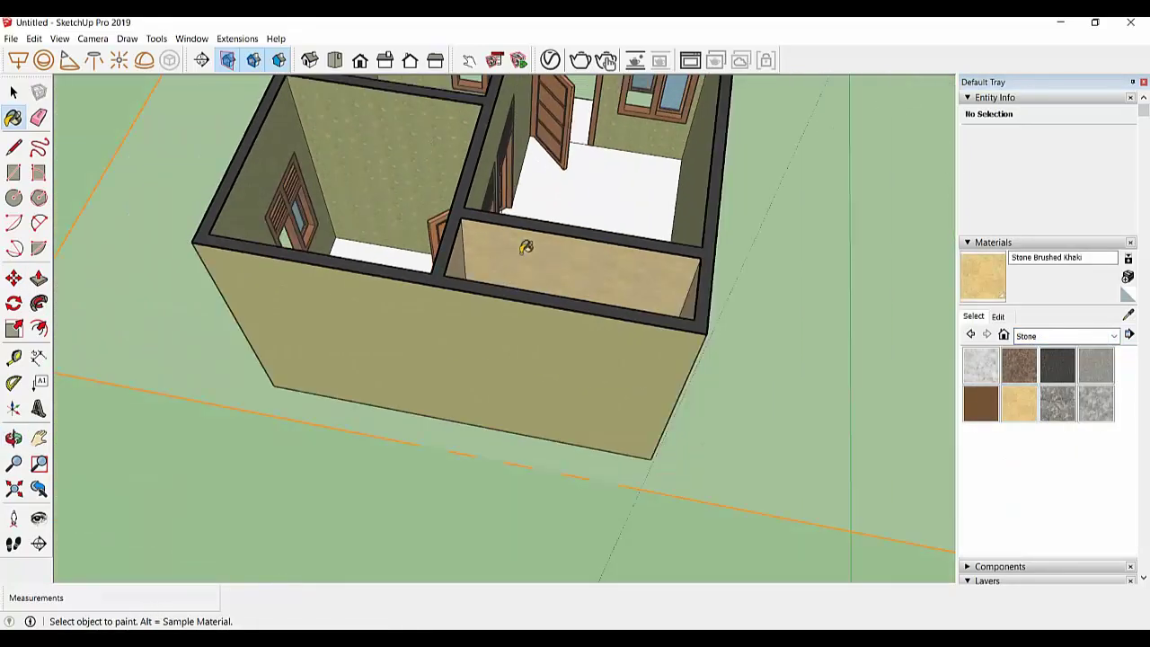
{"action": "scroll", "coordinate": [525, 248], "scroll_direction": "up", "scroll_amount": 3}
{"action": "middle_click_drag", "start_coordinate": [544, 295], "coordinate": [562, 300]}
{"action": "scroll", "coordinate": [751, 285], "scroll_direction": "up", "scroll_amount": 2}
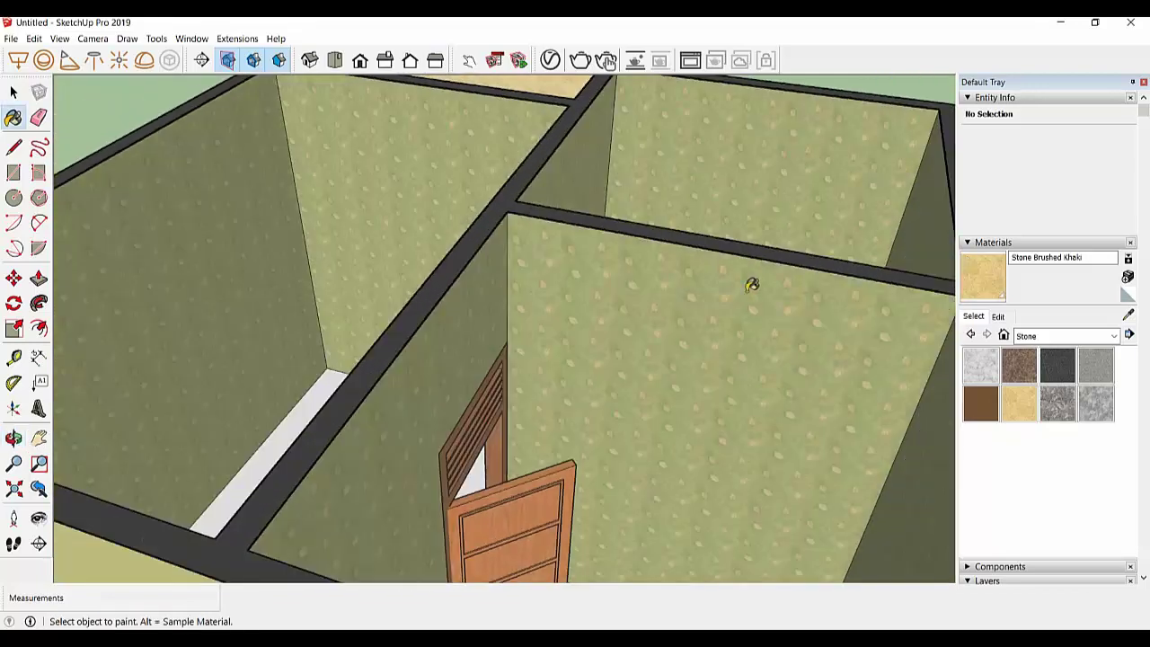
{"action": "mouse_move", "coordinate": [751, 284]}
{"action": "middle_mouse_down"}
{"action": "mouse_move", "coordinate": [790, 359]}
{"action": "mouse_move", "coordinate": [783, 379]}
{"action": "middle_mouse_up"}
Paint the white room floor with Tile Limestone Large from the Tile category
{"action": "left_click", "coordinate": [1051, 331]}
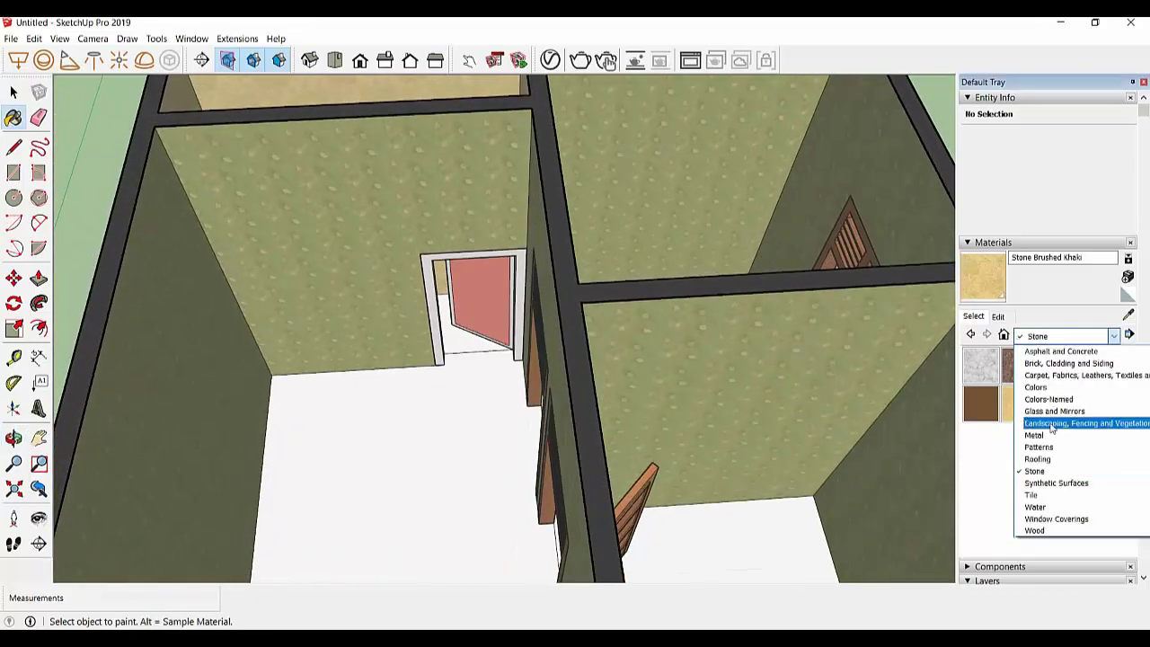
{"action": "left_click", "coordinate": [1045, 496]}
{"action": "scroll", "coordinate": [1038, 485], "scroll_direction": "down", "scroll_amount": 2}
{"action": "scroll", "coordinate": [1033, 480], "scroll_direction": "down", "scroll_amount": 2}
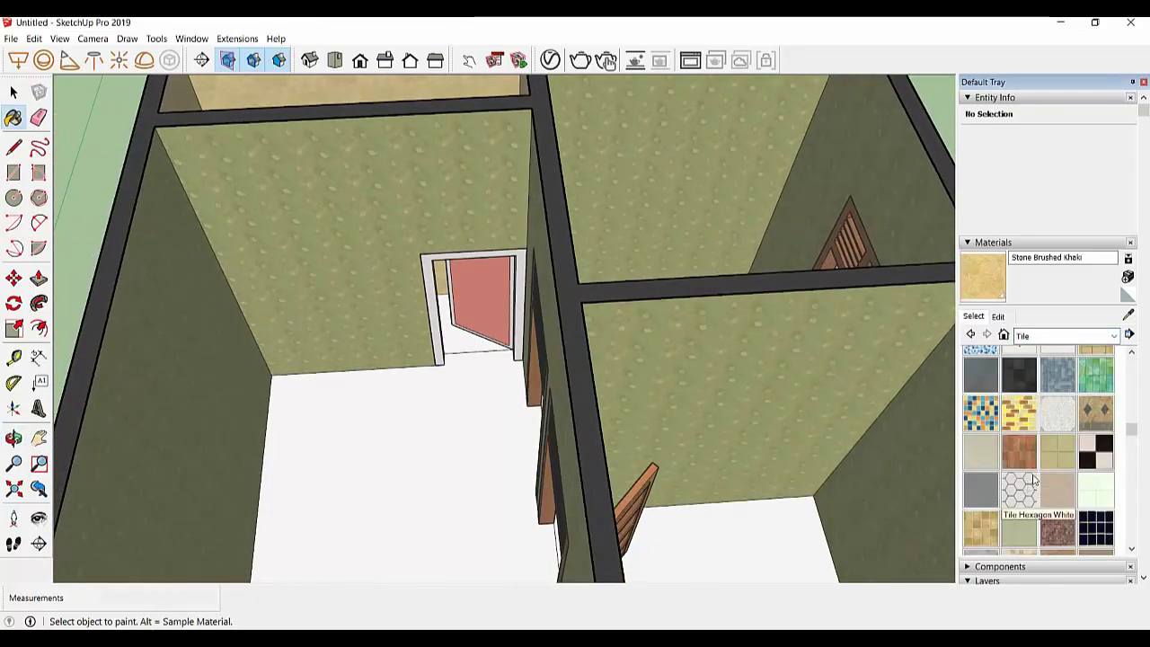
{"action": "left_click", "coordinate": [1092, 487]}
{"action": "left_click", "coordinate": [410, 413]}
{"action": "middle_click_drag", "start_coordinate": [661, 252], "coordinate": [603, 351]}
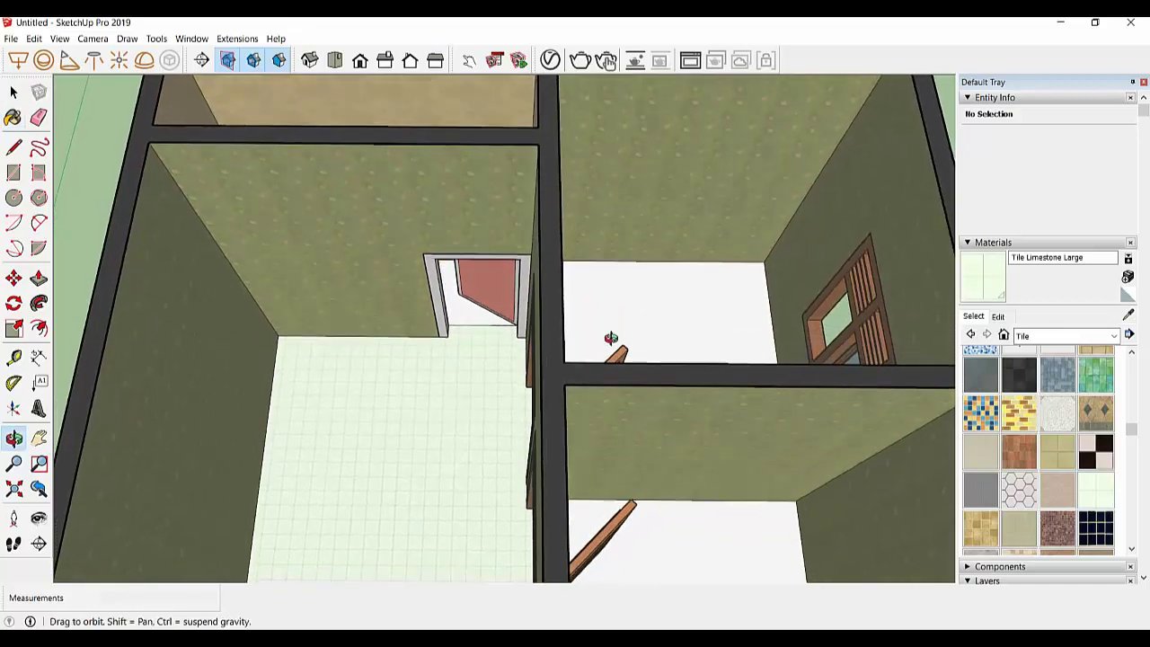
Resize the tile texture to 0.60 m, floor the right-hand room, and tint it light cyan
{"action": "left_click", "coordinate": [998, 317]}
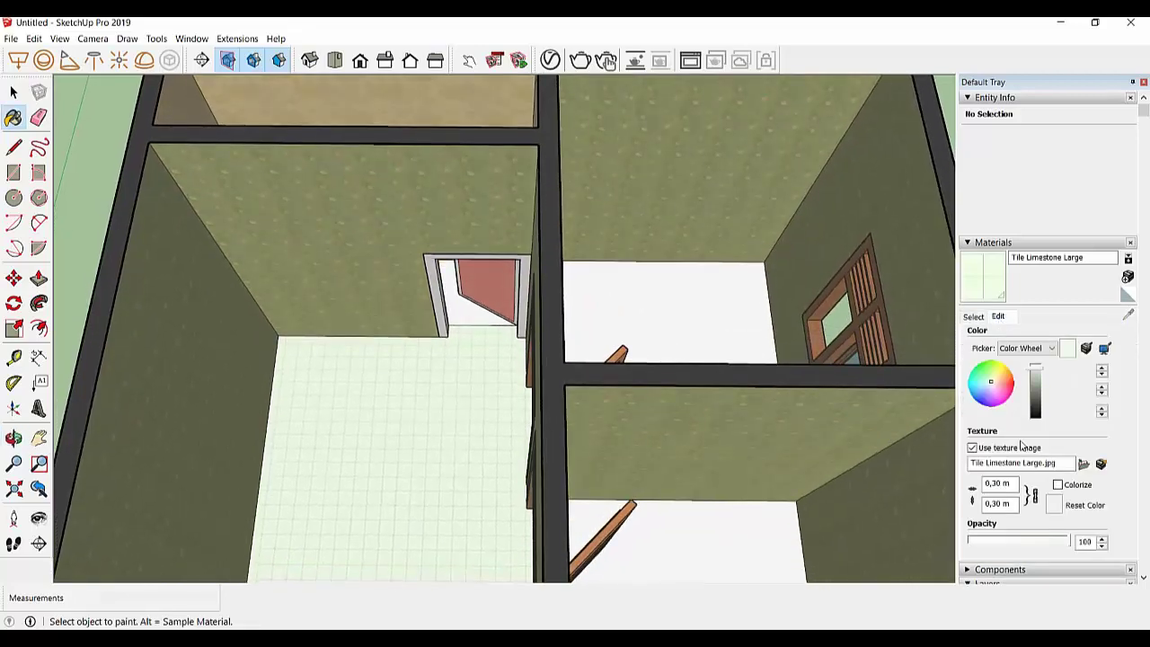
{"action": "left_click", "coordinate": [998, 485]}
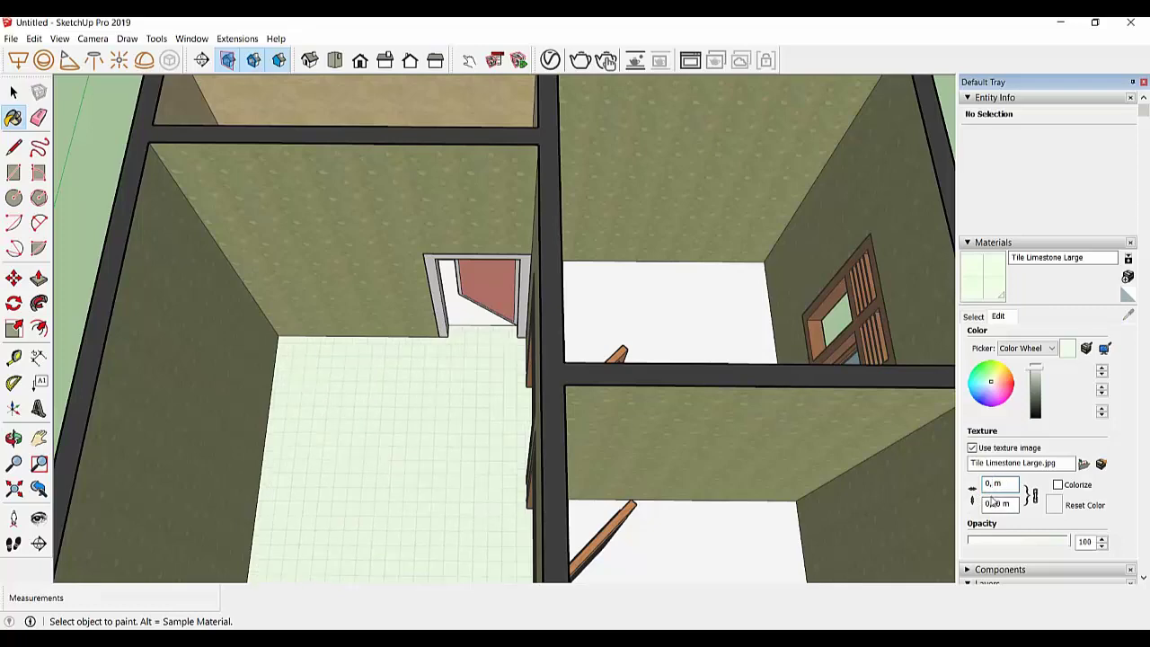
{"action": "type", "text": "6"}
{"action": "left_click", "coordinate": [675, 348]}
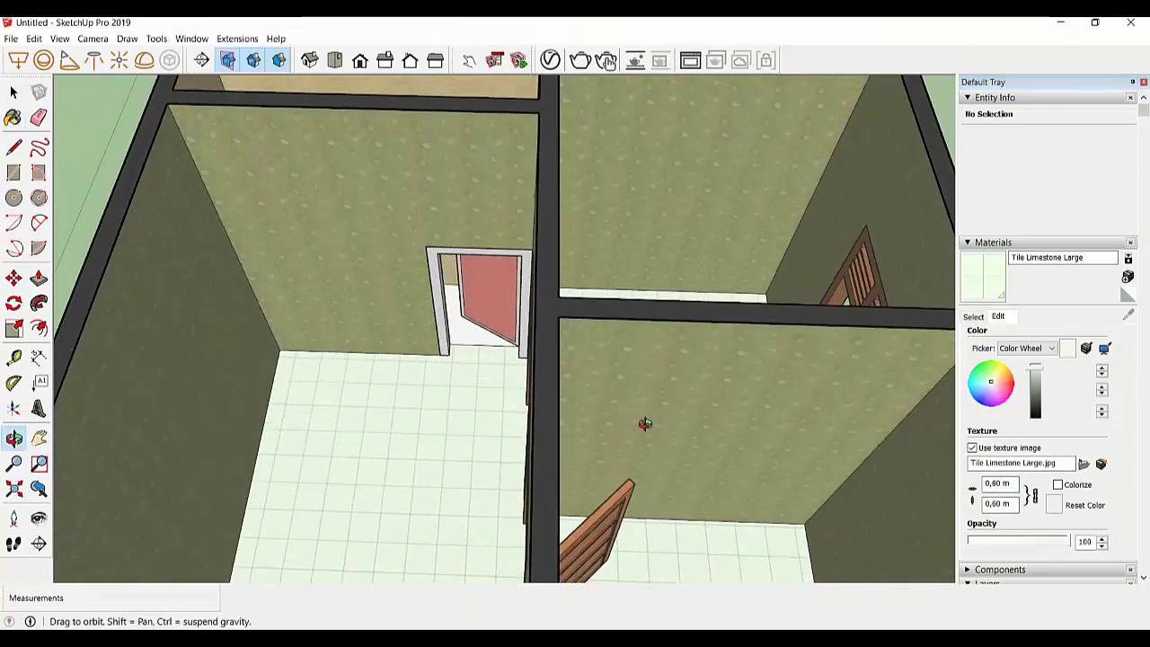
{"action": "middle_click_drag", "start_coordinate": [732, 532], "coordinate": [725, 431]}
{"action": "scroll", "coordinate": [585, 393], "scroll_direction": "down", "scroll_amount": 3}
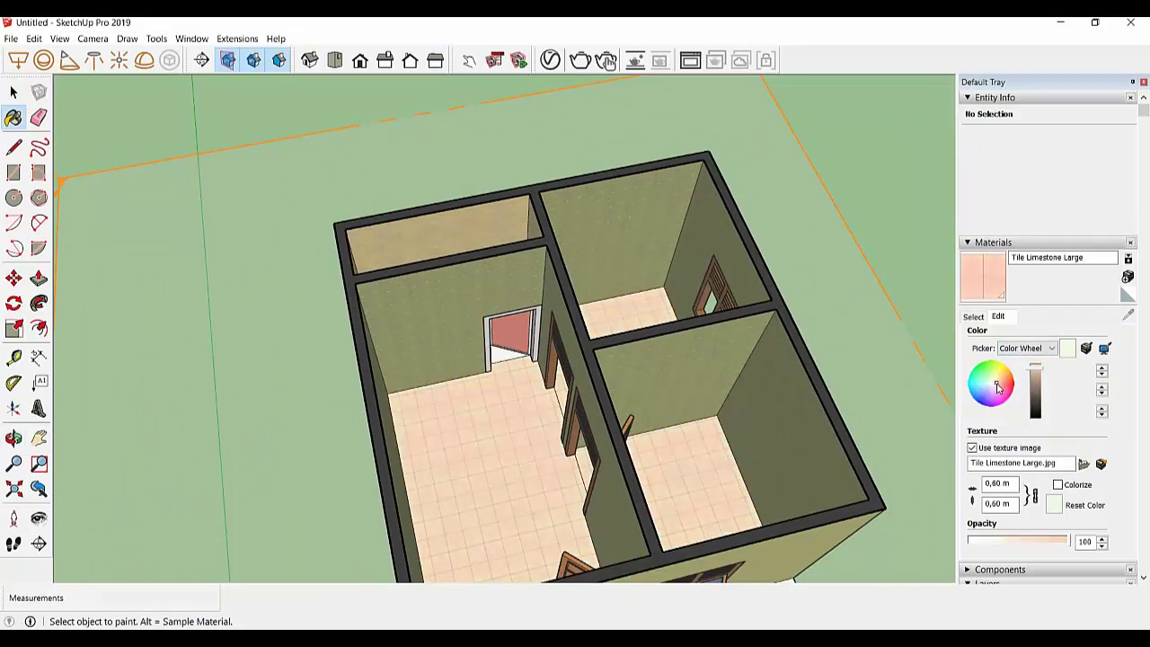
{"action": "left_click_drag", "start_coordinate": [997, 387], "coordinate": [985, 388]}
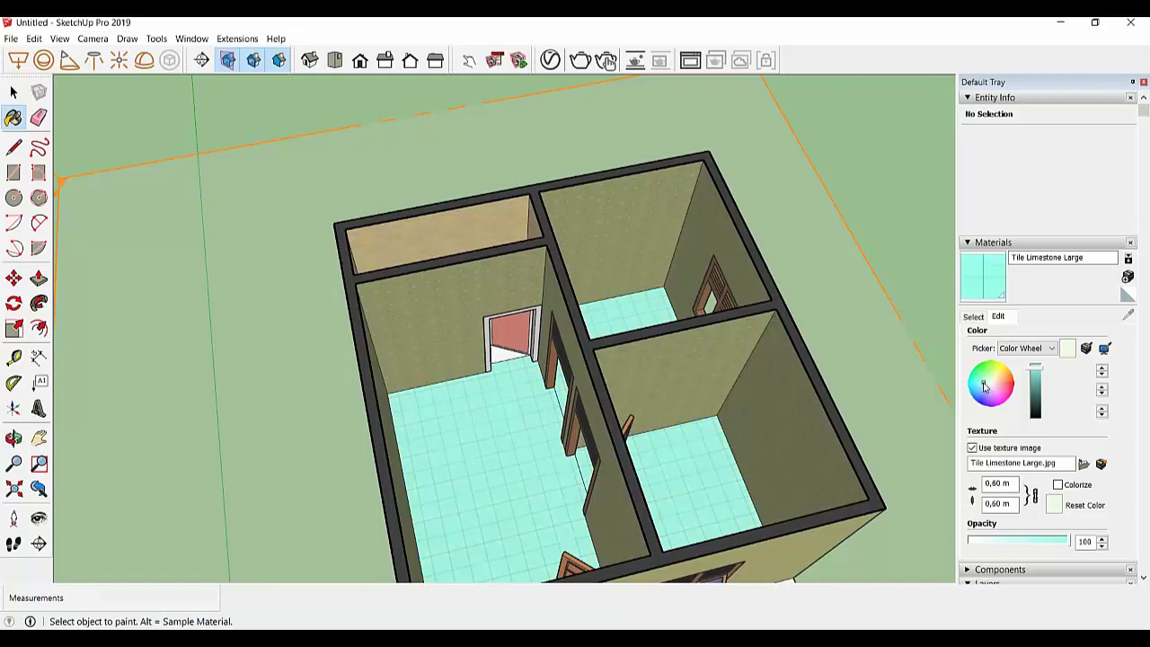
{"action": "middle_click_drag", "start_coordinate": [666, 456], "coordinate": [554, 545]}
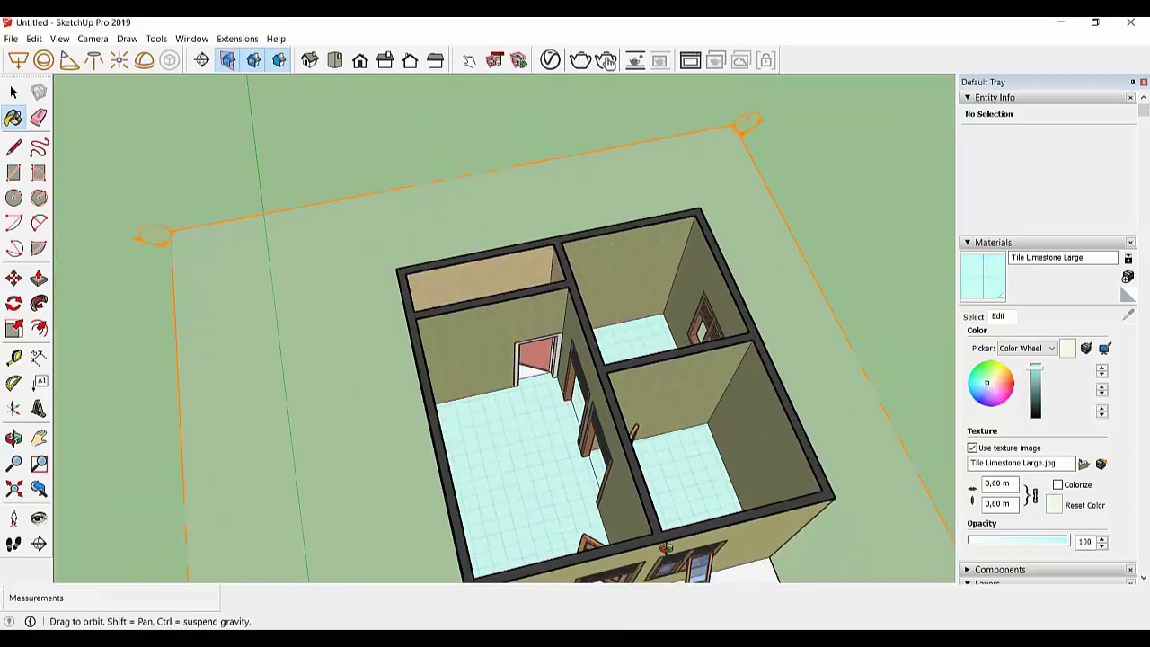
Paint the front step with the cyan tile and select the section plane
{"action": "scroll", "coordinate": [554, 544], "scroll_direction": "up", "scroll_amount": 2}
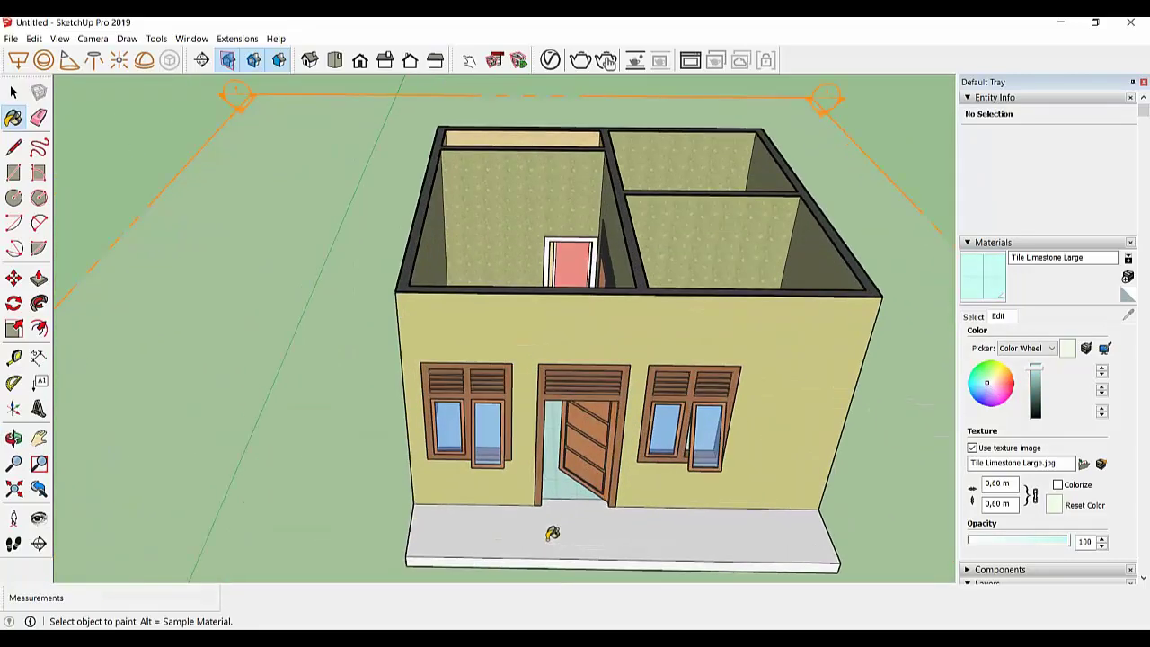
{"action": "left_click", "coordinate": [548, 539]}
{"action": "mouse_move", "coordinate": [548, 539]}
{"action": "middle_mouse_down"}
{"action": "mouse_move", "coordinate": [613, 519]}
{"action": "mouse_move", "coordinate": [513, 236]}
{"action": "mouse_move", "coordinate": [876, 422]}
{"action": "middle_mouse_up"}
{"action": "left_click", "coordinate": [973, 316]}
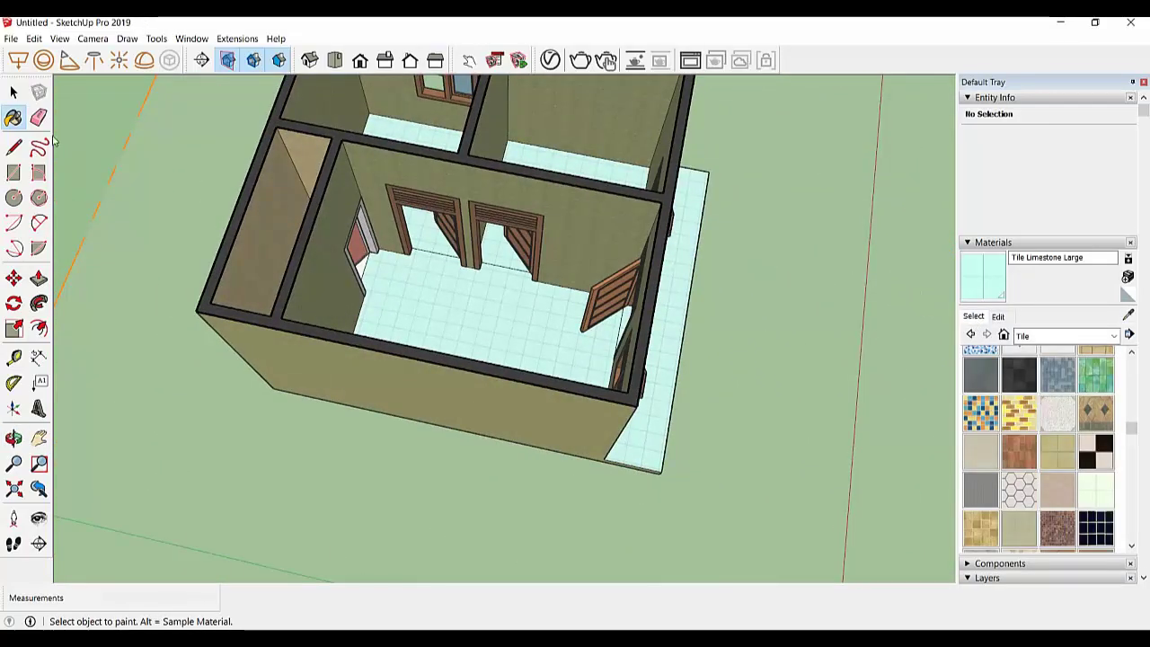
{"action": "left_click", "coordinate": [11, 93]}
{"action": "left_click", "coordinate": [220, 206]}
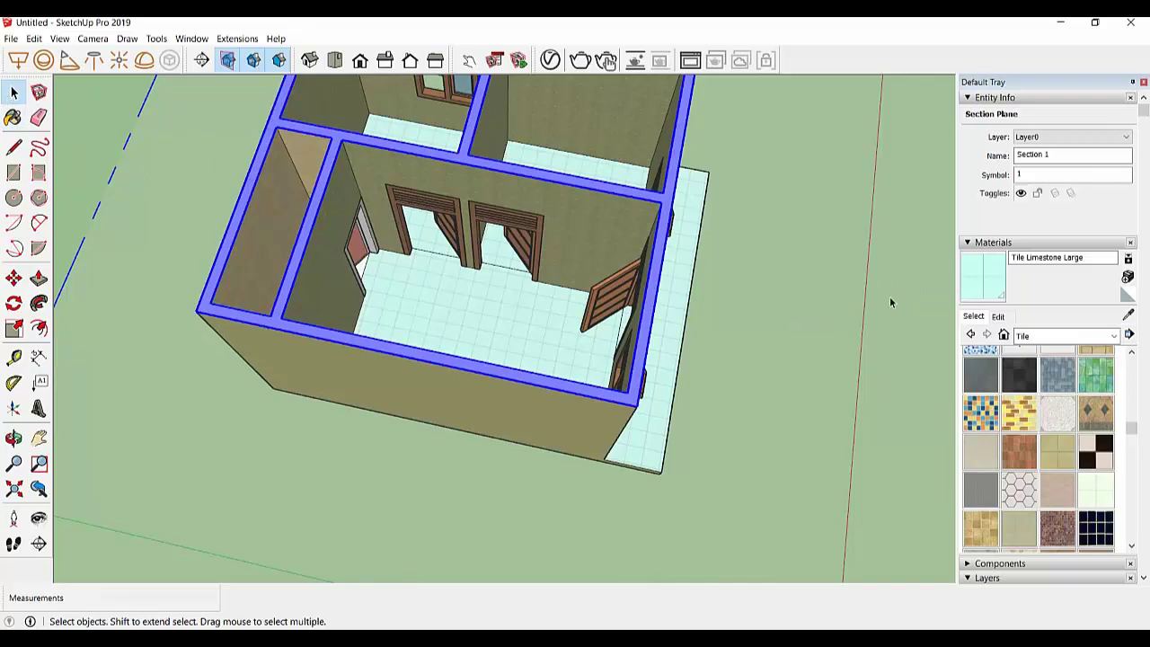
{"action": "scroll", "coordinate": [688, 381], "scroll_direction": "down", "scroll_amount": 3}
{"action": "scroll", "coordinate": [687, 382], "scroll_direction": "up", "scroll_amount": 3}
{"action": "scroll", "coordinate": [688, 382], "scroll_direction": "up", "scroll_amount": 2}
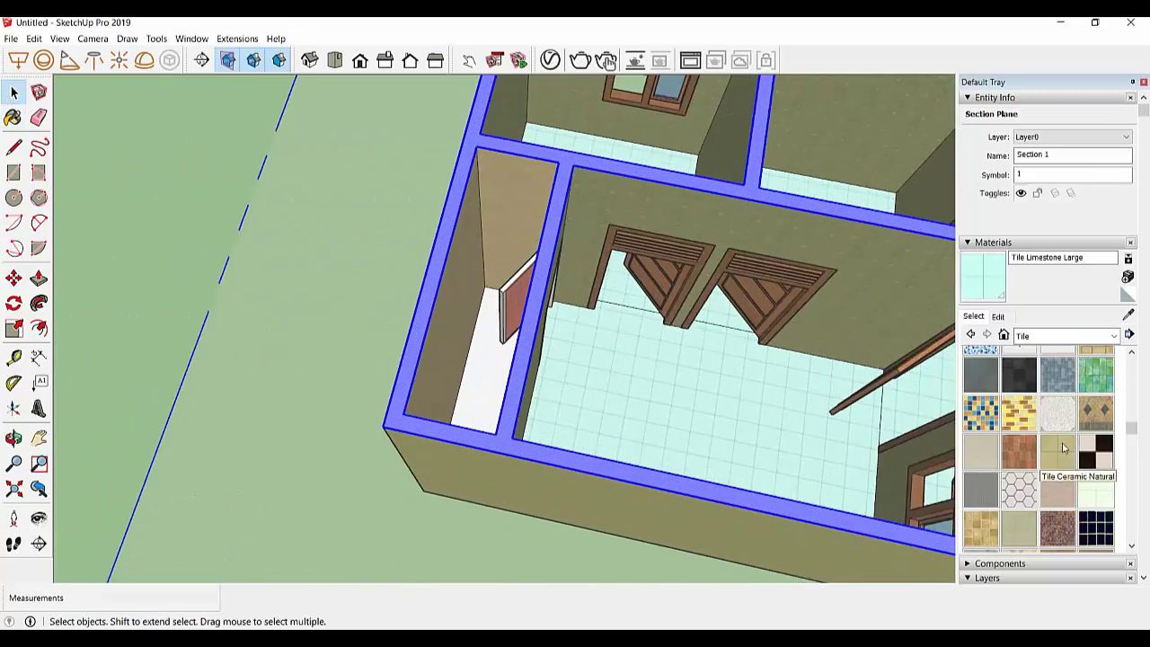
Pick Tile Limestone Large for the narrow side room and tint it bright cyan
{"action": "left_click", "coordinate": [1089, 499]}
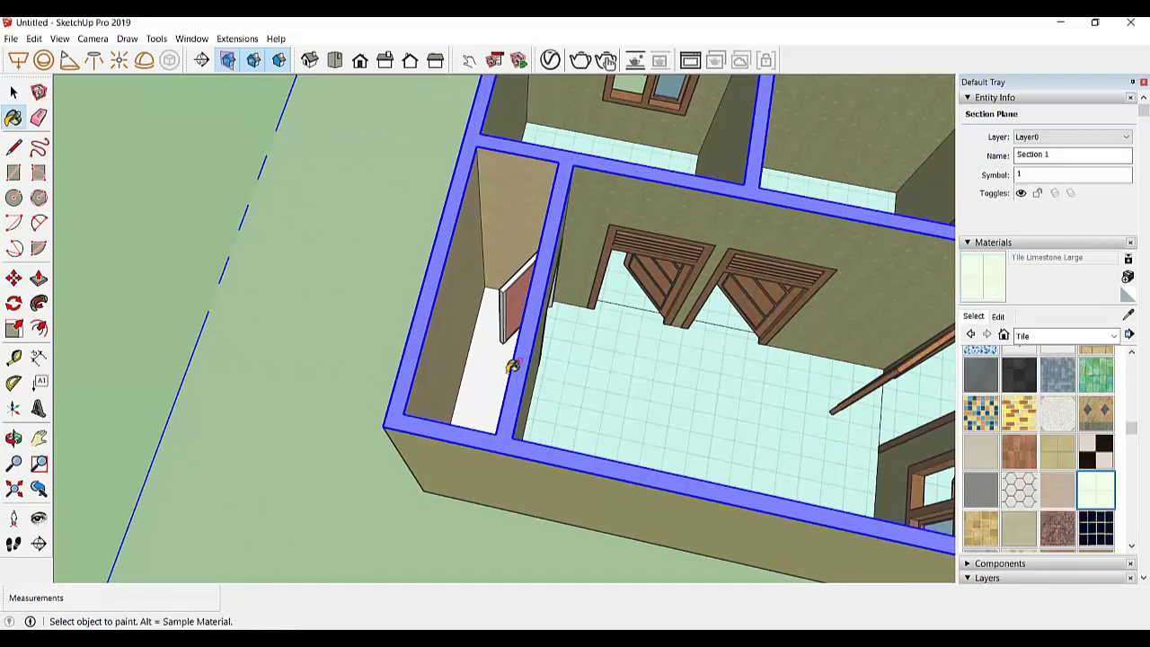
{"action": "middle_click_drag", "start_coordinate": [490, 390], "coordinate": [839, 376]}
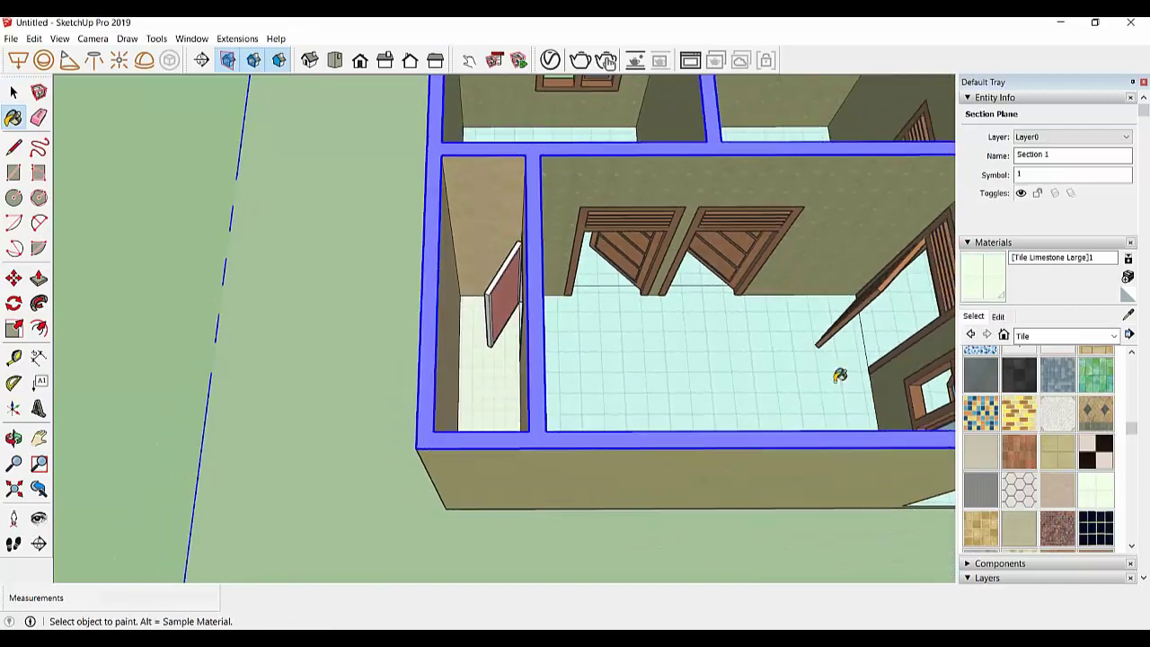
{"action": "left_click", "coordinate": [1007, 318]}
{"action": "left_click_drag", "start_coordinate": [985, 384], "coordinate": [976, 388]}
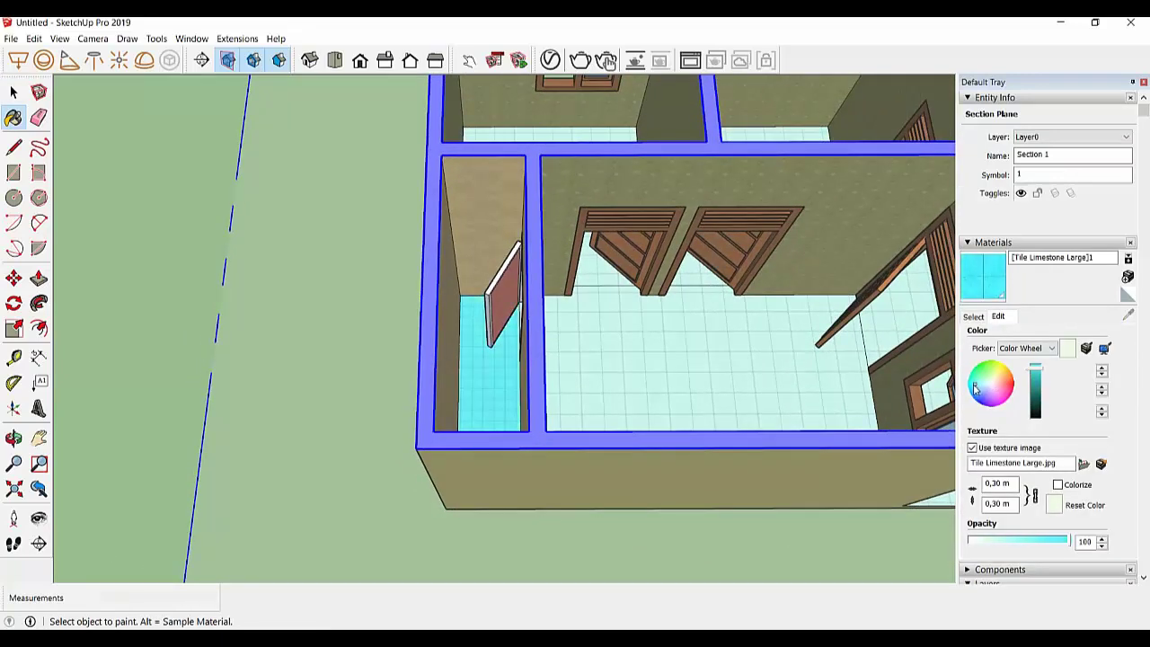
{"action": "scroll", "coordinate": [569, 365], "scroll_direction": "down", "scroll_amount": 5}
{"action": "middle_click_drag", "start_coordinate": [569, 365], "coordinate": [751, 531]}
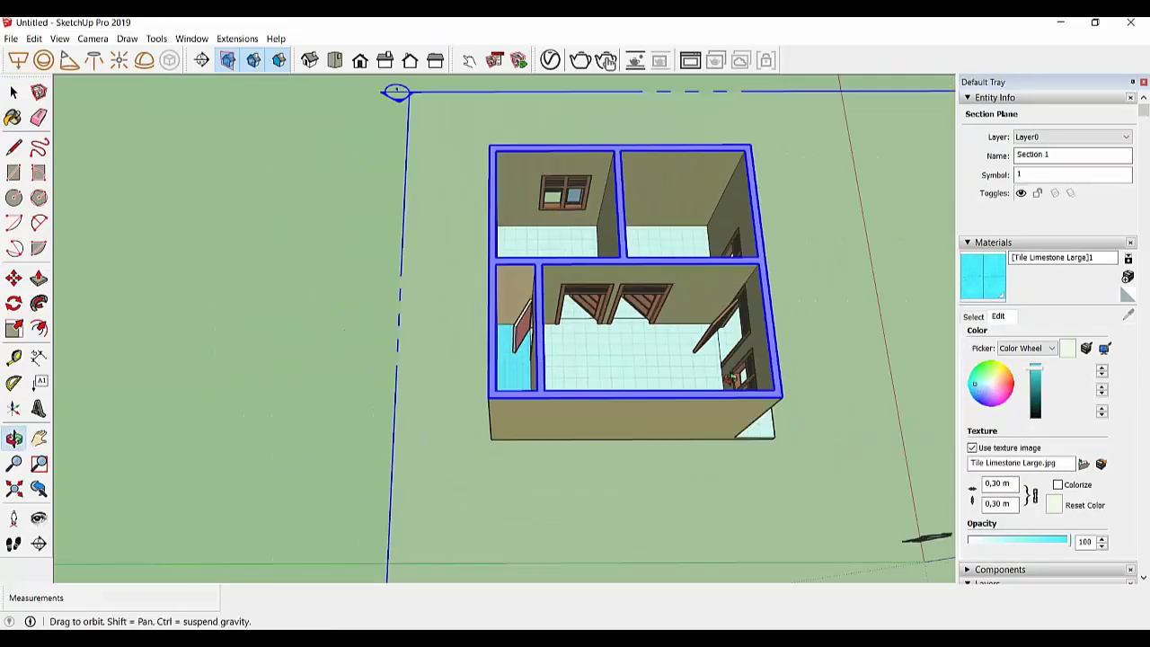
{"action": "mouse_move", "coordinate": [590, 408]}
{"action": "middle_mouse_down"}
{"action": "mouse_move", "coordinate": [632, 432]}
{"action": "mouse_move", "coordinate": [585, 333]}
{"action": "middle_mouse_up"}
Pick Tile Limestone Large for the porch slab and set its texture width to 0,60 m
{"action": "scroll", "coordinate": [585, 333], "scroll_direction": "down", "scroll_amount": 3}
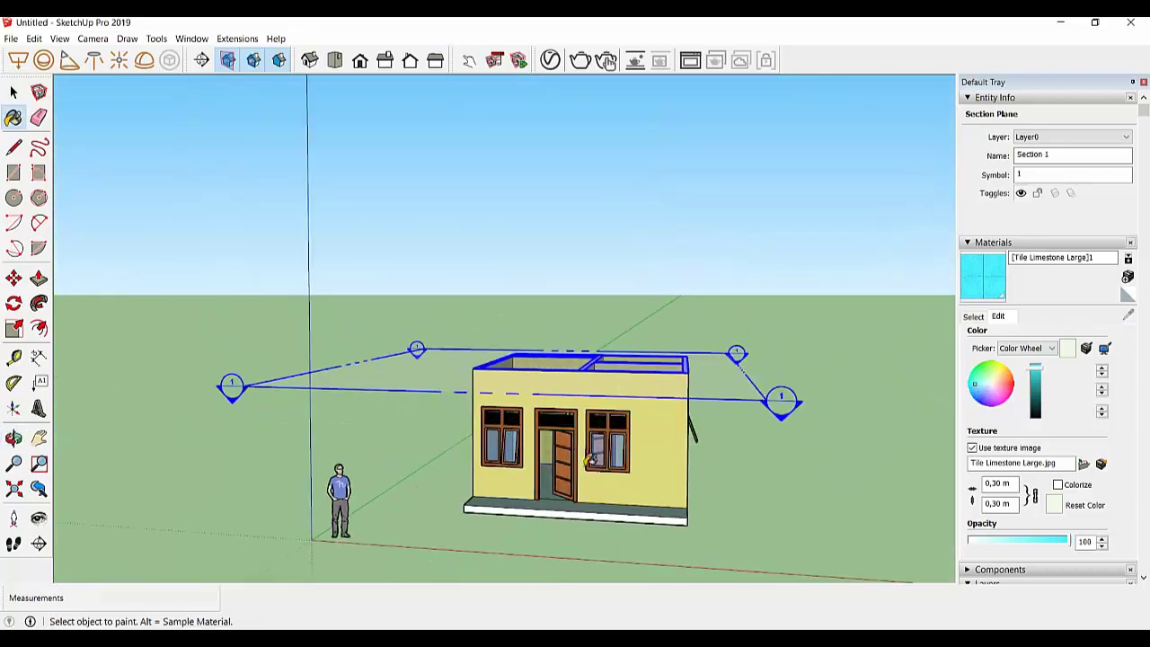
{"action": "scroll", "coordinate": [548, 522], "scroll_direction": "up", "scroll_amount": 3}
{"action": "left_click", "coordinate": [974, 316]}
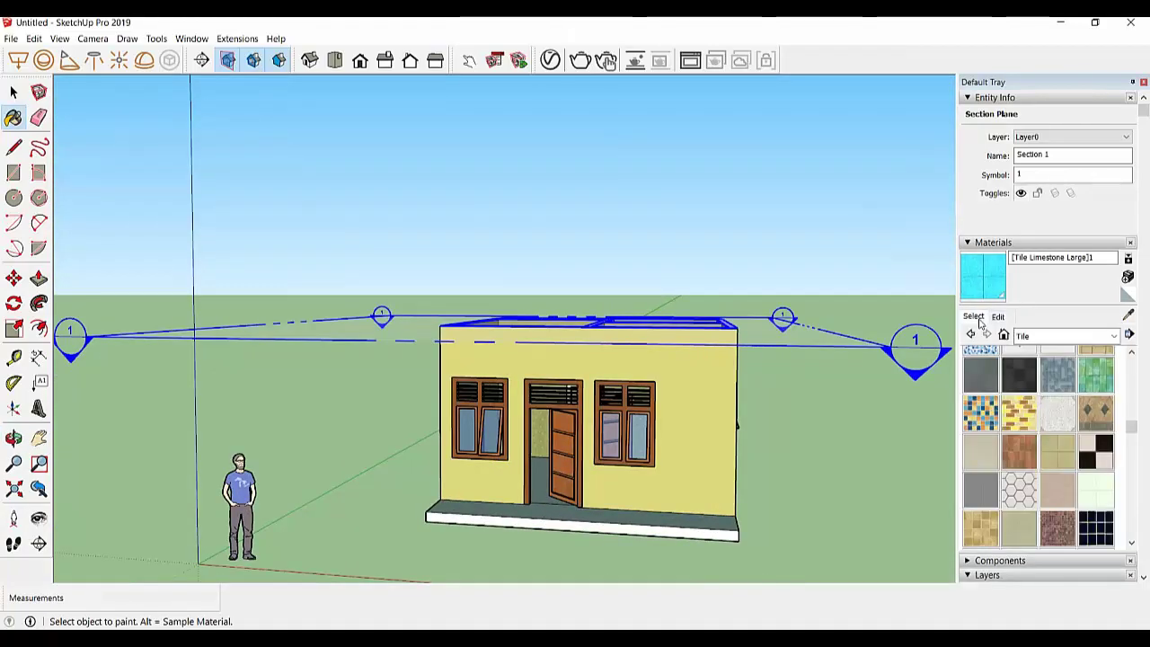
{"action": "left_click", "coordinate": [1096, 489]}
{"action": "left_click", "coordinate": [999, 316]}
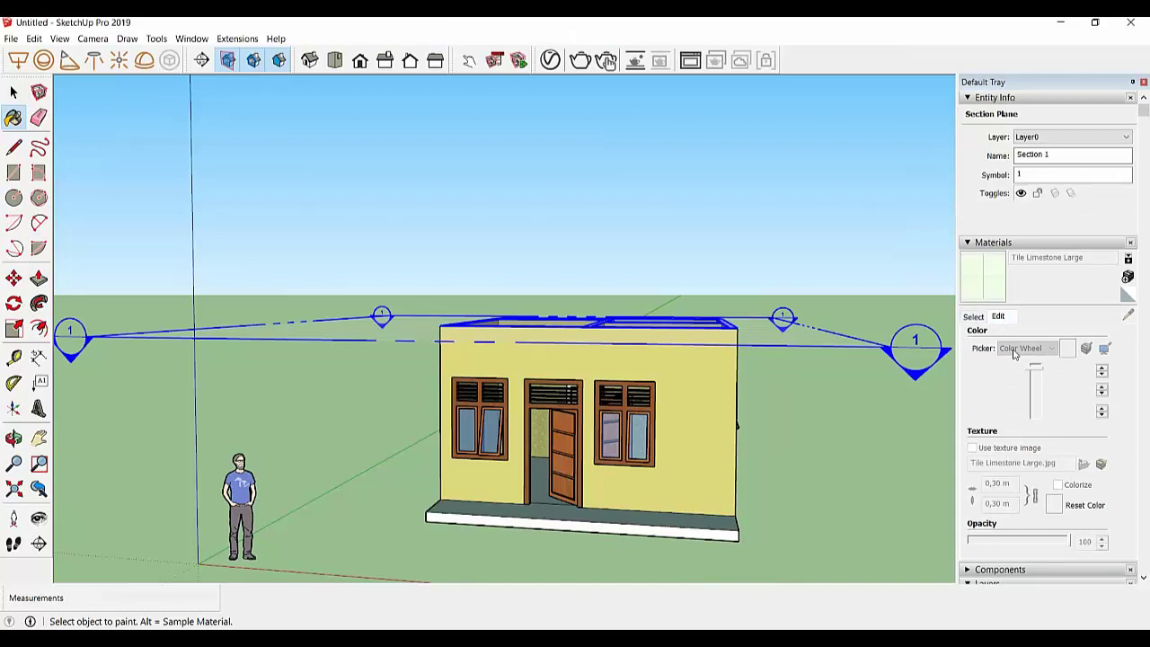
{"action": "left_click", "coordinate": [973, 316]}
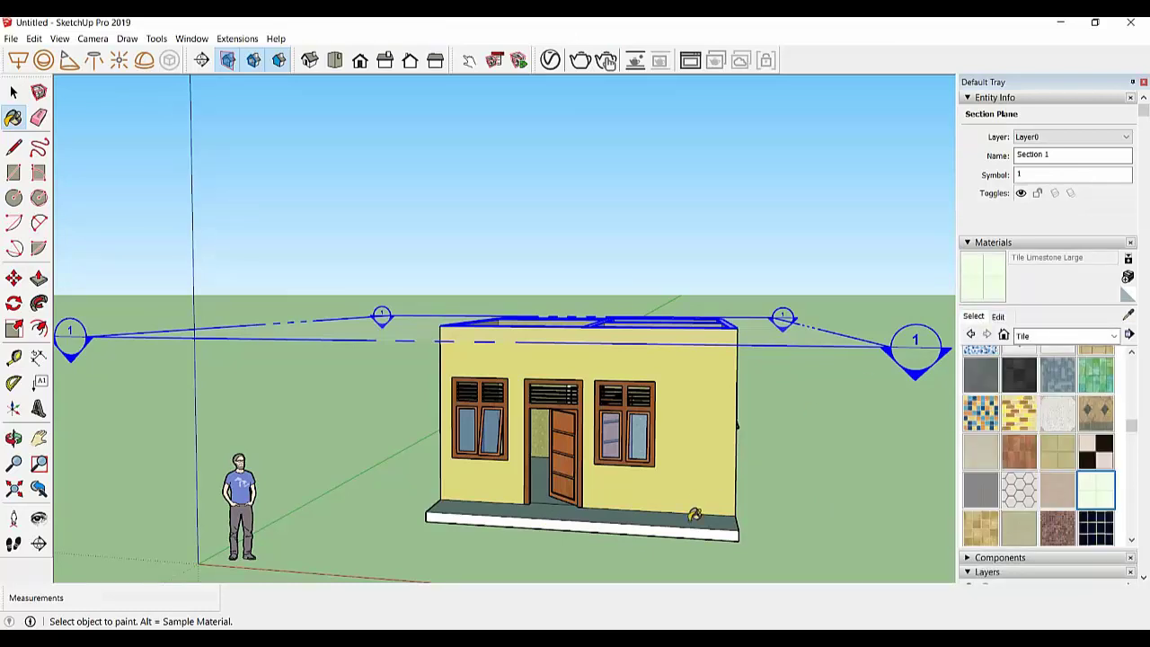
{"action": "left_click", "coordinate": [999, 318]}
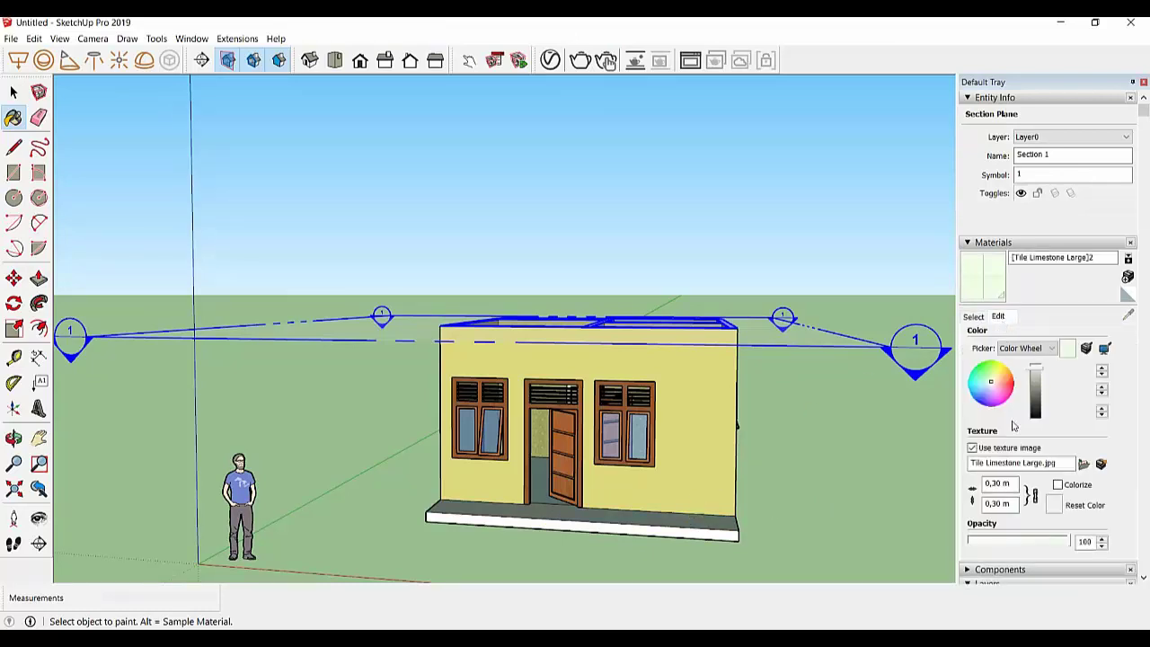
{"action": "left_click", "coordinate": [998, 484]}
{"action": "type", "text": "6"}
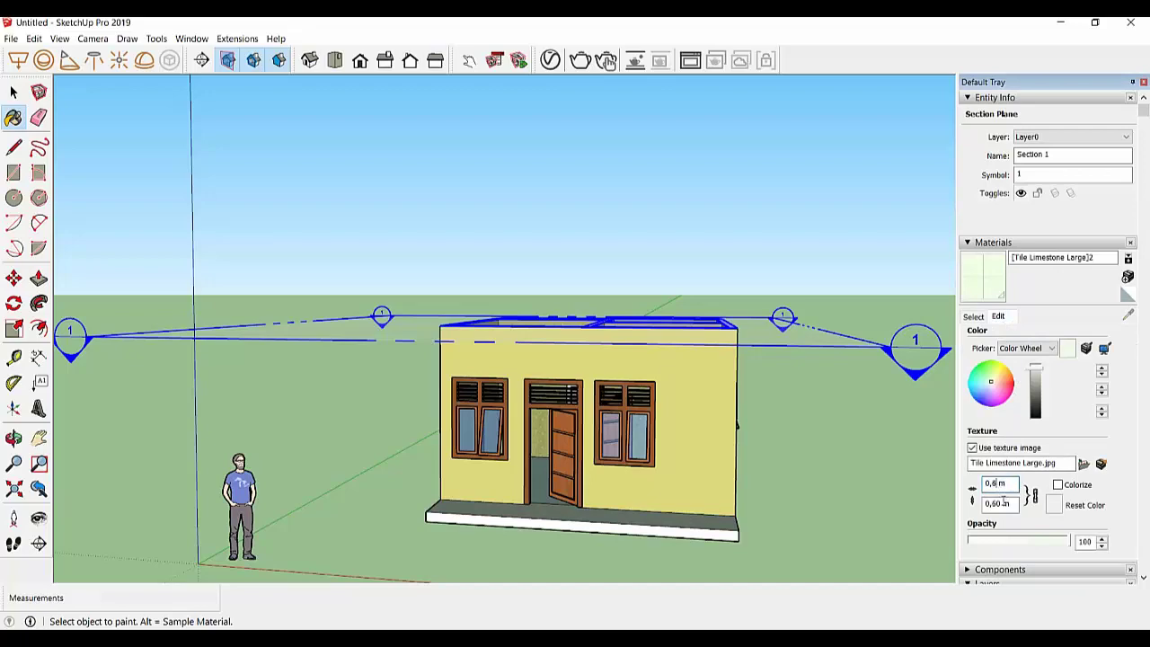
{"action": "key", "text": "Return"}
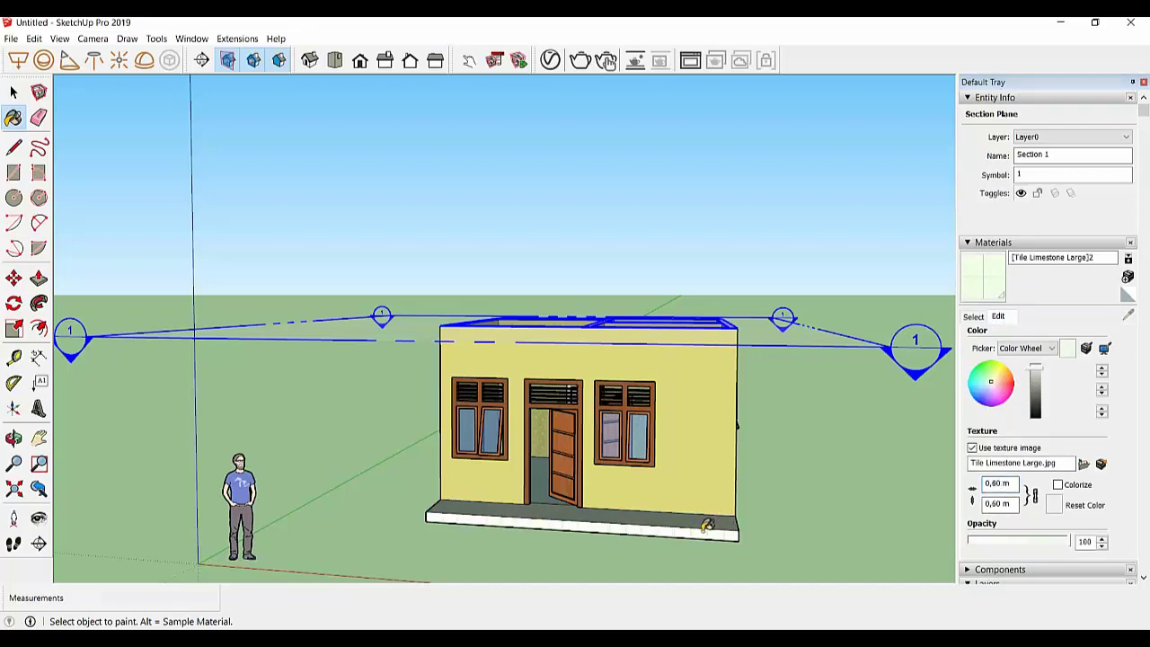
{"action": "mouse_move", "coordinate": [707, 526]}
{"action": "middle_mouse_down"}
{"action": "mouse_move", "coordinate": [516, 395]}
{"action": "mouse_move", "coordinate": [1144, 463]}
{"action": "mouse_move", "coordinate": [74, 123]}
{"action": "middle_mouse_up"}
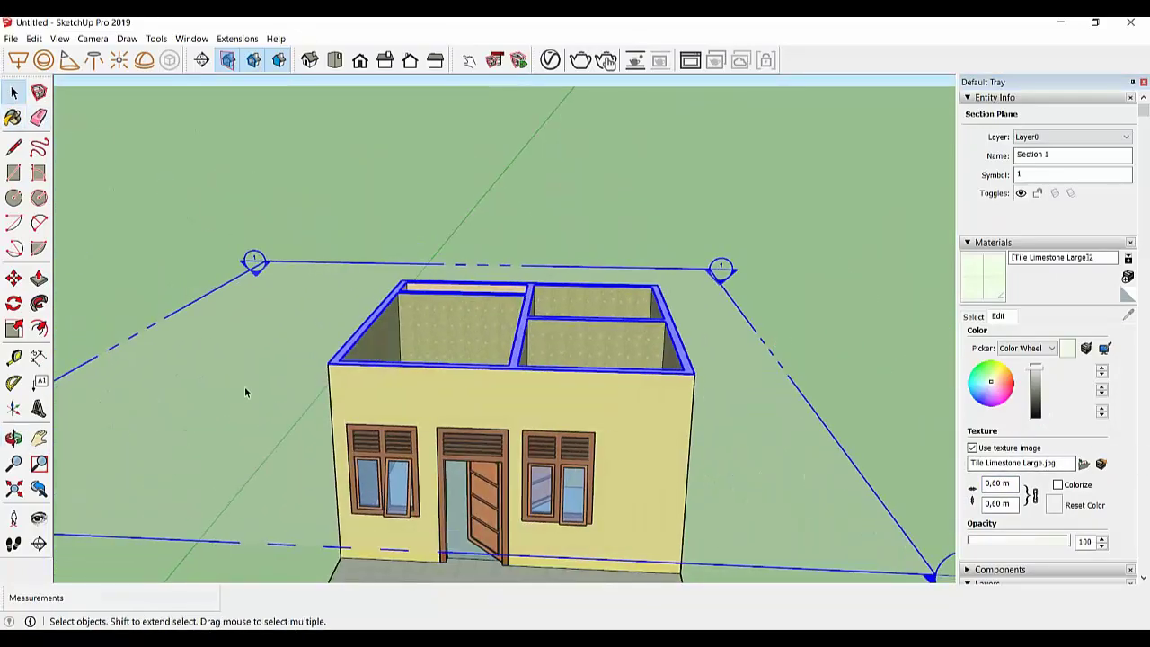
Delete Section 1 and the small piece on the roof
{"action": "key", "text": "Delete"}
{"action": "mouse_move", "coordinate": [444, 394]}
{"action": "middle_mouse_down"}
{"action": "mouse_move", "coordinate": [507, 251]}
{"action": "mouse_move", "coordinate": [520, 381]}
{"action": "mouse_move", "coordinate": [617, 420]}
{"action": "mouse_move", "coordinate": [713, 393]}
{"action": "mouse_move", "coordinate": [439, 398]}
{"action": "mouse_move", "coordinate": [565, 175]}
{"action": "mouse_move", "coordinate": [695, 226]}
{"action": "mouse_move", "coordinate": [683, 192]}
{"action": "mouse_move", "coordinate": [472, 257]}
{"action": "mouse_move", "coordinate": [468, 288]}
{"action": "mouse_move", "coordinate": [485, 322]}
{"action": "mouse_move", "coordinate": [449, 305]}
{"action": "mouse_move", "coordinate": [319, 427]}
{"action": "mouse_move", "coordinate": [477, 405]}
{"action": "mouse_move", "coordinate": [405, 418]}
{"action": "mouse_move", "coordinate": [96, 339]}
{"action": "middle_mouse_up"}
{"action": "left_click", "coordinate": [508, 251]}
{"action": "key", "text": "Delete"}
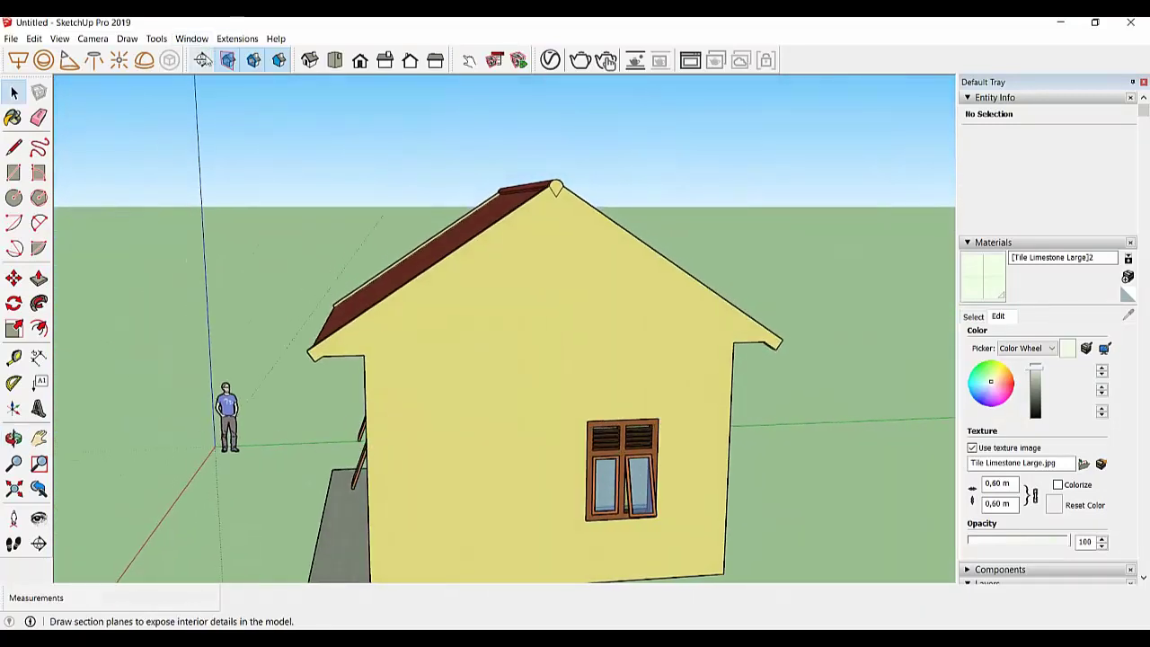
Place a new horizontal section plane named Section 2 over the roof
{"action": "left_click", "coordinate": [203, 60]}
{"action": "left_click", "coordinate": [413, 315]}
{"action": "left_click", "coordinate": [619, 372]}
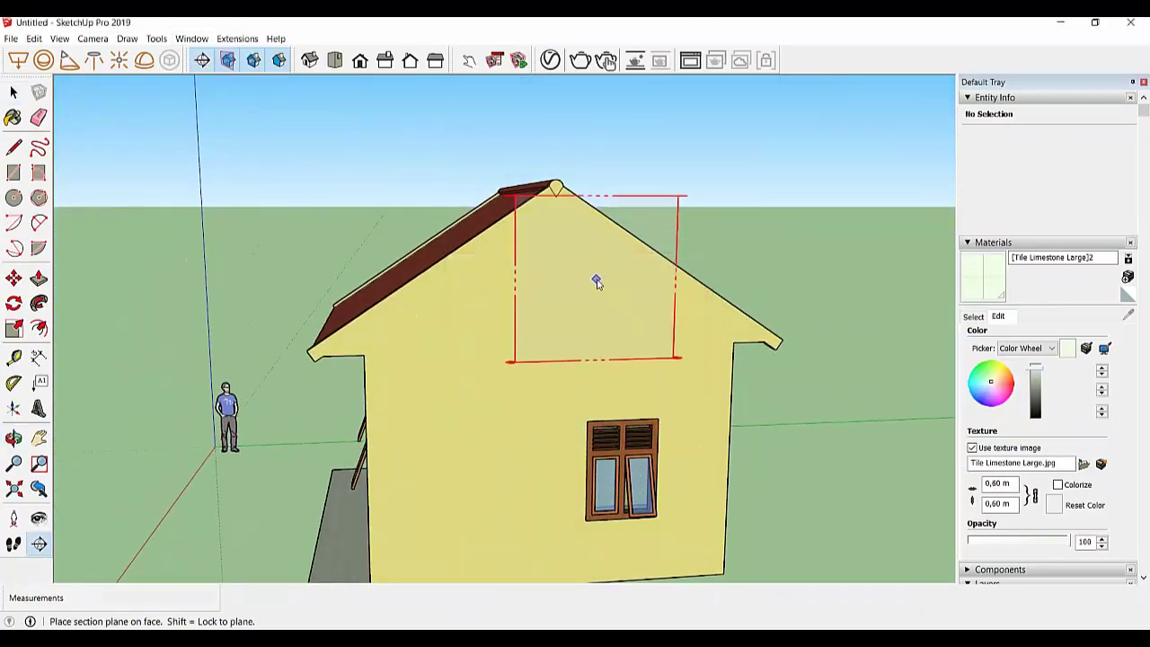
{"action": "middle_click_drag", "start_coordinate": [596, 282], "coordinate": [555, 464]}
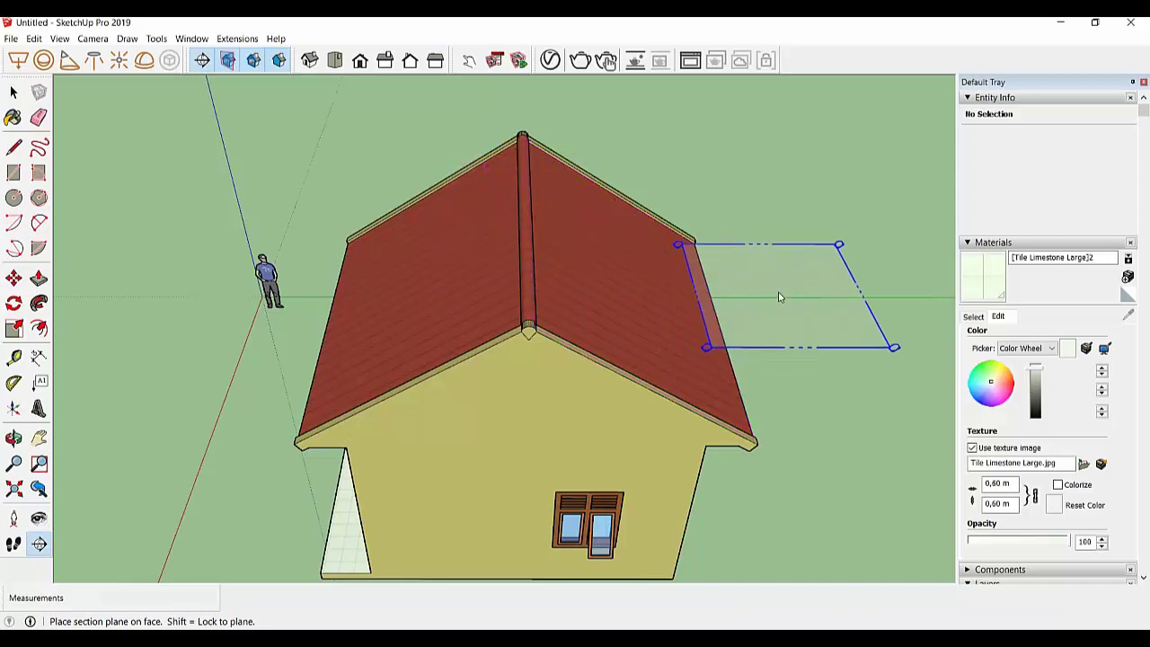
{"action": "left_click", "coordinate": [777, 276]}
{"action": "scroll", "coordinate": [631, 286], "scroll_direction": "down", "scroll_amount": 2}
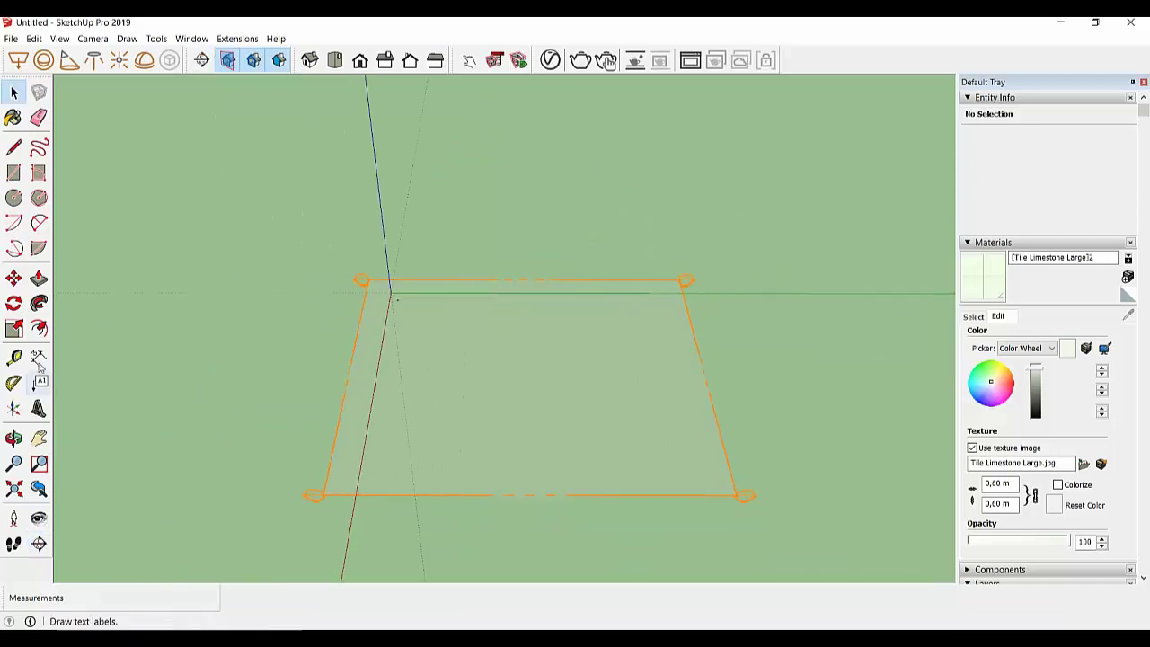
Move the section plane 4 m up
{"action": "left_click", "coordinate": [13, 278]}
{"action": "left_click", "coordinate": [313, 495]}
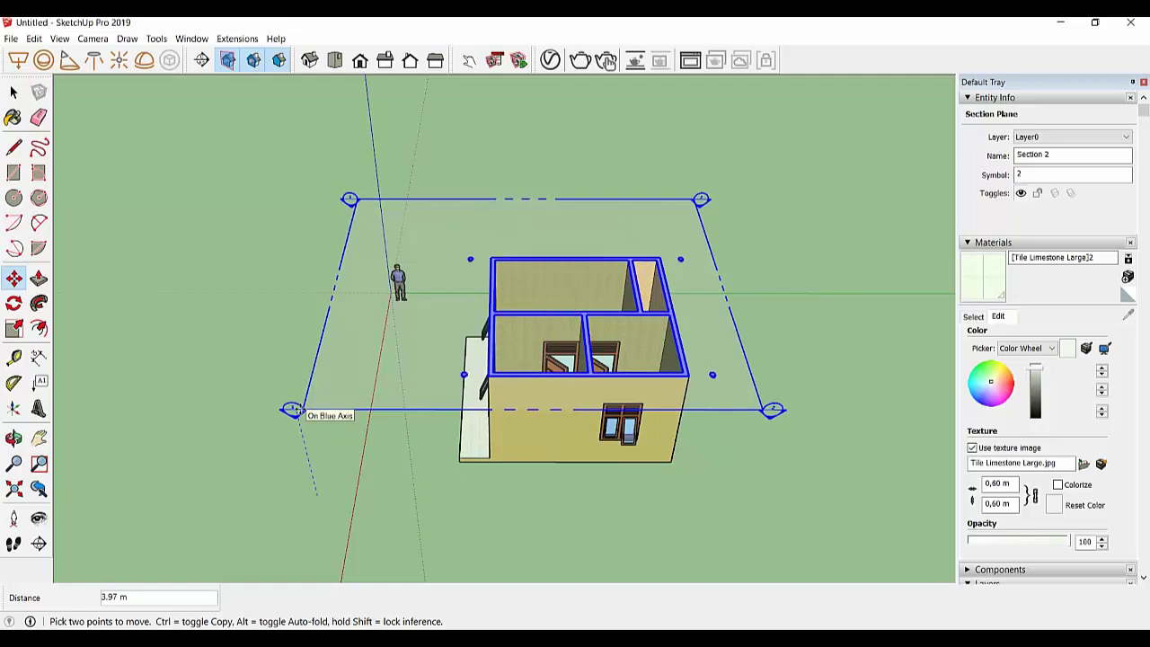
{"action": "key", "text": "Return"}
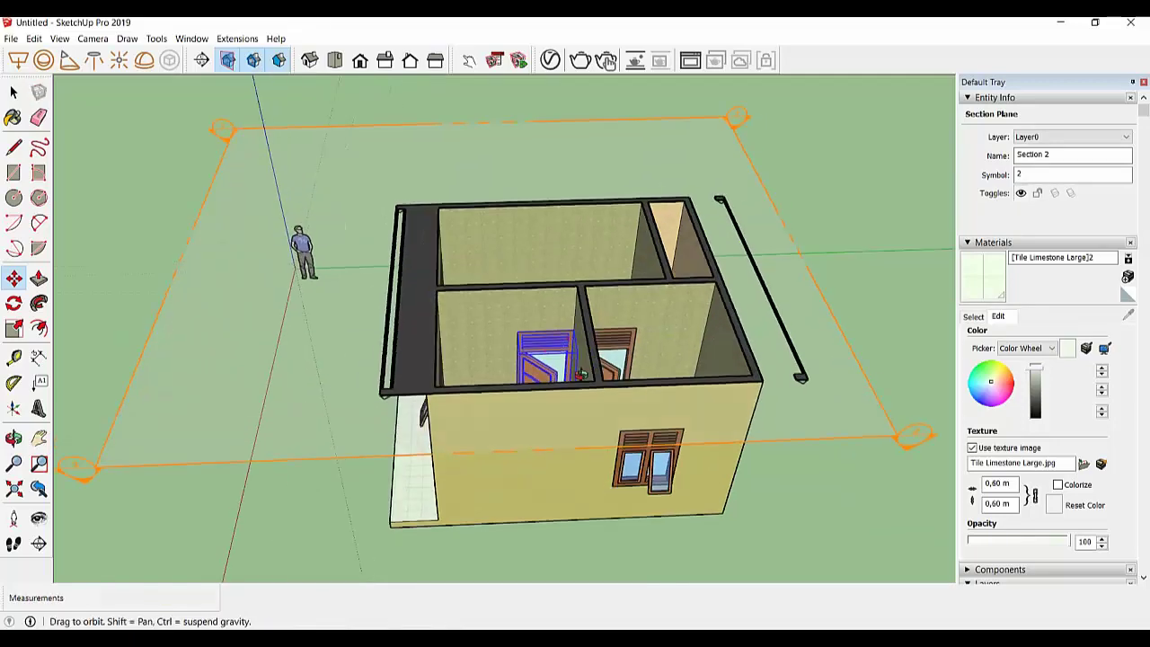
{"action": "middle_click_drag", "start_coordinate": [292, 411], "coordinate": [880, 431]}
{"action": "scroll", "coordinate": [386, 233], "scroll_direction": "up", "scroll_amount": 2}
{"action": "scroll", "coordinate": [386, 234], "scroll_direction": "up", "scroll_amount": 1}
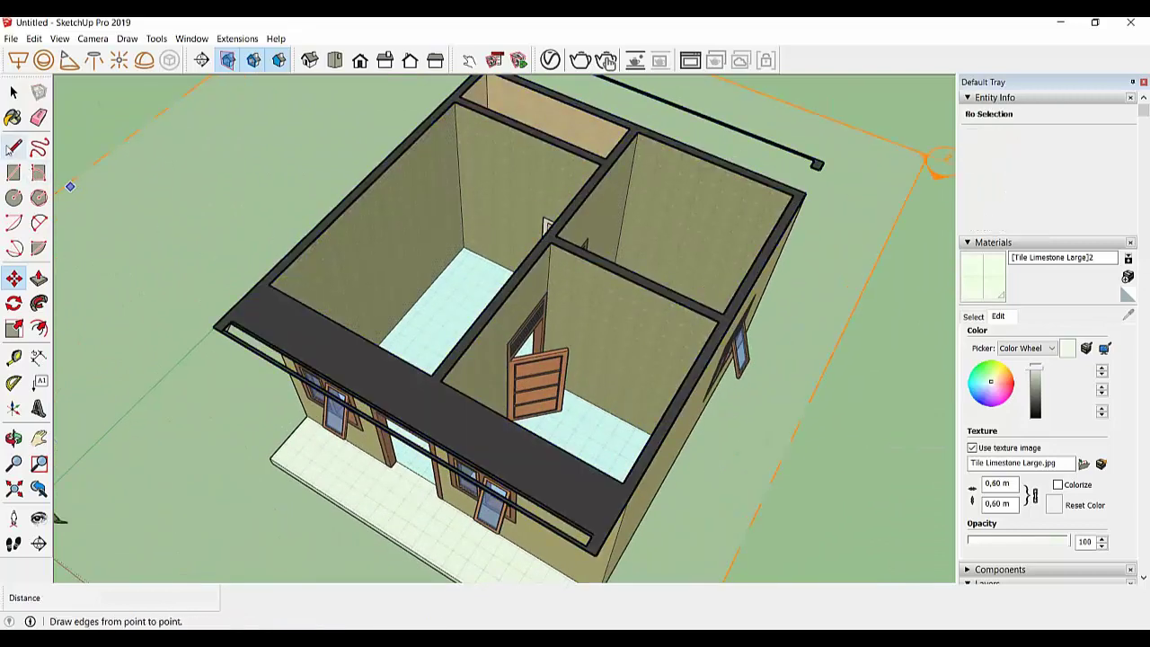
Draw ceiling rectangles 5.70×5.70, 5.70×2.70, 4.70×2.85 and 2.05×0.85 m over the rooms
{"action": "left_click", "coordinate": [14, 172]}
{"action": "left_click", "coordinate": [277, 285]}
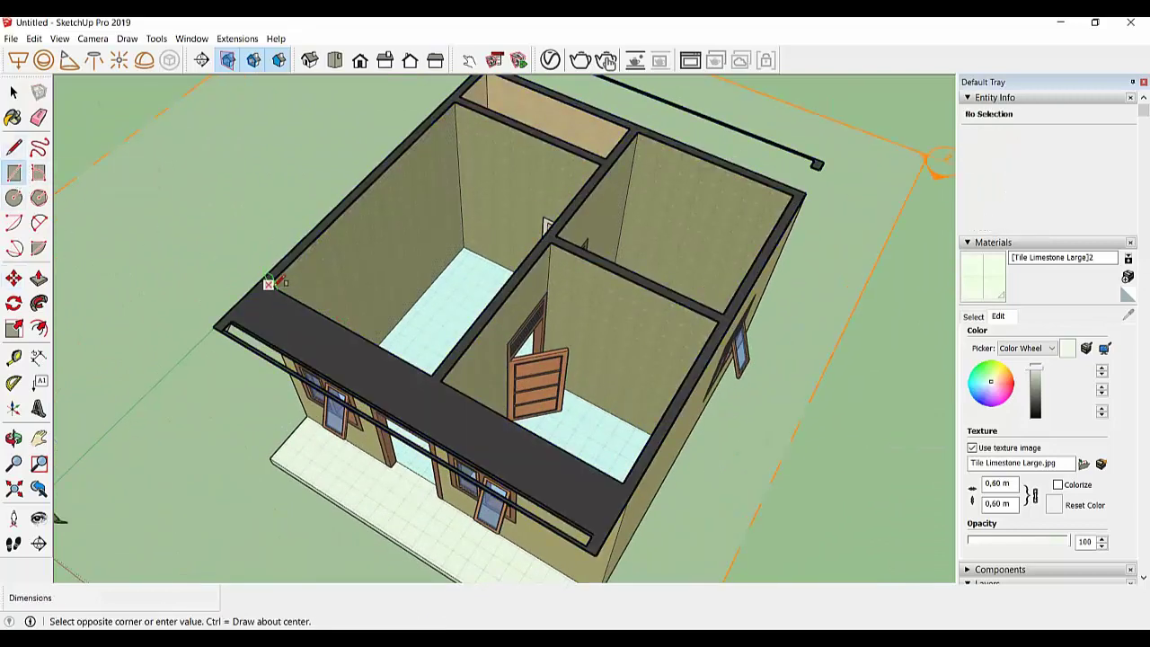
{"action": "scroll", "coordinate": [283, 297], "scroll_direction": "down", "scroll_amount": 1}
{"action": "scroll", "coordinate": [300, 316], "scroll_direction": "down", "scroll_amount": 1}
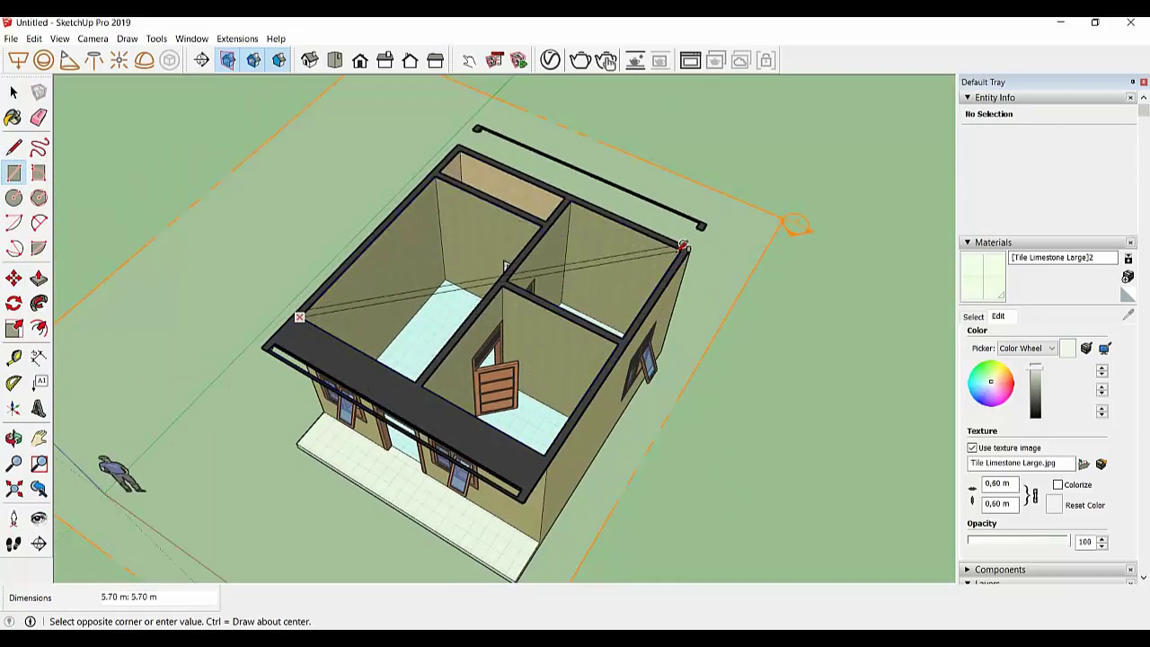
{"action": "left_click", "coordinate": [682, 249]}
{"action": "left_click", "coordinate": [683, 249]}
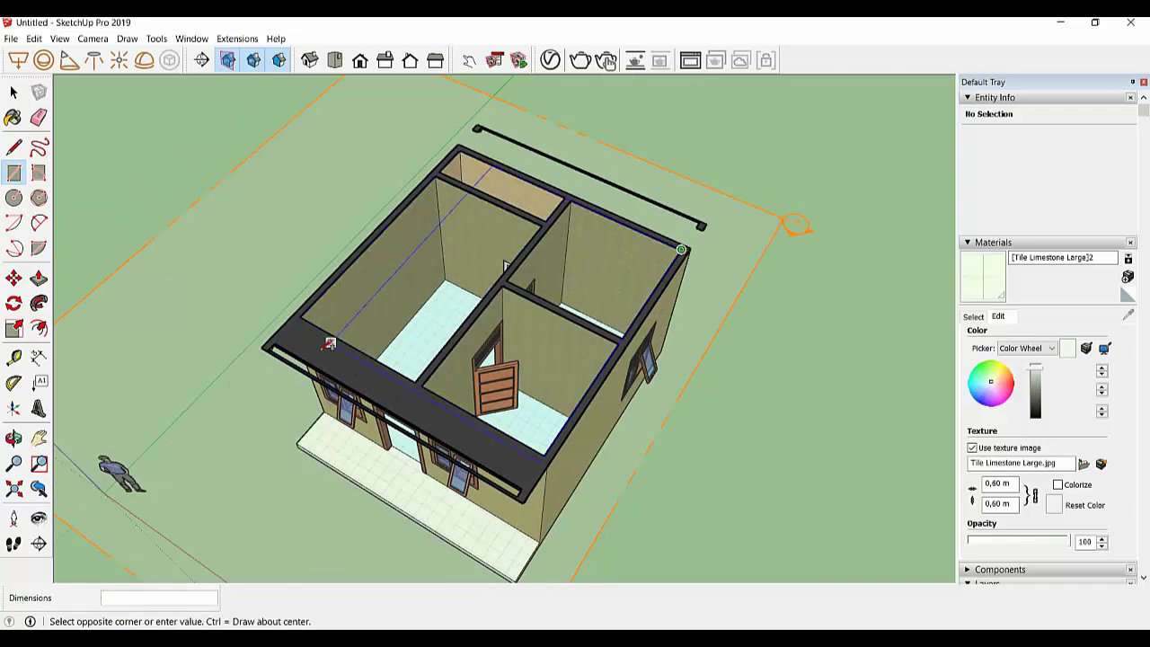
{"action": "left_click", "coordinate": [431, 385]}
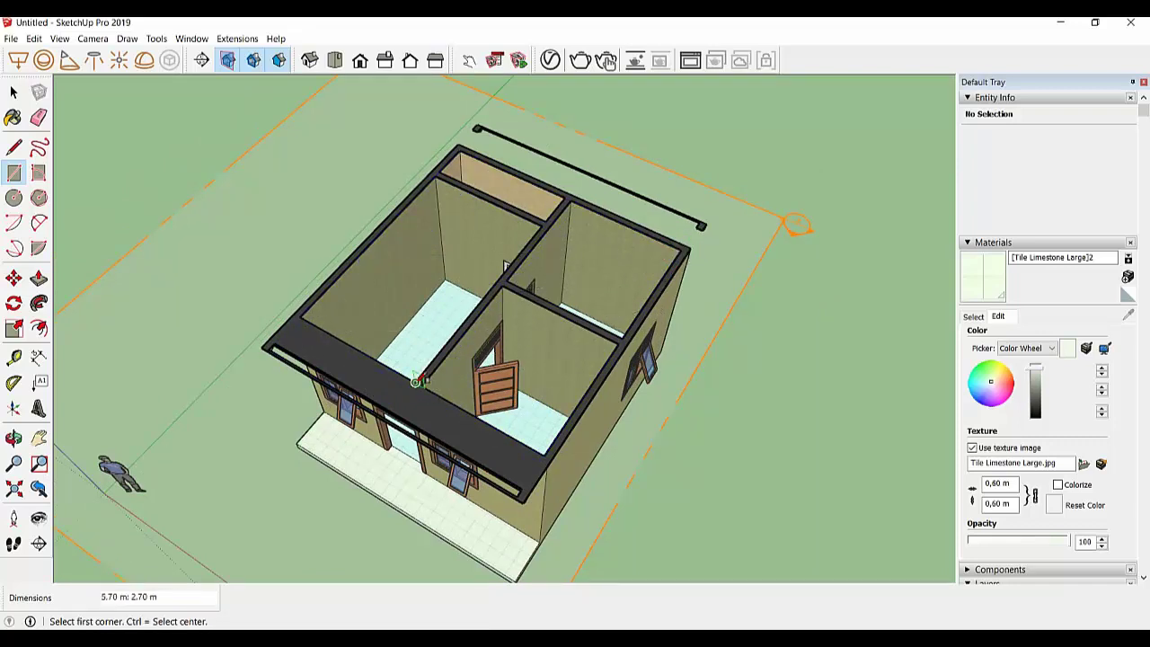
{"action": "left_click", "coordinate": [432, 384]}
{"action": "left_click", "coordinate": [440, 174]}
{"action": "left_click", "coordinate": [440, 170]}
{"action": "left_click", "coordinate": [568, 194]}
{"action": "middle_click_drag", "start_coordinate": [568, 194], "coordinate": [619, 144]}
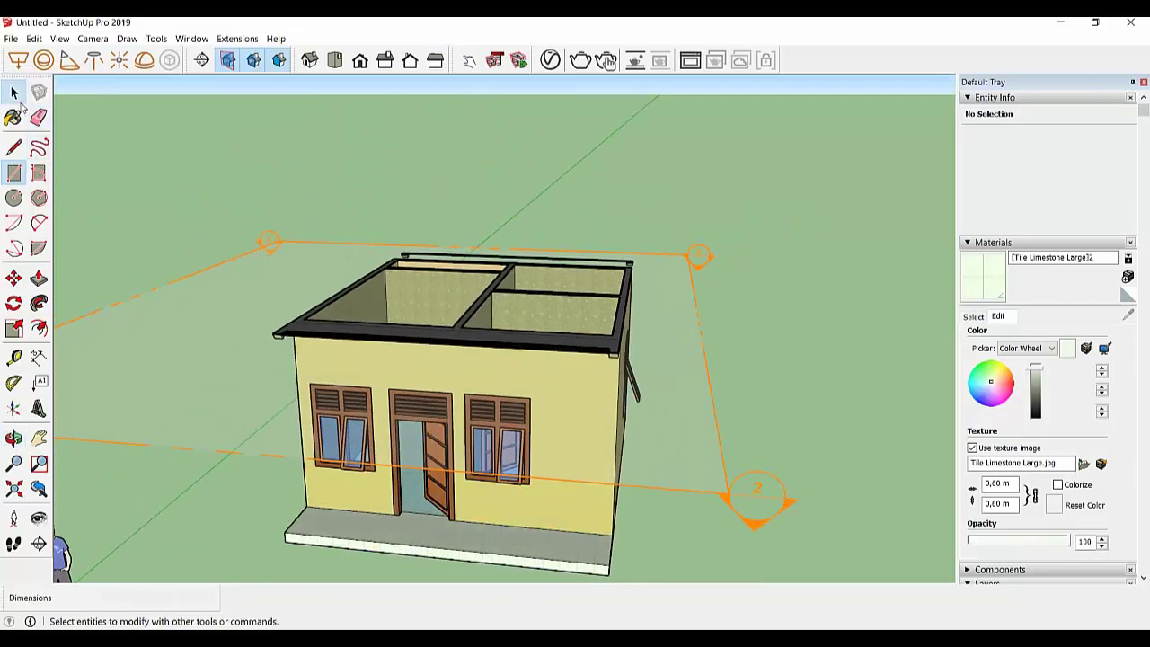
Orbit beneath the cut house to see the grey ceiling from inside
{"action": "left_click", "coordinate": [226, 381]}
{"action": "middle_click_drag", "start_coordinate": [226, 381], "coordinate": [643, 438]}
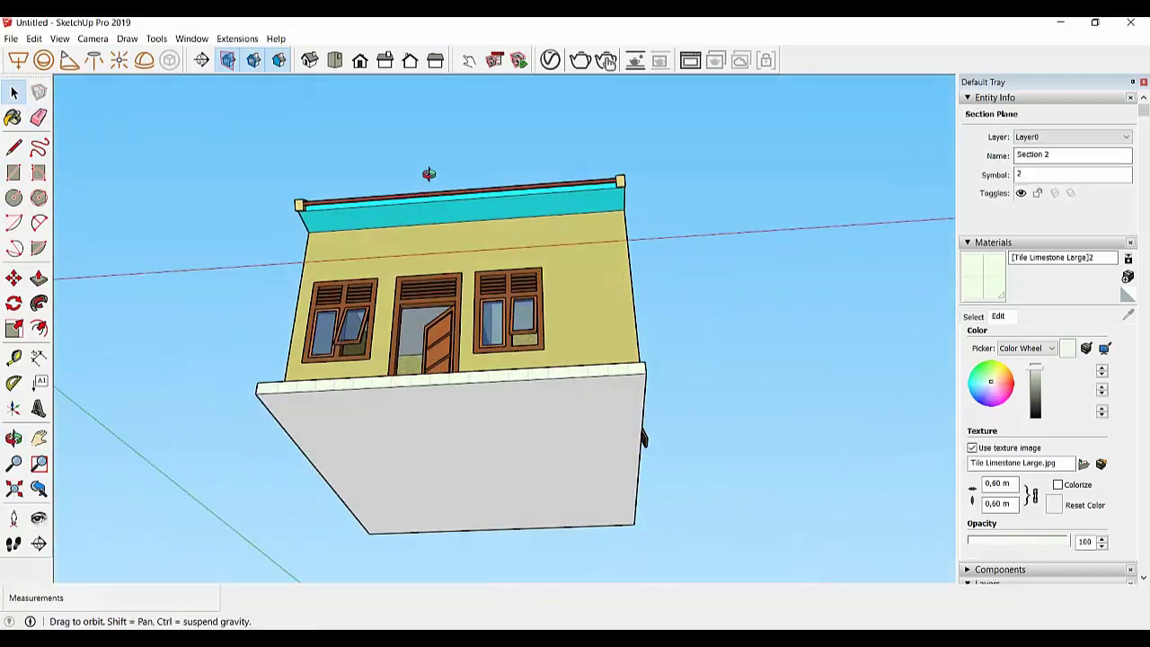
{"action": "left_click", "coordinate": [428, 174]}
{"action": "scroll", "coordinate": [408, 367], "scroll_direction": "up", "scroll_amount": 5}
{"action": "mouse_move", "coordinate": [383, 398]}
{"action": "middle_mouse_down"}
{"action": "mouse_move", "coordinate": [479, 445]}
{"action": "mouse_move", "coordinate": [472, 472]}
{"action": "middle_mouse_up"}
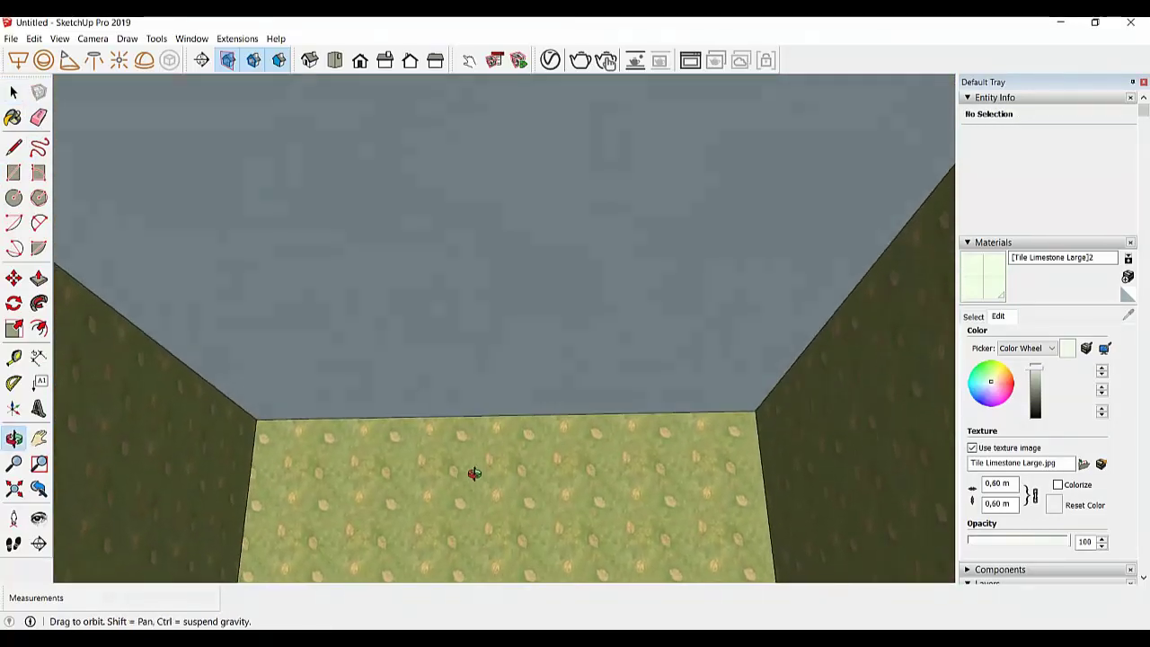
Apply Wood Board Cork from the Wood collection to the grey ceiling face
{"action": "left_click", "coordinate": [974, 316]}
{"action": "left_click", "coordinate": [1042, 336]}
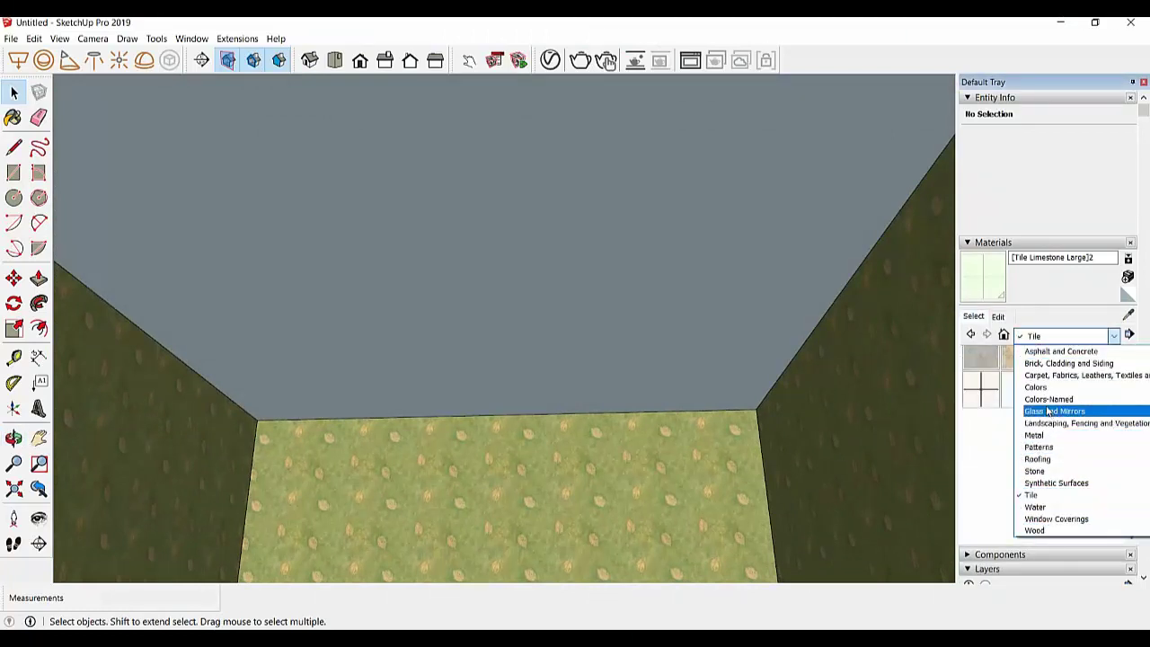
{"action": "left_click", "coordinate": [1058, 374]}
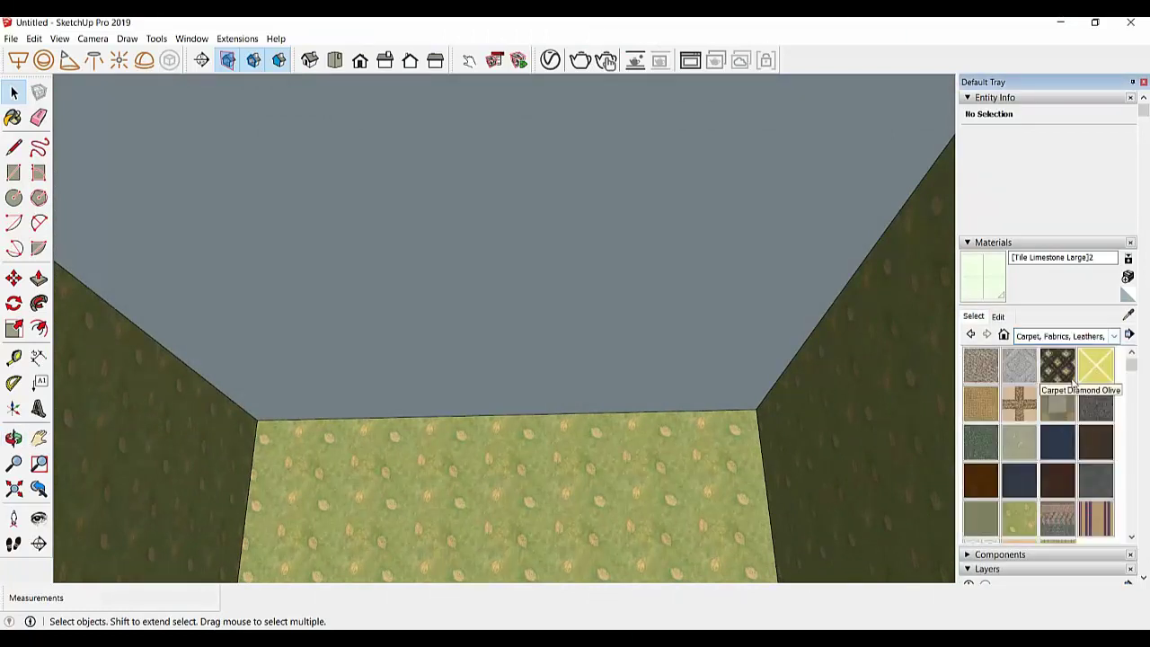
{"action": "left_click", "coordinate": [1049, 338]}
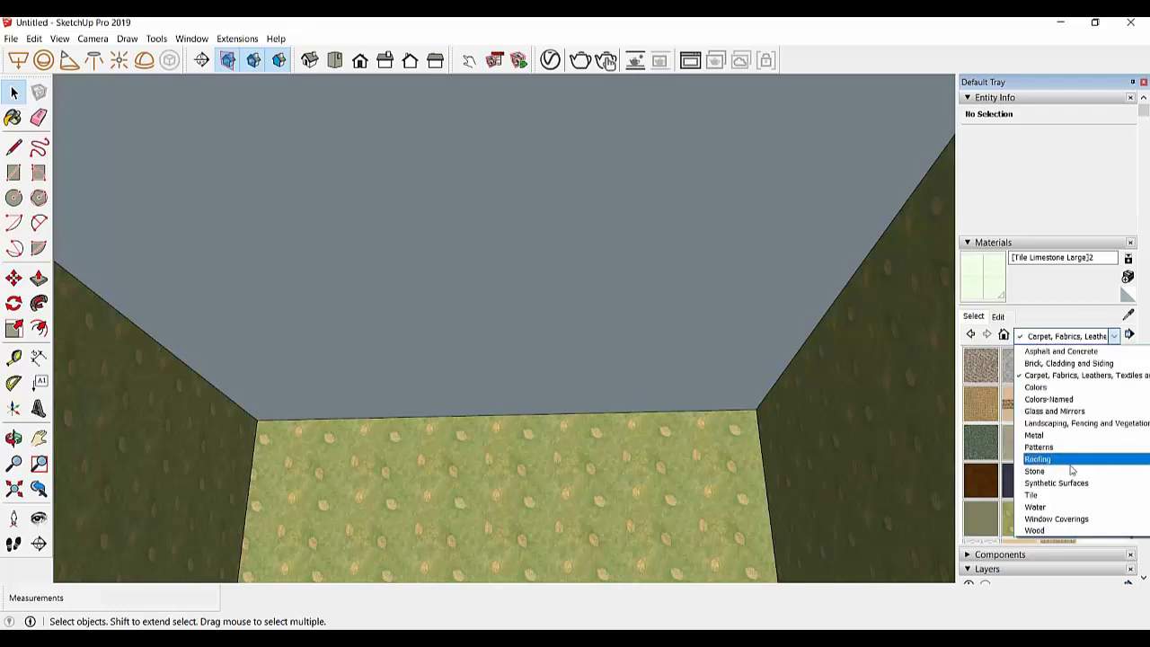
{"action": "left_click", "coordinate": [1047, 530]}
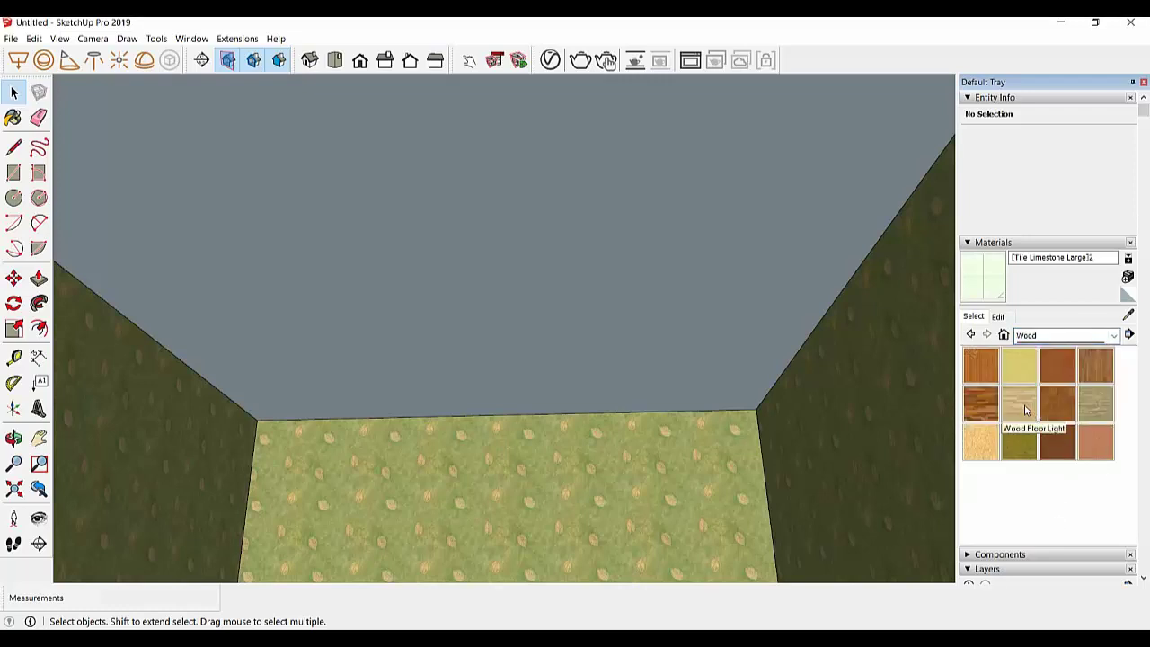
{"action": "left_click", "coordinate": [1020, 369]}
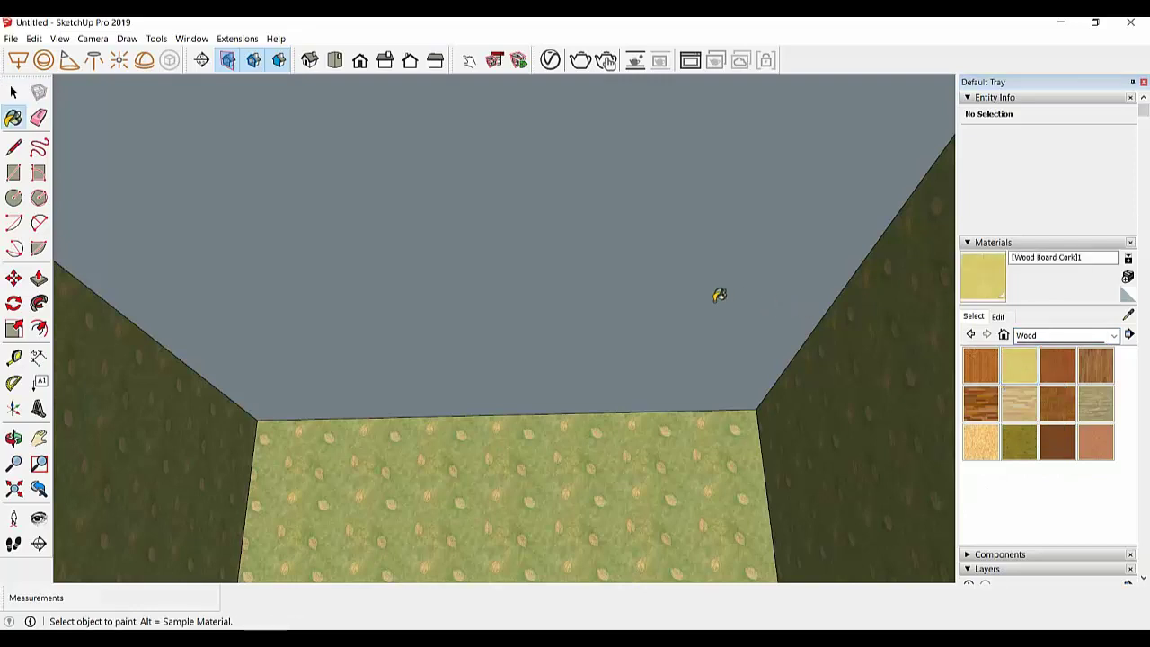
{"action": "left_click", "coordinate": [719, 296]}
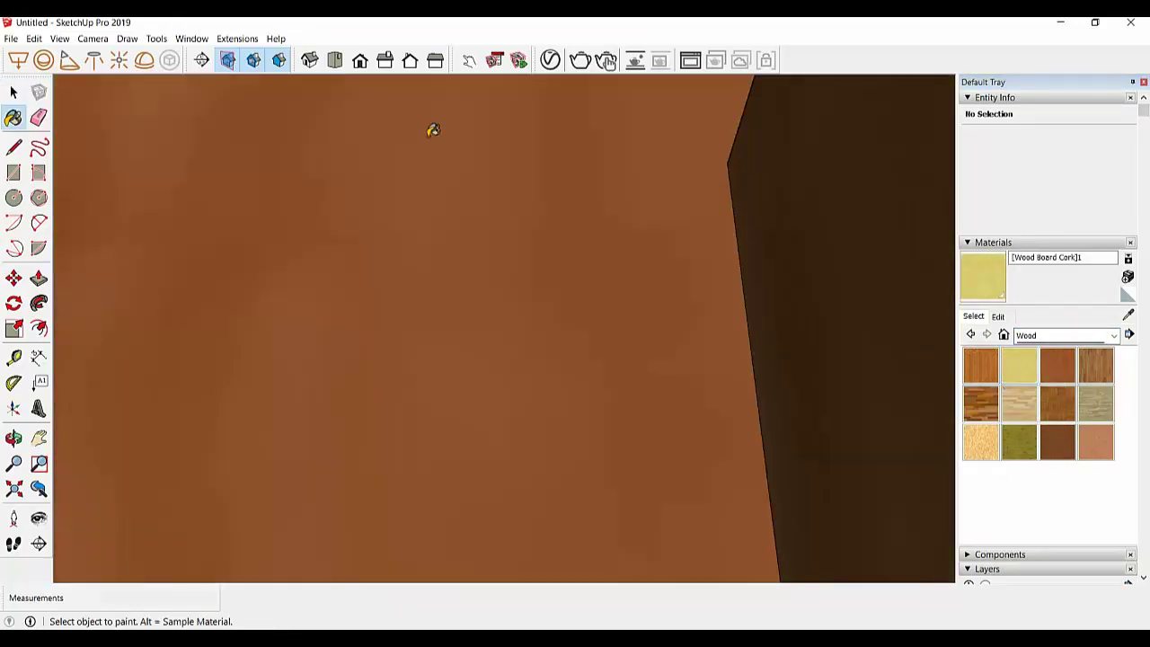
Return to a perspective view of the whole house
{"action": "left_click", "coordinate": [334, 60]}
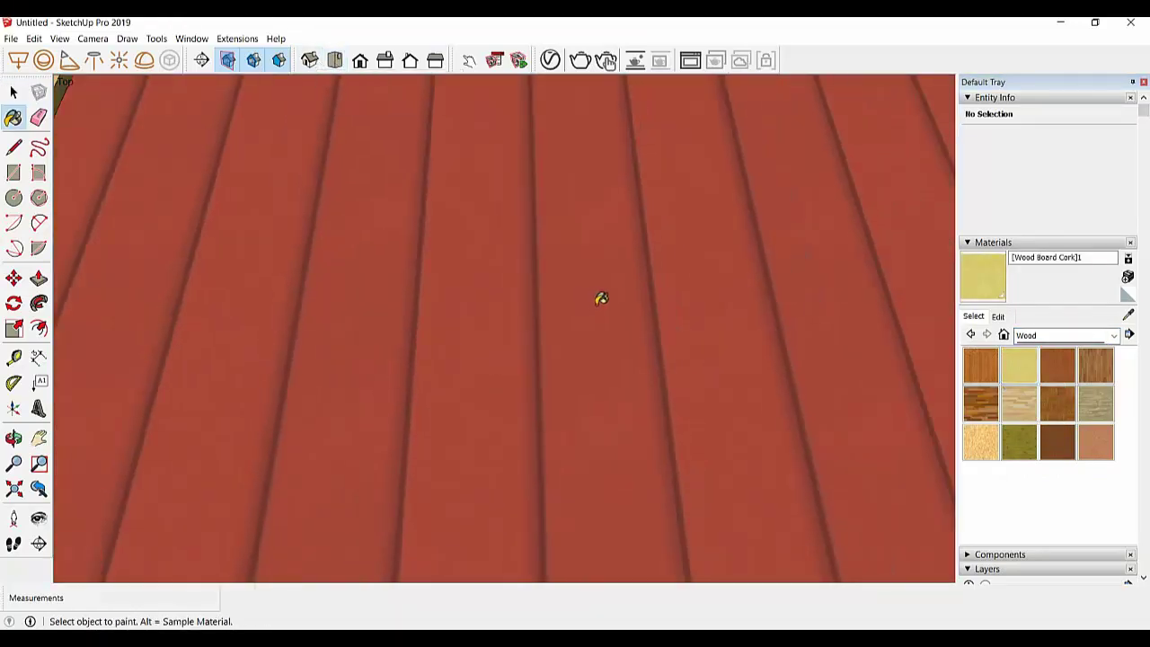
{"action": "scroll", "coordinate": [601, 298], "scroll_direction": "down", "scroll_amount": 3}
{"action": "scroll", "coordinate": [508, 272], "scroll_direction": "down", "scroll_amount": 3}
{"action": "mouse_move", "coordinate": [508, 272]}
{"action": "middle_mouse_down"}
{"action": "mouse_move", "coordinate": [544, 161]}
{"action": "mouse_move", "coordinate": [527, 425]}
{"action": "mouse_move", "coordinate": [649, 218]}
{"action": "mouse_move", "coordinate": [745, 172]}
{"action": "middle_mouse_up"}
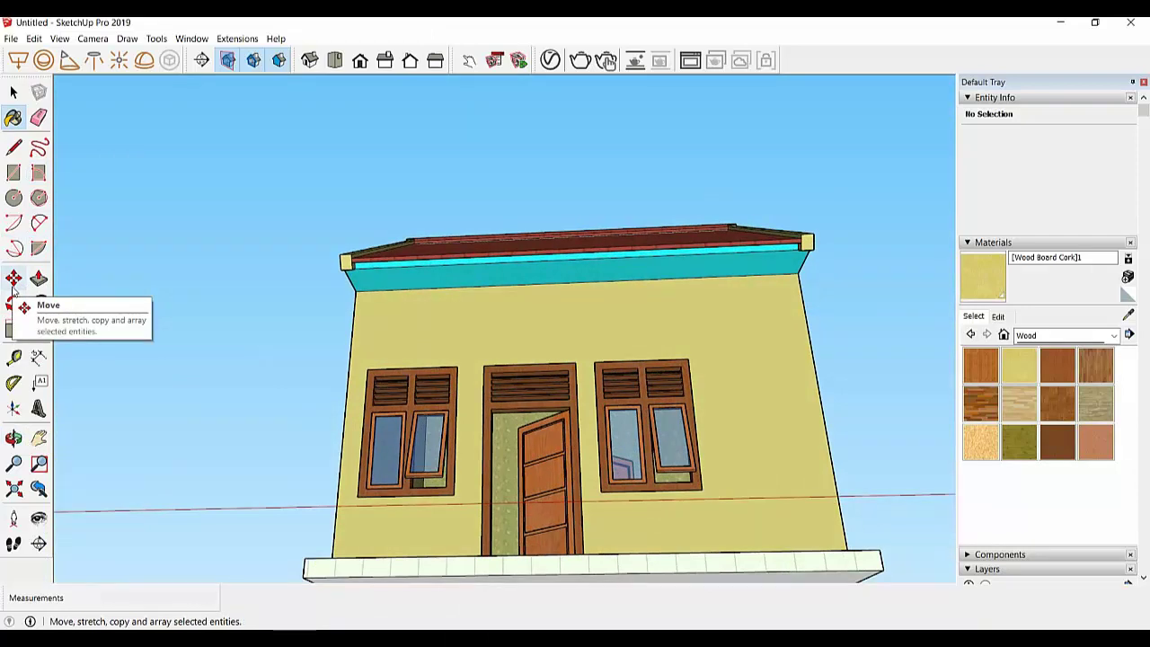
Place a section plane on the front wall and slide it into the house
{"action": "left_click", "coordinate": [202, 60]}
{"action": "left_click", "coordinate": [616, 372]}
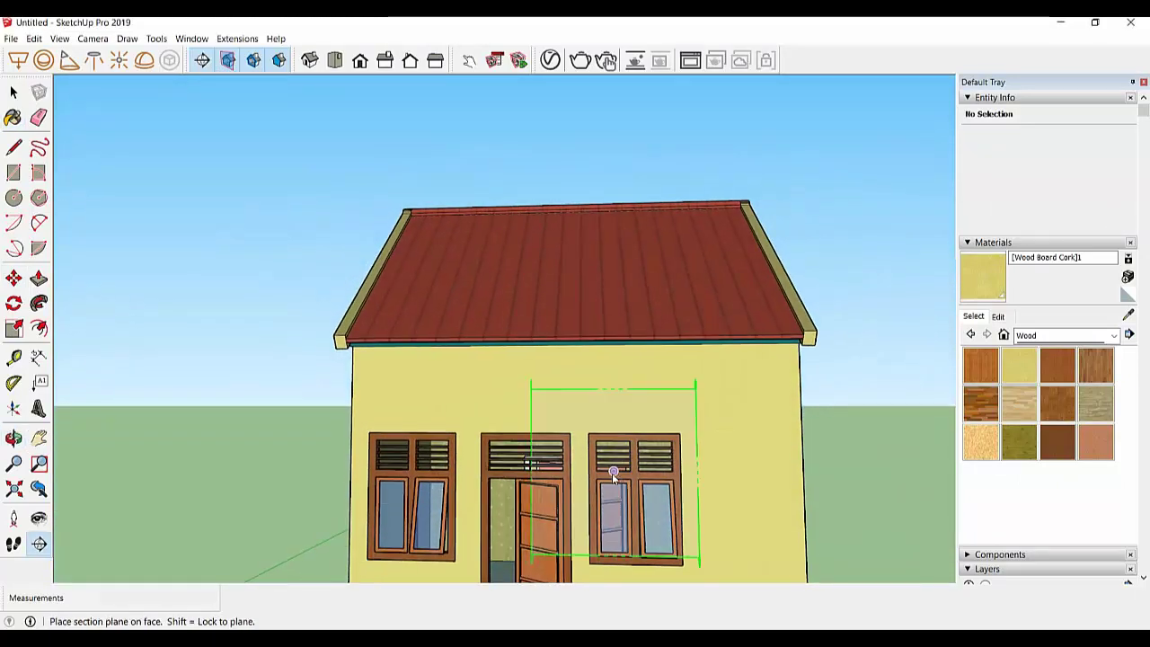
{"action": "left_click", "coordinate": [512, 441]}
{"action": "key", "text": "b"}
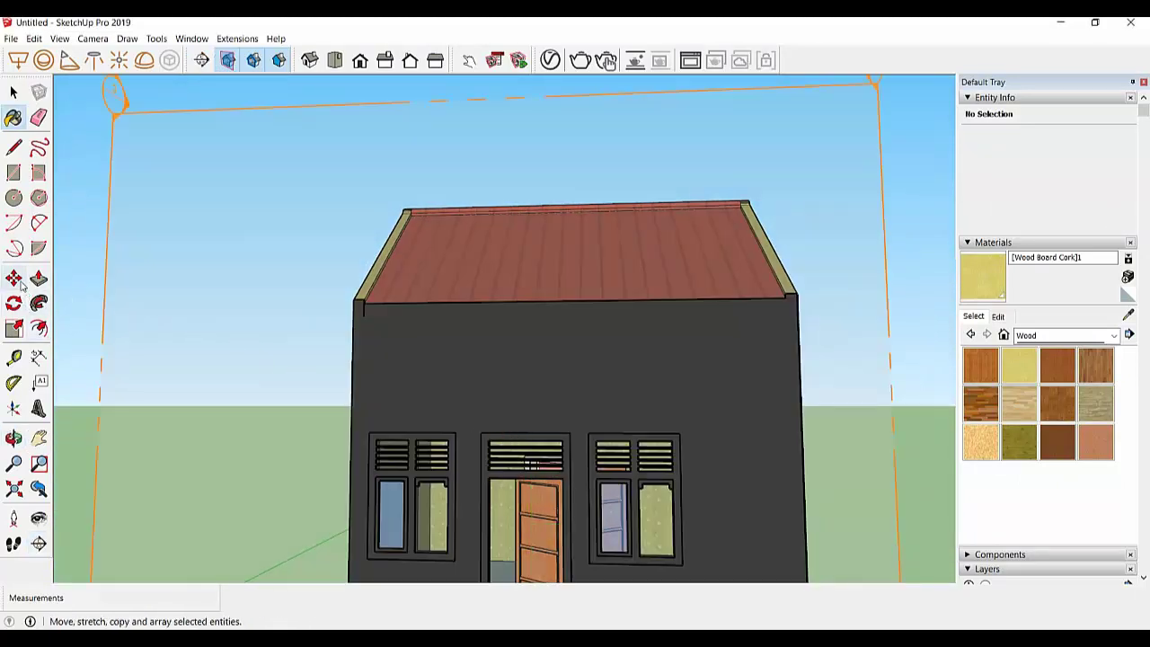
{"action": "left_click", "coordinate": [15, 280]}
{"action": "left_click", "coordinate": [134, 221]}
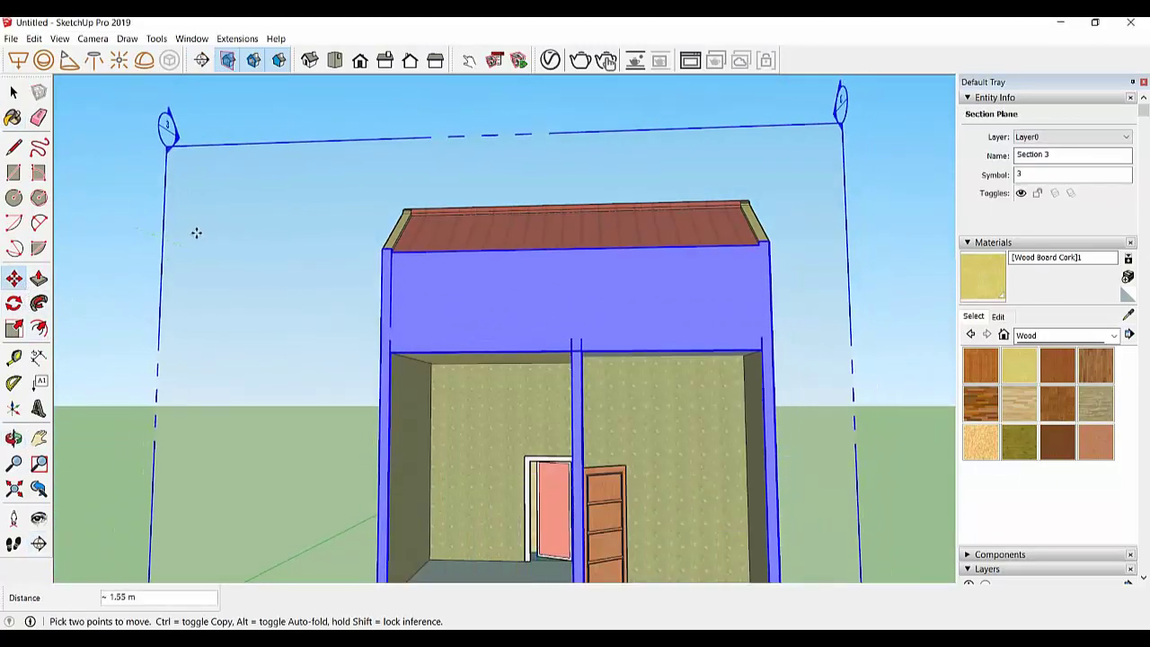
{"action": "left_click", "coordinate": [192, 231]}
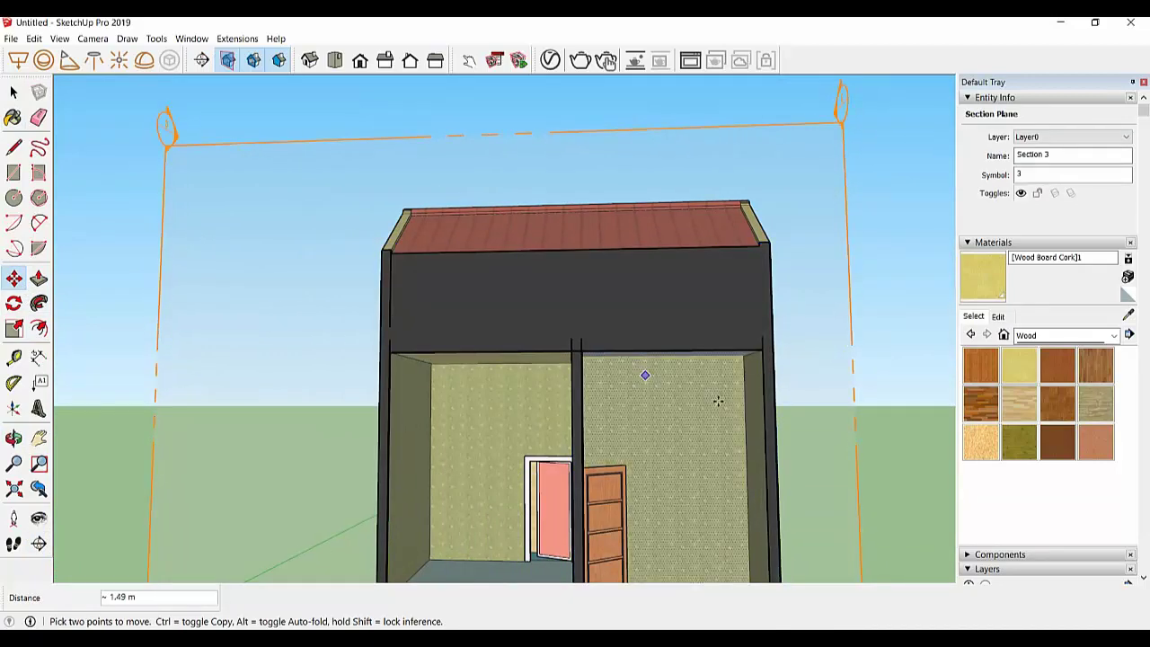
{"action": "key", "text": "b"}
Move the section plane to a new depth and view the cut from several angles
{"action": "mouse_move", "coordinate": [910, 312]}
{"action": "middle_mouse_down"}
{"action": "mouse_move", "coordinate": [659, 260]}
{"action": "mouse_move", "coordinate": [626, 297]}
{"action": "mouse_move", "coordinate": [329, 430]}
{"action": "middle_mouse_up"}
{"action": "key", "text": "m"}
{"action": "left_click", "coordinate": [309, 422]}
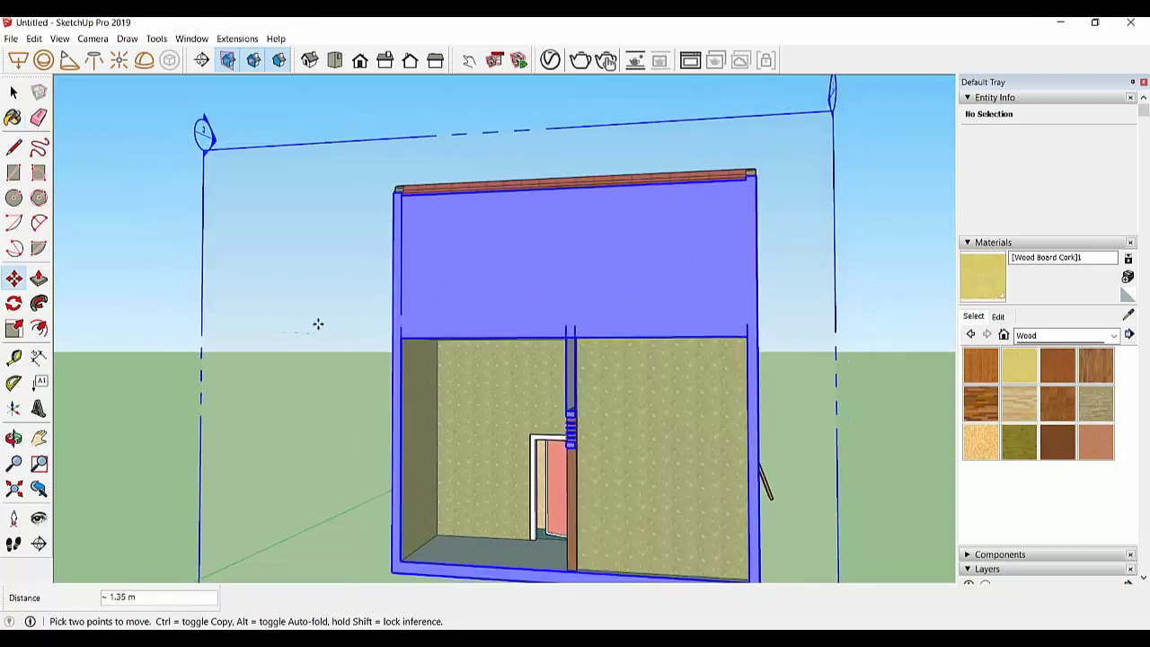
{"action": "left_click", "coordinate": [341, 316]}
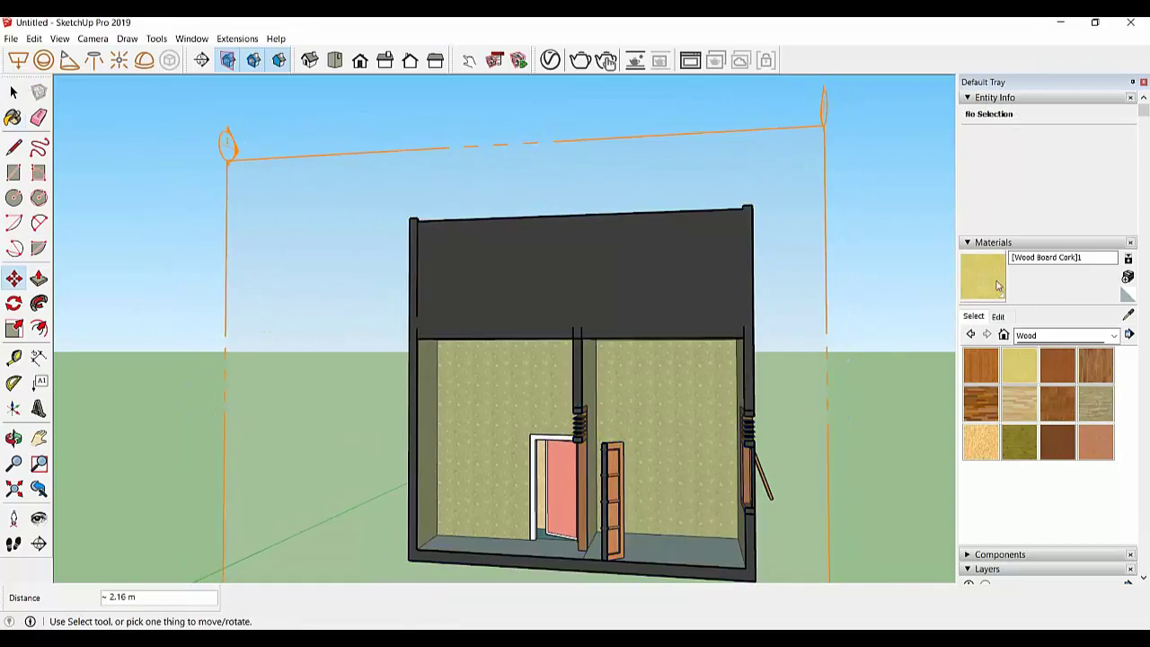
{"action": "key", "text": "b"}
{"action": "middle_click_drag", "start_coordinate": [688, 362], "coordinate": [667, 290]}
{"action": "mouse_move", "coordinate": [647, 357]}
{"action": "middle_mouse_down"}
{"action": "mouse_move", "coordinate": [656, 390]}
{"action": "mouse_move", "coordinate": [626, 403]}
{"action": "mouse_move", "coordinate": [627, 488]}
{"action": "middle_mouse_up"}
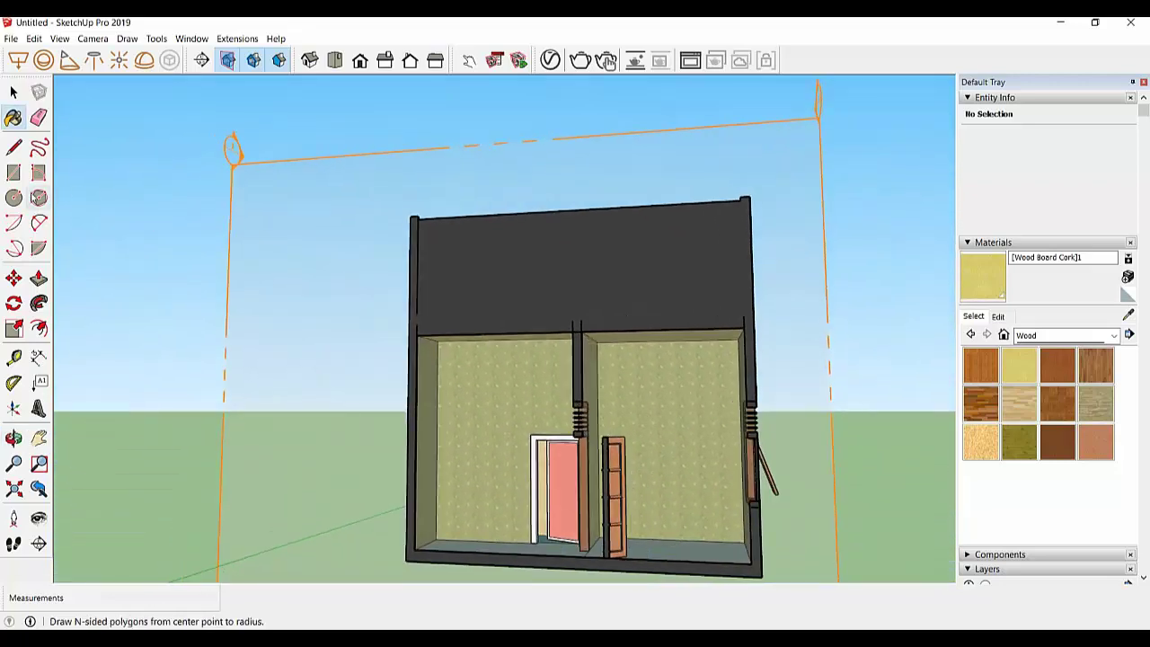
Slide the section plane to about 1.27 m
{"action": "left_click", "coordinate": [13, 278]}
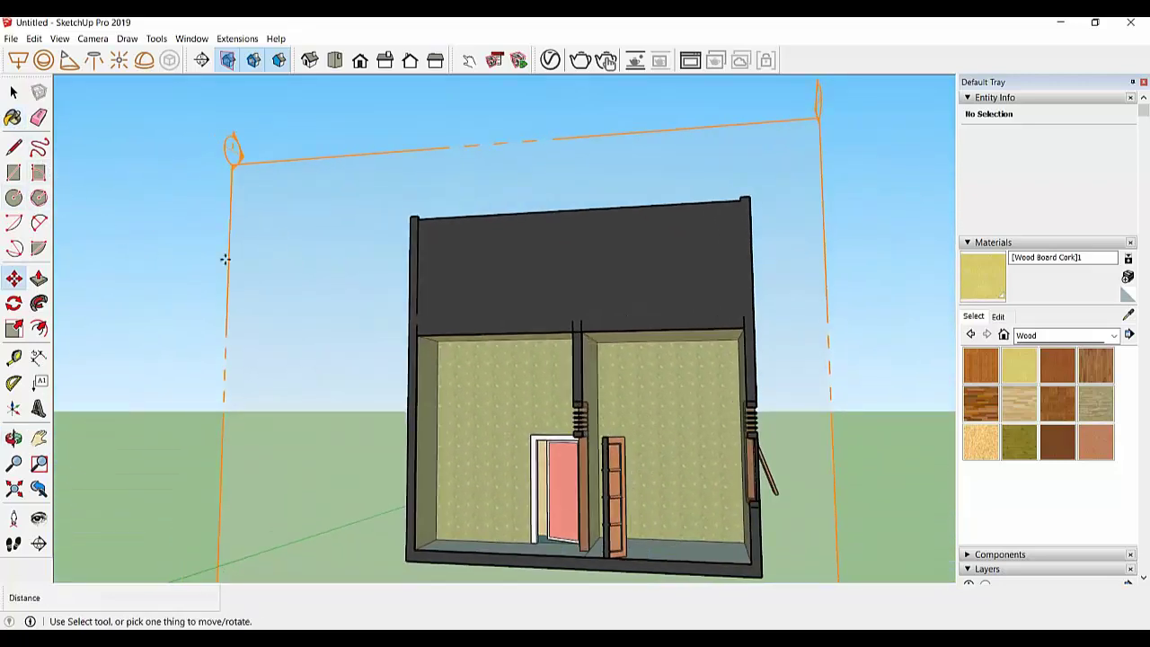
{"action": "left_click", "coordinate": [226, 257]}
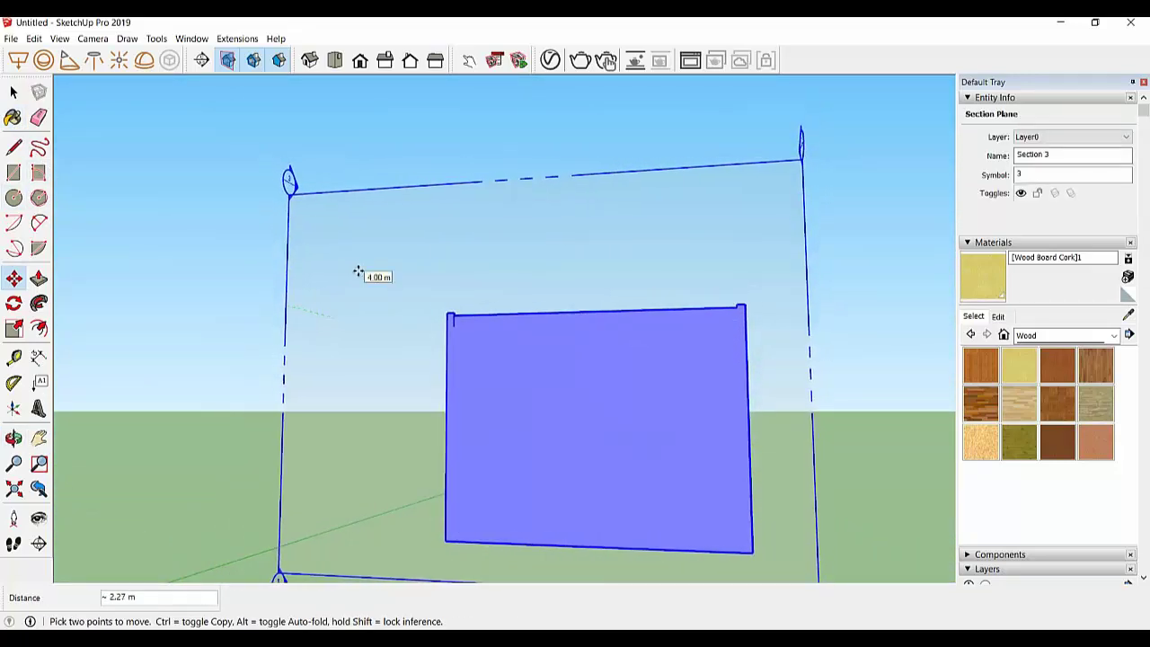
{"action": "left_click", "coordinate": [333, 267]}
{"action": "left_click", "coordinate": [333, 268]}
{"action": "left_click", "coordinate": [334, 268]}
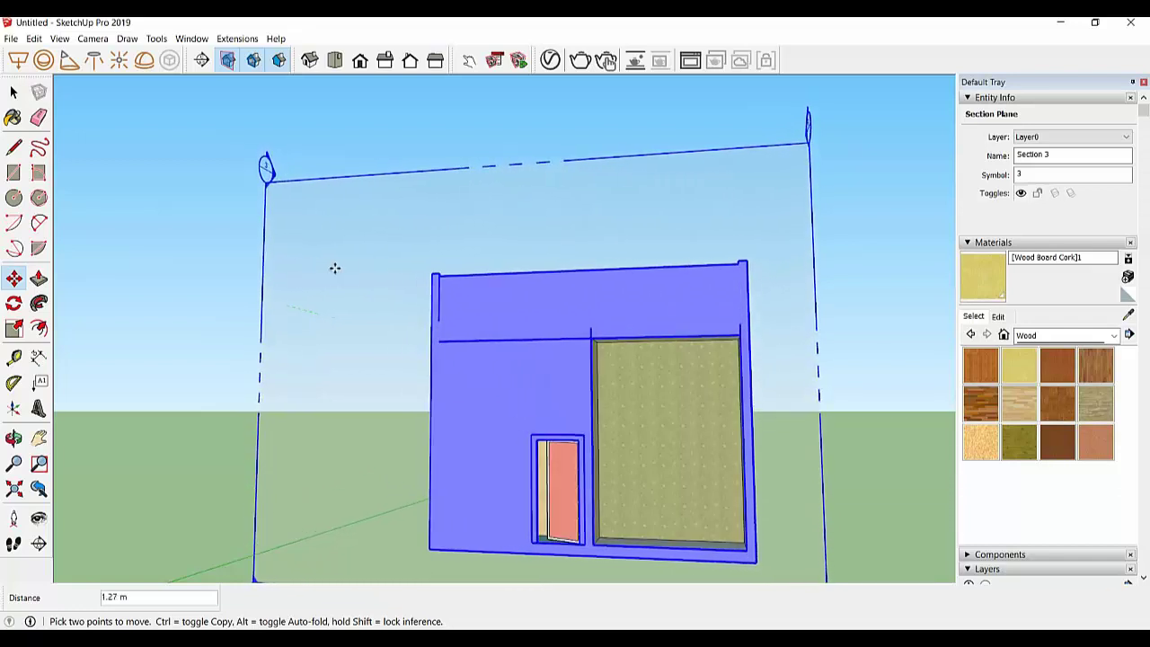
Shift the section plane along the red axis, then toggle the section cut off
{"action": "middle_click_drag", "start_coordinate": [487, 436], "coordinate": [543, 420]}
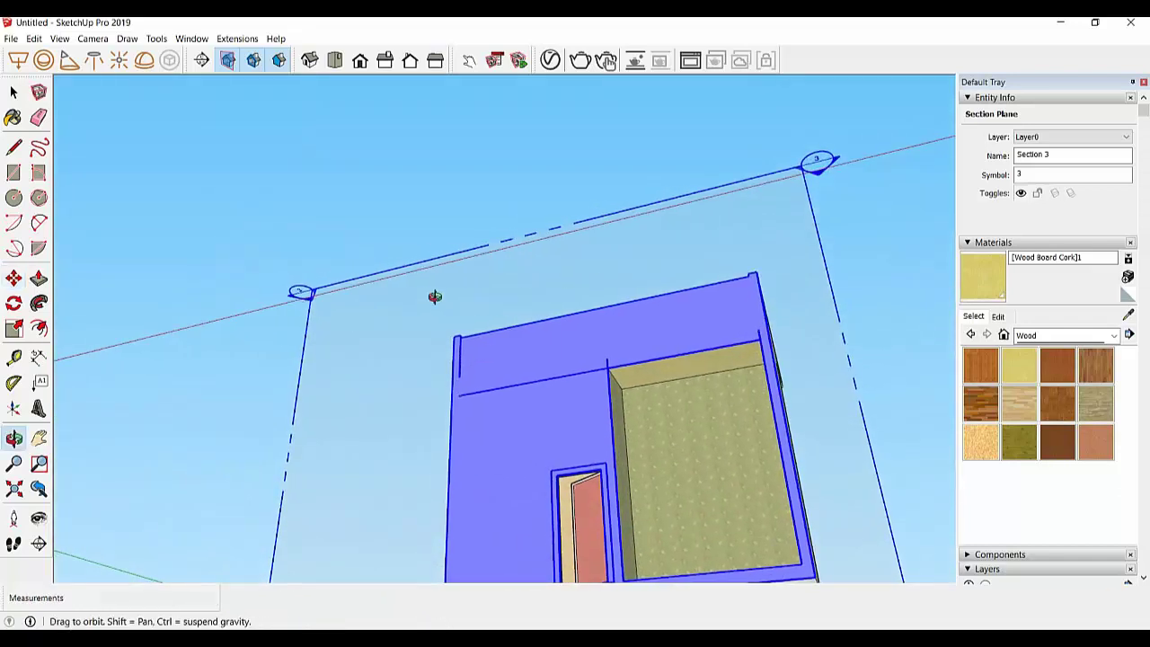
{"action": "left_click", "coordinate": [542, 421]}
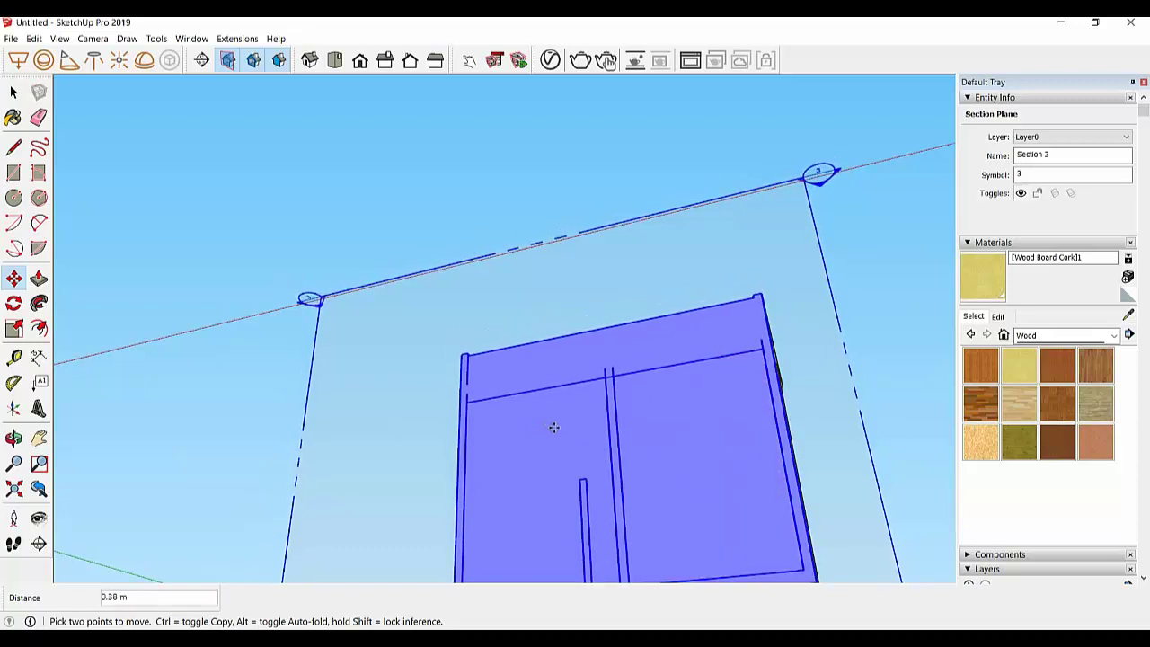
{"action": "left_click", "coordinate": [555, 437]}
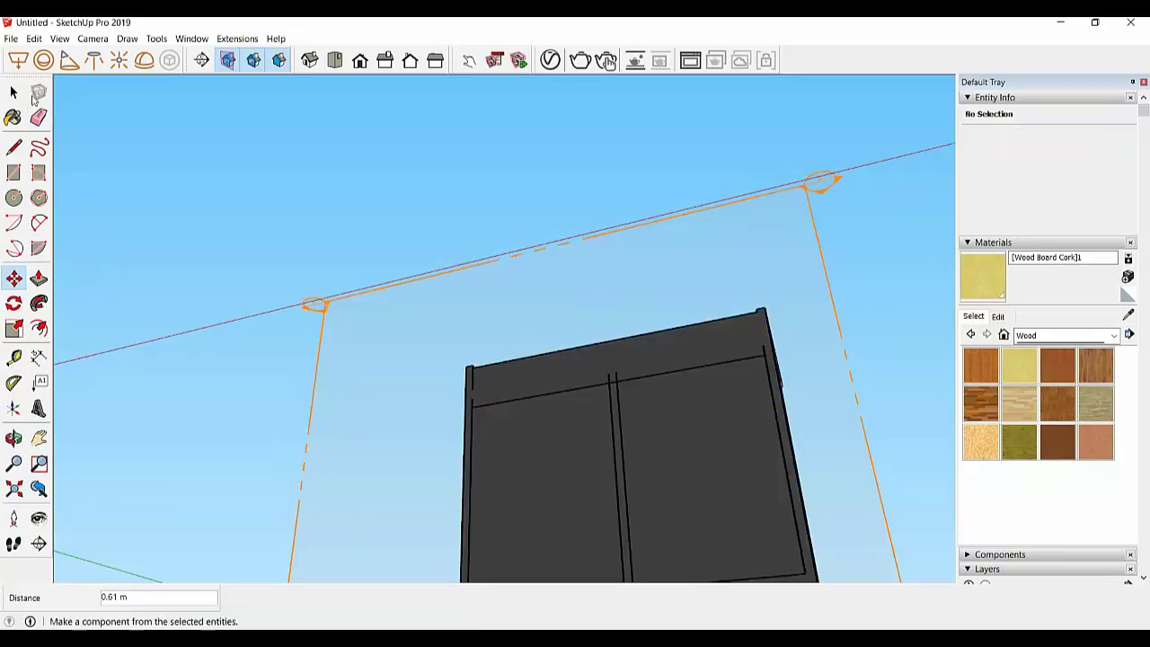
{"action": "left_click", "coordinate": [13, 92]}
{"action": "double_click", "coordinate": [353, 379]}
Orbit to a front three-quarter view of the house and initialize the V-Ray scene
{"action": "left_click", "coordinate": [14, 437]}
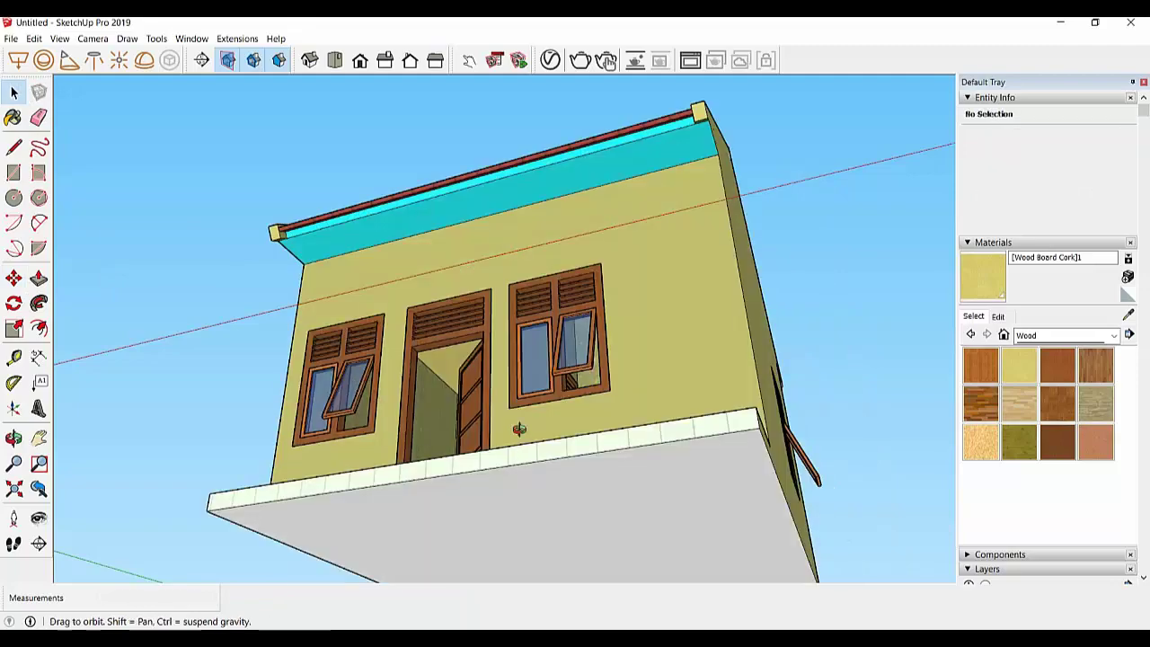
{"action": "mouse_move", "coordinate": [629, 413]}
{"action": "left_mouse_down"}
{"action": "mouse_move", "coordinate": [663, 522]}
{"action": "mouse_move", "coordinate": [624, 565]}
{"action": "mouse_move", "coordinate": [827, 412]}
{"action": "mouse_move", "coordinate": [88, 422]}
{"action": "left_mouse_up"}
{"action": "key", "text": "space"}
{"action": "mouse_move", "coordinate": [442, 358]}
{"action": "middle_mouse_down"}
{"action": "mouse_move", "coordinate": [390, 330]}
{"action": "mouse_move", "coordinate": [224, 300]}
{"action": "mouse_move", "coordinate": [238, 346]}
{"action": "mouse_move", "coordinate": [225, 375]}
{"action": "mouse_move", "coordinate": [188, 368]}
{"action": "middle_mouse_up"}
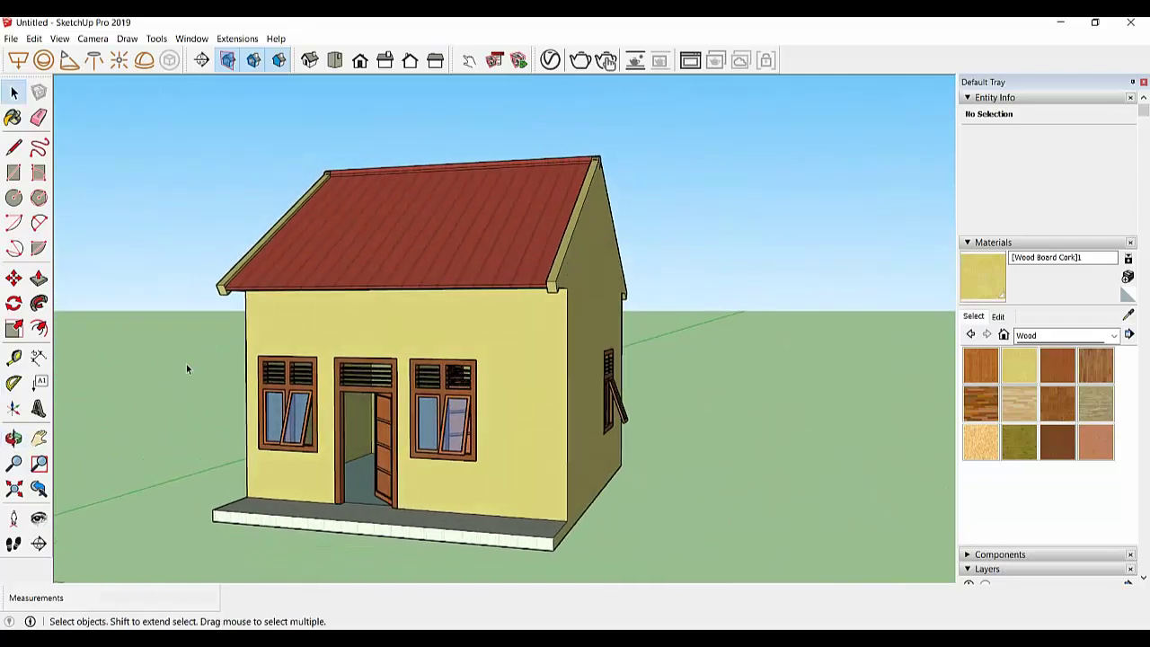
{"action": "left_click", "coordinate": [635, 60]}
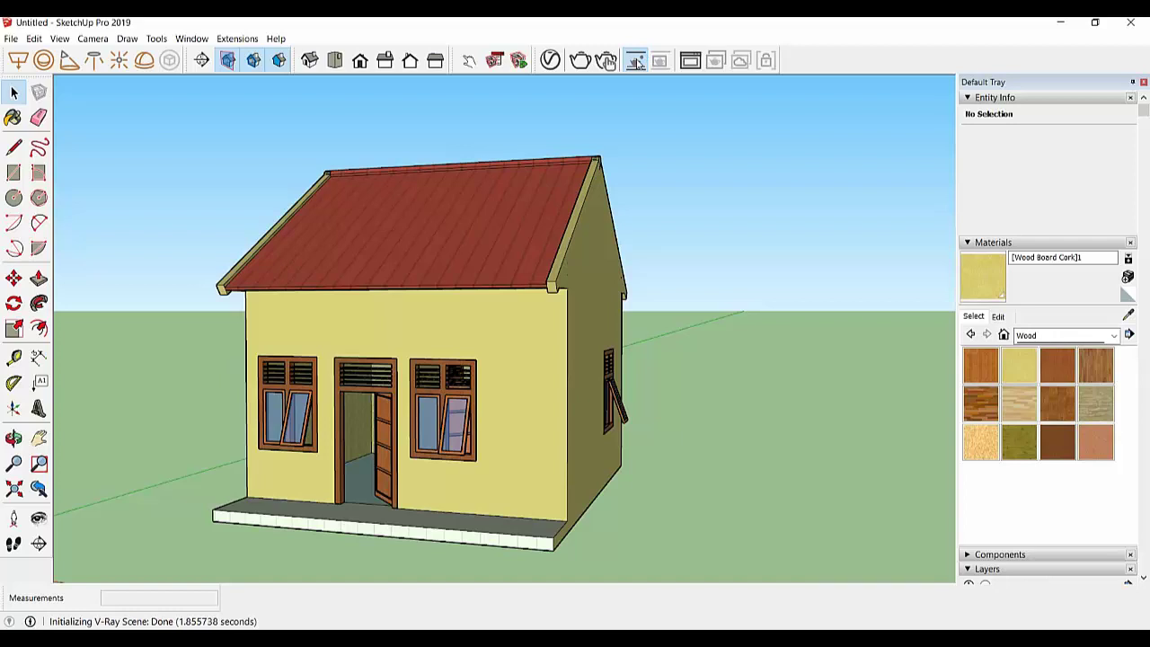
Launch the V-Ray interactive render and zoom in to a frontal view of the house
{"action": "left_click", "coordinate": [636, 61]}
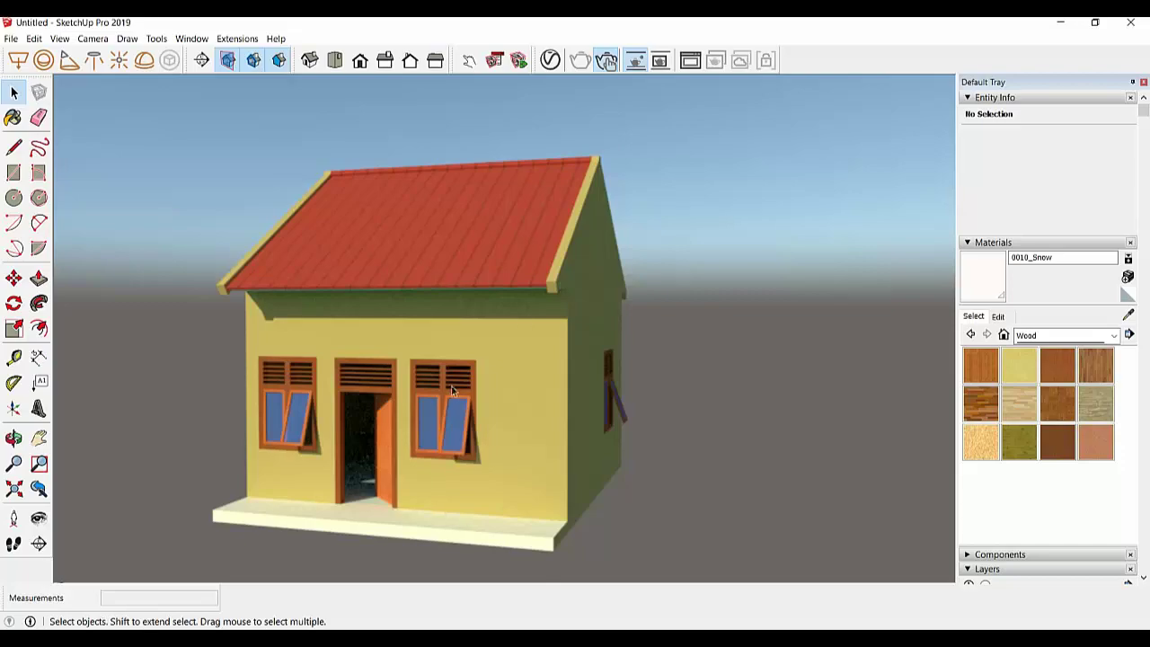
{"action": "scroll", "coordinate": [427, 479], "scroll_direction": "up", "scroll_amount": 2}
{"action": "scroll", "coordinate": [427, 479], "scroll_direction": "up", "scroll_amount": 2}
{"action": "middle_click_drag", "start_coordinate": [348, 482], "coordinate": [476, 475]}
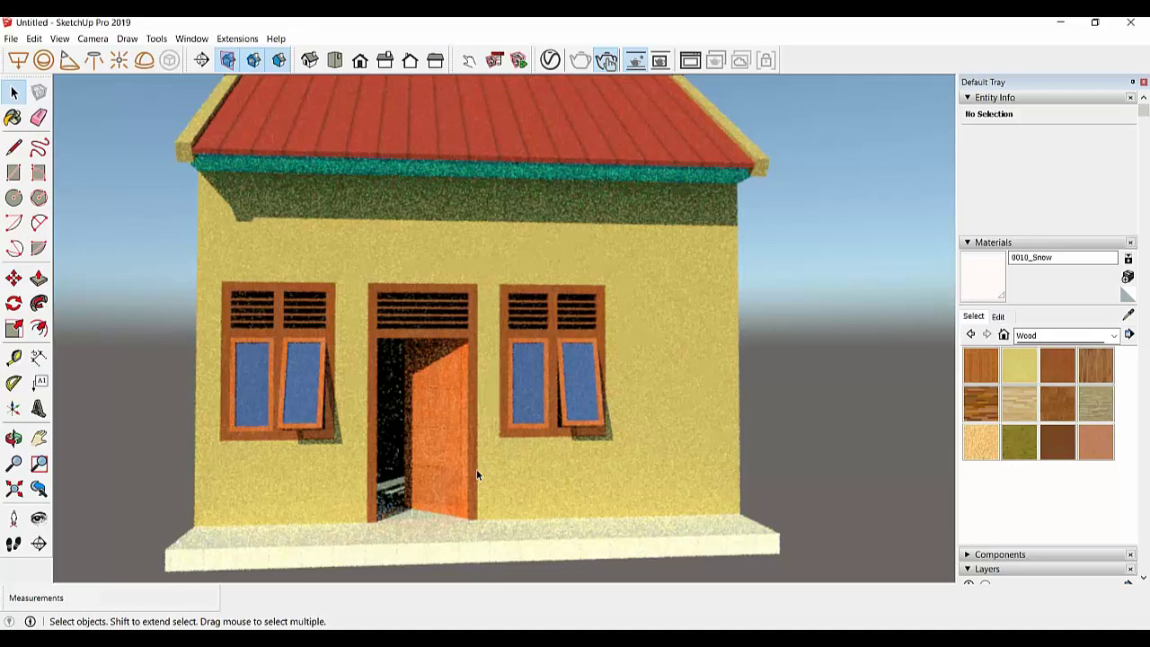
Inspect the rendered house's left side, then stop the V-Ray interactive render
{"action": "scroll", "coordinate": [488, 461], "scroll_direction": "down", "scroll_amount": 2}
{"action": "scroll", "coordinate": [412, 432], "scroll_direction": "down", "scroll_amount": 1}
{"action": "middle_click_drag", "start_coordinate": [411, 432], "coordinate": [563, 454]}
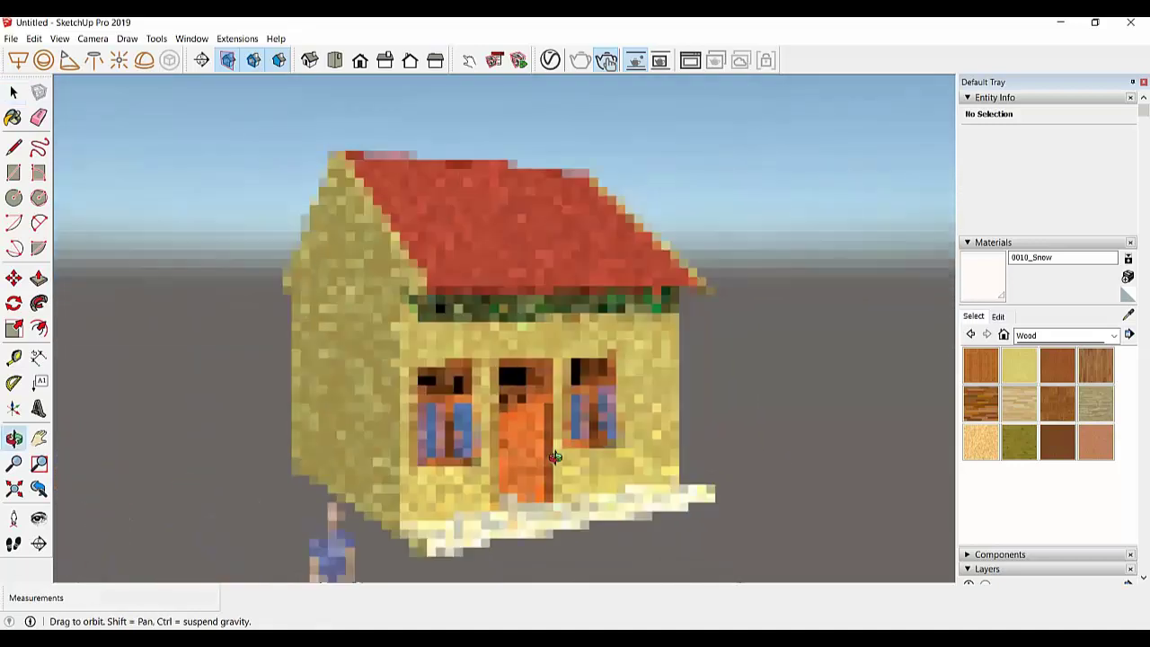
{"action": "scroll", "coordinate": [561, 459], "scroll_direction": "up", "scroll_amount": 3}
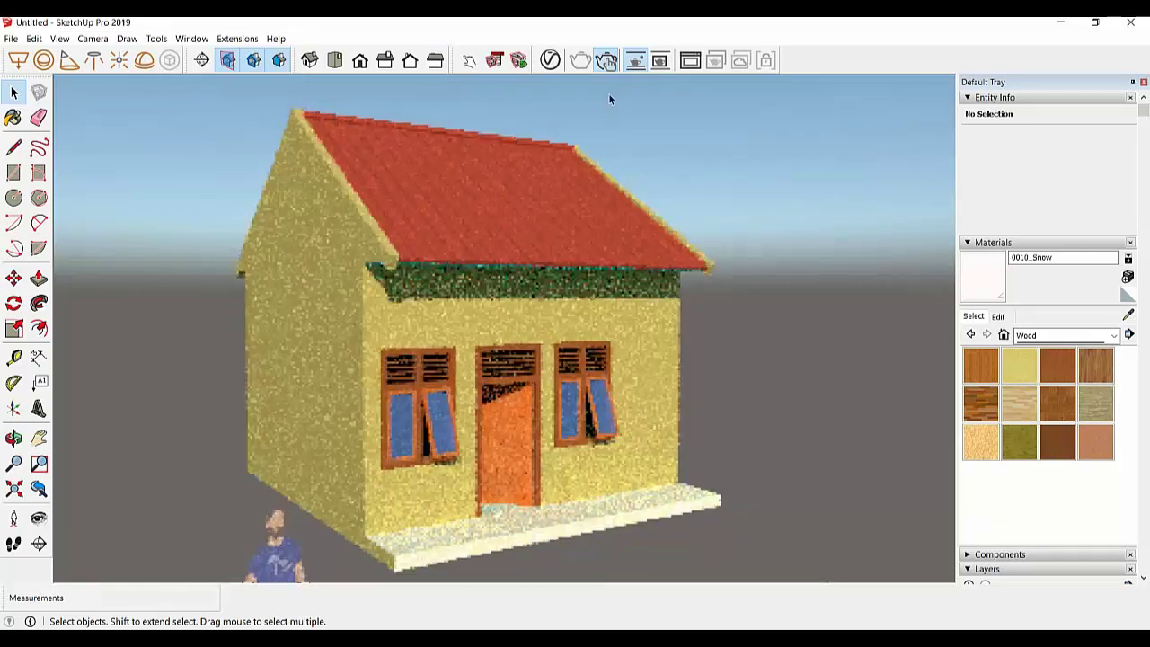
{"action": "left_click", "coordinate": [636, 60]}
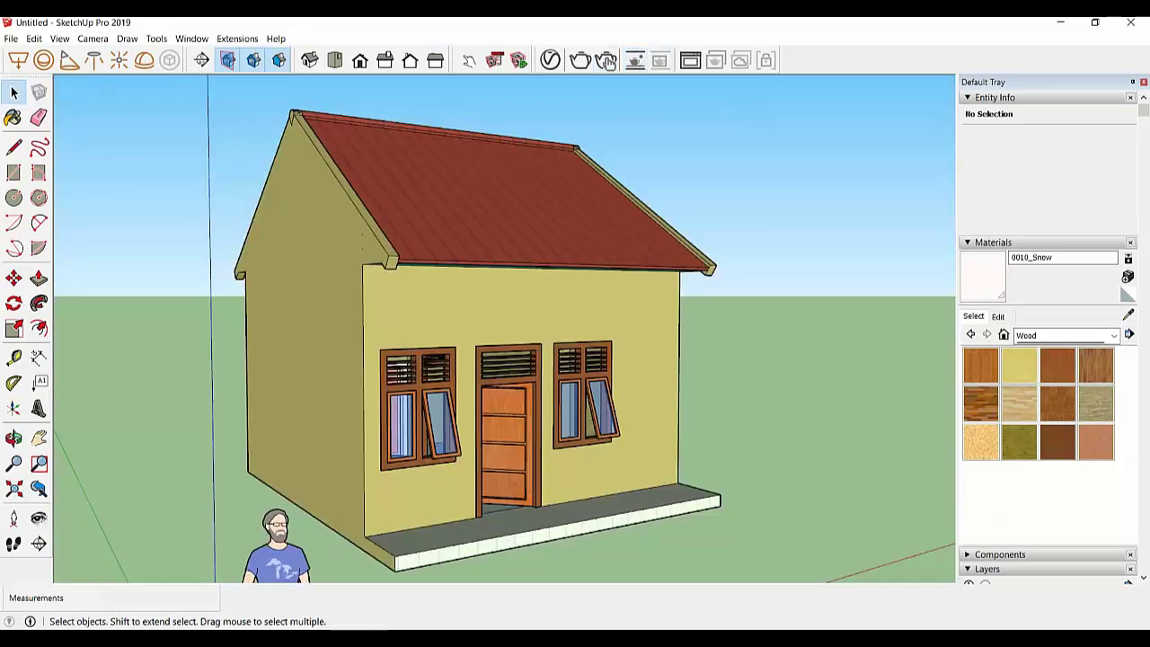
{"action": "left_click", "coordinate": [167, 589]}
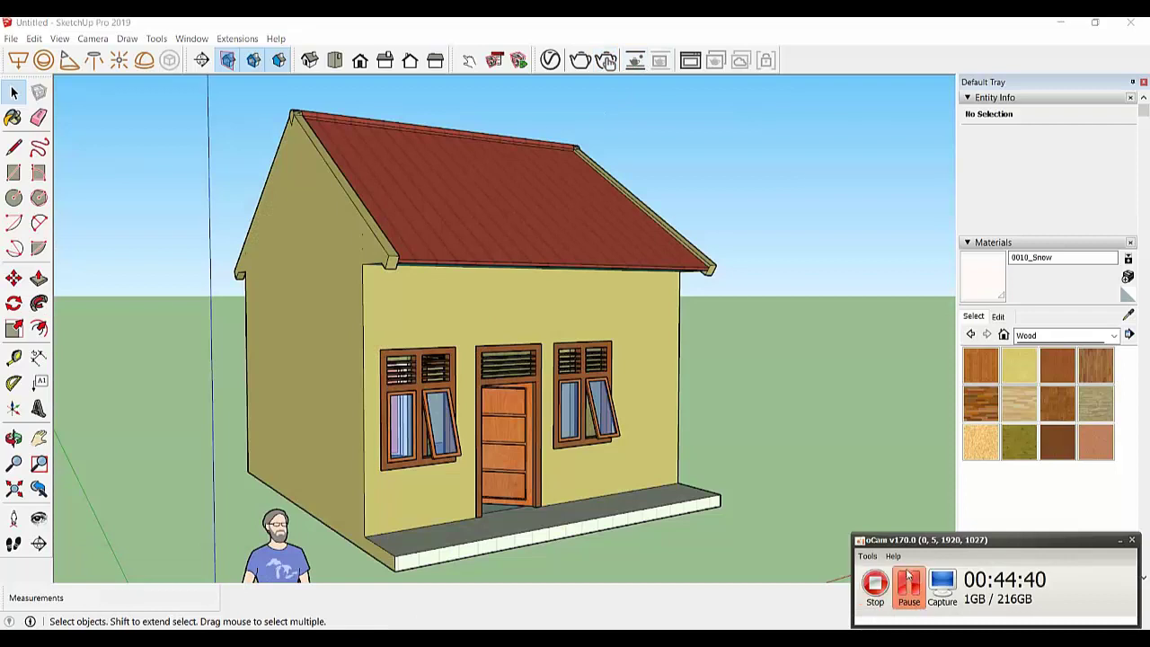